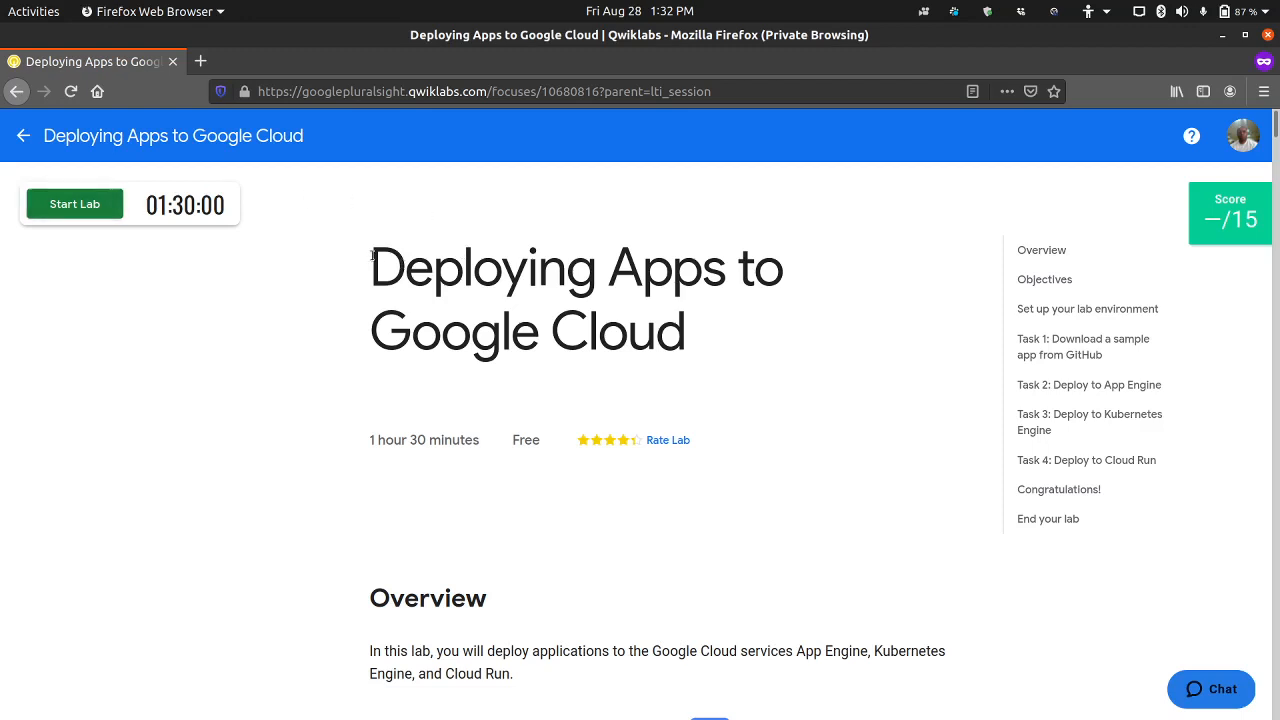
Step: Read the lab's title, overview, objectives and environment setup instructions
{"action": "left_click_drag", "start_coordinate": [371, 252], "coordinate": [693, 337]}
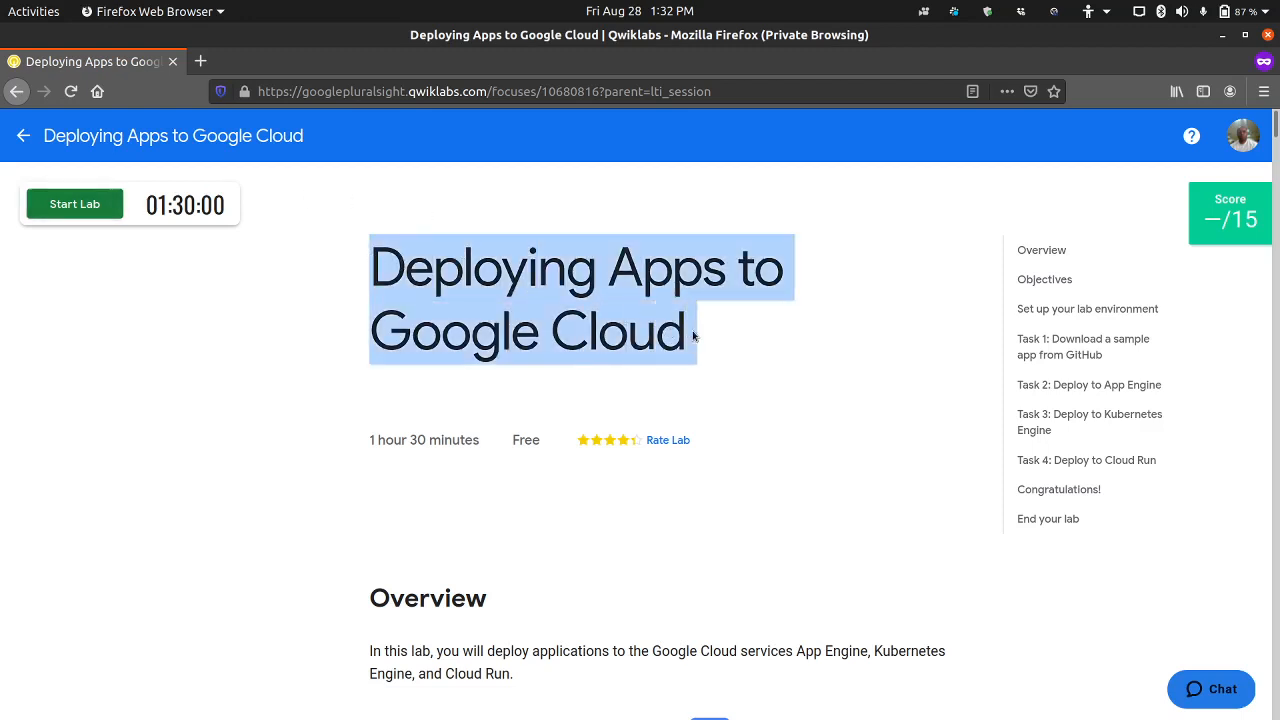
{"action": "left_click", "coordinate": [254, 318]}
{"action": "scroll", "coordinate": [325, 385], "scroll_direction": "down", "scroll_amount": 3}
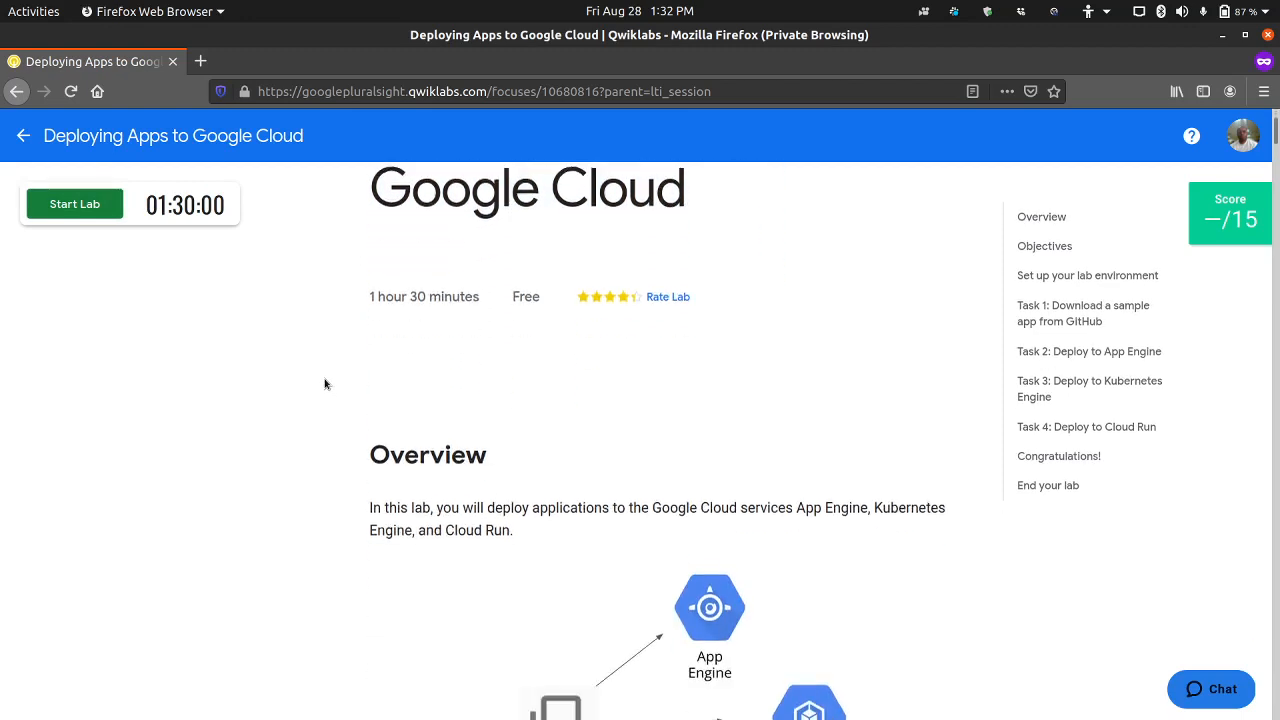
{"action": "scroll", "coordinate": [325, 379], "scroll_direction": "down", "scroll_amount": 6}
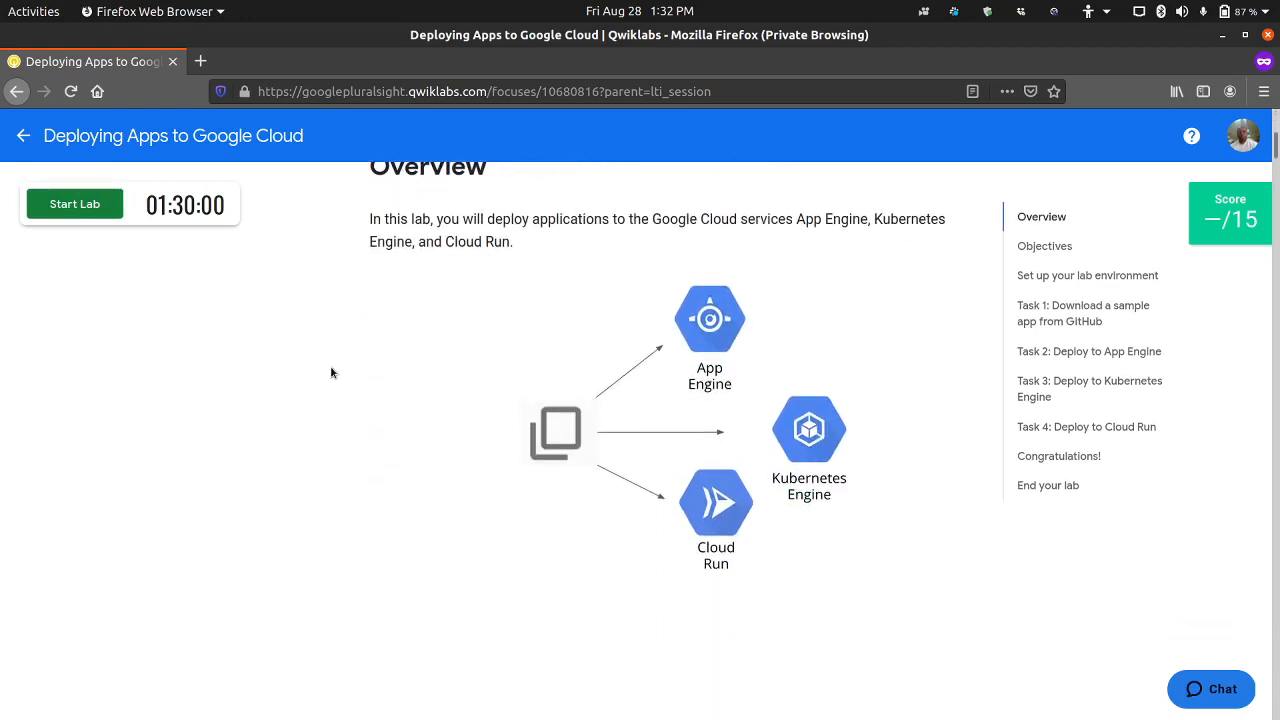
{"action": "scroll", "coordinate": [331, 373], "scroll_direction": "up", "scroll_amount": 1}
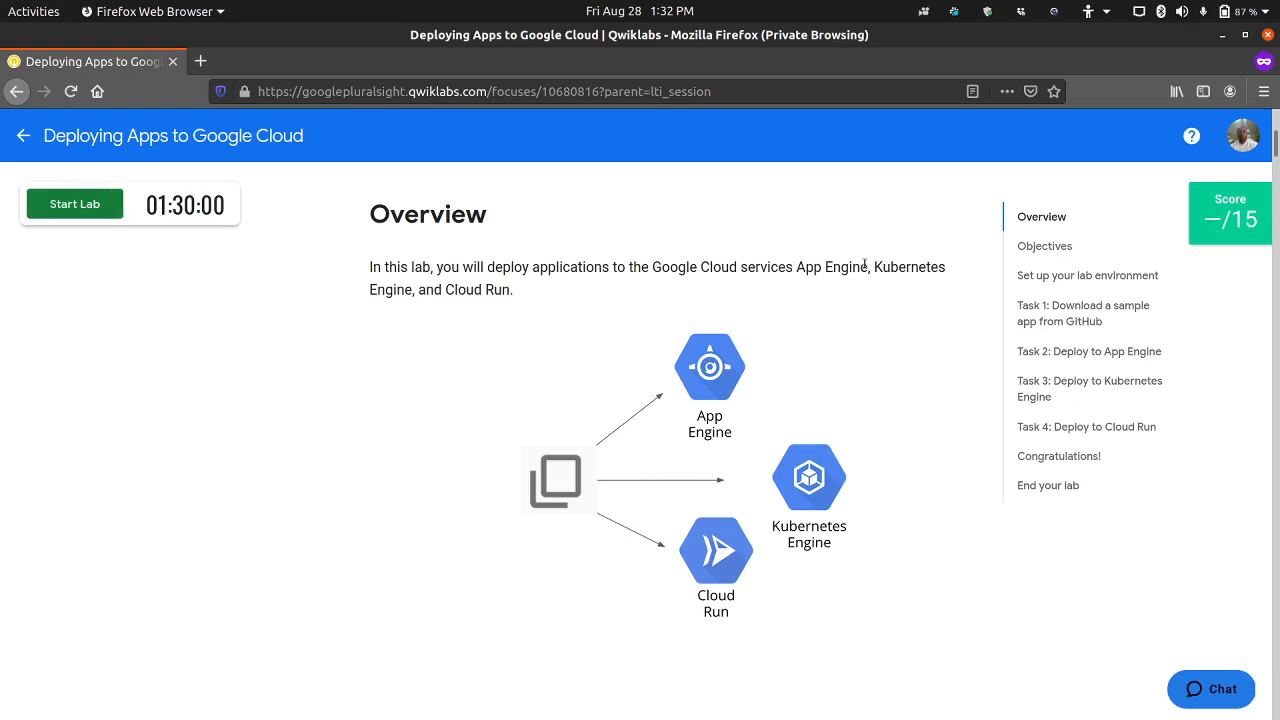
{"action": "scroll", "coordinate": [471, 432], "scroll_direction": "down", "scroll_amount": 5}
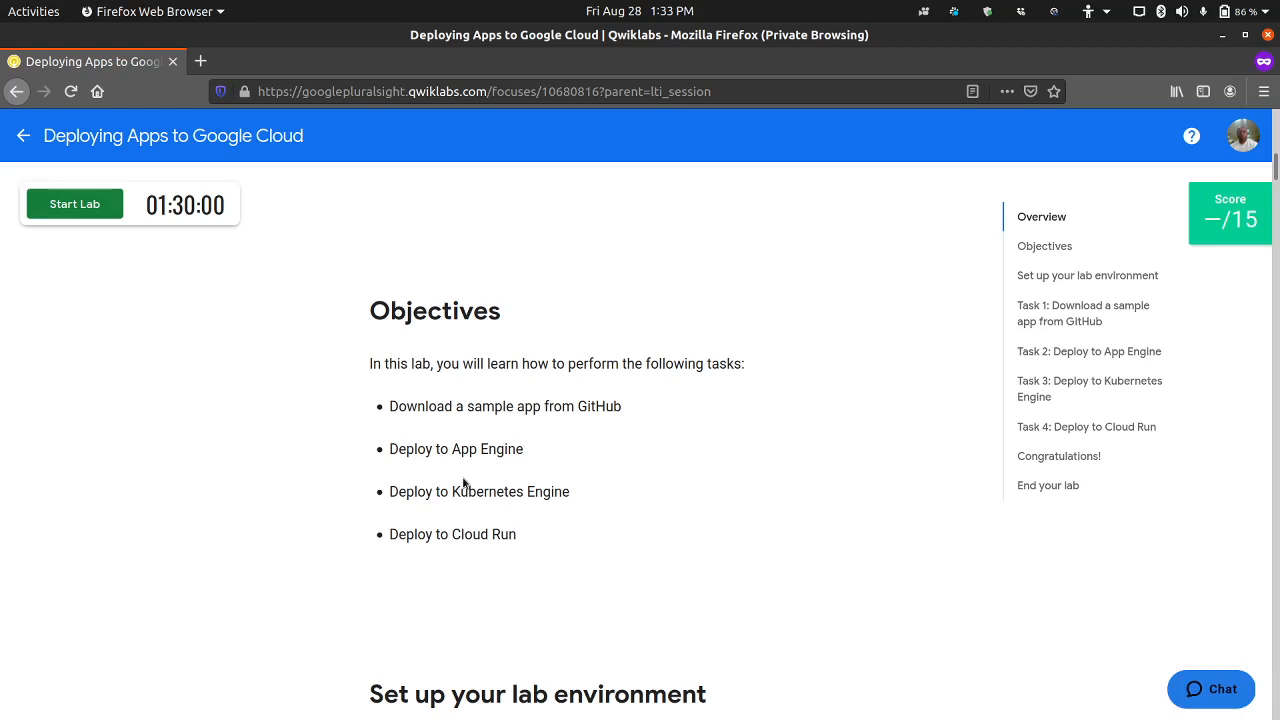
{"action": "scroll", "coordinate": [463, 470], "scroll_direction": "down", "scroll_amount": 2}
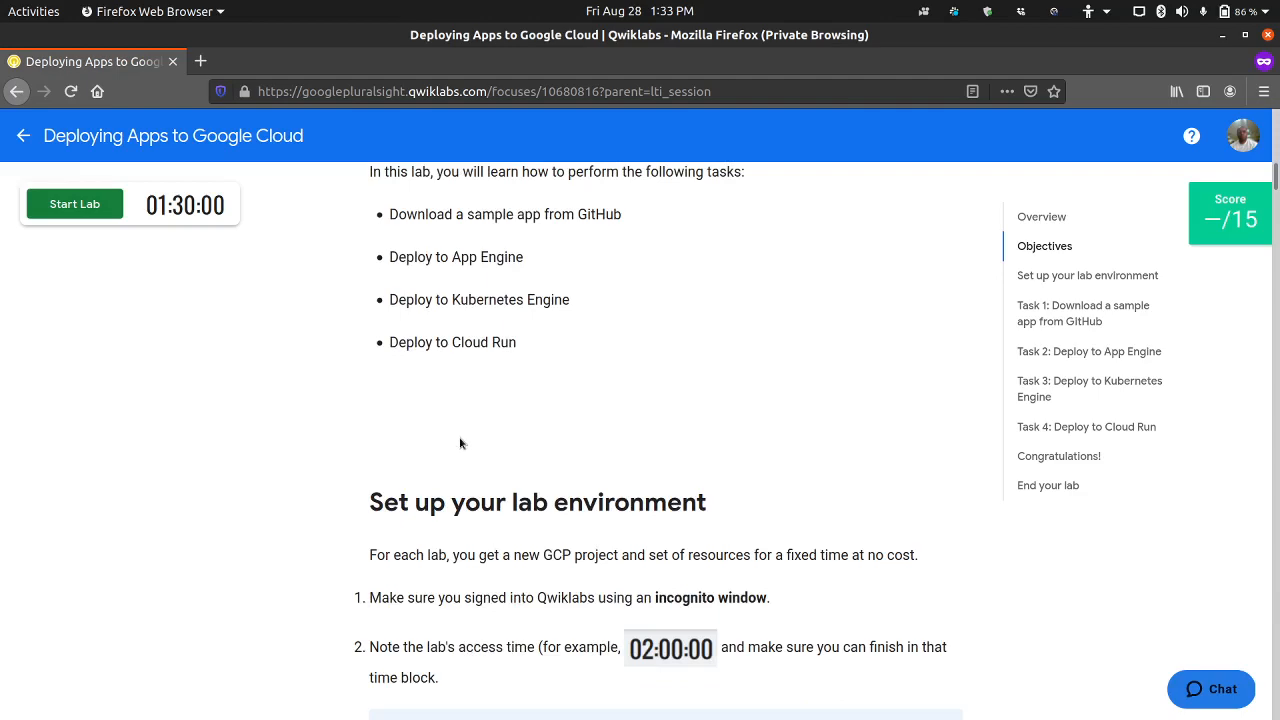
{"action": "scroll", "coordinate": [465, 431], "scroll_direction": "down", "scroll_amount": 1}
{"action": "scroll", "coordinate": [465, 431], "scroll_direction": "down", "scroll_amount": 6}
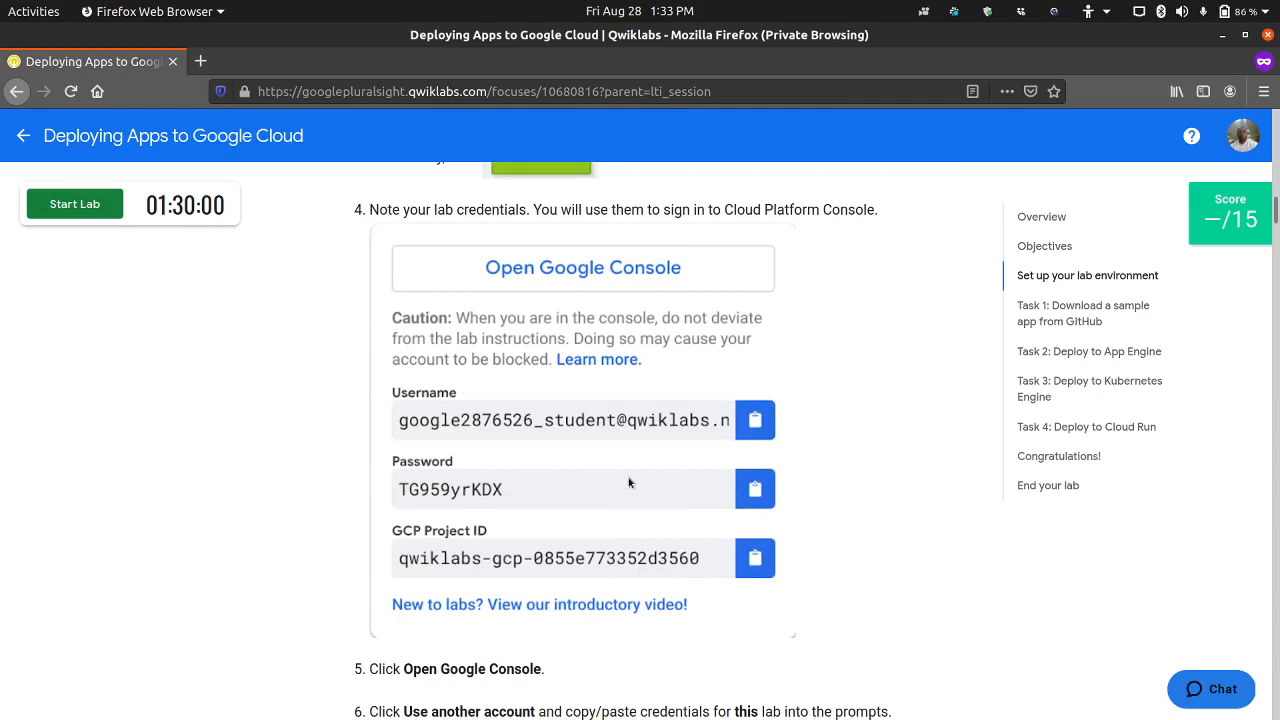
{"action": "scroll", "coordinate": [556, 505], "scroll_direction": "down", "scroll_amount": 5}
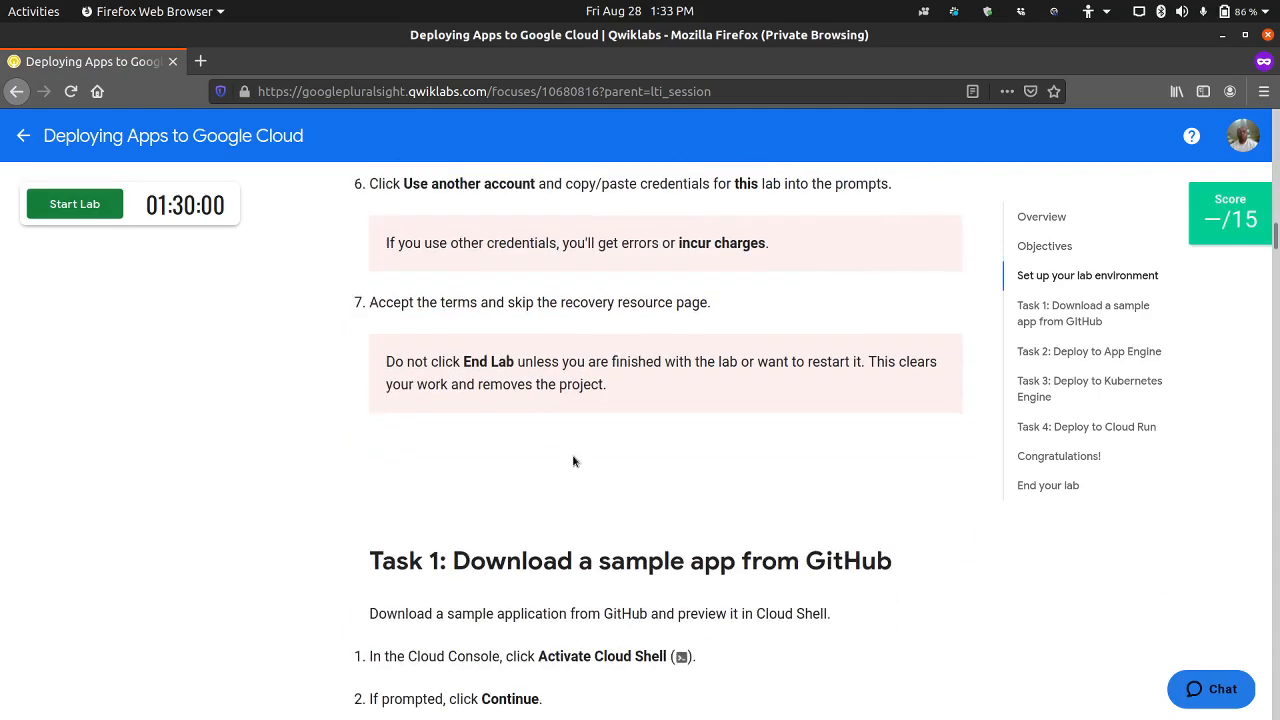
Step: Review the Task 1 instructions for cloning the sample app from GitHub, installing its requirements and running main.py
{"action": "scroll", "coordinate": [573, 461], "scroll_direction": "down", "scroll_amount": 3}
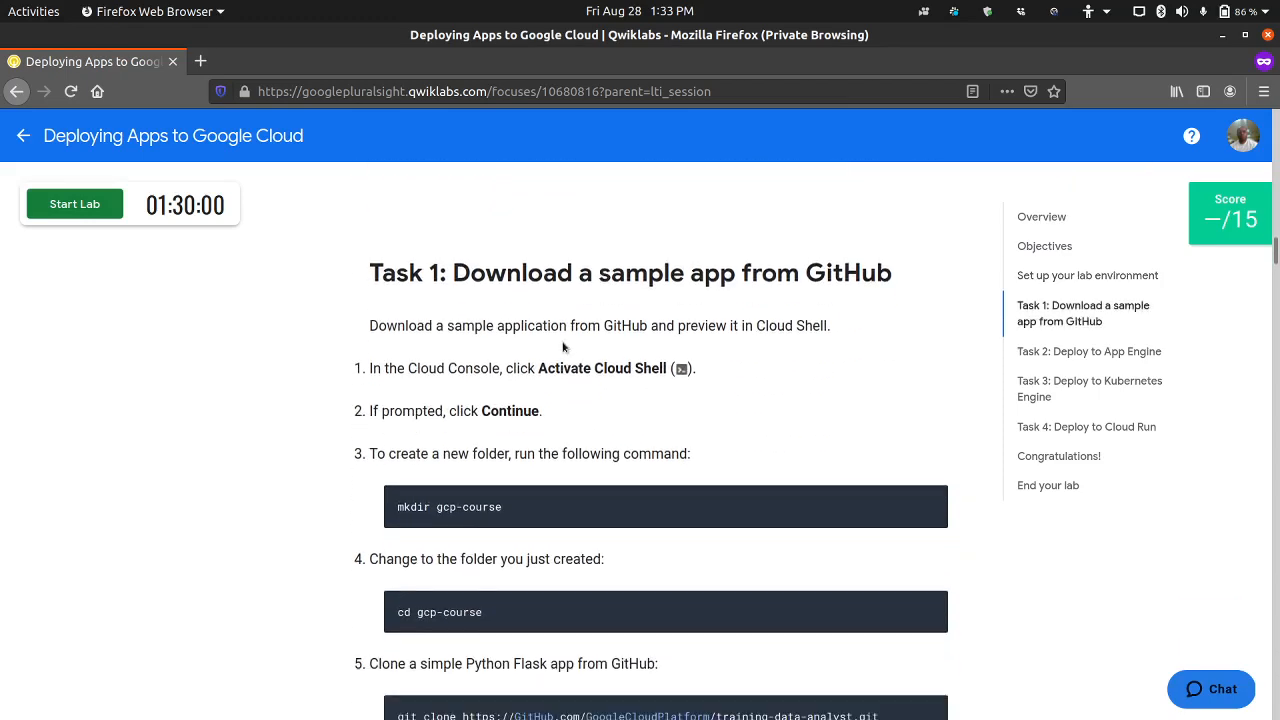
{"action": "scroll", "coordinate": [568, 302], "scroll_direction": "down", "scroll_amount": 1}
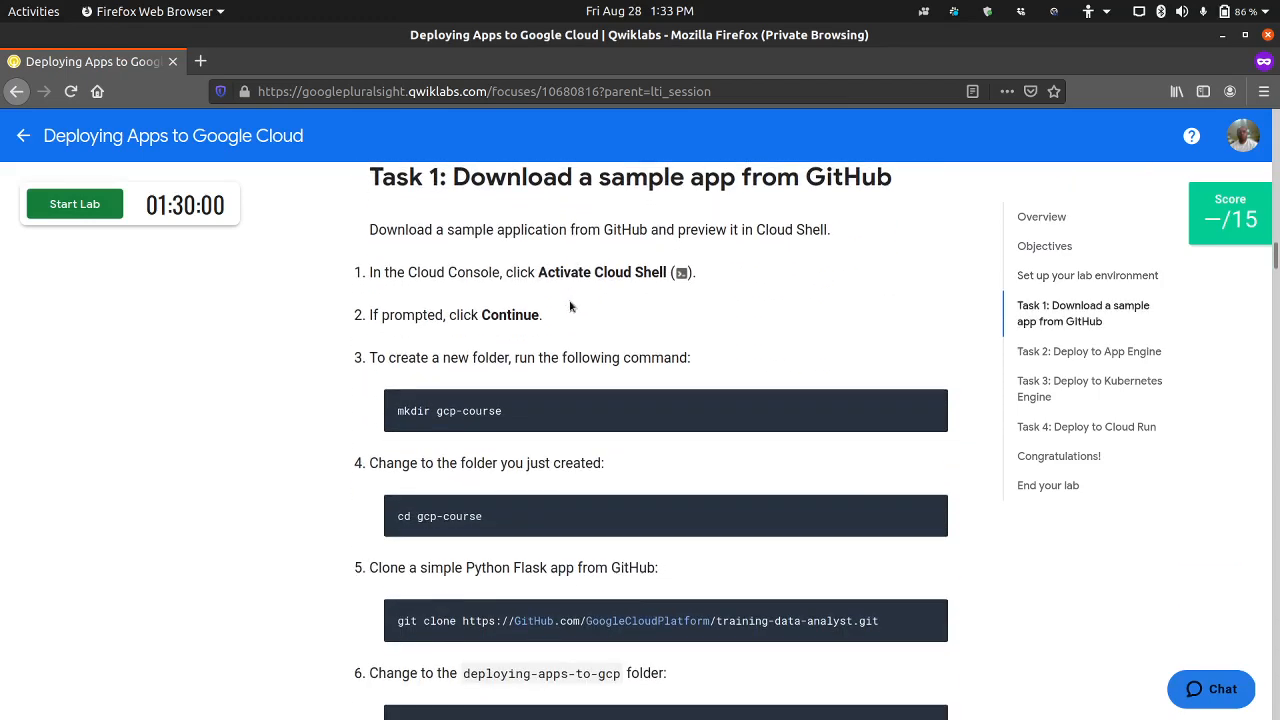
{"action": "scroll", "coordinate": [476, 374], "scroll_direction": "down", "scroll_amount": 1}
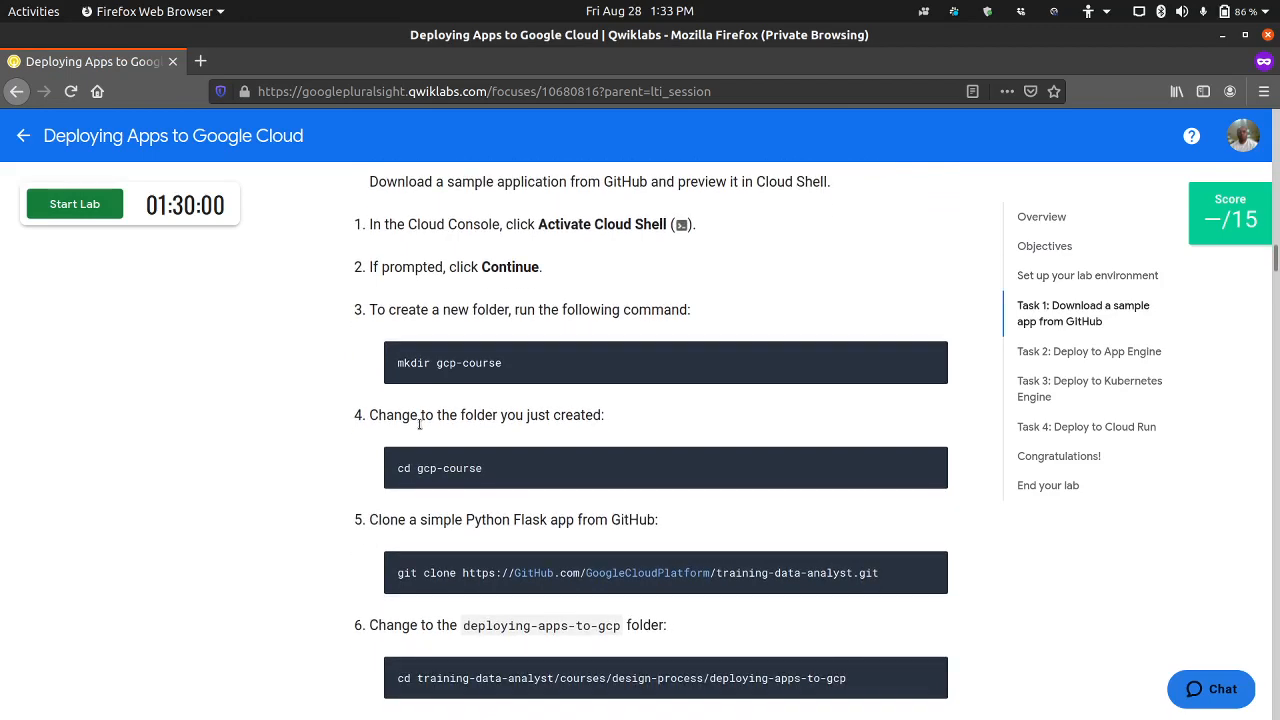
{"action": "scroll", "coordinate": [420, 425], "scroll_direction": "down", "scroll_amount": 2}
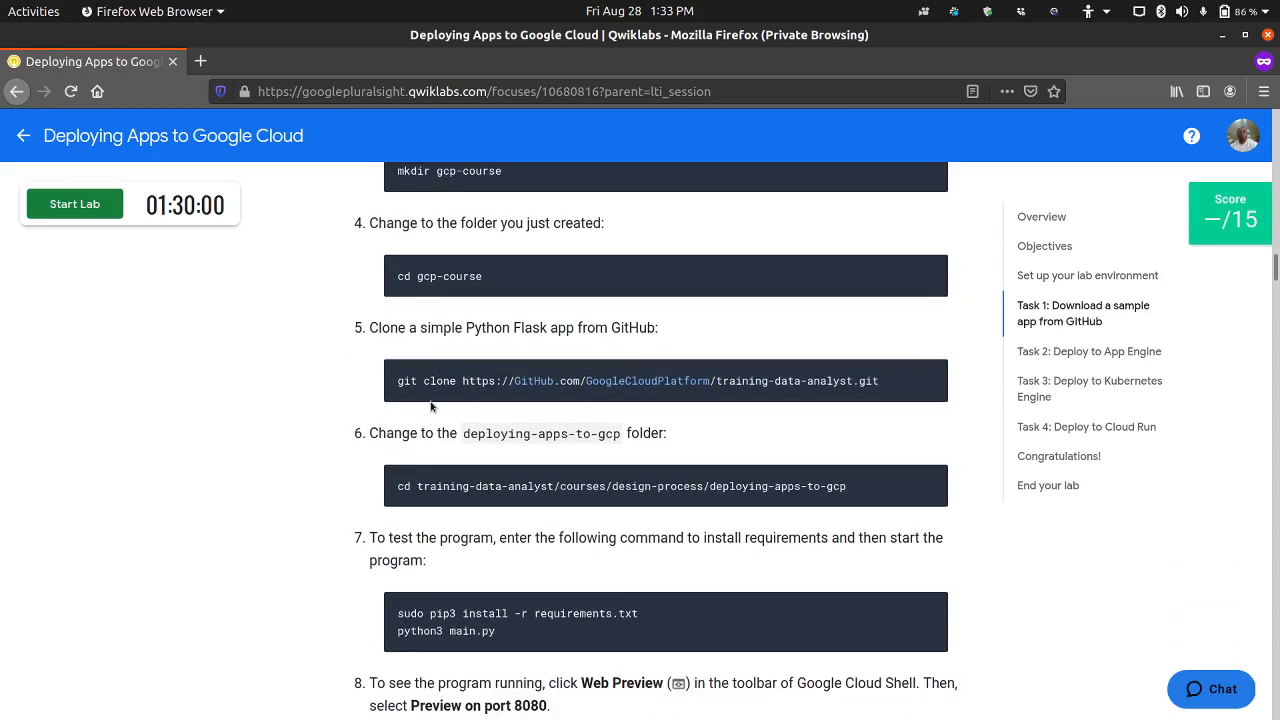
{"action": "scroll", "coordinate": [531, 393], "scroll_direction": "up", "scroll_amount": 1}
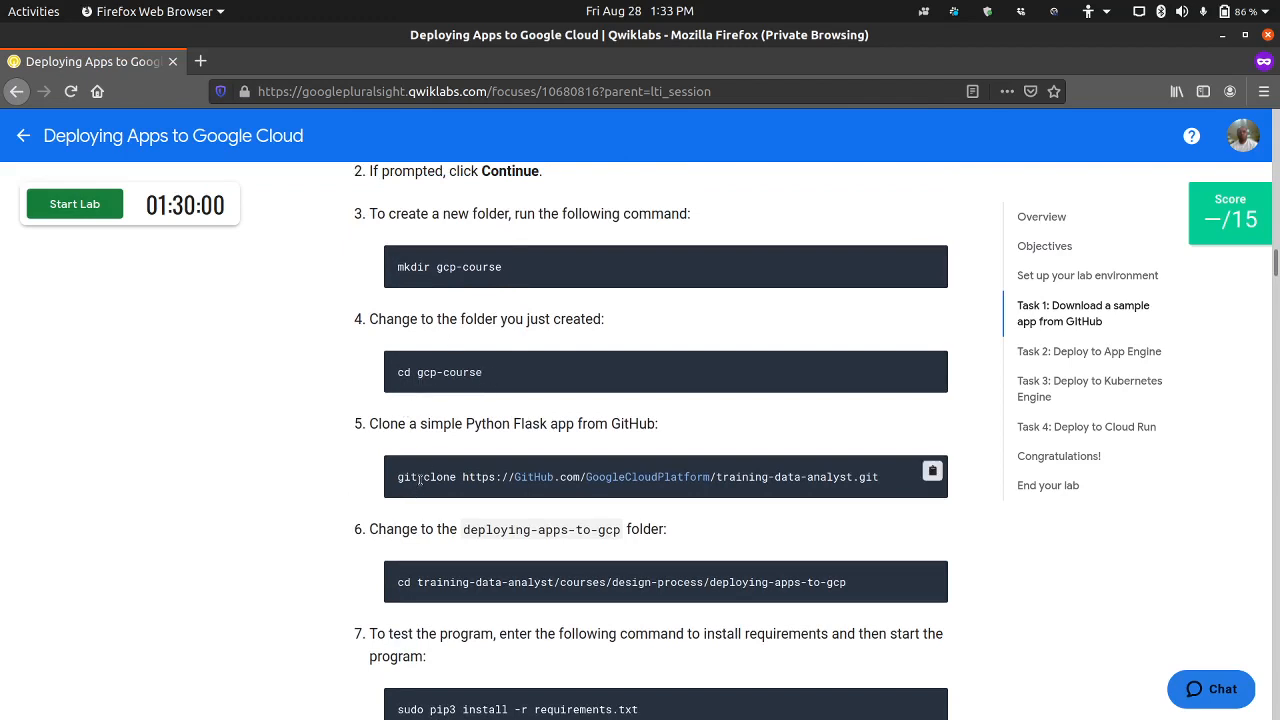
{"action": "scroll", "coordinate": [608, 547], "scroll_direction": "down", "scroll_amount": 3}
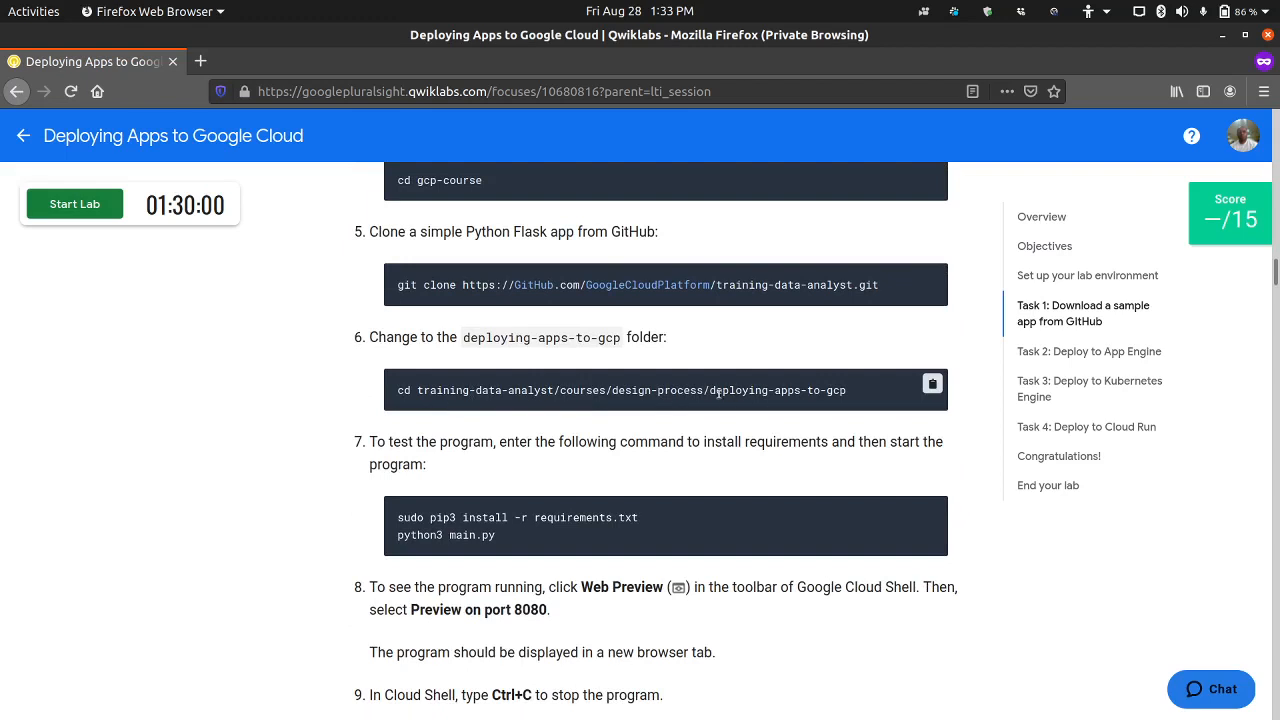
{"action": "left_click_drag", "start_coordinate": [708, 392], "coordinate": [861, 398]}
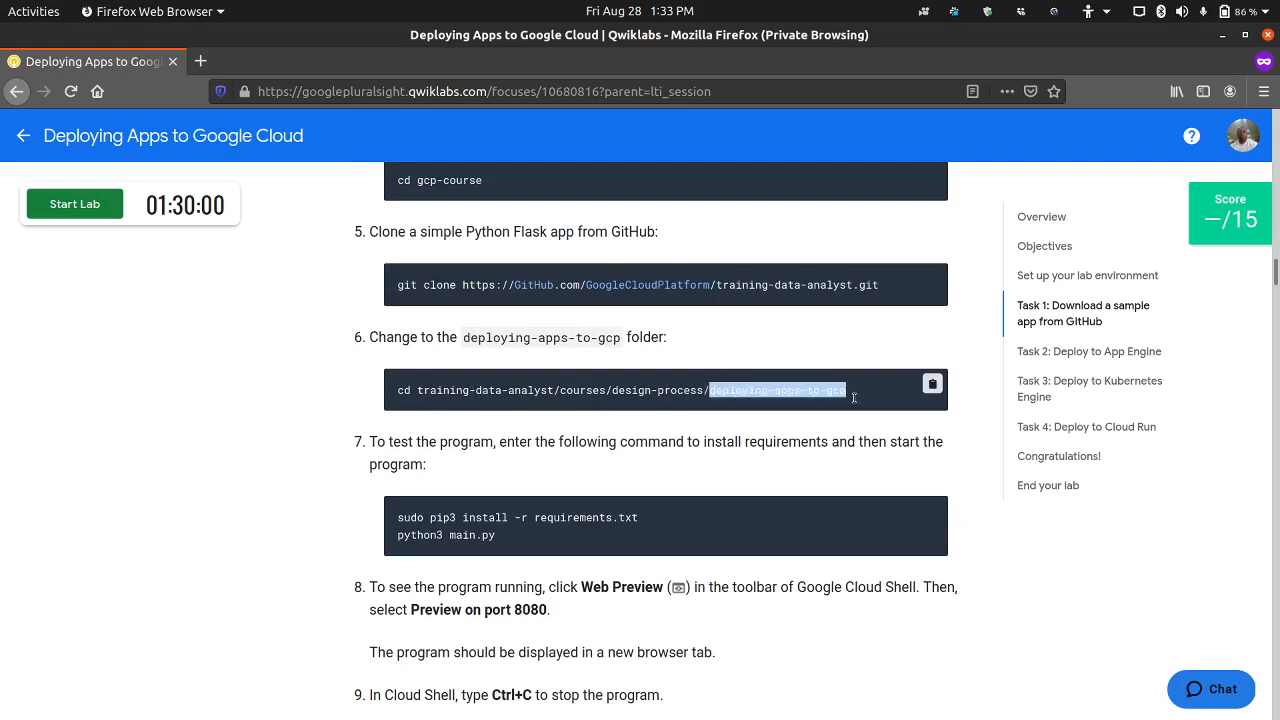
{"action": "scroll", "coordinate": [578, 512], "scroll_direction": "down", "scroll_amount": 1}
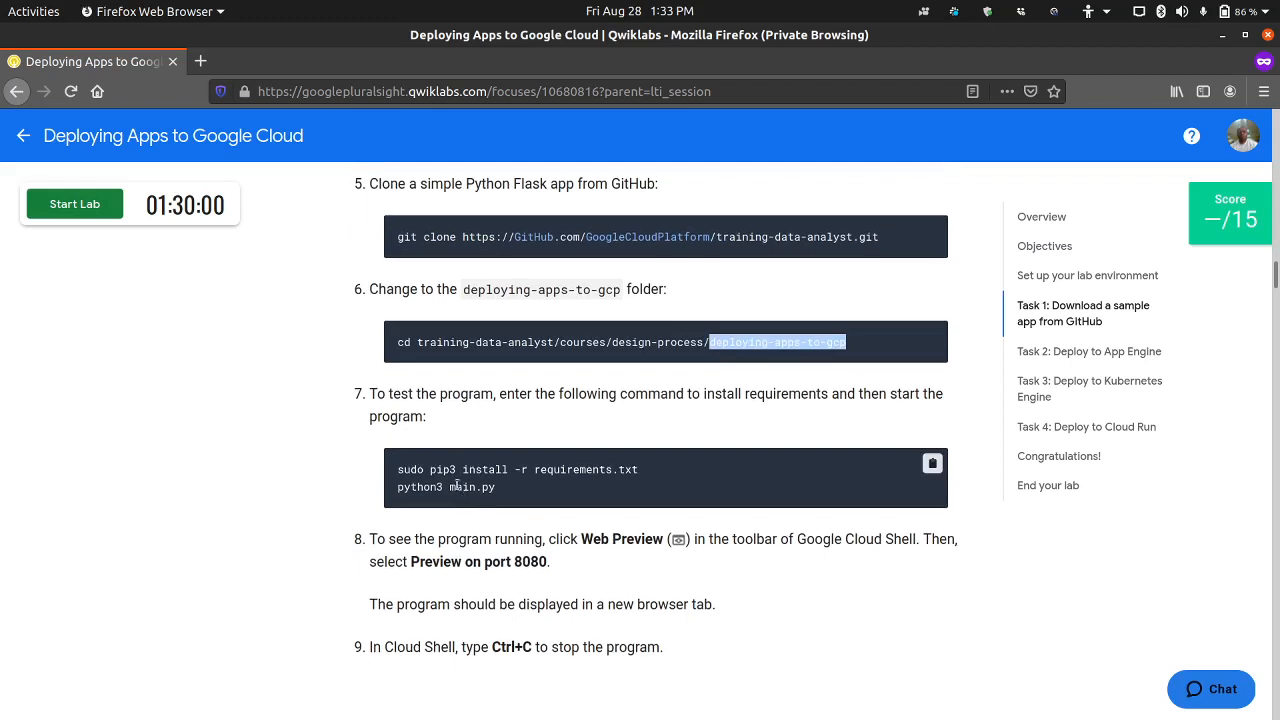
{"action": "left_click_drag", "start_coordinate": [656, 469], "coordinate": [546, 475]}
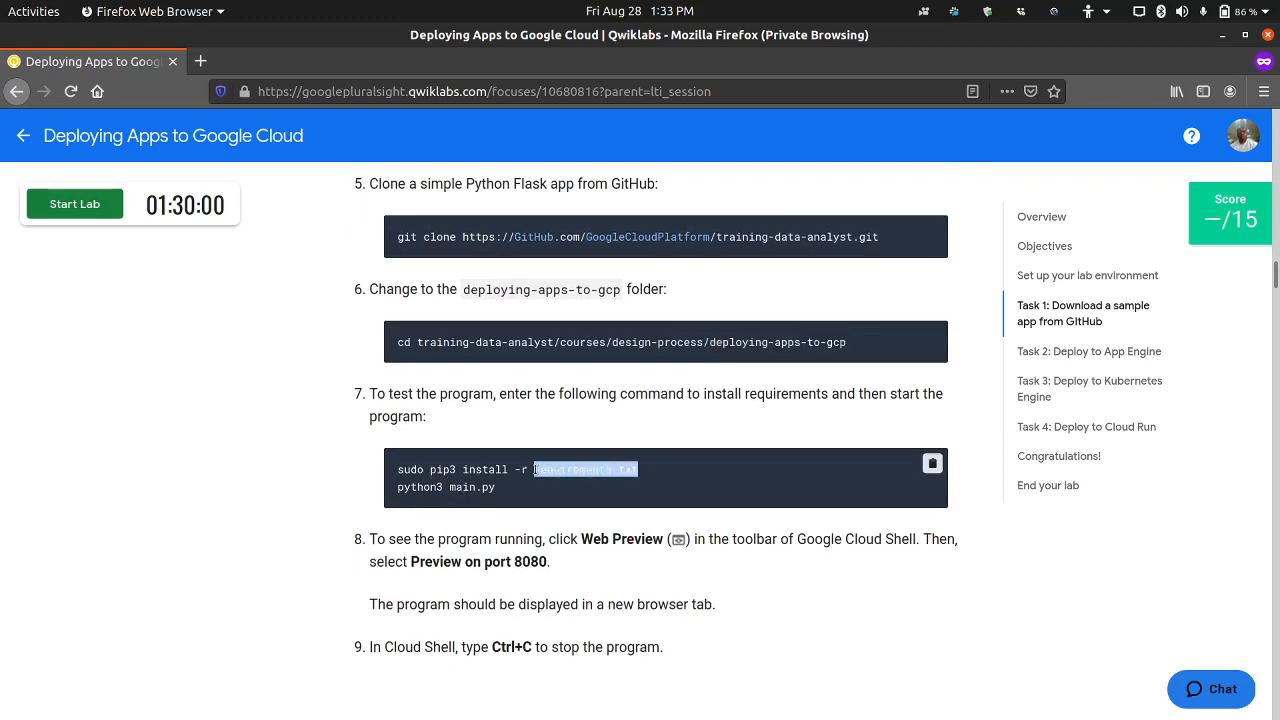
{"action": "left_click", "coordinate": [640, 484]}
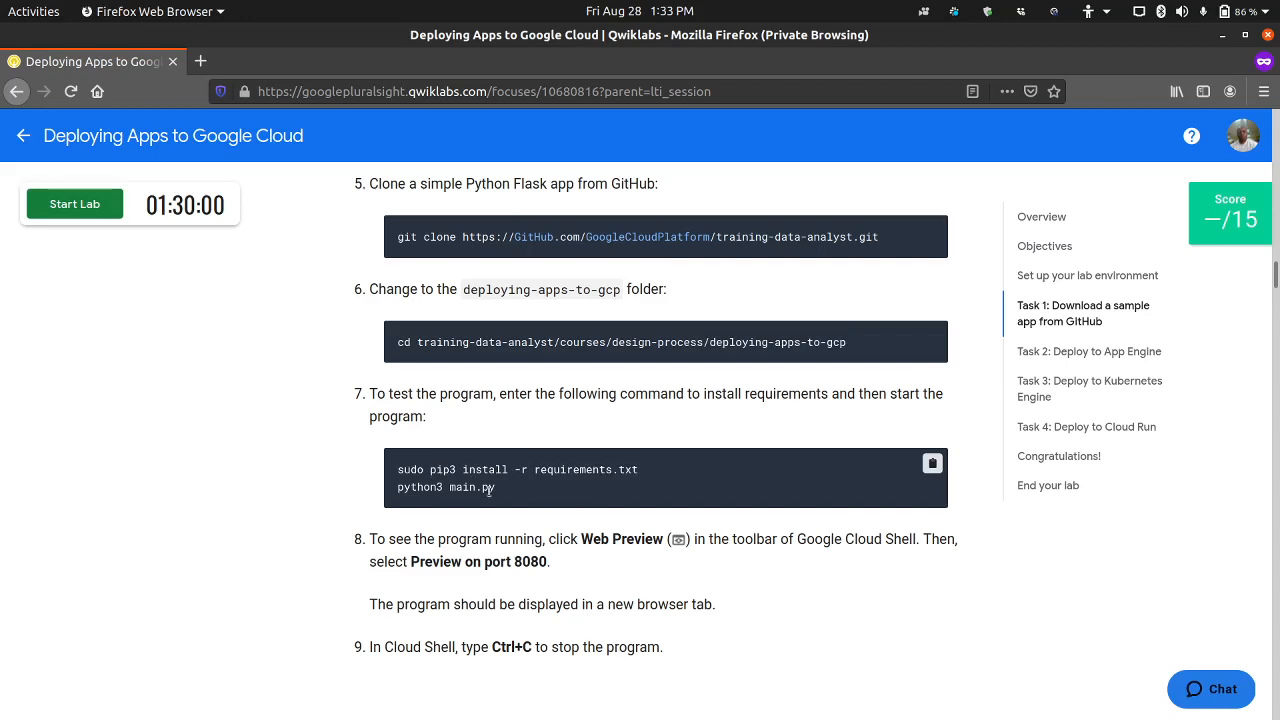
{"action": "left_click_drag", "start_coordinate": [494, 488], "coordinate": [401, 487]}
{"action": "scroll", "coordinate": [558, 497], "scroll_direction": "down", "scroll_amount": 3}
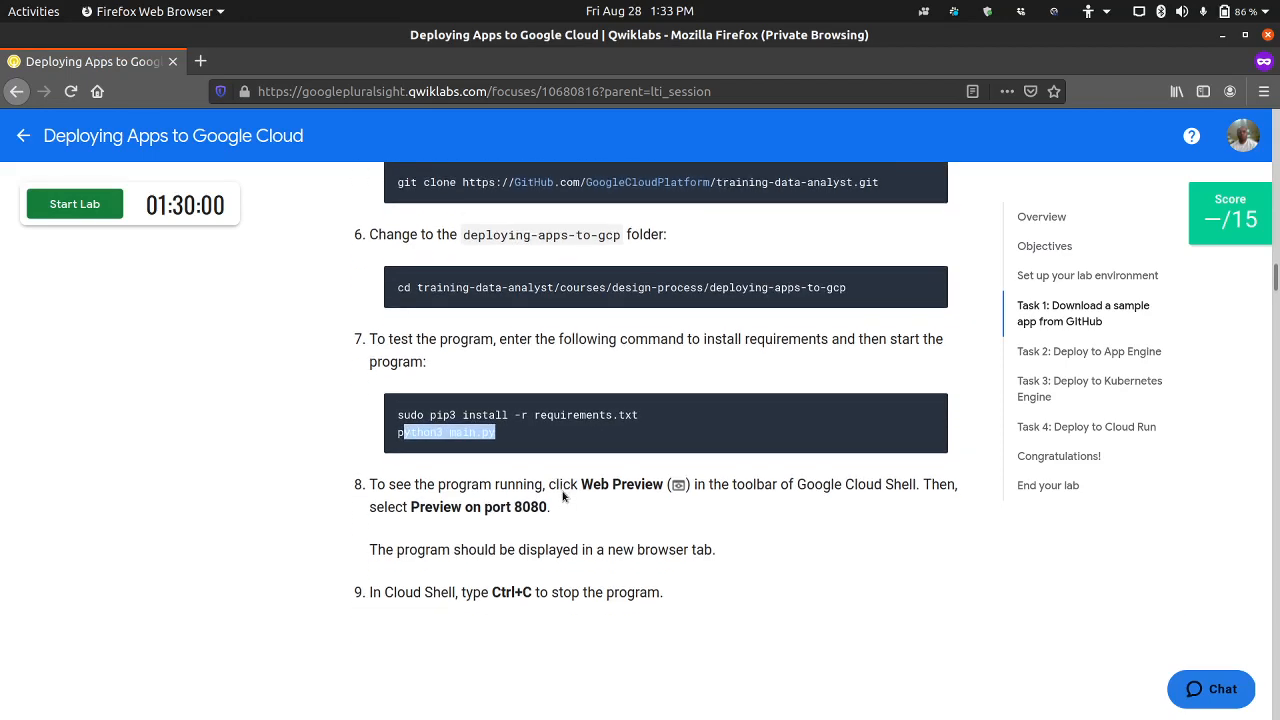
{"action": "left_click", "coordinate": [560, 497]}
Step: Review the Task 2 App Engine deployment instructions, including the app.yaml runtime setting, and skim the Task 3 Kubernetes Engine instructions
{"action": "scroll", "coordinate": [565, 497], "scroll_direction": "down", "scroll_amount": 5}
{"action": "scroll", "coordinate": [565, 497], "scroll_direction": "down", "scroll_amount": 4}
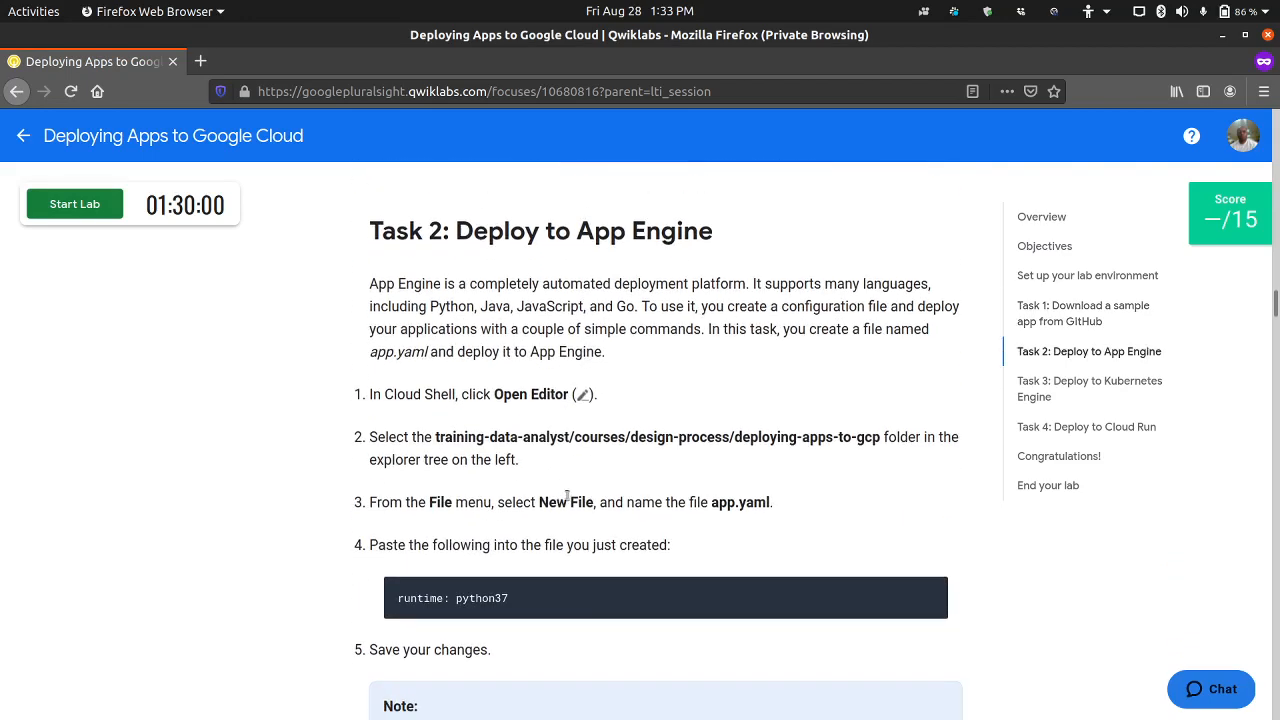
{"action": "scroll", "coordinate": [560, 494], "scroll_direction": "down", "scroll_amount": 6}
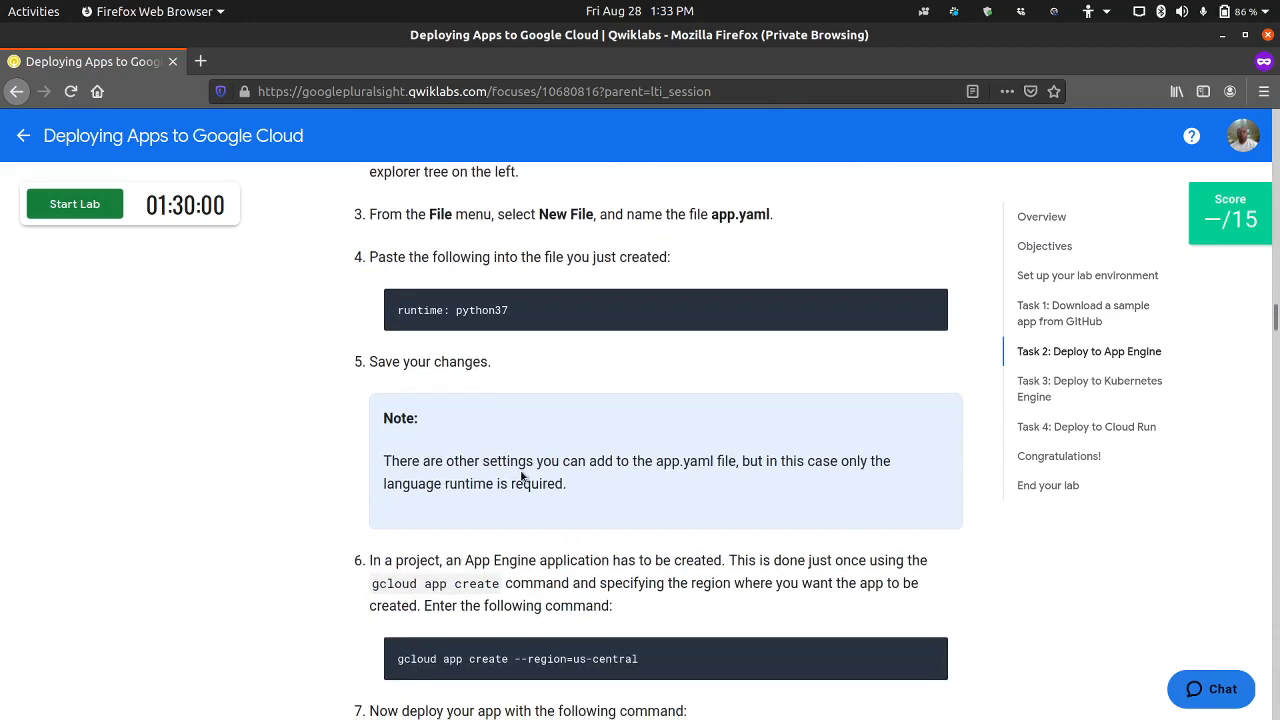
{"action": "scroll", "coordinate": [516, 473], "scroll_direction": "up", "scroll_amount": 2}
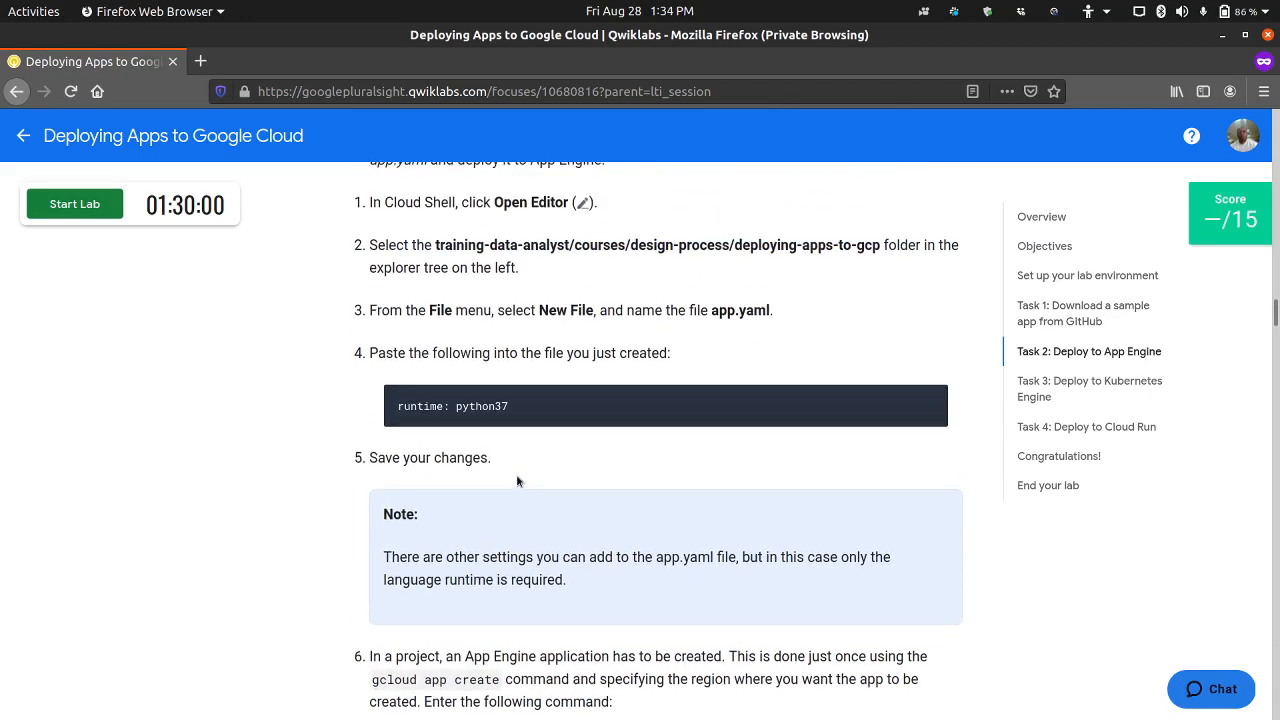
{"action": "scroll", "coordinate": [515, 475], "scroll_direction": "down", "scroll_amount": 4}
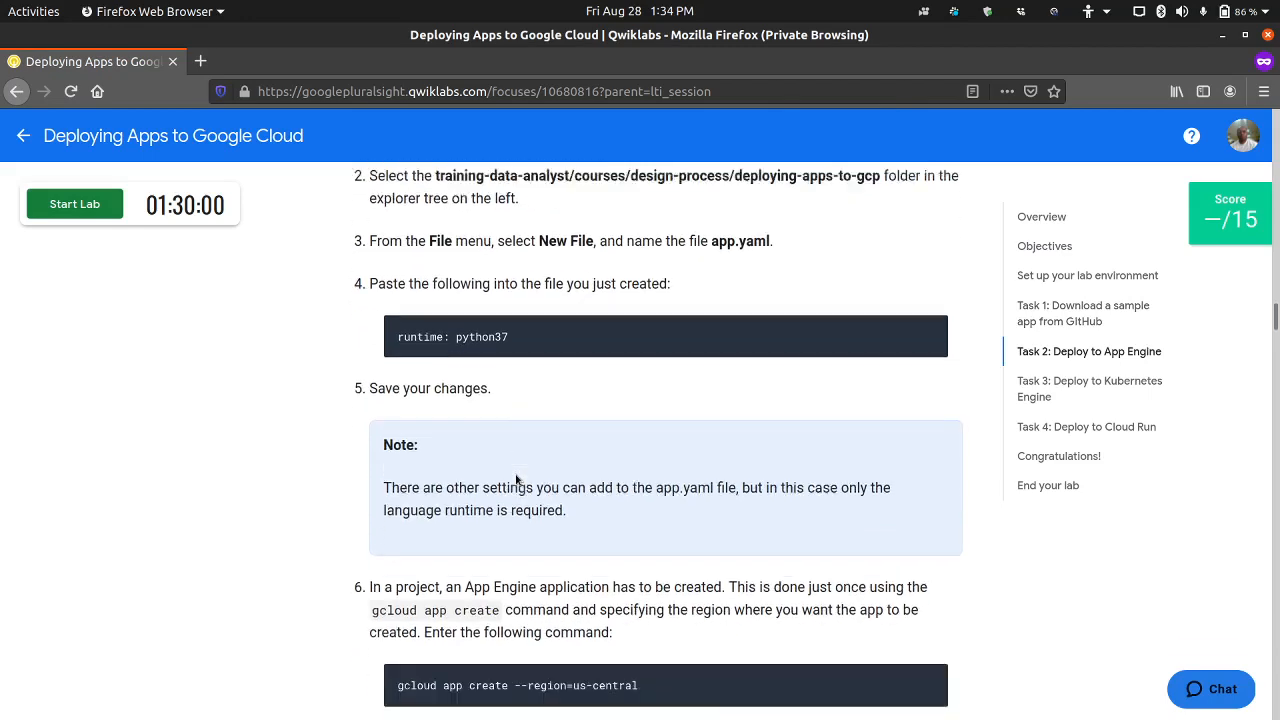
{"action": "scroll", "coordinate": [517, 480], "scroll_direction": "up", "scroll_amount": 5}
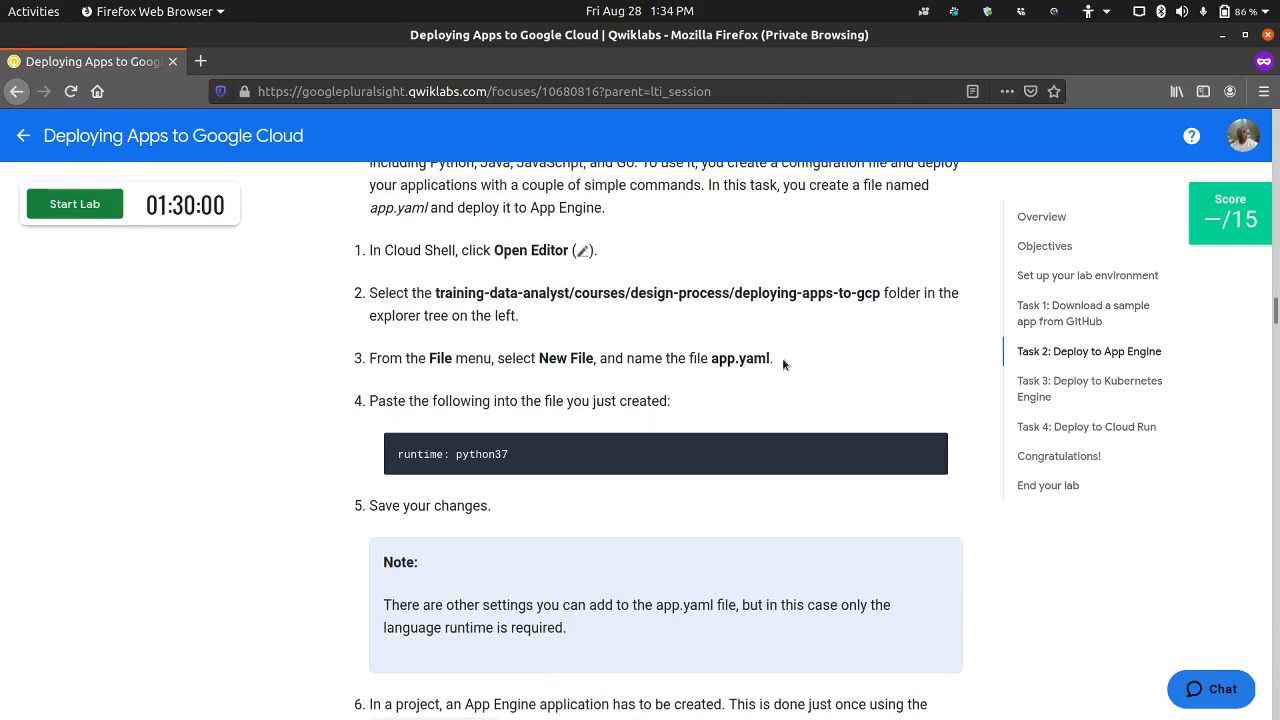
{"action": "left_click_drag", "start_coordinate": [515, 455], "coordinate": [394, 456]}
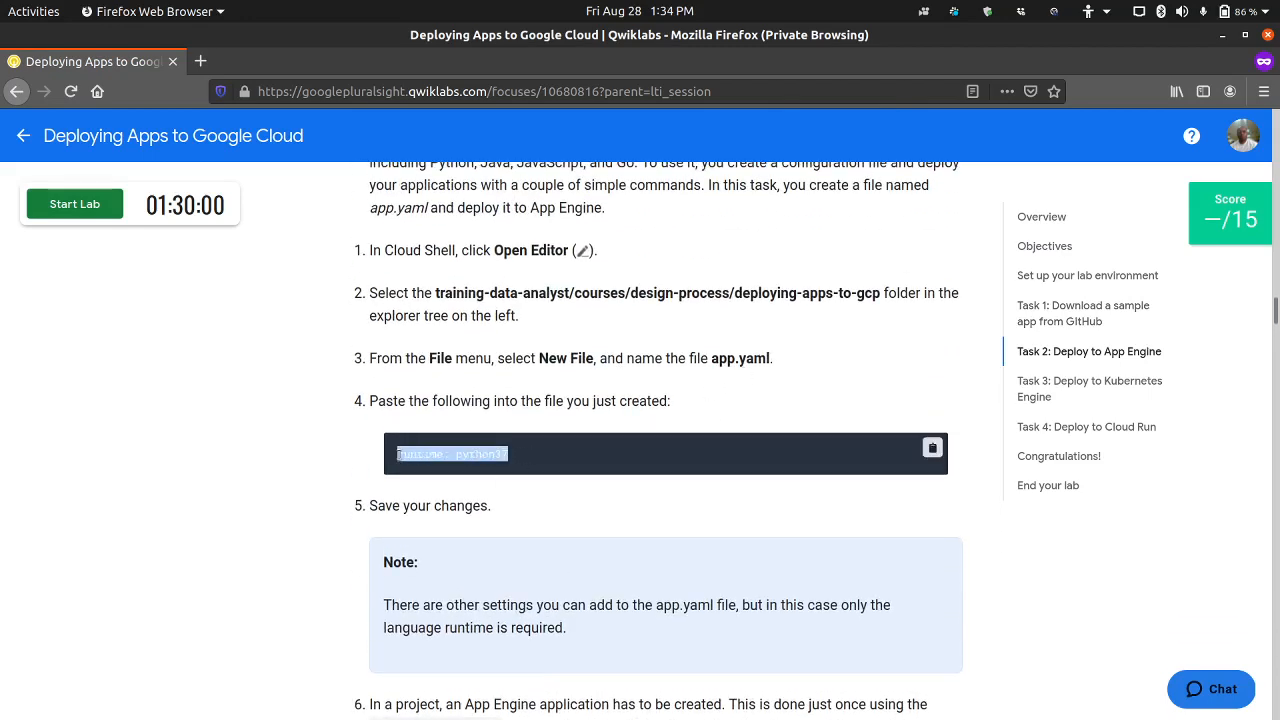
{"action": "left_click", "coordinate": [323, 463]}
{"action": "scroll", "coordinate": [322, 468], "scroll_direction": "down", "scroll_amount": 15}
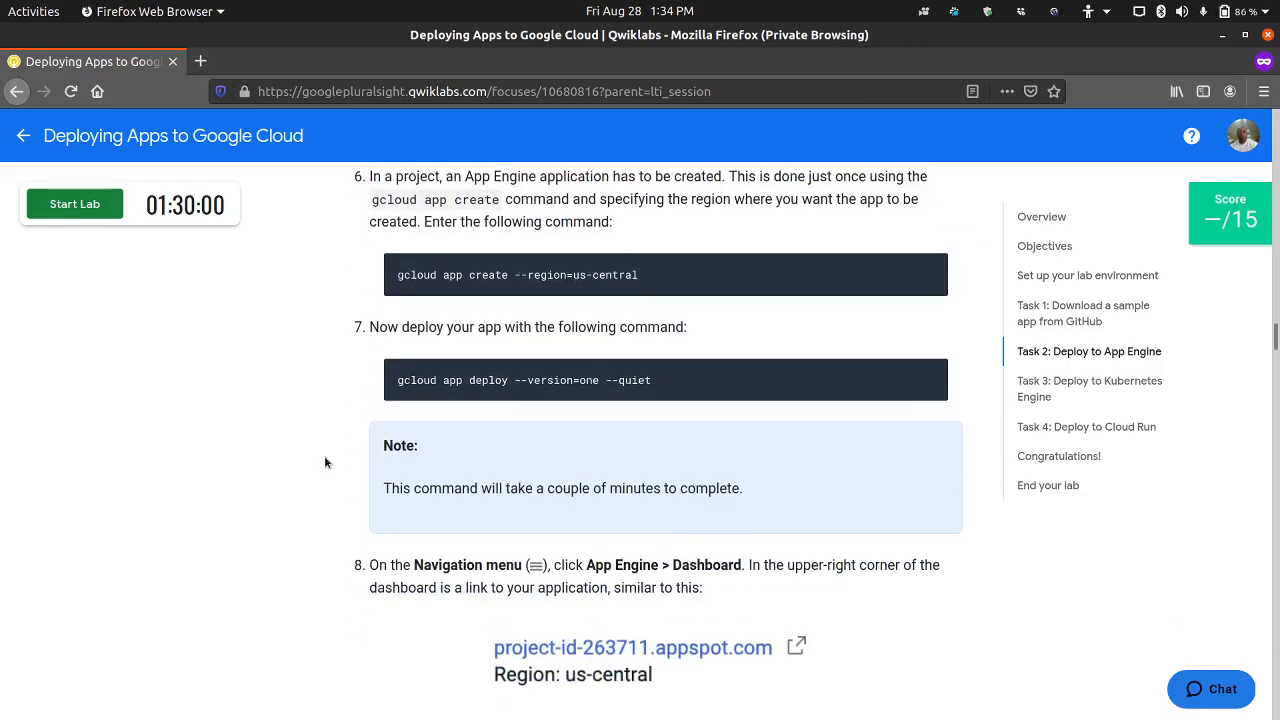
{"action": "scroll", "coordinate": [321, 473], "scroll_direction": "down", "scroll_amount": 15}
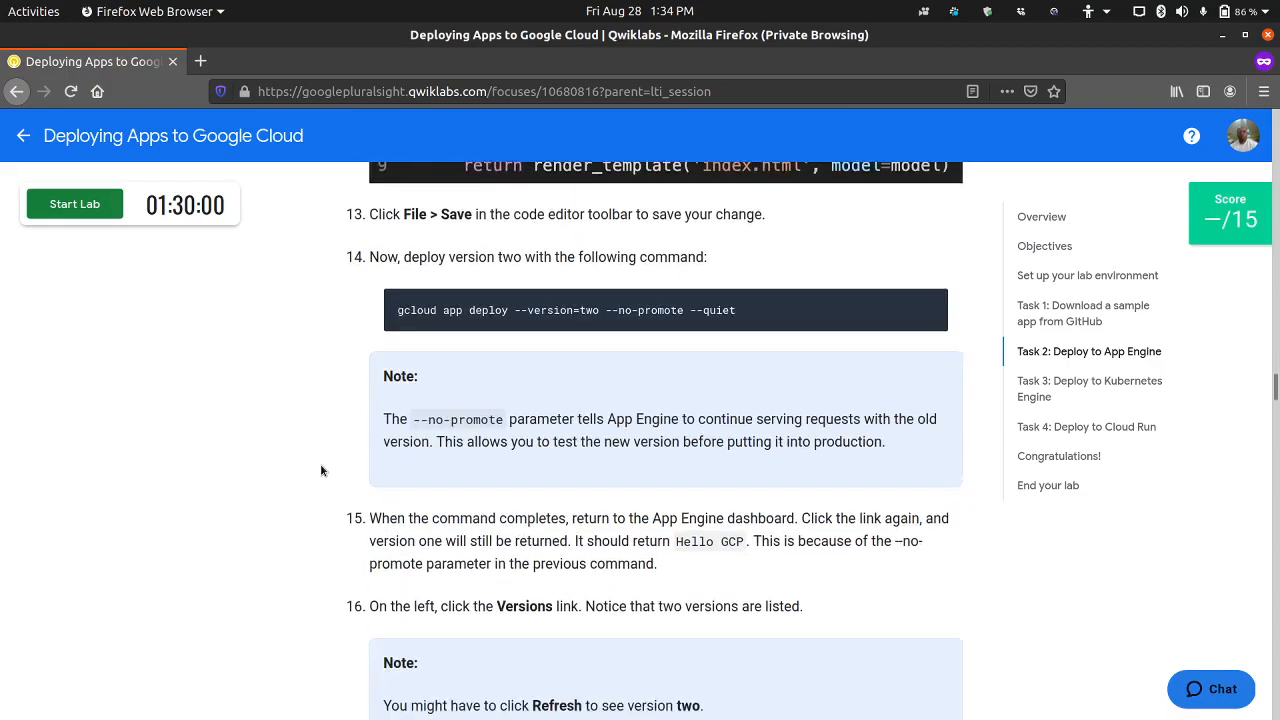
{"action": "scroll", "coordinate": [321, 469], "scroll_direction": "down", "scroll_amount": 15}
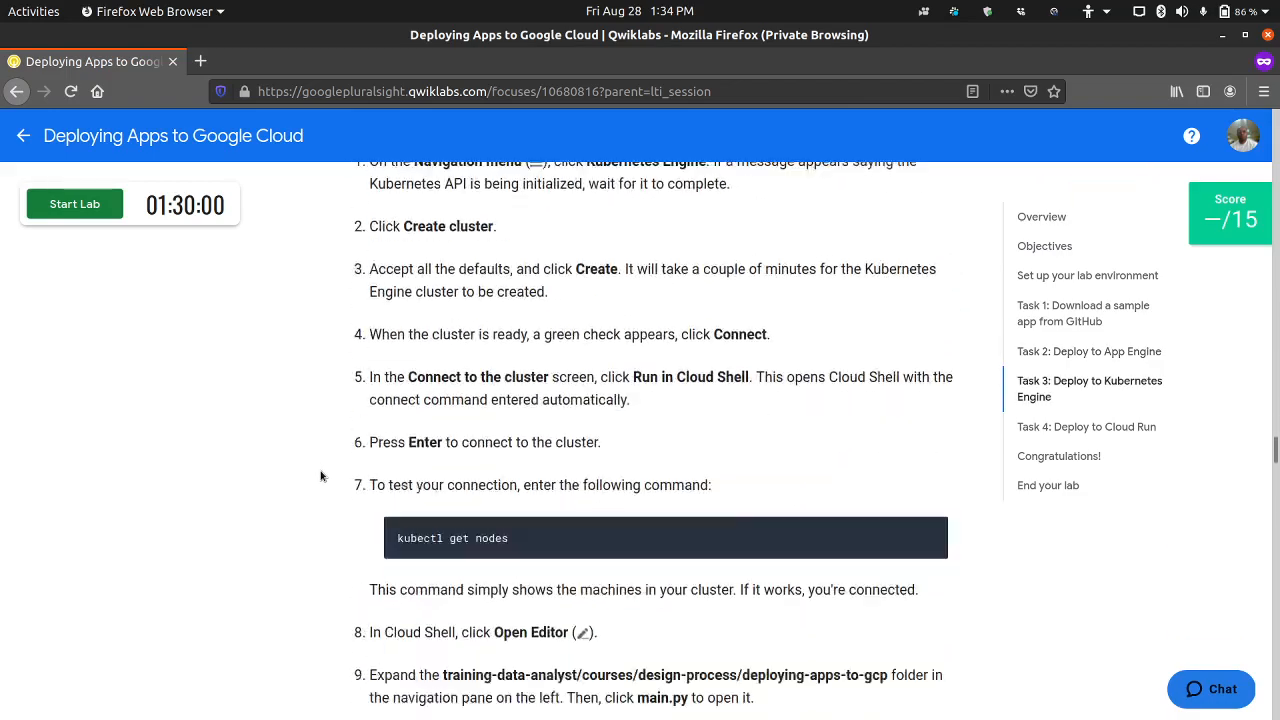
{"action": "scroll", "coordinate": [321, 479], "scroll_direction": "up", "scroll_amount": 5}
{"action": "scroll", "coordinate": [322, 480], "scroll_direction": "up", "scroll_amount": 8}
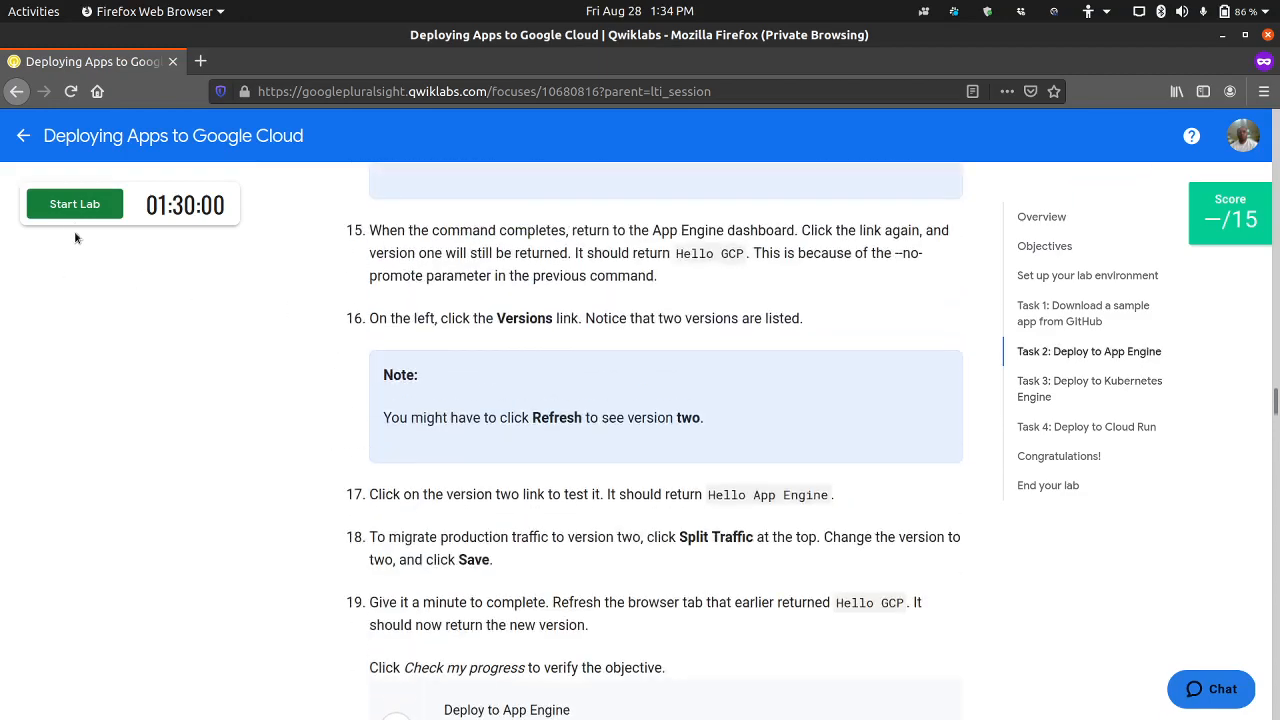
Step: Start the lab and open its Google Console sign-in page
{"action": "left_click", "coordinate": [75, 204]}
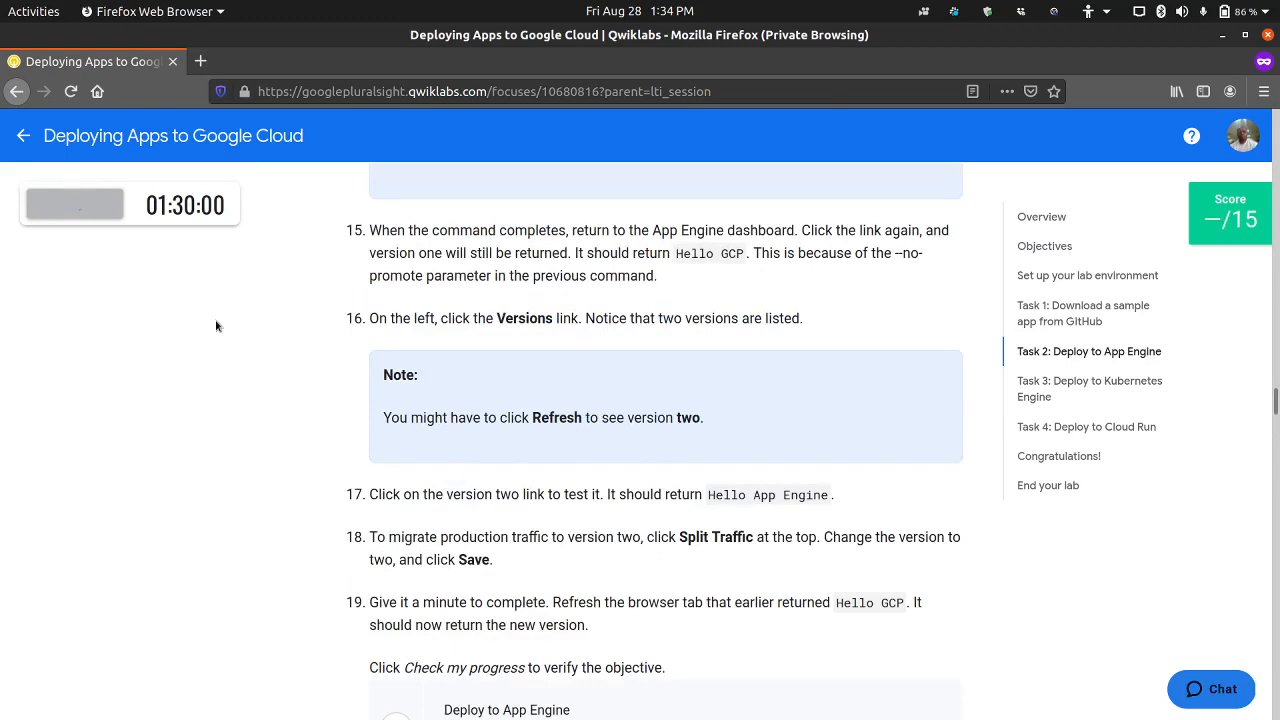
{"action": "left_click", "coordinate": [130, 258]}
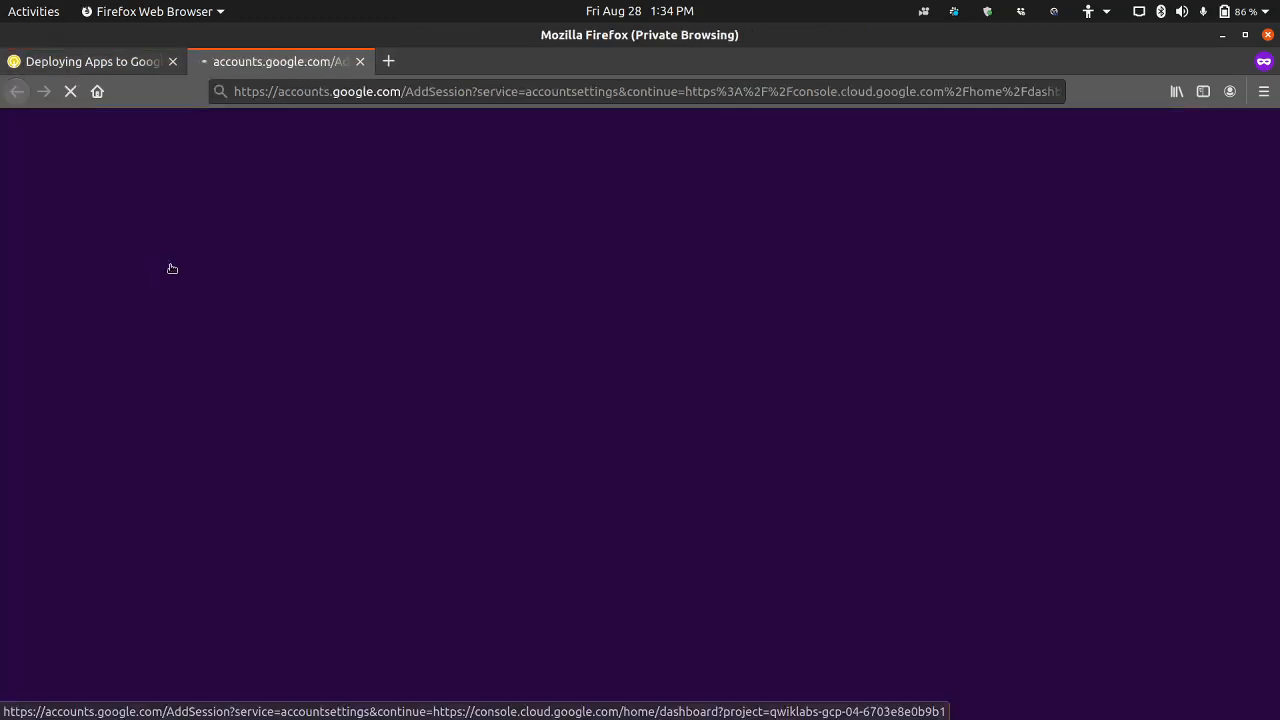
Step: Copy the lab username from the lab page and submit it as the email on the Google sign-in page
{"action": "left_click", "coordinate": [128, 68]}
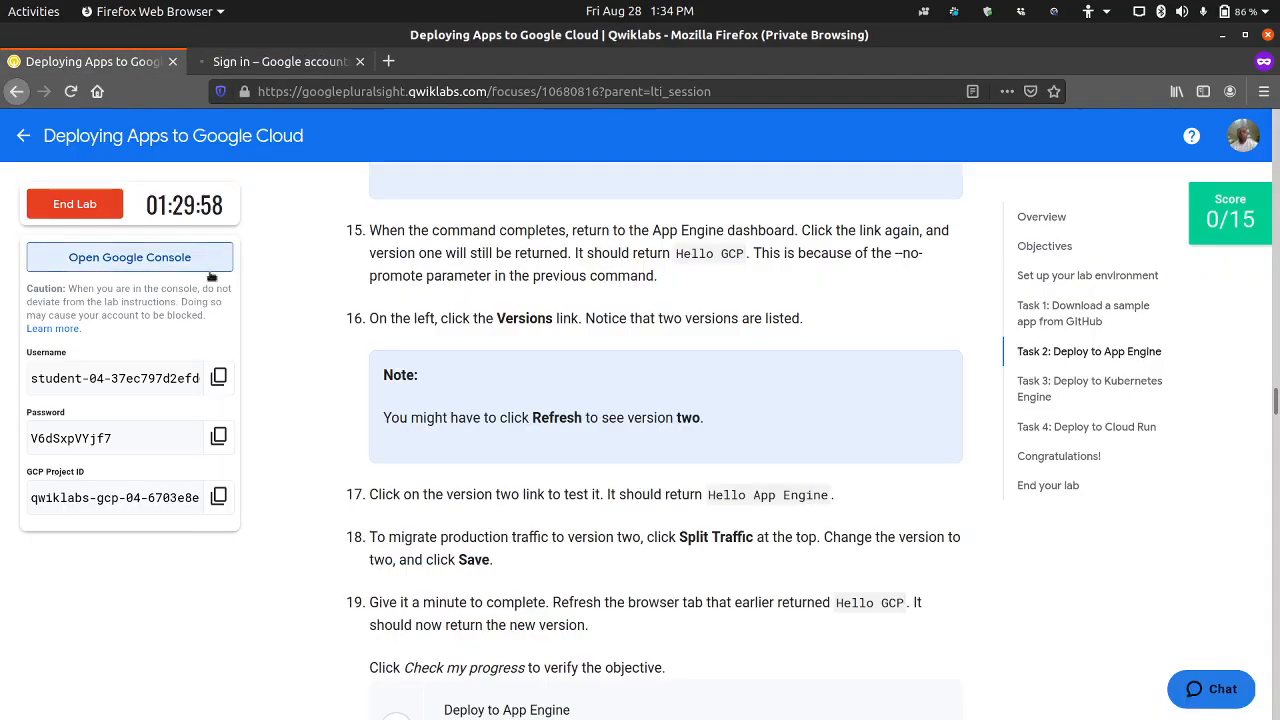
{"action": "left_click", "coordinate": [219, 376]}
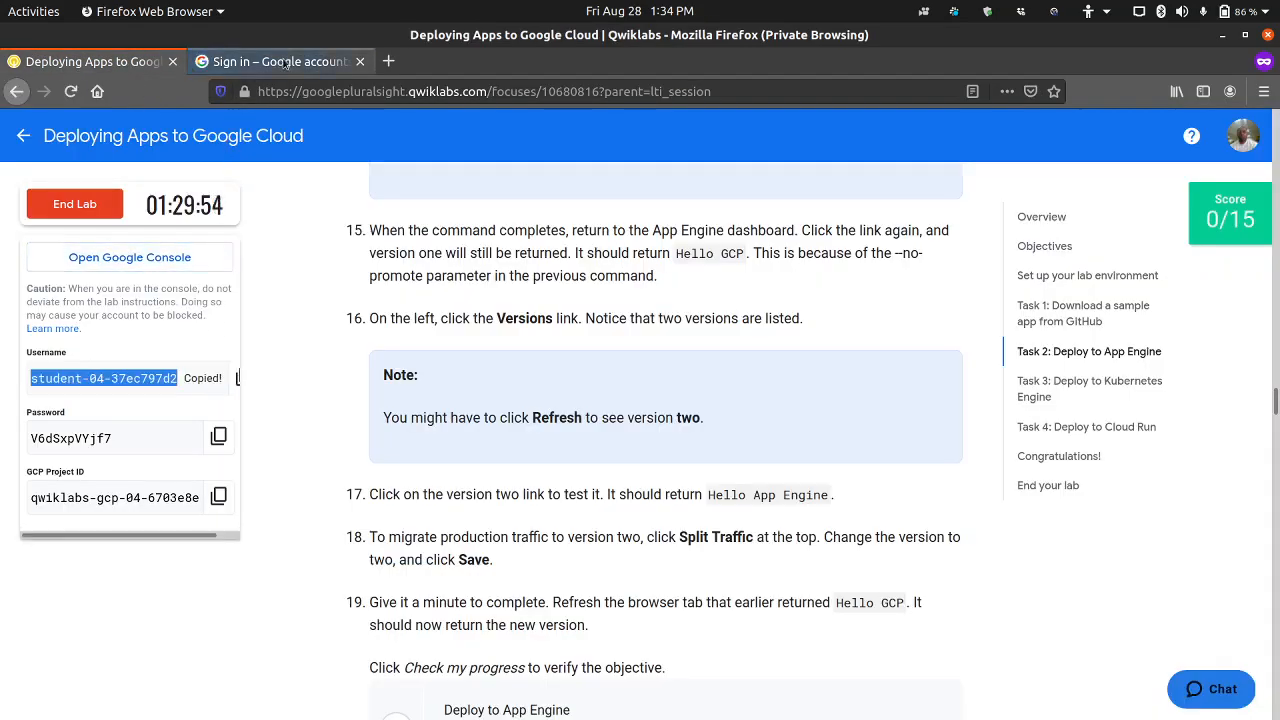
{"action": "left_click", "coordinate": [265, 64]}
{"action": "key", "text": "ctrl+v"}
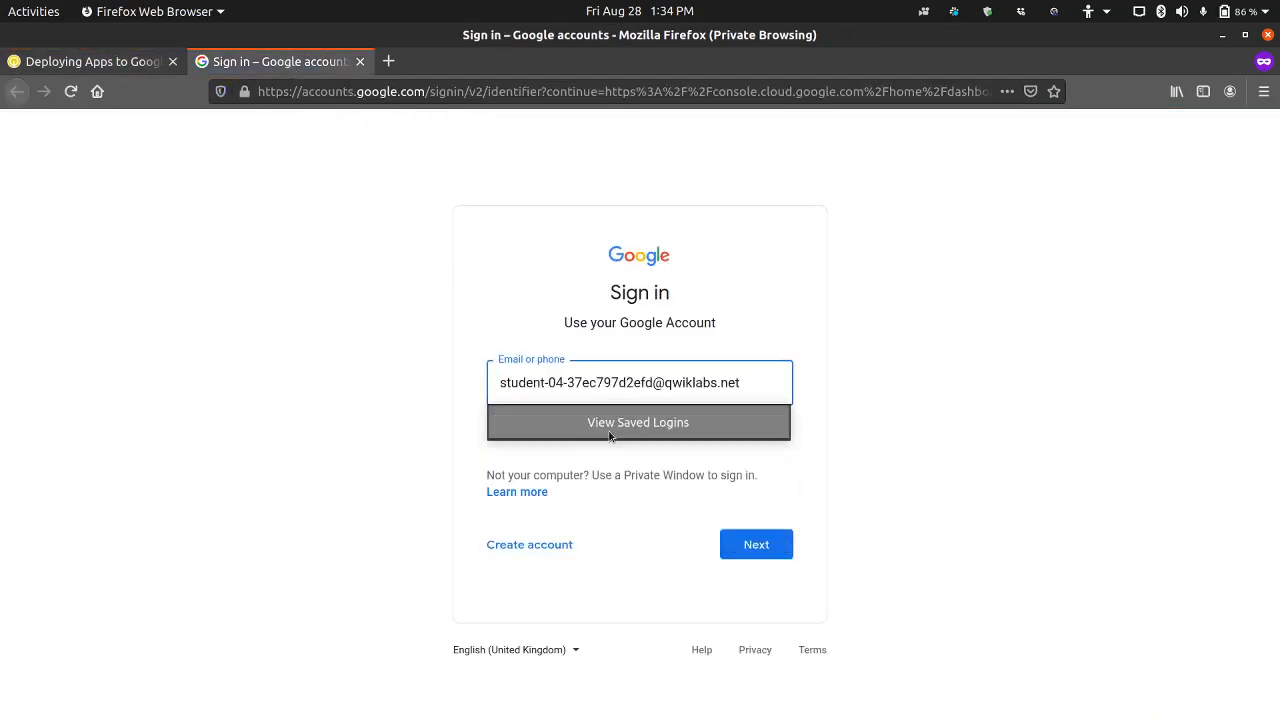
{"action": "key", "text": "Return"}
Step: Copy the lab password from the Qwiklabs lab page and submit it as the account password on the Google sign-in page
{"action": "left_click", "coordinate": [95, 62]}
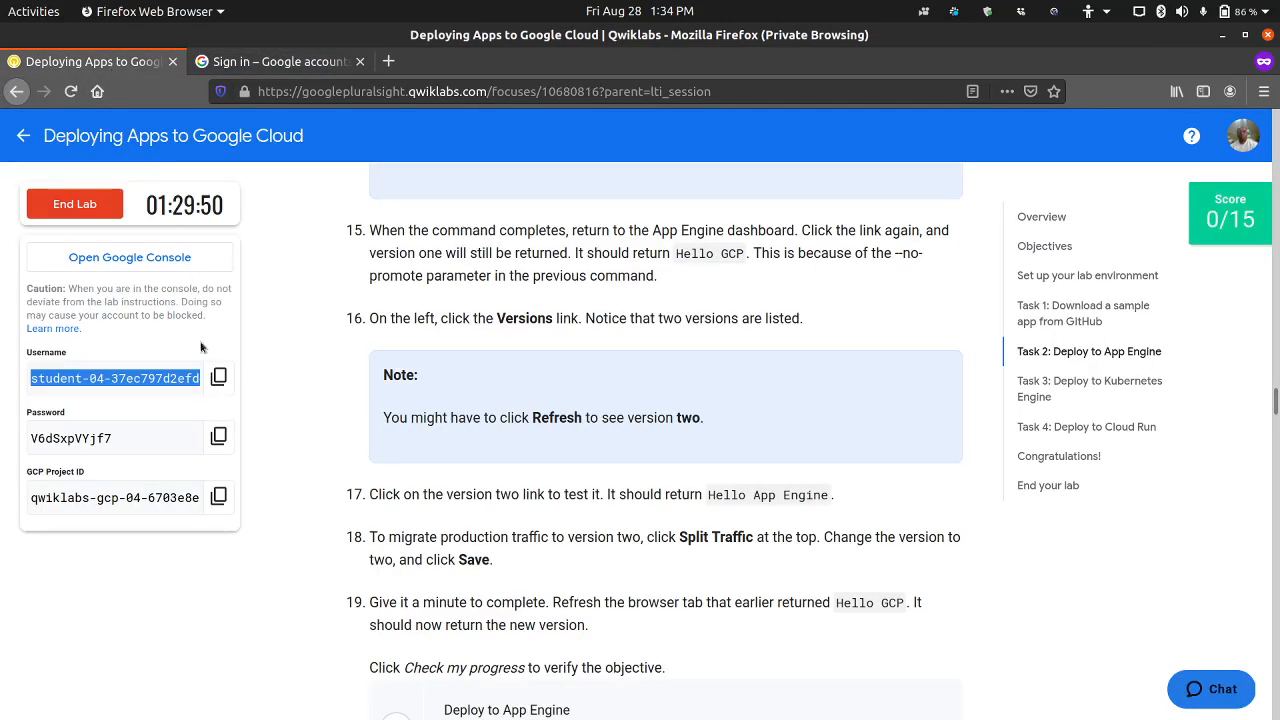
{"action": "left_click", "coordinate": [218, 436]}
{"action": "left_click", "coordinate": [282, 64]}
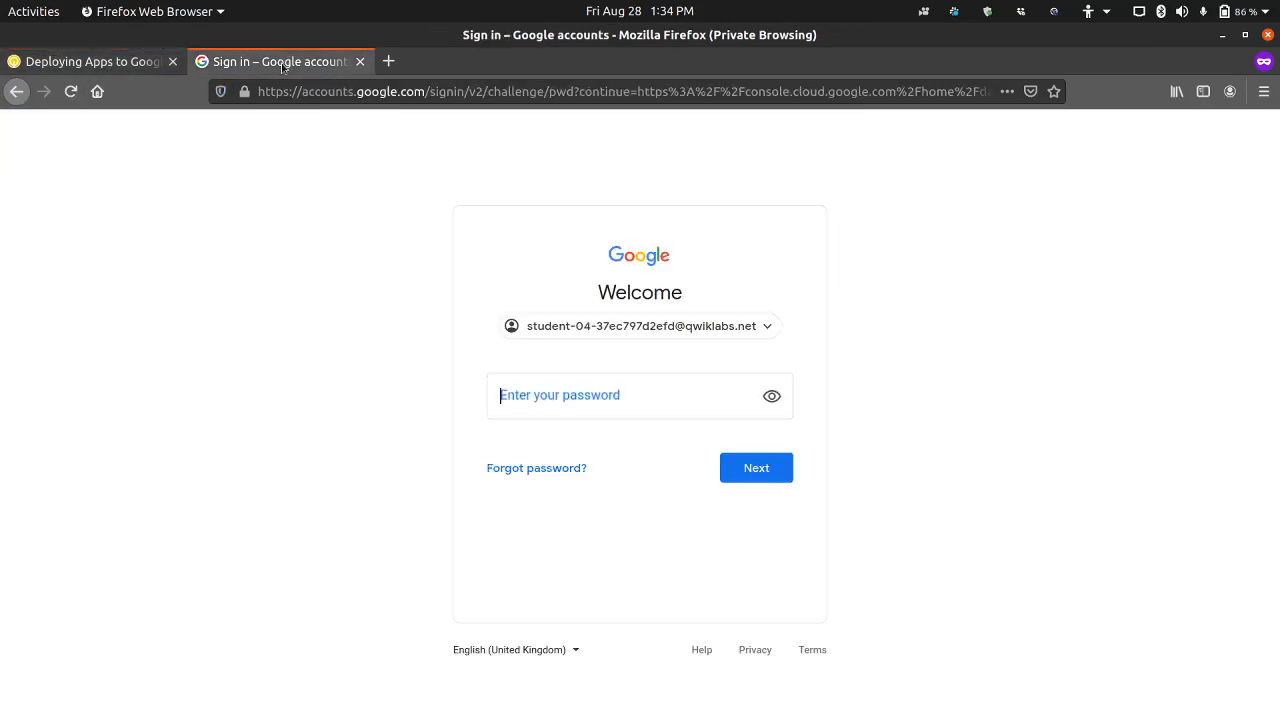
{"action": "key", "text": "ctrl+v"}
{"action": "key", "text": "Return"}
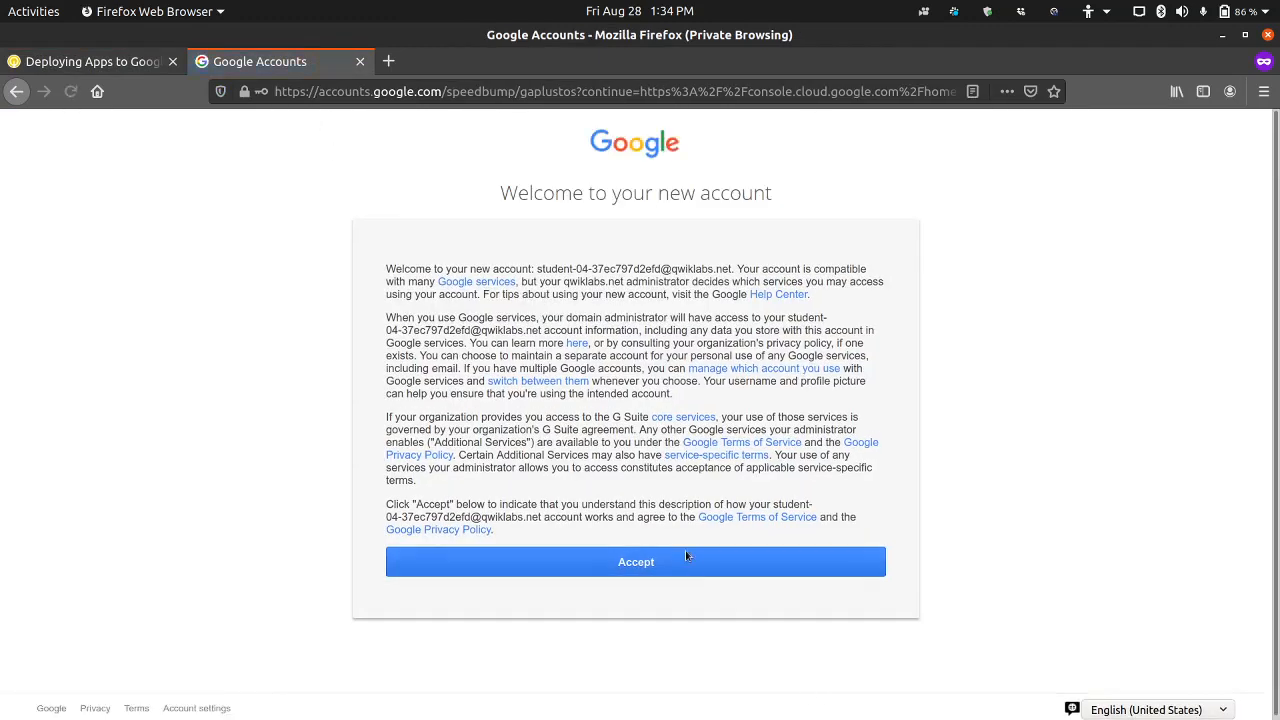
Step: Accept the new account's terms and confirm its recovery options, then agree to the Google Cloud Platform Terms of Service
{"action": "left_click", "coordinate": [684, 560]}
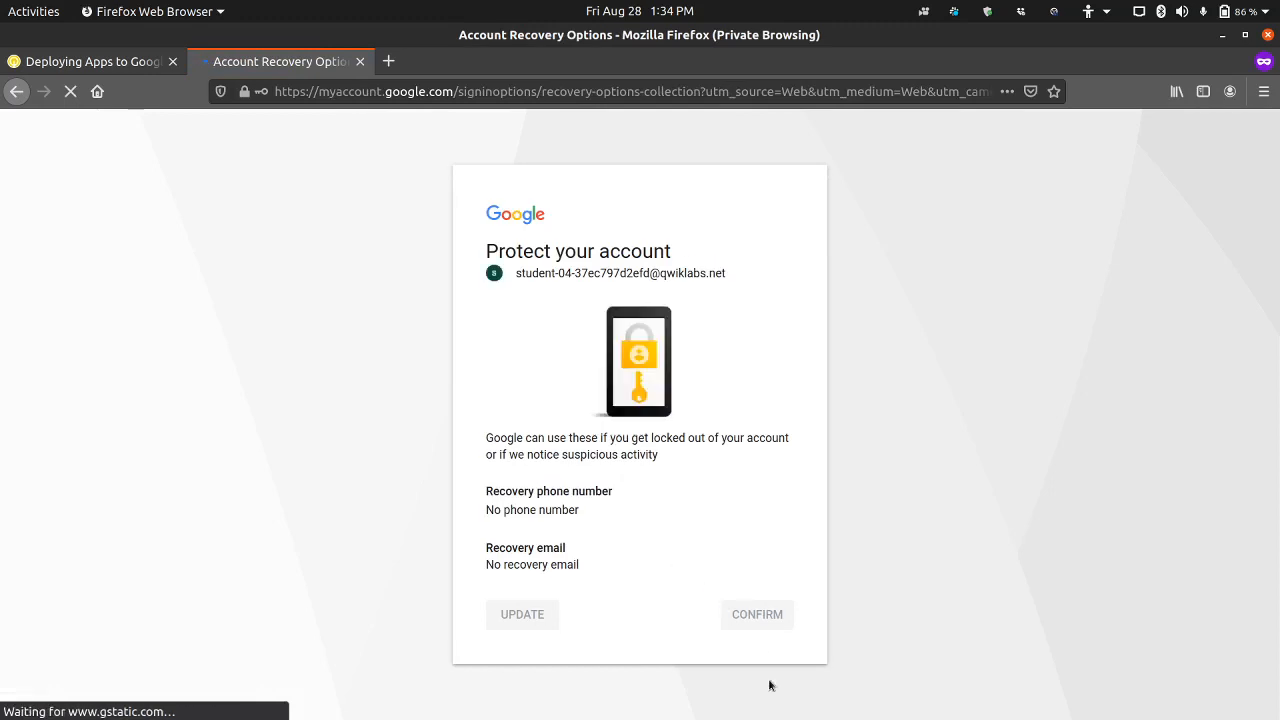
{"action": "left_click", "coordinate": [759, 620]}
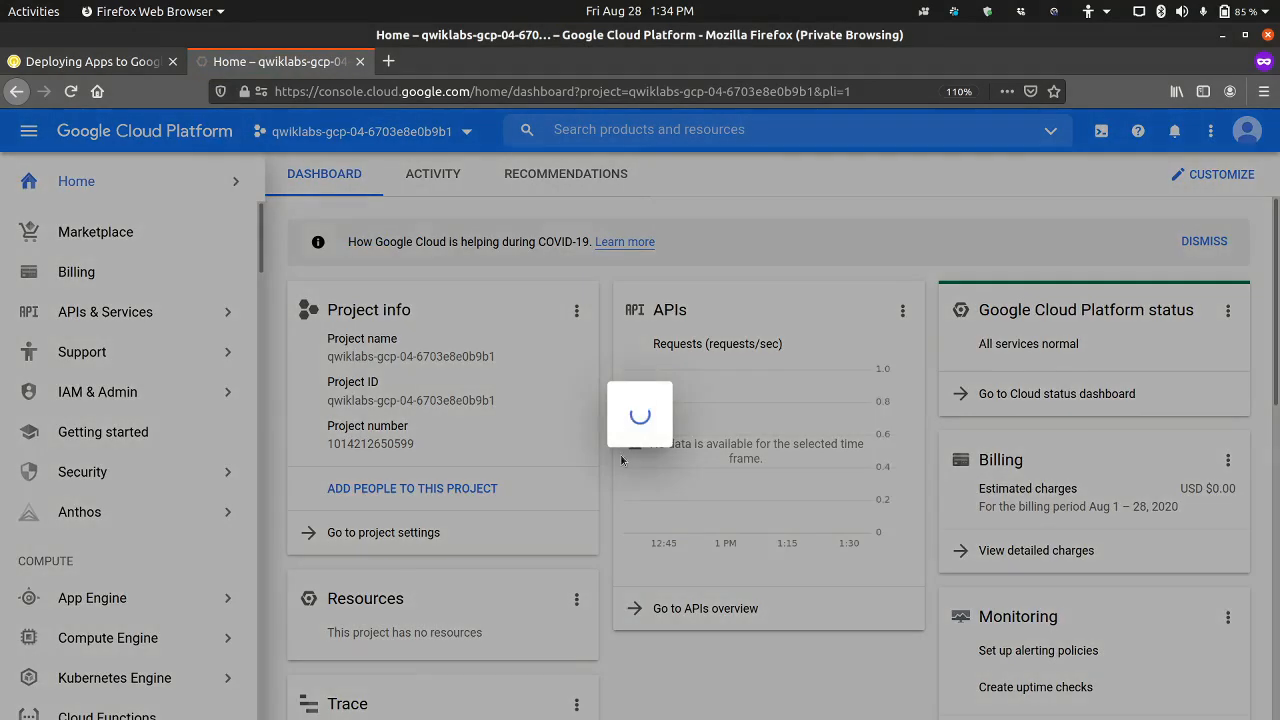
{"action": "left_click", "coordinate": [443, 452]}
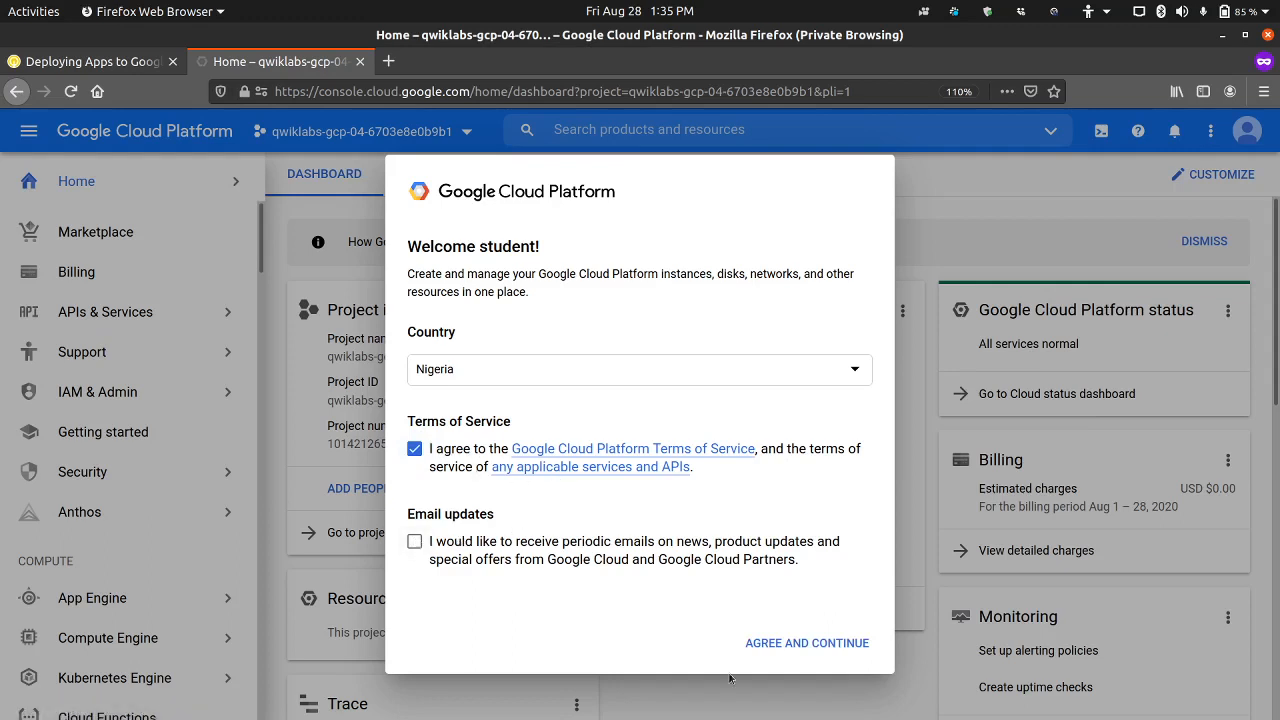
{"action": "left_click", "coordinate": [816, 646]}
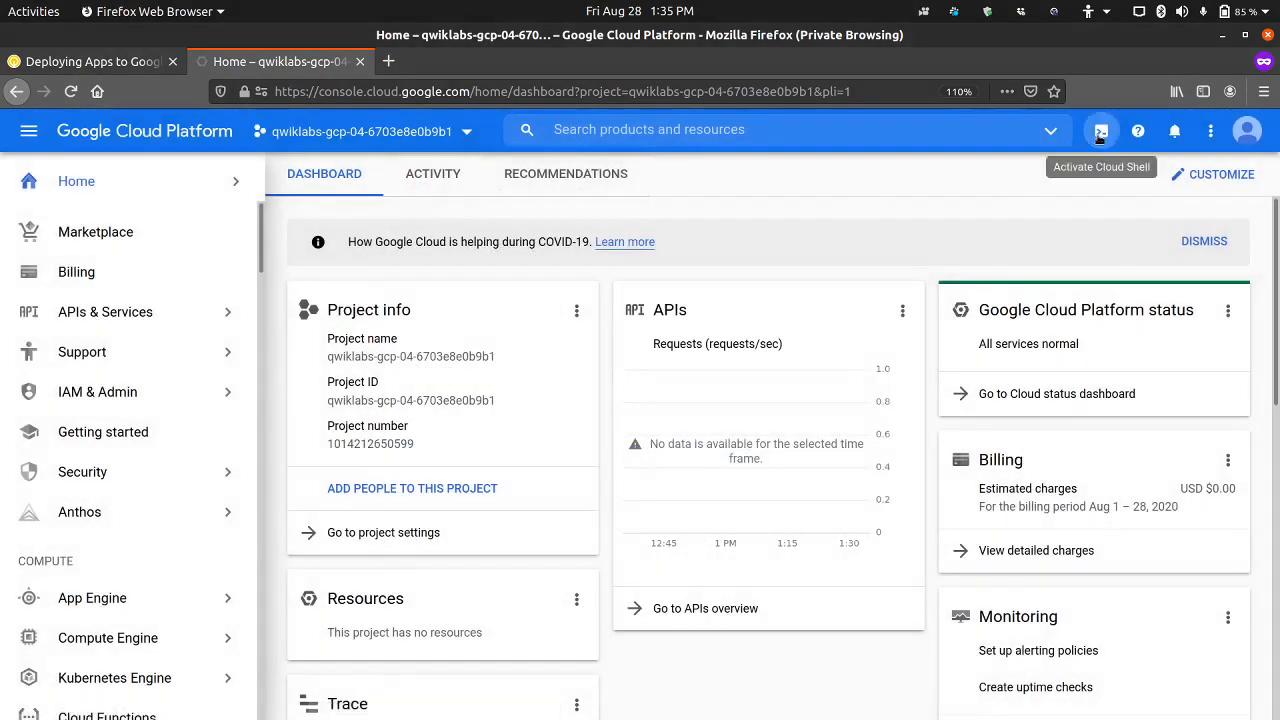
Step: Activate Cloud Shell in the Cloud console, continue past its introduction, and collapse the navigation menu
{"action": "left_click", "coordinate": [1100, 133]}
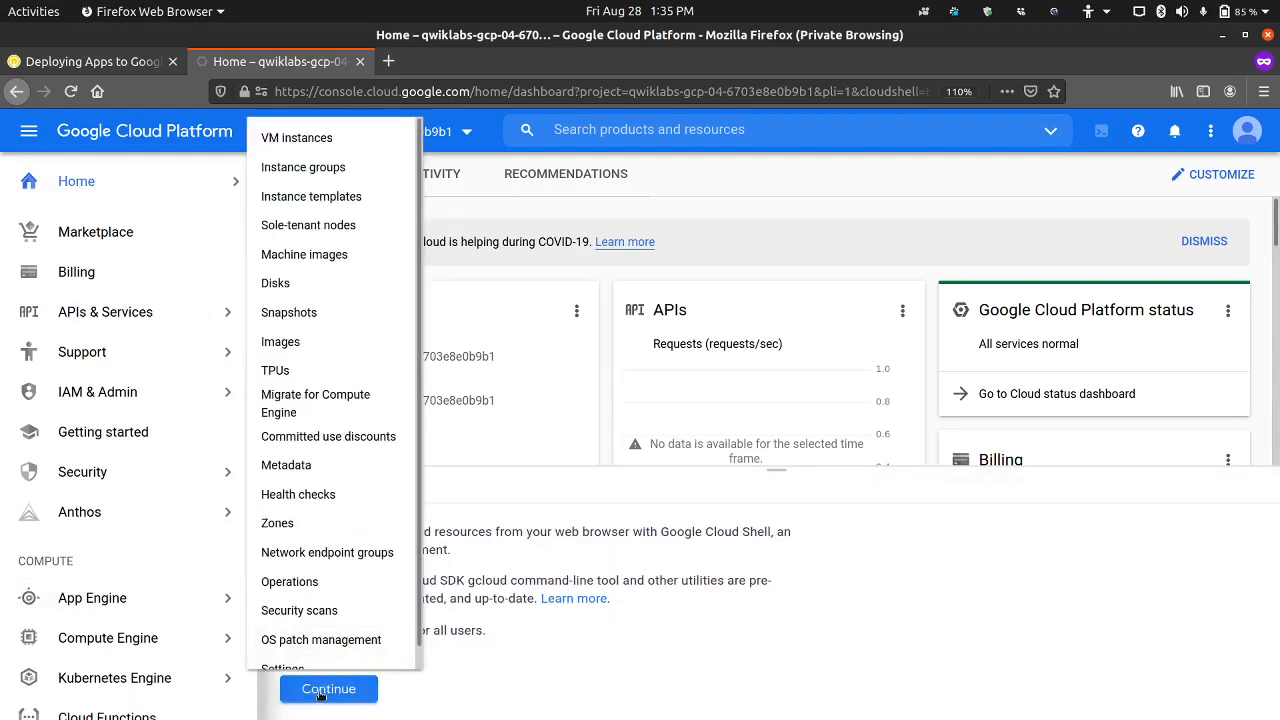
{"action": "left_click", "coordinate": [328, 690]}
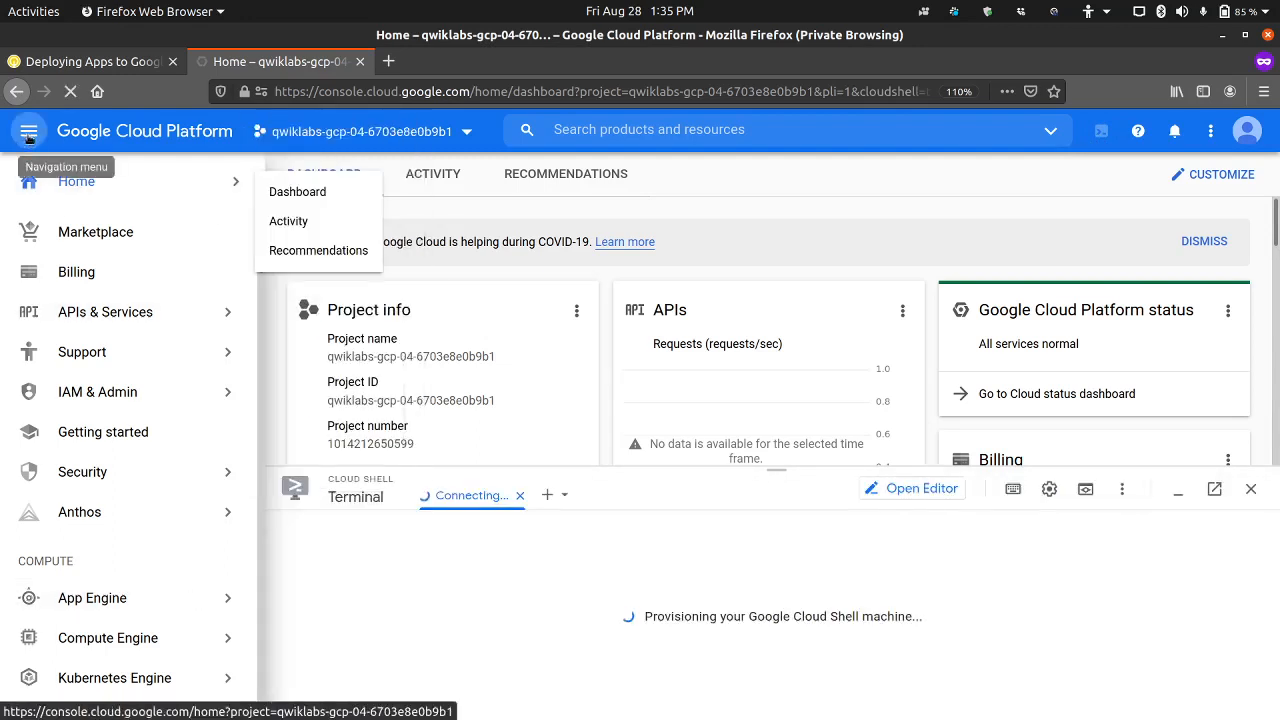
{"action": "left_click", "coordinate": [28, 131]}
Step: Copy the folder creation command from the Task 1 instructions, enlarge the Cloud Shell terminal and run "mkdir gcp-course" in it
{"action": "left_click", "coordinate": [95, 61]}
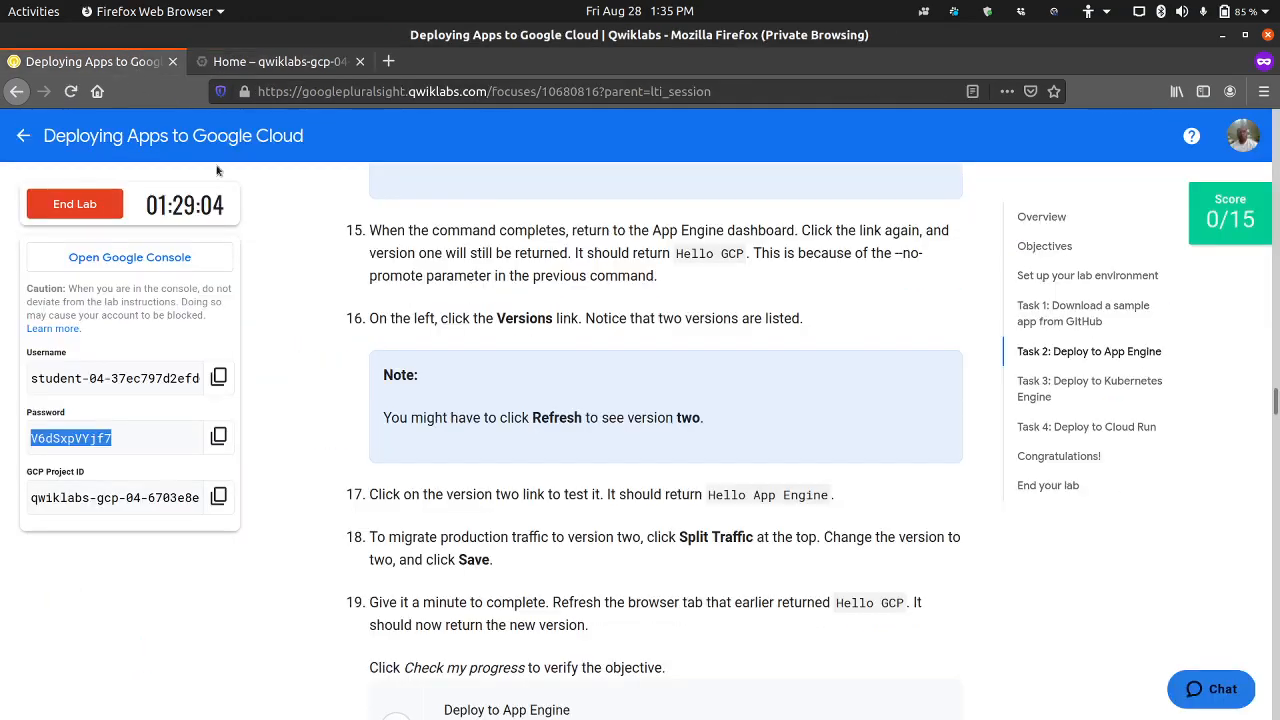
{"action": "scroll", "coordinate": [361, 432], "scroll_direction": "up", "scroll_amount": 10}
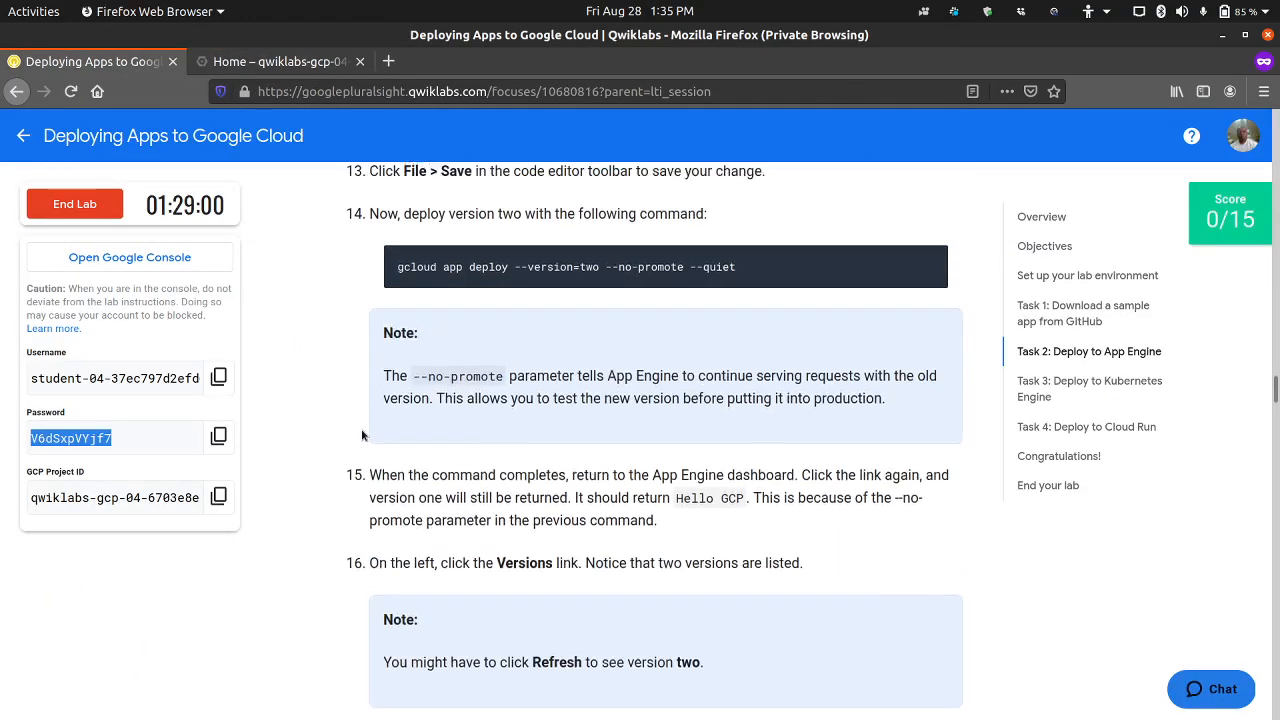
{"action": "scroll", "coordinate": [363, 432], "scroll_direction": "up", "scroll_amount": 15}
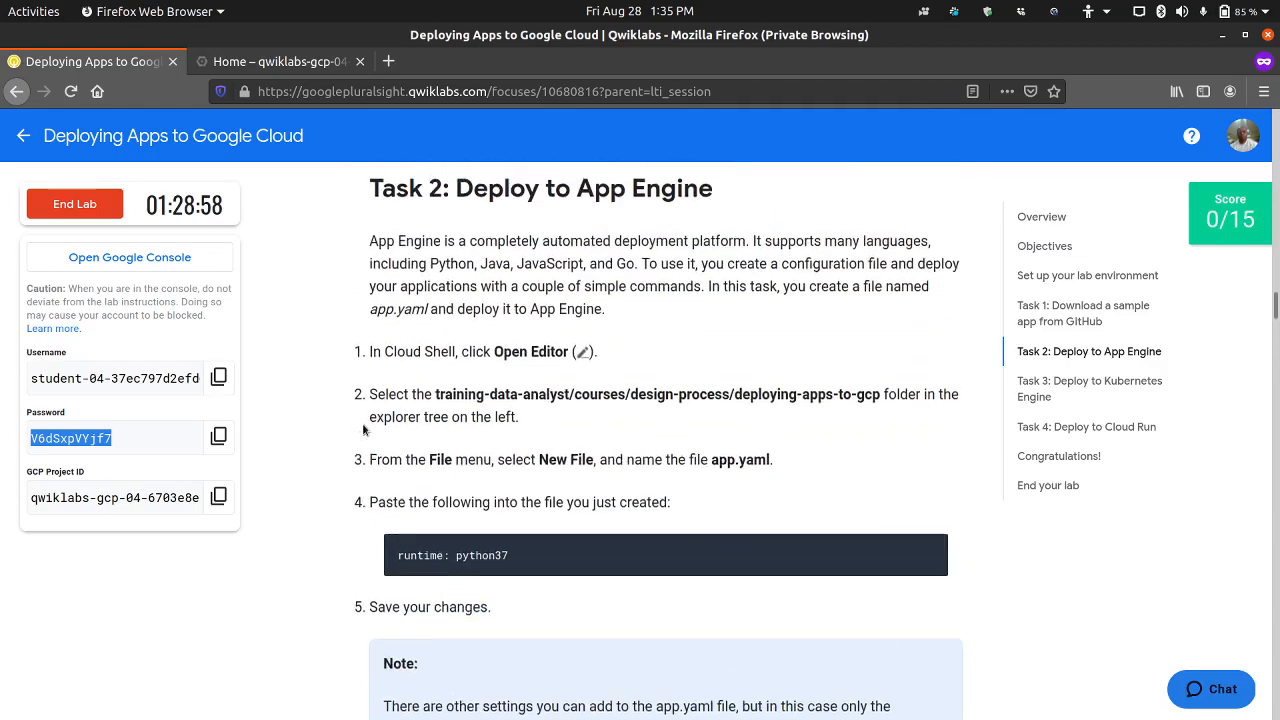
{"action": "scroll", "coordinate": [361, 435], "scroll_direction": "up", "scroll_amount": 10}
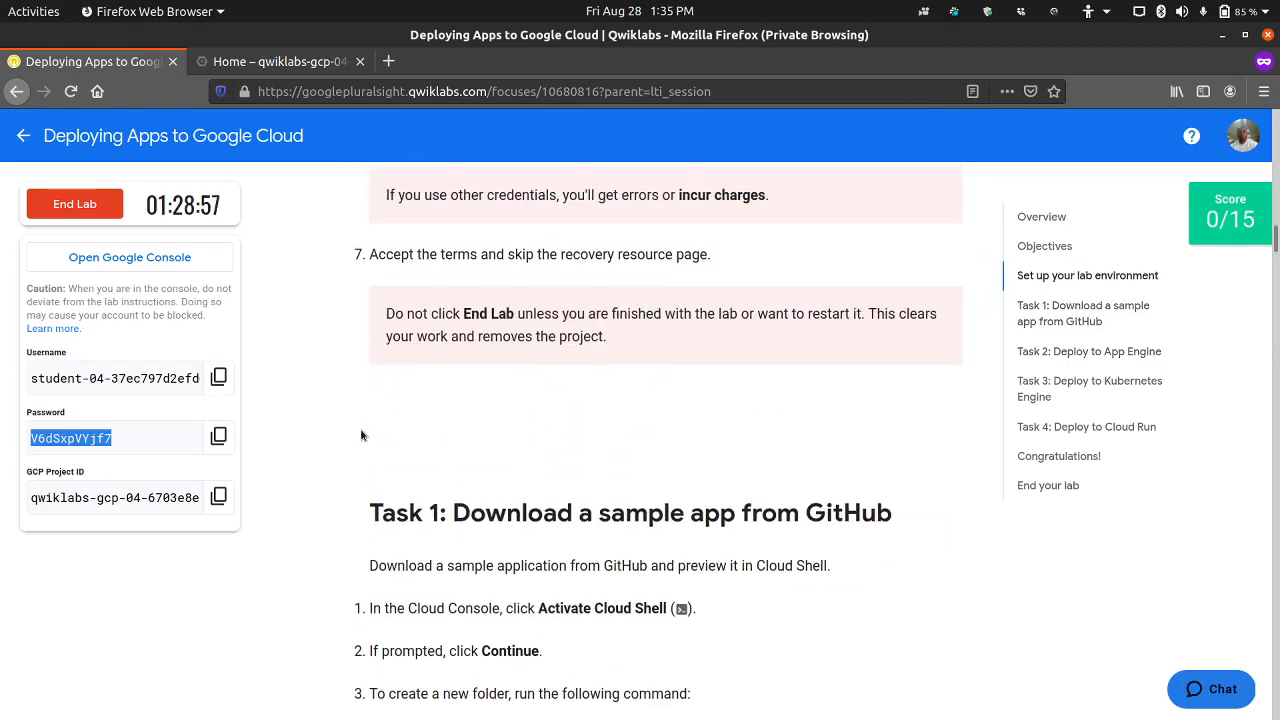
{"action": "scroll", "coordinate": [361, 435], "scroll_direction": "down", "scroll_amount": 10}
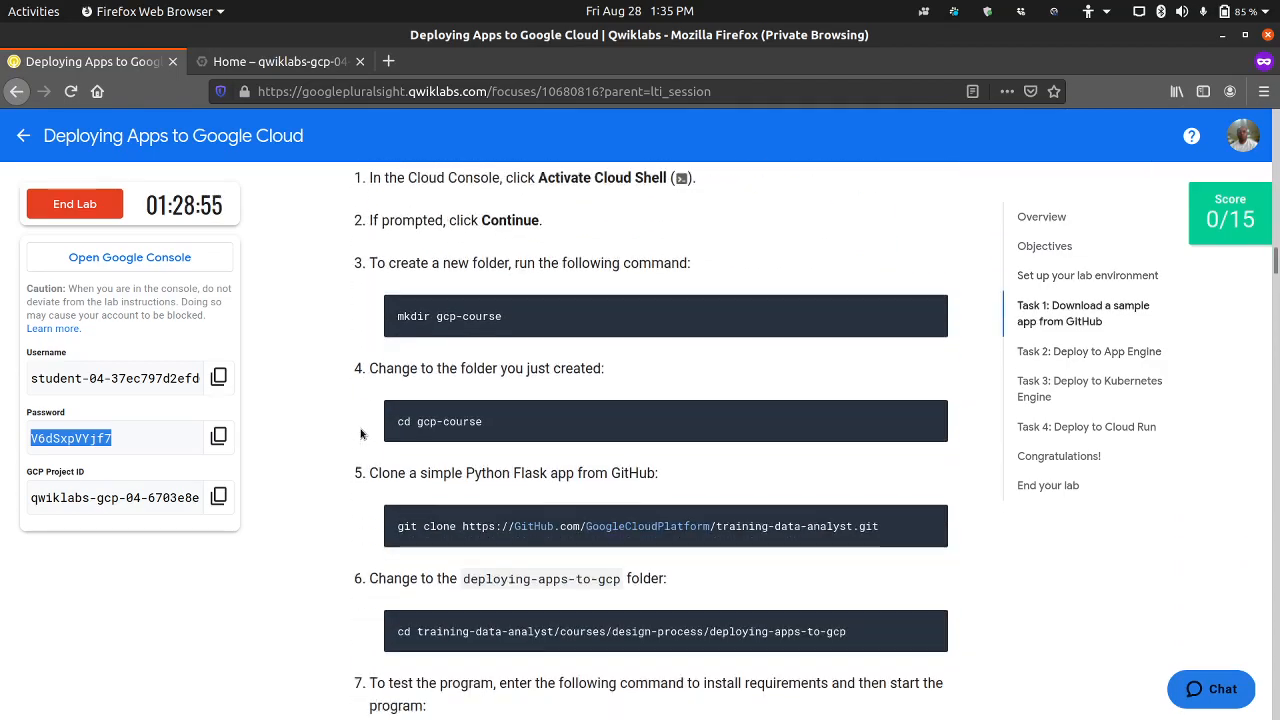
{"action": "left_click", "coordinate": [932, 309]}
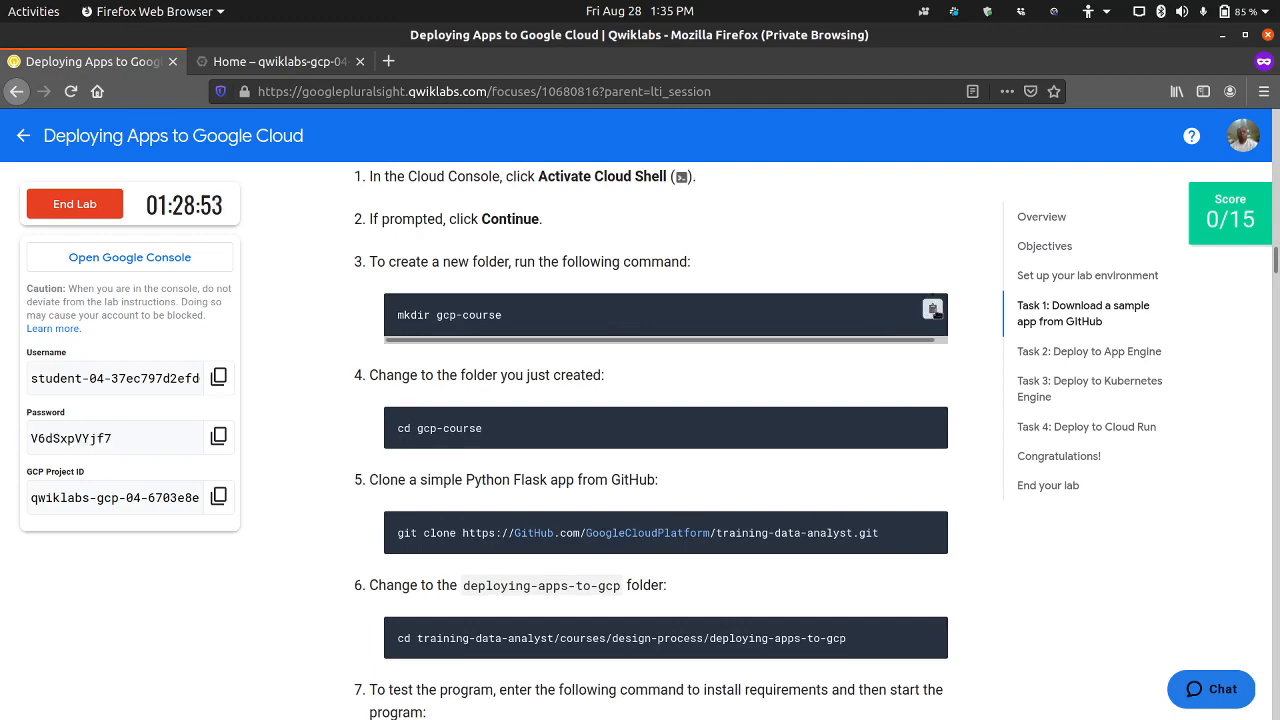
{"action": "left_click", "coordinate": [242, 68]}
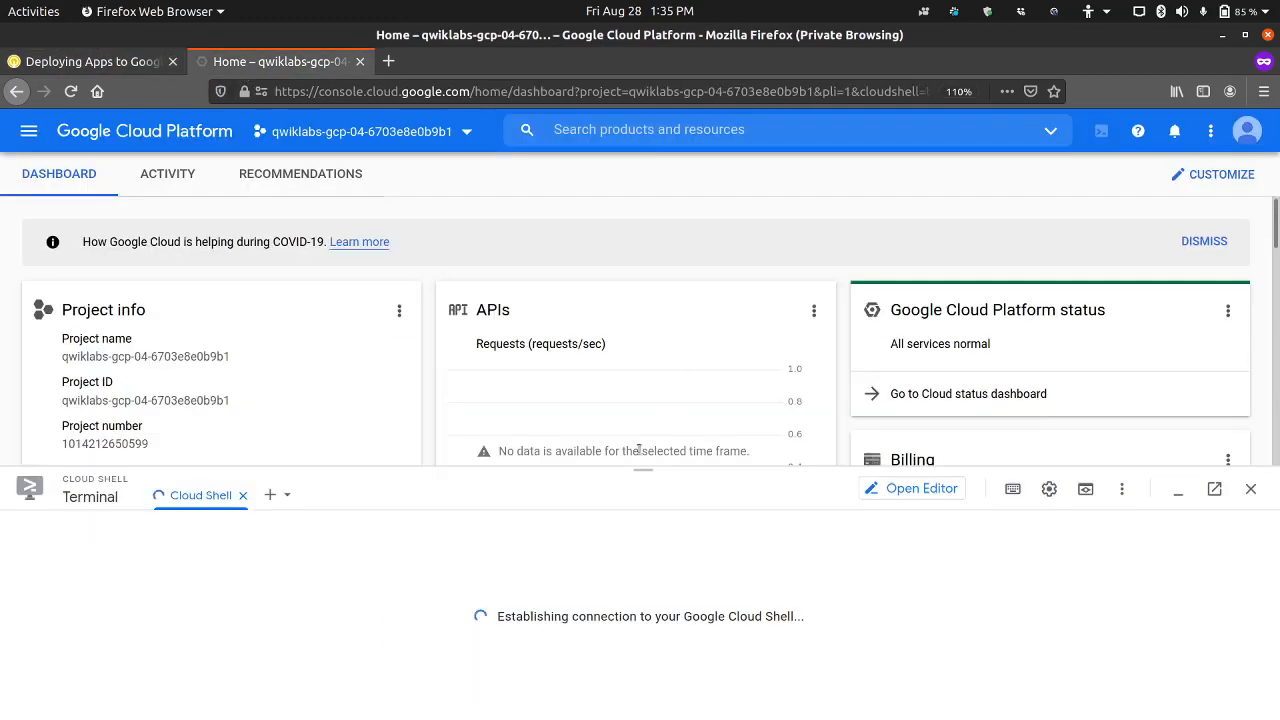
{"action": "left_click_drag", "start_coordinate": [615, 468], "coordinate": [634, 366]}
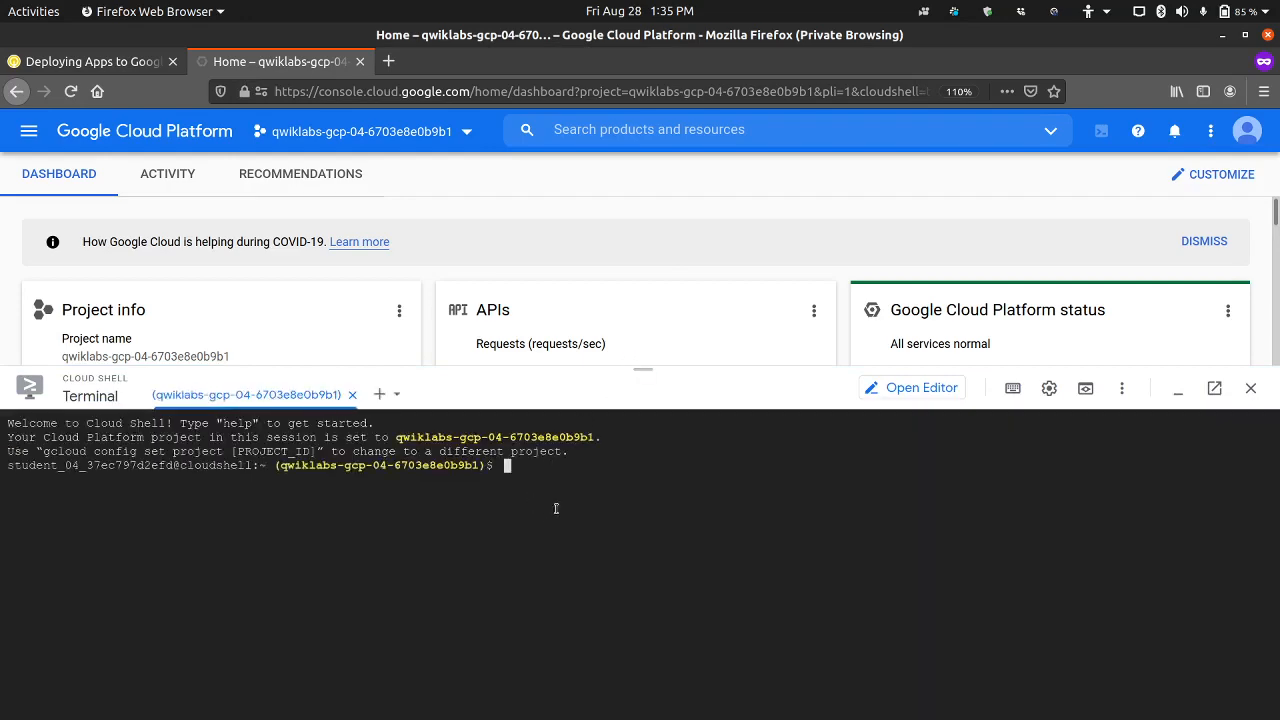
{"action": "key", "text": "ctrl+v"}
{"action": "key", "text": "Return"}
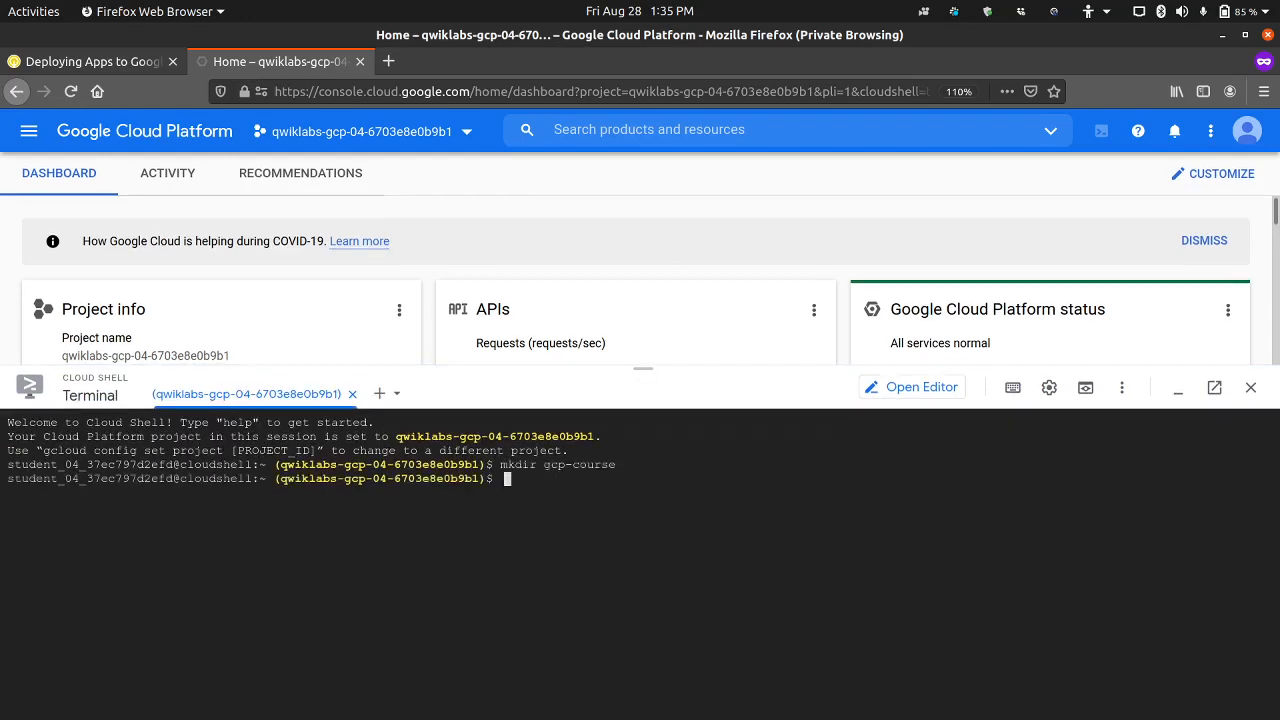
Step: Copy "cd gcp-course" from the lab instructions and run it in Cloud Shell to enter the new folder
{"action": "left_click", "coordinate": [90, 61]}
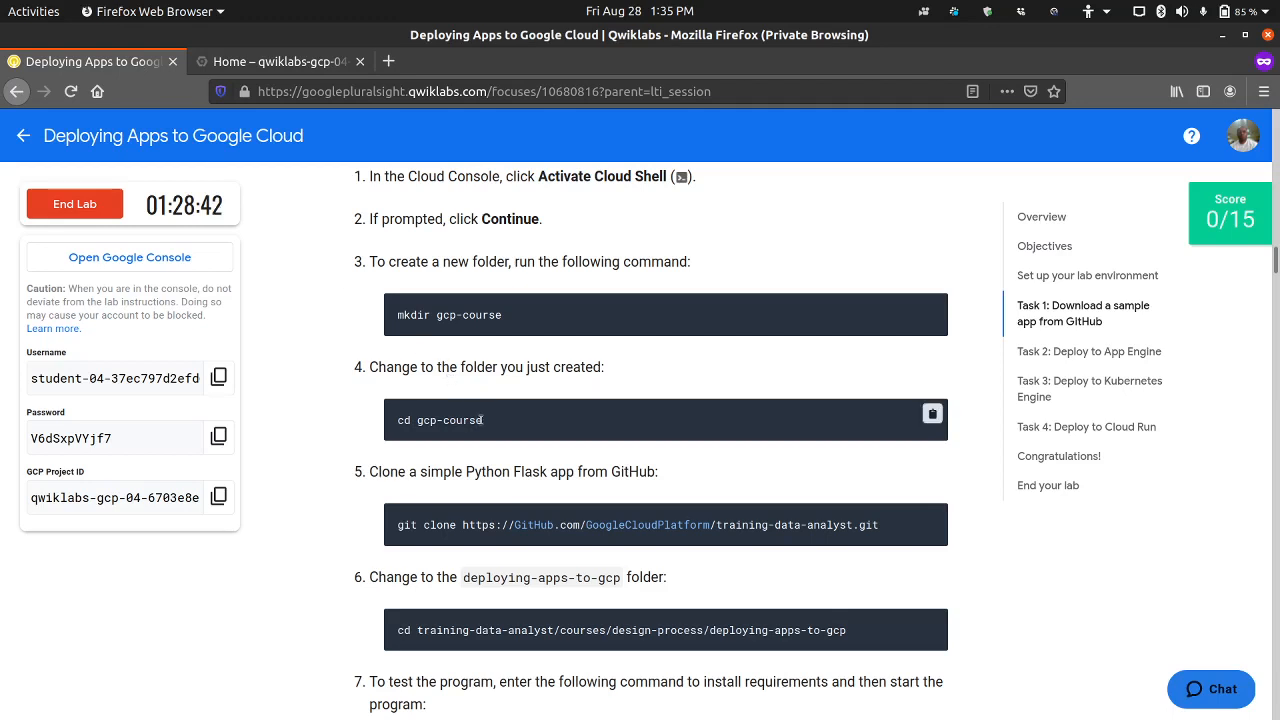
{"action": "left_click", "coordinate": [932, 414]}
{"action": "left_click", "coordinate": [322, 63]}
{"action": "key", "text": "ctrl+v"}
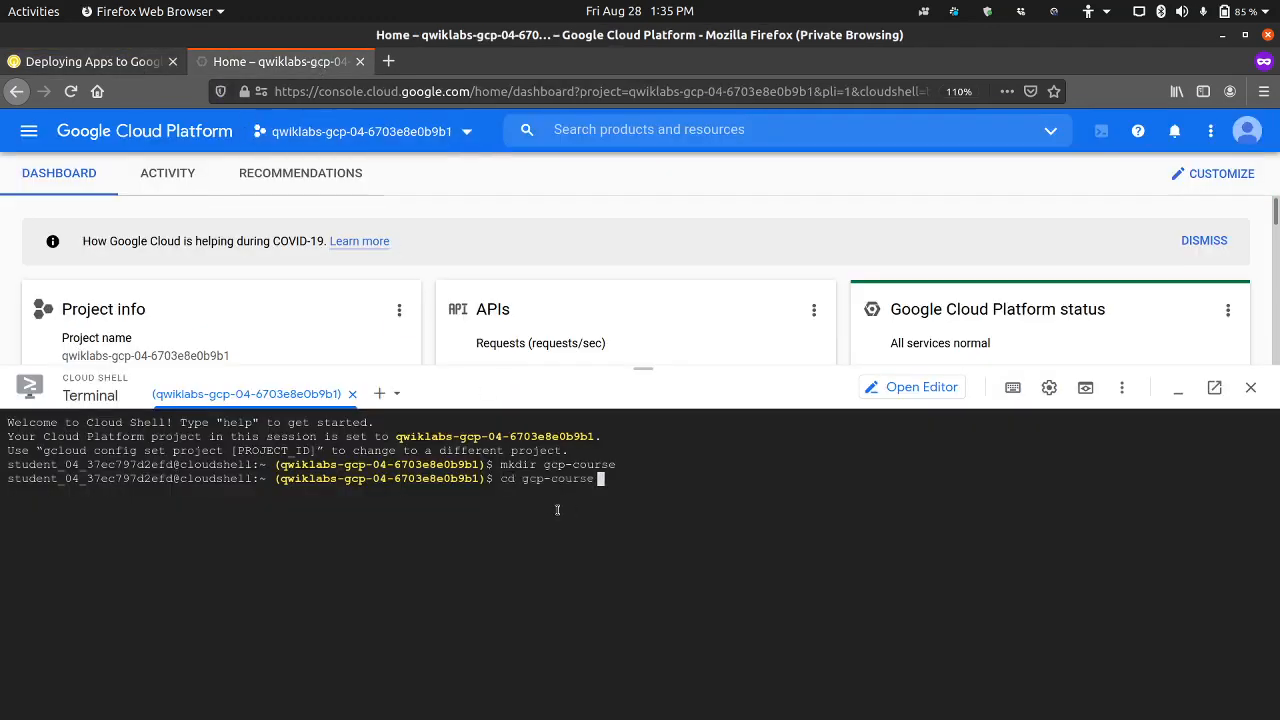
{"action": "key", "text": "Return"}
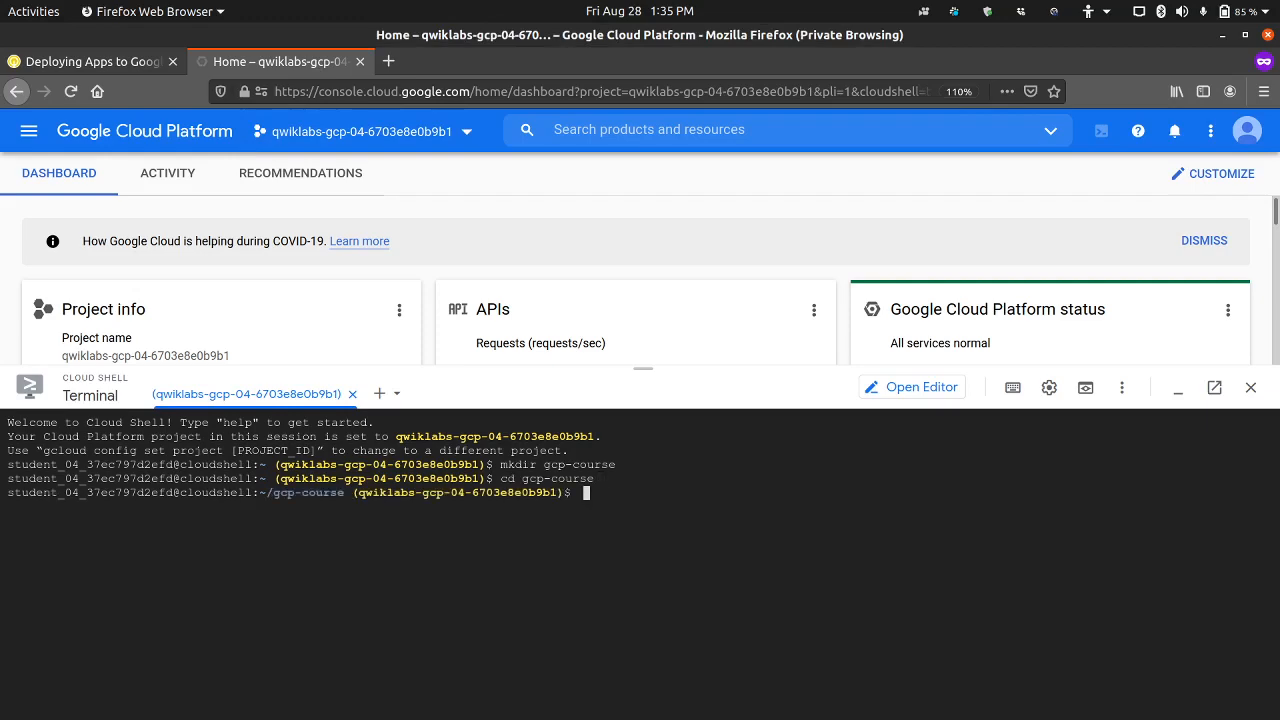
{"action": "left_click", "coordinate": [147, 70]}
{"action": "mouse_move", "coordinate": [483, 524]}
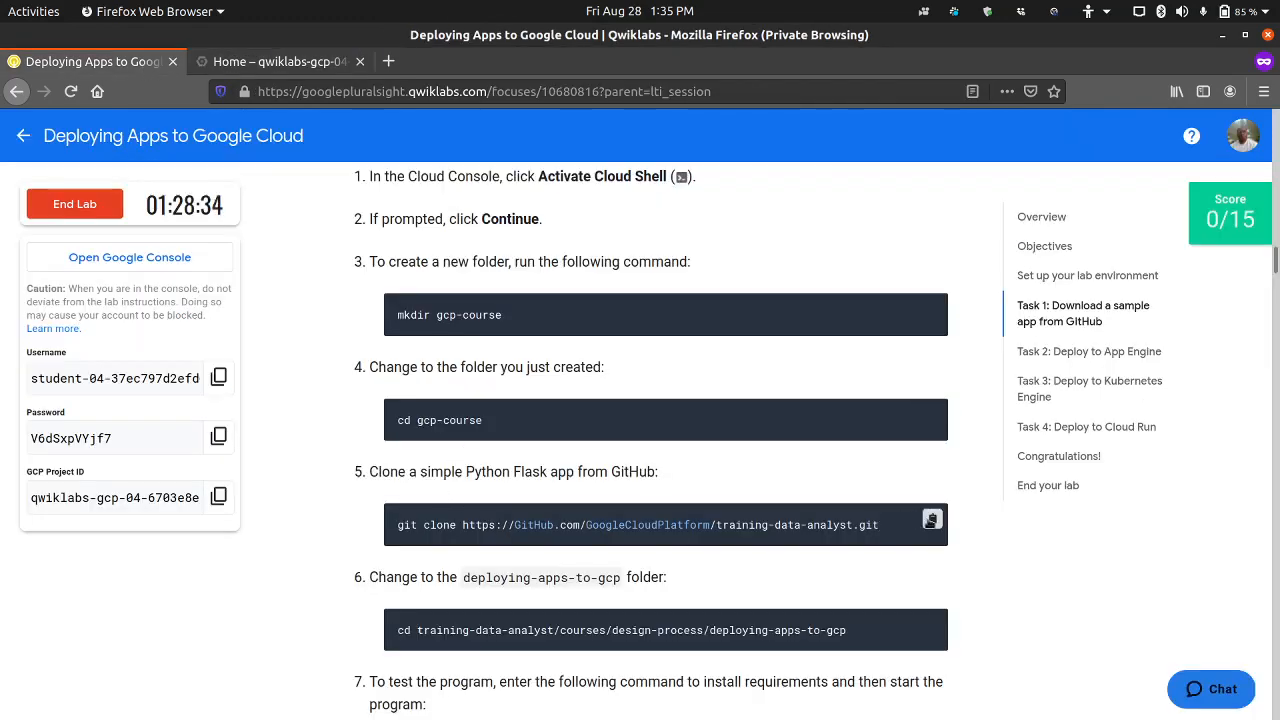
{"action": "left_click", "coordinate": [307, 64]}
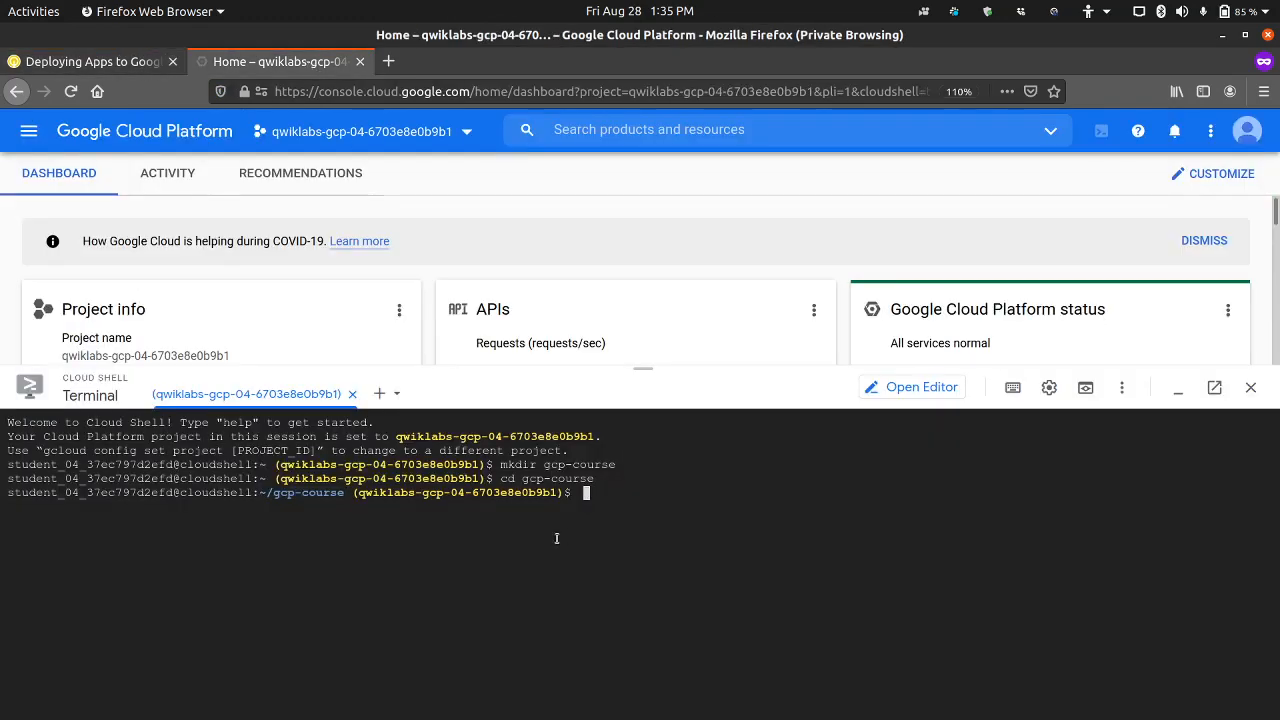
{"action": "key", "text": "ctrl+v"}
{"action": "key", "text": "Return"}
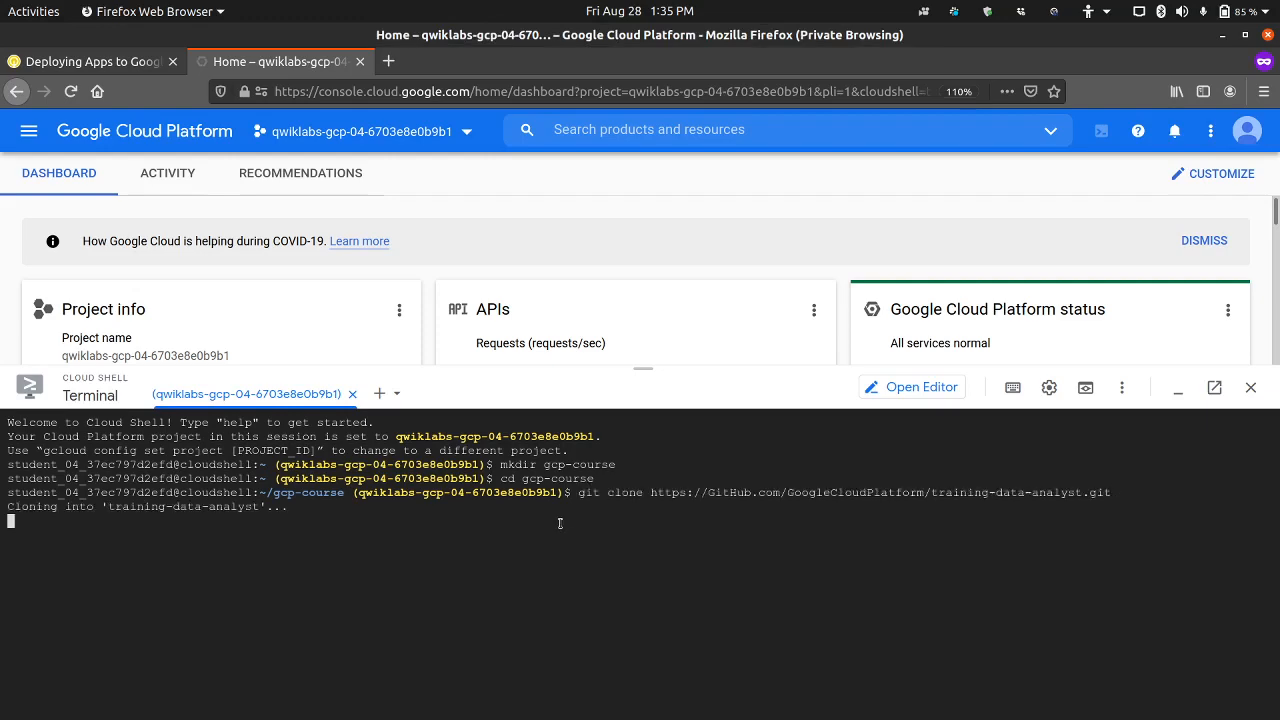
Step: Copy the lab's "cd training-data-analyst/courses/design-process/deploying-apps-to-gcp" command and run it in Cloud Shell once cloning has finished
{"action": "left_click", "coordinate": [121, 65]}
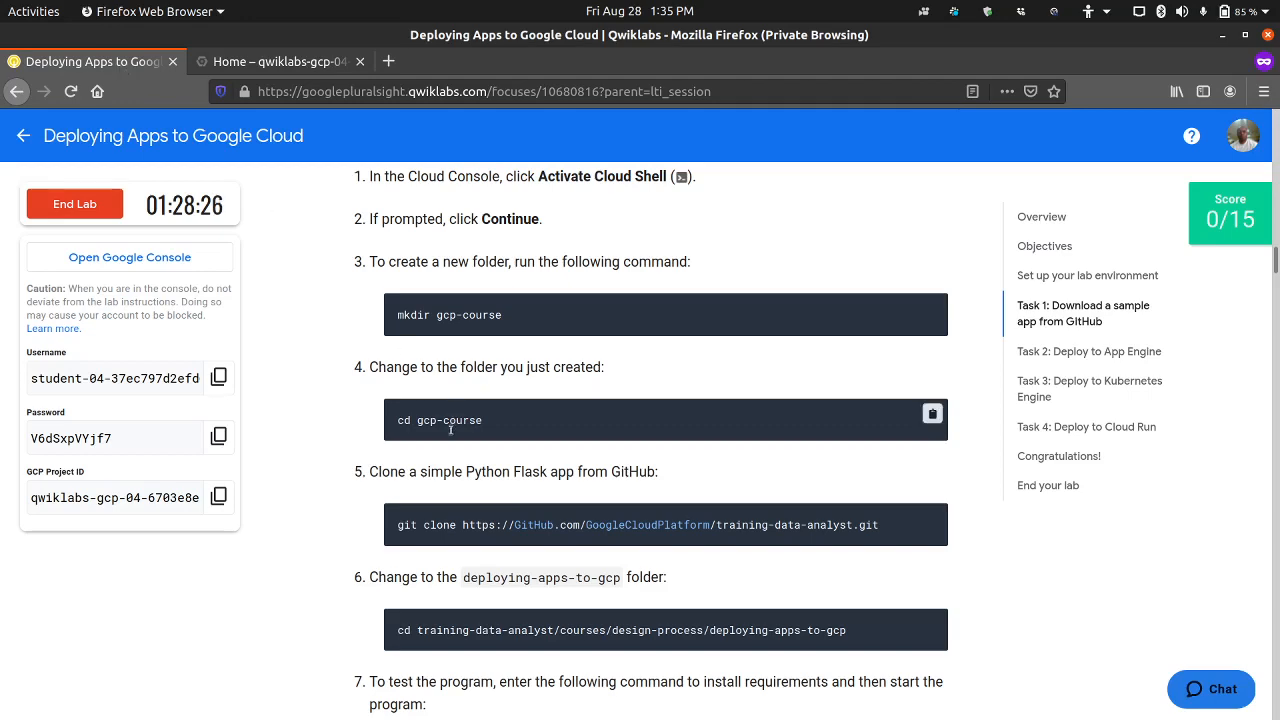
{"action": "scroll", "coordinate": [810, 452], "scroll_direction": "down", "scroll_amount": 3}
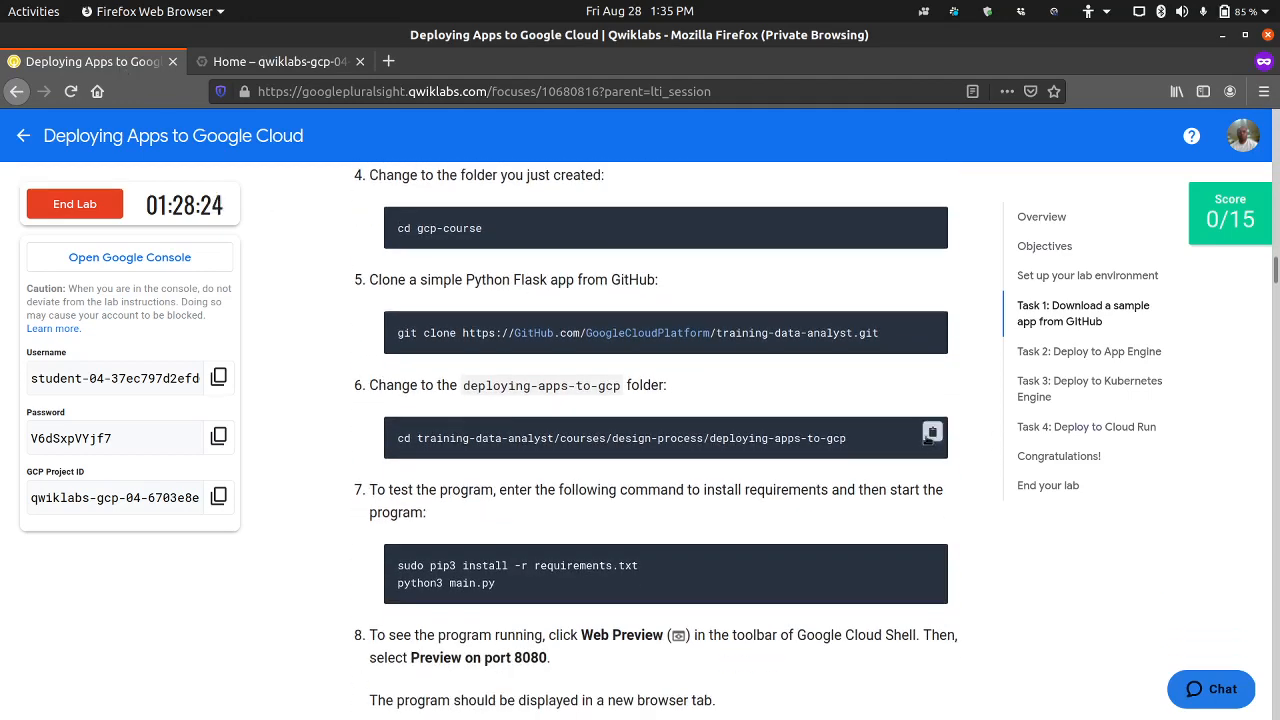
{"action": "left_click", "coordinate": [930, 434]}
{"action": "left_click", "coordinate": [321, 66]}
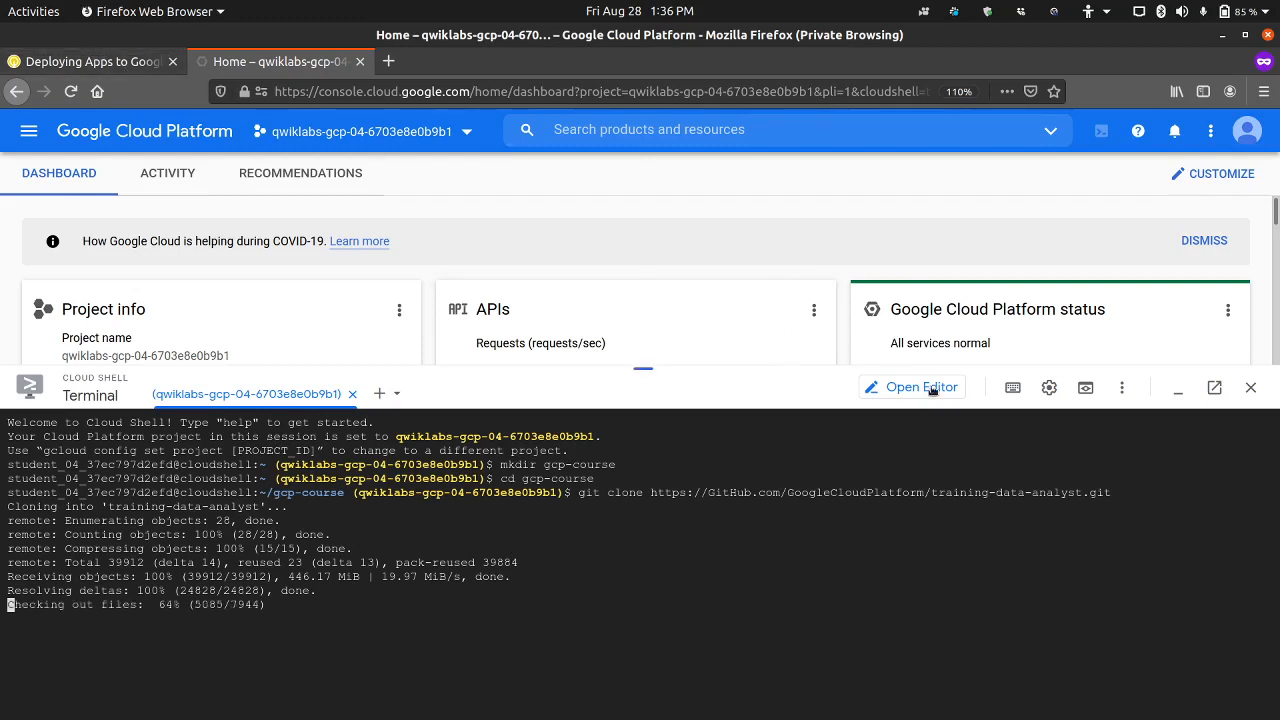
{"action": "left_click", "coordinate": [133, 64]}
{"action": "scroll", "coordinate": [331, 447], "scroll_direction": "down", "scroll_amount": 2}
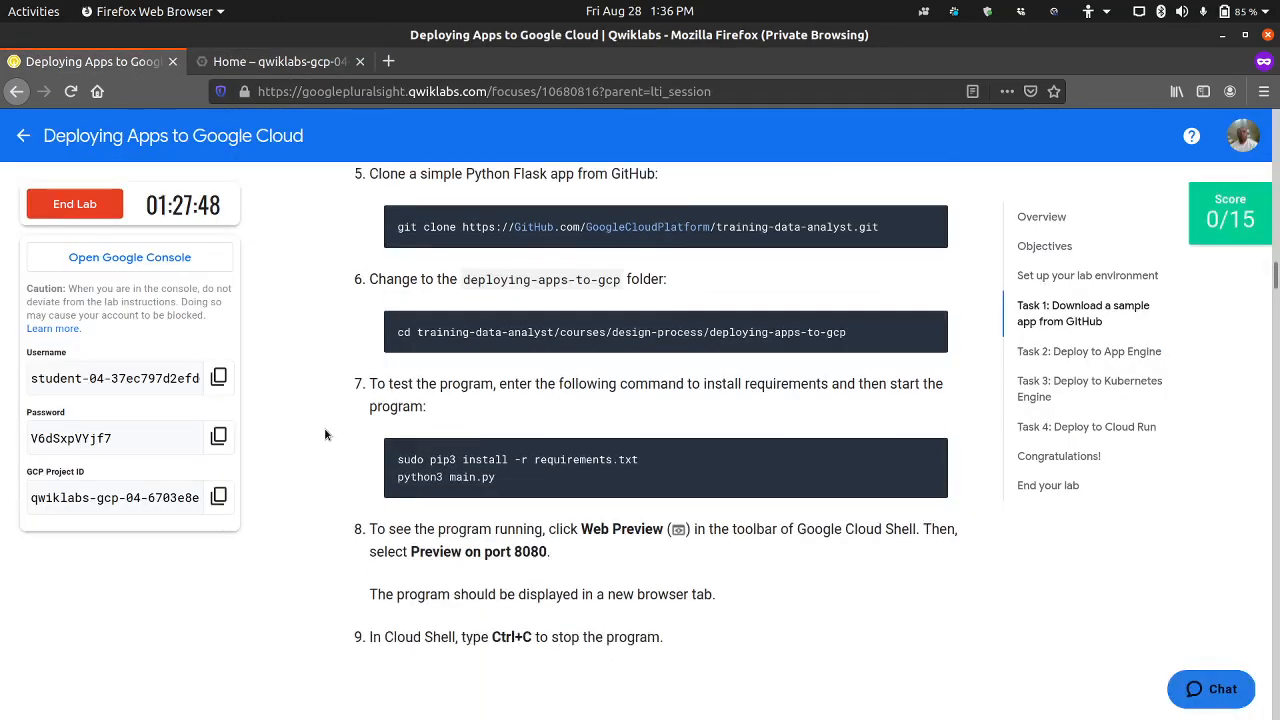
{"action": "scroll", "coordinate": [340, 392], "scroll_direction": "up", "scroll_amount": 2}
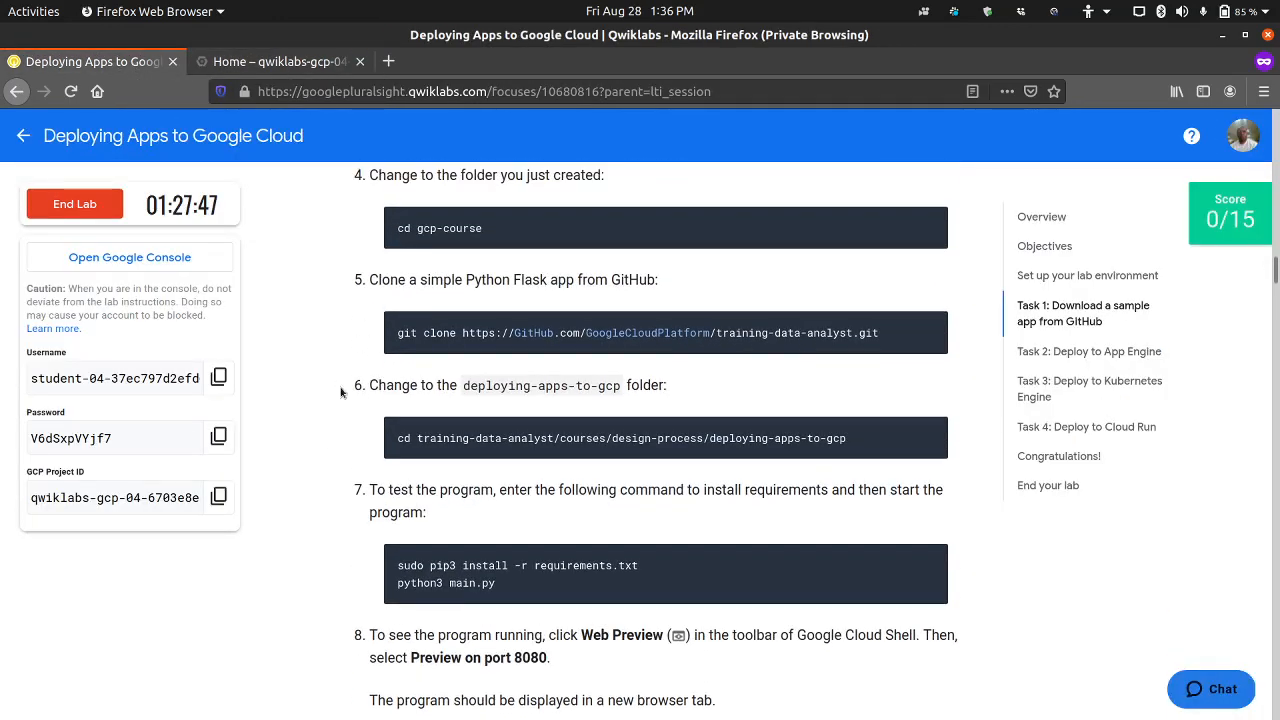
{"action": "left_click", "coordinate": [320, 63]}
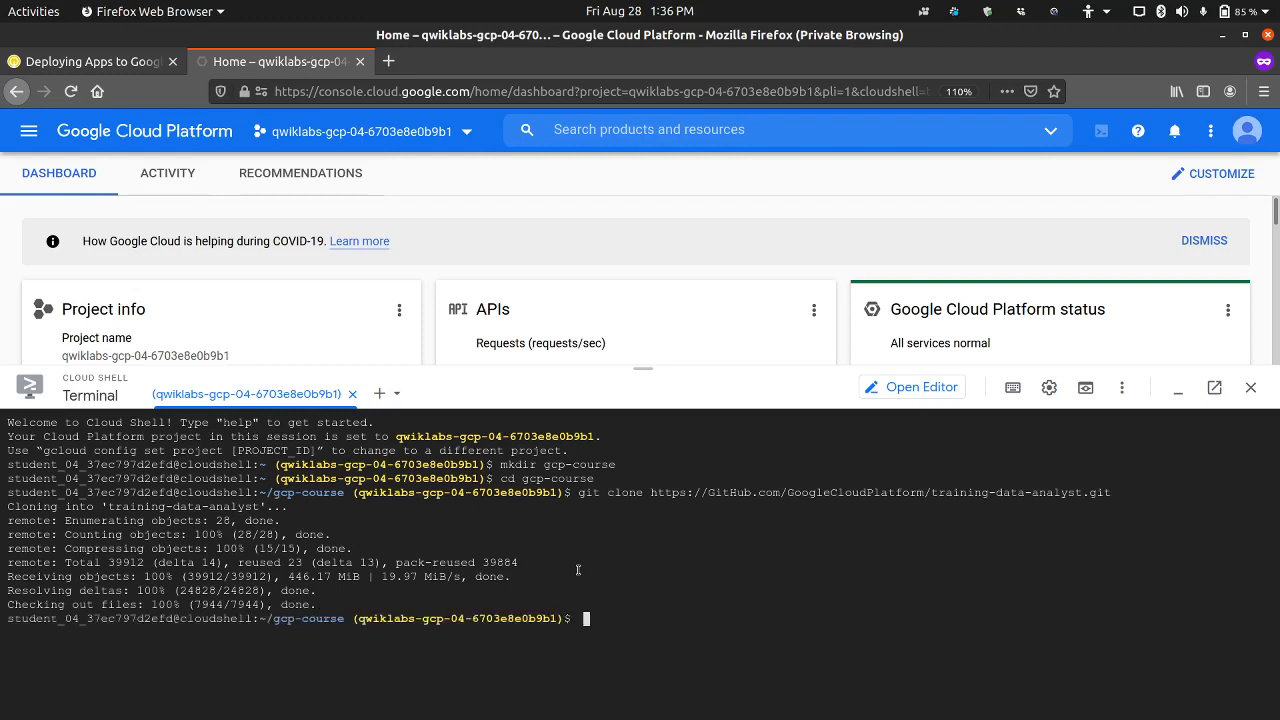
{"action": "key", "text": "ctrl+v"}
{"action": "key", "text": "Return"}
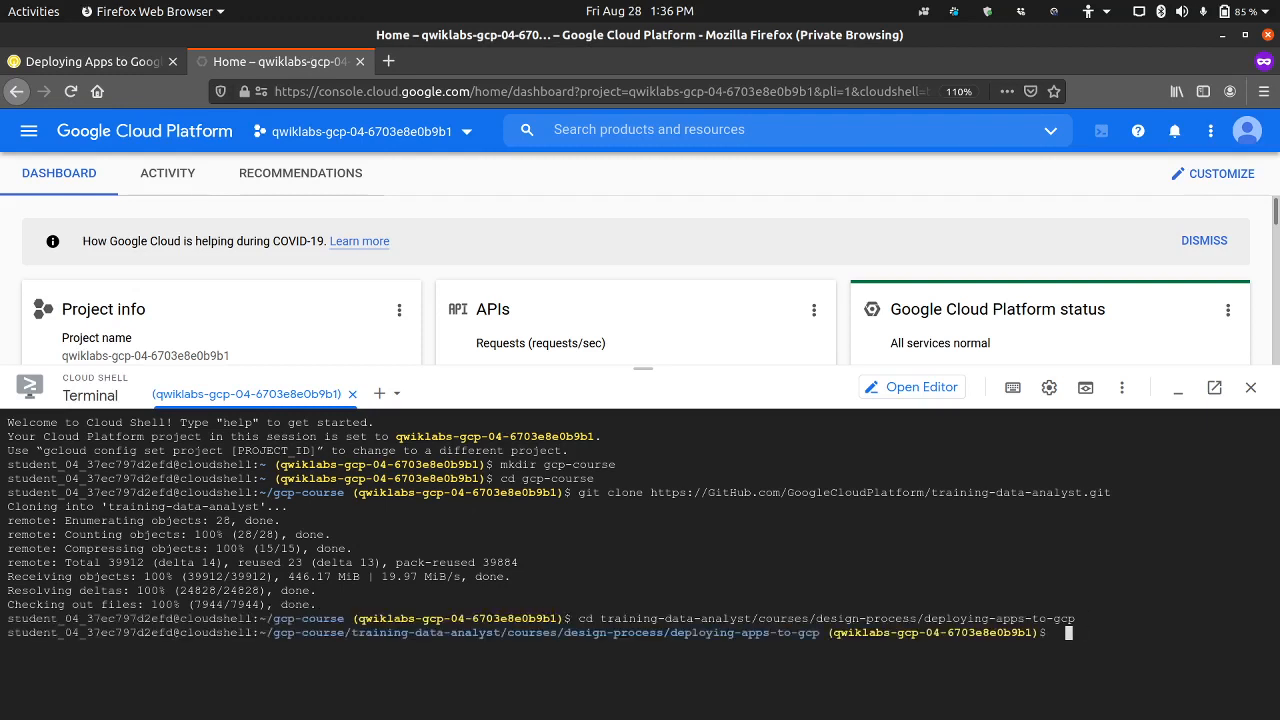
Step: Copy the lab's "sudo pip3 install -r requirements.txt" command and run it in Cloud Shell to install the app's requirements
{"action": "left_click", "coordinate": [128, 64]}
{"action": "scroll", "coordinate": [390, 492], "scroll_direction": "down", "scroll_amount": 3}
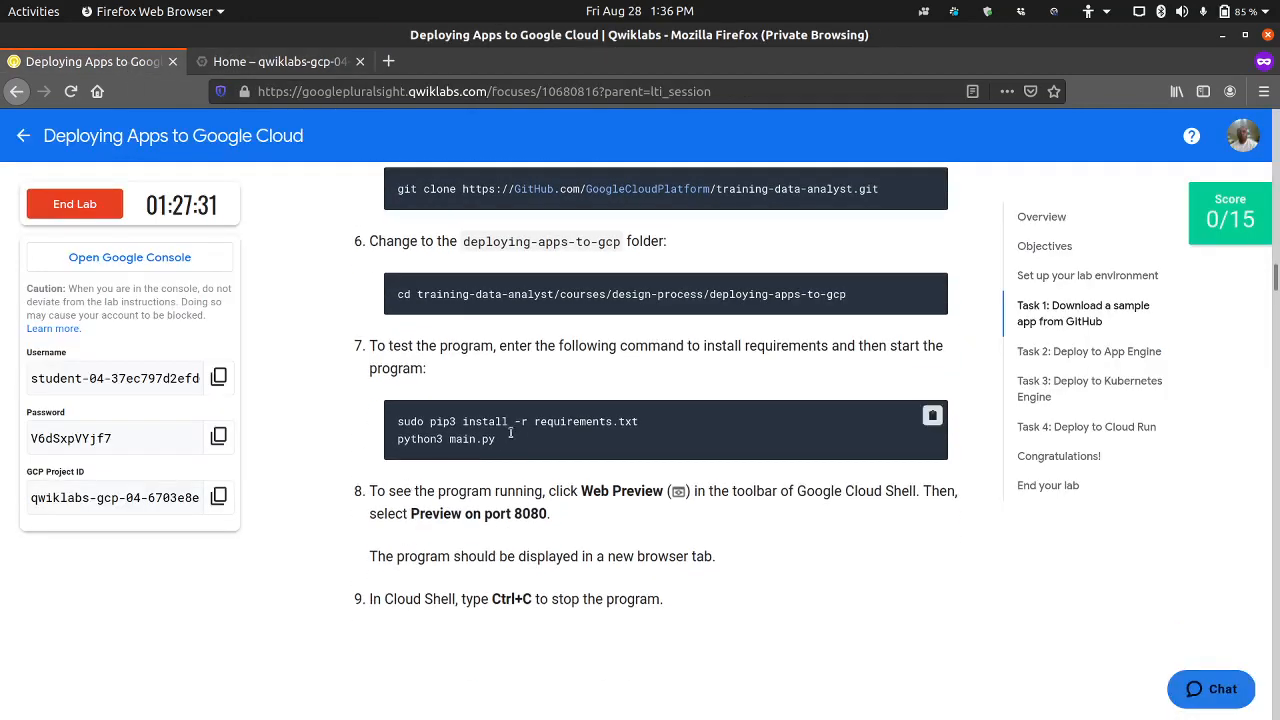
{"action": "left_click_drag", "start_coordinate": [656, 420], "coordinate": [362, 424]}
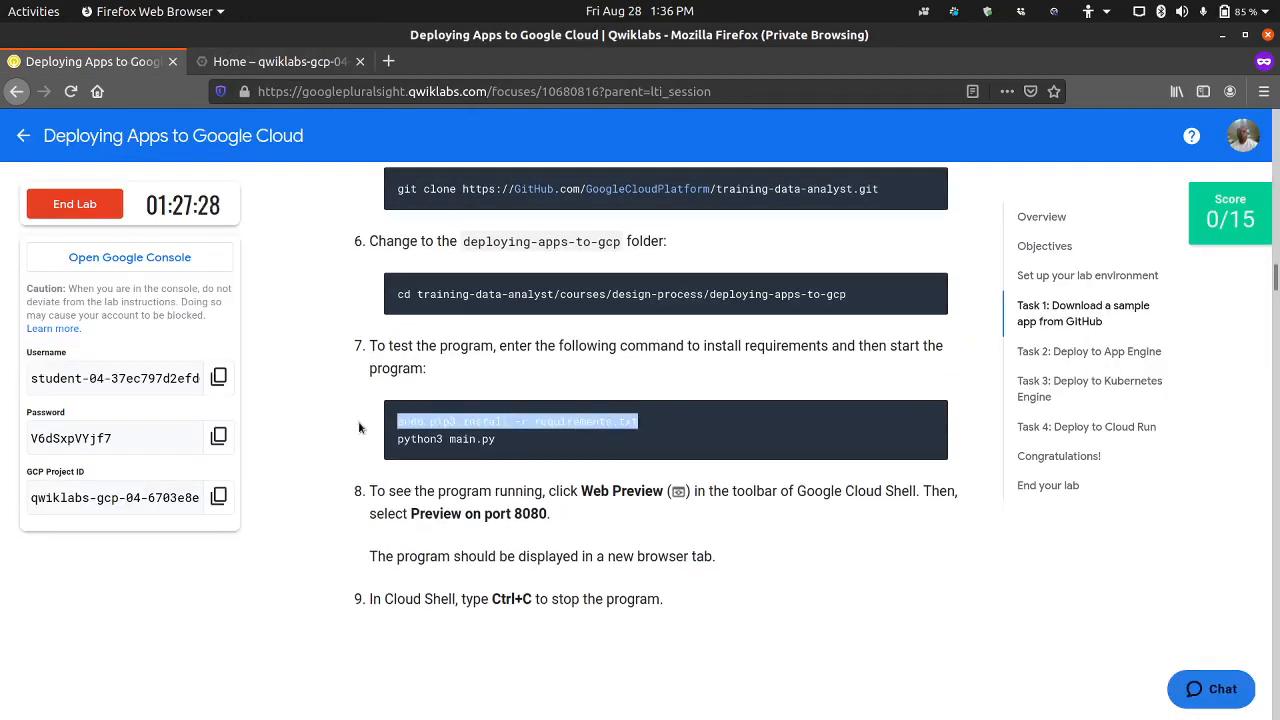
{"action": "left_click", "coordinate": [318, 61]}
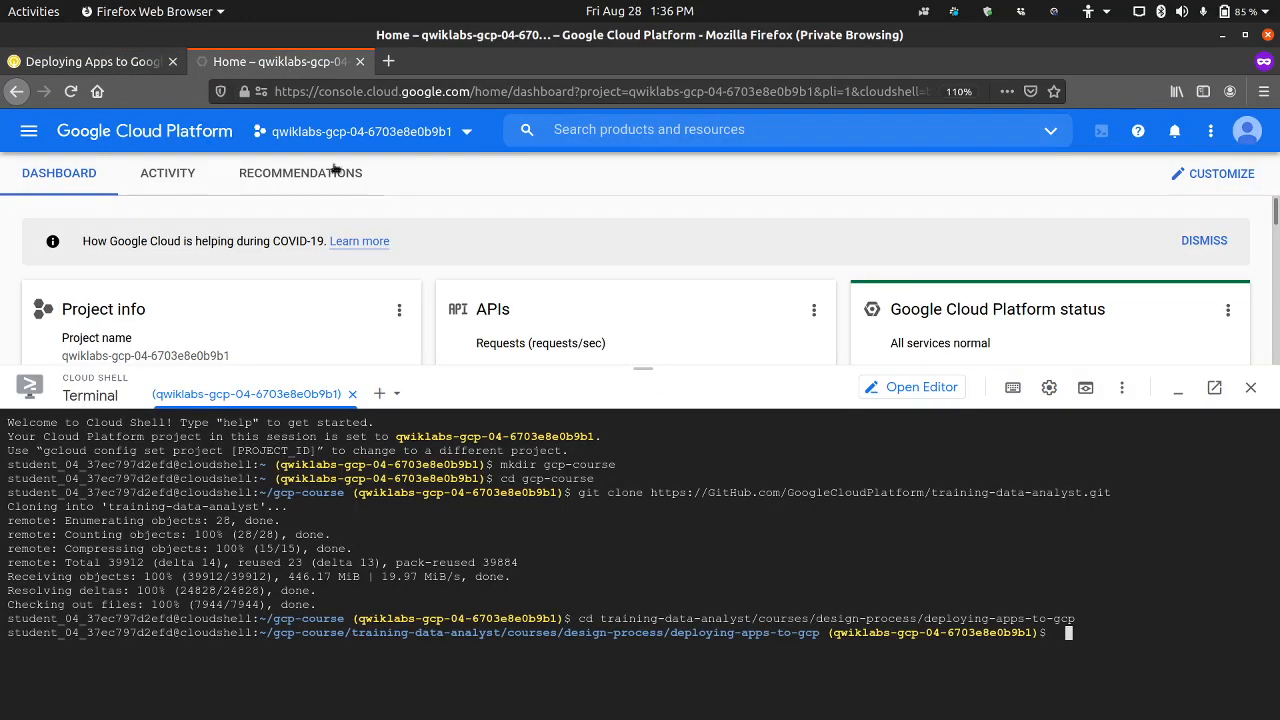
{"action": "key", "text": "ctrl+v"}
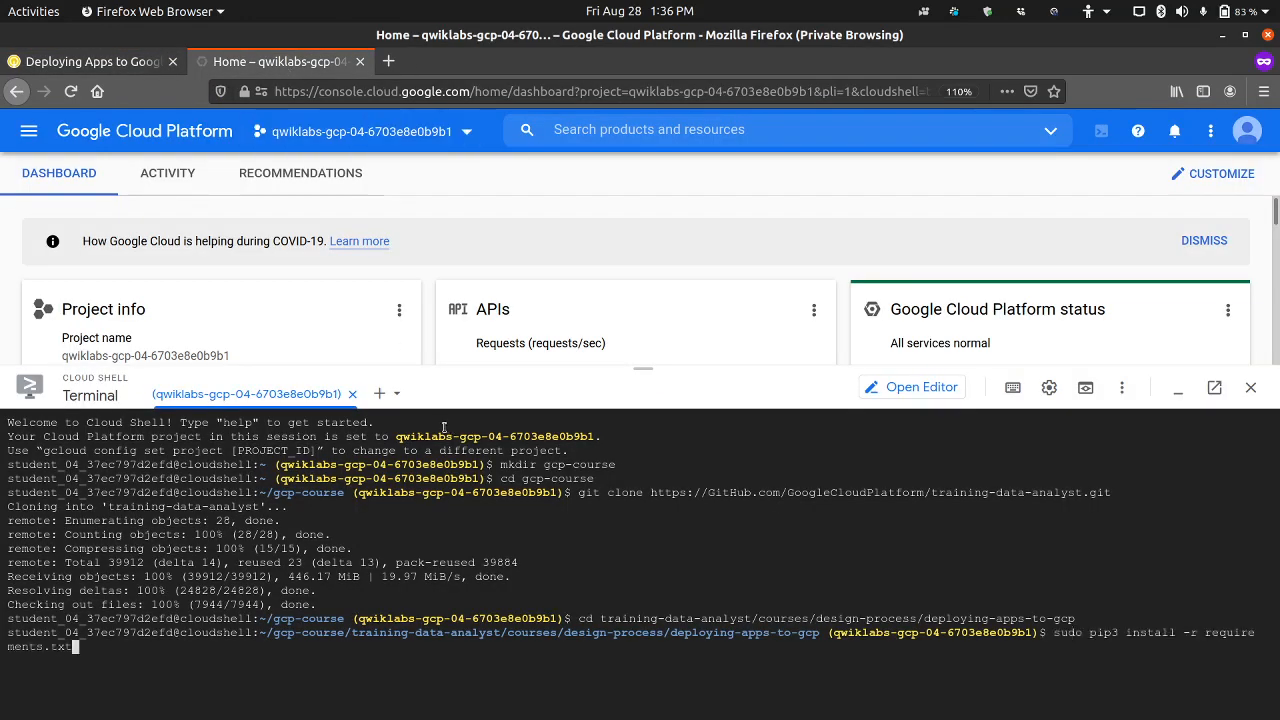
{"action": "key", "text": "Return"}
Step: Copy "python3 main.py" from the lab instructions and run it in Cloud Shell to start the Flask app
{"action": "left_click", "coordinate": [123, 63]}
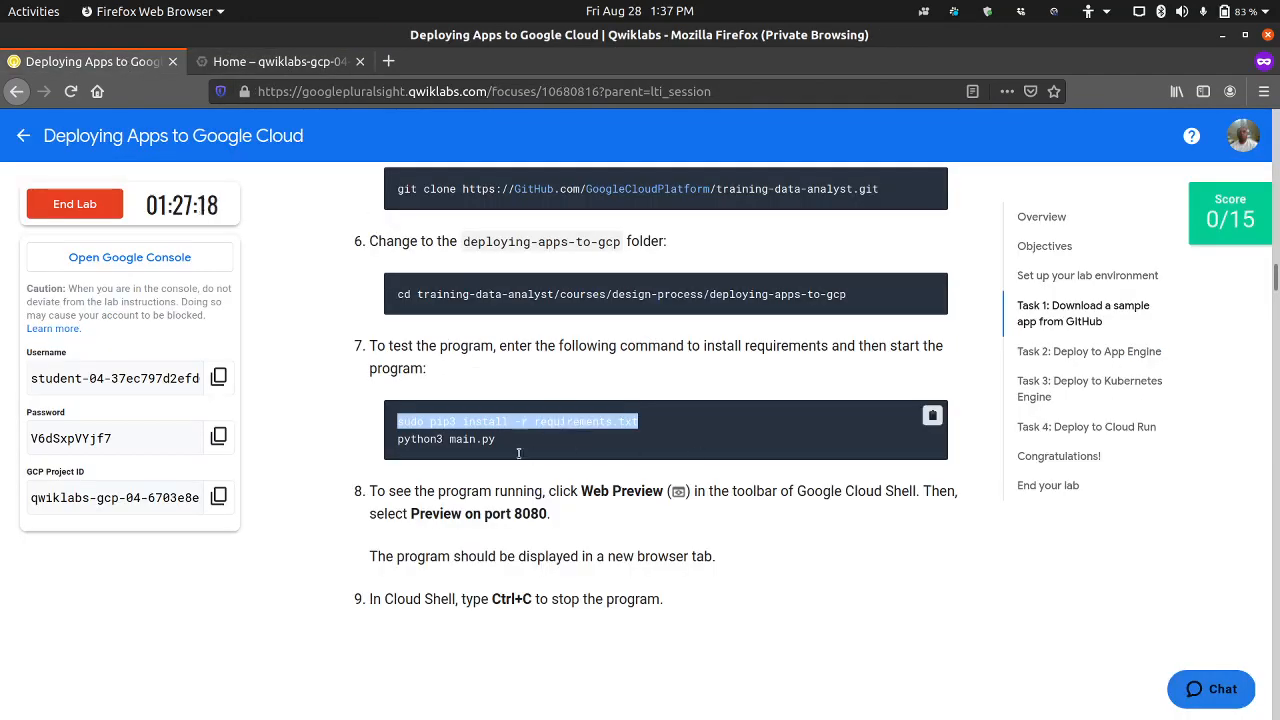
{"action": "left_click_drag", "start_coordinate": [512, 446], "coordinate": [363, 446]}
{"action": "key", "text": "ctrl+c"}
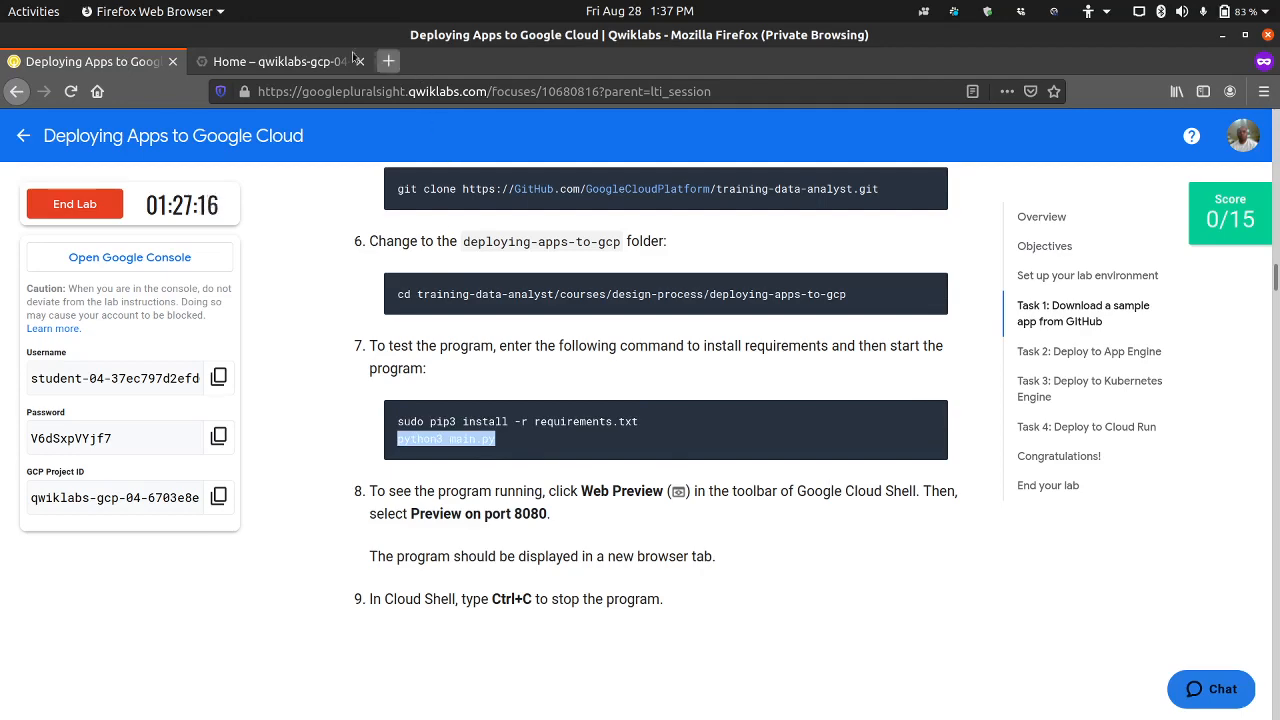
{"action": "left_click", "coordinate": [265, 62]}
{"action": "middle_click", "coordinate": [381, 443]}
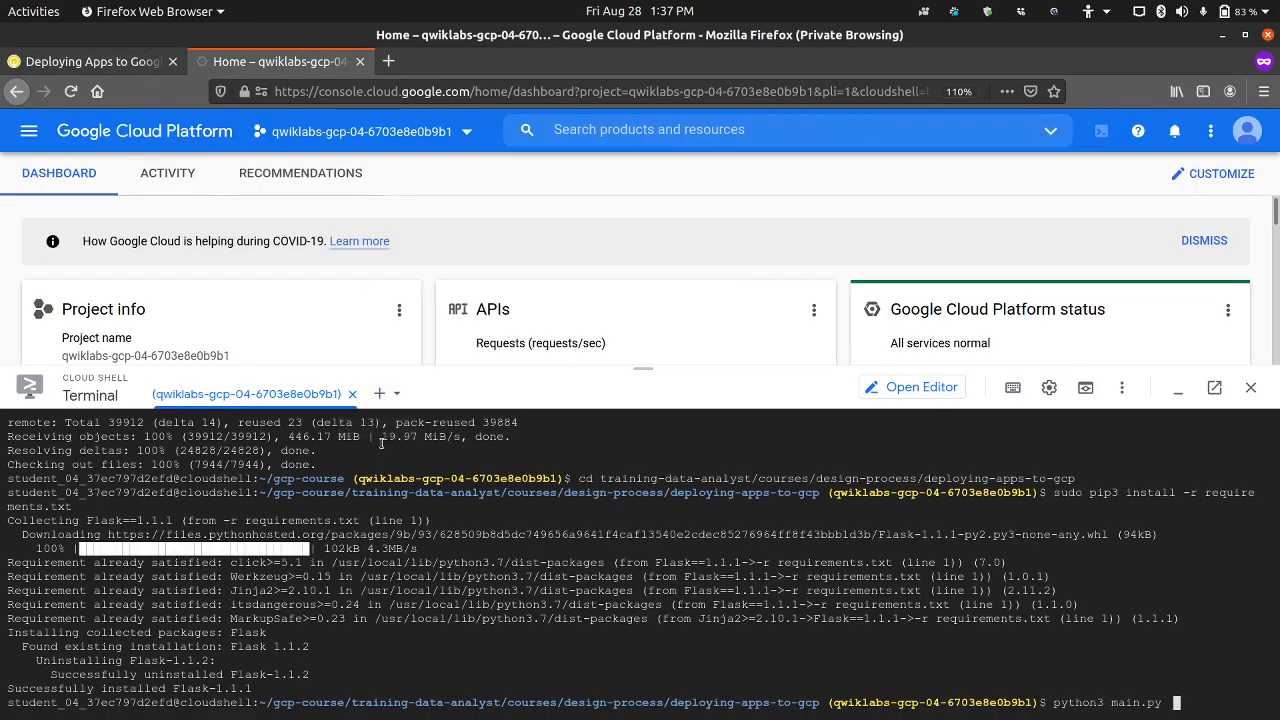
{"action": "key", "text": "Return"}
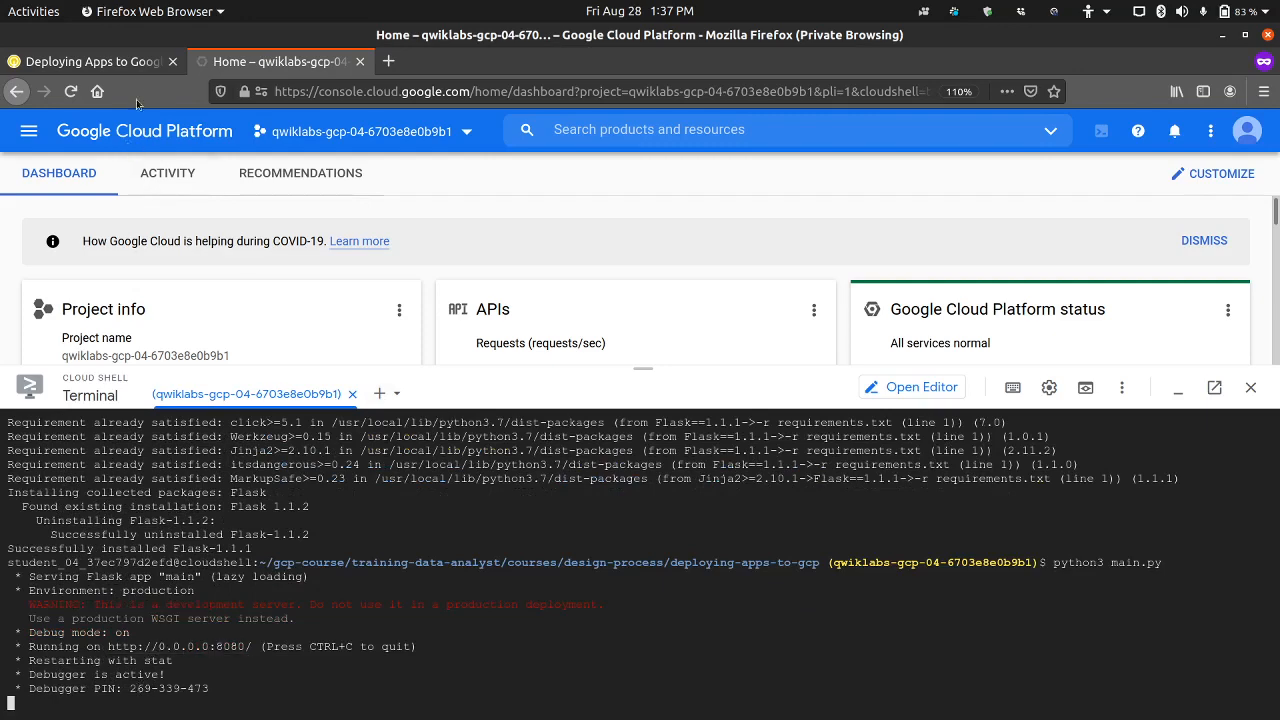
Step: Check the lab's preview instruction and open the running app with Cloud Shell's Web Preview on port 8080
{"action": "left_click", "coordinate": [142, 63]}
{"action": "scroll", "coordinate": [565, 433], "scroll_direction": "down", "scroll_amount": 2}
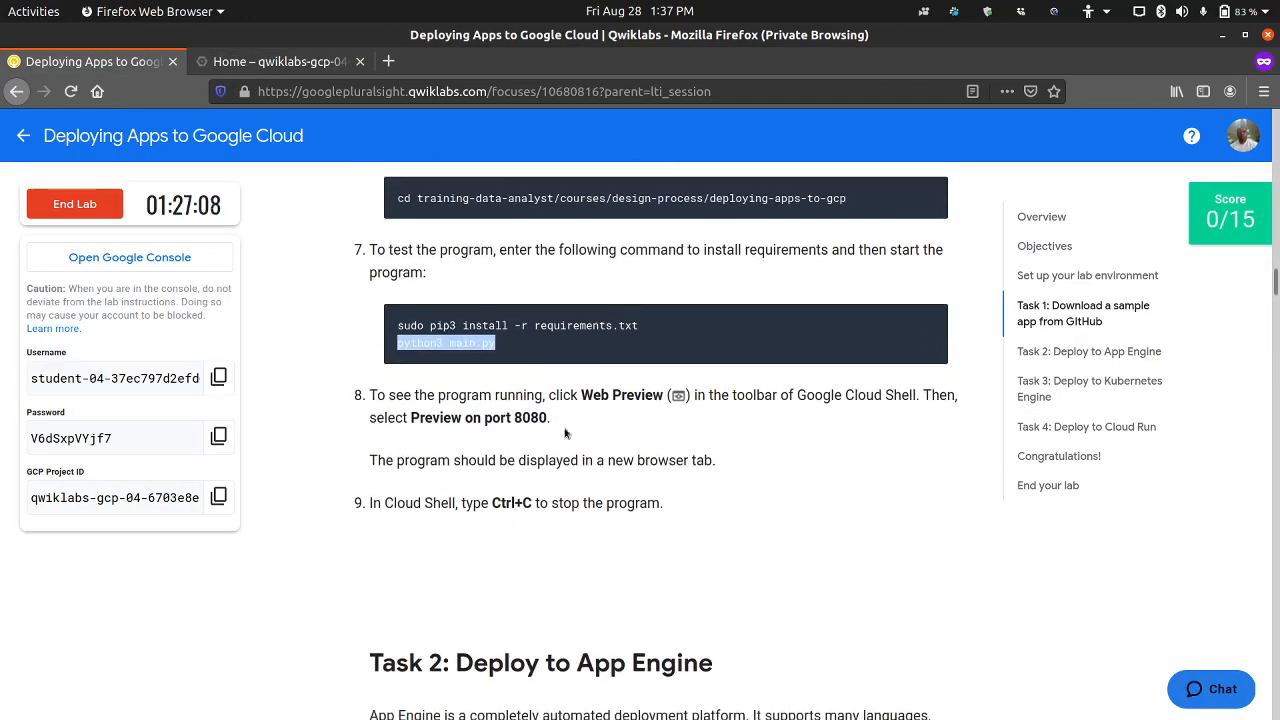
{"action": "left_click", "coordinate": [270, 61]}
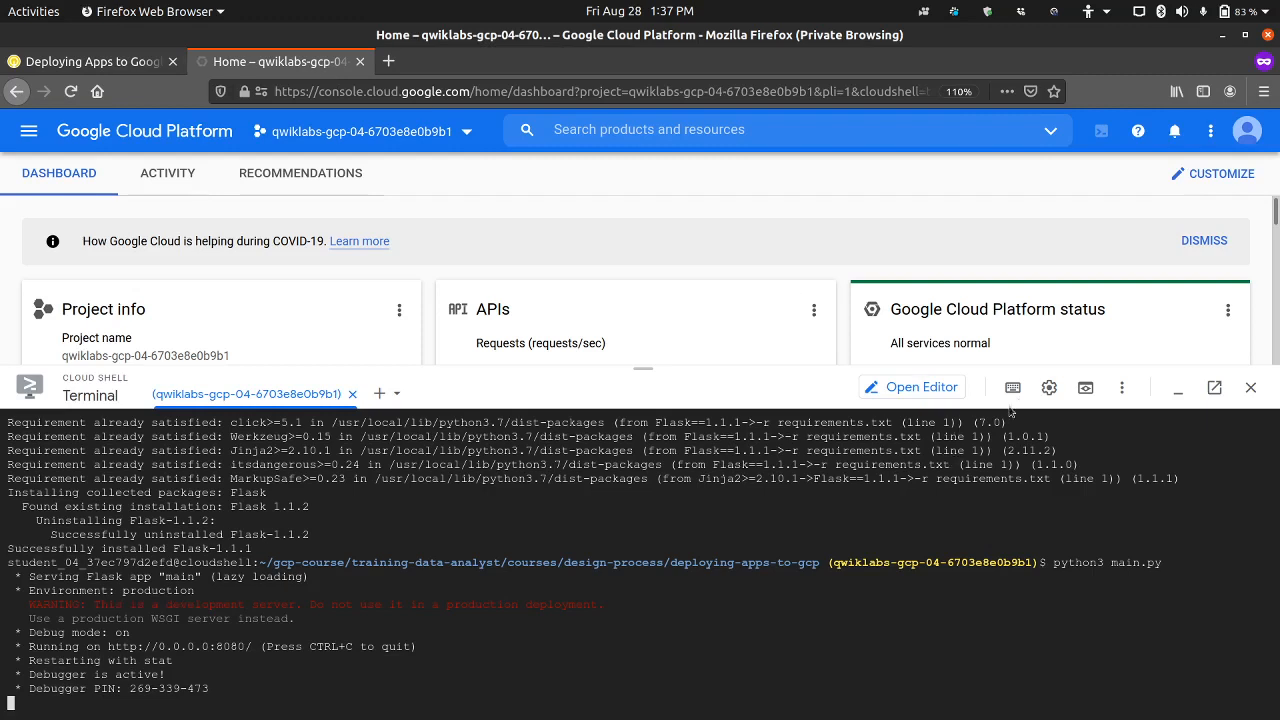
{"action": "left_click", "coordinate": [1085, 387]}
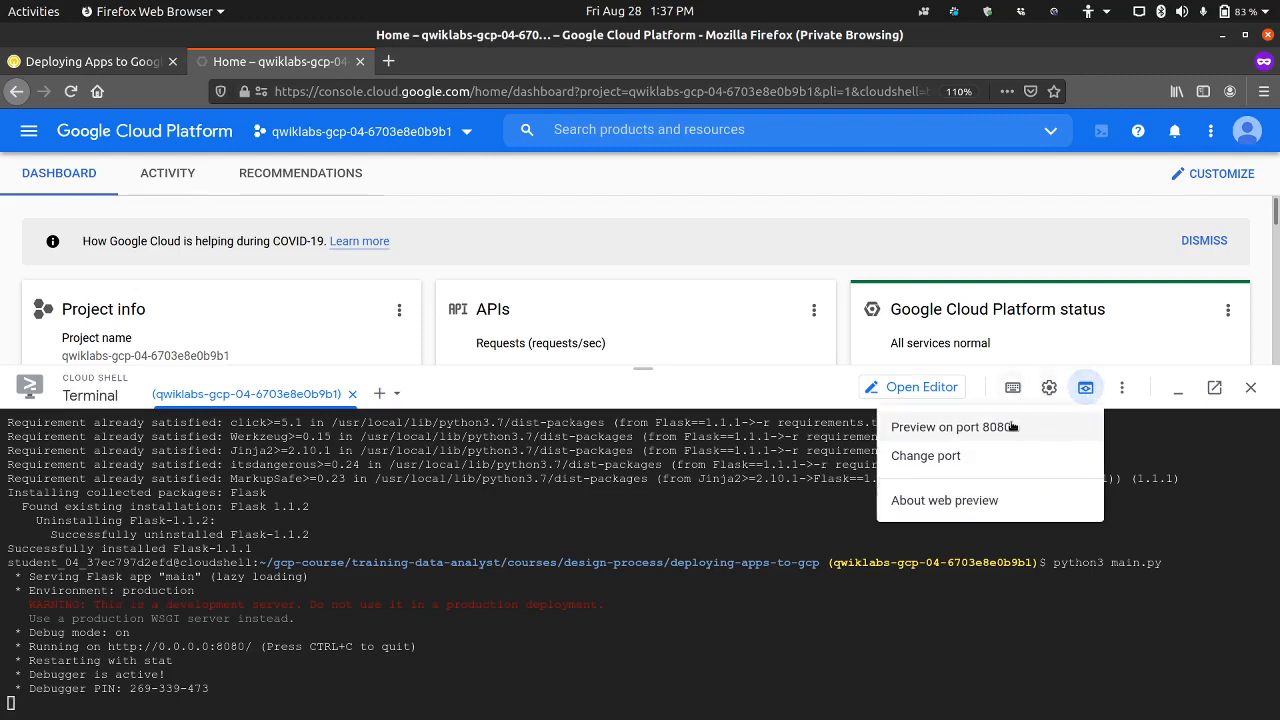
{"action": "left_click", "coordinate": [1012, 427]}
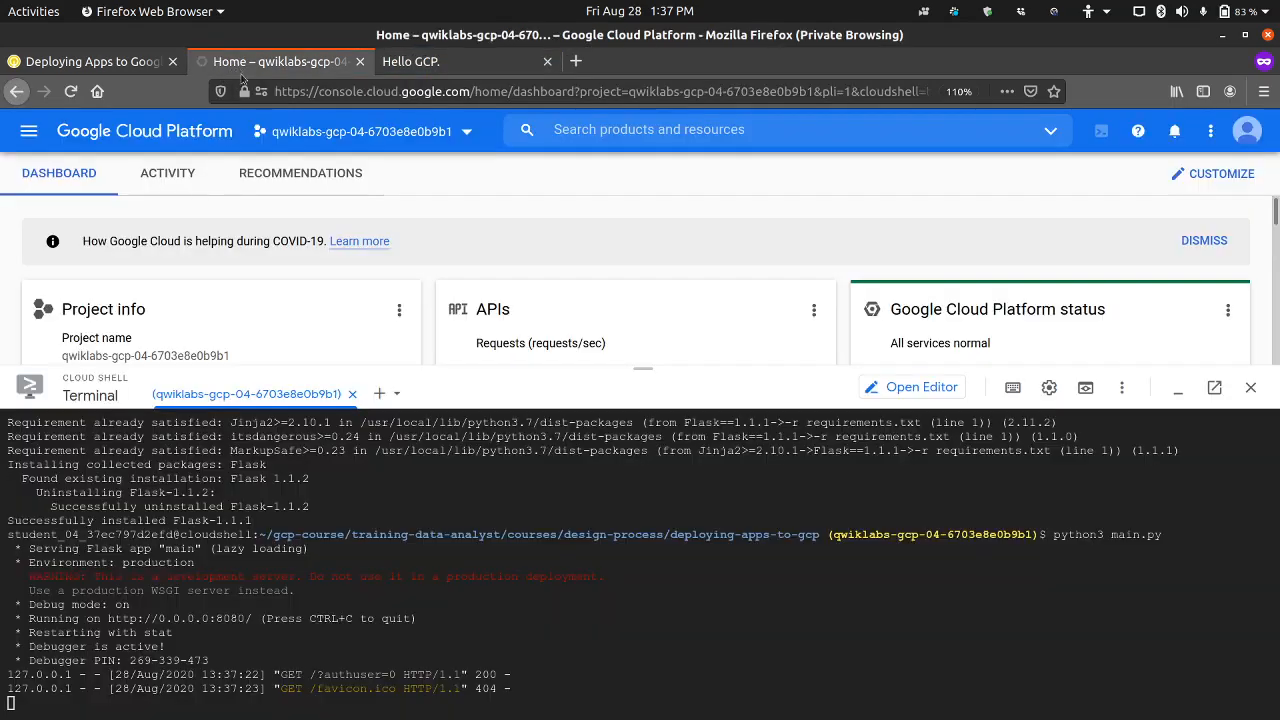
Step: Check the last instruction of Task 1 and stop the running Flask program in Cloud Shell
{"action": "left_click", "coordinate": [272, 62]}
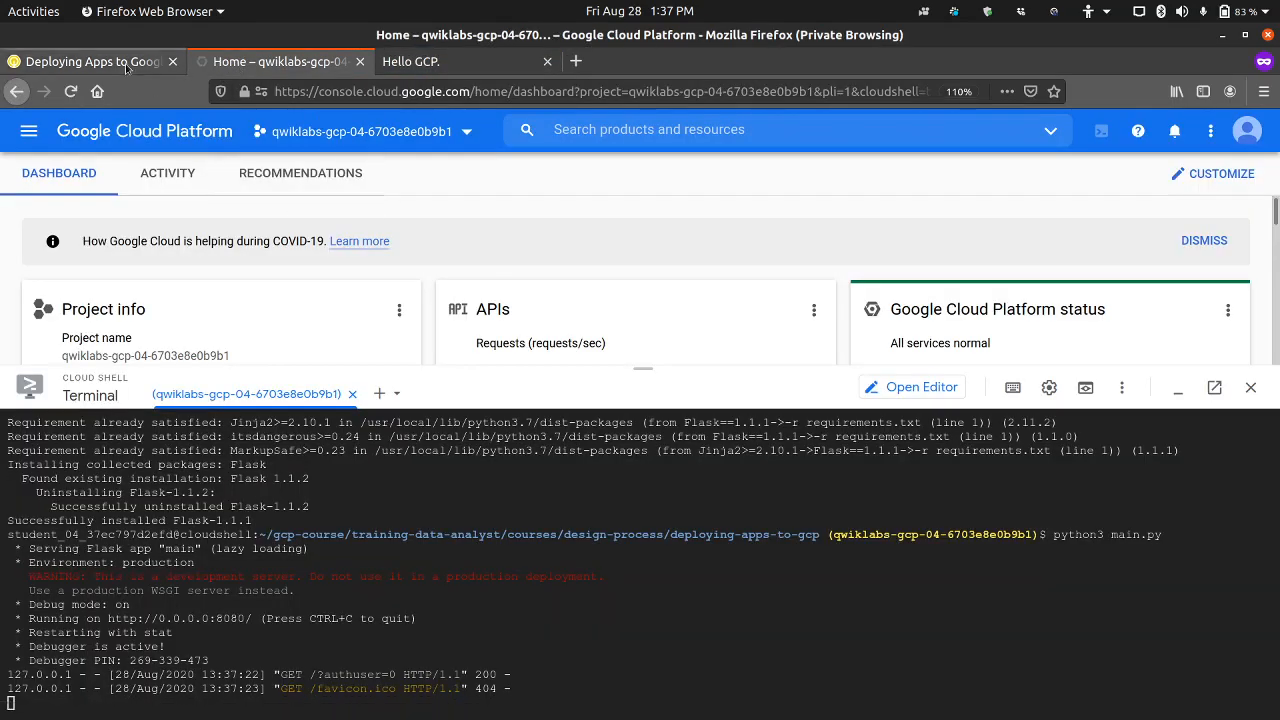
{"action": "left_click", "coordinate": [125, 62]}
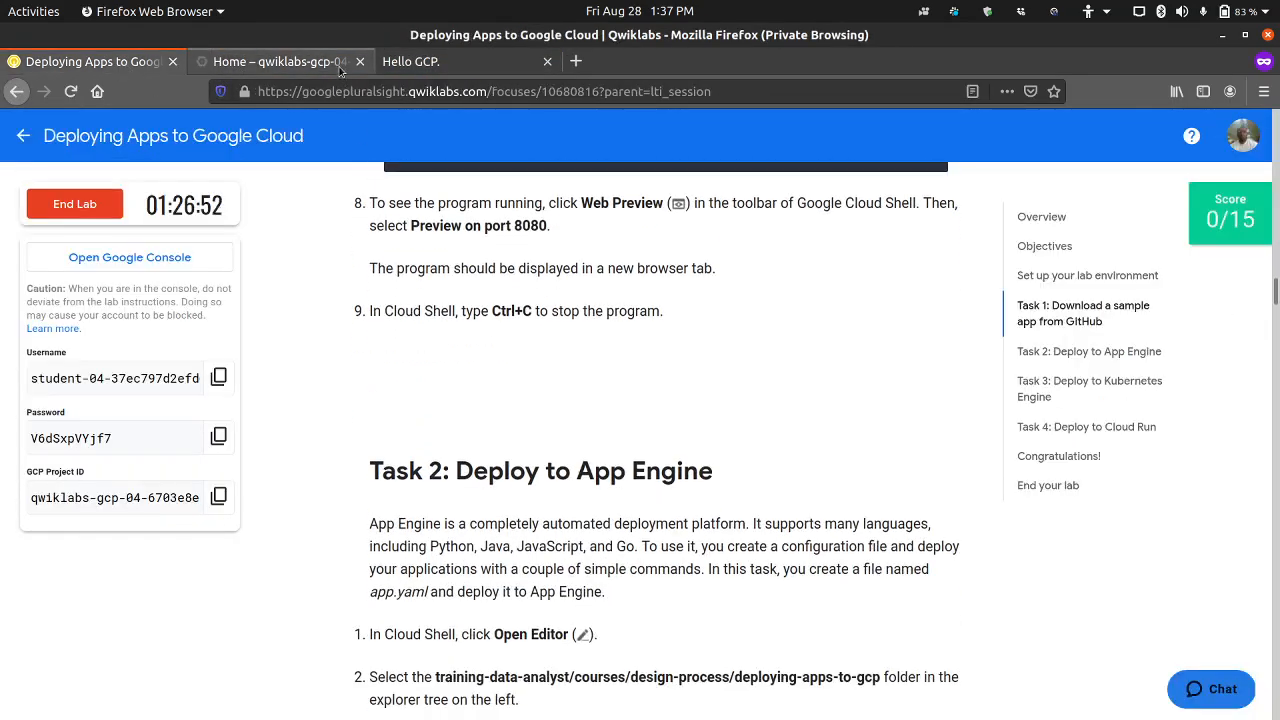
{"action": "left_click", "coordinate": [339, 66]}
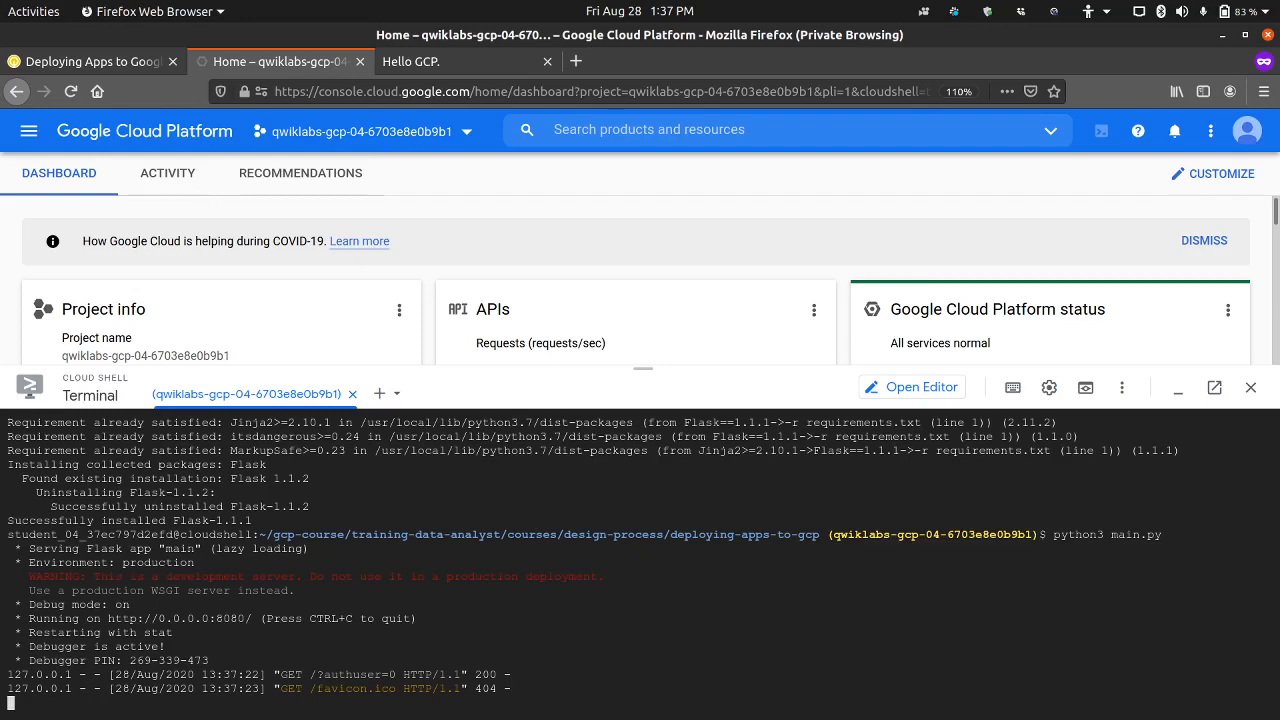
{"action": "key", "text": "ctrl+c"}
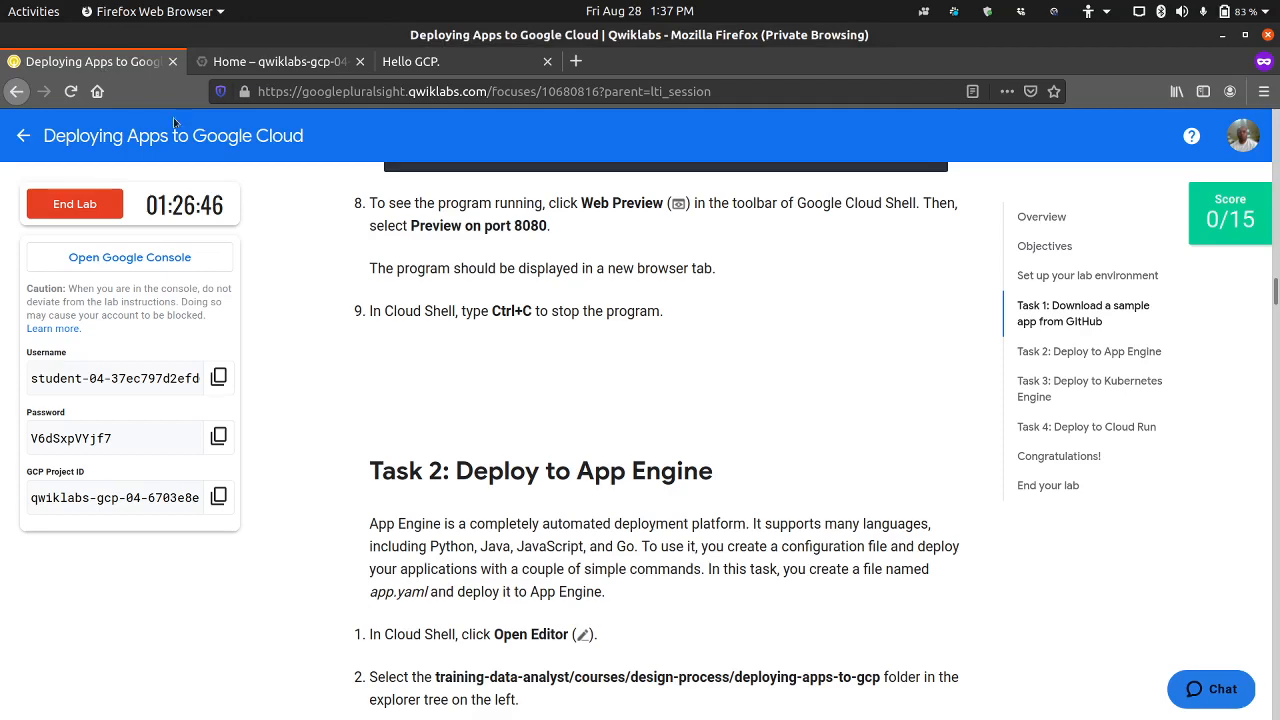
Step: Go on to Task 2 of the lab, Deploy to App Engine, and open the Cloud Shell Editor
{"action": "left_click", "coordinate": [100, 64]}
{"action": "scroll", "coordinate": [517, 554], "scroll_direction": "down", "scroll_amount": 3}
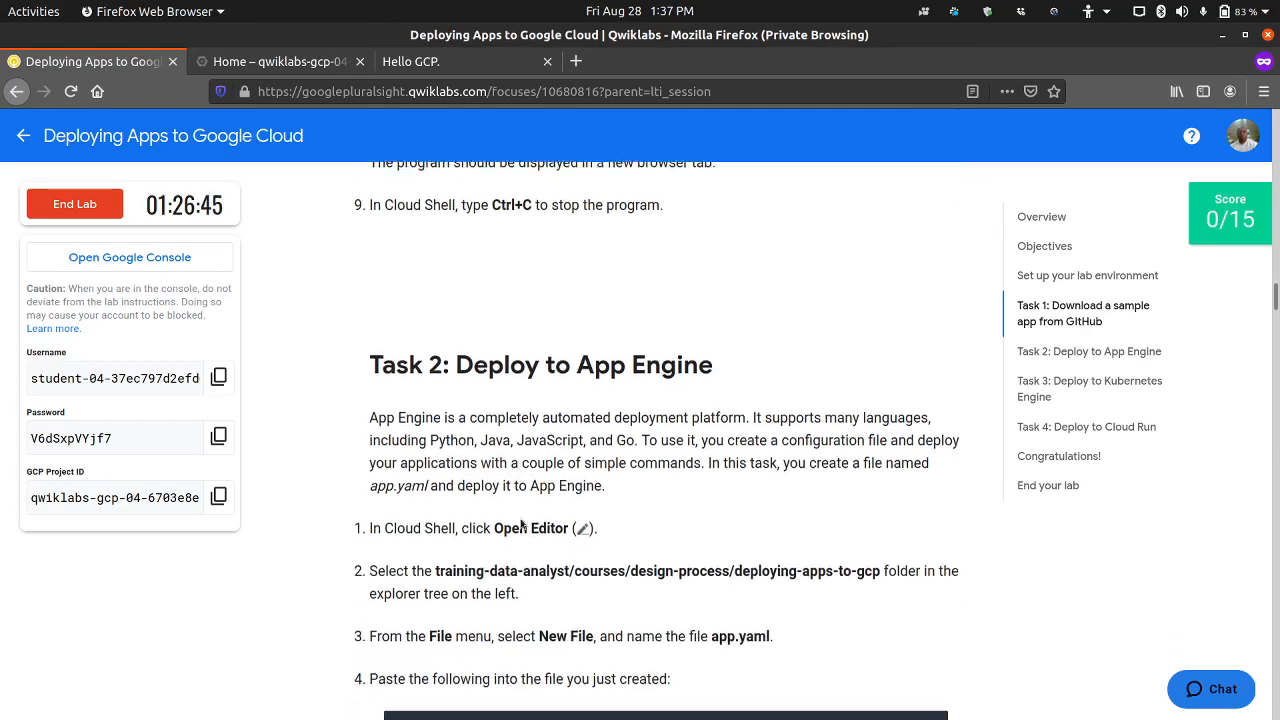
{"action": "left_click", "coordinate": [329, 68]}
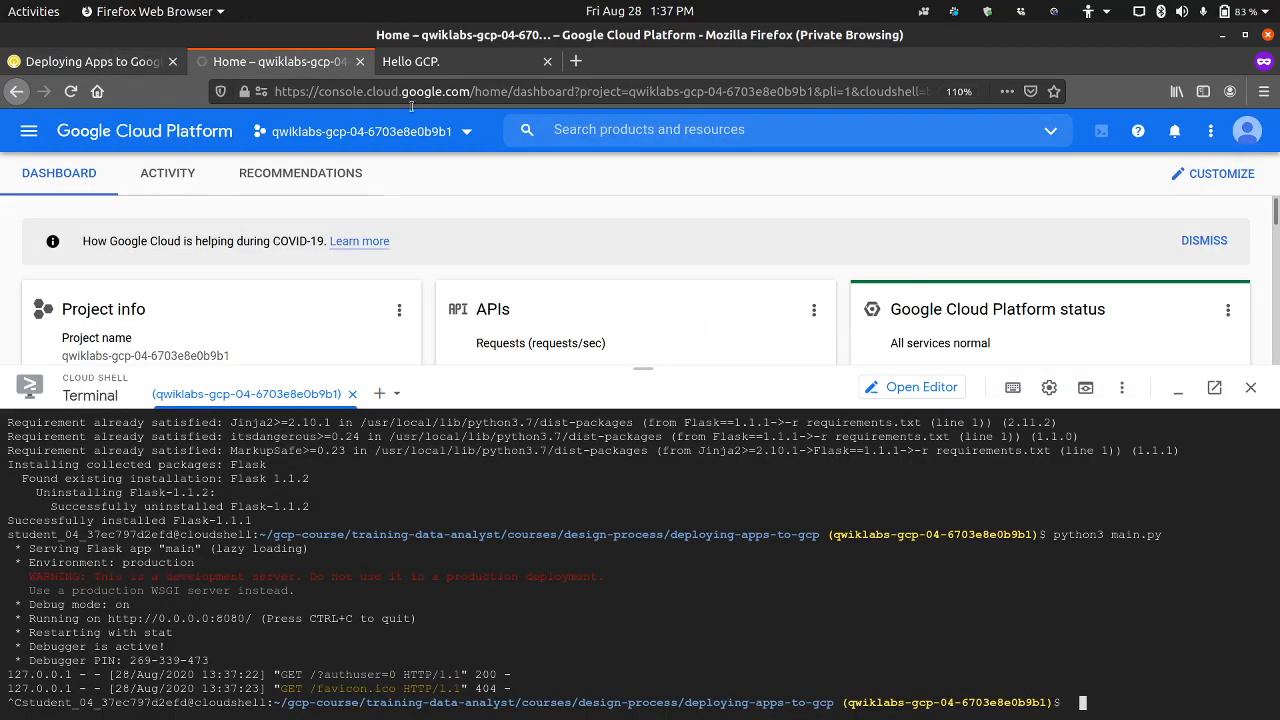
{"action": "left_click", "coordinate": [912, 388]}
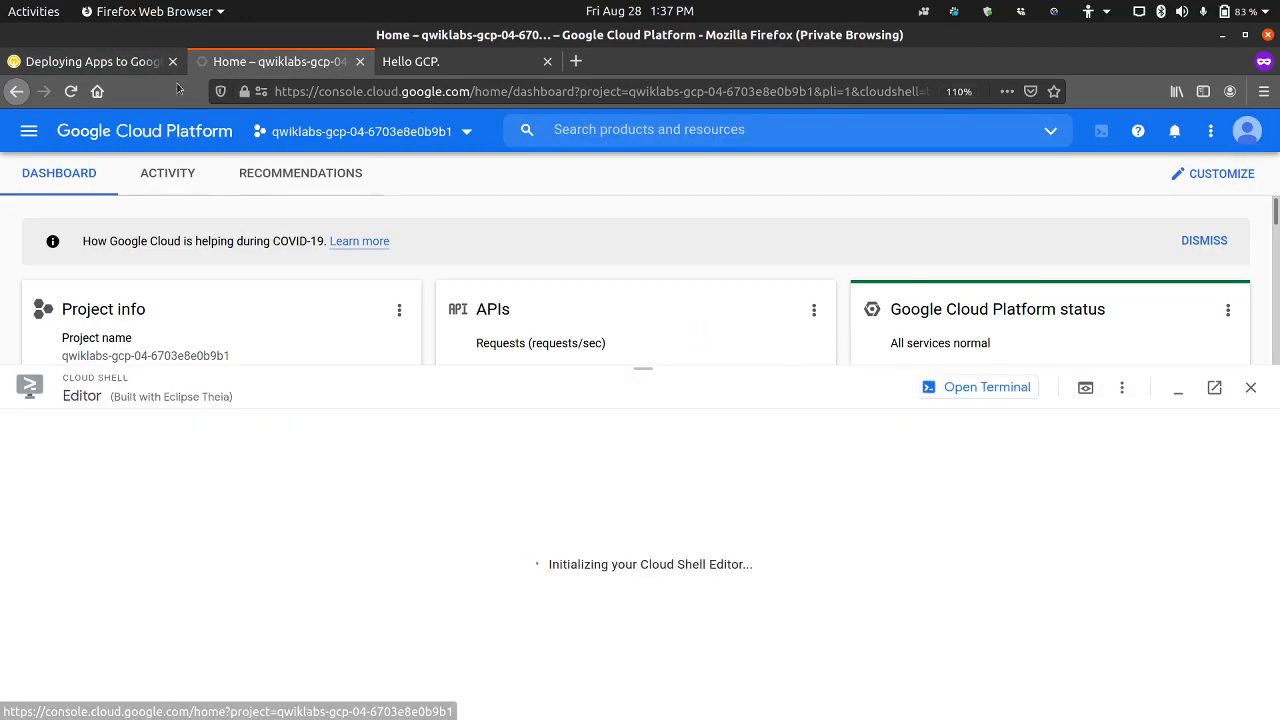
Step: Read the Task 2 steps for creating app.yaml, and expand the gcp-course and training-data-analyst folders in the editor's explorer
{"action": "left_click", "coordinate": [147, 62]}
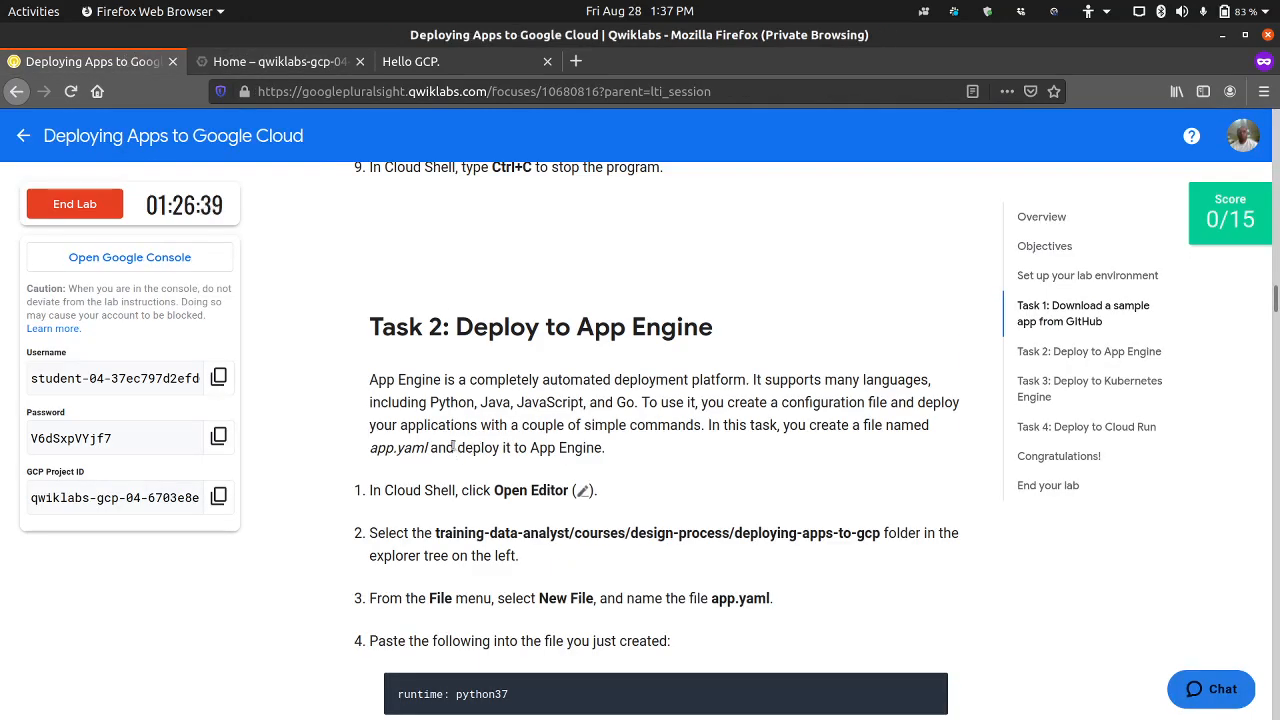
{"action": "scroll", "coordinate": [454, 446], "scroll_direction": "down", "scroll_amount": 3}
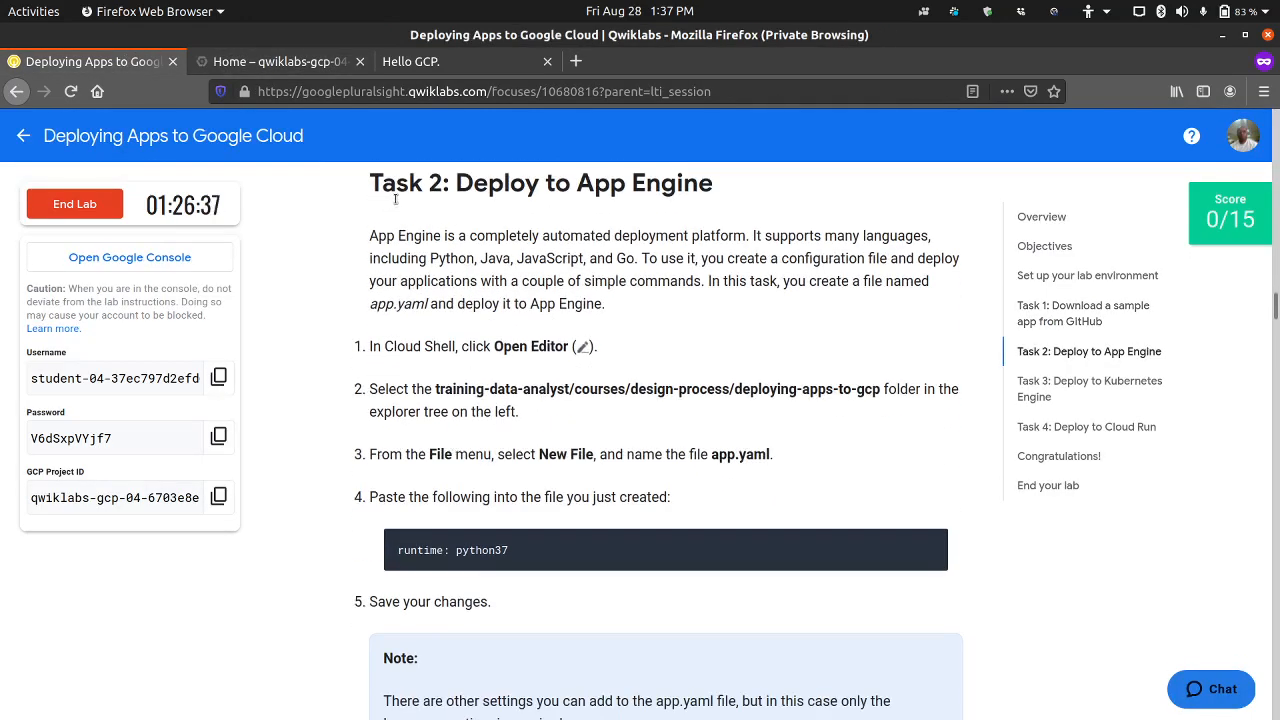
{"action": "mouse_move", "coordinate": [601, 567]}
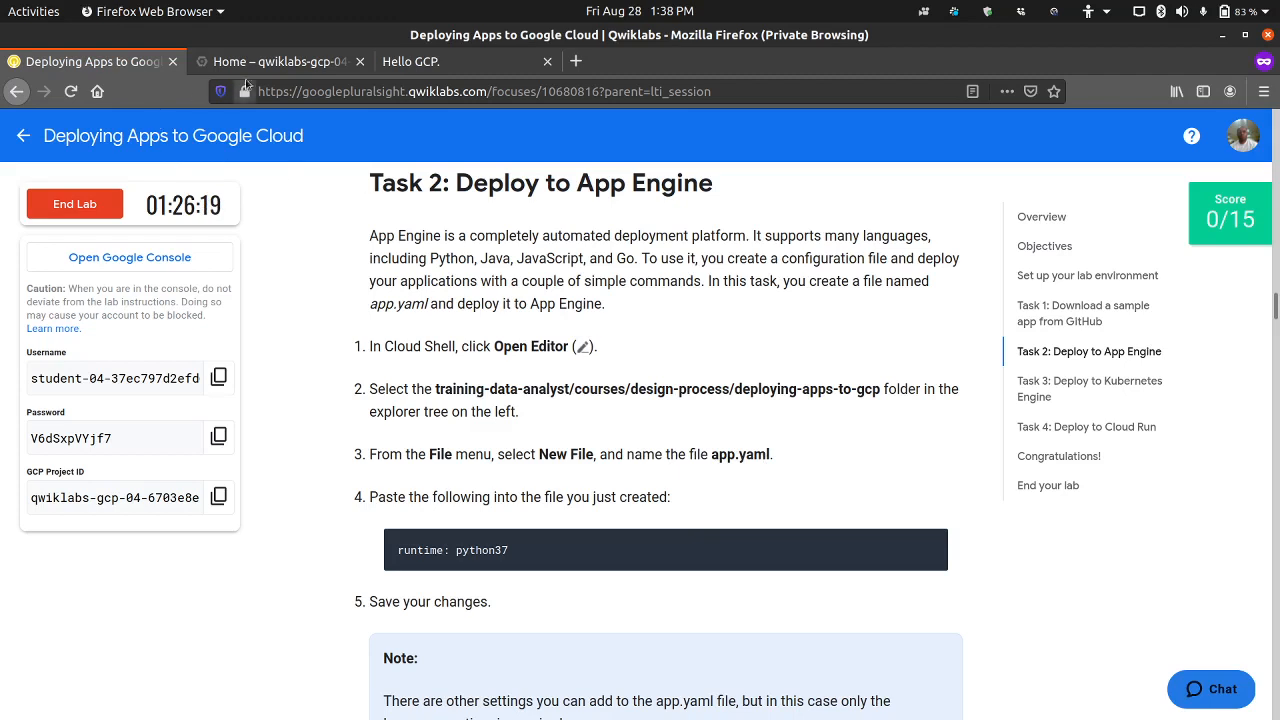
{"action": "left_click", "coordinate": [270, 62]}
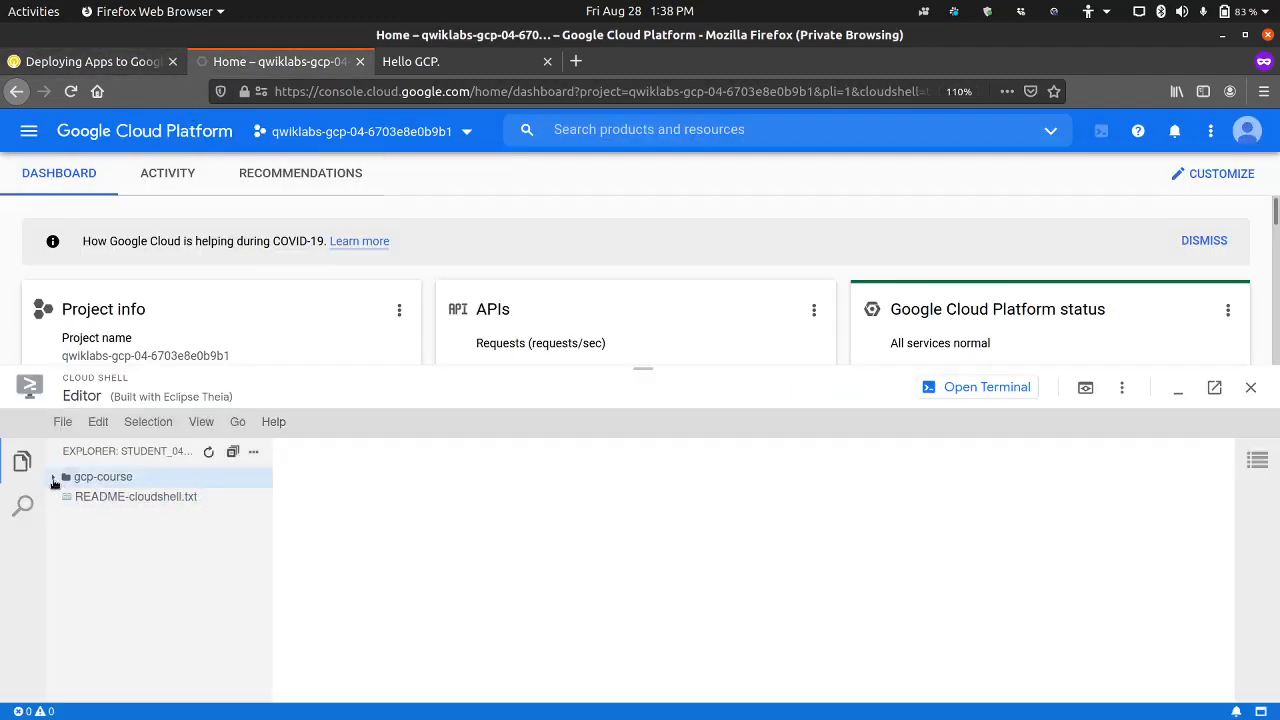
{"action": "left_click", "coordinate": [55, 483]}
{"action": "left_click", "coordinate": [60, 497]}
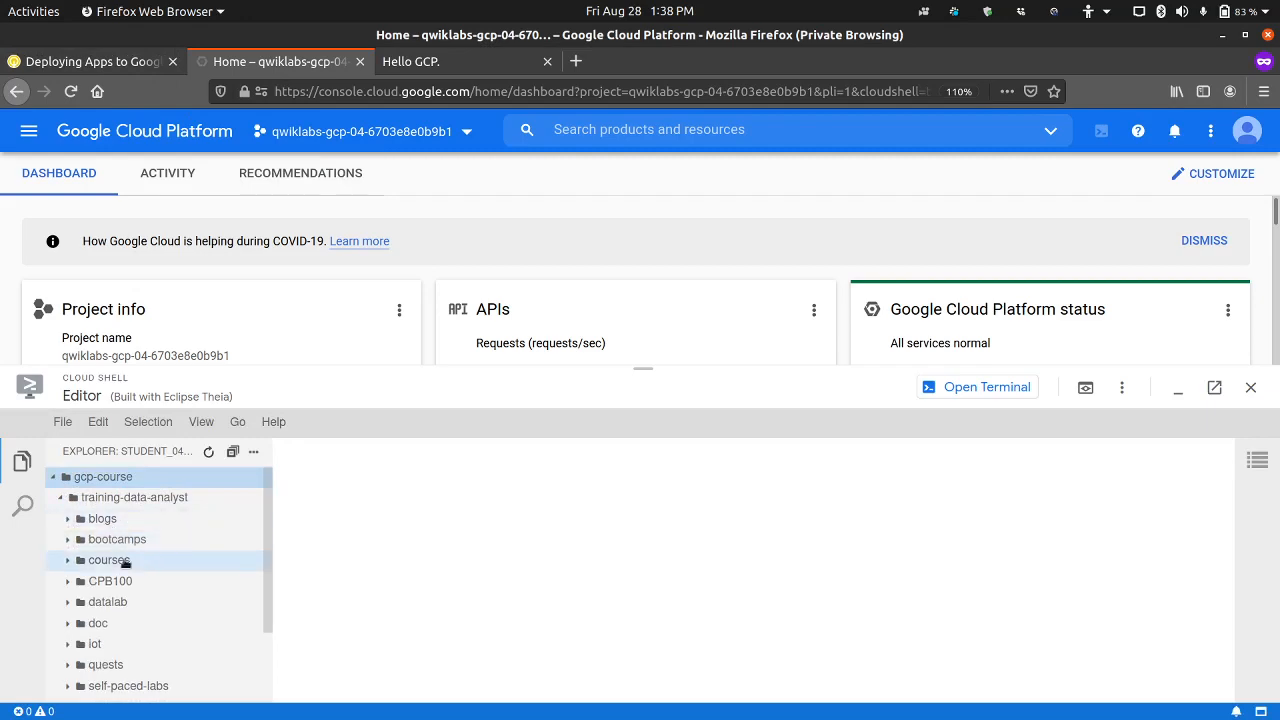
Step: Check the required folder path in the lab instructions and expand the courses folder under training-data-analyst
{"action": "scroll", "coordinate": [68, 603], "scroll_direction": "down", "scroll_amount": 2}
{"action": "left_click", "coordinate": [68, 603]}
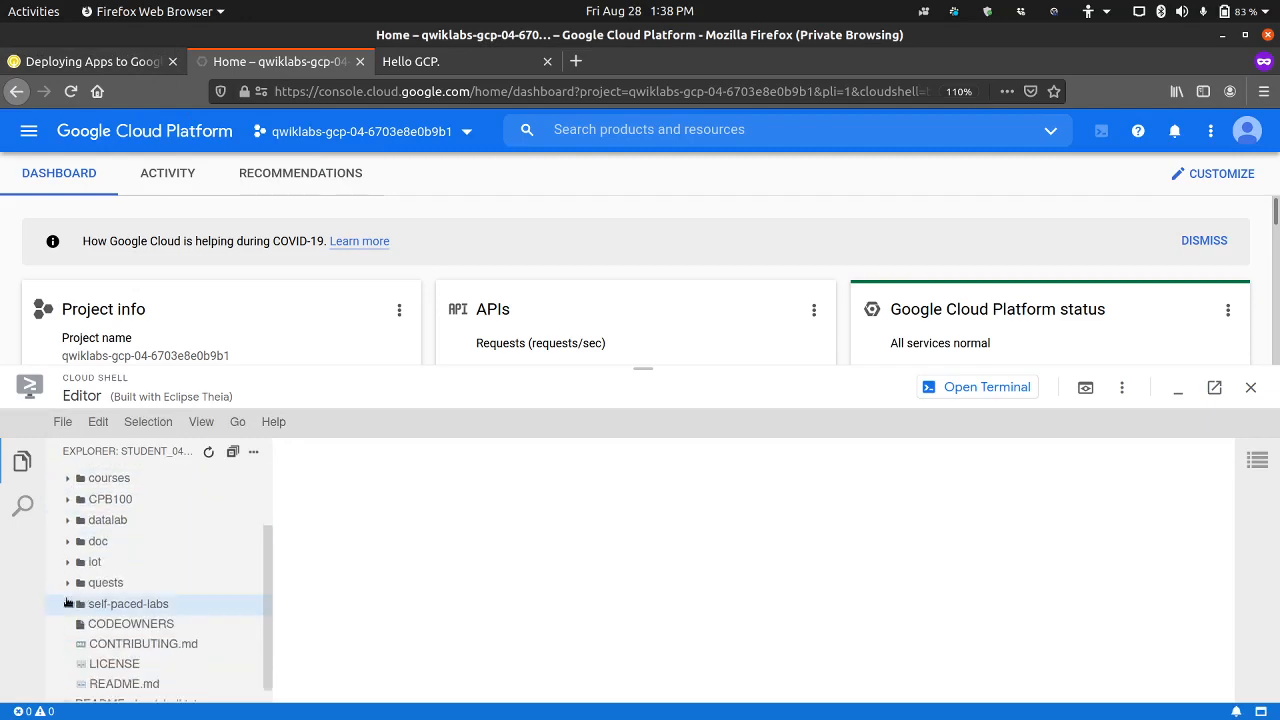
{"action": "left_click", "coordinate": [118, 62]}
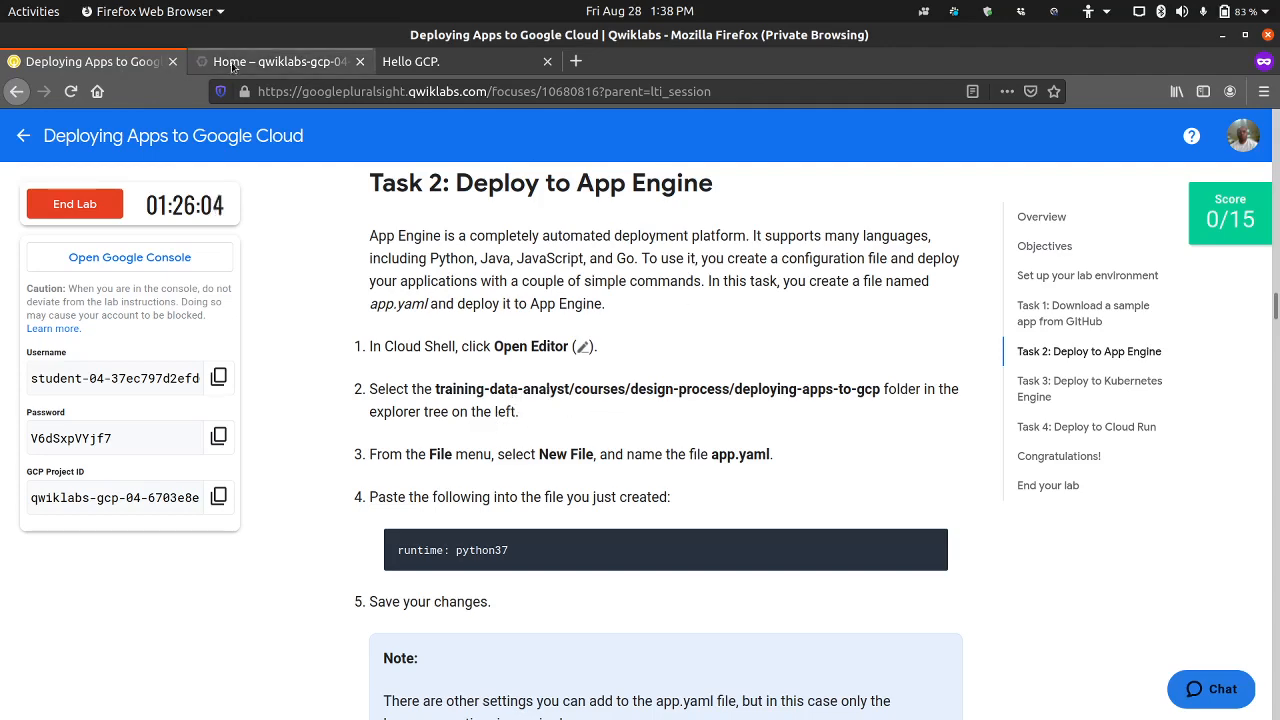
{"action": "left_click", "coordinate": [323, 61]}
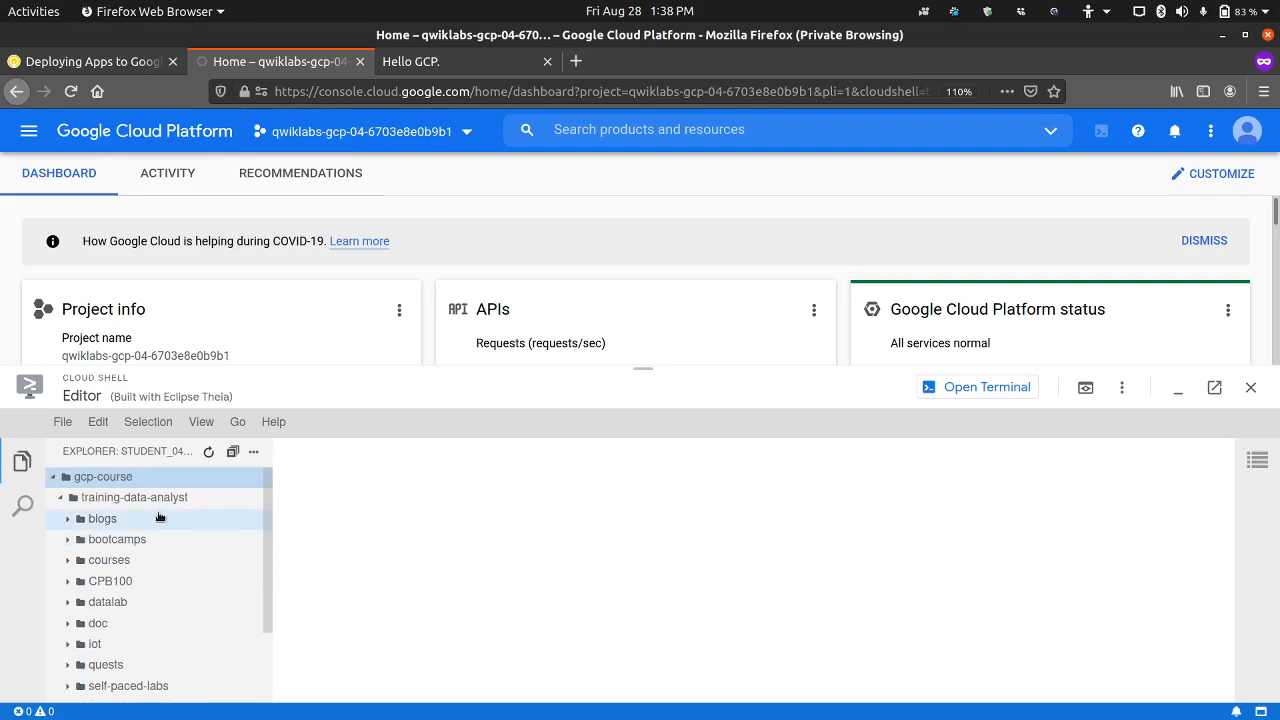
{"action": "scroll", "coordinate": [150, 560], "scroll_direction": "down", "scroll_amount": 1}
{"action": "scroll", "coordinate": [106, 528], "scroll_direction": "up", "scroll_amount": 1}
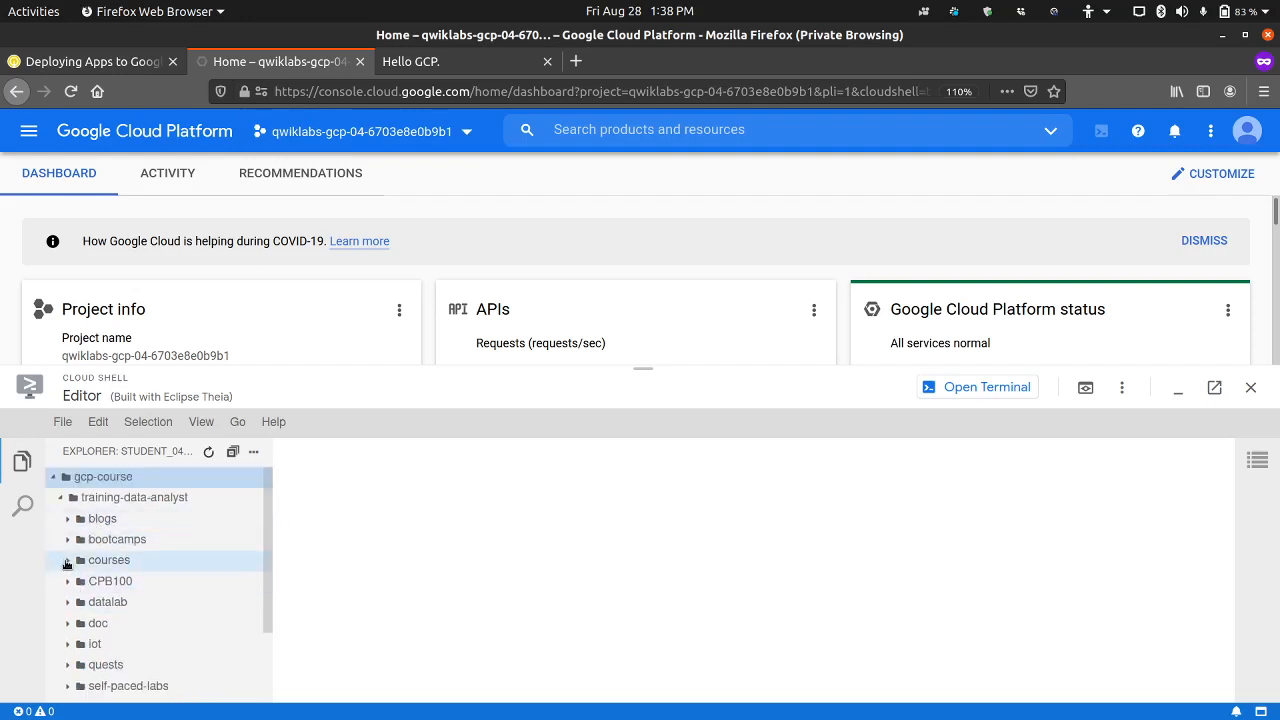
{"action": "left_click", "coordinate": [64, 563]}
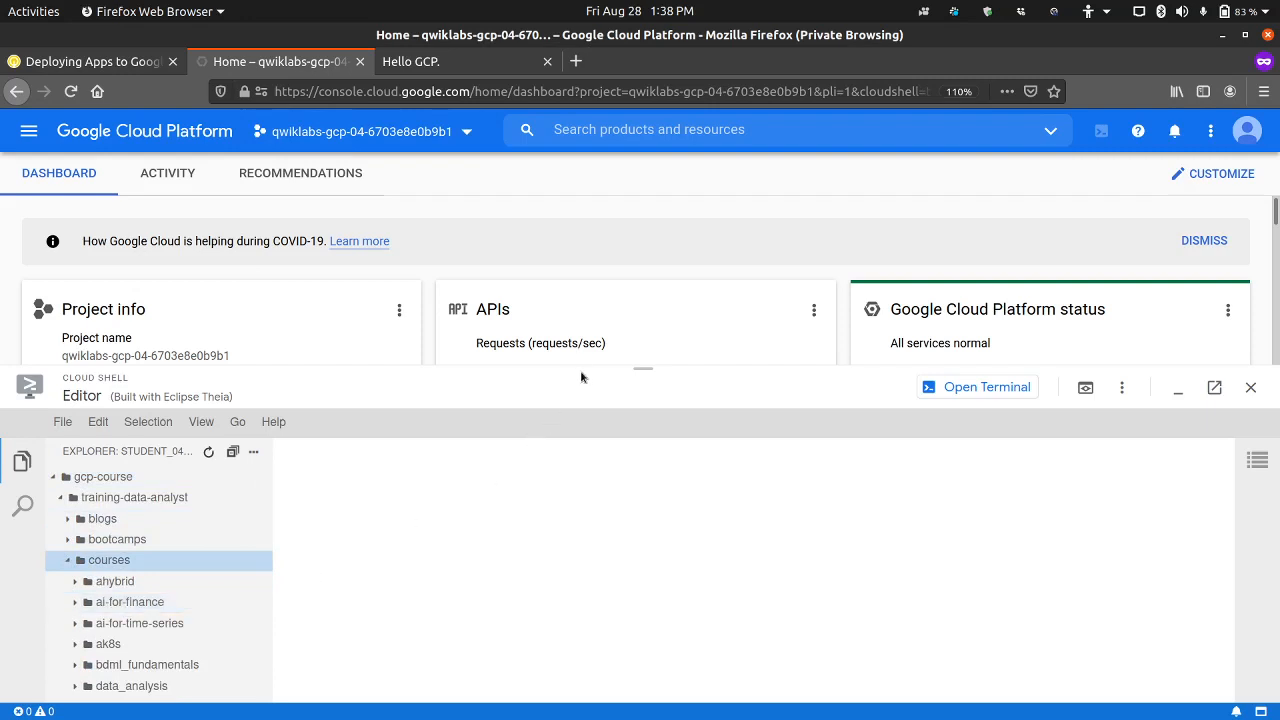
Step: Enlarge the Cloud Shell Editor pane, check the folder path in the lab, and expand the design-process folder under courses
{"action": "left_click_drag", "start_coordinate": [583, 372], "coordinate": [600, 250]}
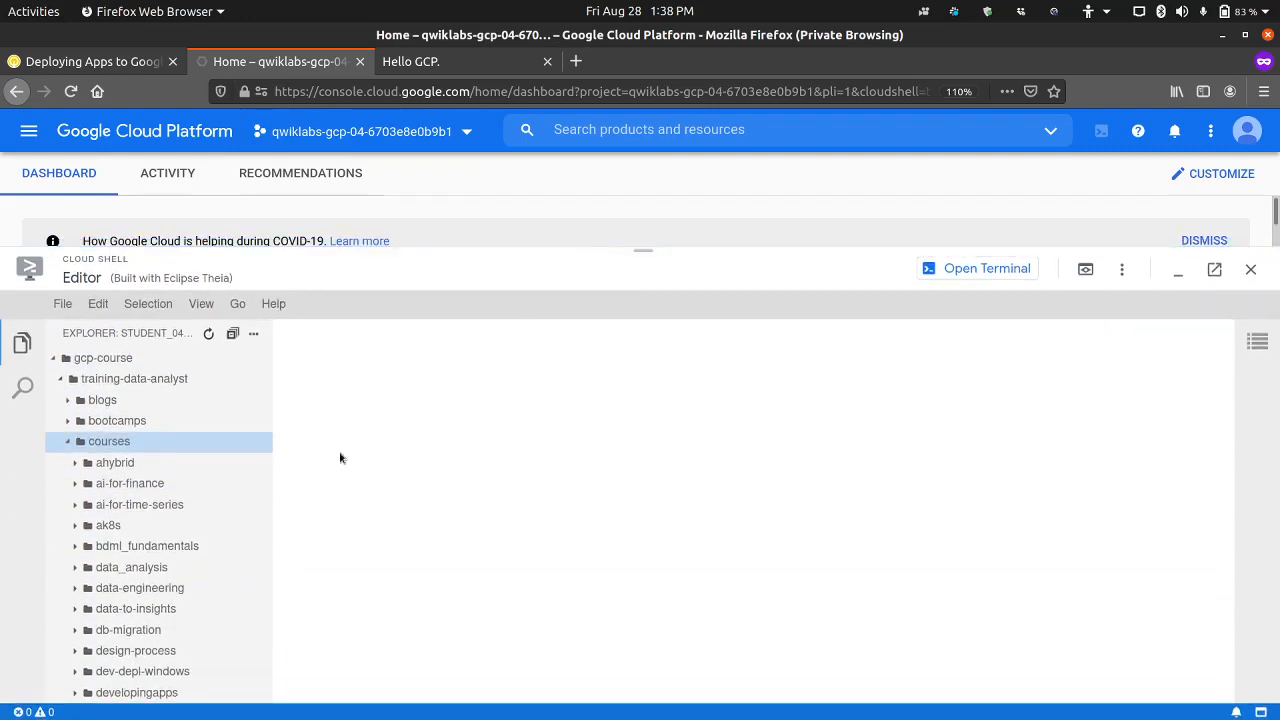
{"action": "scroll", "coordinate": [190, 601], "scroll_direction": "down", "scroll_amount": 1}
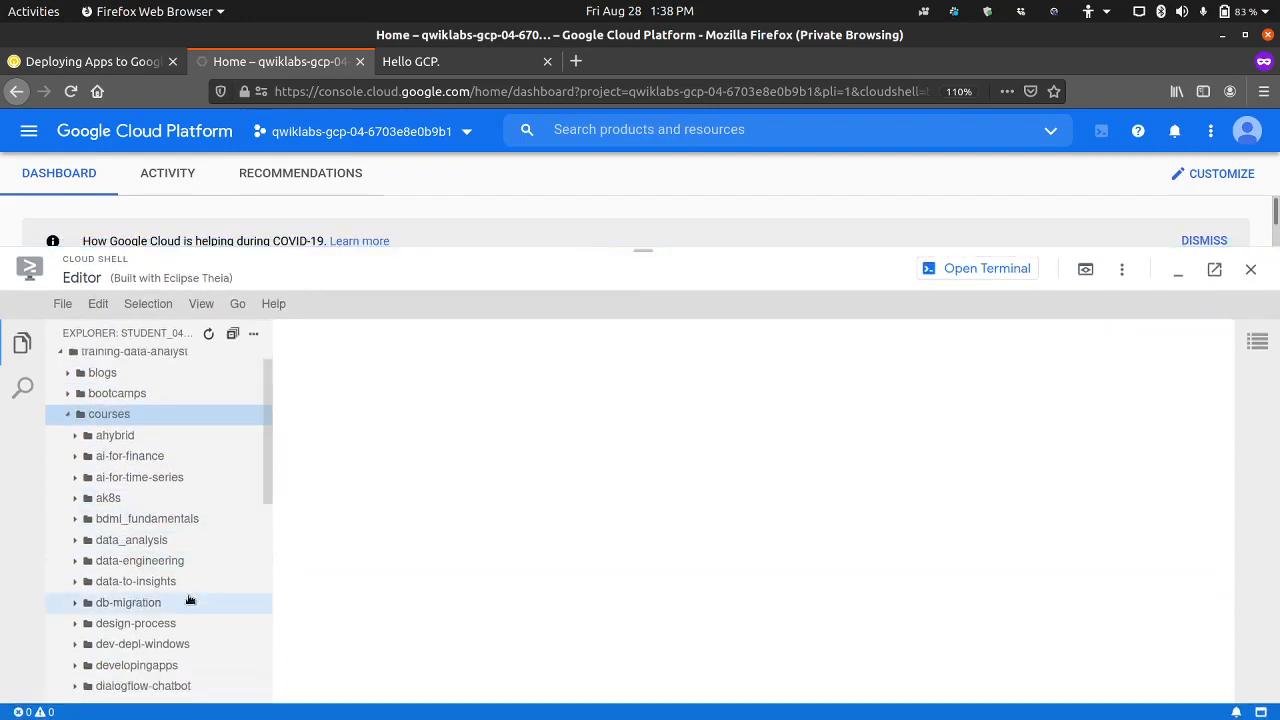
{"action": "scroll", "coordinate": [190, 560], "scroll_direction": "down", "scroll_amount": 1}
{"action": "left_click", "coordinate": [120, 66]}
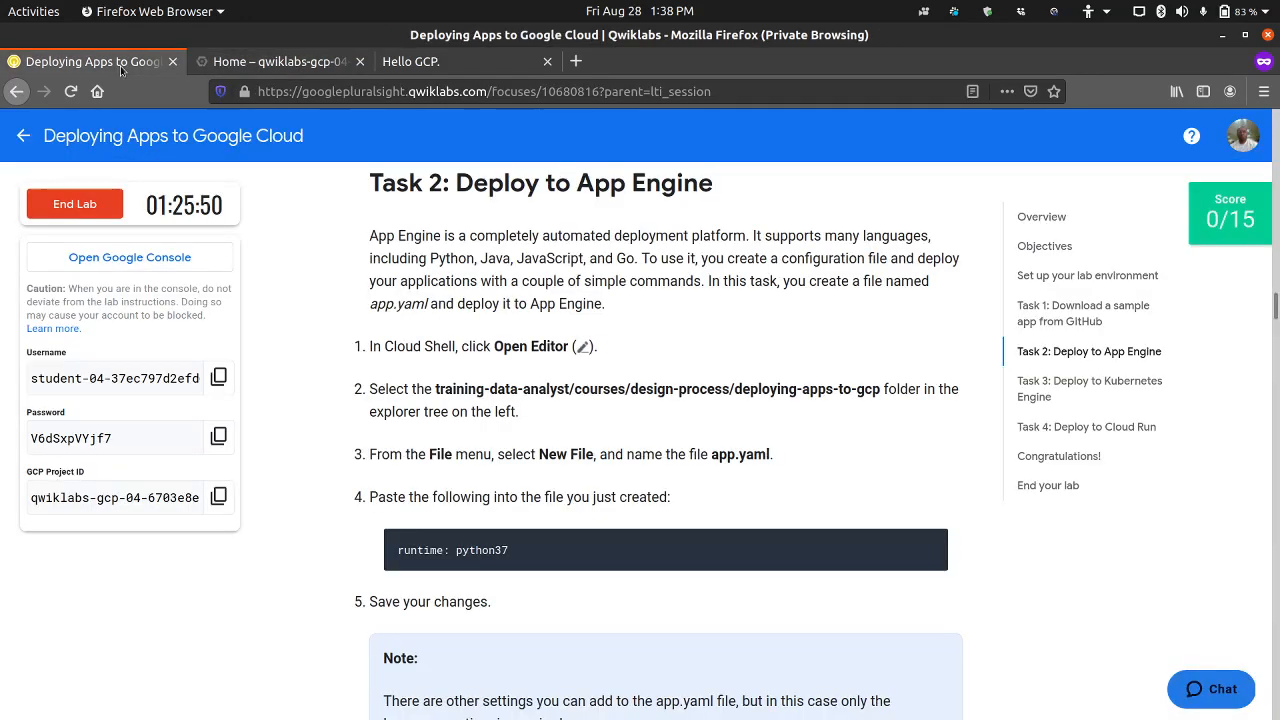
{"action": "left_click", "coordinate": [262, 68]}
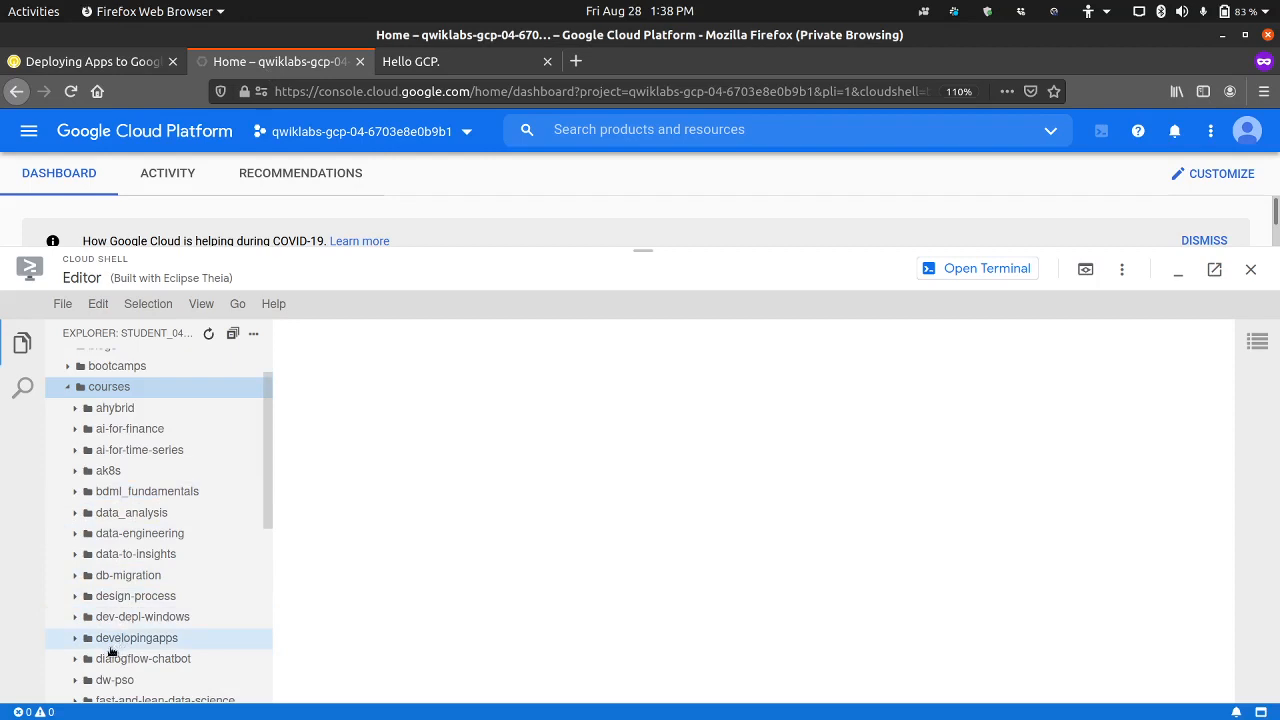
{"action": "scroll", "coordinate": [110, 645], "scroll_direction": "down", "scroll_amount": 1}
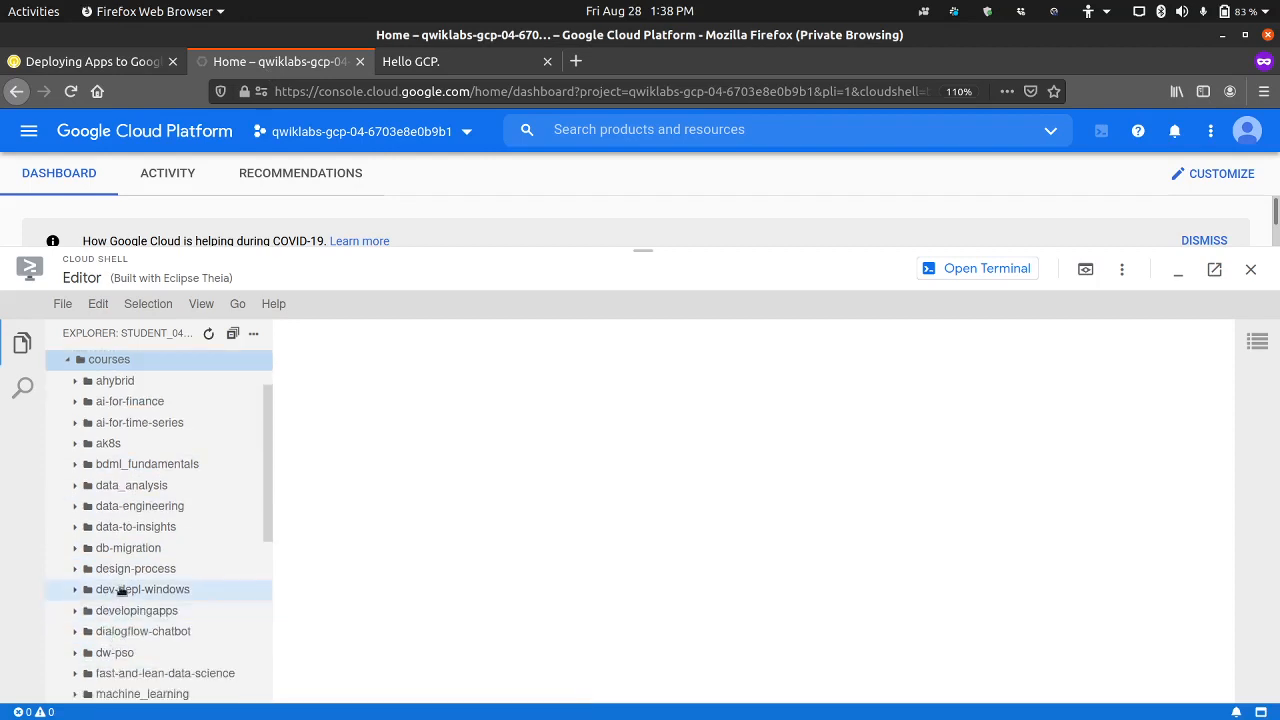
{"action": "left_click", "coordinate": [122, 568]}
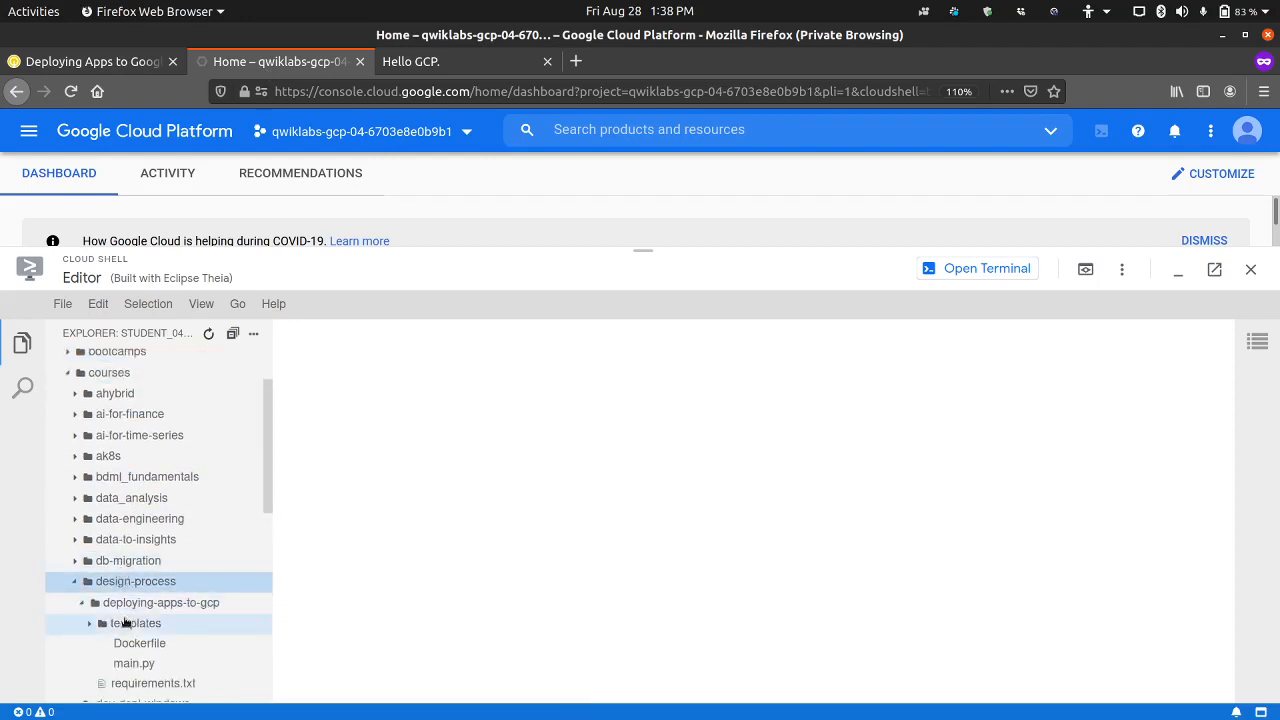
{"action": "scroll", "coordinate": [185, 640], "scroll_direction": "down", "scroll_amount": 1}
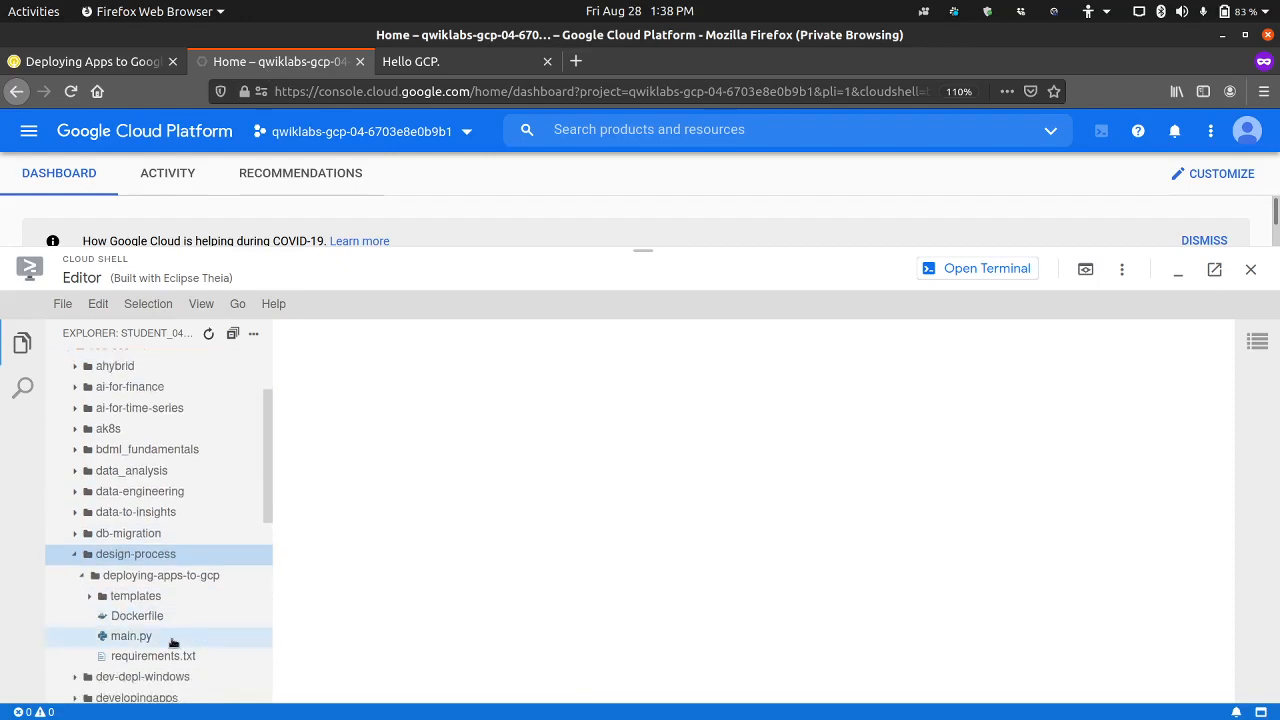
Step: Check the file name in the lab instructions and create a new file app.yaml in the deploying-apps-to-gcp folder
{"action": "left_click", "coordinate": [132, 56]}
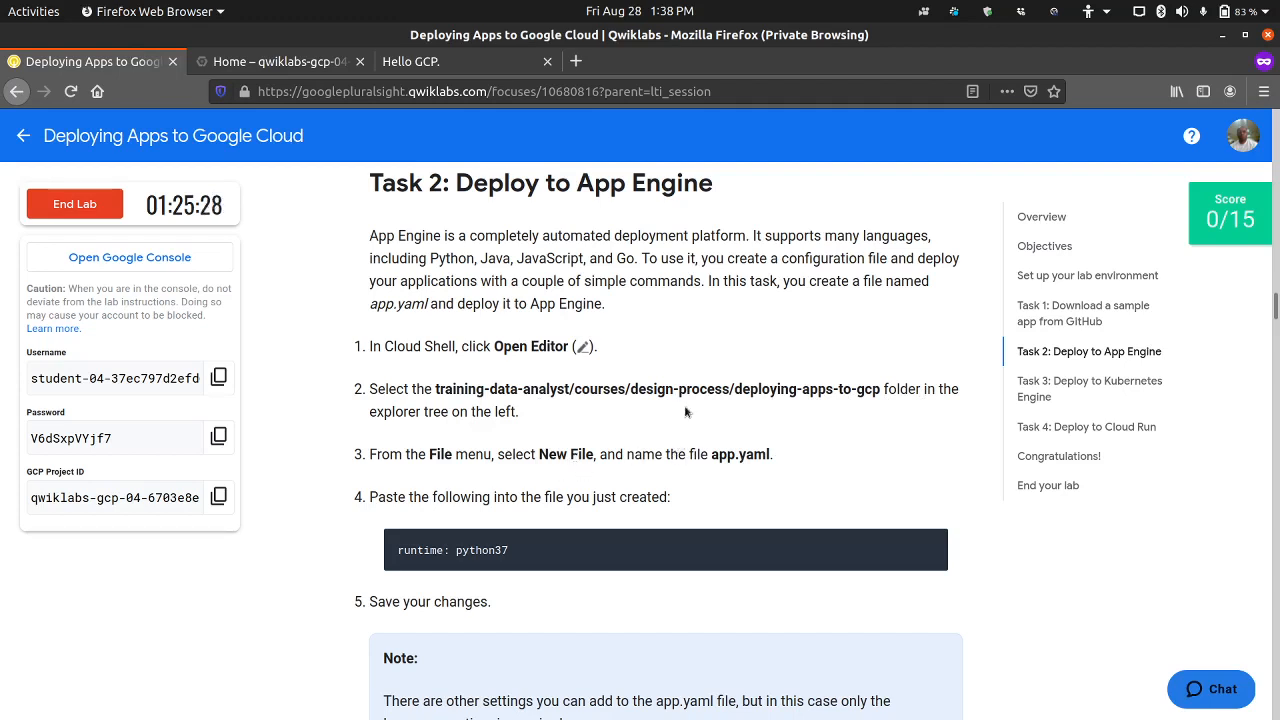
{"action": "left_click", "coordinate": [312, 64]}
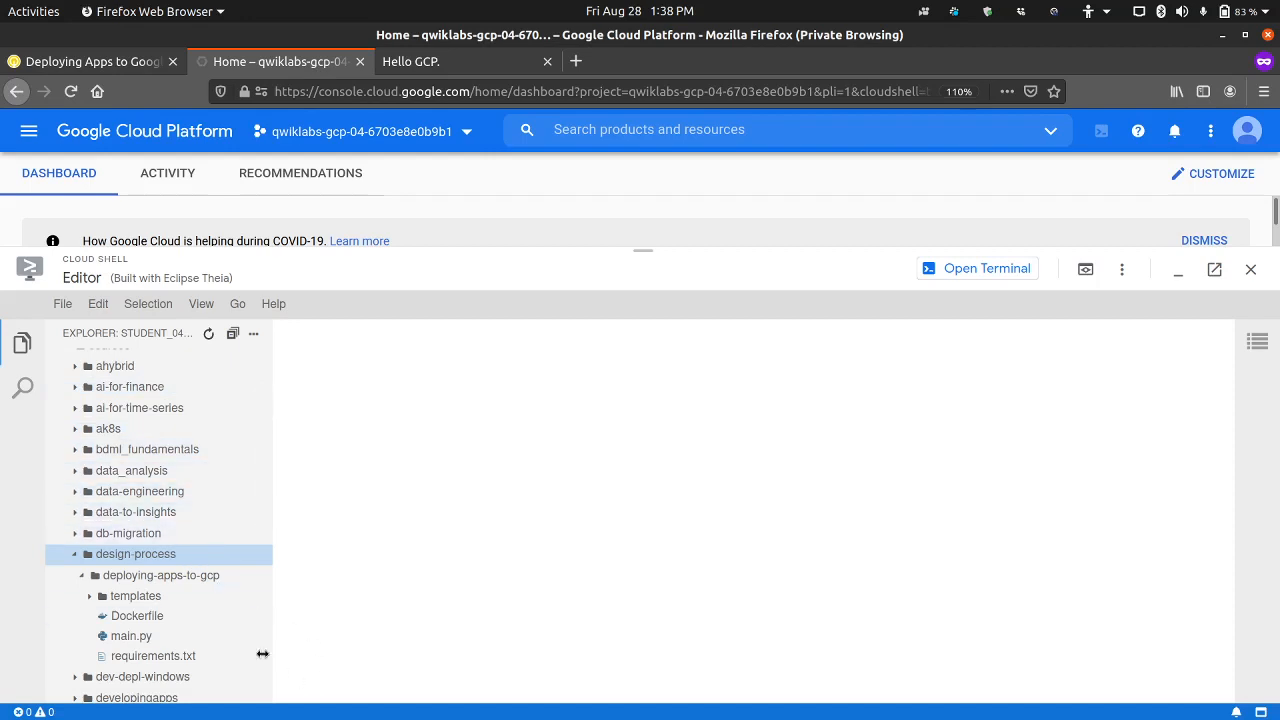
{"action": "right_click", "coordinate": [183, 579]}
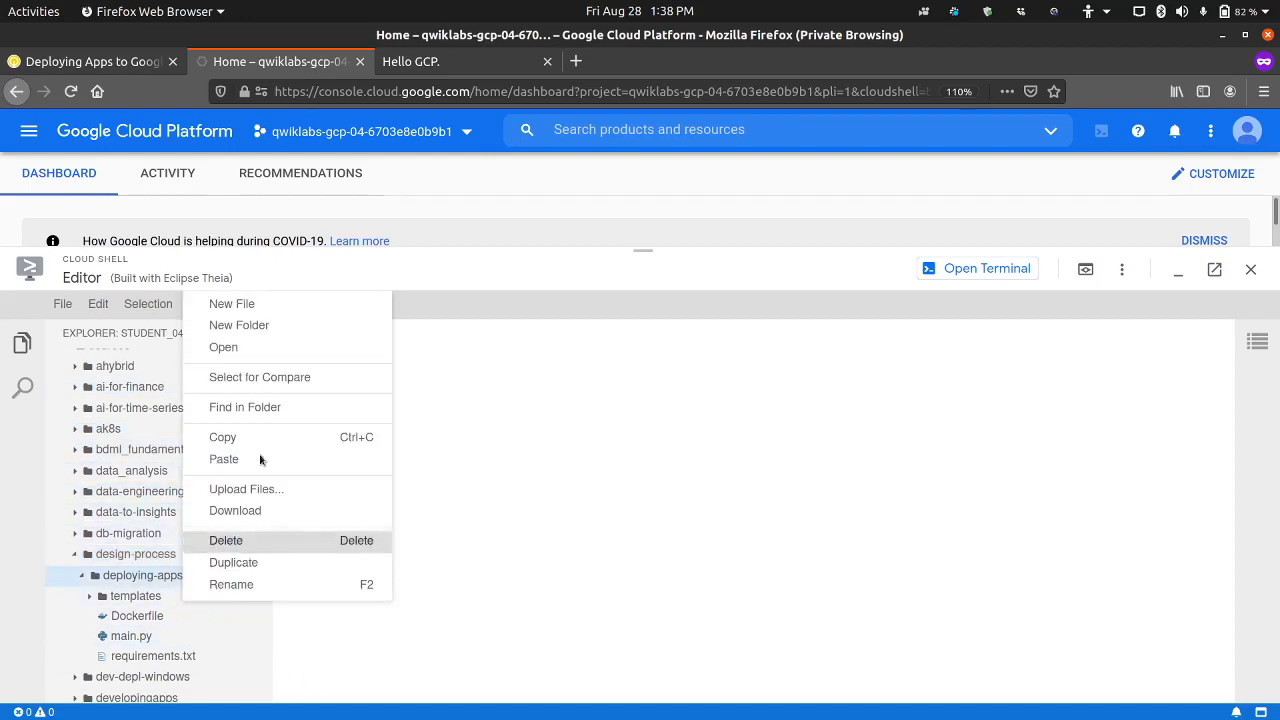
{"action": "left_click", "coordinate": [256, 306]}
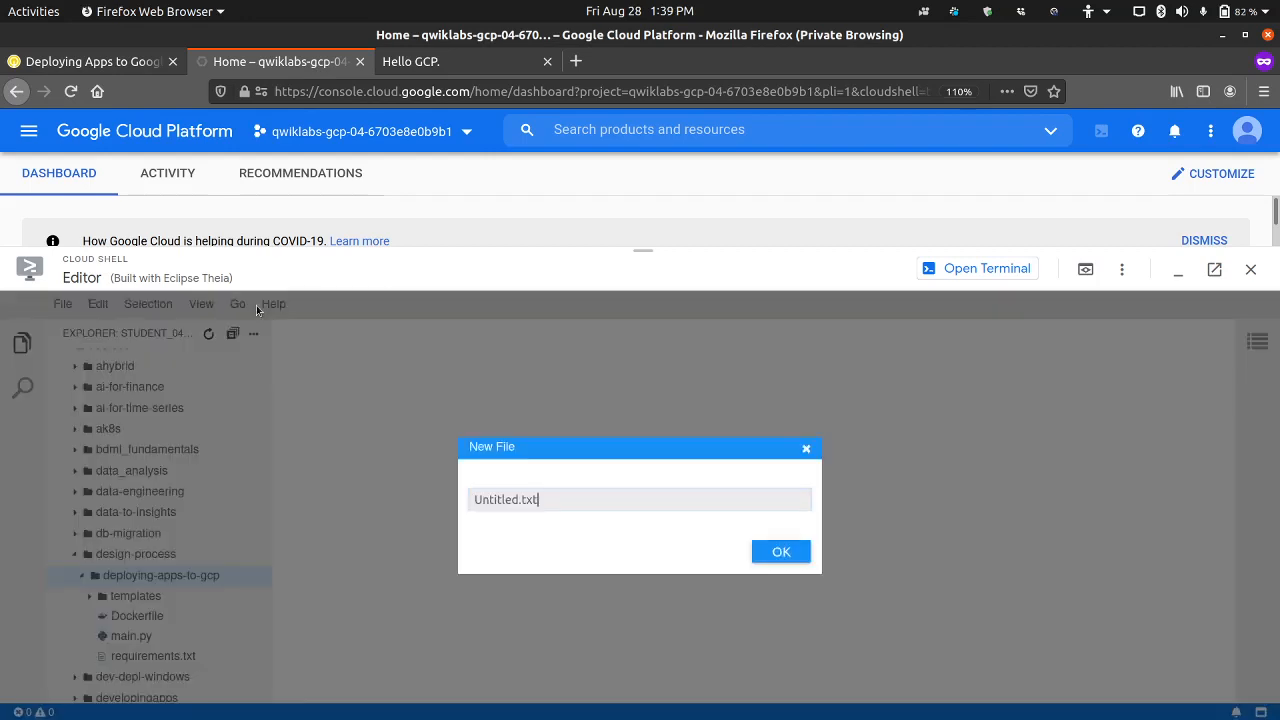
{"action": "key", "text": "BackSpace"}
{"action": "key", "text": "BackSpace"}
{"action": "key", "text": "BackSpace"}
{"action": "key", "text": "BackSpace"}
{"action": "key", "text": "BackSpace"}
{"action": "key", "text": "BackSpace"}
{"action": "key", "text": "BackSpace"}
{"action": "key", "text": "BackSpace"}
{"action": "key", "text": "BackSpace"}
{"action": "key", "text": "BackSpace"}
{"action": "key", "text": "BackSpace"}
{"action": "type", "text": "app.yam"}
{"action": "key", "text": "Return"}
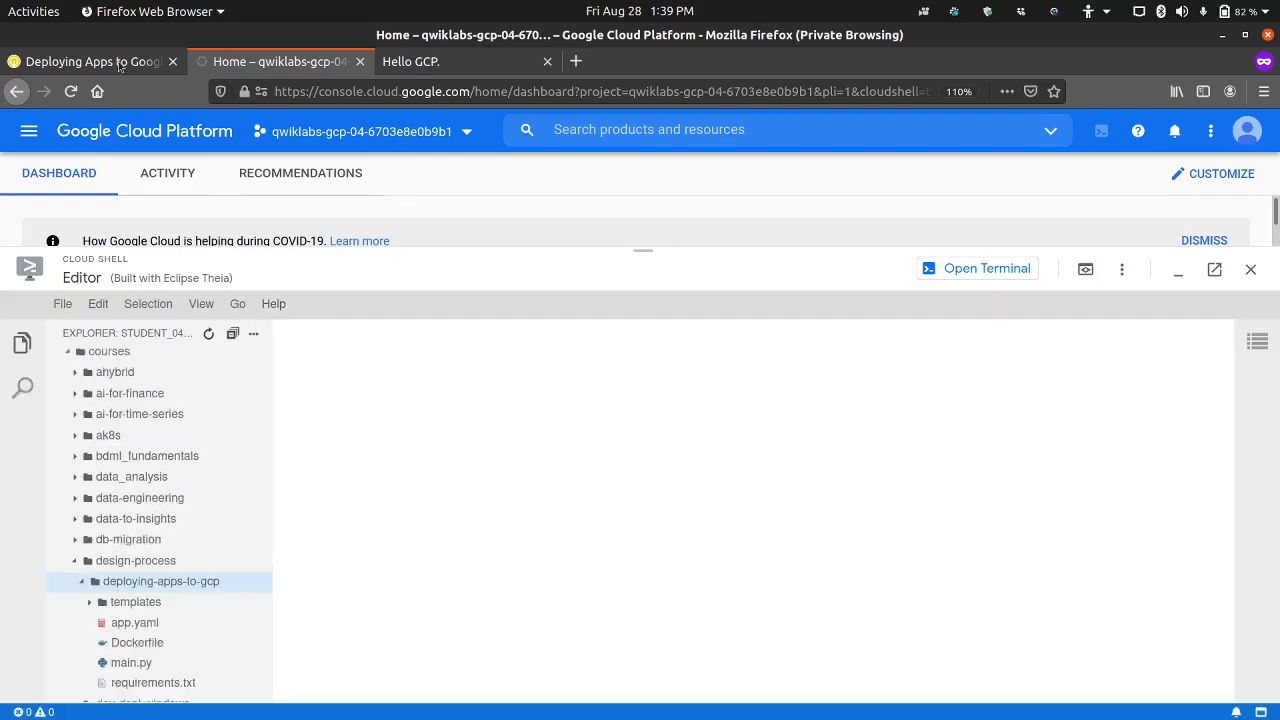
Step: Copy the code from step 4 of the lab and paste runtime: python37 into app.yaml, followed by a new line
{"action": "left_click", "coordinate": [95, 62]}
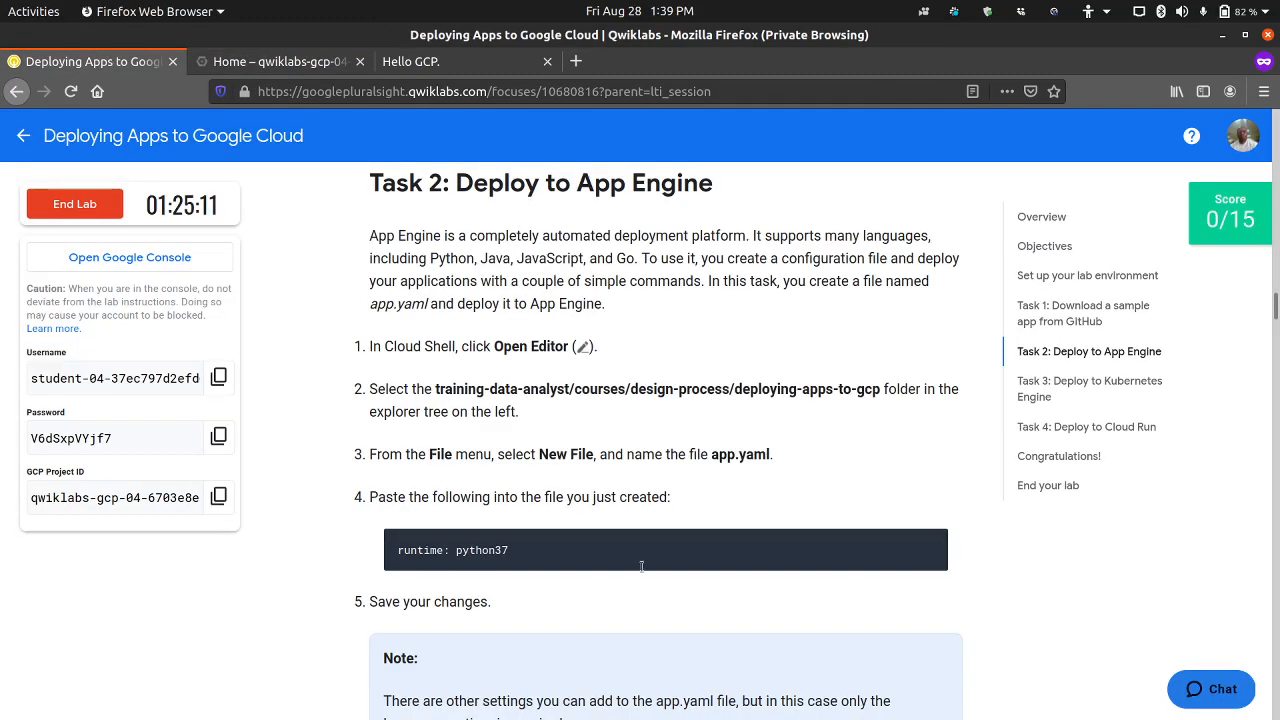
{"action": "left_click", "coordinate": [931, 545]}
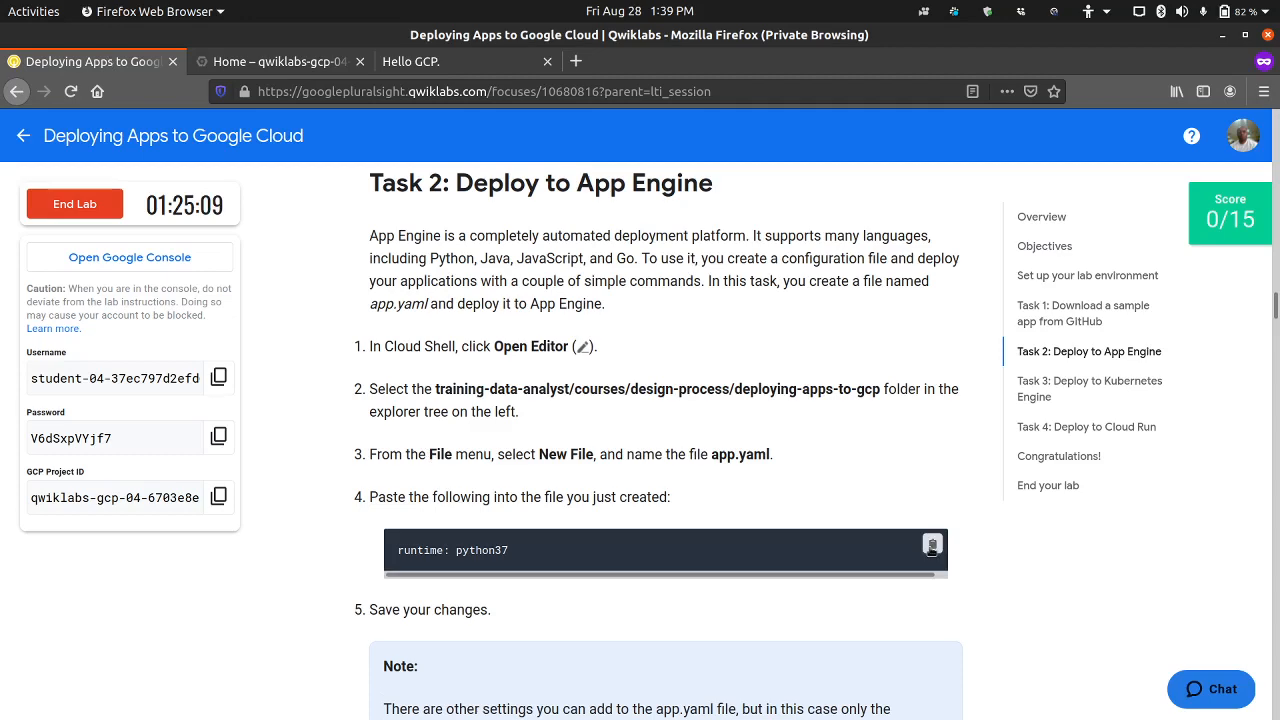
{"action": "left_click", "coordinate": [329, 66]}
{"action": "key", "text": "ctrl+v"}
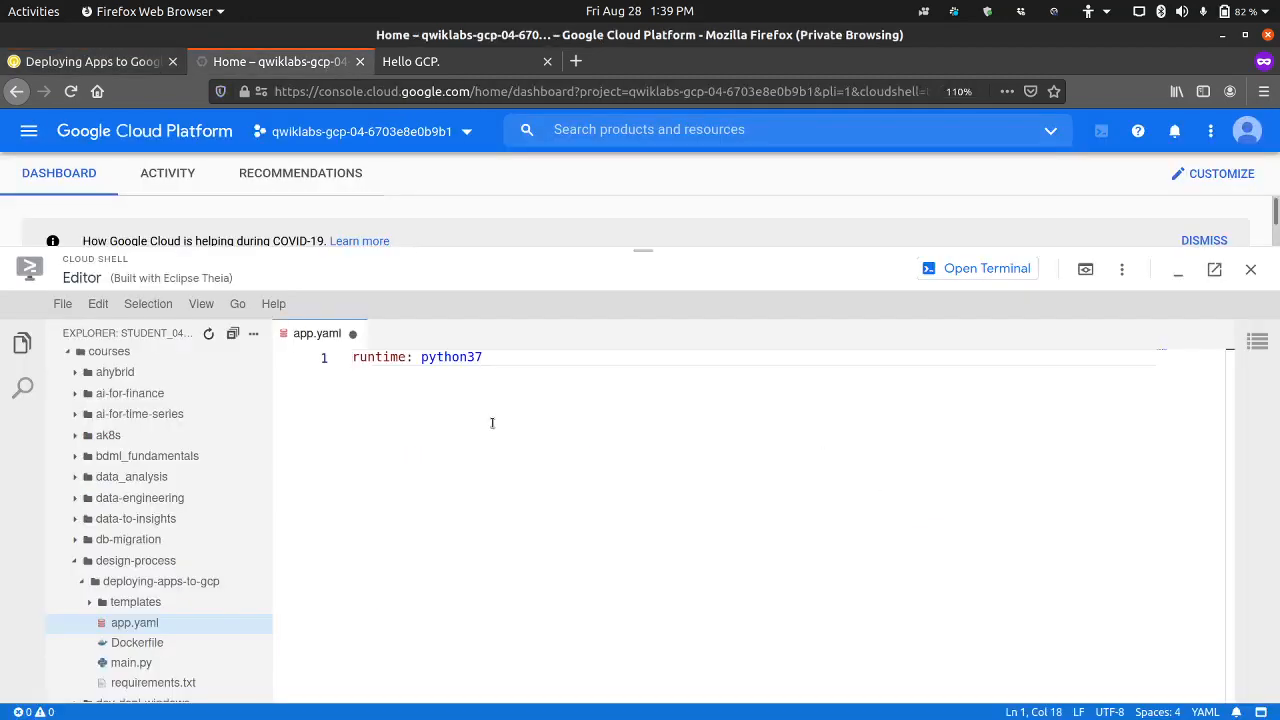
{"action": "key", "text": "Return"}
Step: Check the lab steps that follow the paste and save the changes to app.yaml
{"action": "left_click", "coordinate": [90, 61]}
{"action": "scroll", "coordinate": [327, 459], "scroll_direction": "down", "scroll_amount": 1}
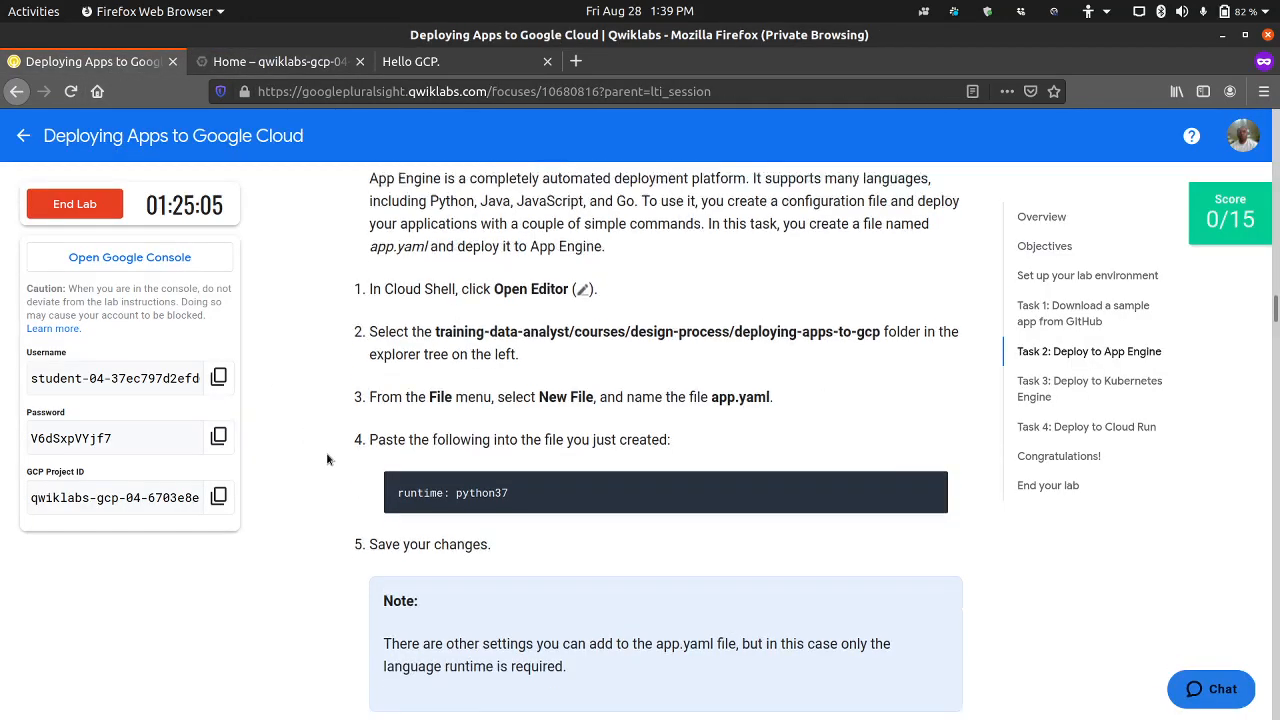
{"action": "scroll", "coordinate": [327, 459], "scroll_direction": "down", "scroll_amount": 5}
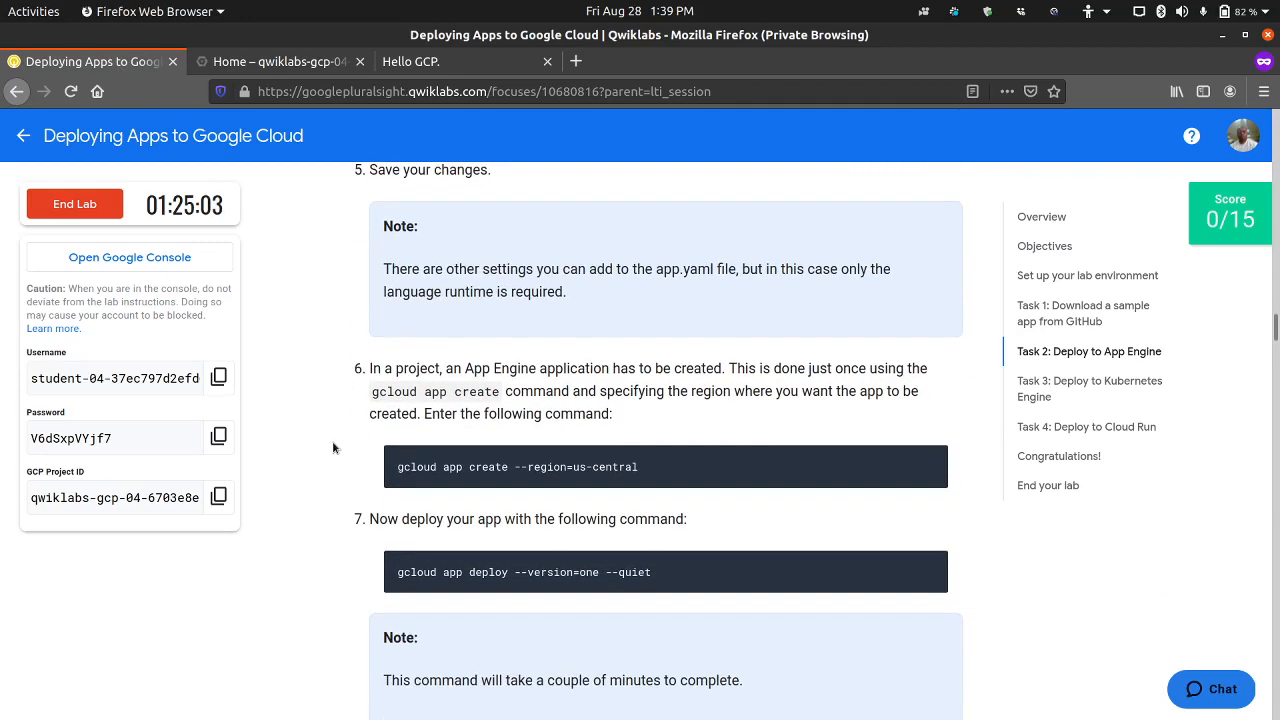
{"action": "scroll", "coordinate": [404, 400], "scroll_direction": "up", "scroll_amount": 1}
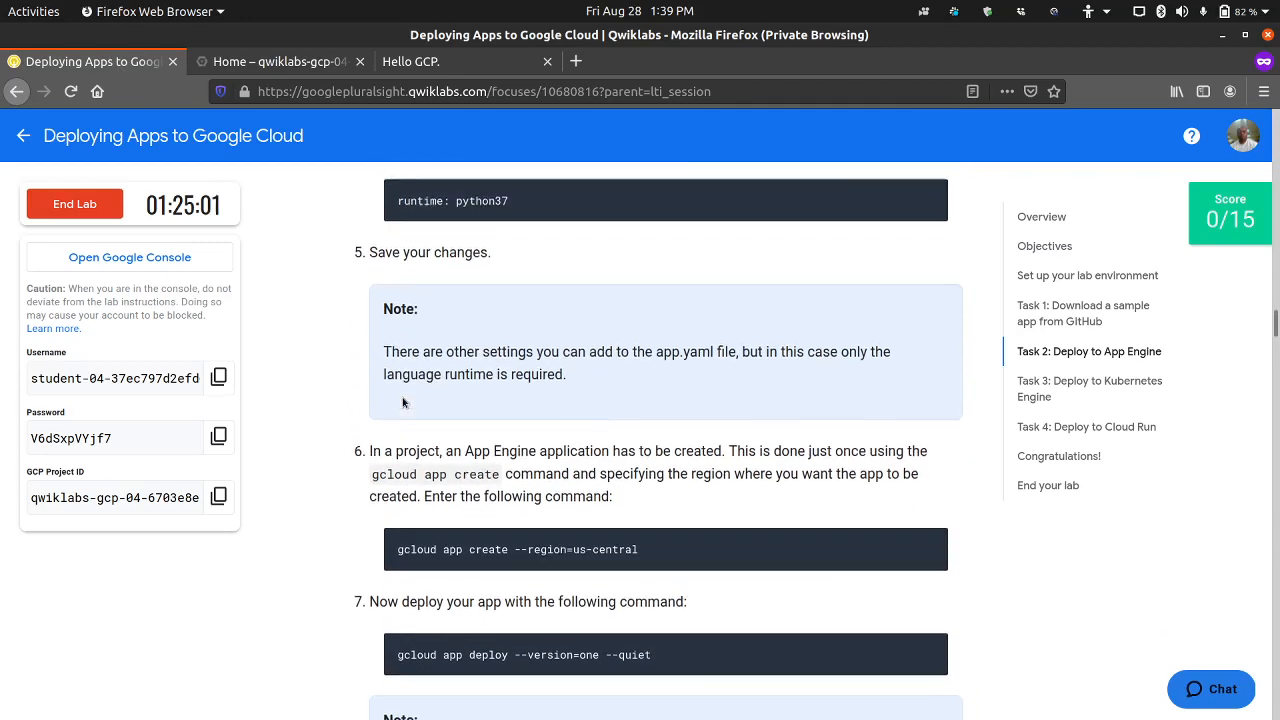
{"action": "scroll", "coordinate": [404, 400], "scroll_direction": "up", "scroll_amount": 2}
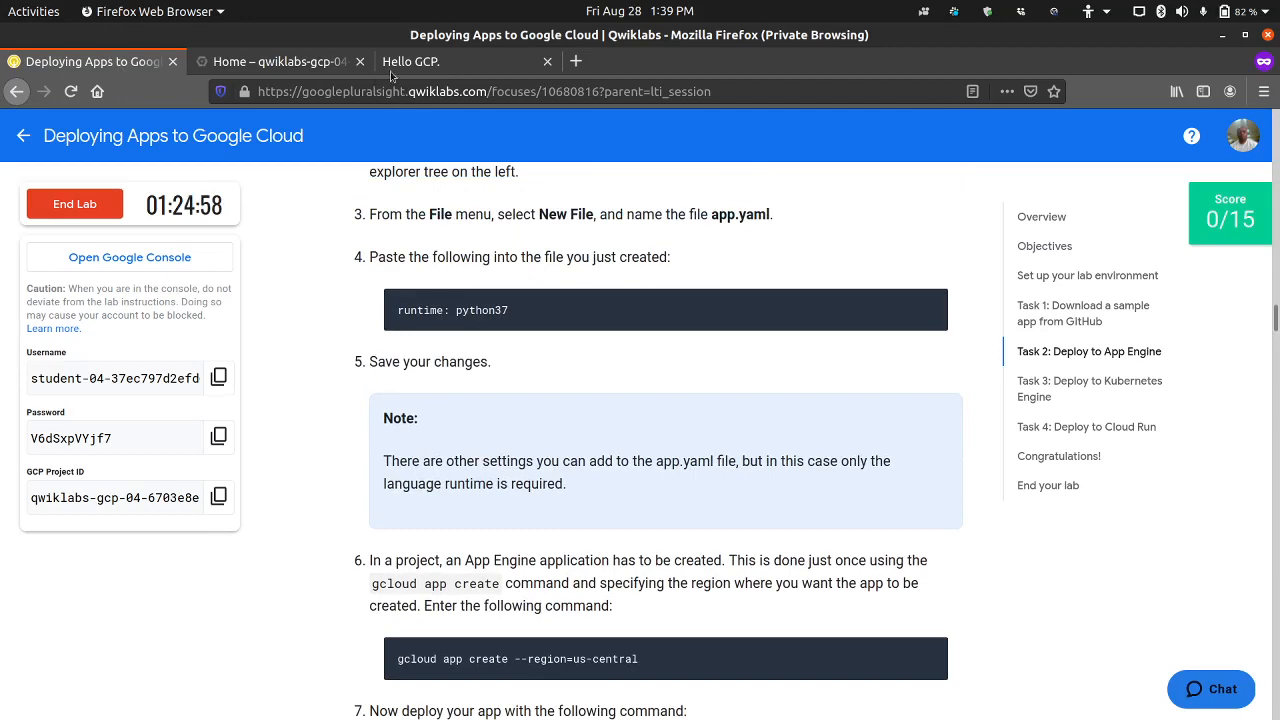
{"action": "left_click", "coordinate": [275, 61]}
{"action": "left_click", "coordinate": [58, 305]}
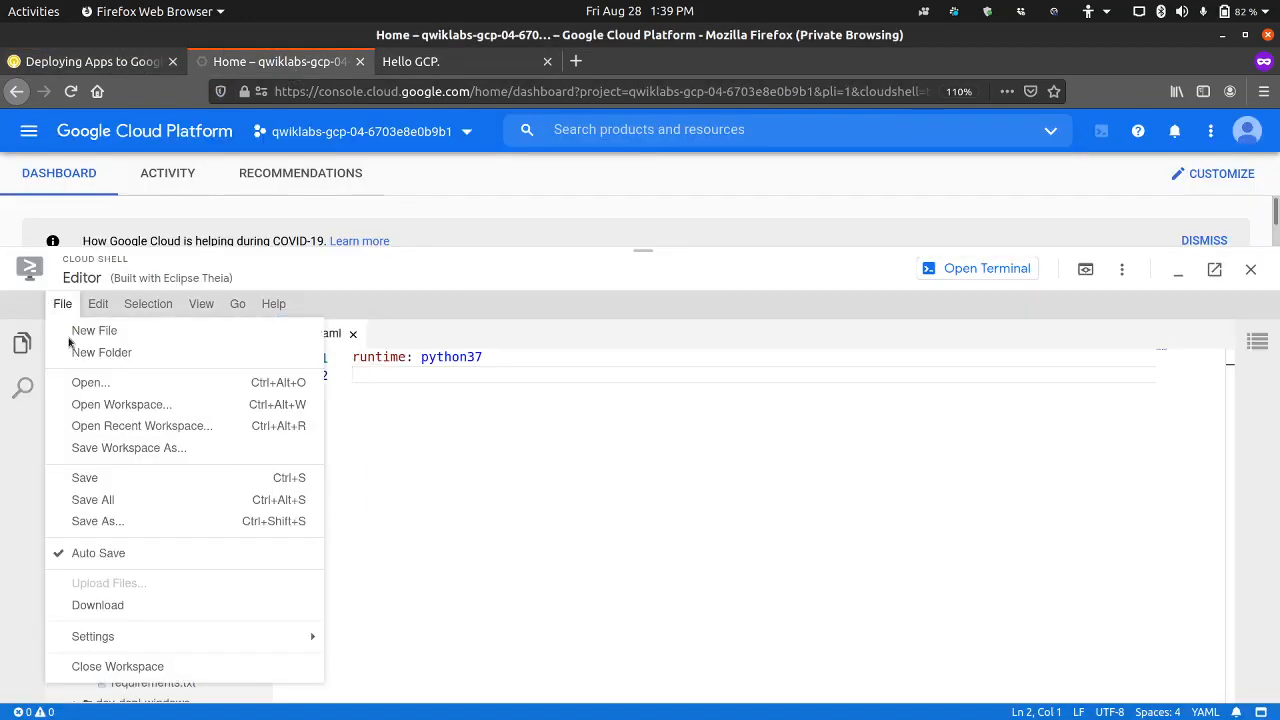
{"action": "left_click", "coordinate": [105, 479]}
{"action": "left_click", "coordinate": [64, 305]}
{"action": "left_click", "coordinate": [116, 499]}
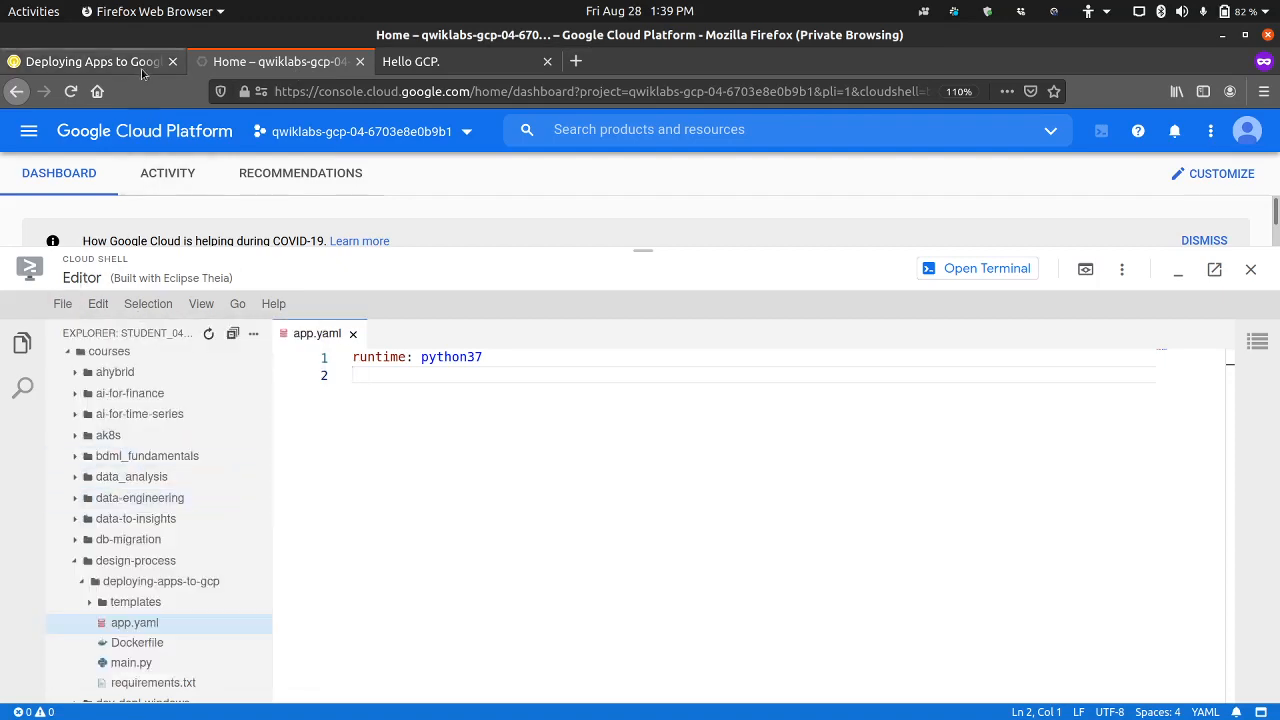
Step: Review the lab's app.yaml content, the note on its settings, and the step about creating the App Engine application
{"action": "left_click", "coordinate": [95, 61]}
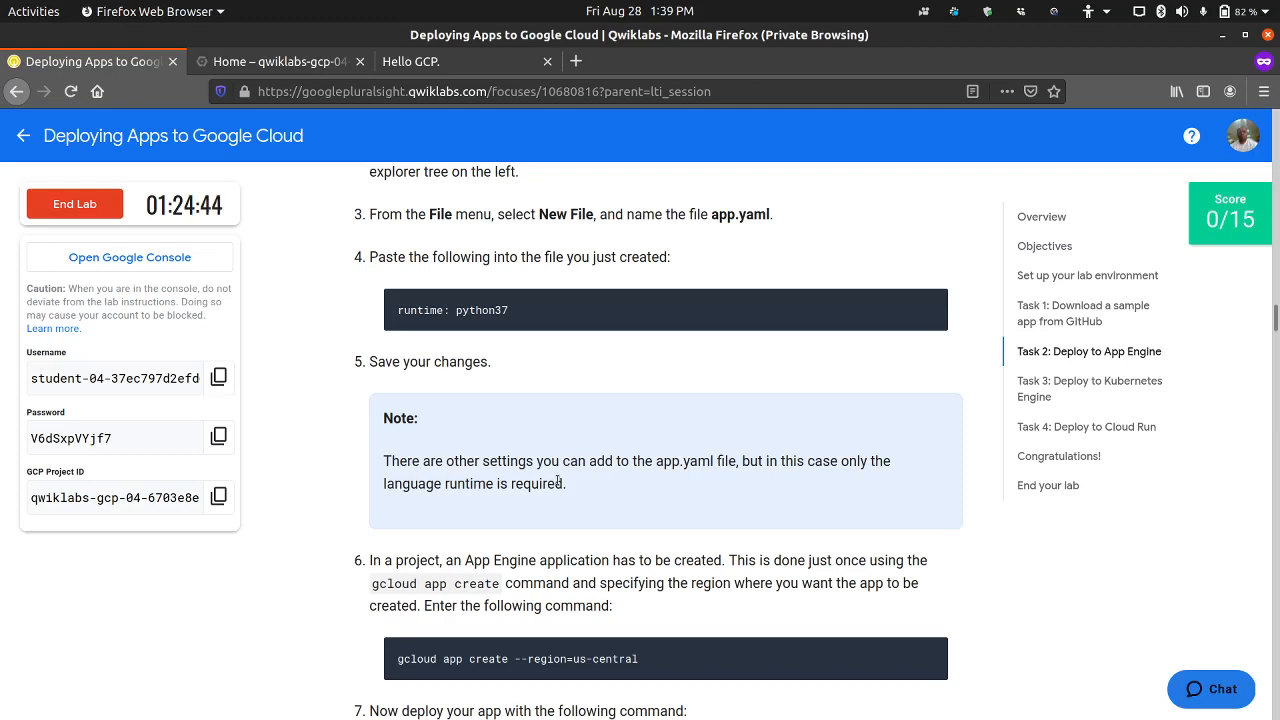
{"action": "scroll", "coordinate": [590, 484], "scroll_direction": "down", "scroll_amount": 2}
{"action": "scroll", "coordinate": [572, 464], "scroll_direction": "down", "scroll_amount": 2}
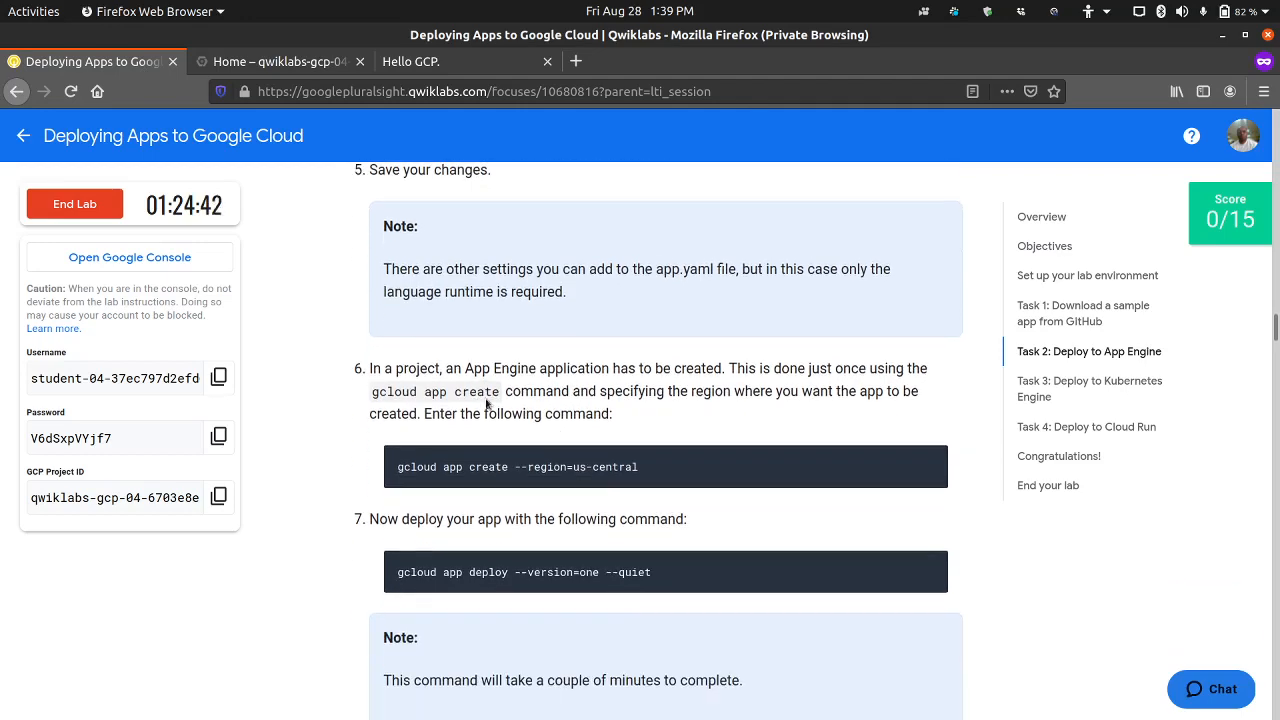
{"action": "scroll", "coordinate": [450, 365], "scroll_direction": "up", "scroll_amount": 6}
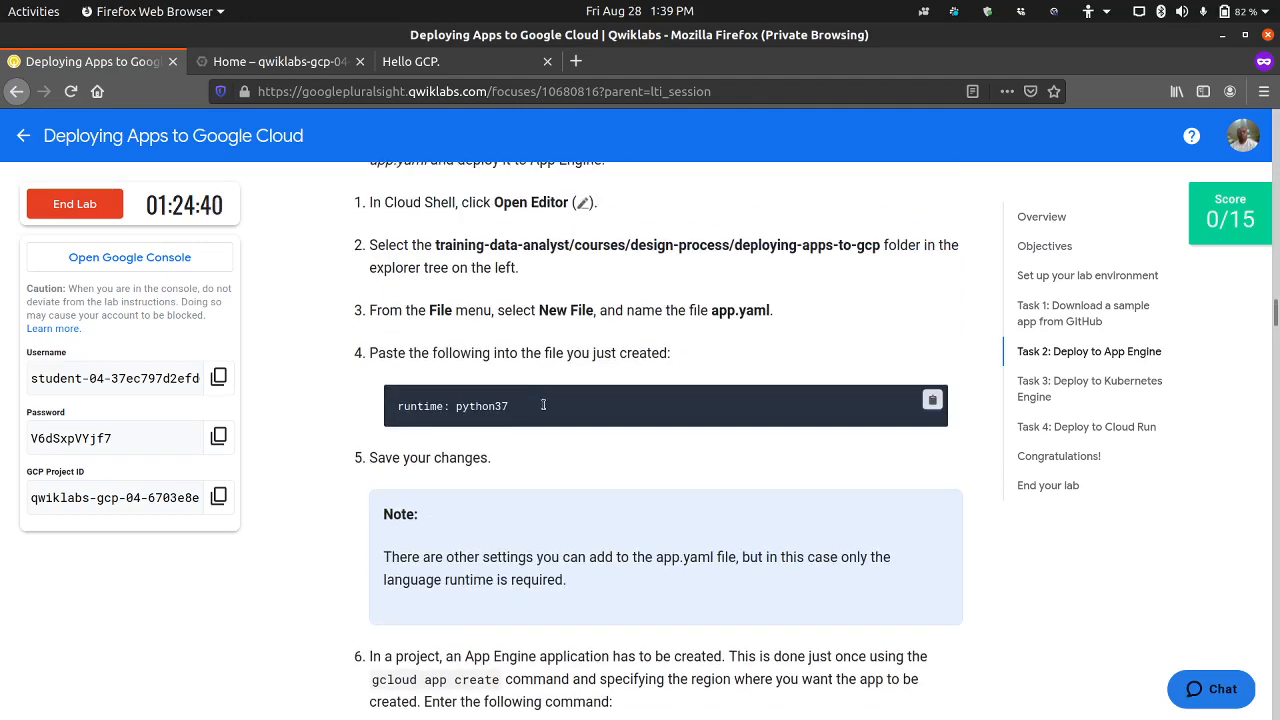
{"action": "left_click_drag", "start_coordinate": [540, 405], "coordinate": [386, 404]}
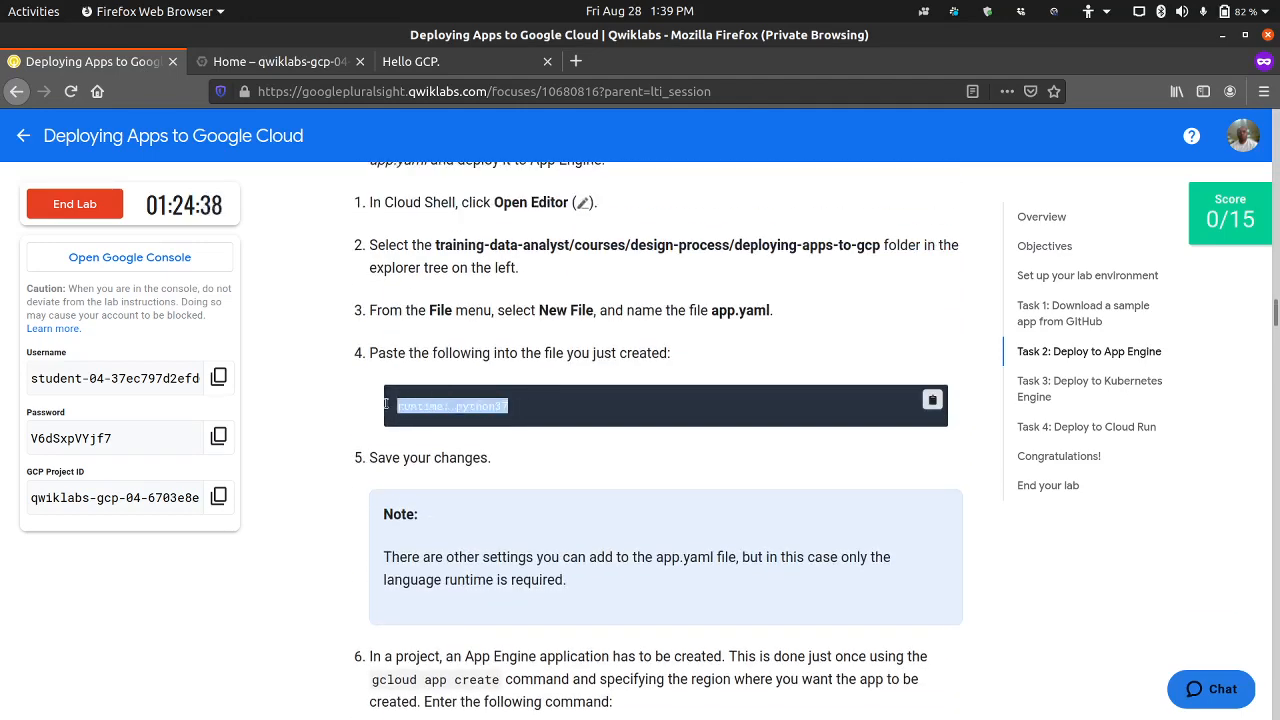
{"action": "left_click", "coordinate": [329, 437]}
{"action": "scroll", "coordinate": [328, 438], "scroll_direction": "down", "scroll_amount": 2}
{"action": "scroll", "coordinate": [326, 438], "scroll_direction": "down", "scroll_amount": 3}
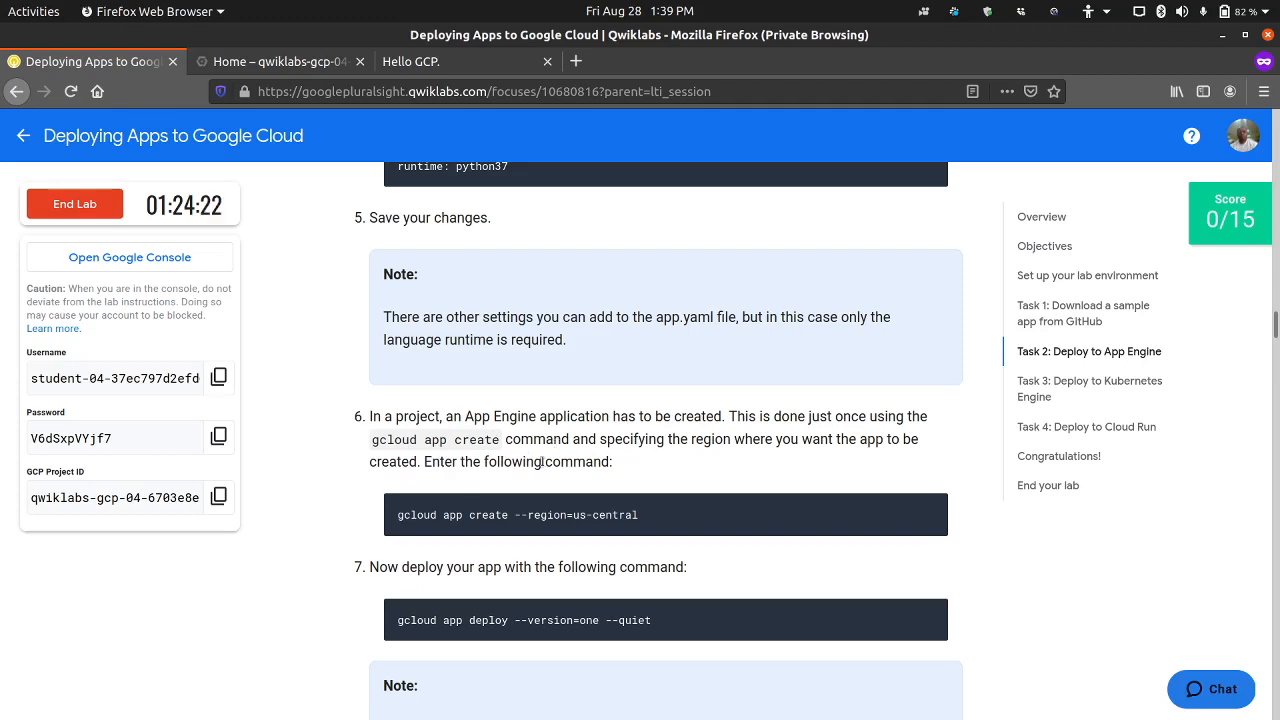
Step: Copy gcloud app create --region=us-central from step 6 of the lab and run it in the Cloud Shell terminal
{"action": "scroll", "coordinate": [458, 477], "scroll_direction": "down", "scroll_amount": 1}
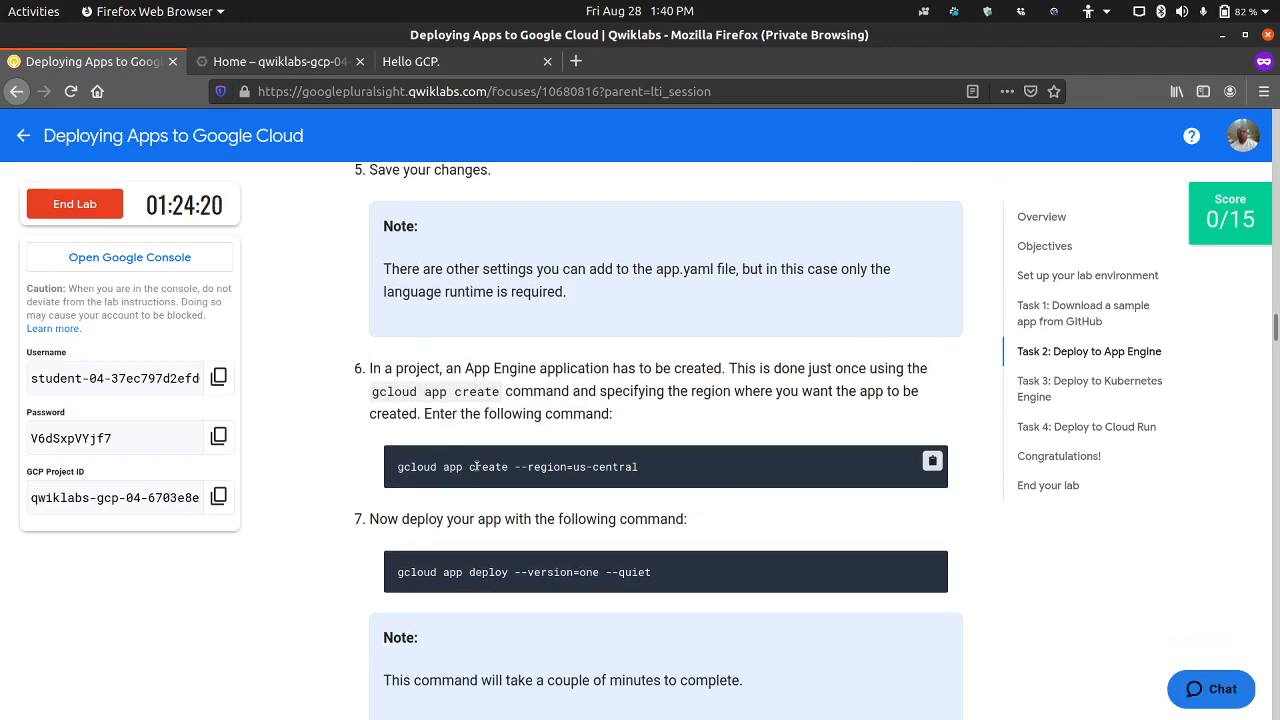
{"action": "left_click", "coordinate": [932, 461]}
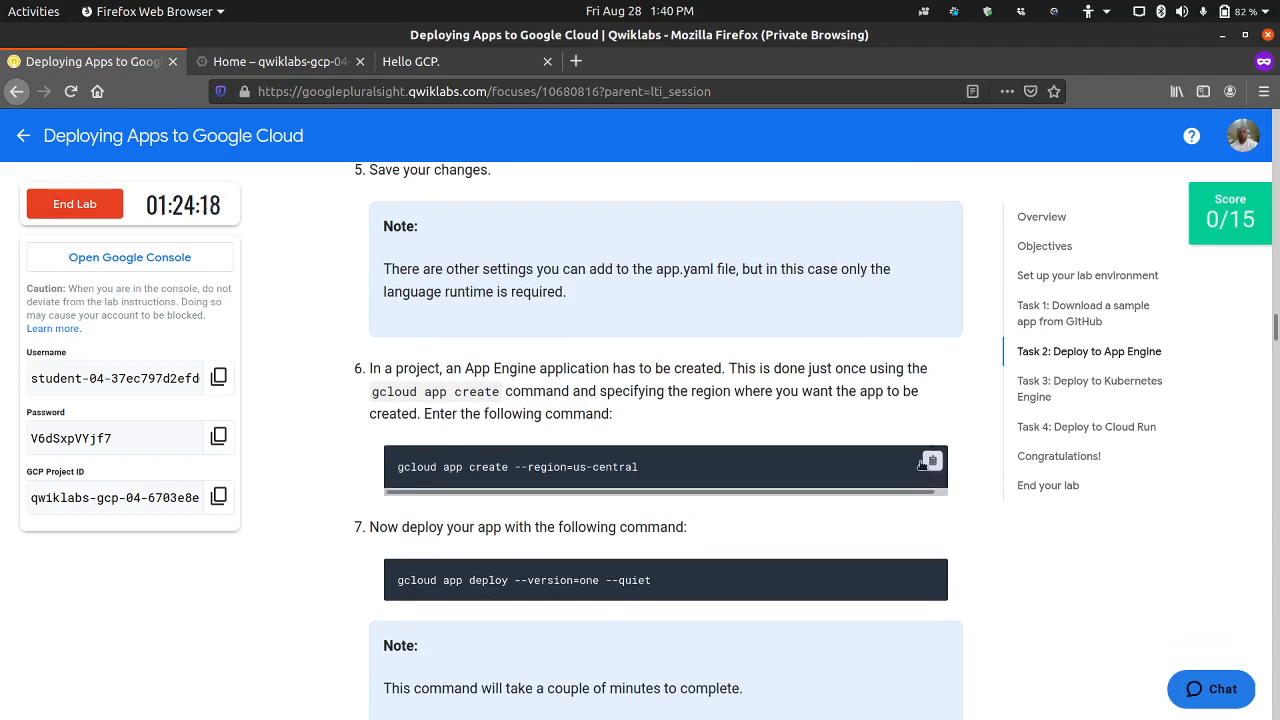
{"action": "left_click", "coordinate": [226, 60]}
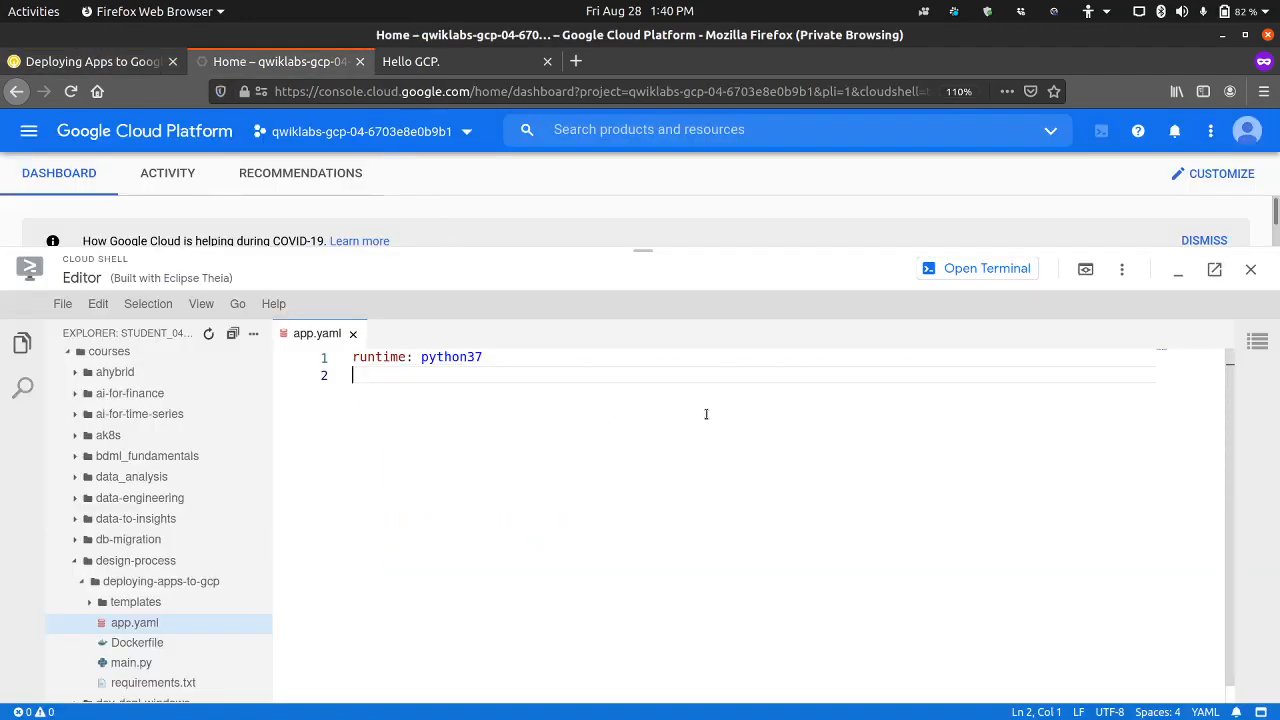
{"action": "left_click", "coordinate": [985, 268]}
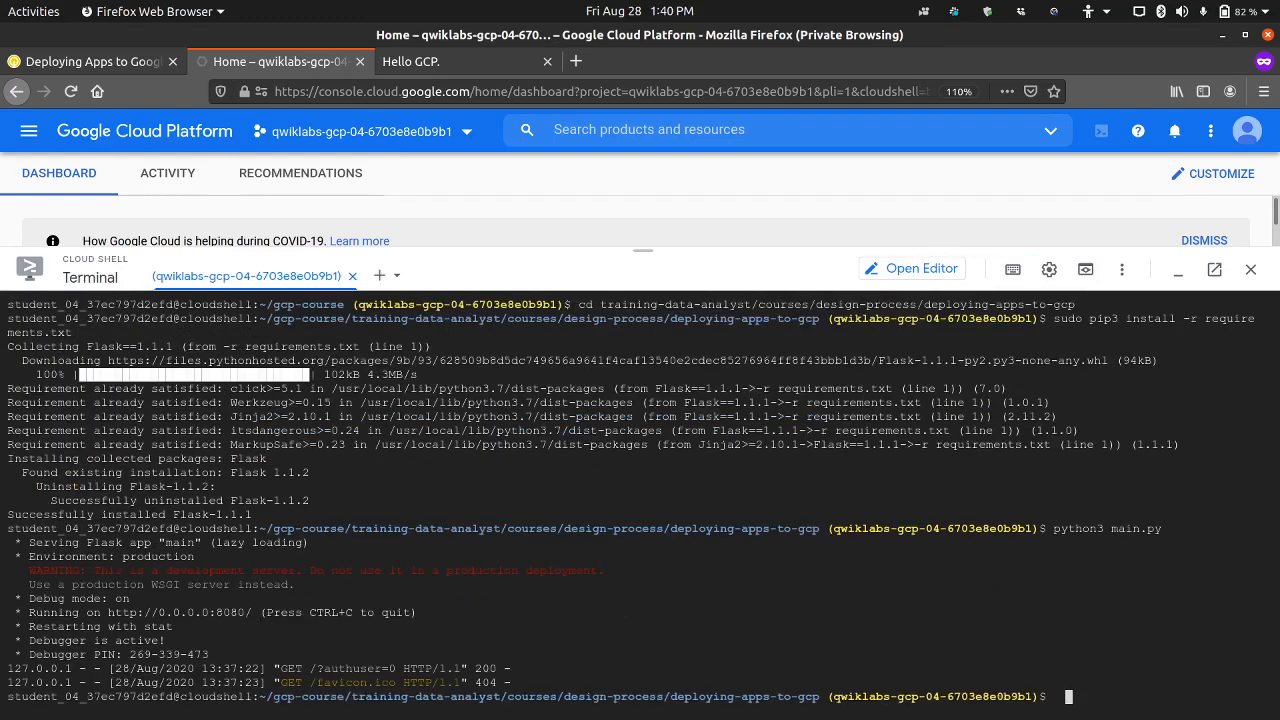
{"action": "key", "text": "ctrl+v"}
{"action": "key", "text": "Return"}
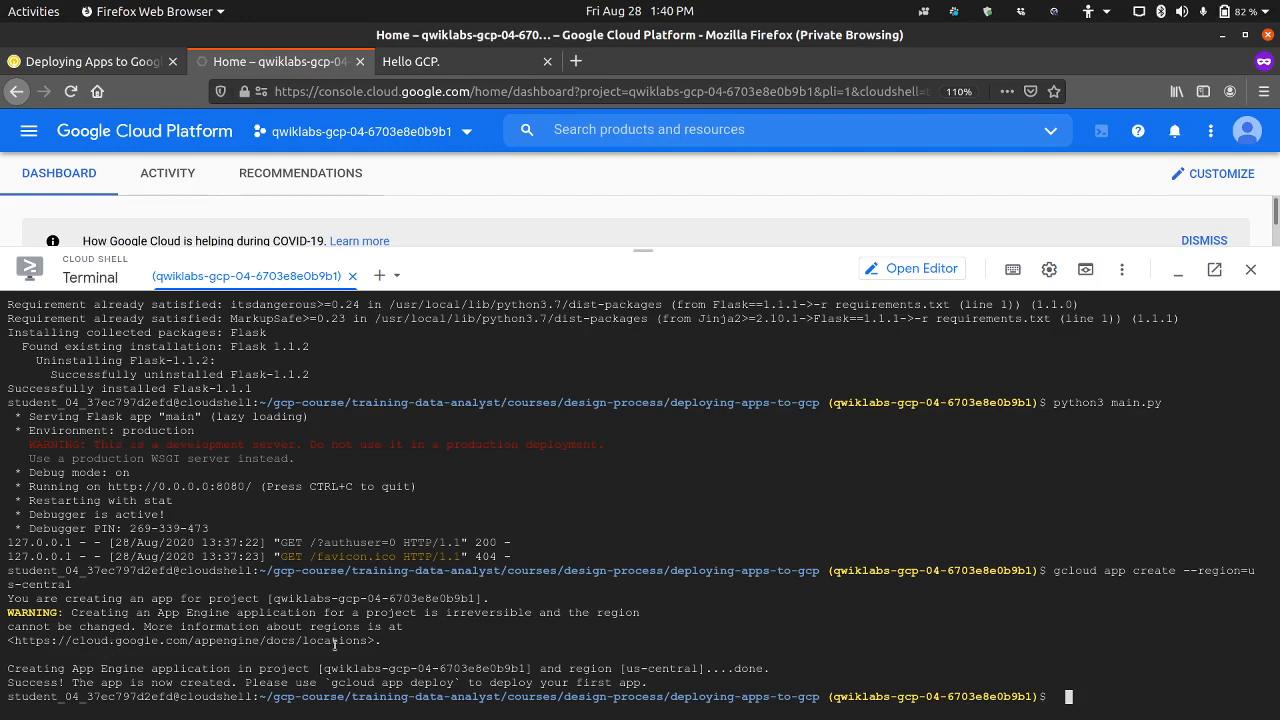
Step: Copy gcloud app deploy --version=one --quiet from step 7 of the lab and run it in the Cloud Shell terminal
{"action": "left_click", "coordinate": [117, 63]}
{"action": "scroll", "coordinate": [519, 441], "scroll_direction": "down", "scroll_amount": 3}
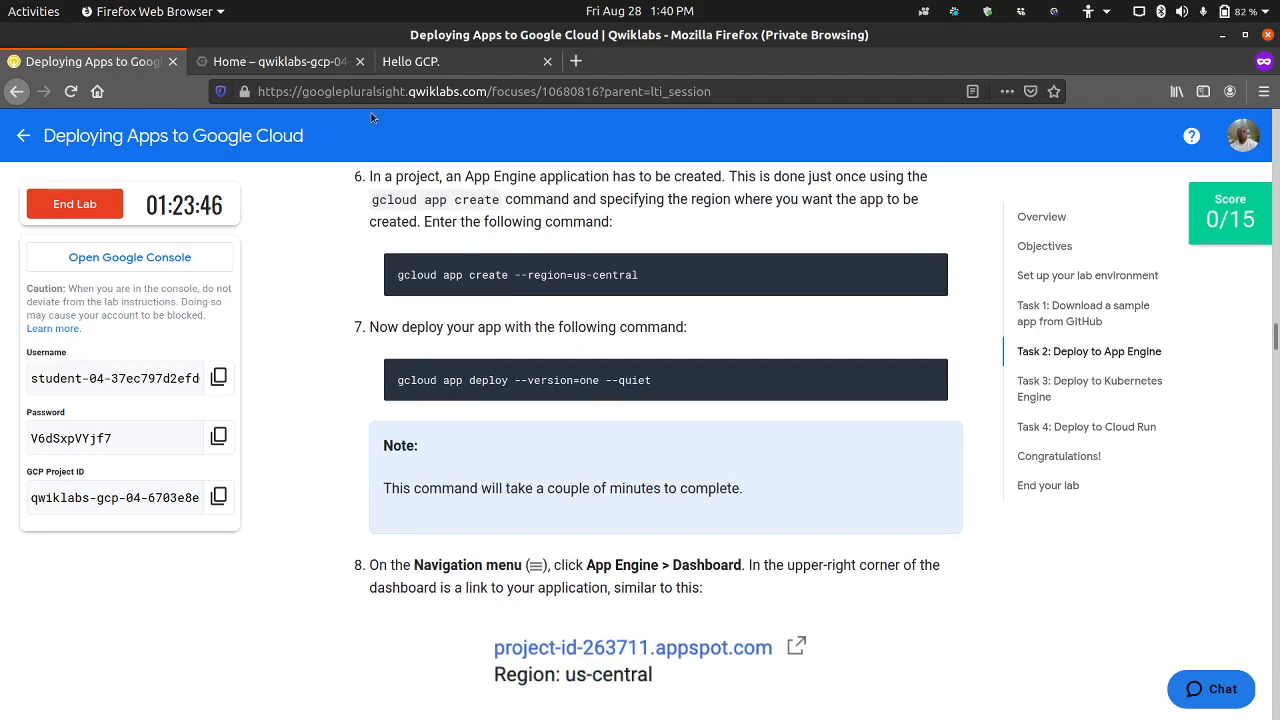
{"action": "left_click", "coordinate": [322, 66]}
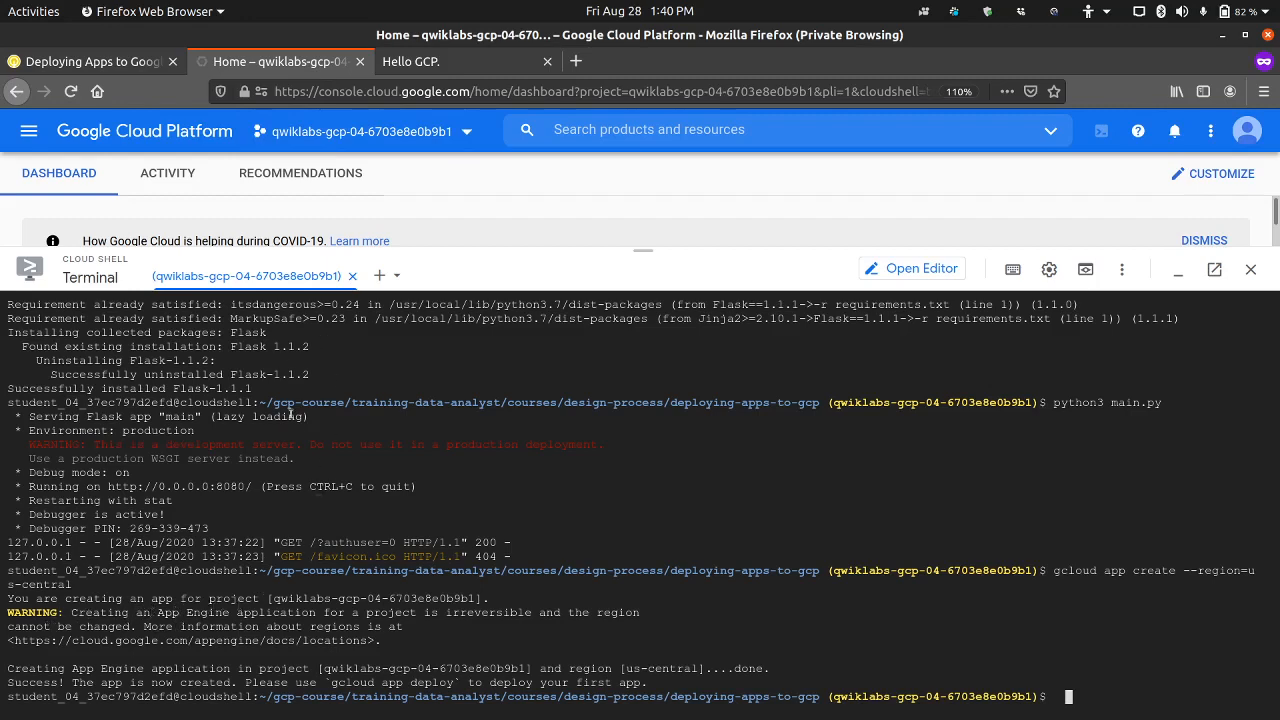
{"action": "left_click", "coordinate": [134, 66]}
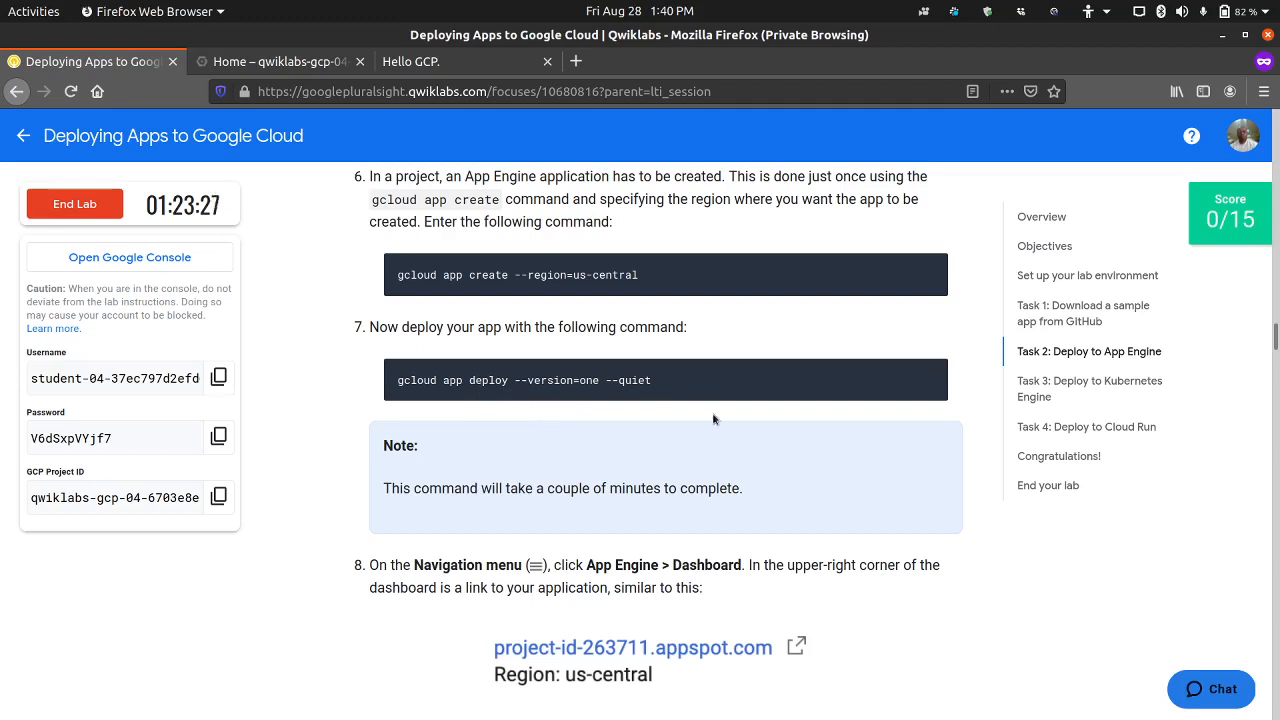
{"action": "left_click", "coordinate": [935, 380]}
{"action": "left_click", "coordinate": [265, 63]}
{"action": "left_click_drag", "start_coordinate": [555, 566], "coordinate": [550, 559]}
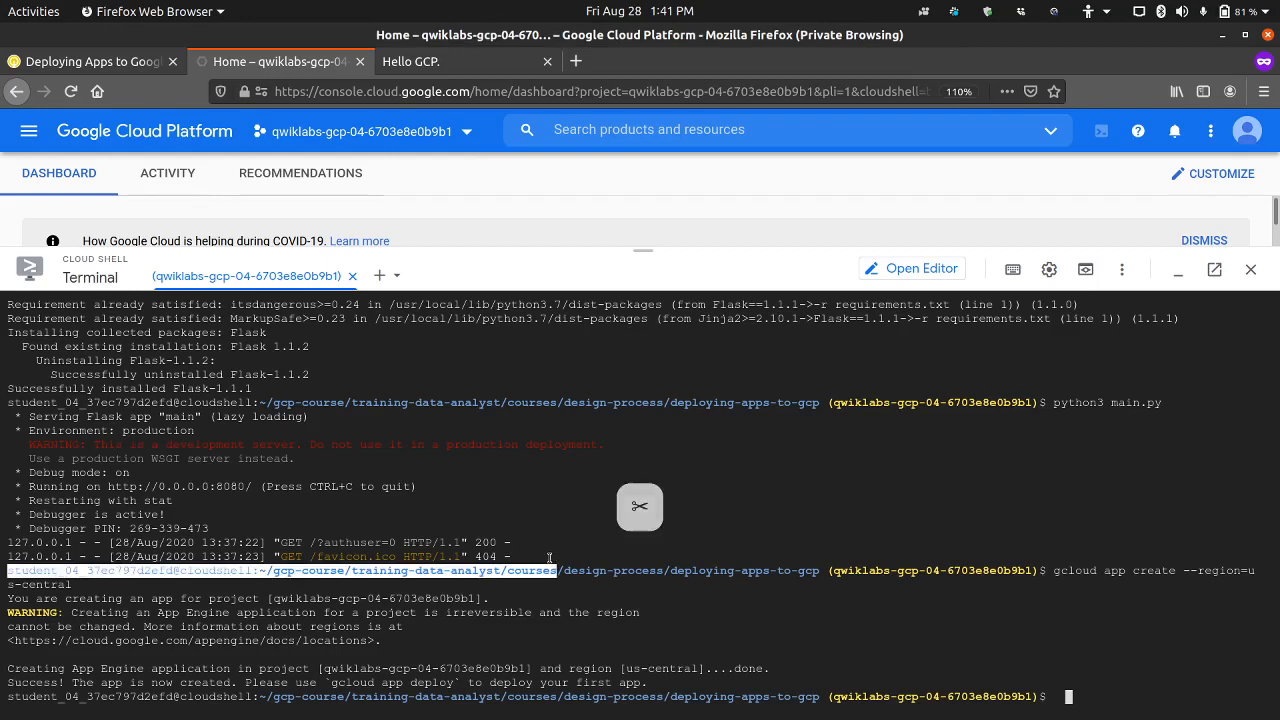
{"action": "left_click", "coordinate": [445, 350]}
{"action": "left_click", "coordinate": [104, 65]}
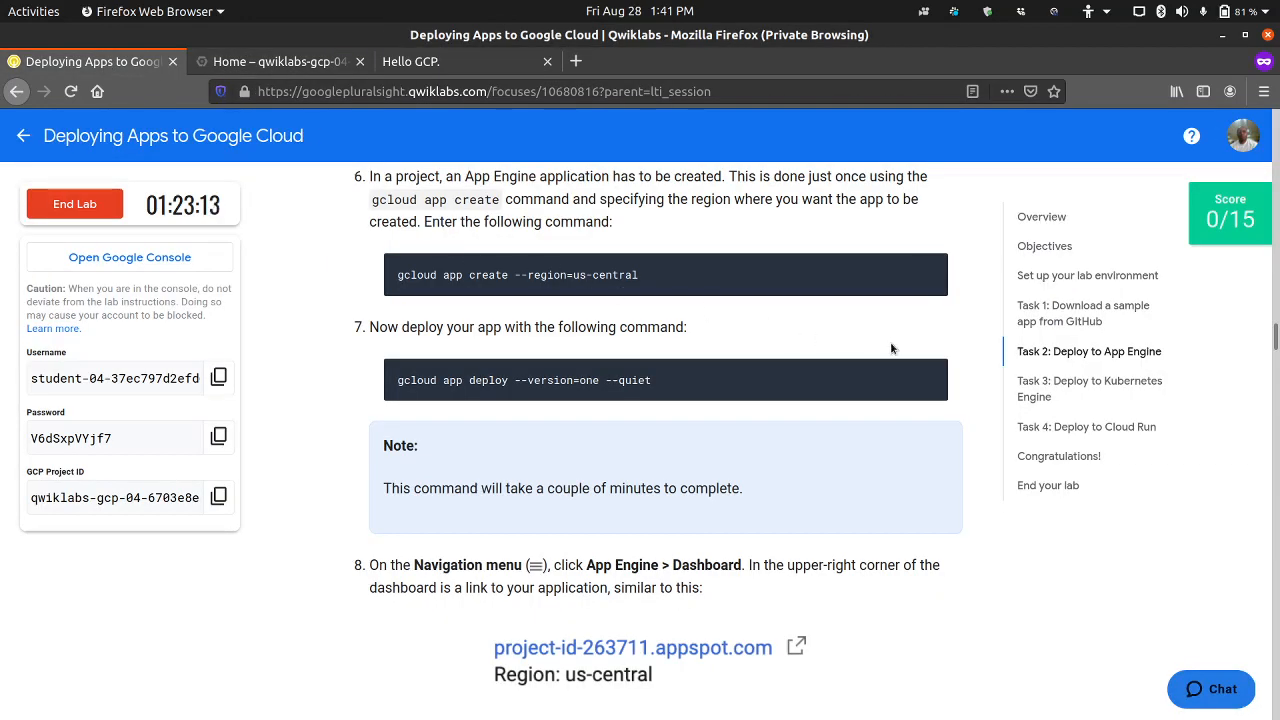
{"action": "left_click", "coordinate": [929, 371]}
{"action": "left_click", "coordinate": [272, 61]}
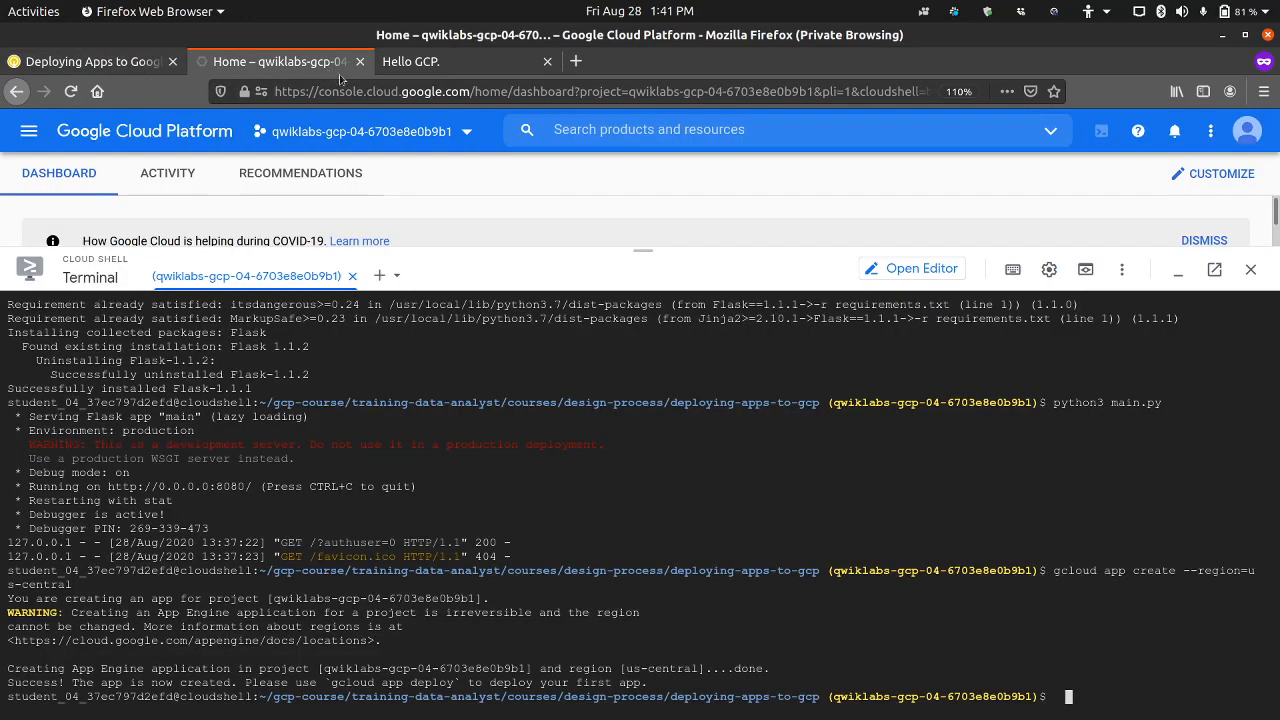
{"action": "key", "text": "ctrl+v"}
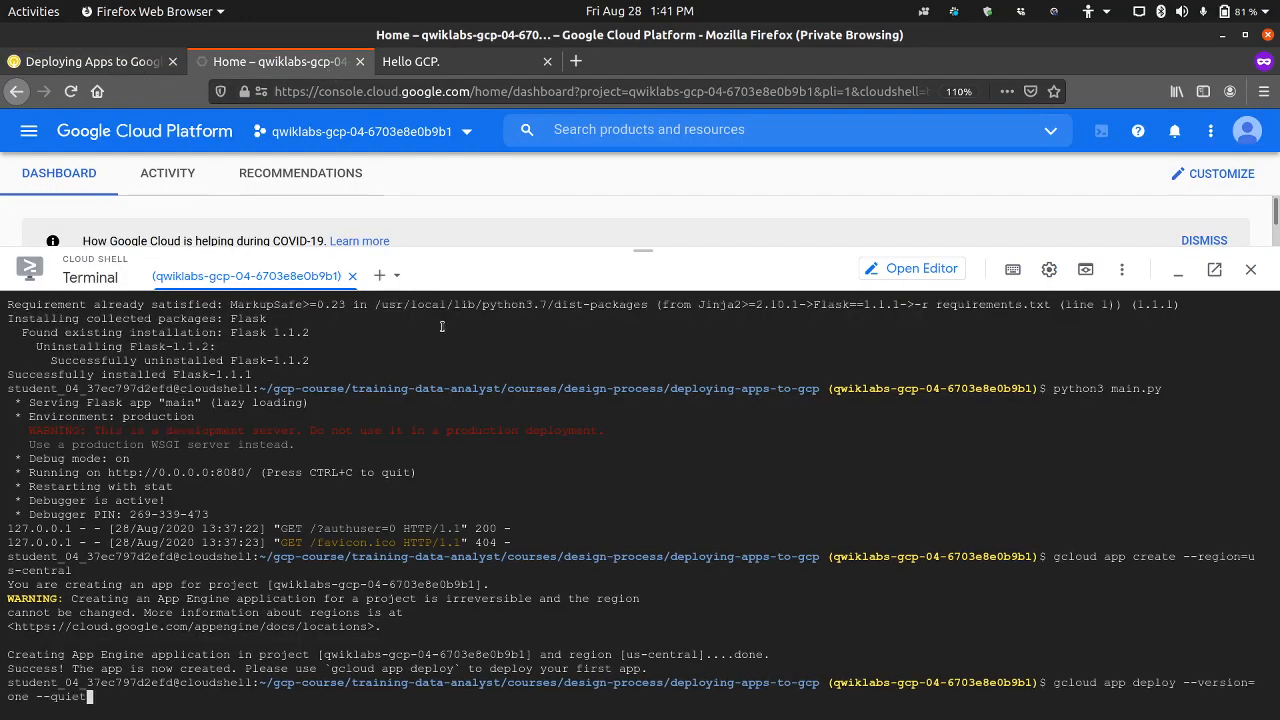
{"action": "key", "text": "Return"}
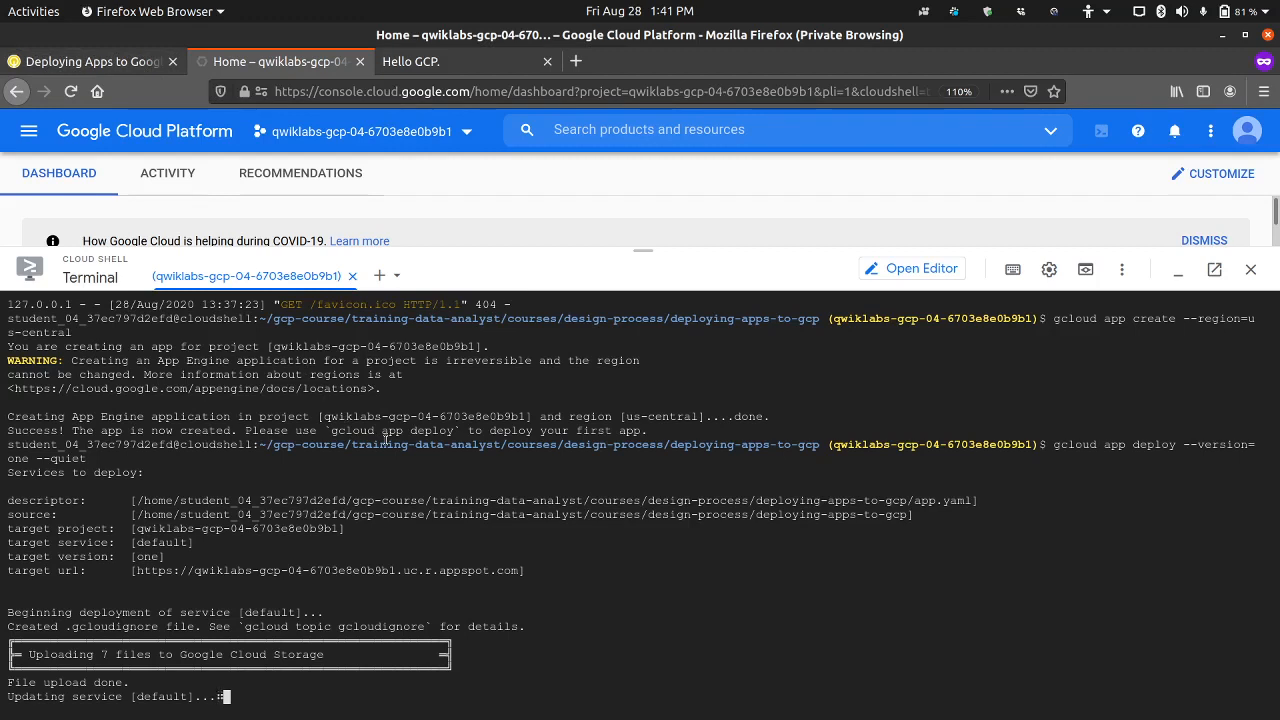
Step: Read step 8 of the lab, minimize Cloud Shell and open the App Engine dashboard in the Google Cloud console
{"action": "left_click", "coordinate": [128, 64]}
{"action": "scroll", "coordinate": [638, 388], "scroll_direction": "up", "scroll_amount": 5}
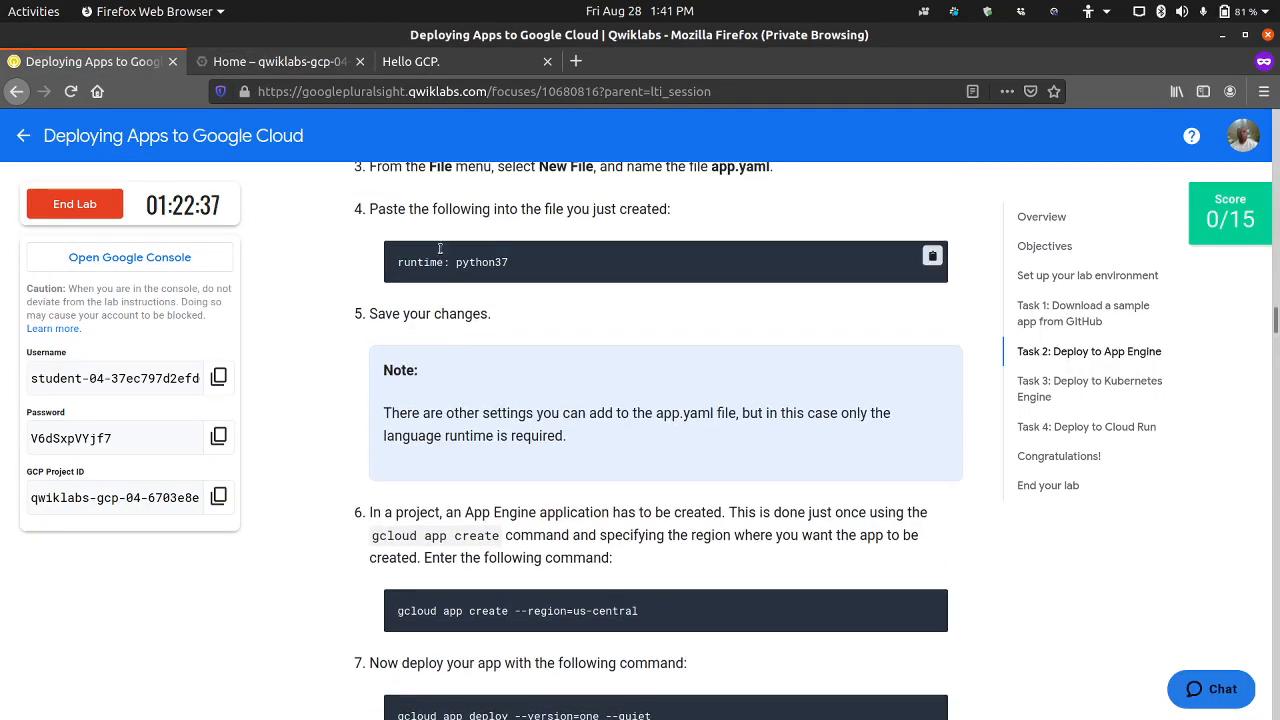
{"action": "scroll", "coordinate": [516, 363], "scroll_direction": "down", "scroll_amount": 7}
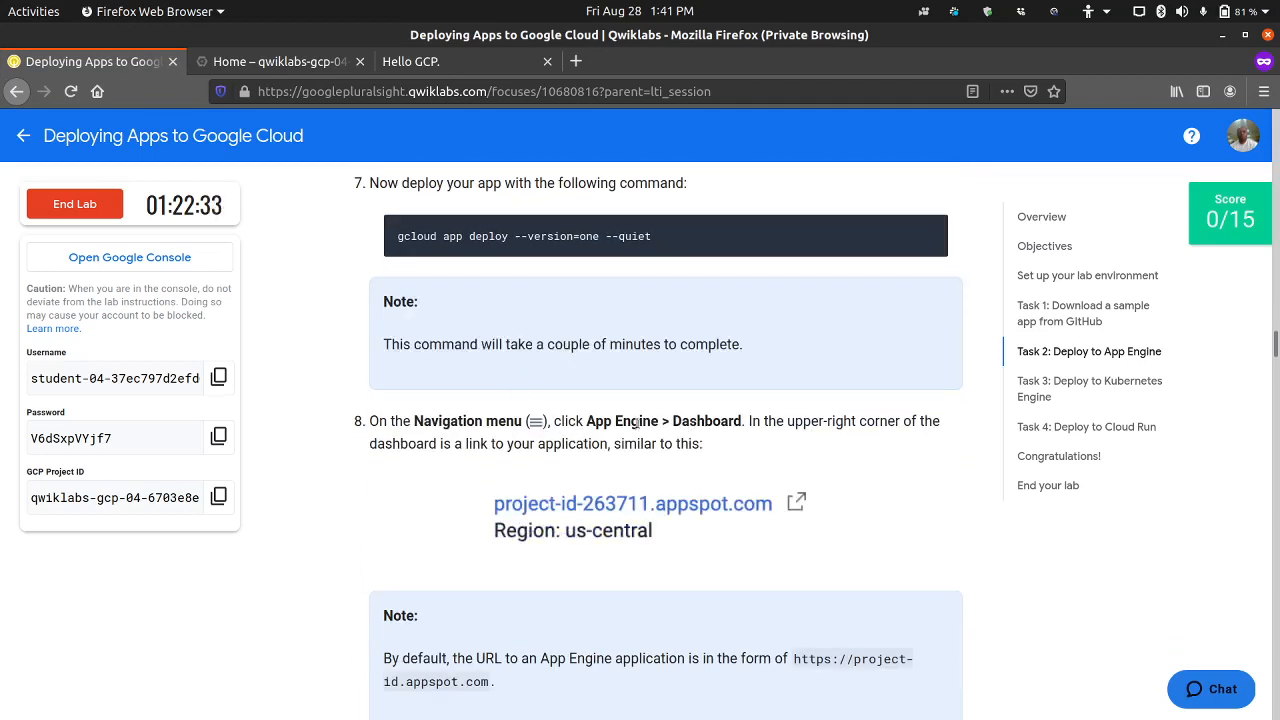
{"action": "left_click", "coordinate": [328, 68]}
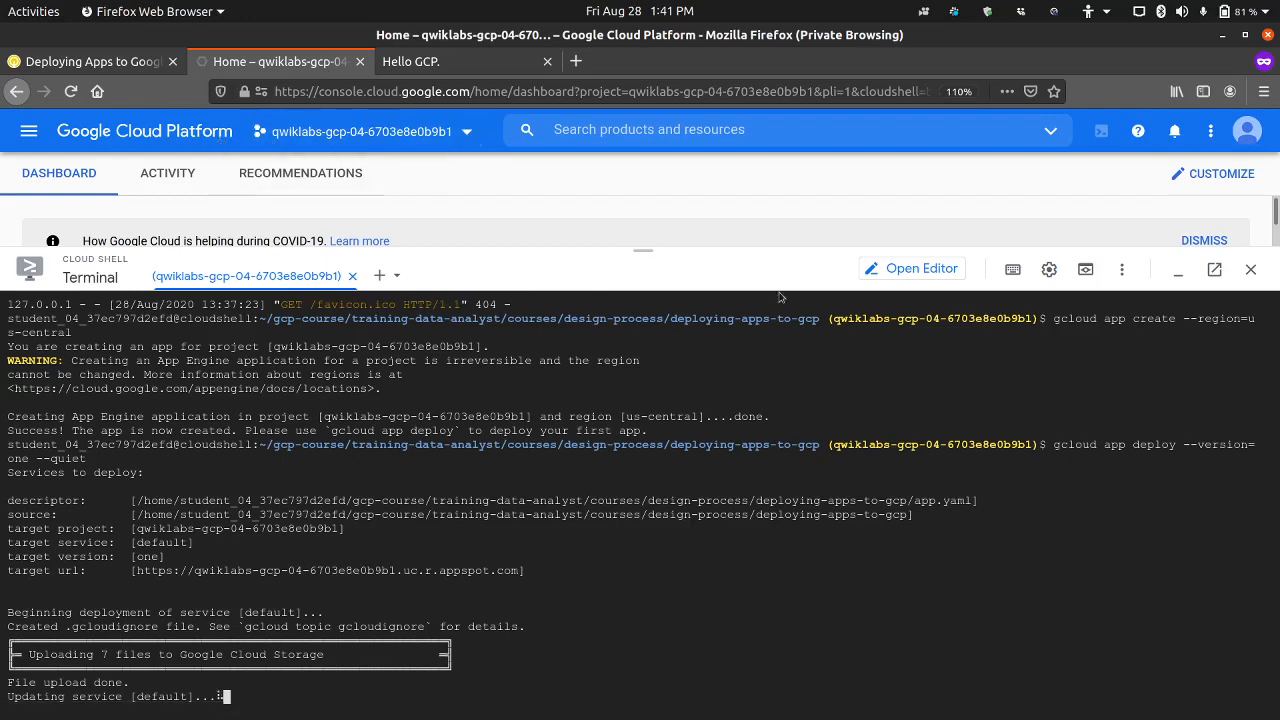
{"action": "left_click", "coordinate": [1178, 269]}
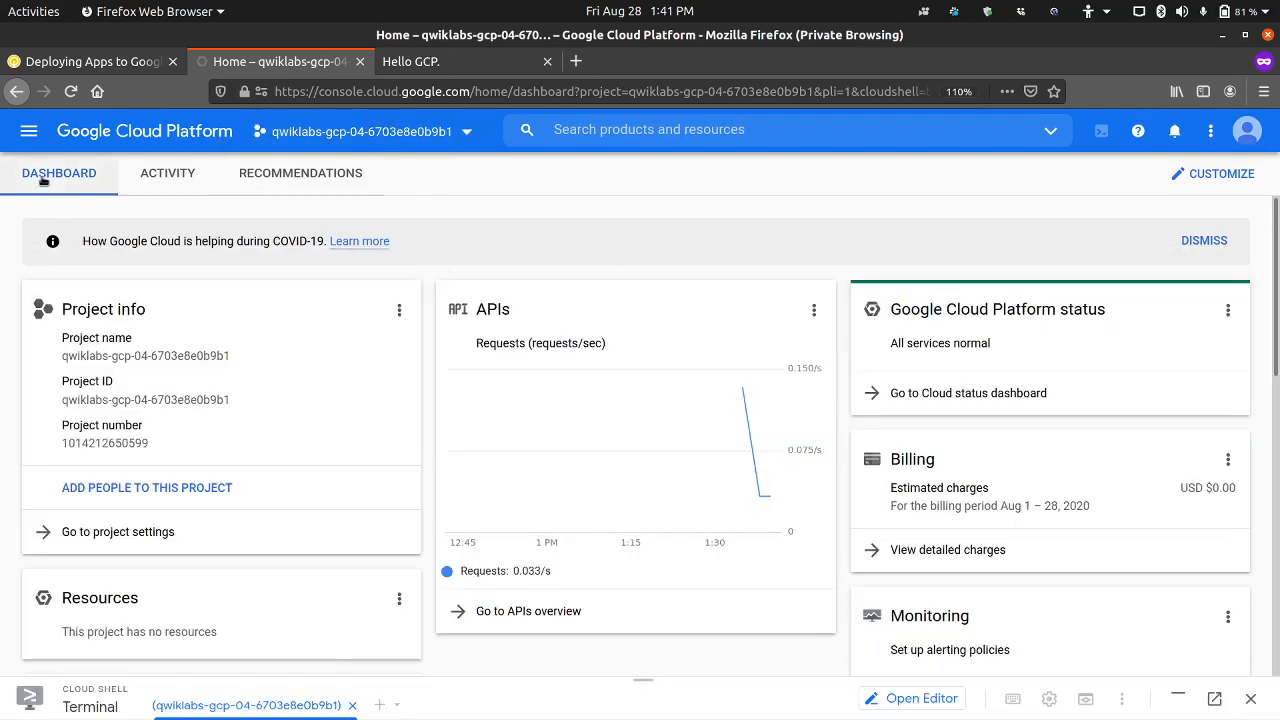
{"action": "left_click", "coordinate": [29, 131]}
{"action": "scroll", "coordinate": [150, 470], "scroll_direction": "down", "scroll_amount": 3}
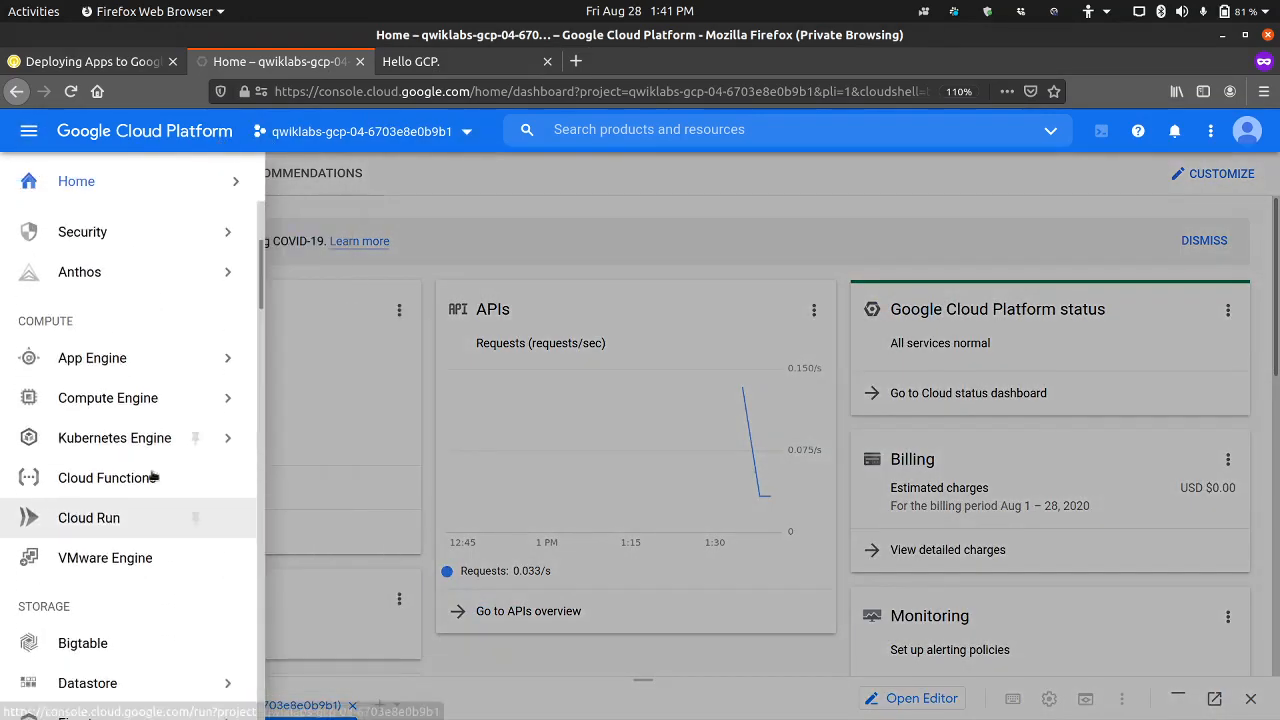
{"action": "mouse_move", "coordinate": [114, 357]}
{"action": "left_click", "coordinate": [299, 366]}
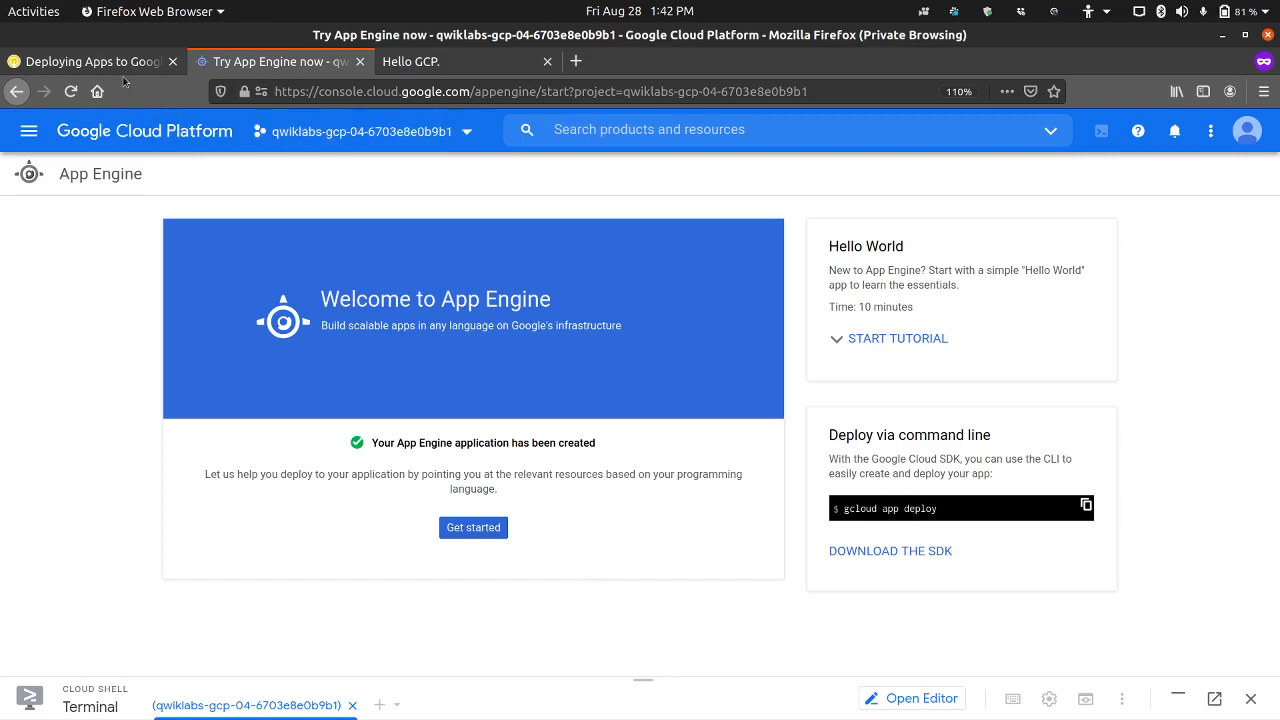
Step: Compare the App Engine page with the lab's steps 7 to 9 and check the deployment progress in the Cloud Shell terminal
{"action": "left_click", "coordinate": [124, 64]}
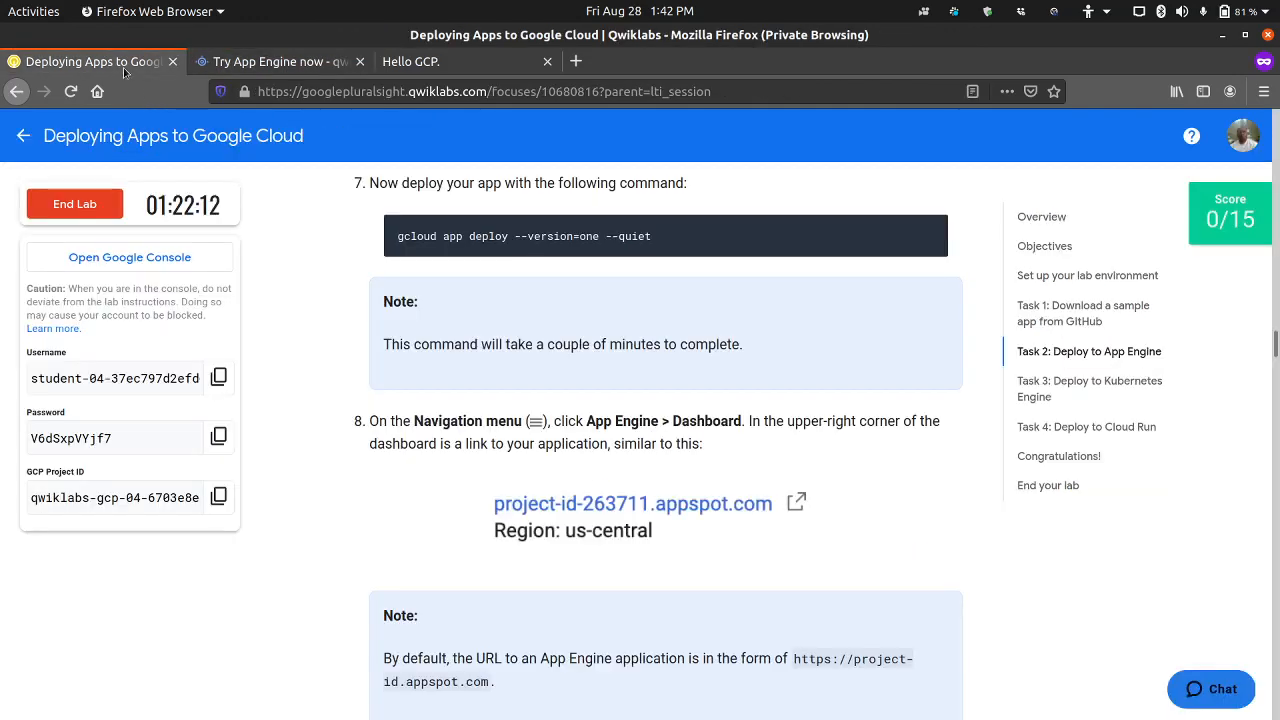
{"action": "left_click", "coordinate": [288, 68]}
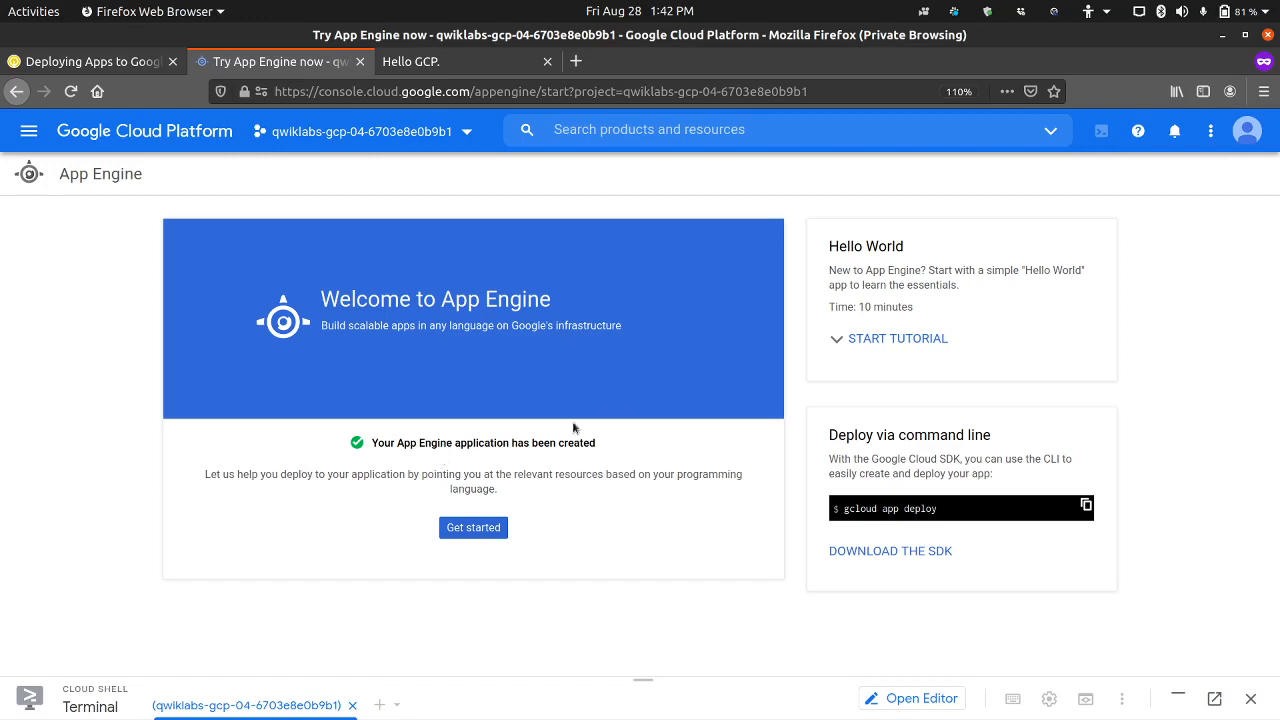
{"action": "left_click", "coordinate": [122, 64]}
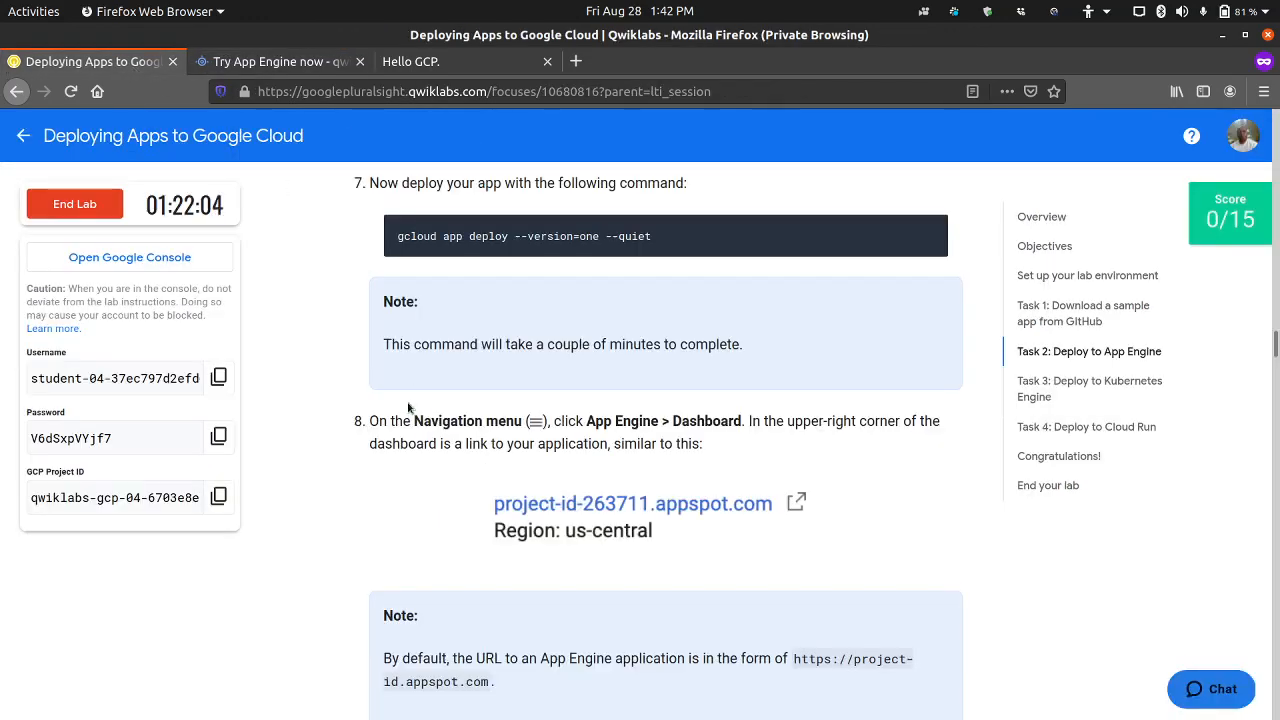
{"action": "scroll", "coordinate": [405, 405], "scroll_direction": "up", "scroll_amount": 2}
{"action": "scroll", "coordinate": [377, 396], "scroll_direction": "down", "scroll_amount": 2}
{"action": "scroll", "coordinate": [360, 390], "scroll_direction": "down", "scroll_amount": 2}
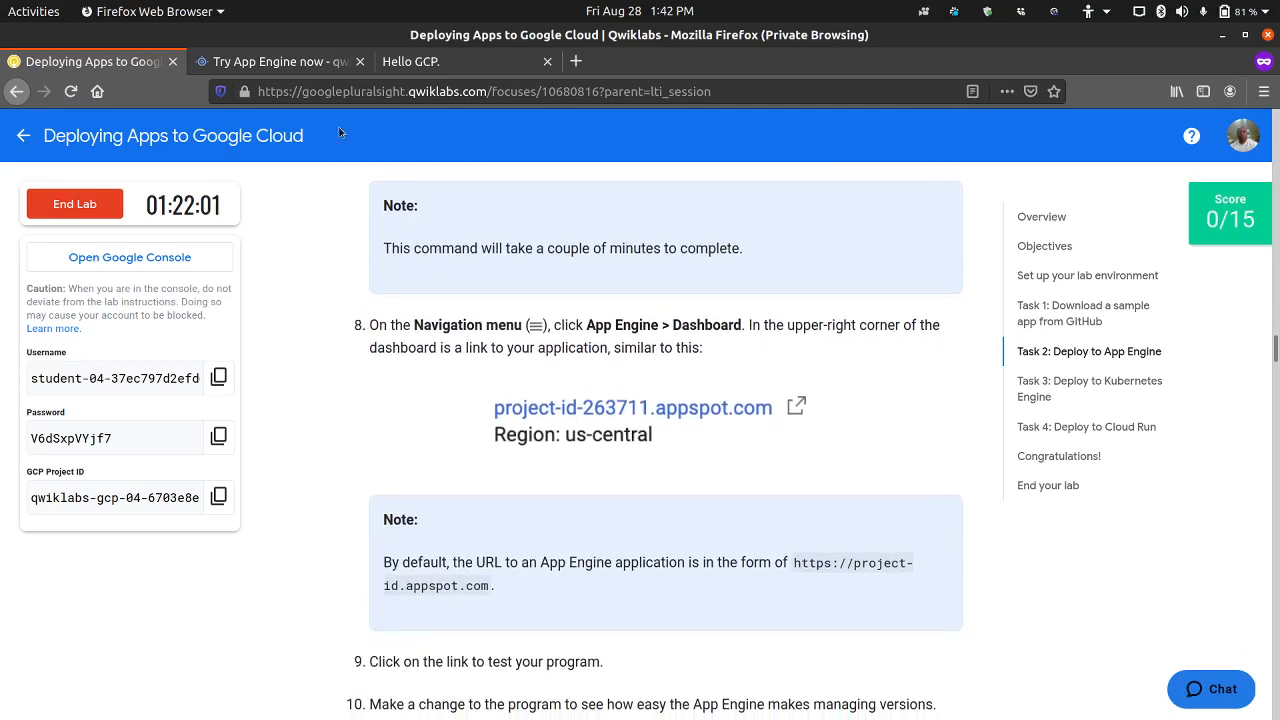
{"action": "left_click", "coordinate": [316, 66]}
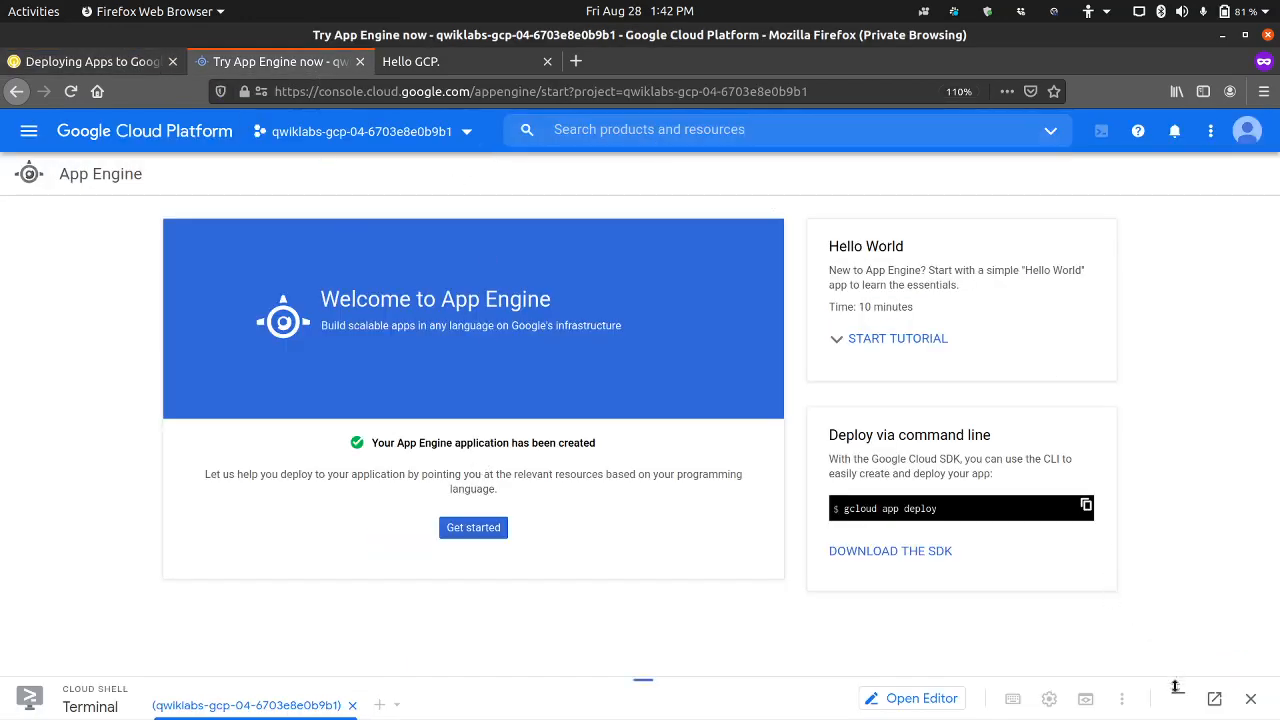
{"action": "left_click", "coordinate": [1178, 698]}
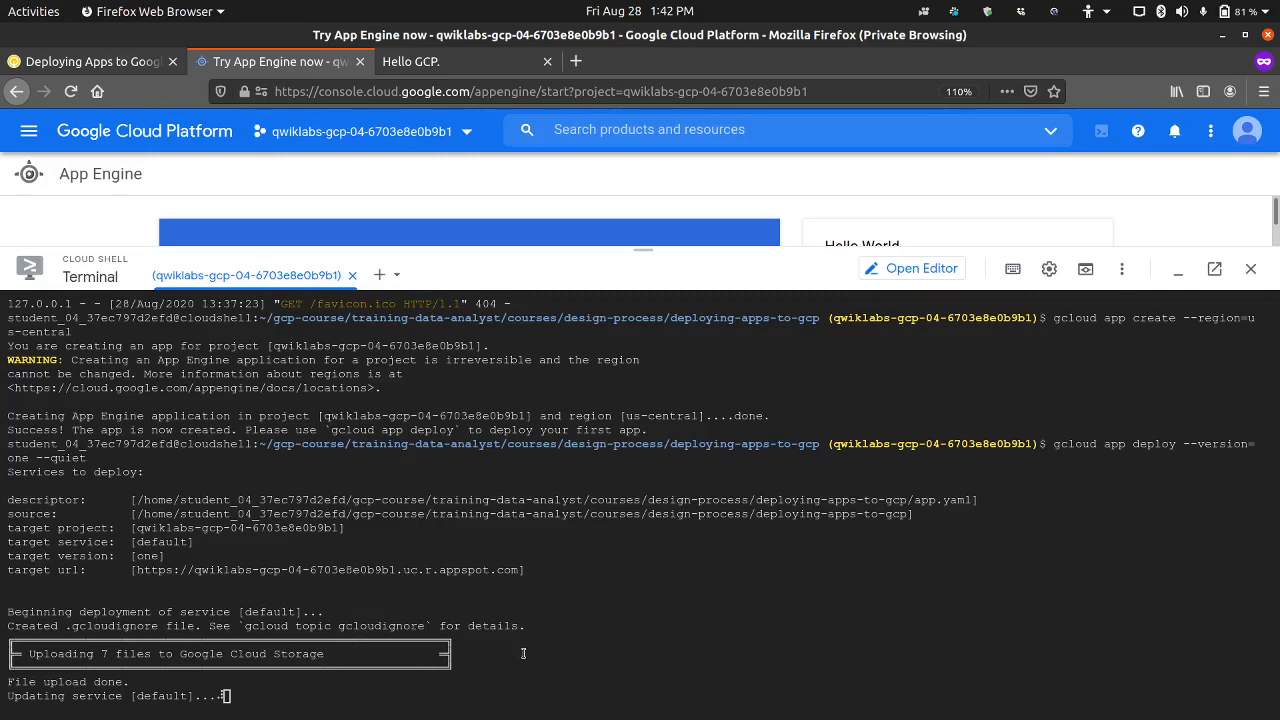
{"action": "left_click", "coordinate": [135, 64]}
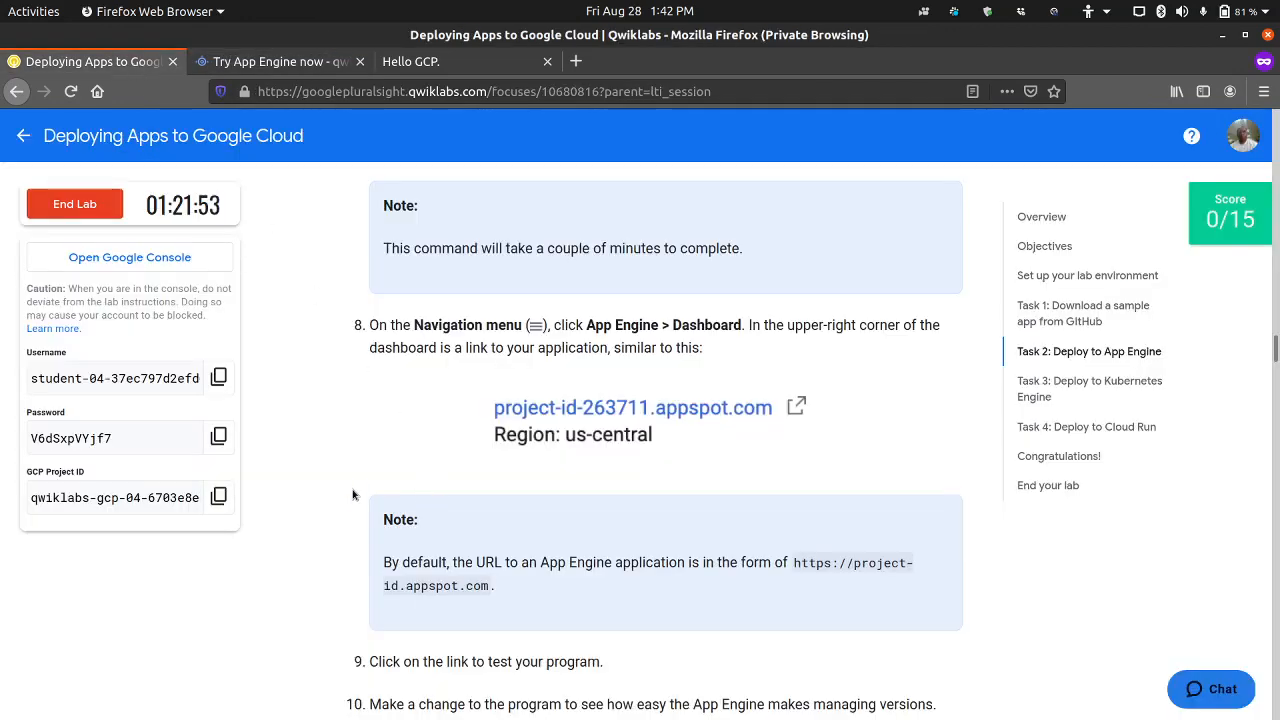
{"action": "scroll", "coordinate": [352, 494], "scroll_direction": "up", "scroll_amount": 1}
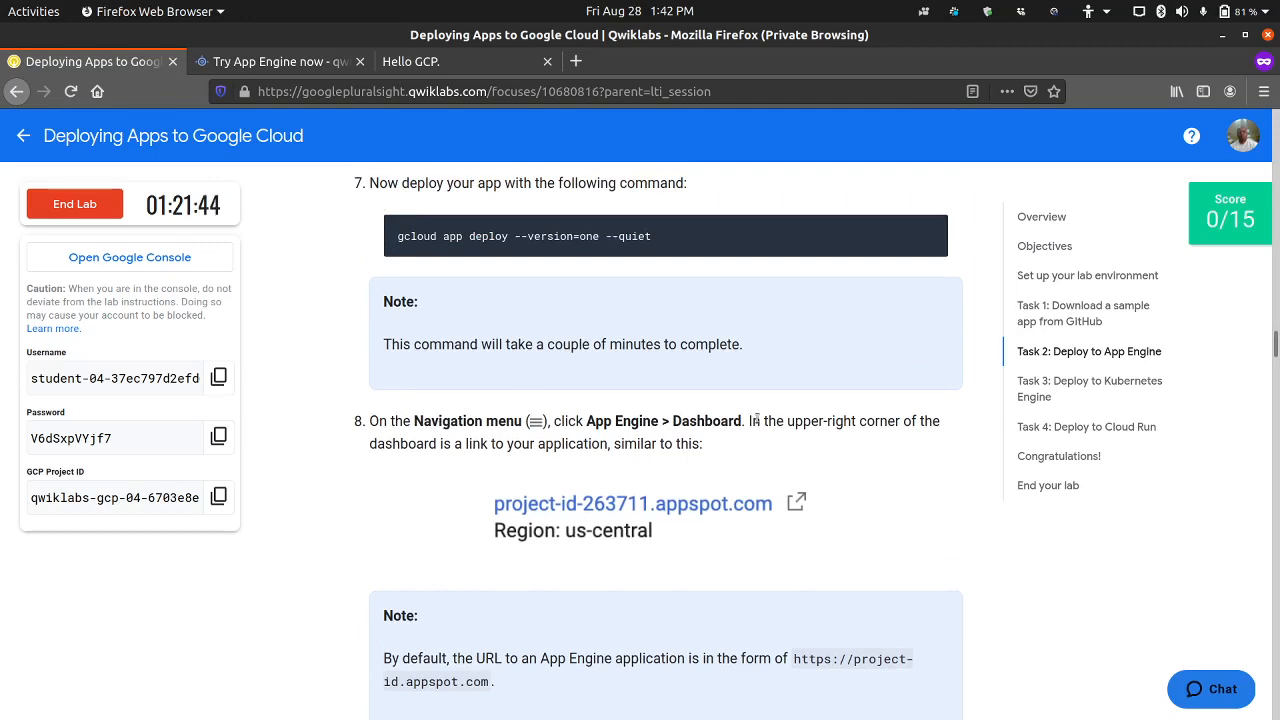
{"action": "left_click", "coordinate": [320, 61]}
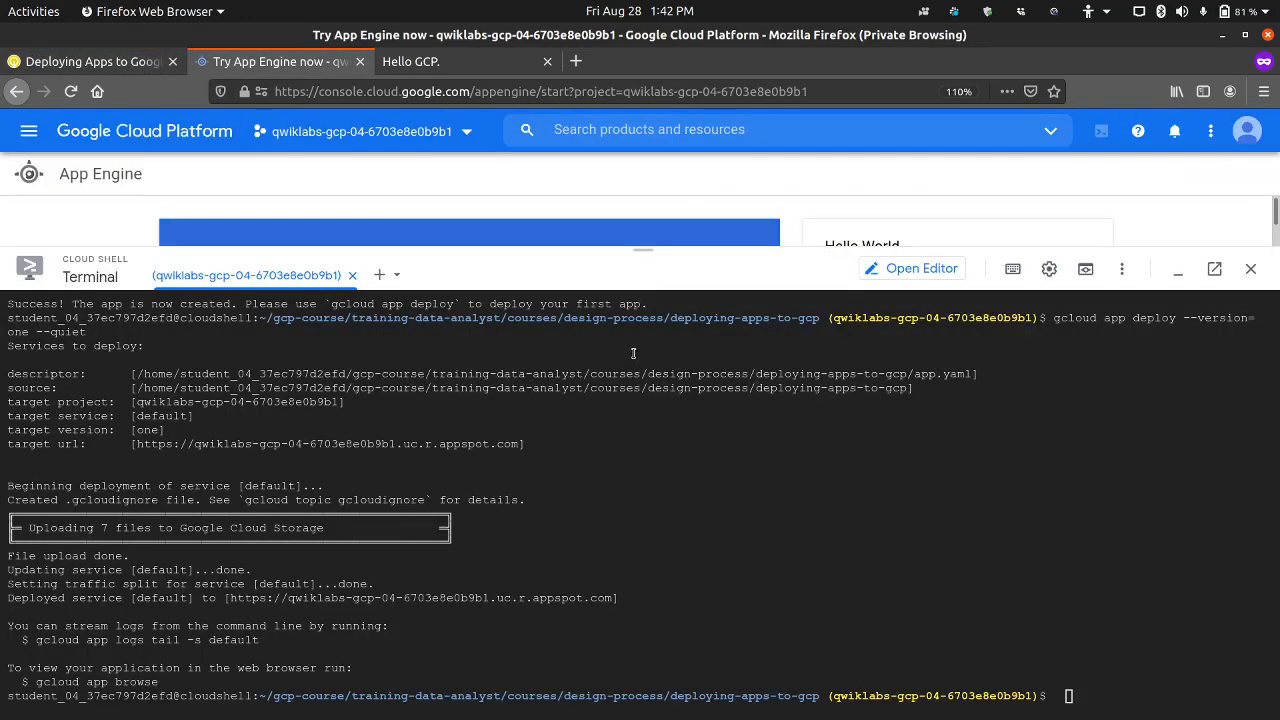
Step: Reload the App Engine page, confirming that it may be left, and reactivate Cloud Shell
{"action": "left_click", "coordinate": [1177, 268]}
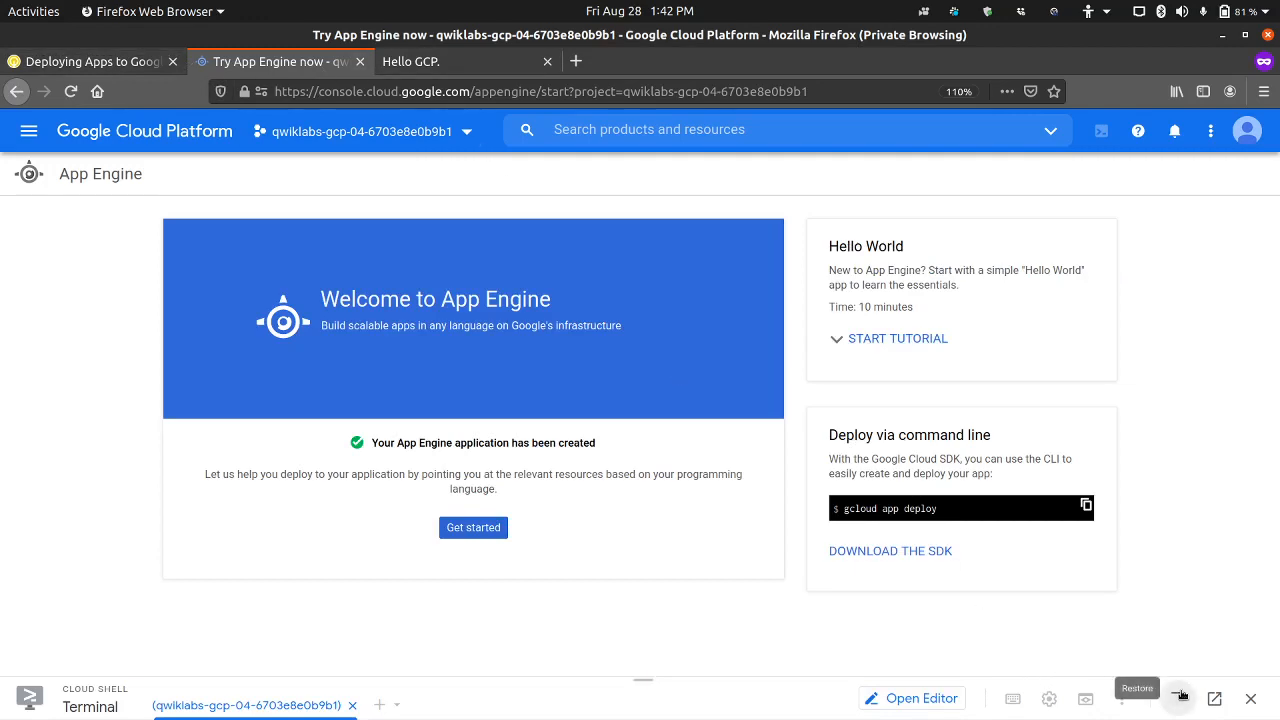
{"action": "left_click", "coordinate": [1177, 698]}
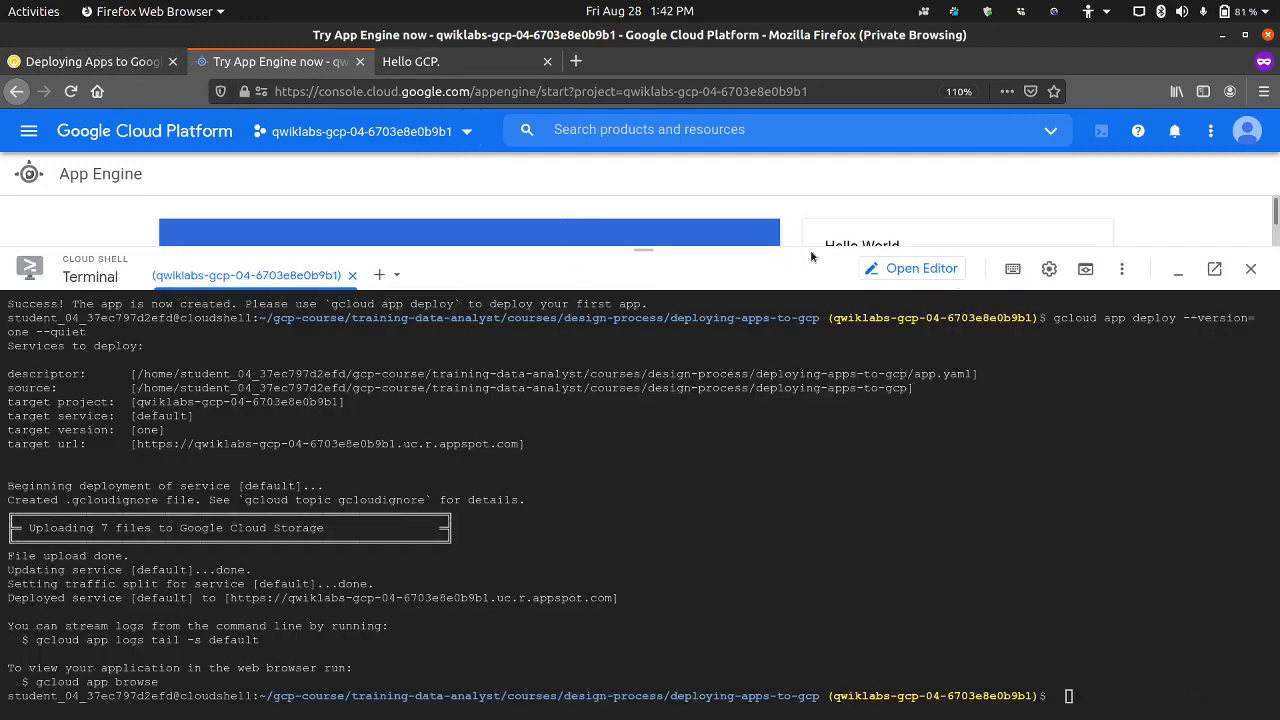
{"action": "left_click", "coordinate": [1179, 271]}
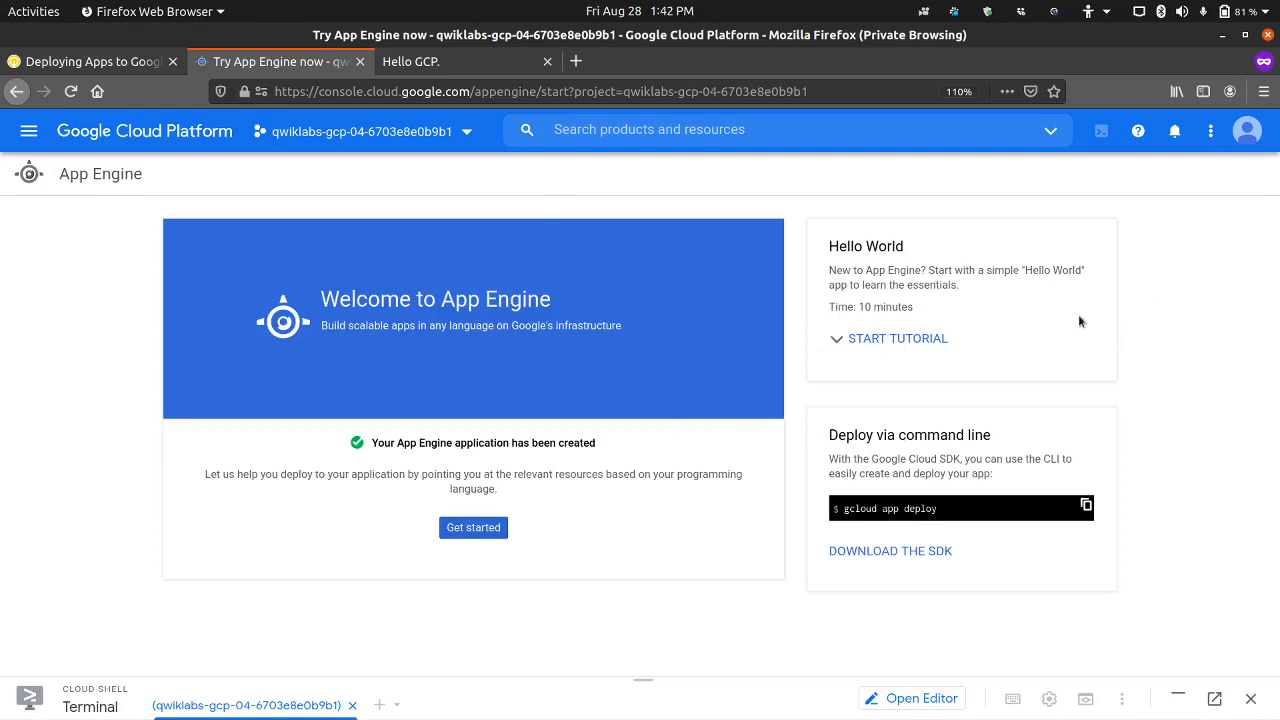
{"action": "left_click", "coordinate": [70, 91]}
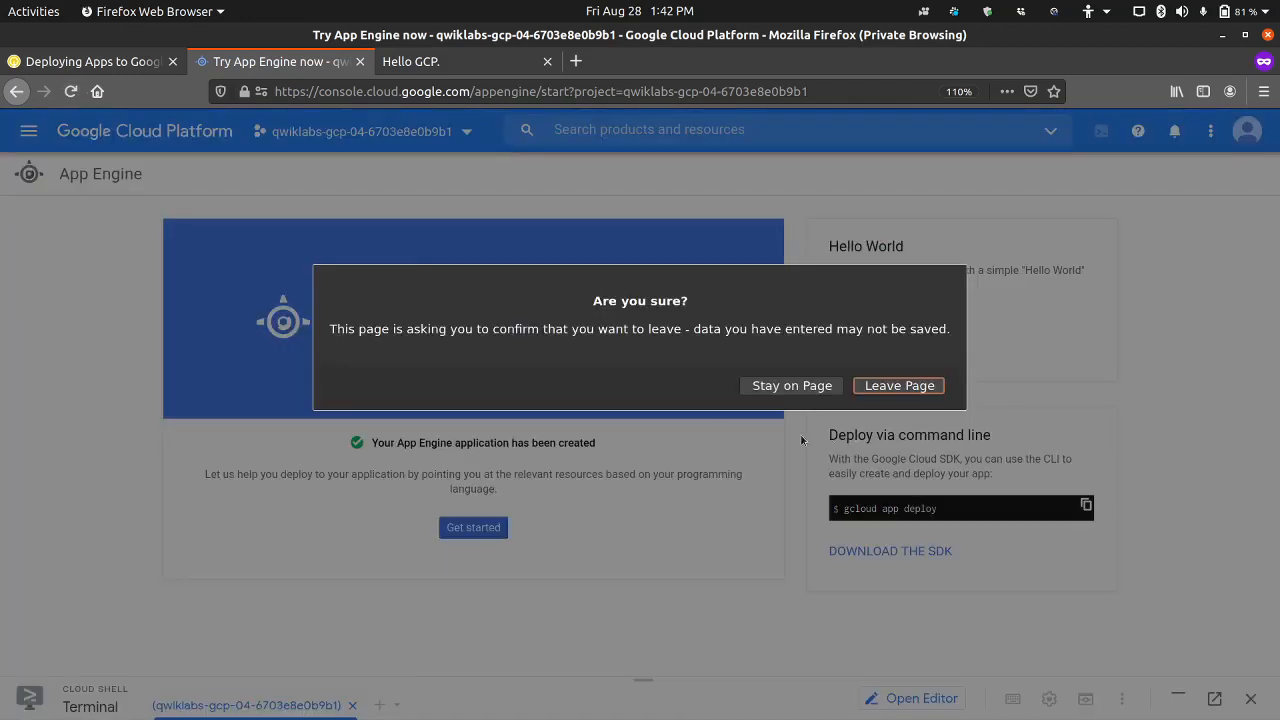
{"action": "left_click", "coordinate": [884, 388]}
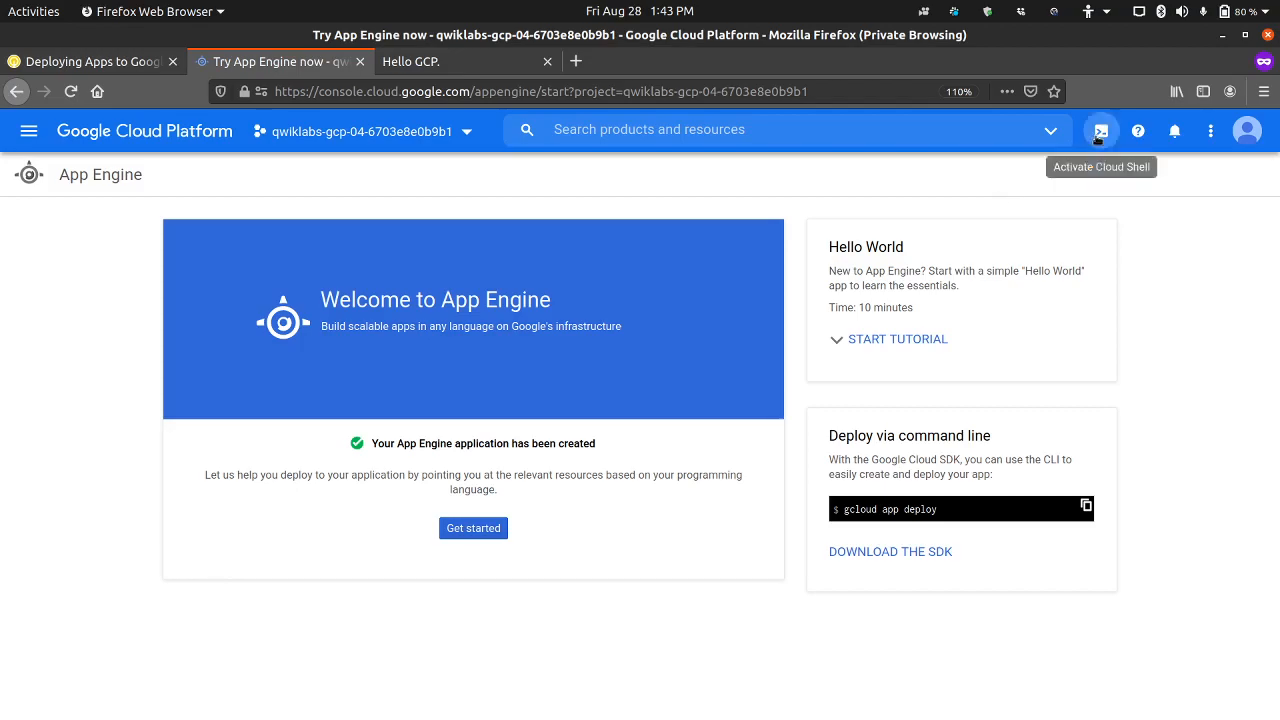
{"action": "left_click", "coordinate": [1097, 140]}
Step: Review the lab's deploy command in step 7 and the App Engine dashboard instructions in step 8
{"action": "left_click", "coordinate": [70, 62]}
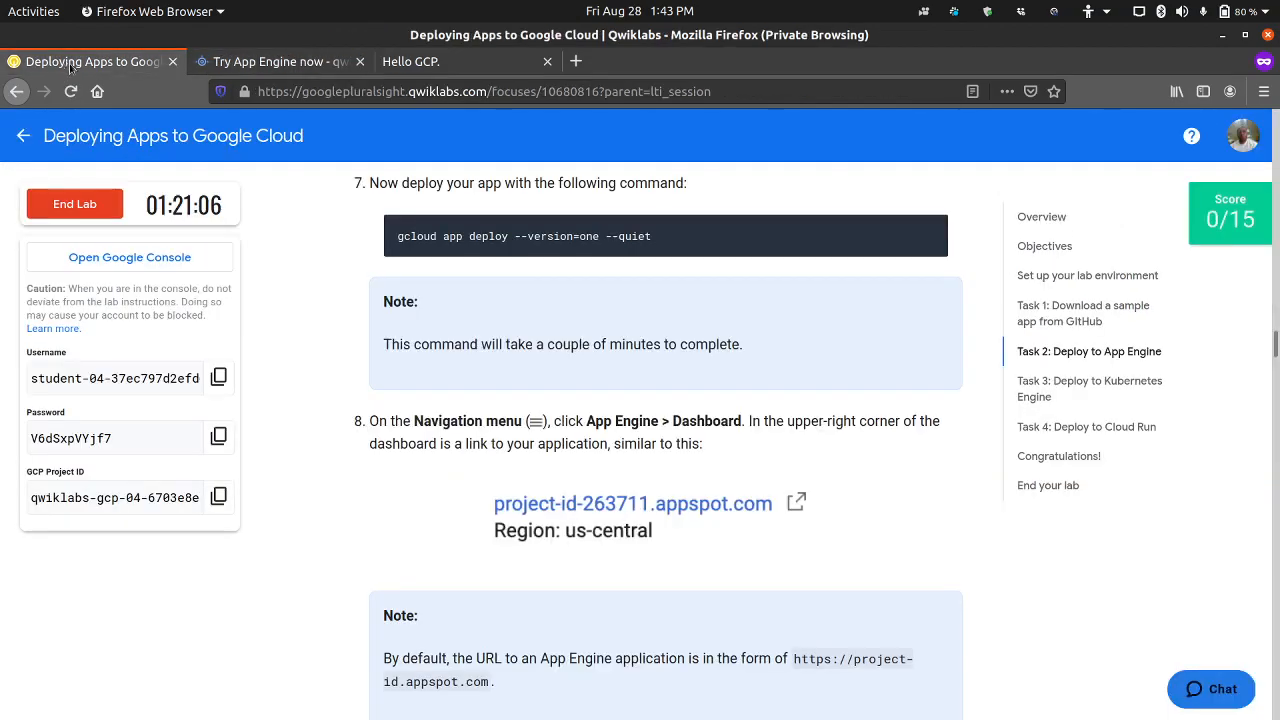
{"action": "left_click_drag", "start_coordinate": [70, 62], "coordinate": [554, 452]}
{"action": "double_click", "coordinate": [250, 61]}
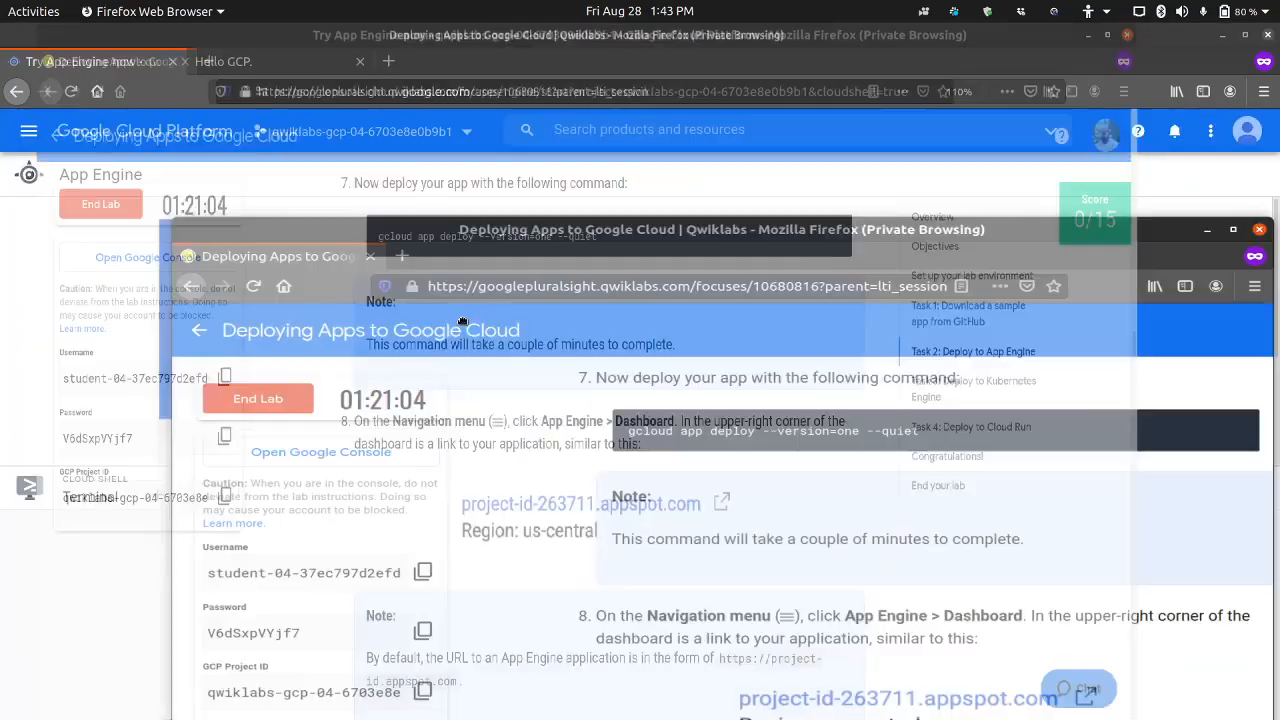
{"action": "left_click_drag", "start_coordinate": [222, 91], "coordinate": [194, 73]}
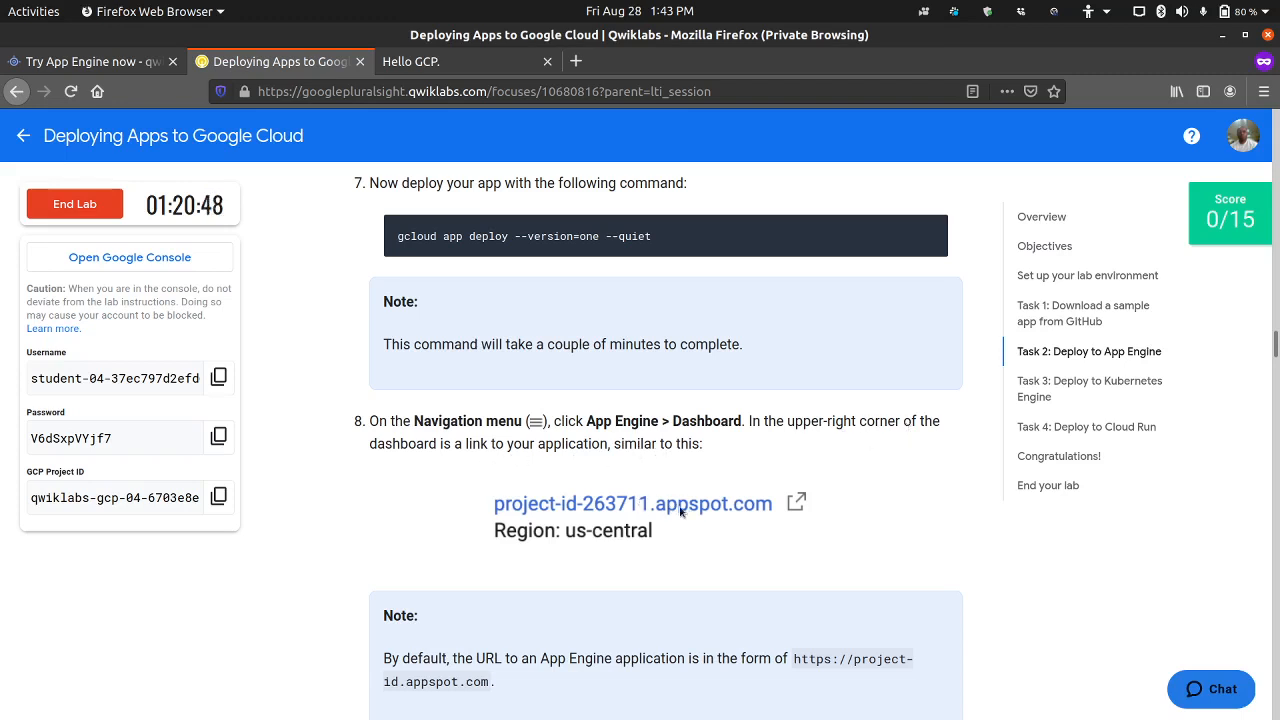
{"action": "scroll", "coordinate": [650, 505], "scroll_direction": "down", "scroll_amount": 1}
{"action": "scroll", "coordinate": [636, 505], "scroll_direction": "up", "scroll_amount": 2}
{"action": "scroll", "coordinate": [636, 505], "scroll_direction": "up", "scroll_amount": 1}
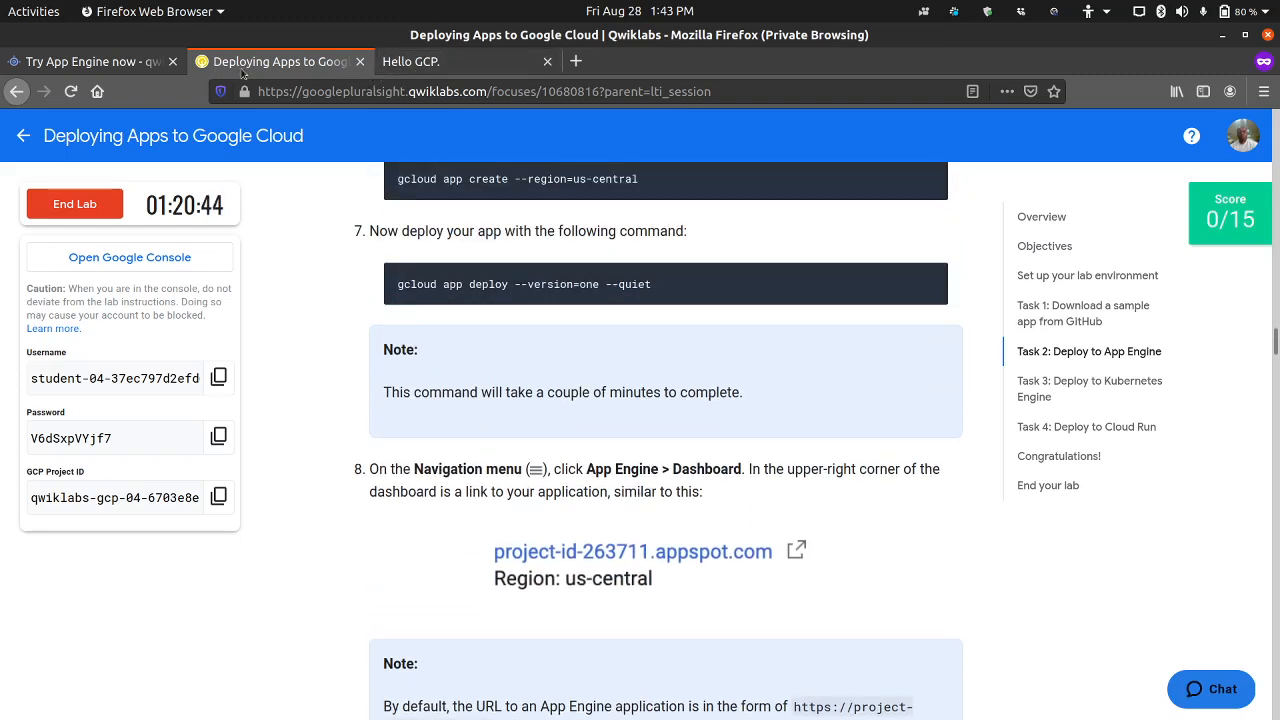
Step: Close the Hello GCP. page and place the App Engine page after the lab page in the browser's tab order
{"action": "left_click", "coordinate": [546, 62]}
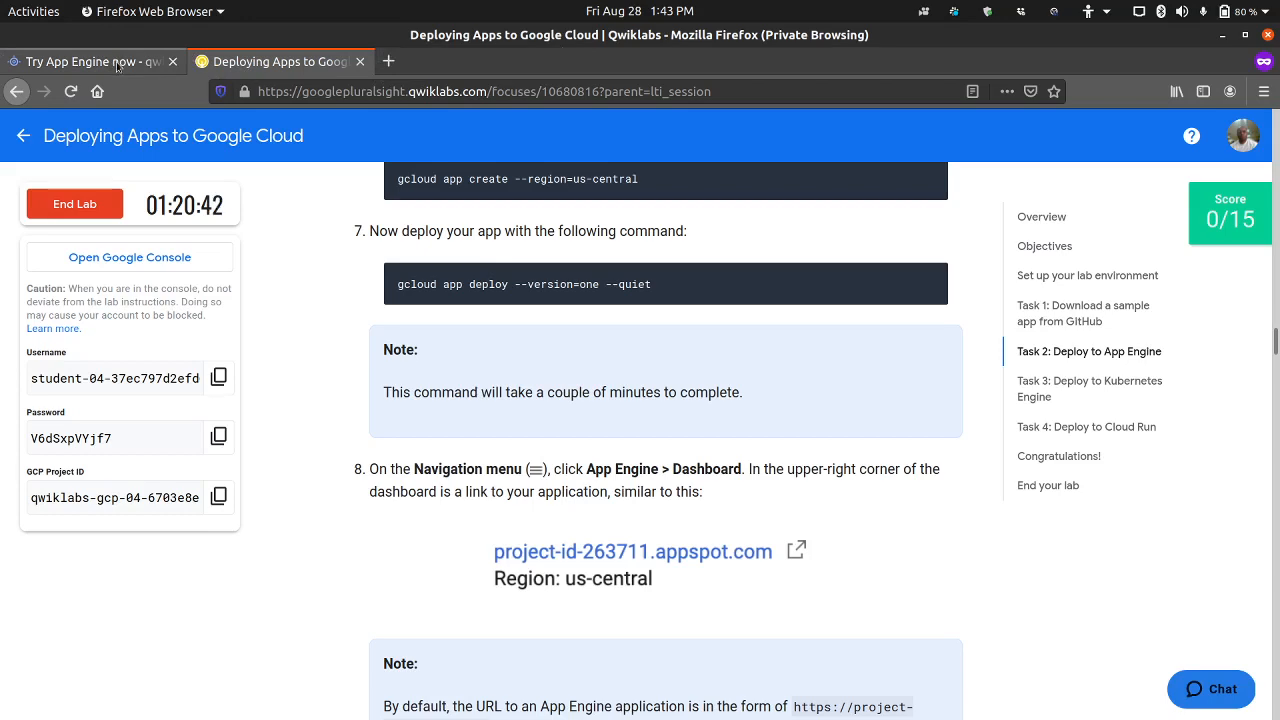
{"action": "left_click_drag", "start_coordinate": [116, 65], "coordinate": [288, 62]}
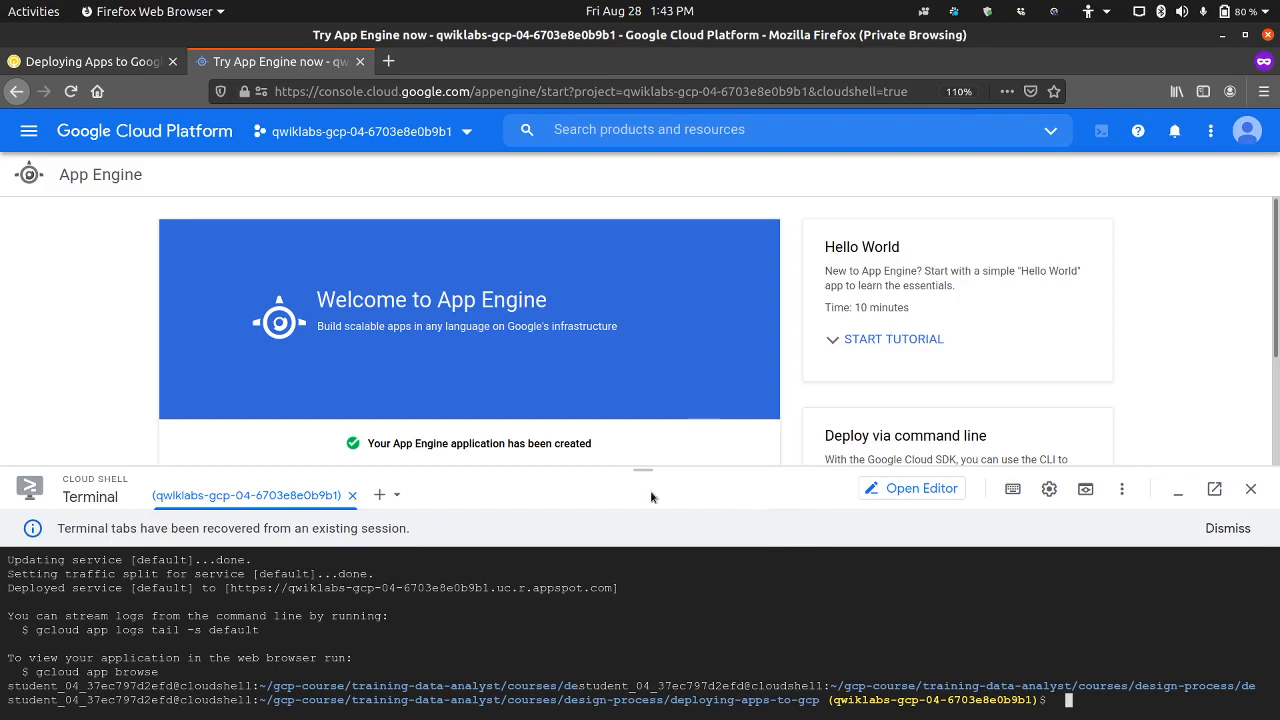
{"action": "scroll", "coordinate": [1108, 383], "scroll_direction": "down", "scroll_amount": 3}
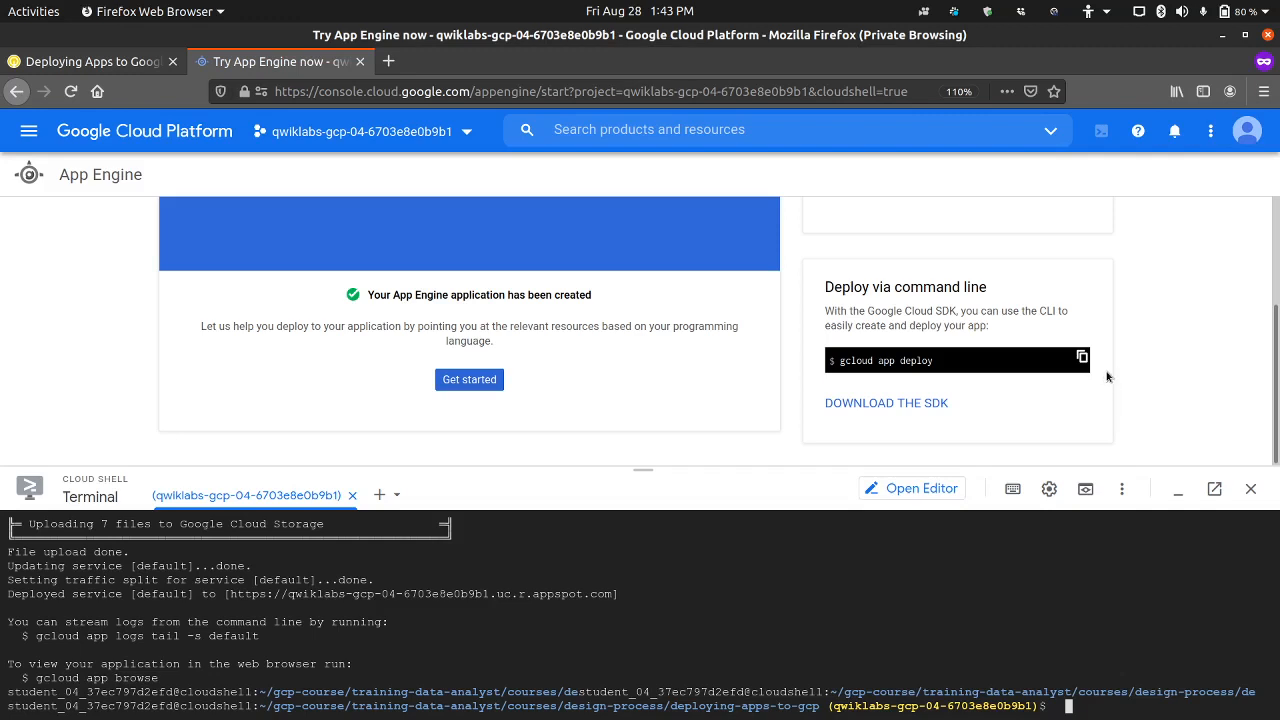
{"action": "scroll", "coordinate": [1107, 376], "scroll_direction": "up", "scroll_amount": 3}
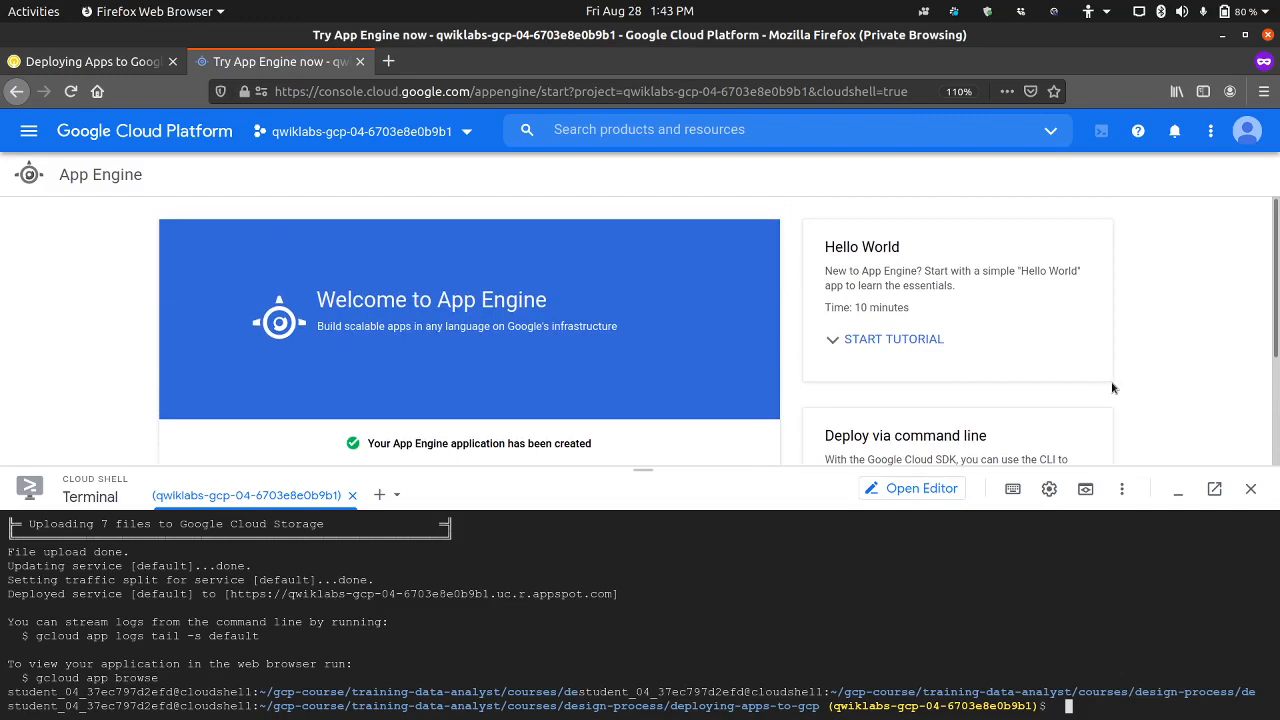
{"action": "scroll", "coordinate": [768, 318], "scroll_direction": "down", "scroll_amount": 3}
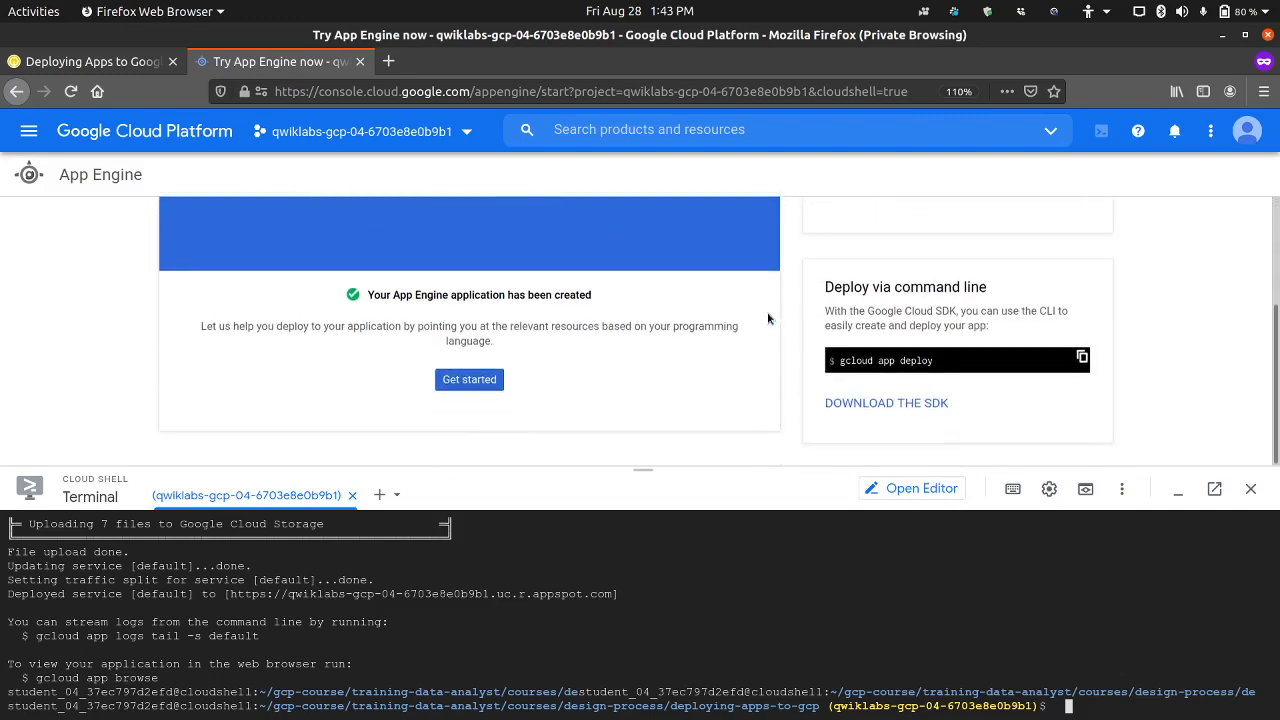
{"action": "left_click", "coordinate": [472, 386]}
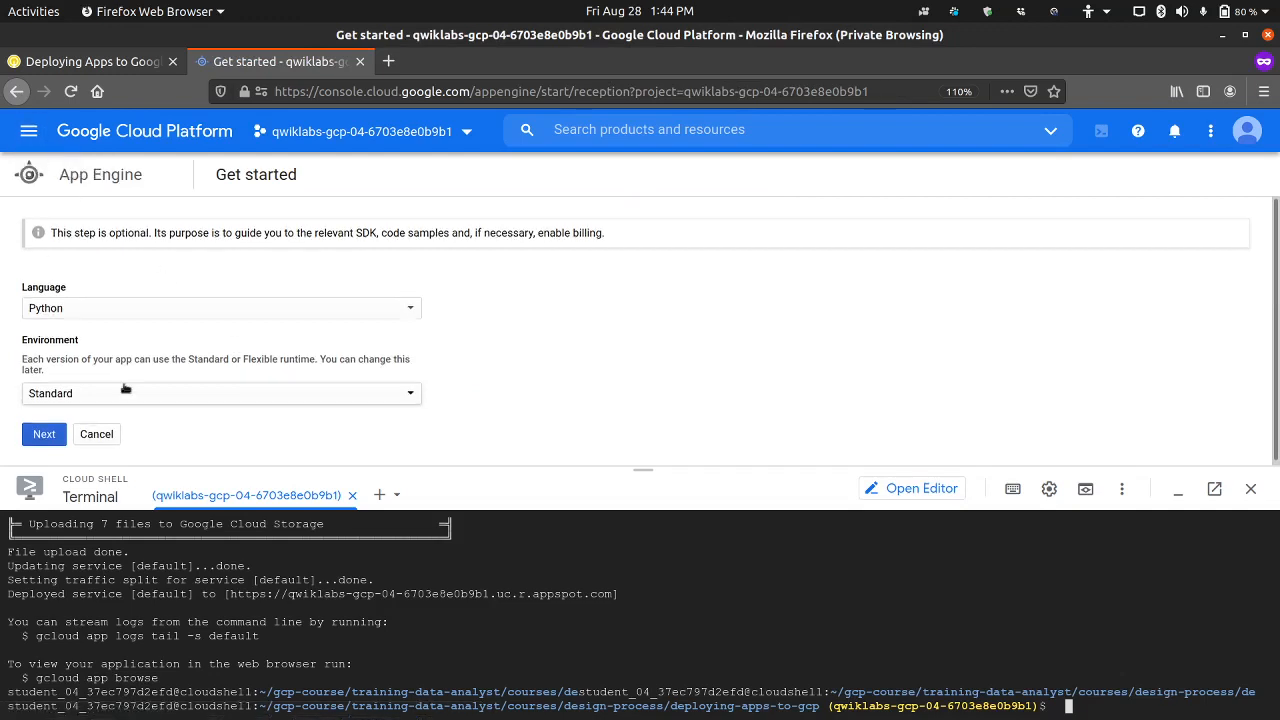
{"action": "left_click", "coordinate": [97, 431]}
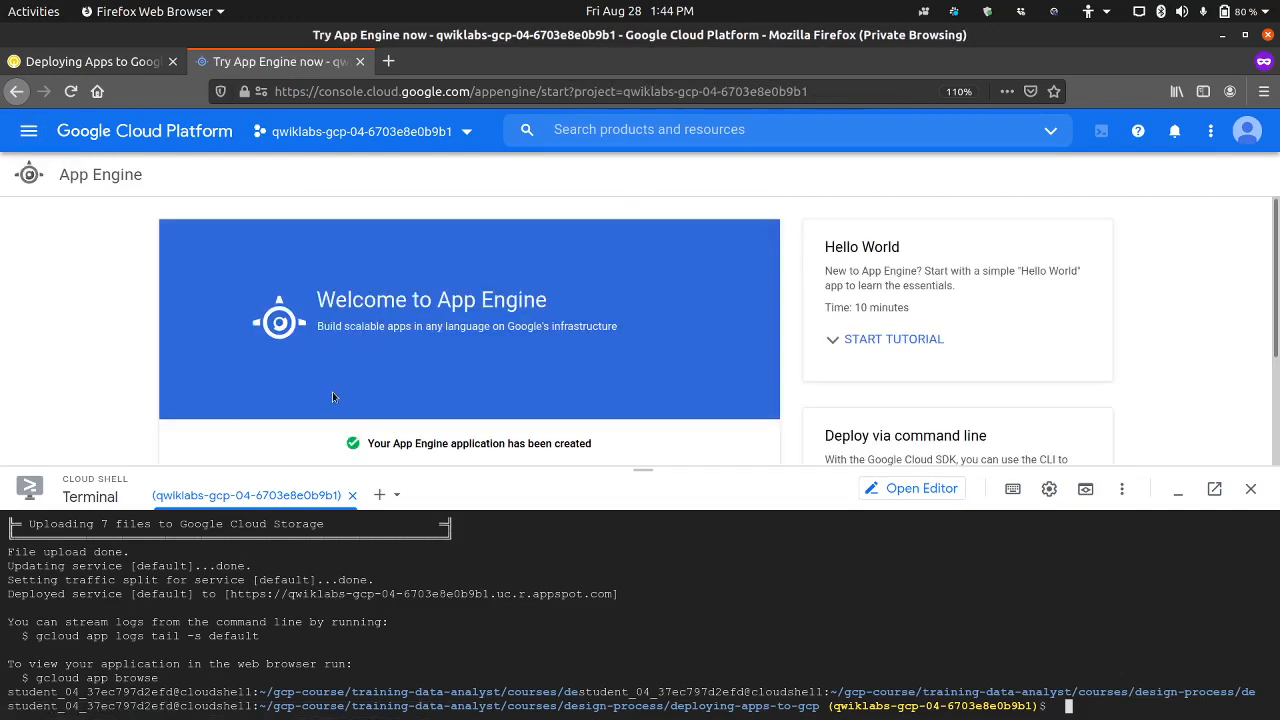
{"action": "scroll", "coordinate": [333, 397], "scroll_direction": "down", "scroll_amount": 3}
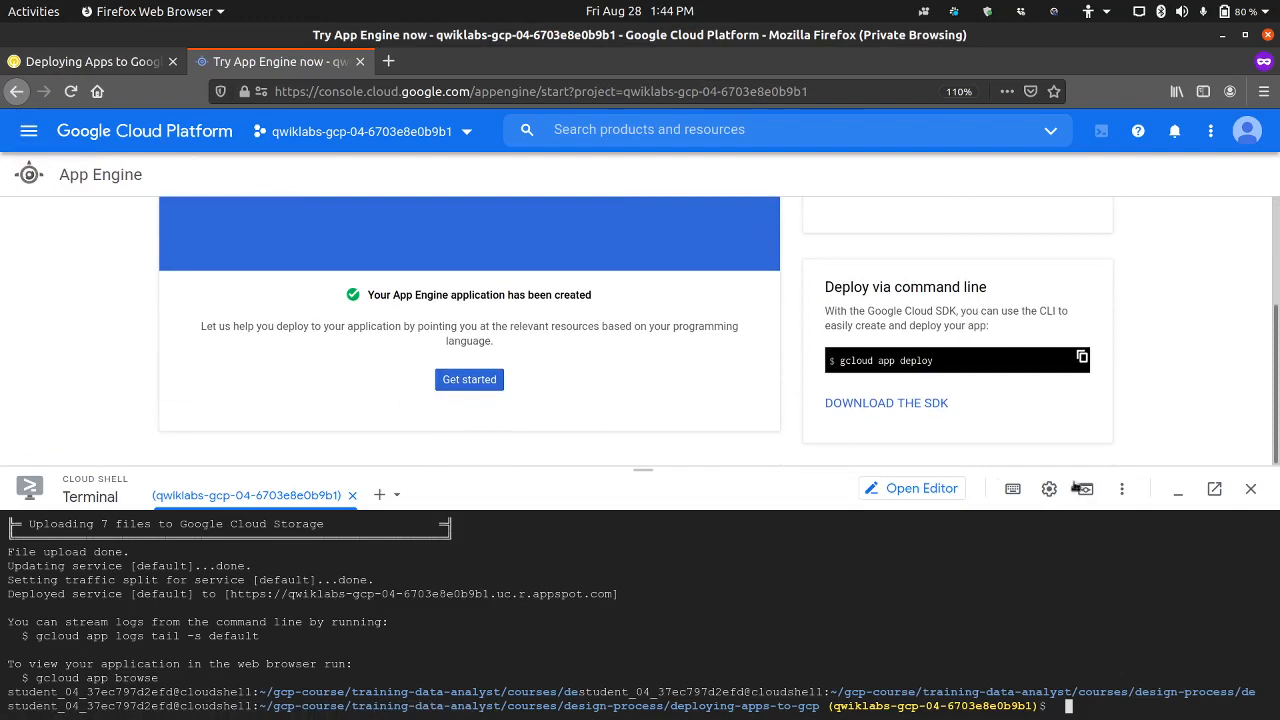
Step: Minimize Cloud Shell, open the App Engine Services page, and hide its Learn and info panels
{"action": "left_click", "coordinate": [1176, 490]}
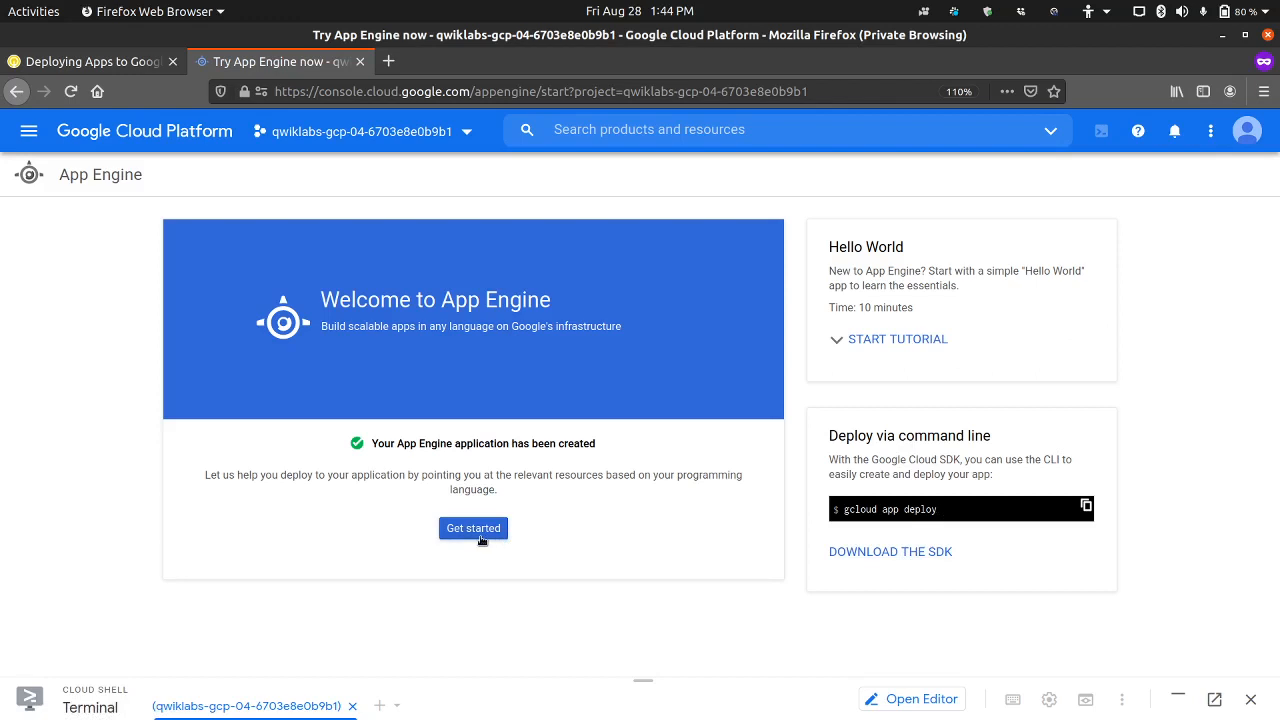
{"action": "left_click", "coordinate": [29, 131]}
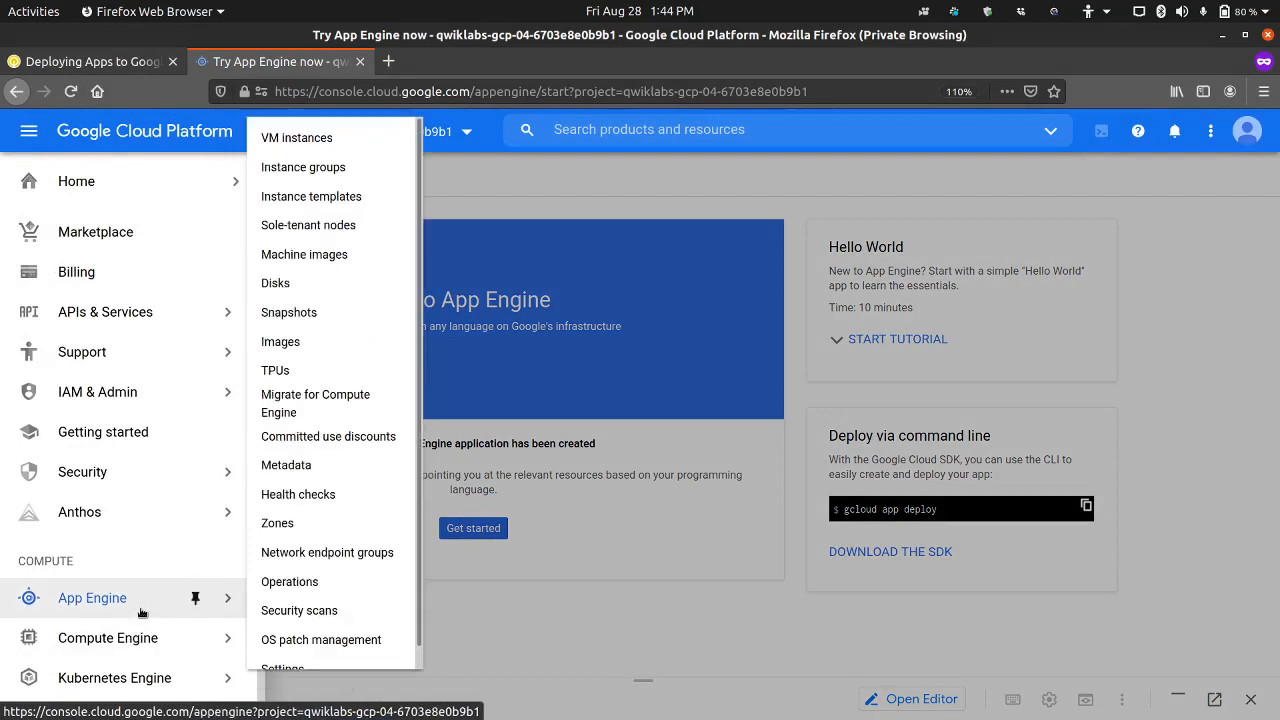
{"action": "mouse_move", "coordinate": [190, 598]}
{"action": "left_click", "coordinate": [285, 297]}
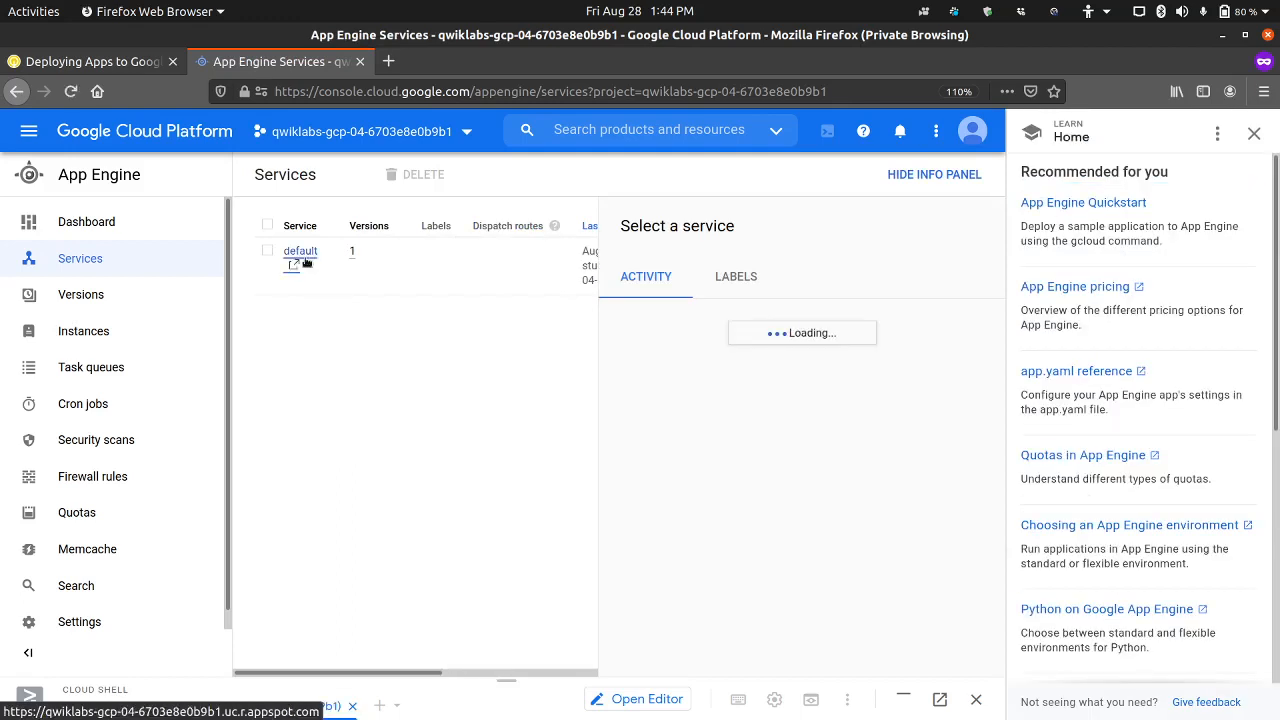
{"action": "left_click", "coordinate": [1254, 133]}
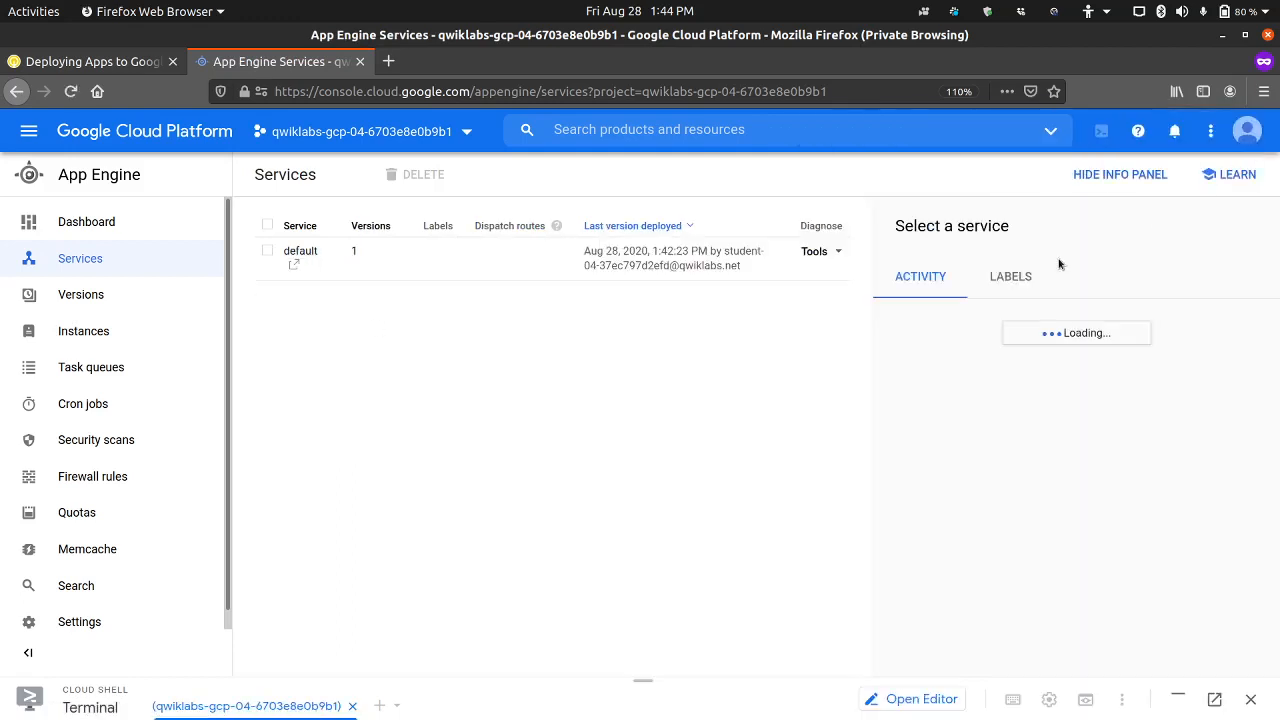
{"action": "left_click", "coordinate": [1125, 174]}
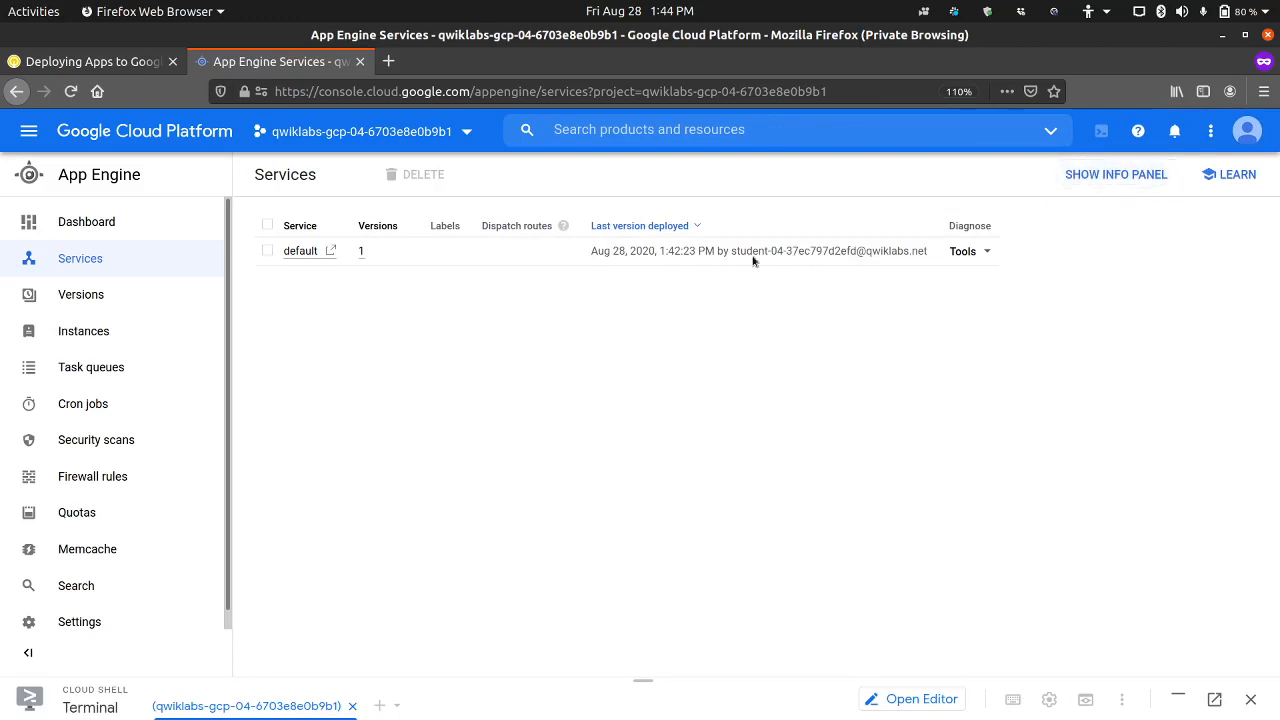
Step: Open the default service's deployed app to test it, and return to the App Engine dashboard to look it over
{"action": "left_click", "coordinate": [316, 251]}
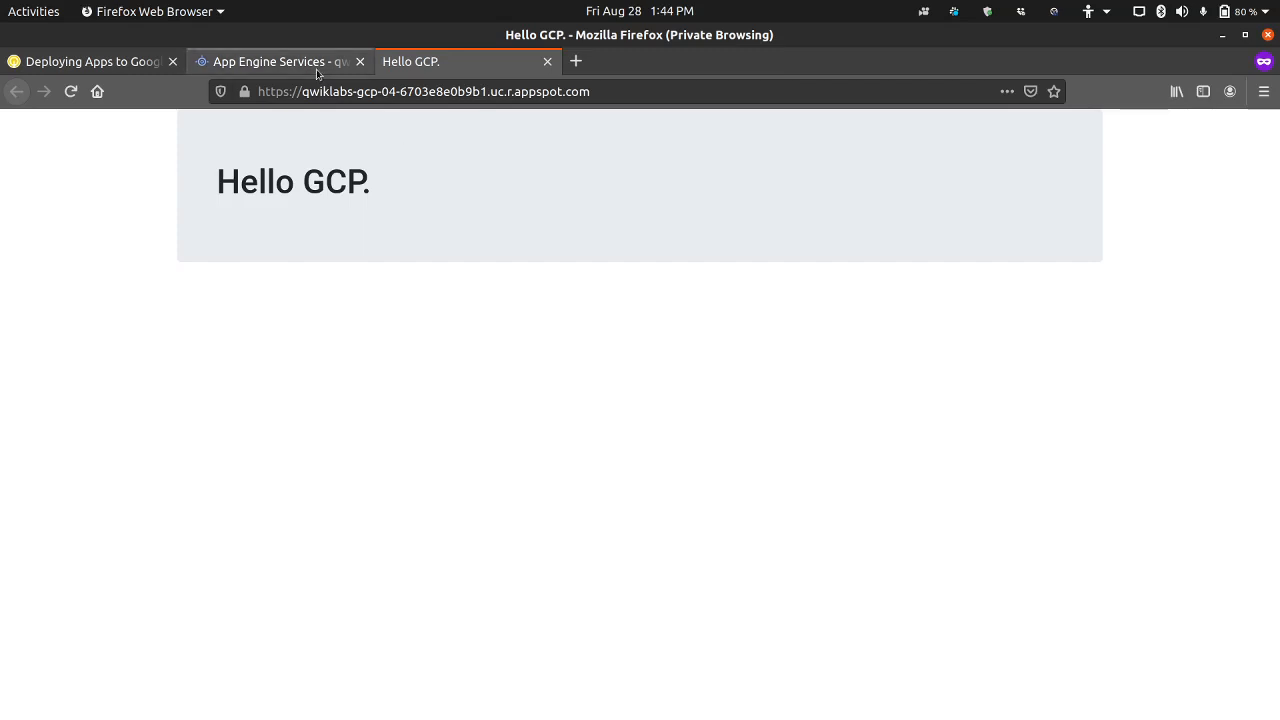
{"action": "left_click", "coordinate": [316, 66]}
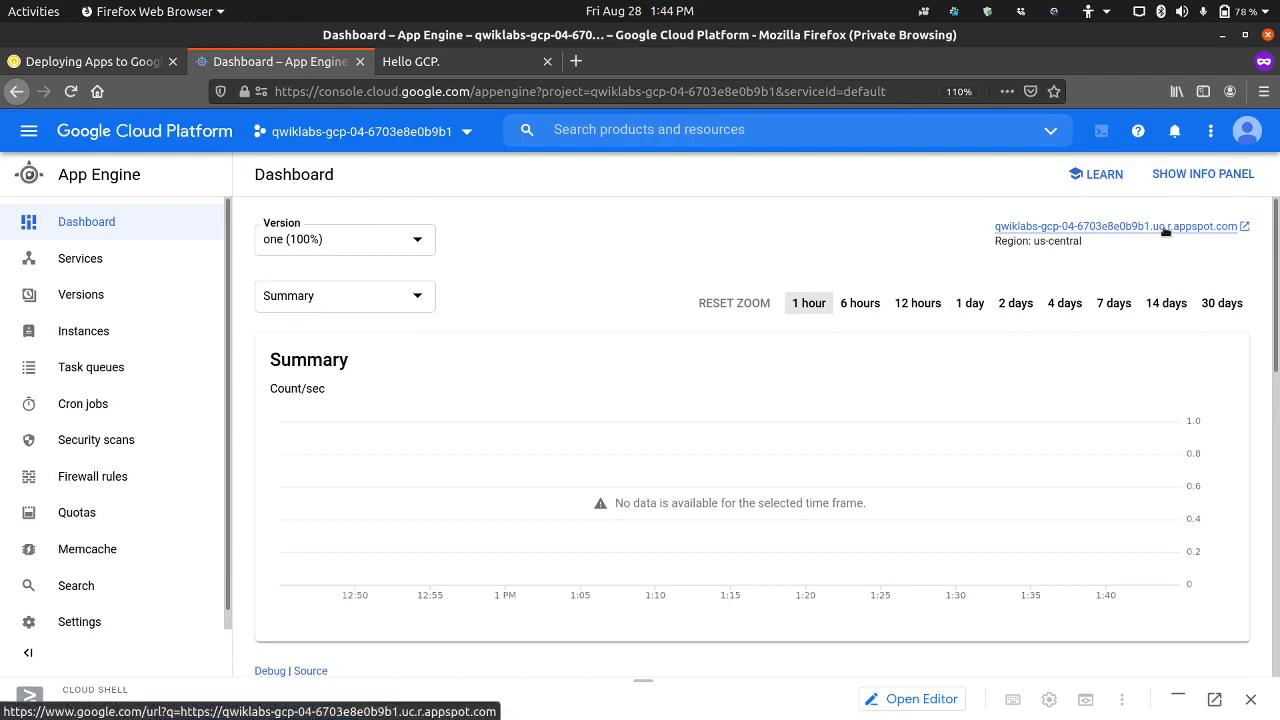
{"action": "scroll", "coordinate": [546, 406], "scroll_direction": "down", "scroll_amount": 2}
{"action": "scroll", "coordinate": [540, 391], "scroll_direction": "up", "scroll_amount": 2}
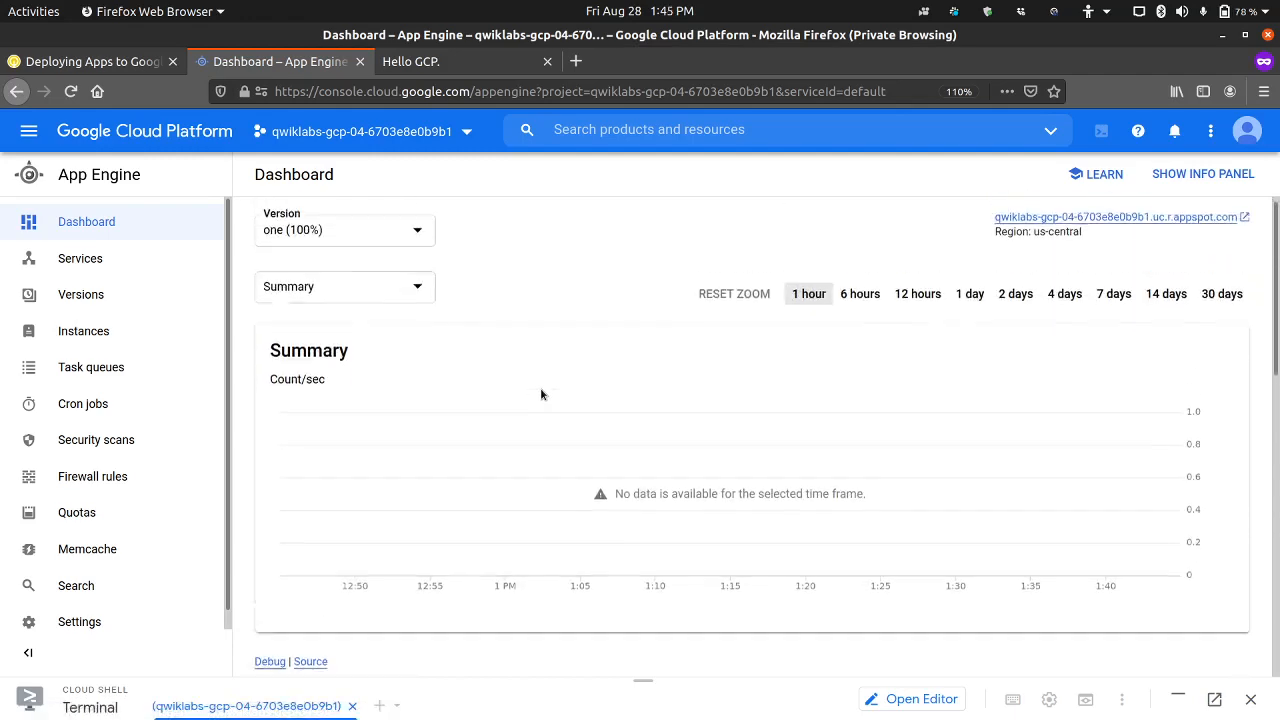
Step: Read the lab's steps 9 to 14 and copy the new title "Hello App Engine" from step 12
{"action": "left_click", "coordinate": [109, 66]}
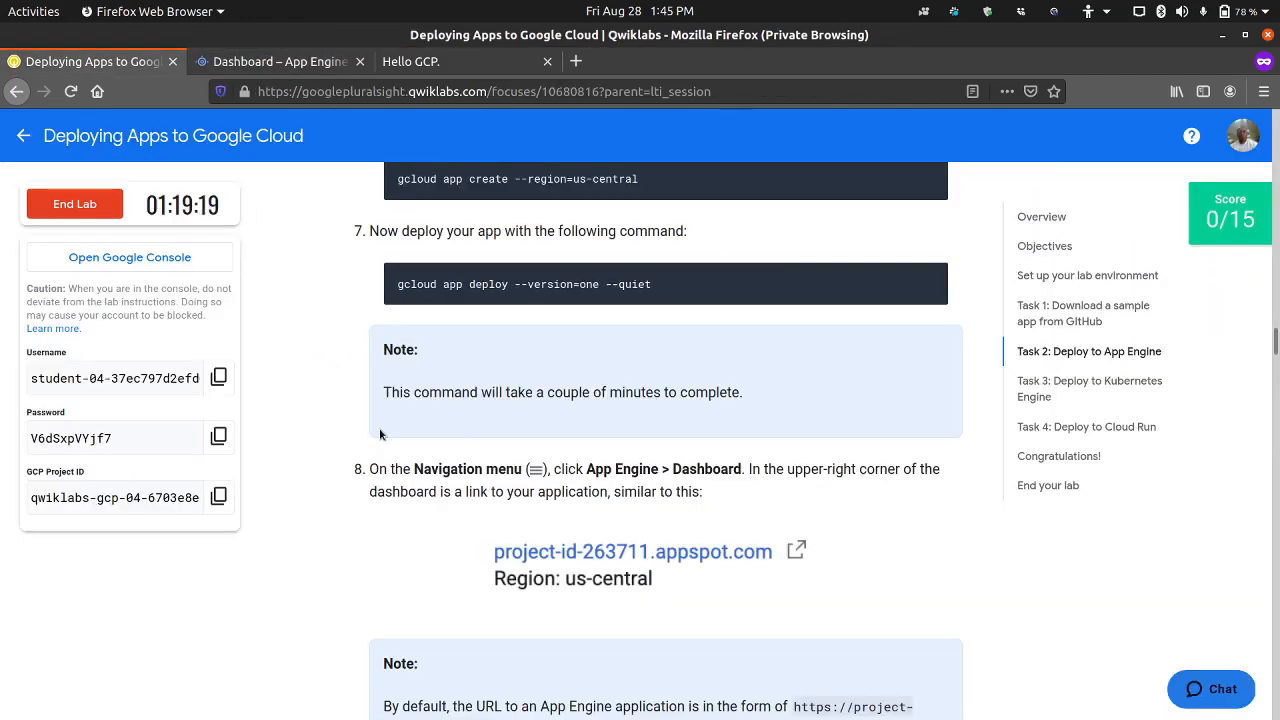
{"action": "scroll", "coordinate": [379, 427], "scroll_direction": "down", "scroll_amount": 3}
{"action": "scroll", "coordinate": [379, 433], "scroll_direction": "down", "scroll_amount": 3}
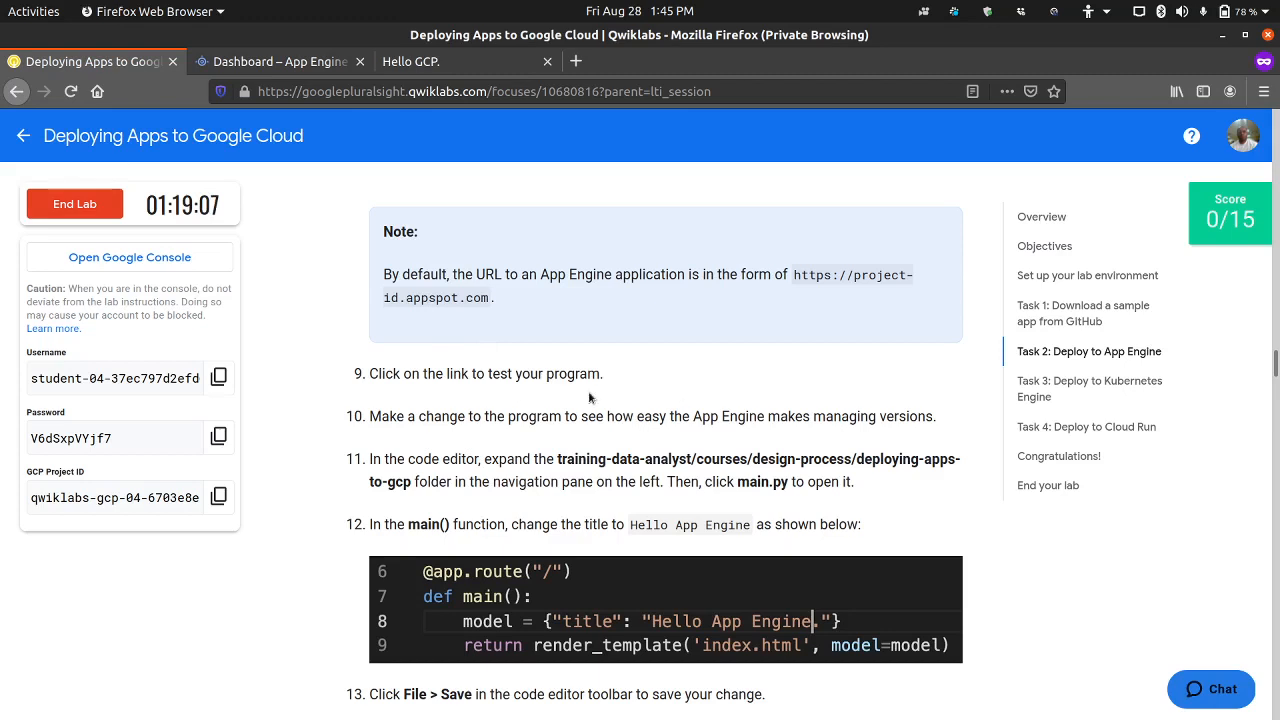
{"action": "scroll", "coordinate": [593, 399], "scroll_direction": "down", "scroll_amount": 2}
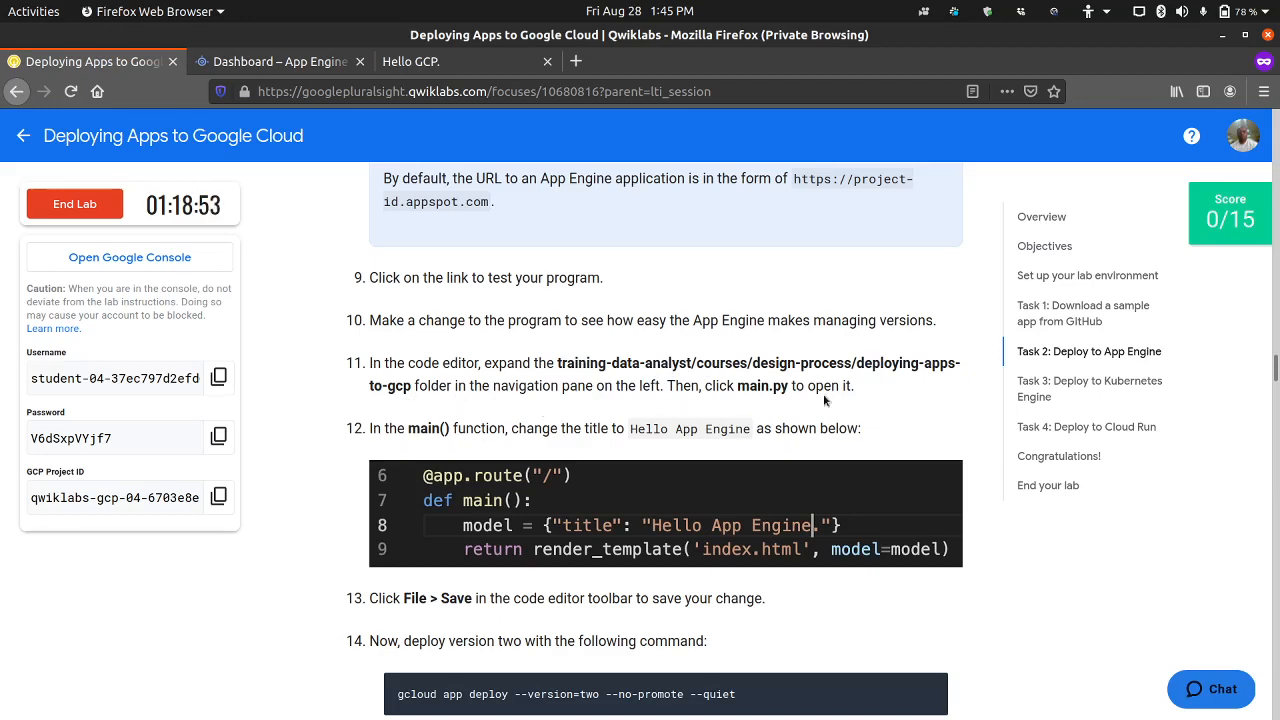
{"action": "scroll", "coordinate": [825, 400], "scroll_direction": "down", "scroll_amount": 2}
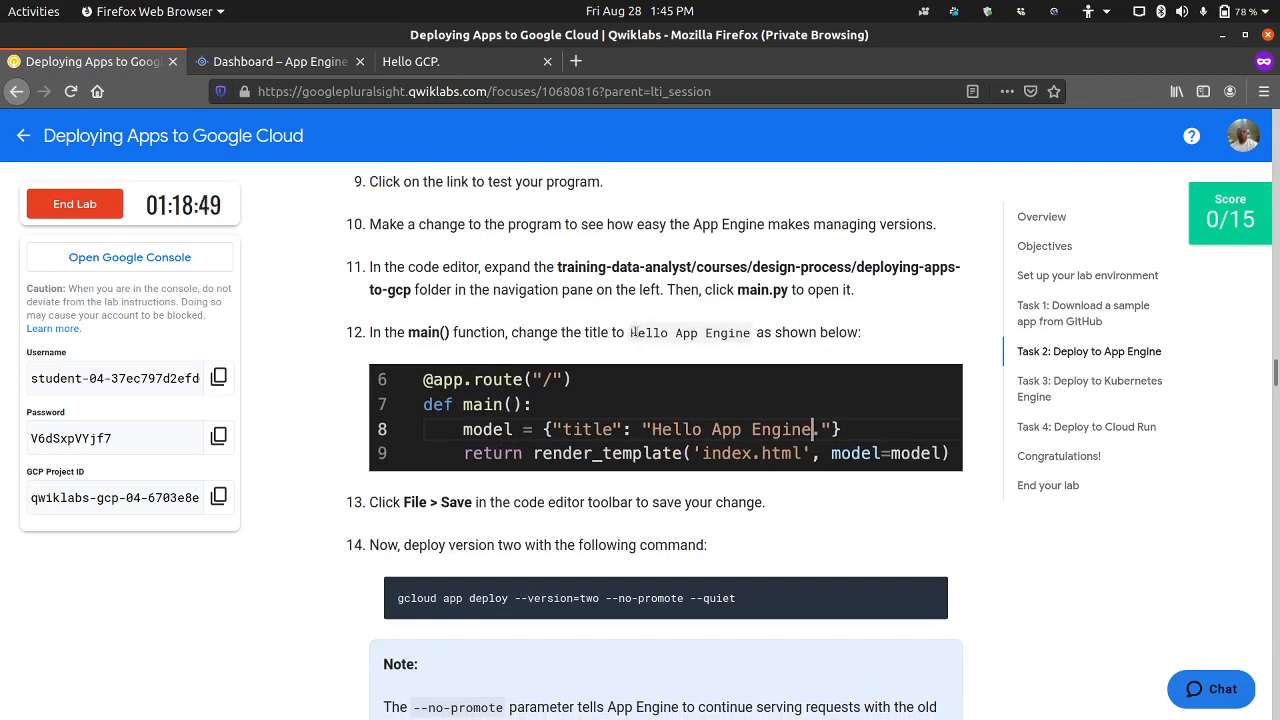
{"action": "left_click_drag", "start_coordinate": [631, 332], "coordinate": [755, 334]}
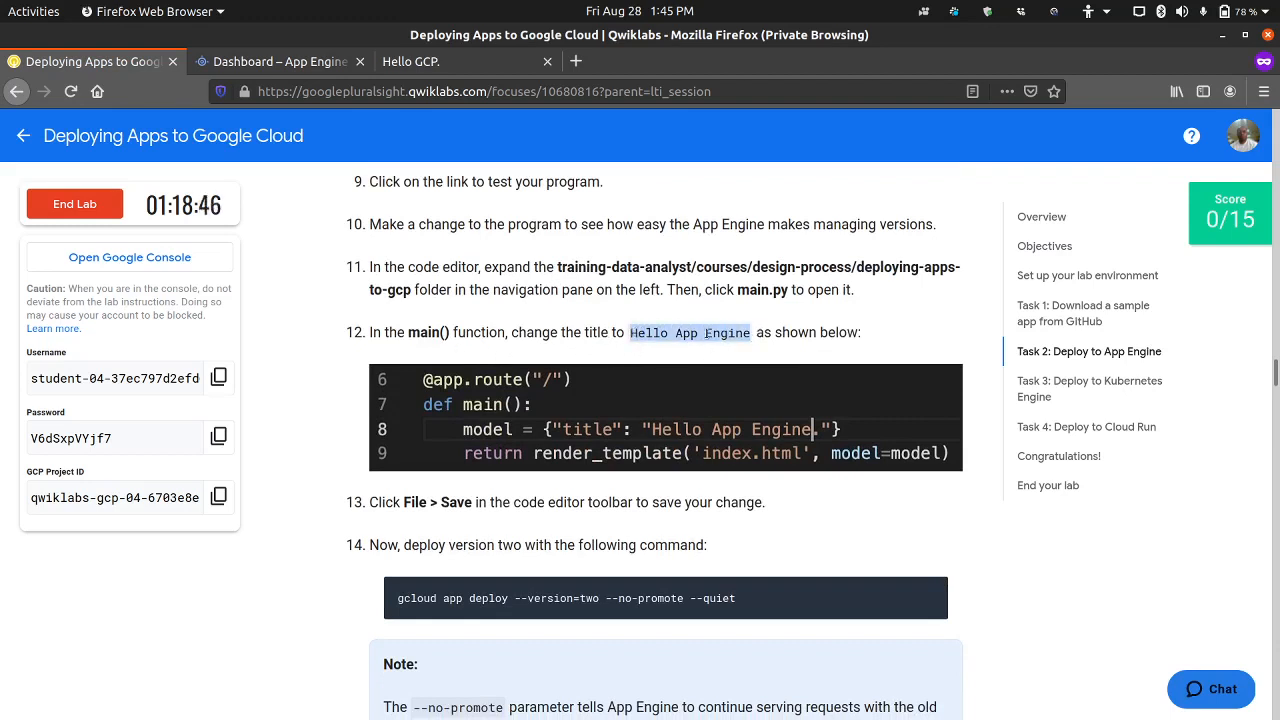
Step: Restore Cloud Shell beneath the App Engine dashboard, open its code editor, and enlarge the Cloud Shell pane
{"action": "left_click", "coordinate": [275, 61]}
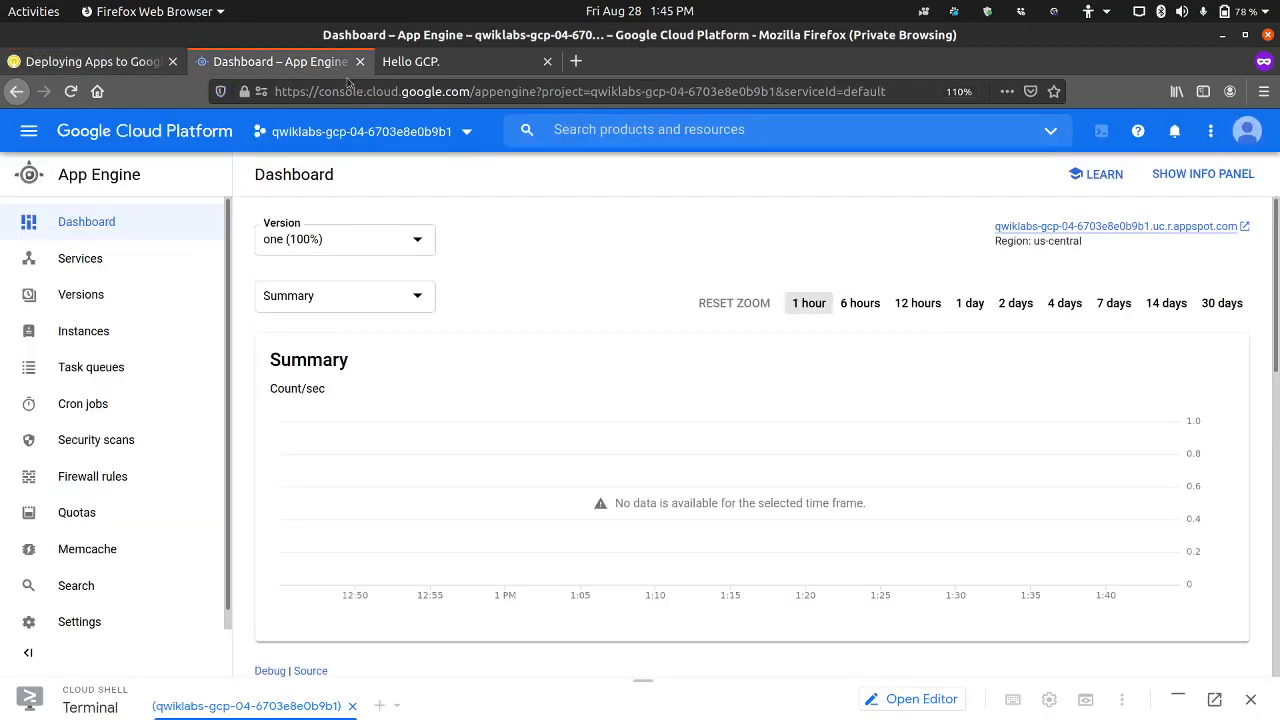
{"action": "left_click", "coordinate": [1180, 697]}
{"action": "left_click", "coordinate": [905, 488]}
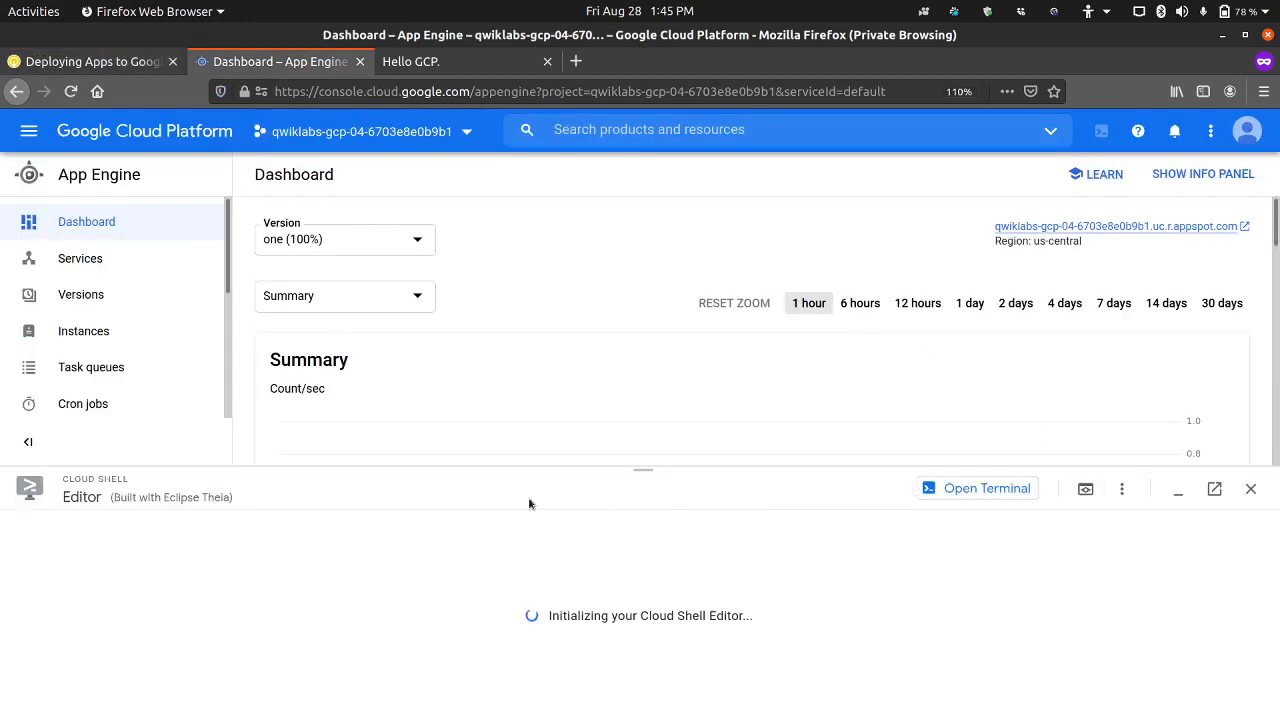
{"action": "left_click_drag", "start_coordinate": [275, 469], "coordinate": [293, 397]}
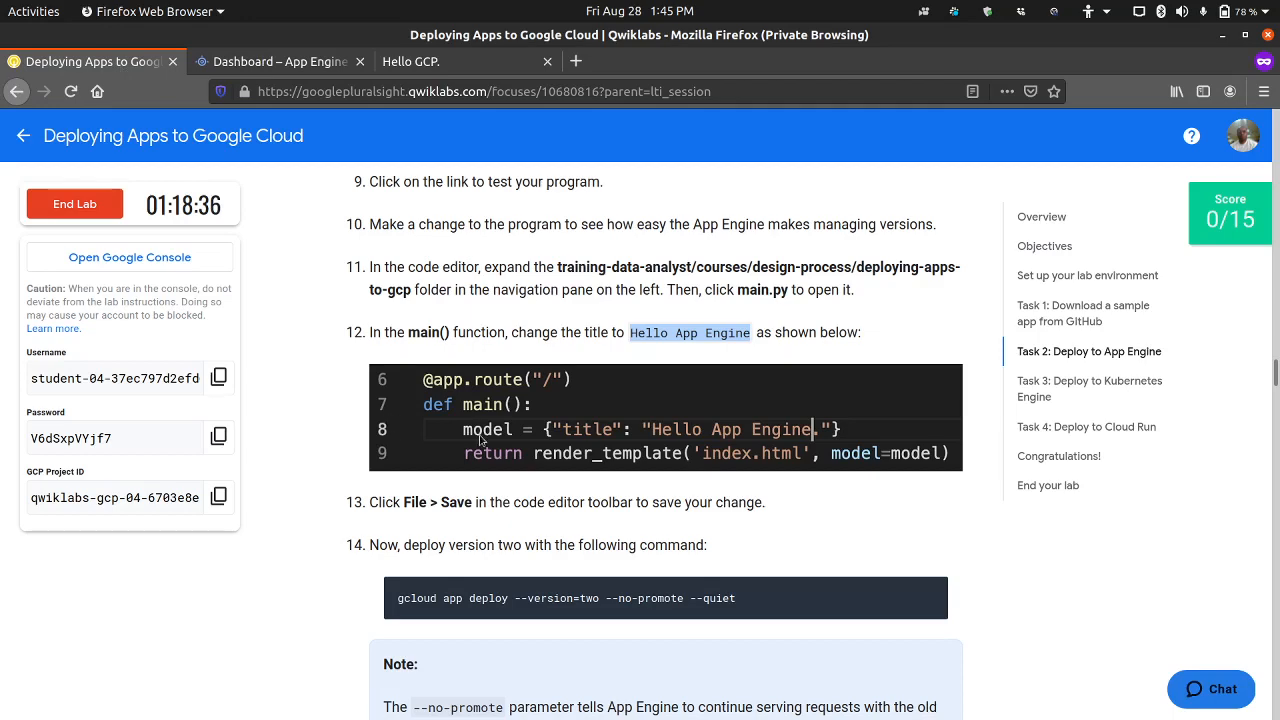
Step: Review the lab's version two deploy command in step 14 and the note on its --no-promote parameter
{"action": "scroll", "coordinate": [449, 464], "scroll_direction": "down", "scroll_amount": 4}
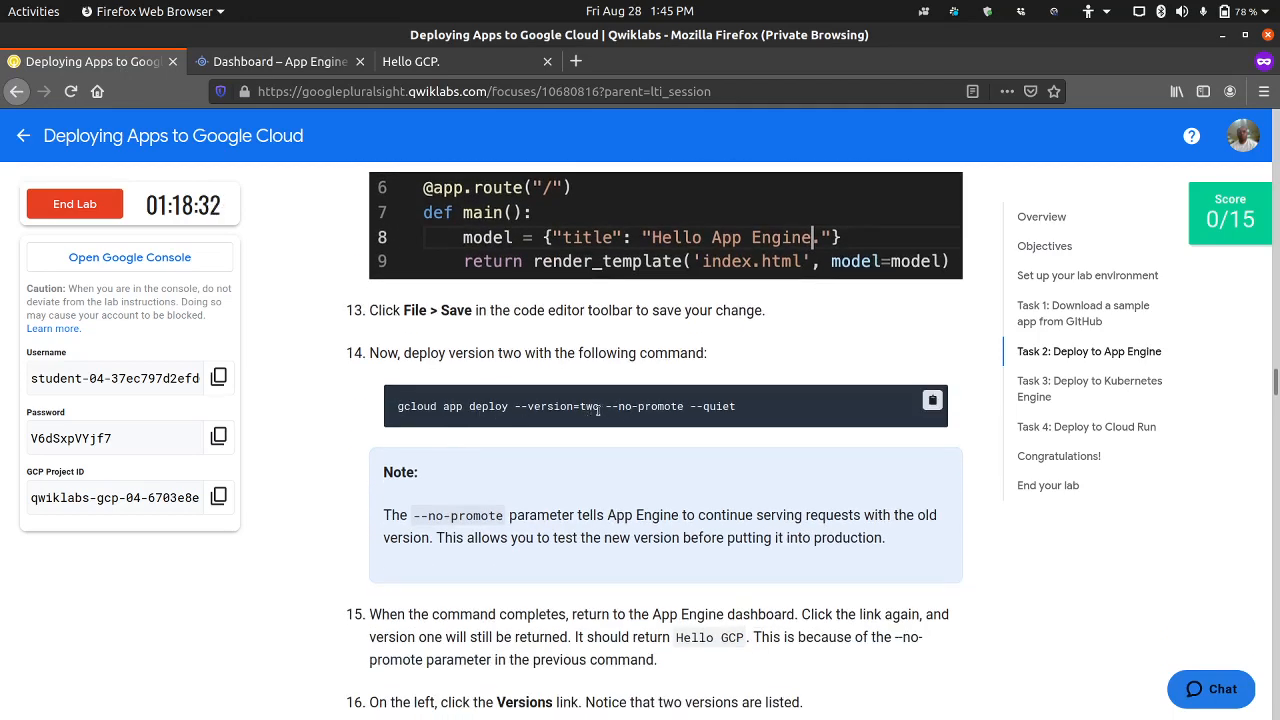
{"action": "left_click_drag", "start_coordinate": [605, 406], "coordinate": [685, 406]}
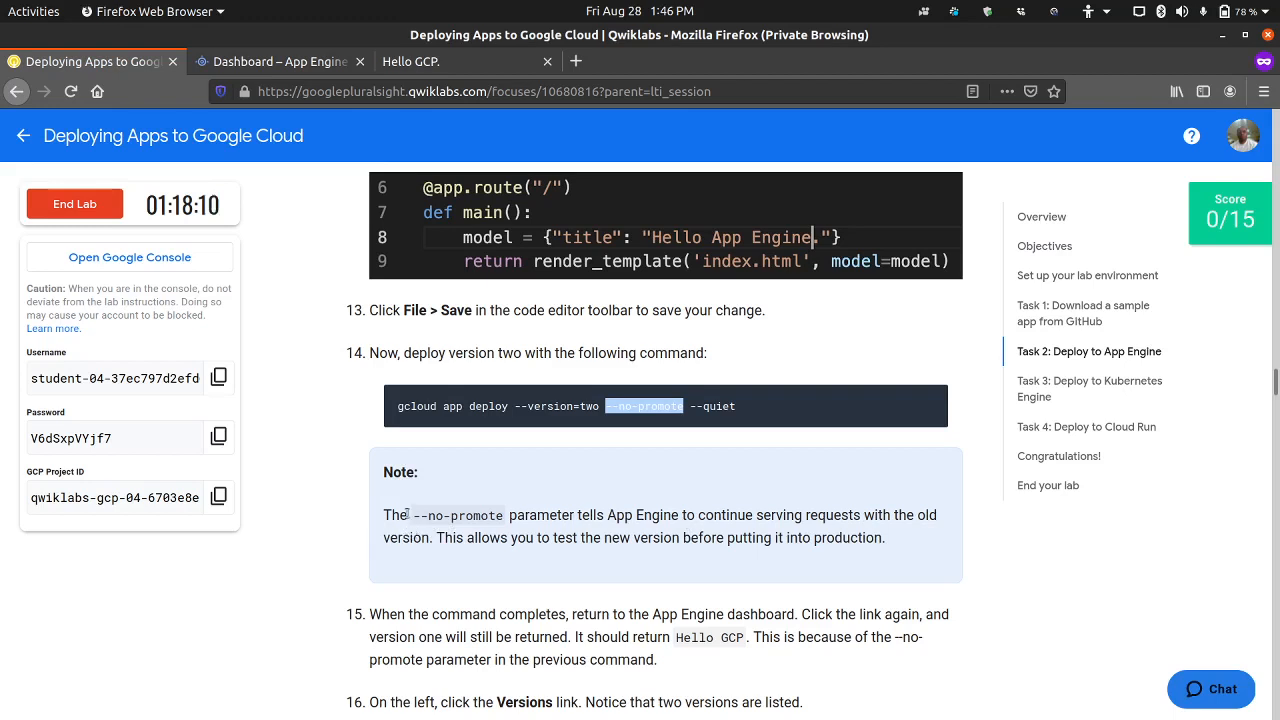
{"action": "left_click", "coordinate": [314, 233]}
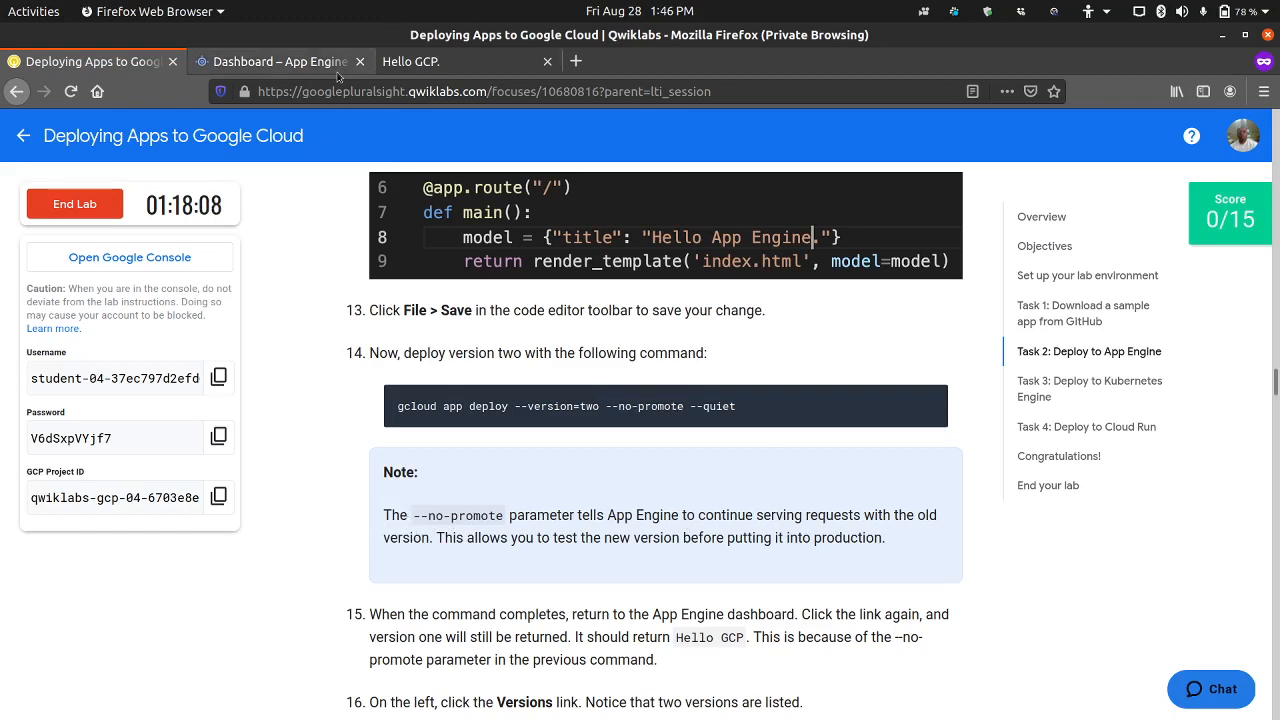
Step: Open main.py from gcp-course/training-data-analyst/courses/design-process/deploying-apps-to-gcp in the Cloud Shell Editor
{"action": "left_click", "coordinate": [280, 61]}
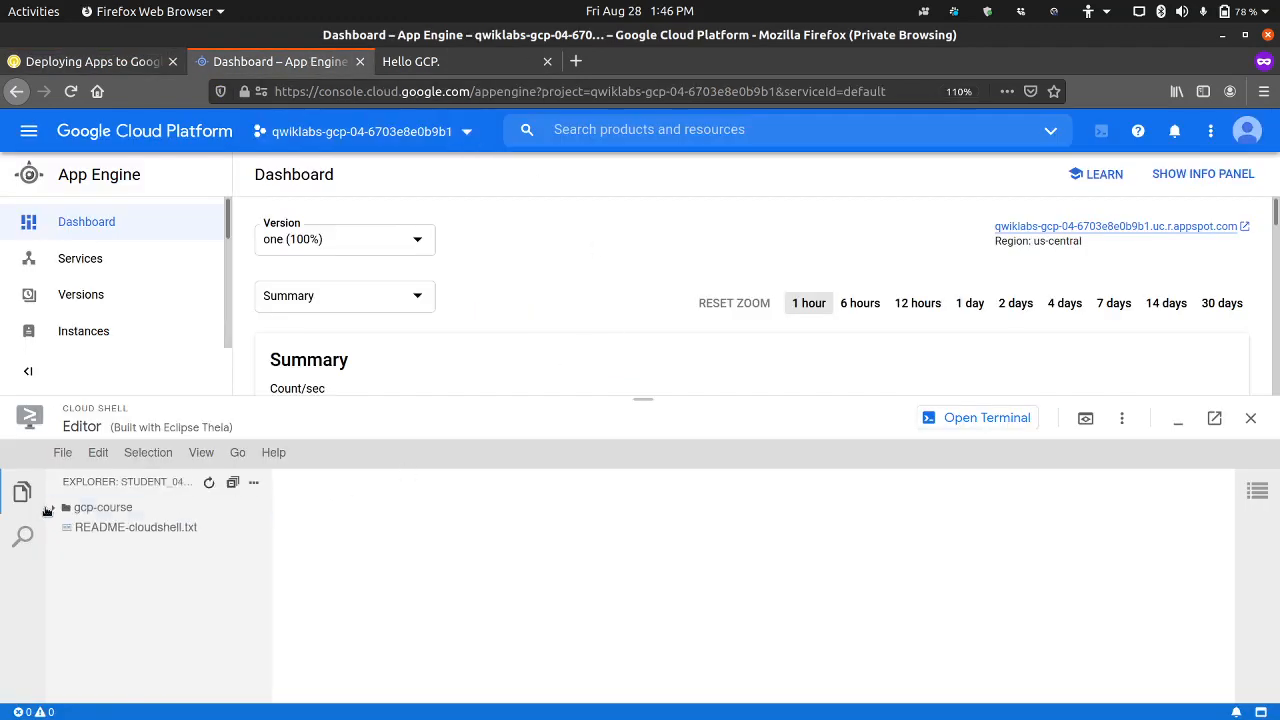
{"action": "left_click", "coordinate": [95, 507]}
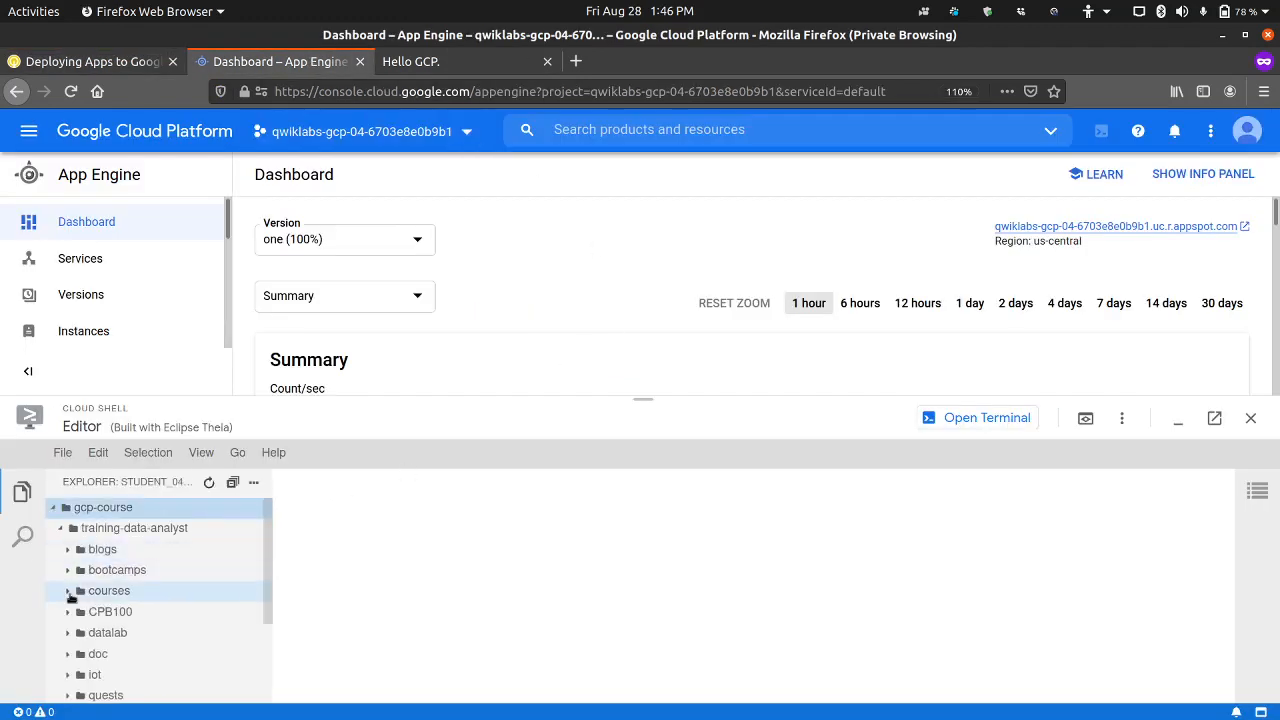
{"action": "left_click", "coordinate": [68, 591]}
{"action": "scroll", "coordinate": [100, 630], "scroll_direction": "down", "scroll_amount": 3}
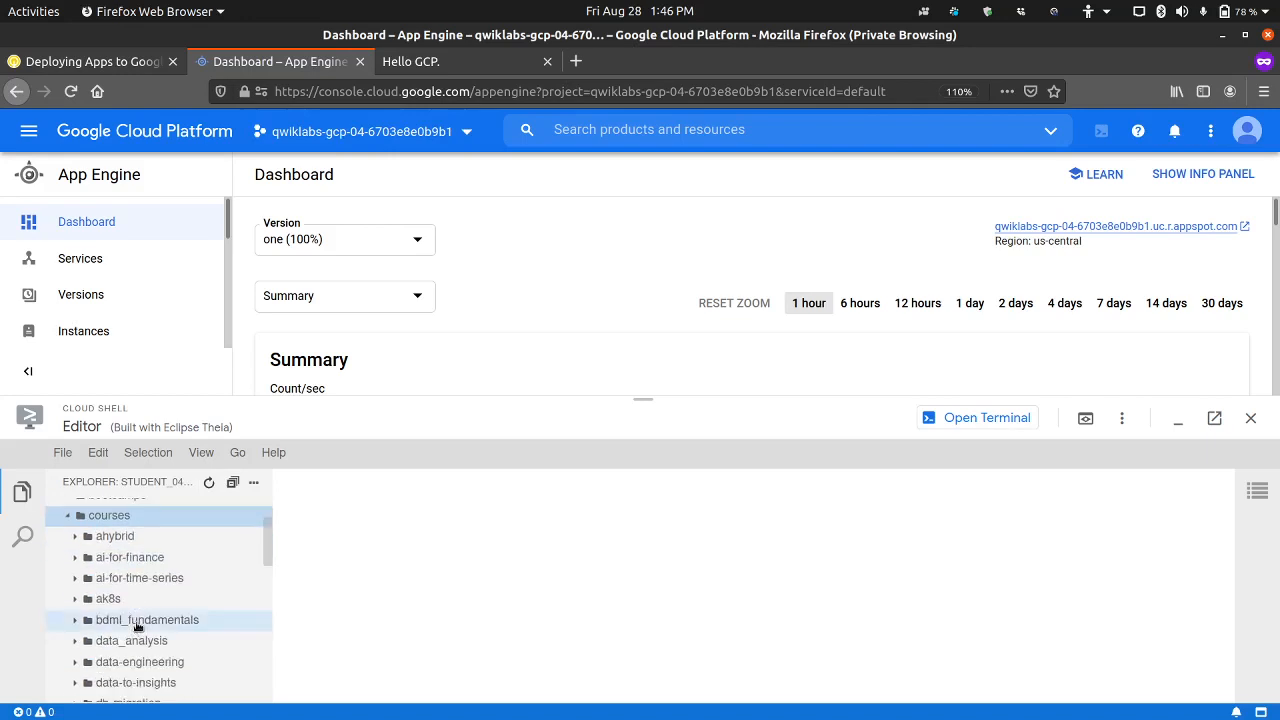
{"action": "scroll", "coordinate": [105, 645], "scroll_direction": "down", "scroll_amount": 2}
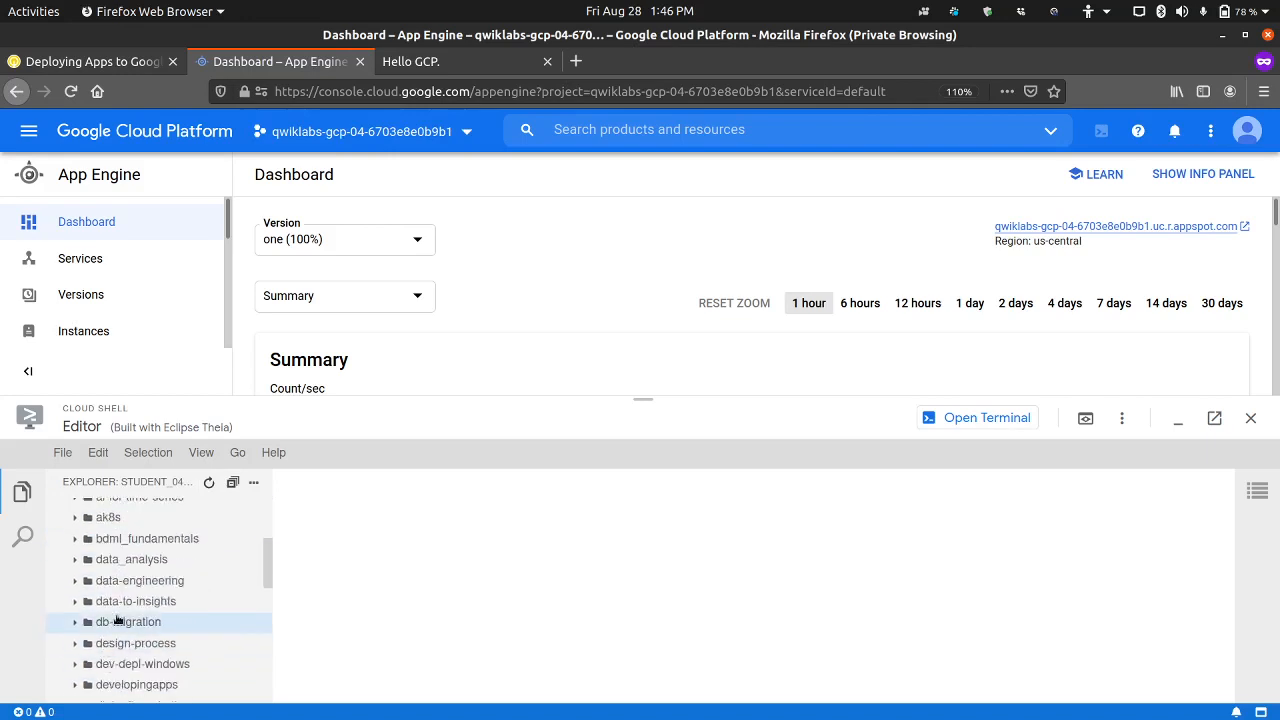
{"action": "left_click", "coordinate": [168, 645]}
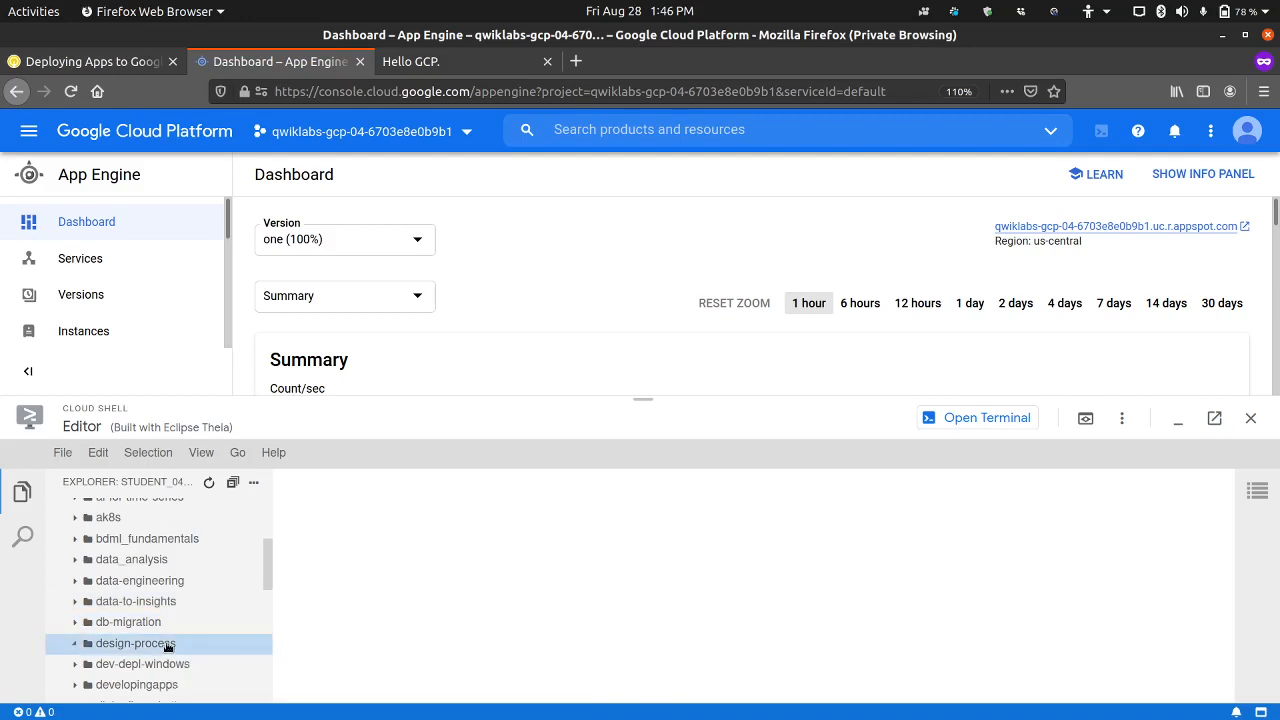
{"action": "scroll", "coordinate": [178, 646], "scroll_direction": "down", "scroll_amount": 1}
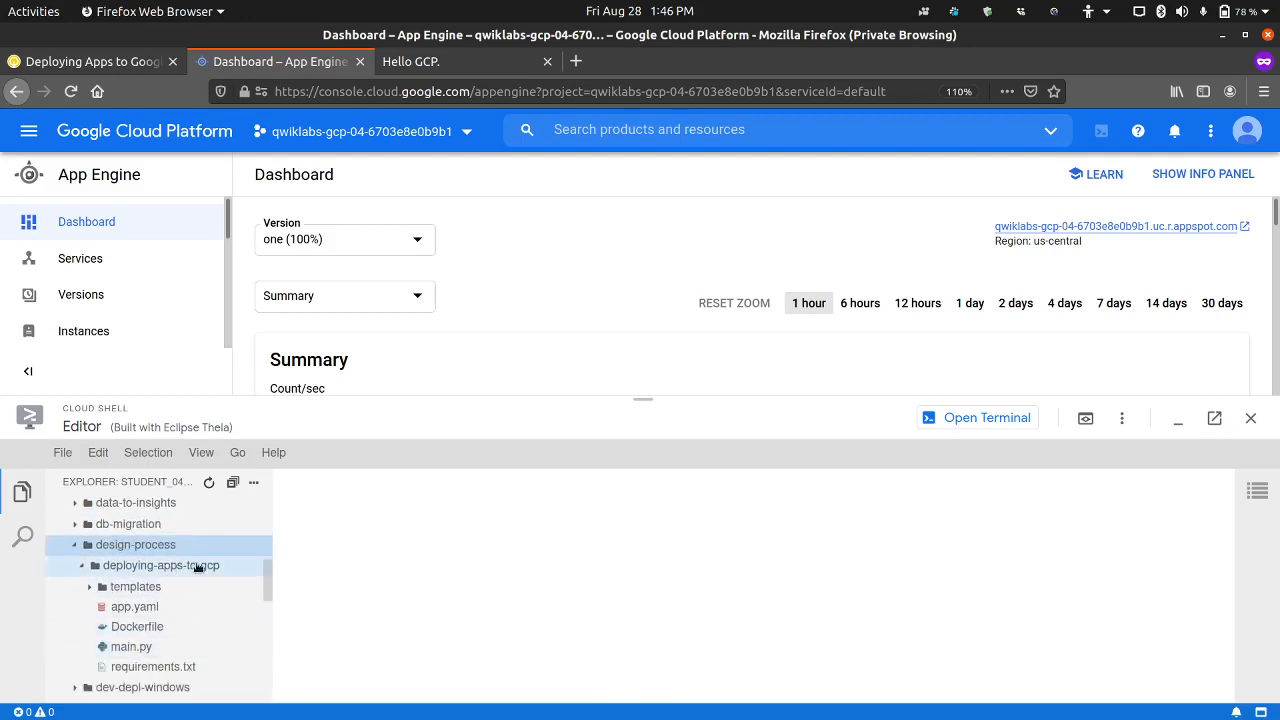
{"action": "left_click", "coordinate": [143, 649]}
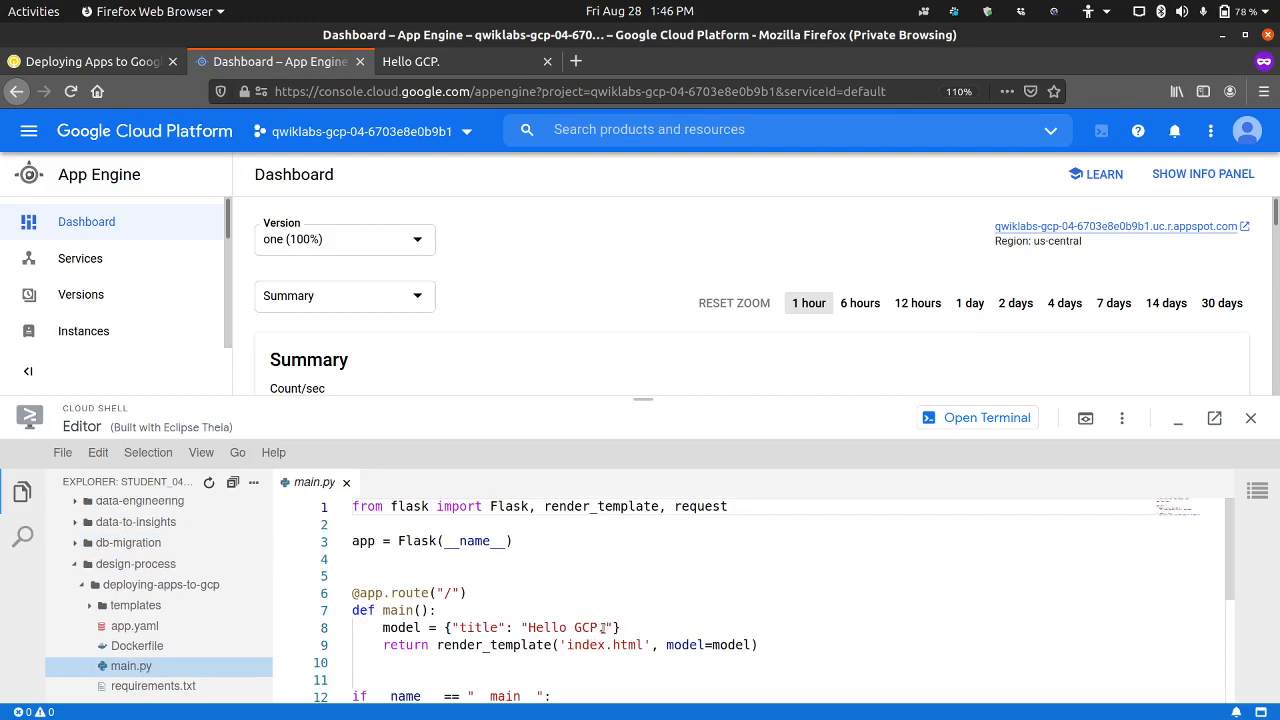
Step: Change the title in the main() function of main.py to "Hello App Engine" and save the file
{"action": "left_click_drag", "start_coordinate": [604, 627], "coordinate": [530, 627]}
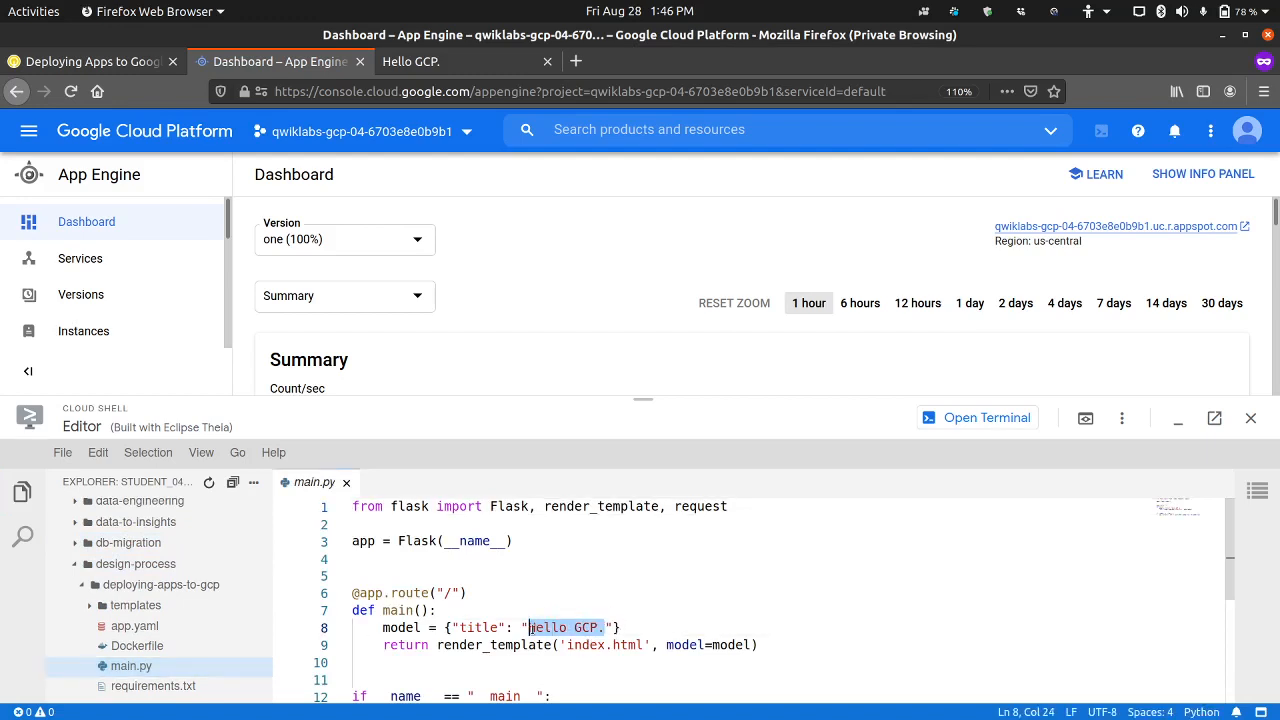
{"action": "type", "text": "Hello App Engine"}
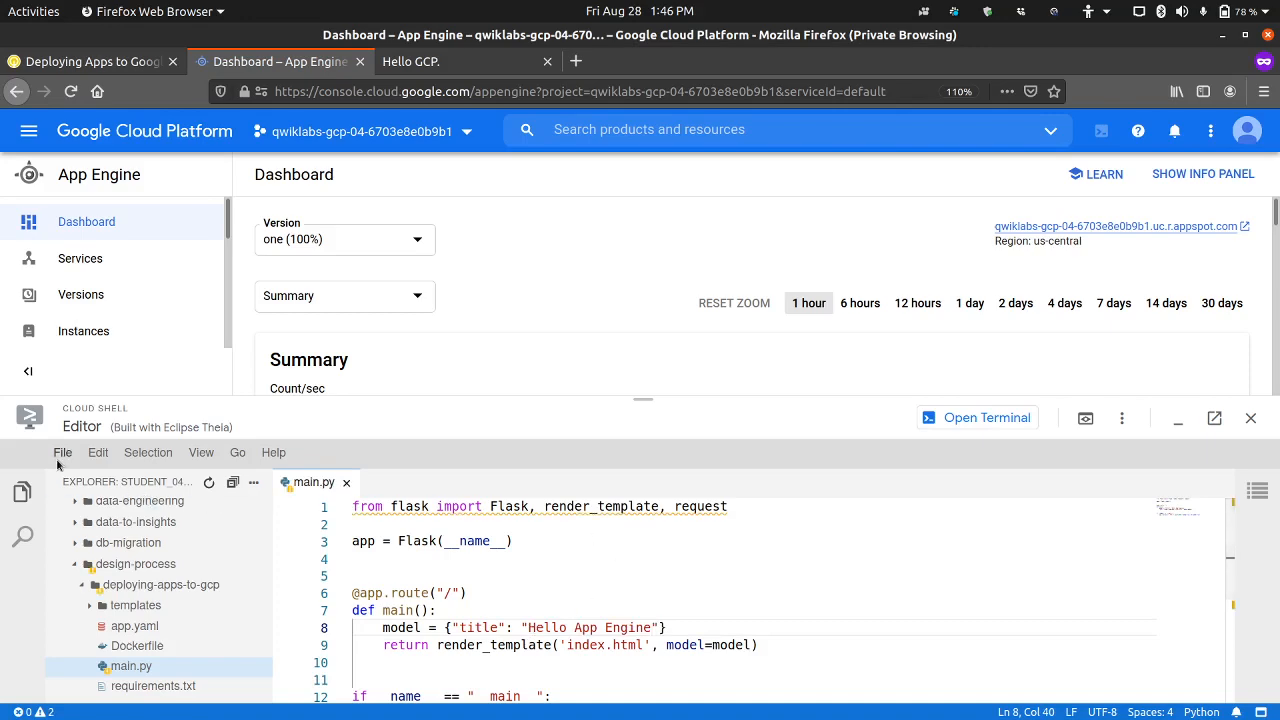
{"action": "left_click", "coordinate": [60, 453]}
{"action": "left_click", "coordinate": [75, 651]}
Step: Reopen the Cloud Shell terminal and copy the command "gcloud app deploy --version=two --no-promote --quiet" from the lab's step 14
{"action": "left_click", "coordinate": [976, 418]}
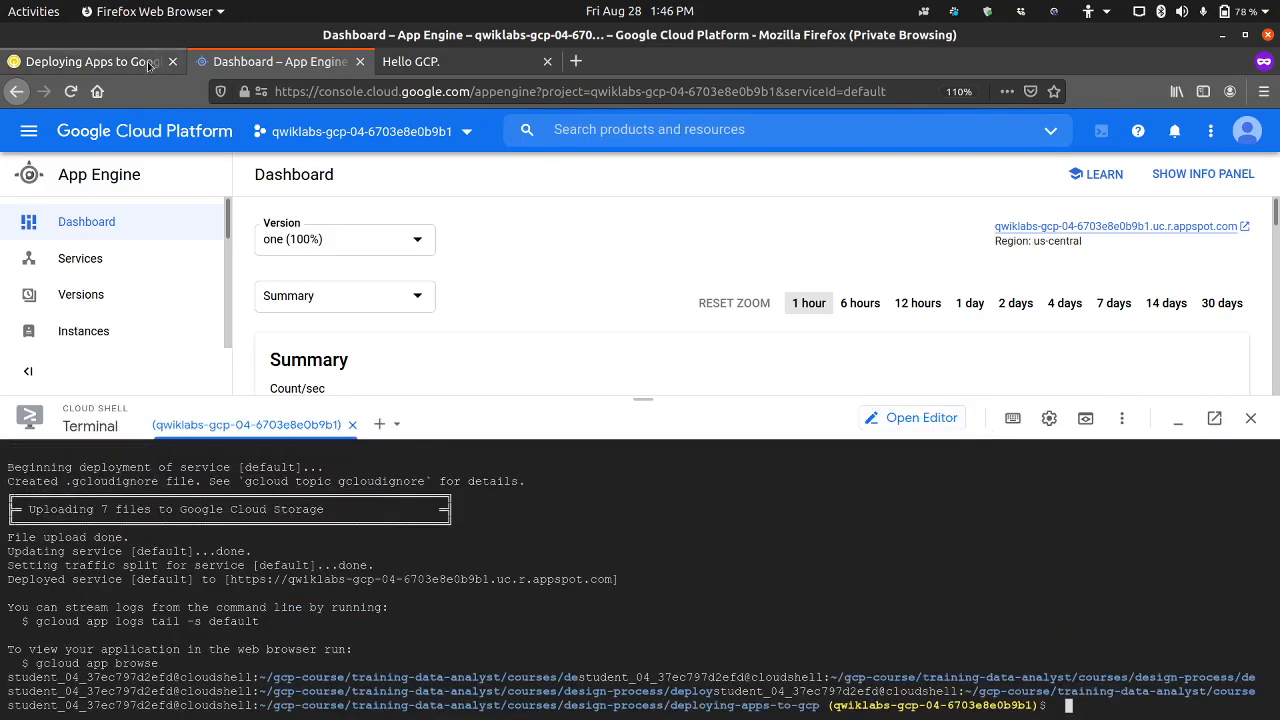
{"action": "left_click", "coordinate": [148, 64]}
{"action": "left_click", "coordinate": [932, 404]}
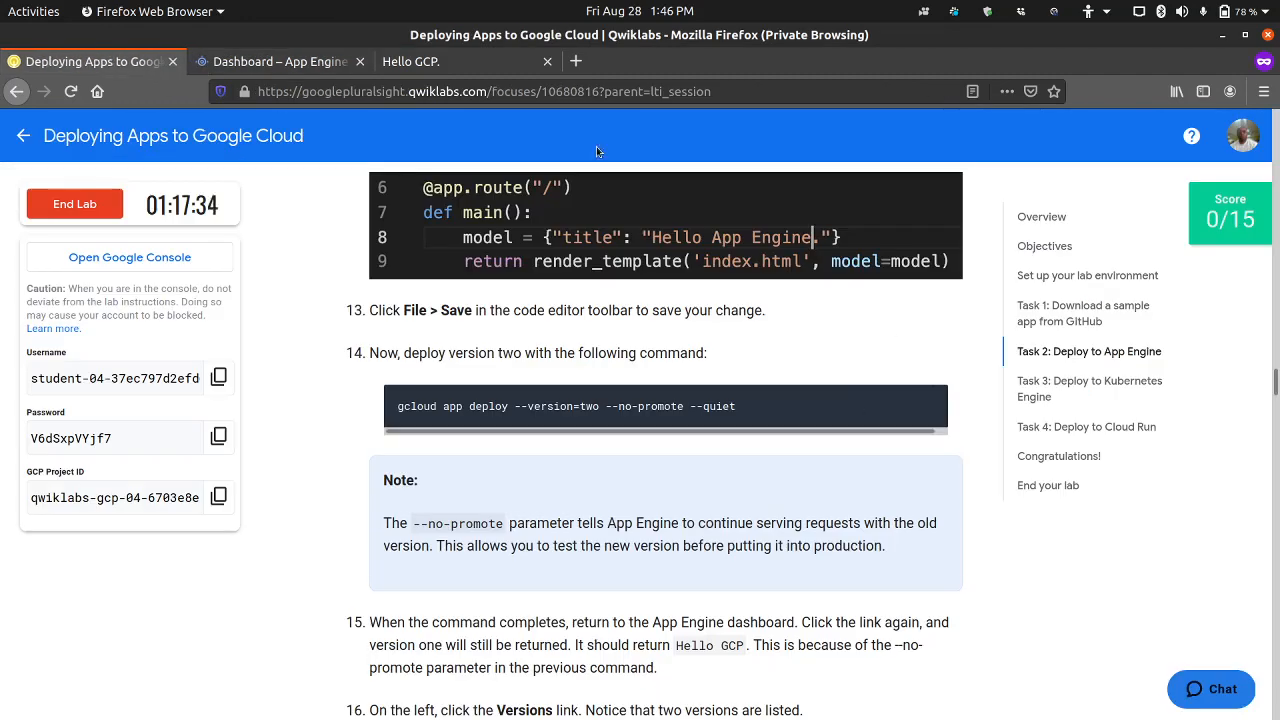
Step: Run "gcloud app deploy --version=two --no-promote --quiet" in the Cloud Shell terminal to deploy version two
{"action": "left_click", "coordinate": [316, 66]}
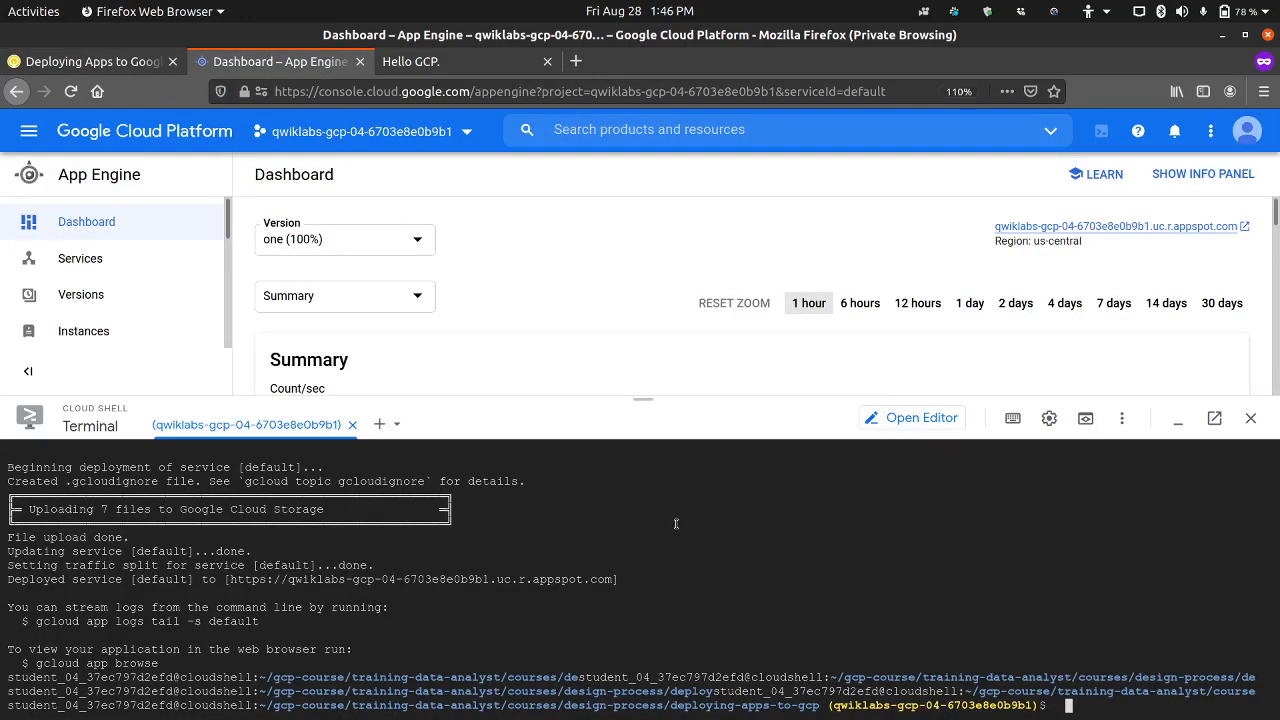
{"action": "key", "text": "ctrl+v"}
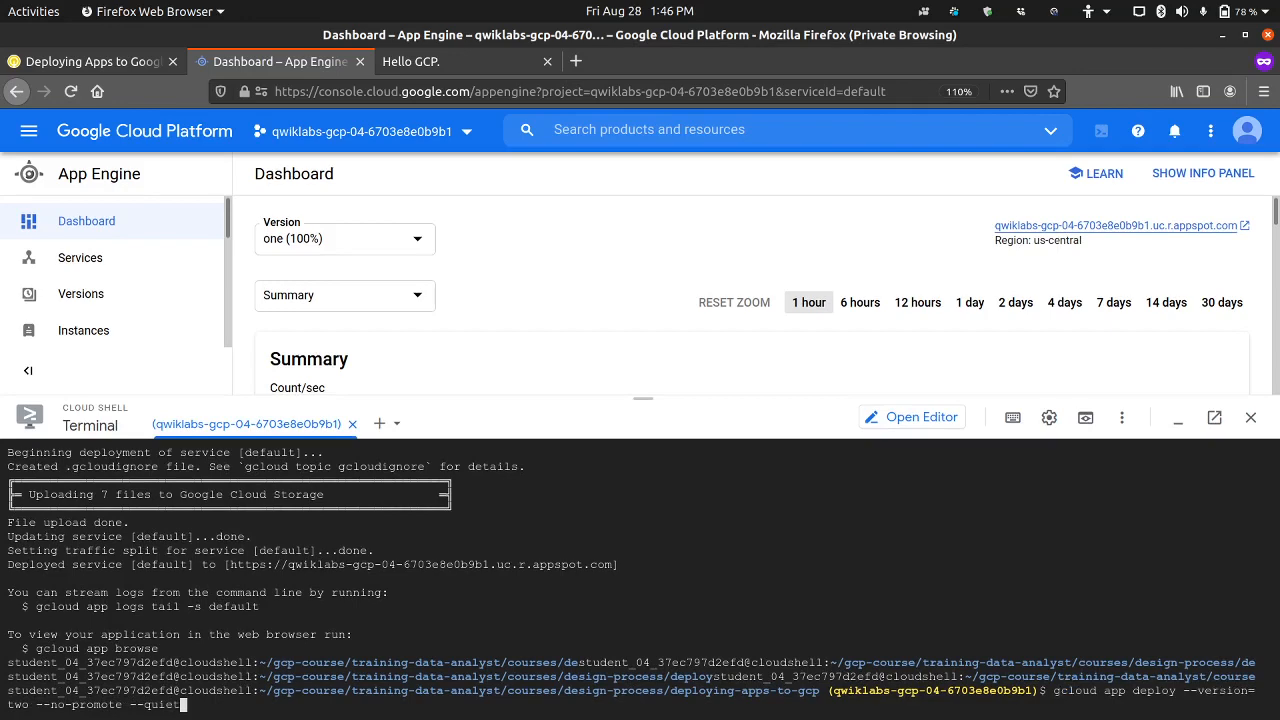
{"action": "key", "text": "Return"}
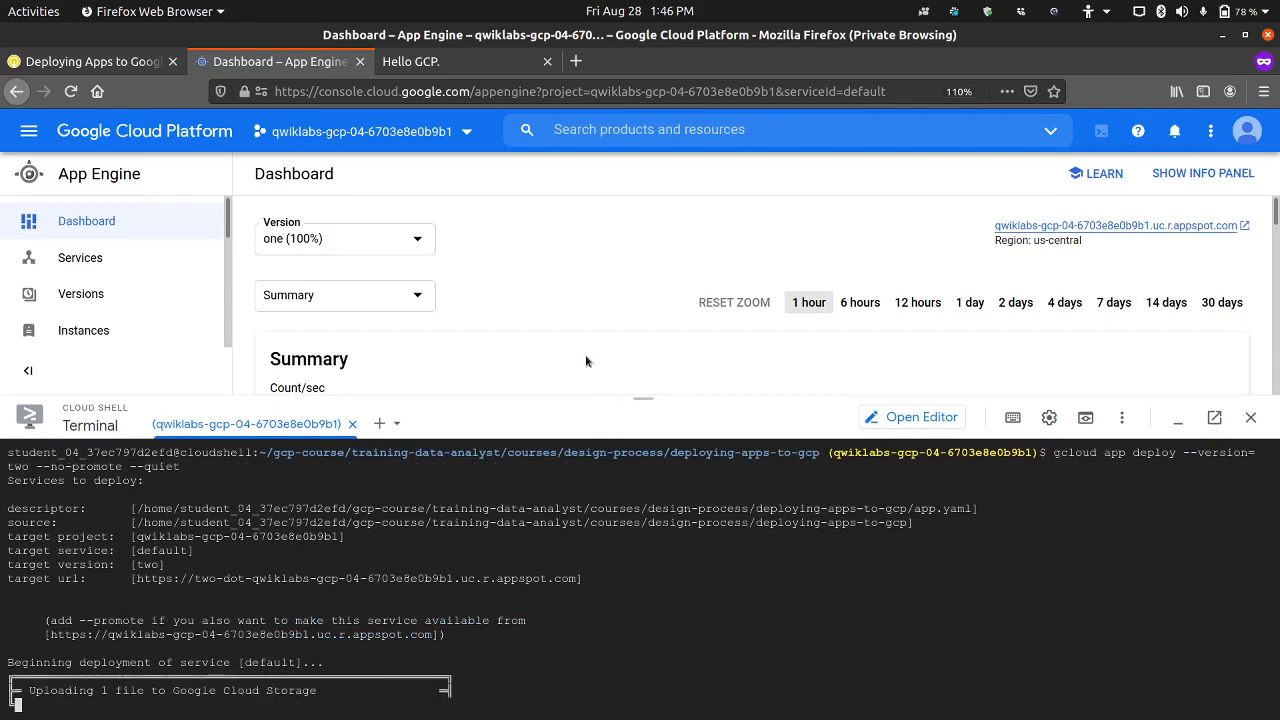
Step: Review lab steps 15 to 19 on testing version two and migrating traffic, and check the deployment's progress in Cloud Shell
{"action": "left_click", "coordinate": [140, 62]}
{"action": "scroll", "coordinate": [368, 468], "scroll_direction": "down", "scroll_amount": 3}
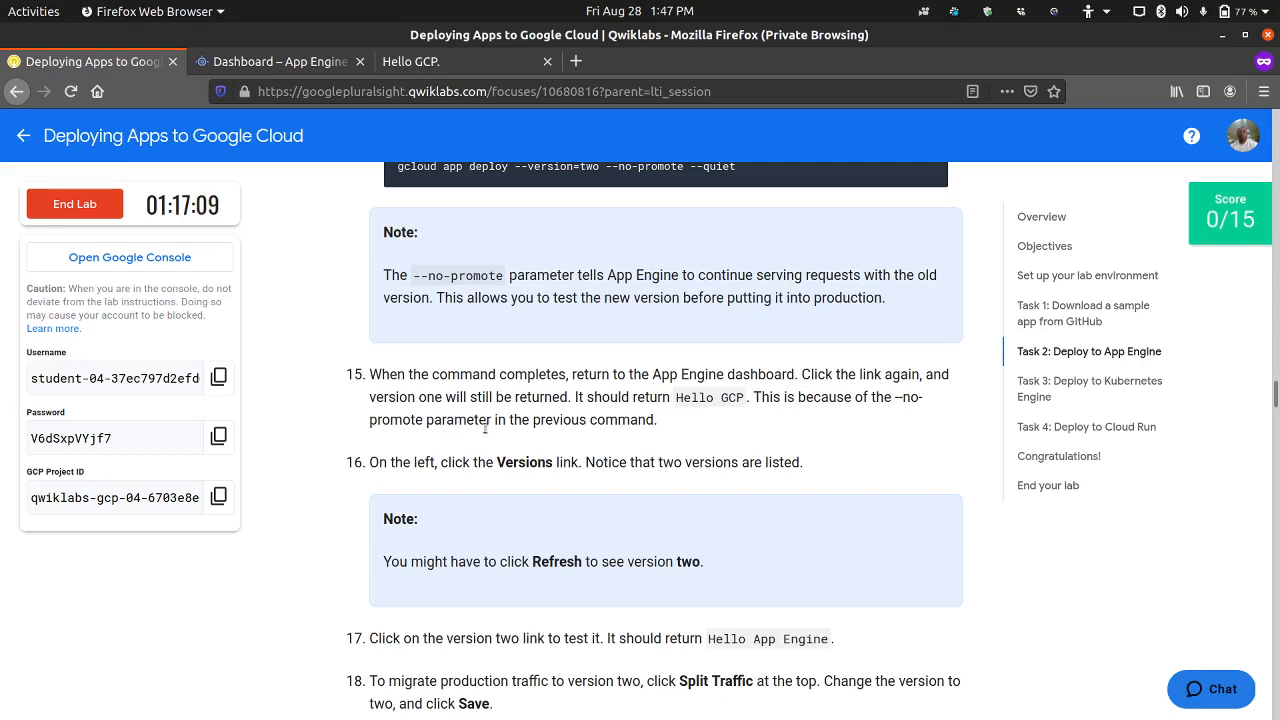
{"action": "scroll", "coordinate": [480, 420], "scroll_direction": "down", "scroll_amount": 3}
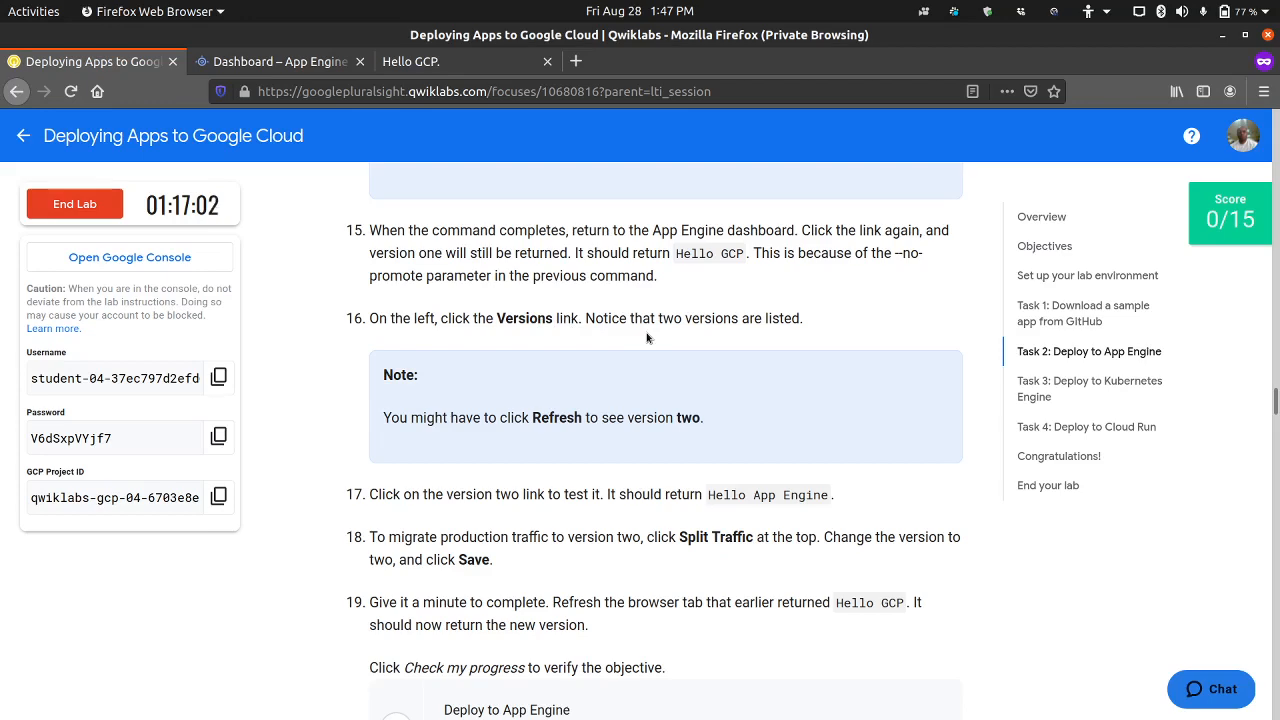
{"action": "scroll", "coordinate": [508, 352], "scroll_direction": "down", "scroll_amount": 2}
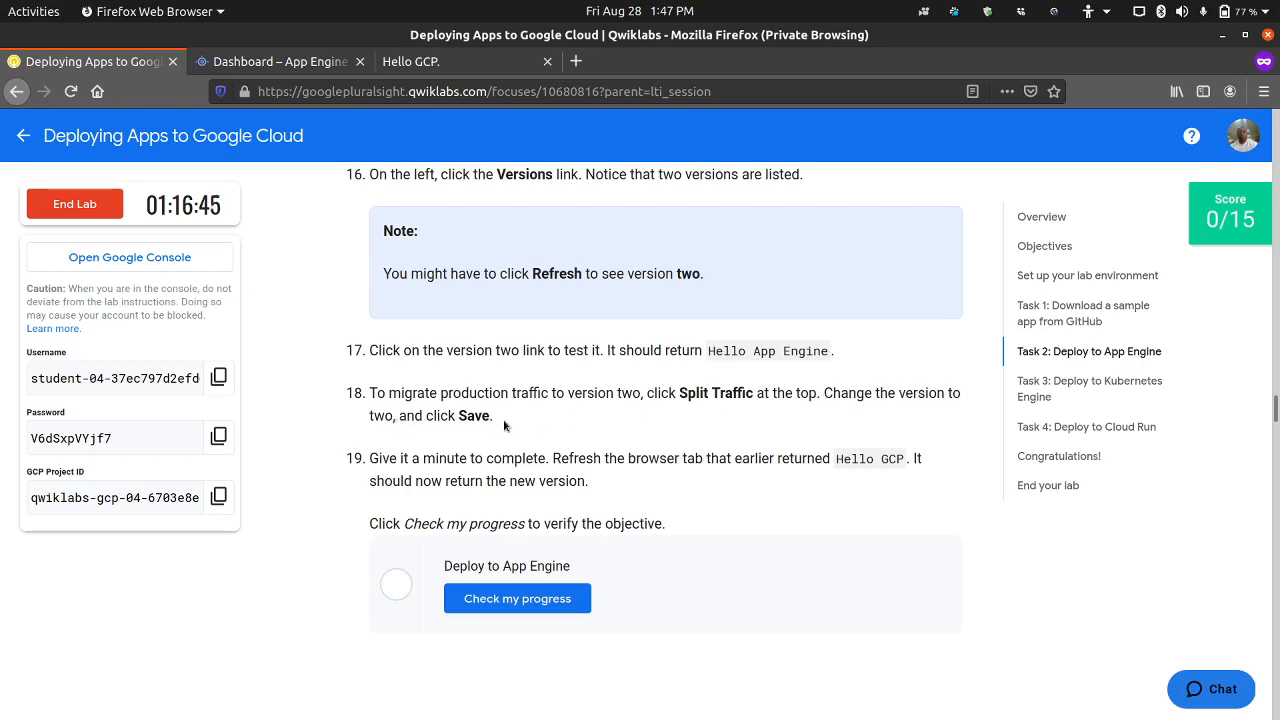
{"action": "scroll", "coordinate": [504, 426], "scroll_direction": "down", "scroll_amount": 3}
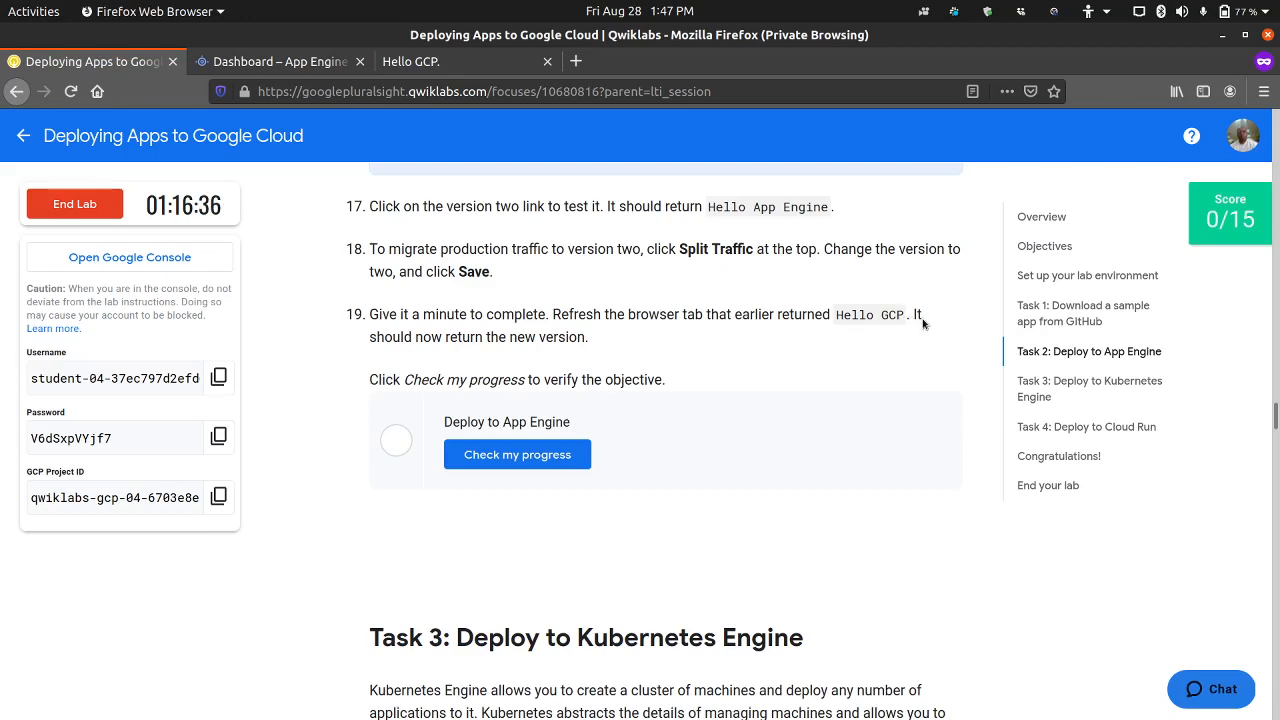
{"action": "left_click", "coordinate": [314, 70]}
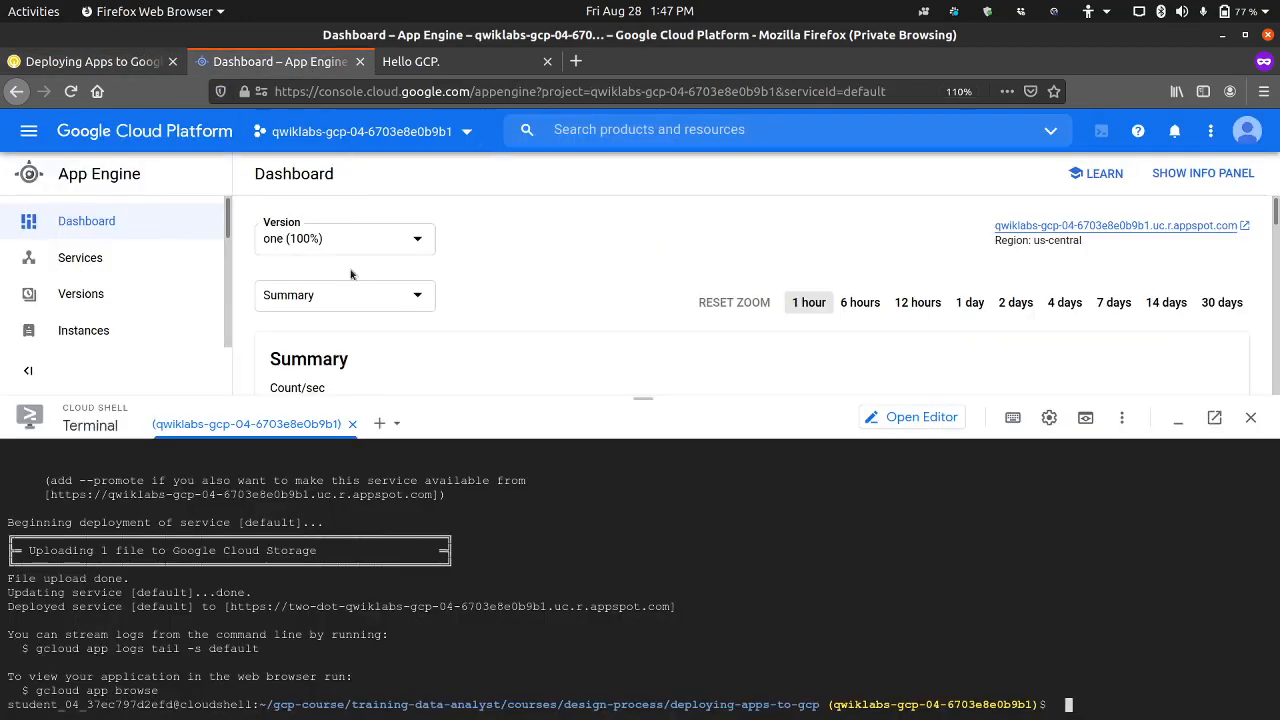
{"action": "left_click", "coordinate": [120, 62]}
{"action": "scroll", "coordinate": [367, 374], "scroll_direction": "up", "scroll_amount": 3}
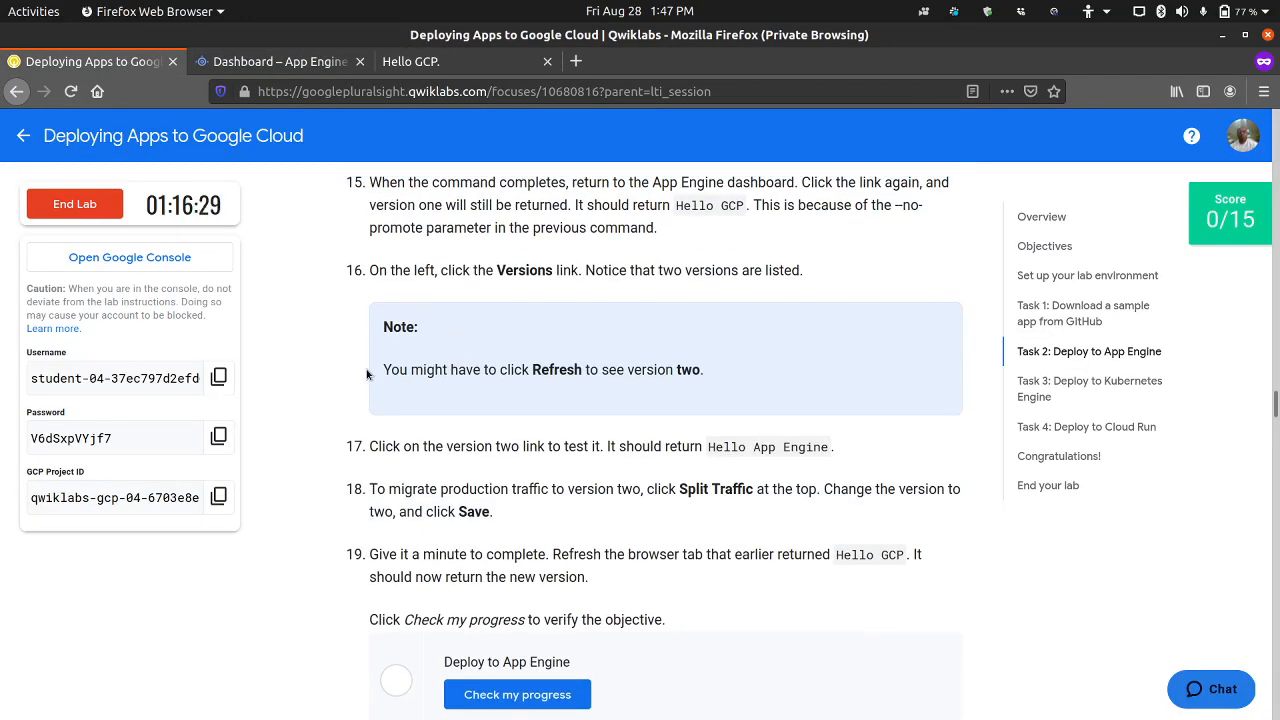
{"action": "scroll", "coordinate": [545, 277], "scroll_direction": "up", "scroll_amount": 1}
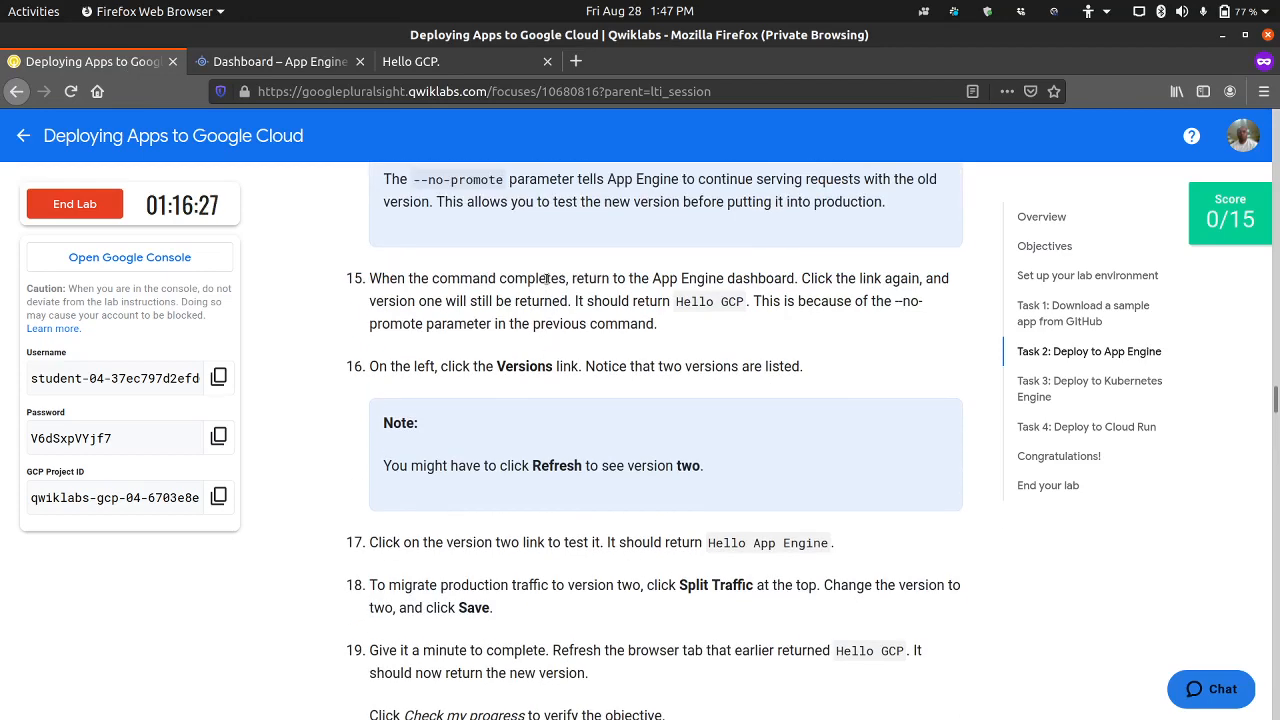
Step: Show the App Engine versions list and minimize Cloud Shell
{"action": "left_click", "coordinate": [290, 61]}
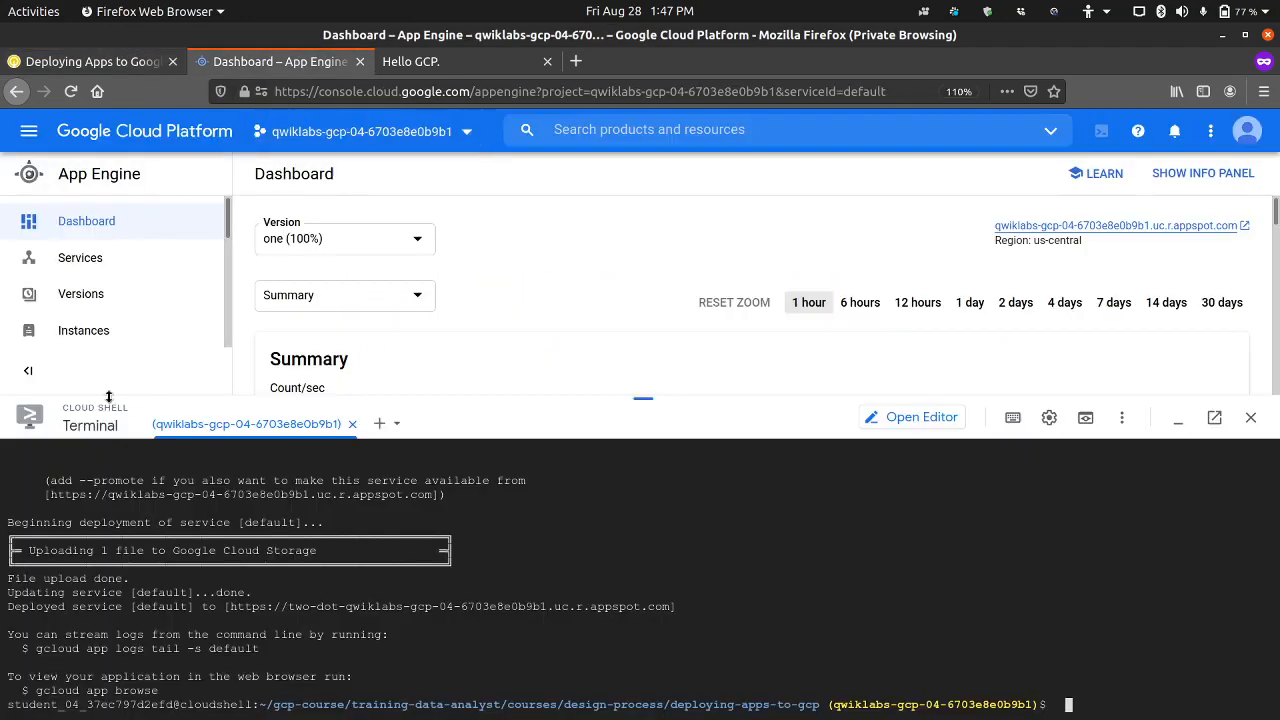
{"action": "left_click", "coordinate": [112, 306]}
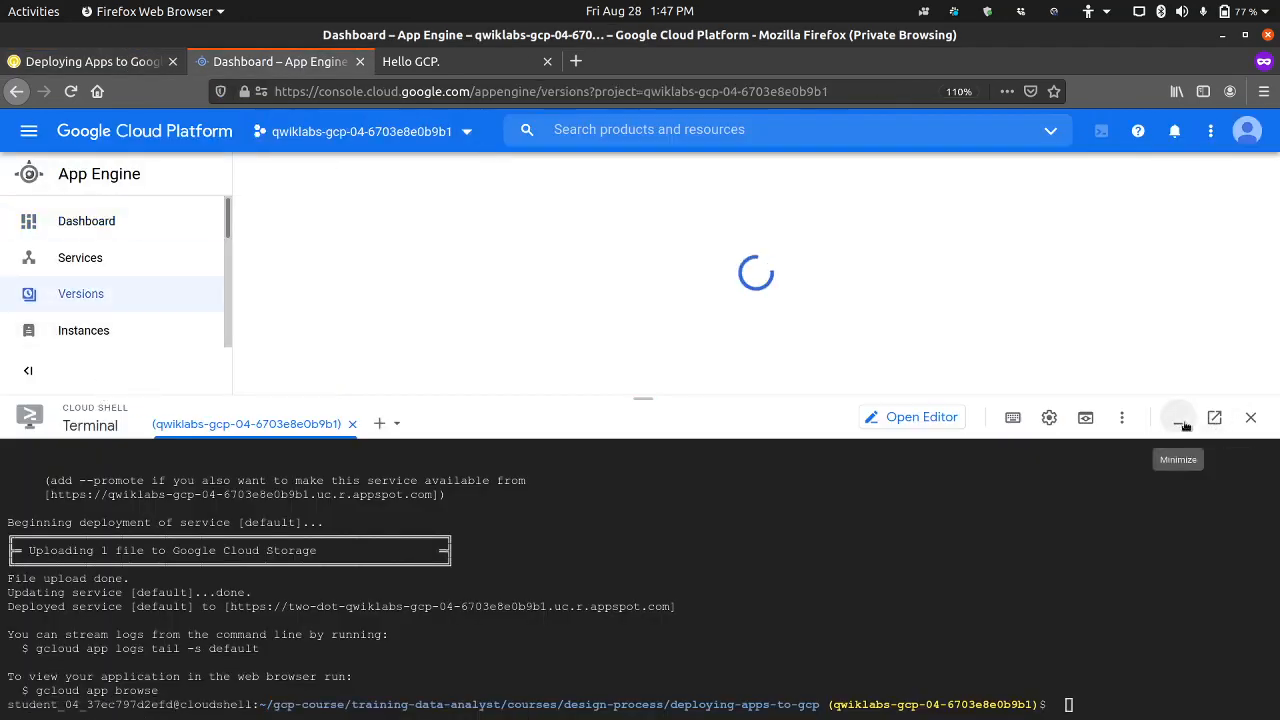
{"action": "left_click", "coordinate": [1181, 424]}
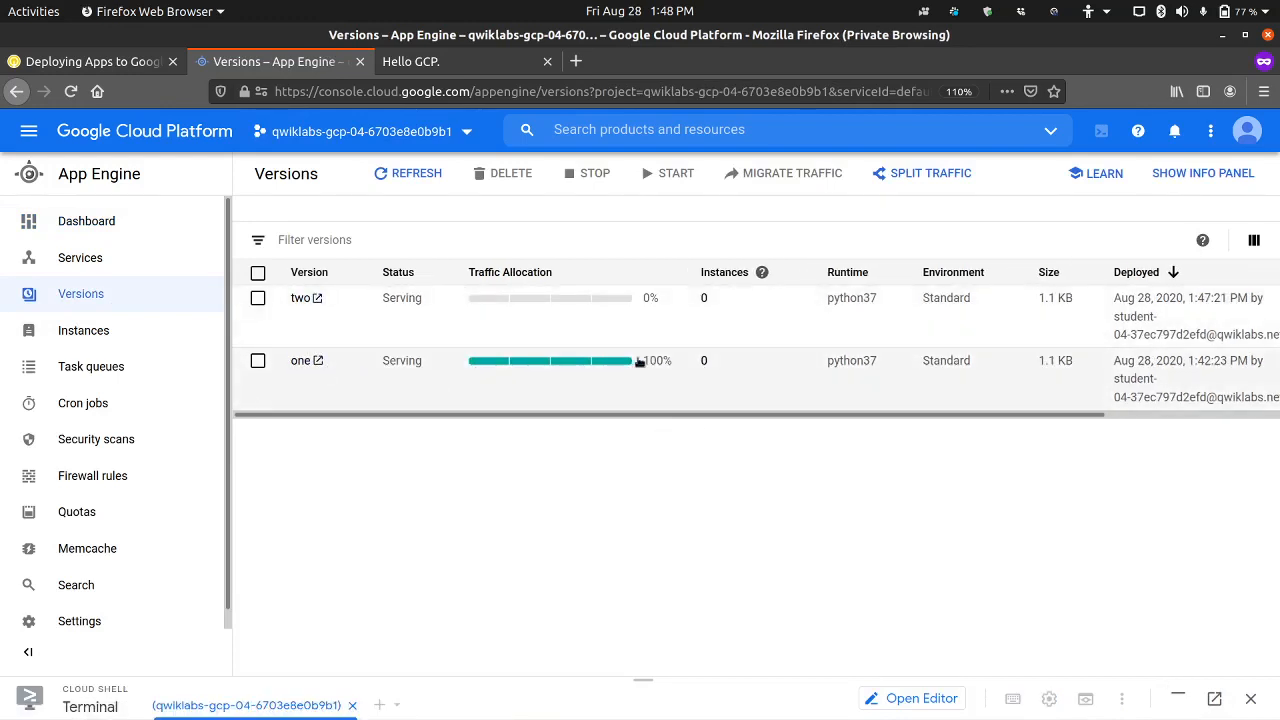
Step: Reload the deployed app's default page to check which version it serves, and return to the versions list
{"action": "left_click", "coordinate": [422, 62]}
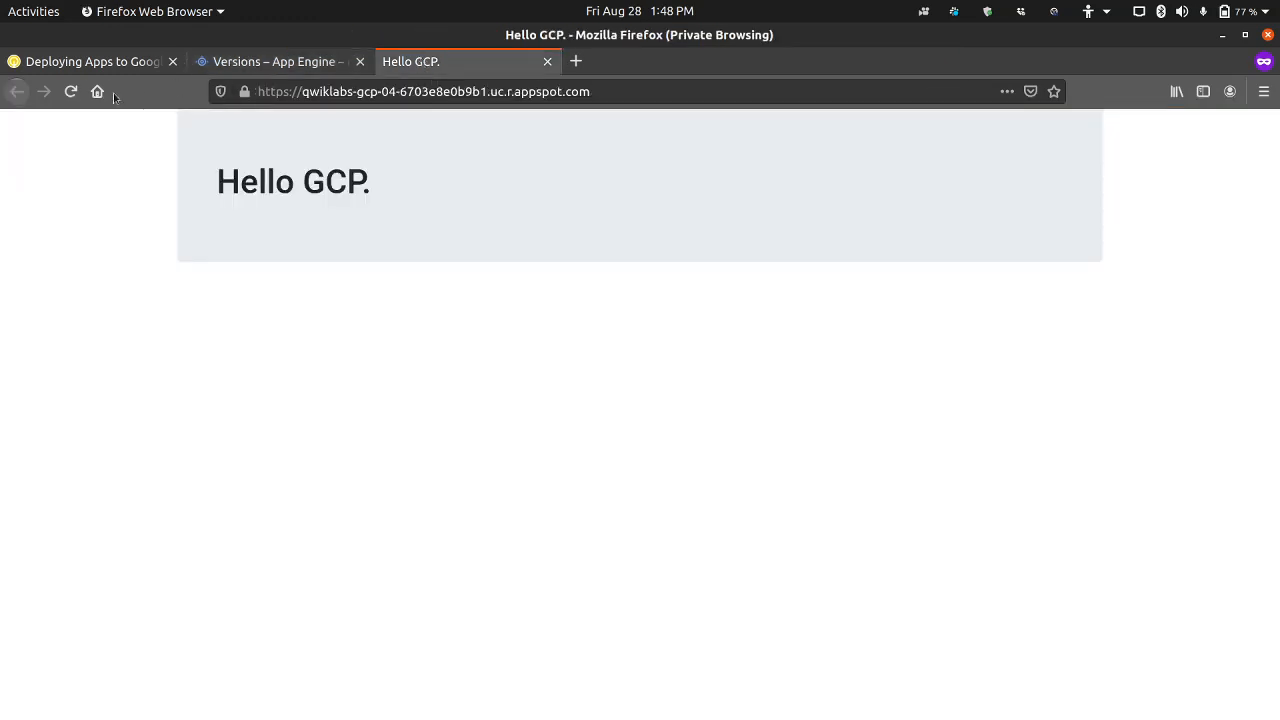
{"action": "left_click", "coordinate": [71, 91]}
{"action": "left_click", "coordinate": [278, 62]}
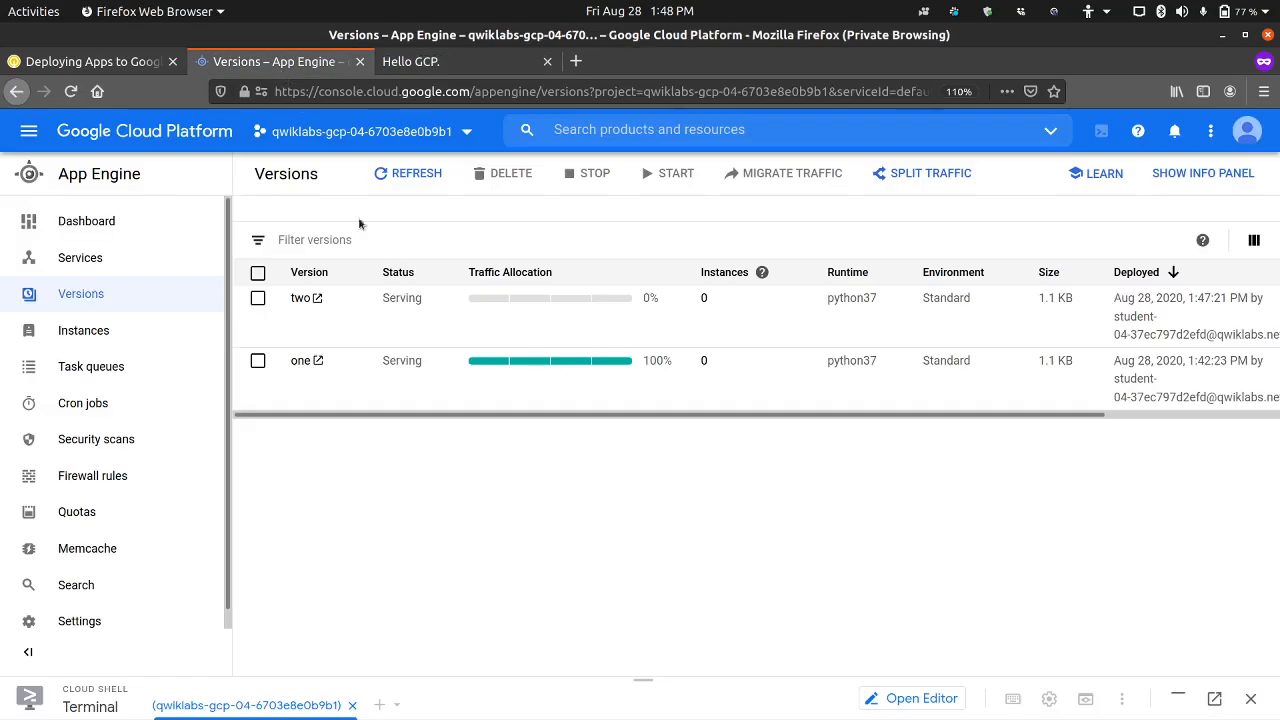
{"action": "left_click", "coordinate": [116, 69]}
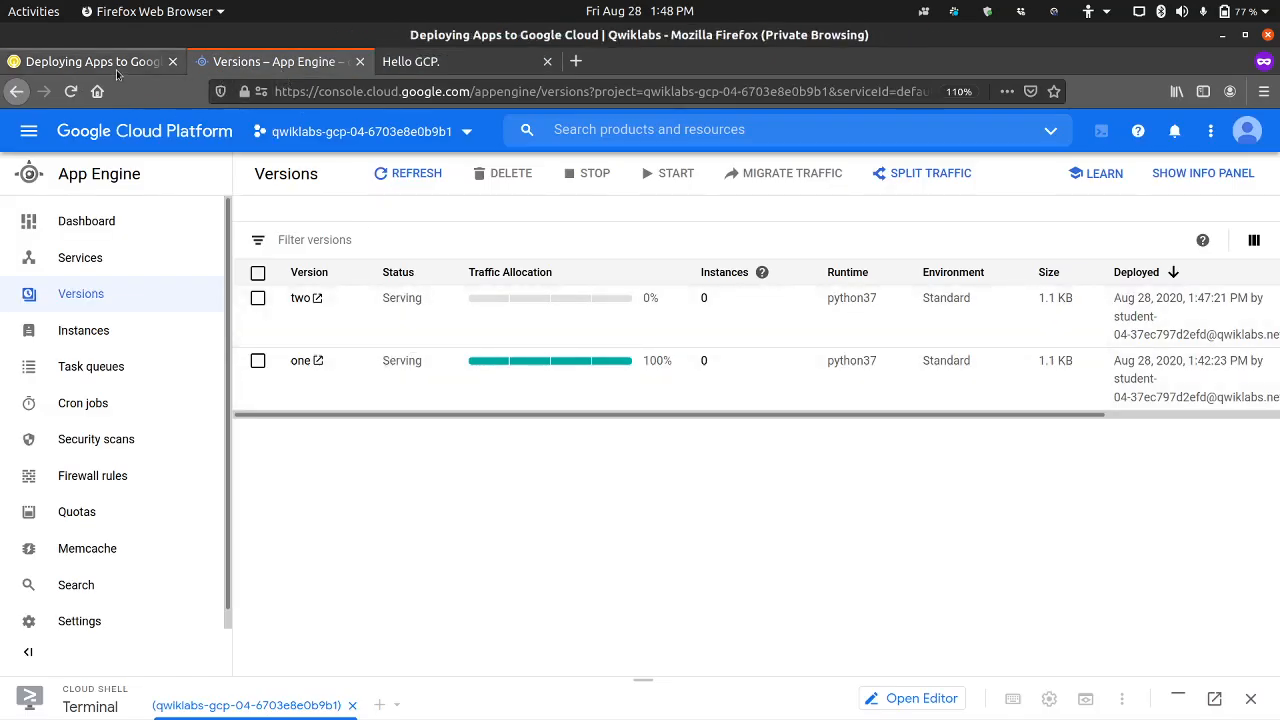
{"action": "scroll", "coordinate": [394, 430], "scroll_direction": "down", "scroll_amount": 3}
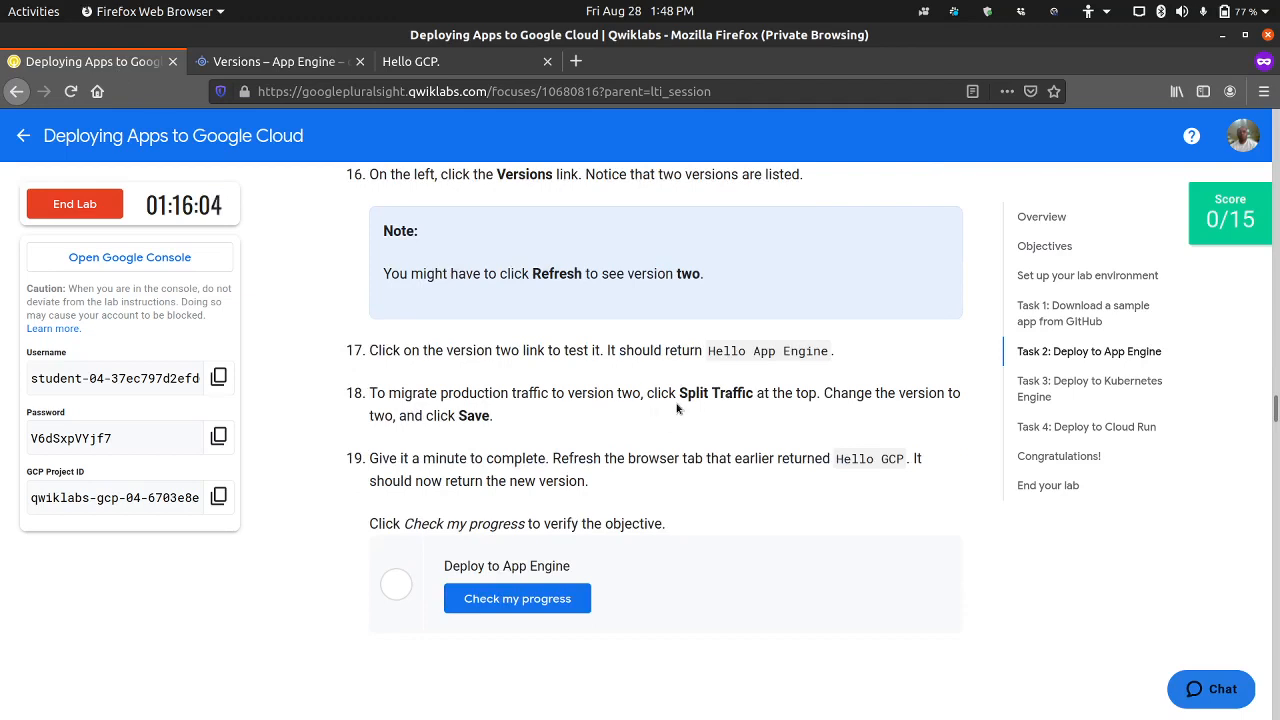
{"action": "left_click", "coordinate": [330, 63]}
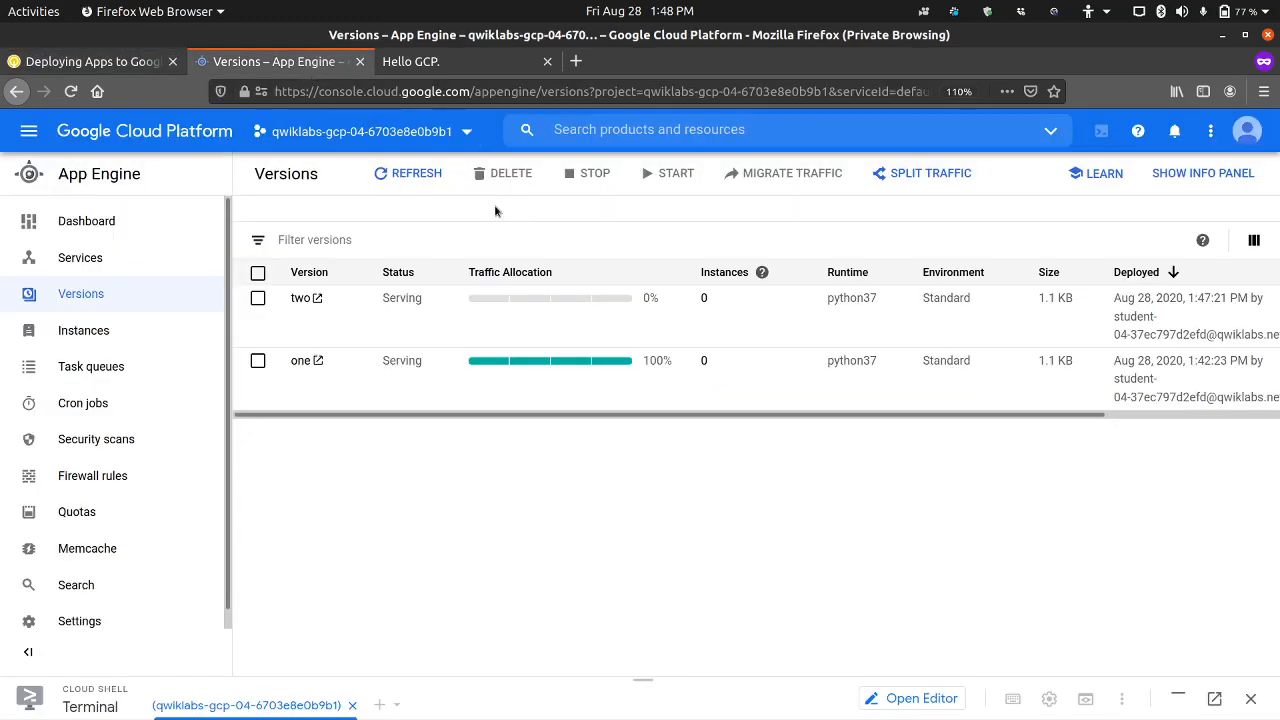
{"action": "left_click", "coordinate": [918, 177]}
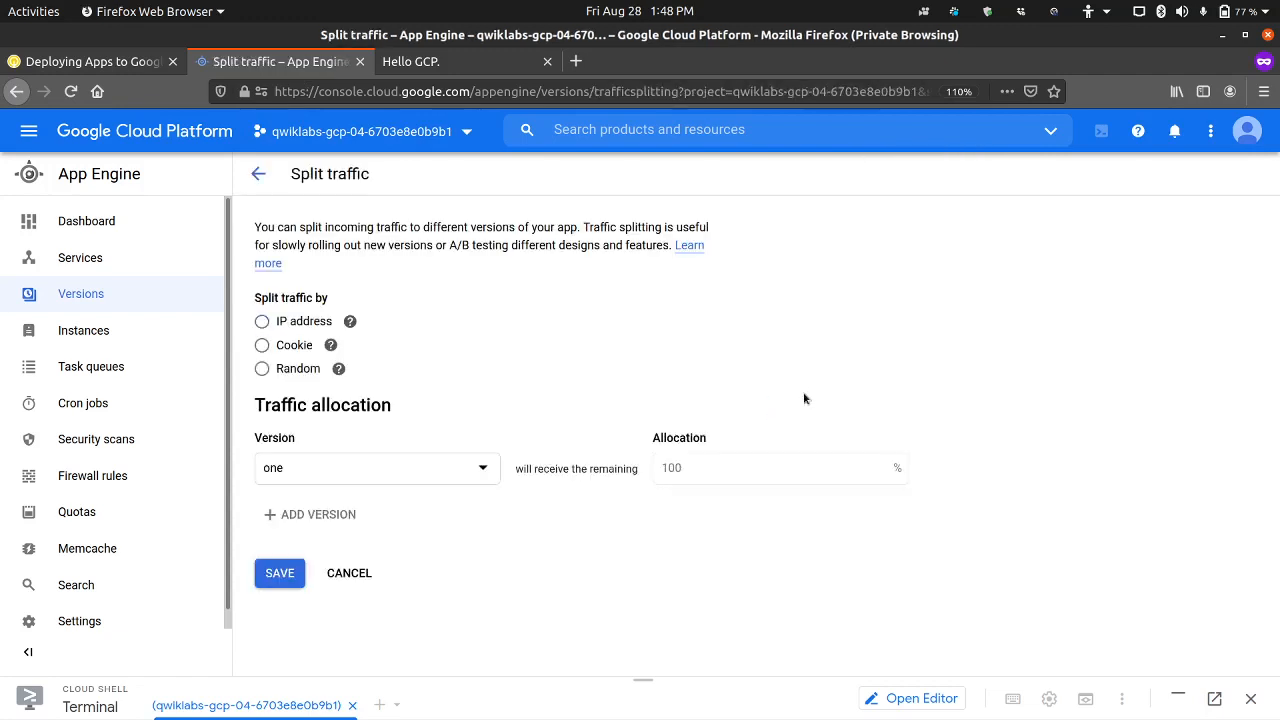
{"action": "left_click", "coordinate": [408, 476]}
{"action": "left_click", "coordinate": [391, 500]}
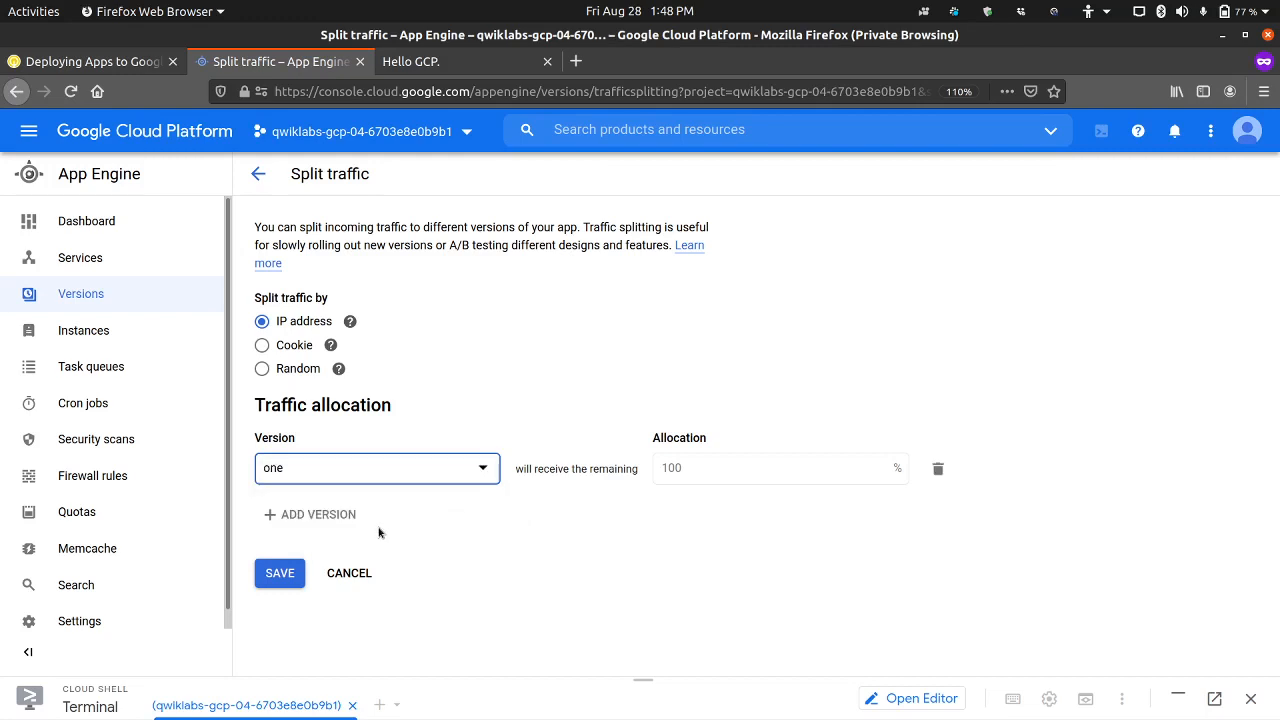
{"action": "left_click", "coordinate": [450, 470]}
{"action": "left_click", "coordinate": [493, 388]}
{"action": "left_click", "coordinate": [90, 61]}
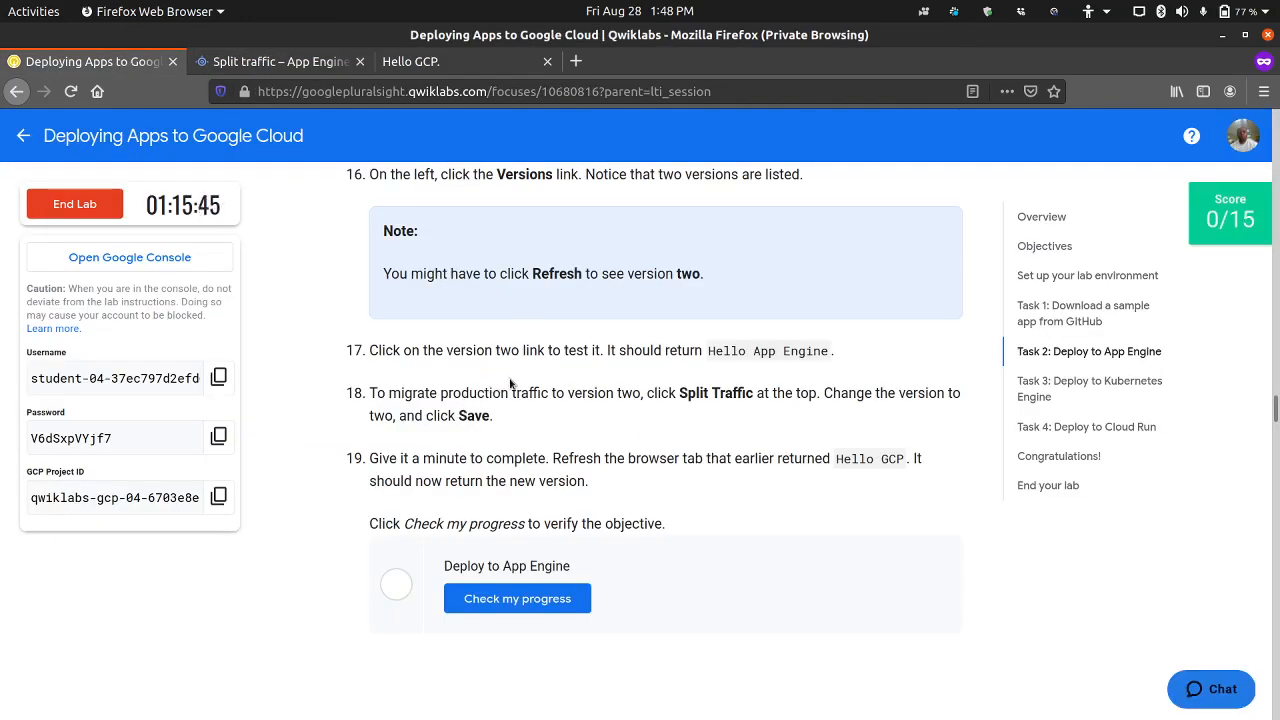
{"action": "left_click", "coordinate": [340, 63]}
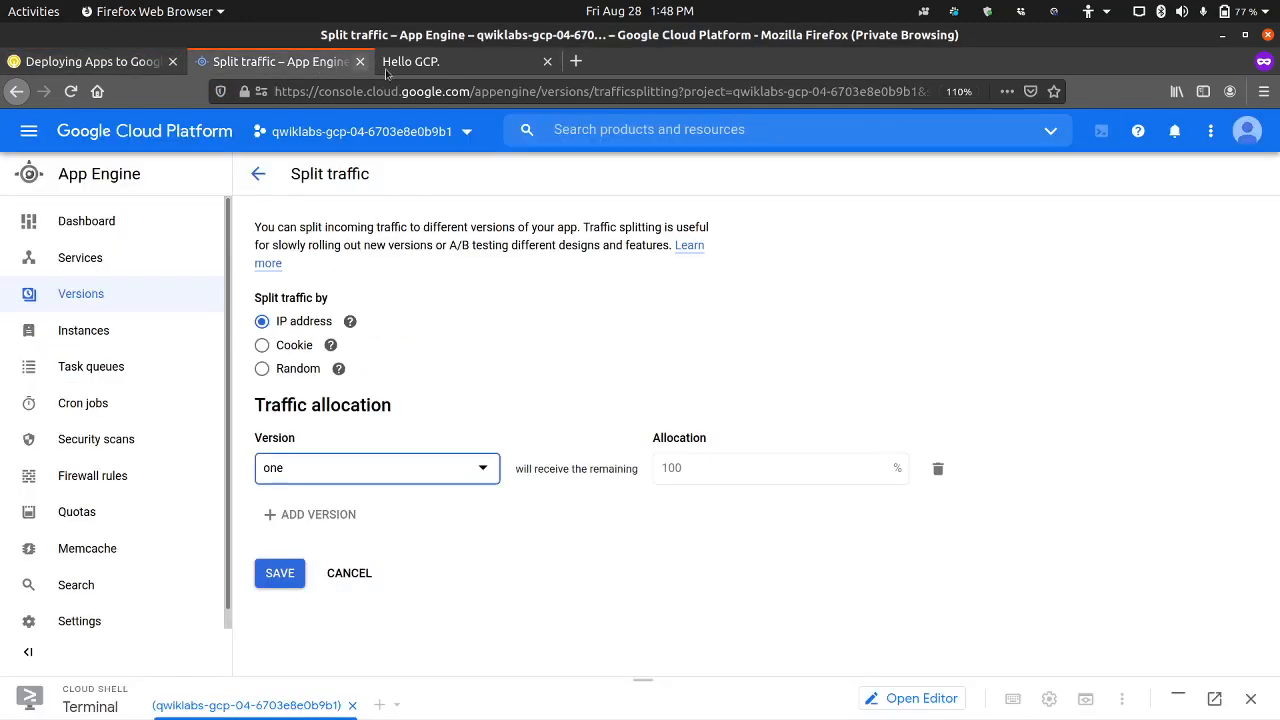
{"action": "left_click", "coordinate": [258, 173]}
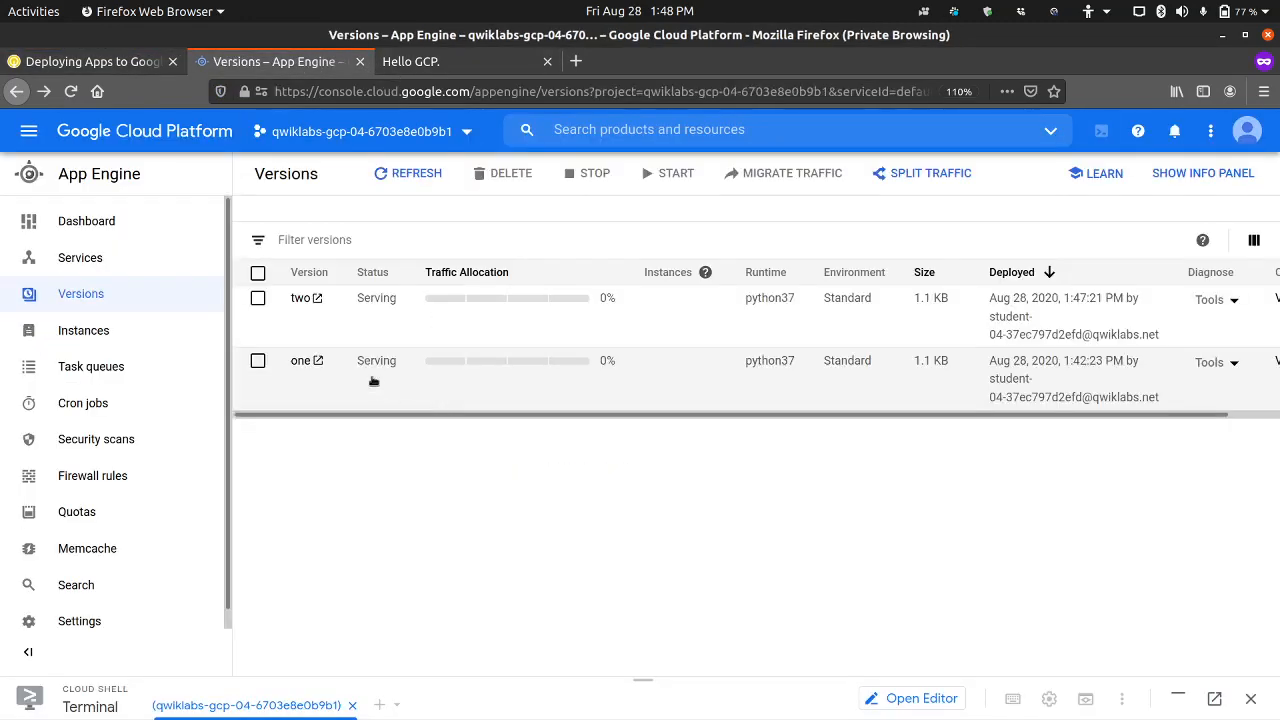
Step: Test version two through its link in the versions list, compare it with the default app page, and close the version two page
{"action": "left_click", "coordinate": [301, 299]}
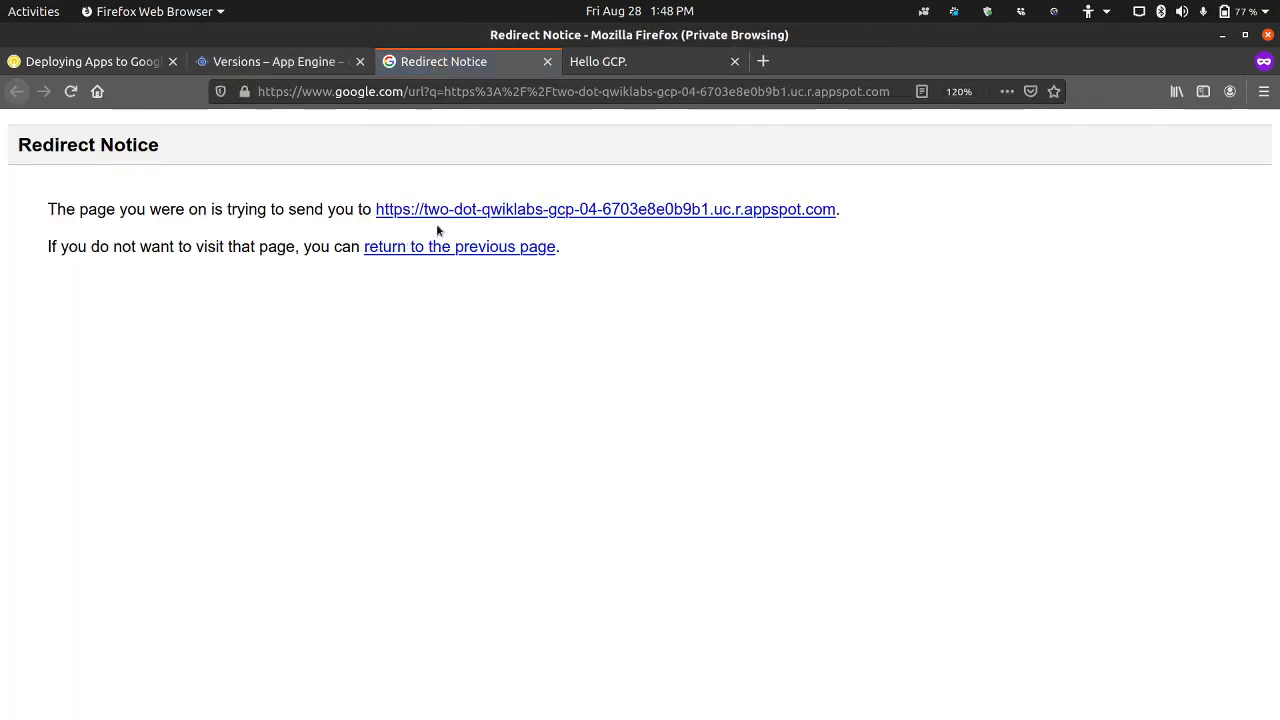
{"action": "left_click", "coordinate": [464, 216]}
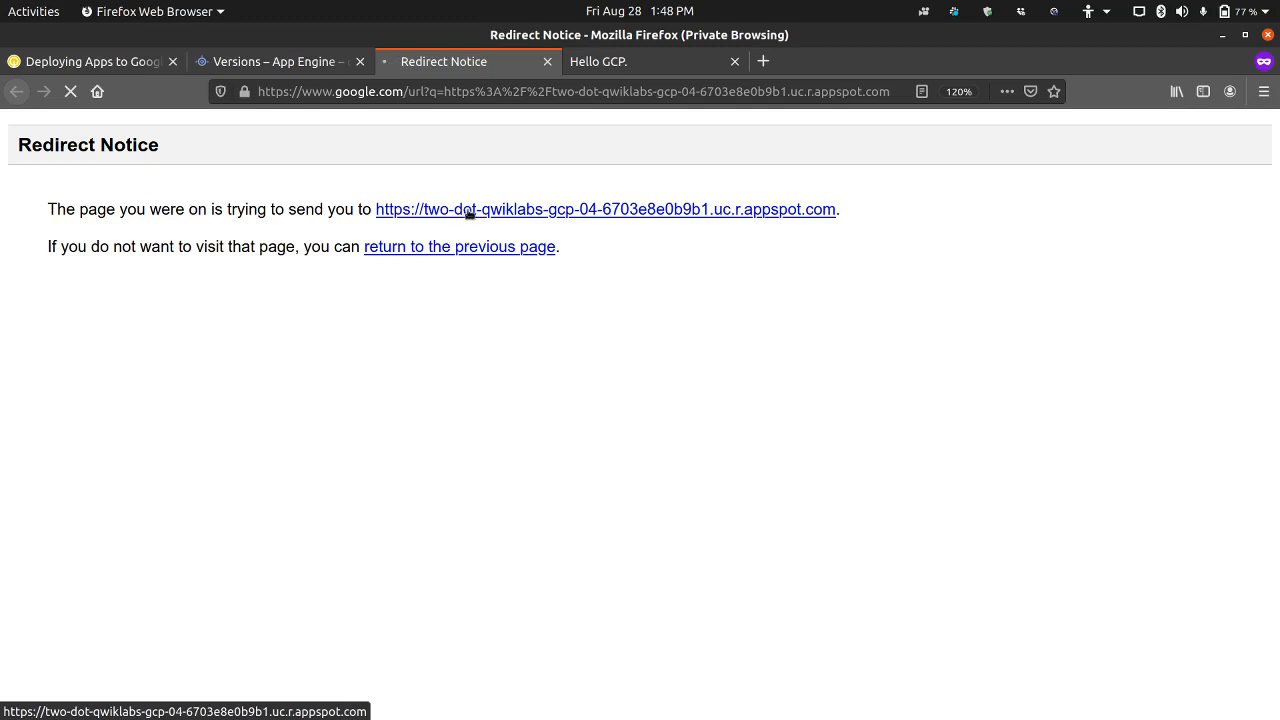
{"action": "left_click", "coordinate": [645, 68]}
{"action": "left_click", "coordinate": [470, 70]}
{"action": "left_click", "coordinate": [628, 70]}
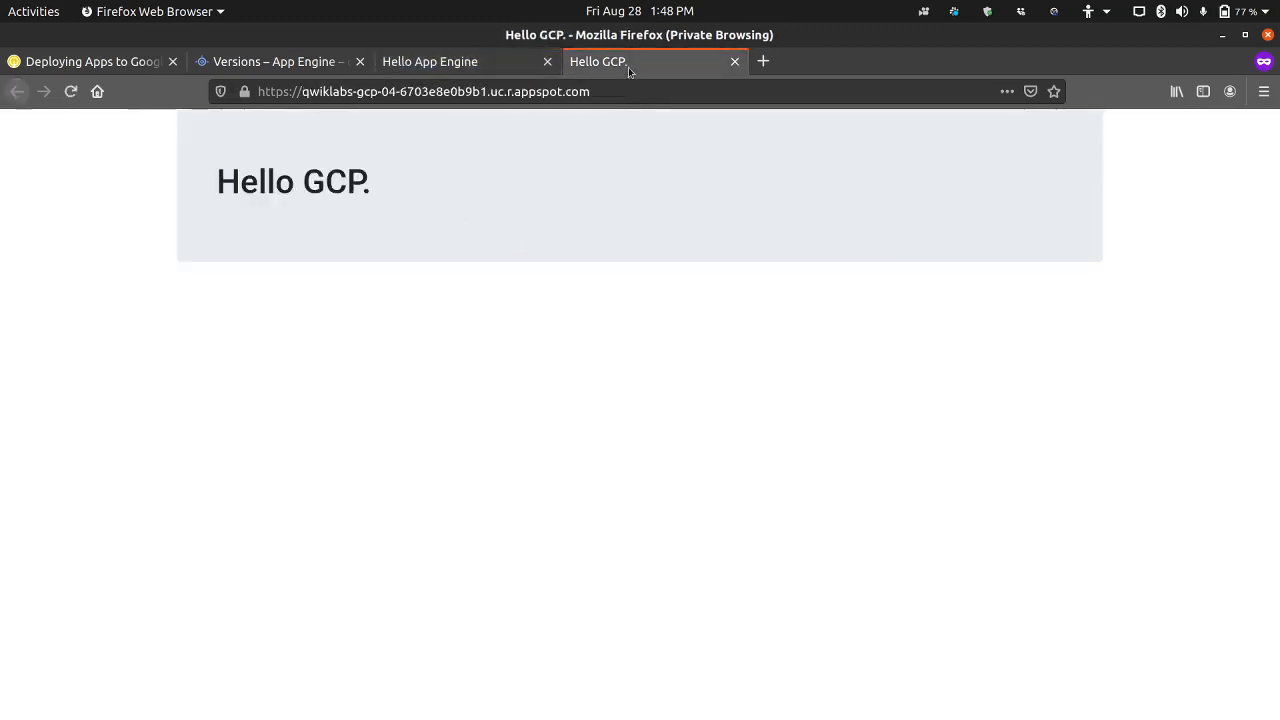
{"action": "left_click", "coordinate": [457, 70]}
{"action": "left_click", "coordinate": [547, 62]}
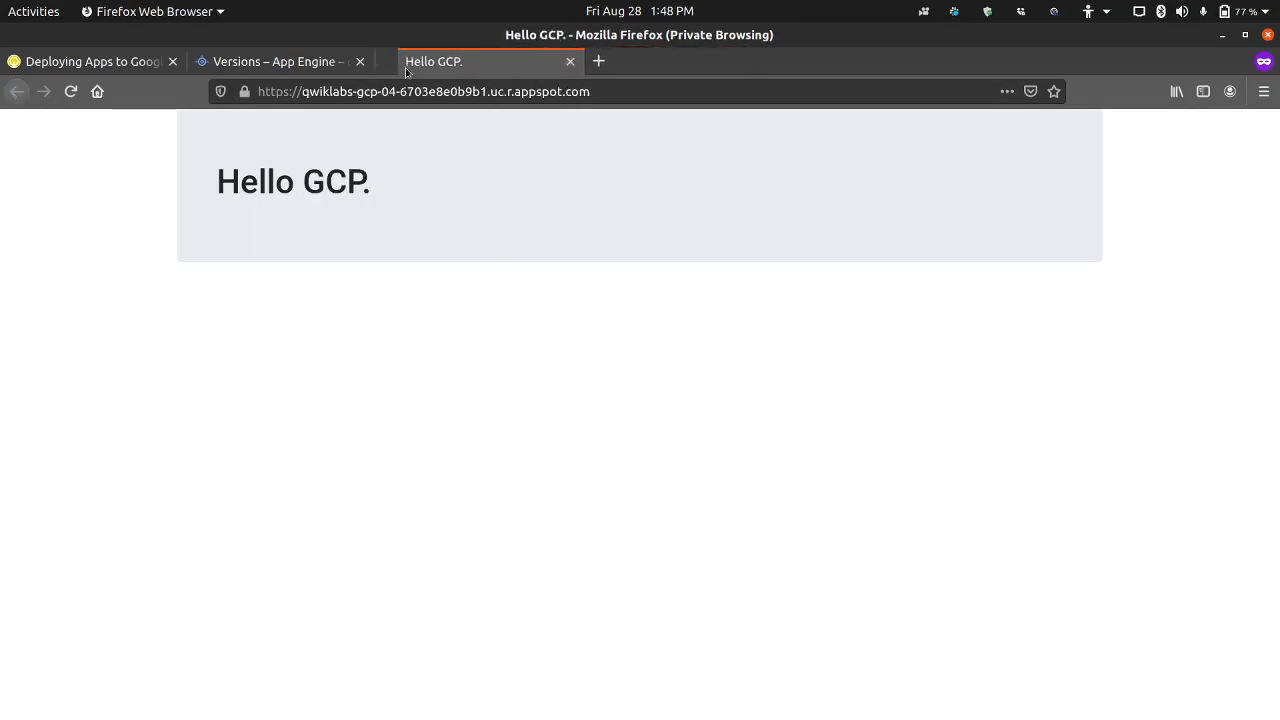
{"action": "left_click", "coordinate": [275, 62]}
{"action": "left_click", "coordinate": [137, 64]}
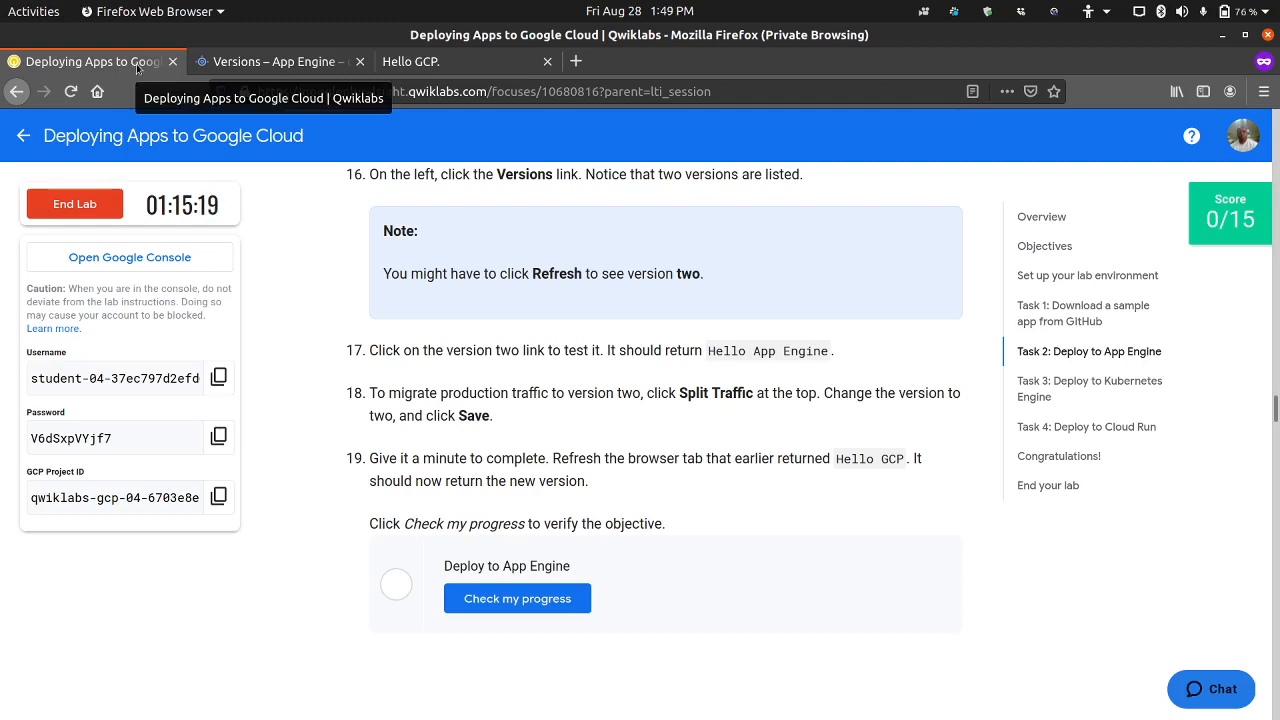
{"action": "scroll", "coordinate": [590, 398], "scroll_direction": "up", "scroll_amount": 2}
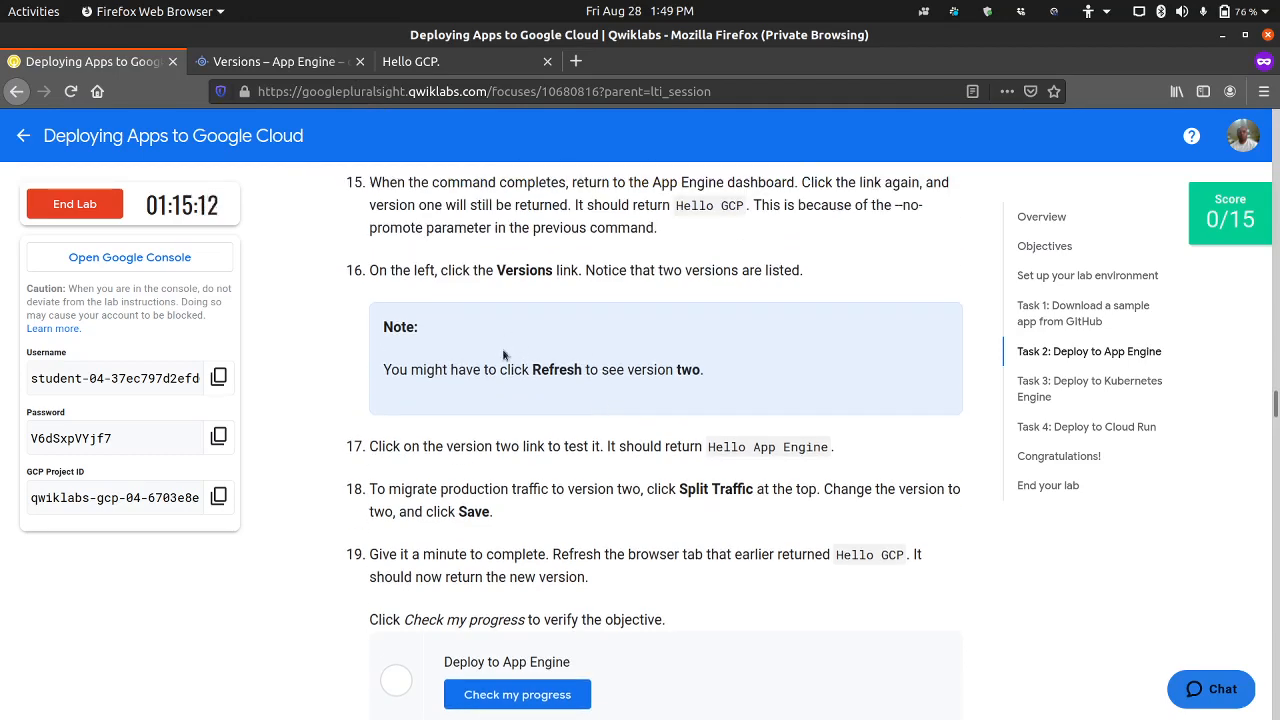
{"action": "left_click", "coordinate": [275, 61]}
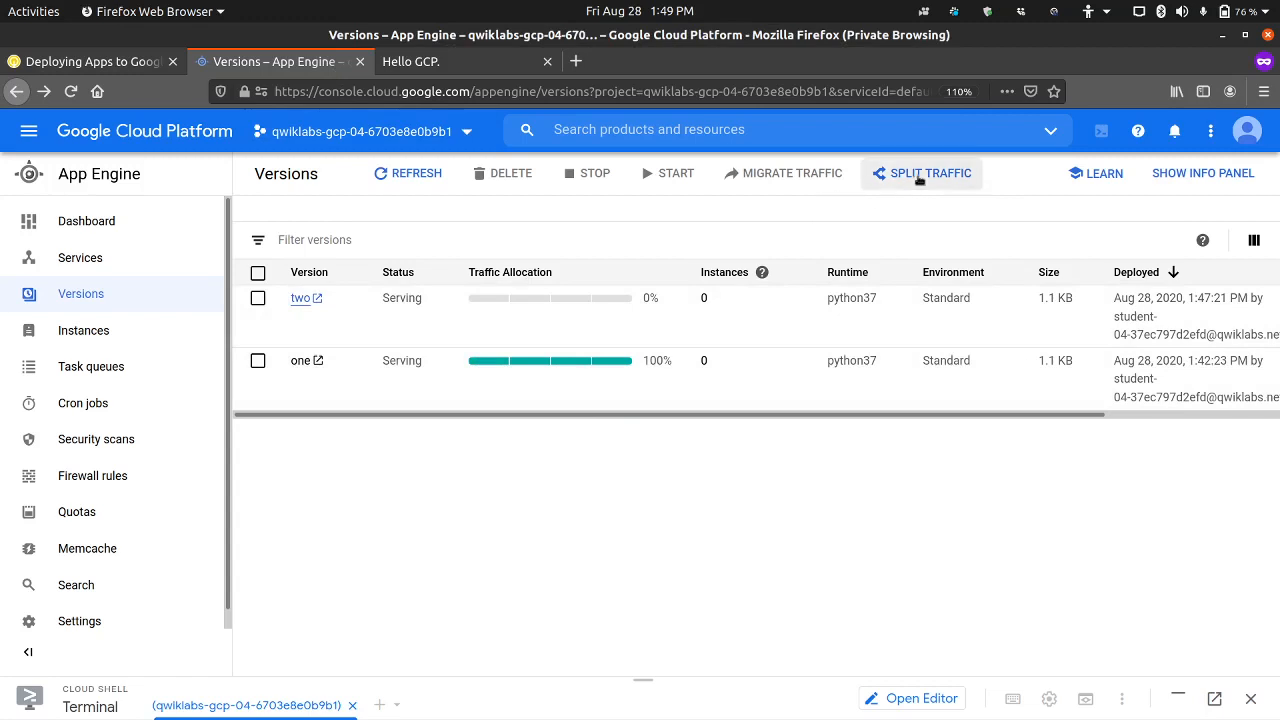
{"action": "left_click", "coordinate": [919, 177]}
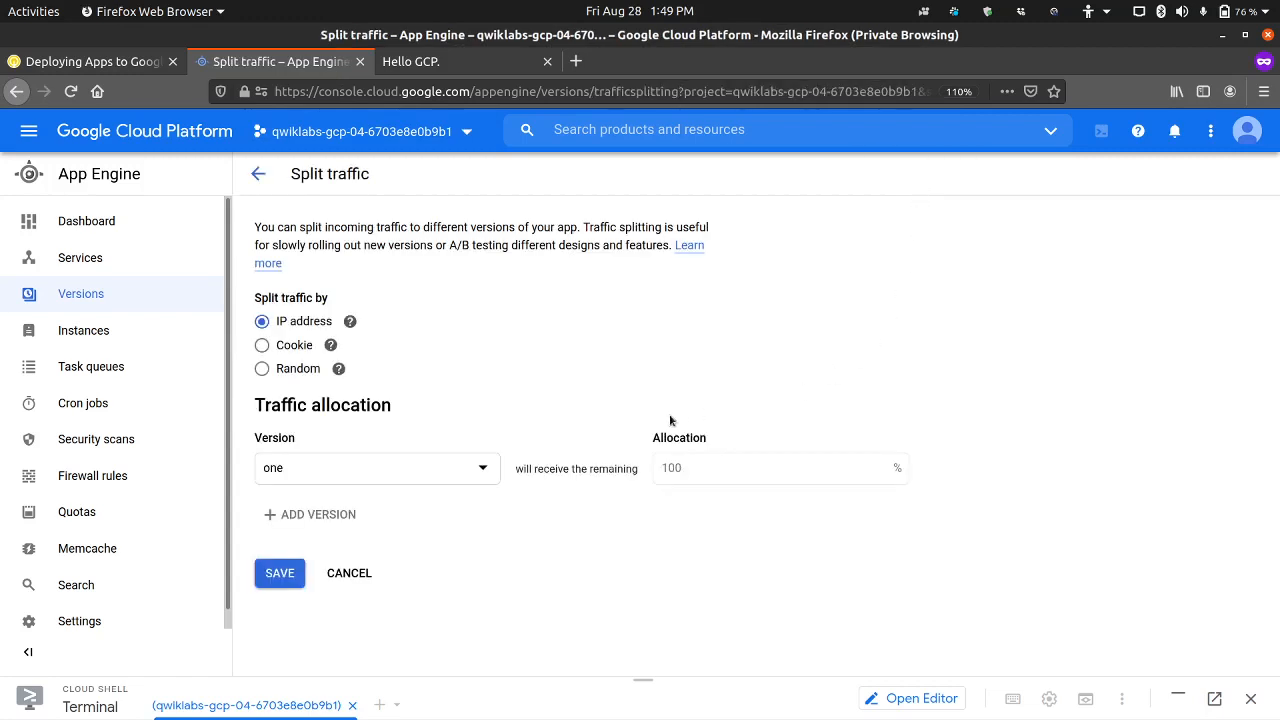
{"action": "left_click", "coordinate": [397, 477]}
{"action": "left_click", "coordinate": [486, 411]}
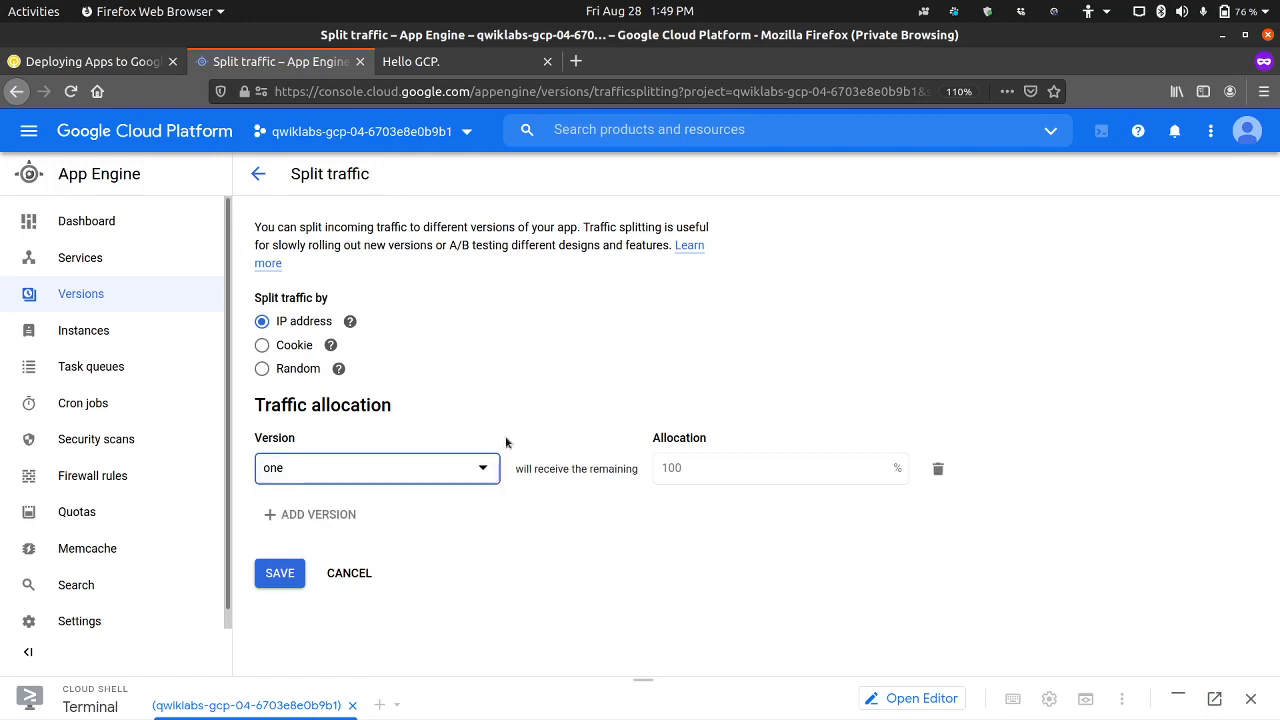
{"action": "left_click", "coordinate": [310, 516]}
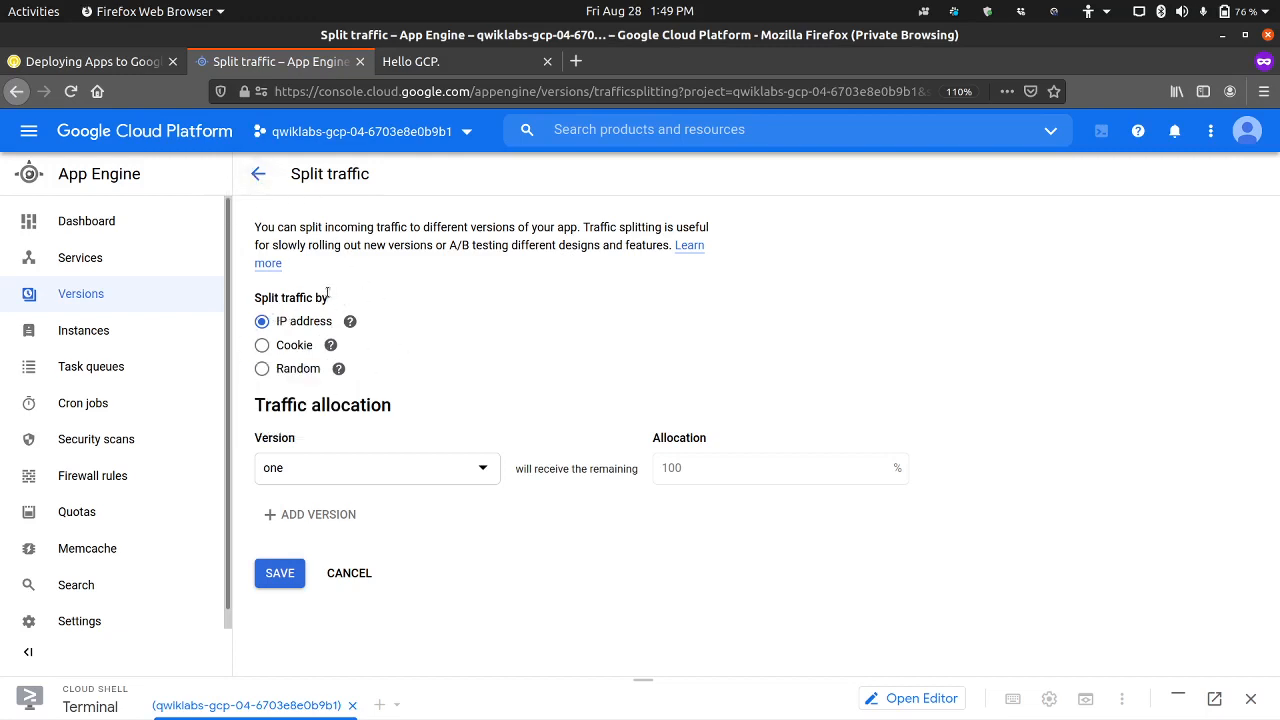
{"action": "left_click", "coordinate": [258, 174]}
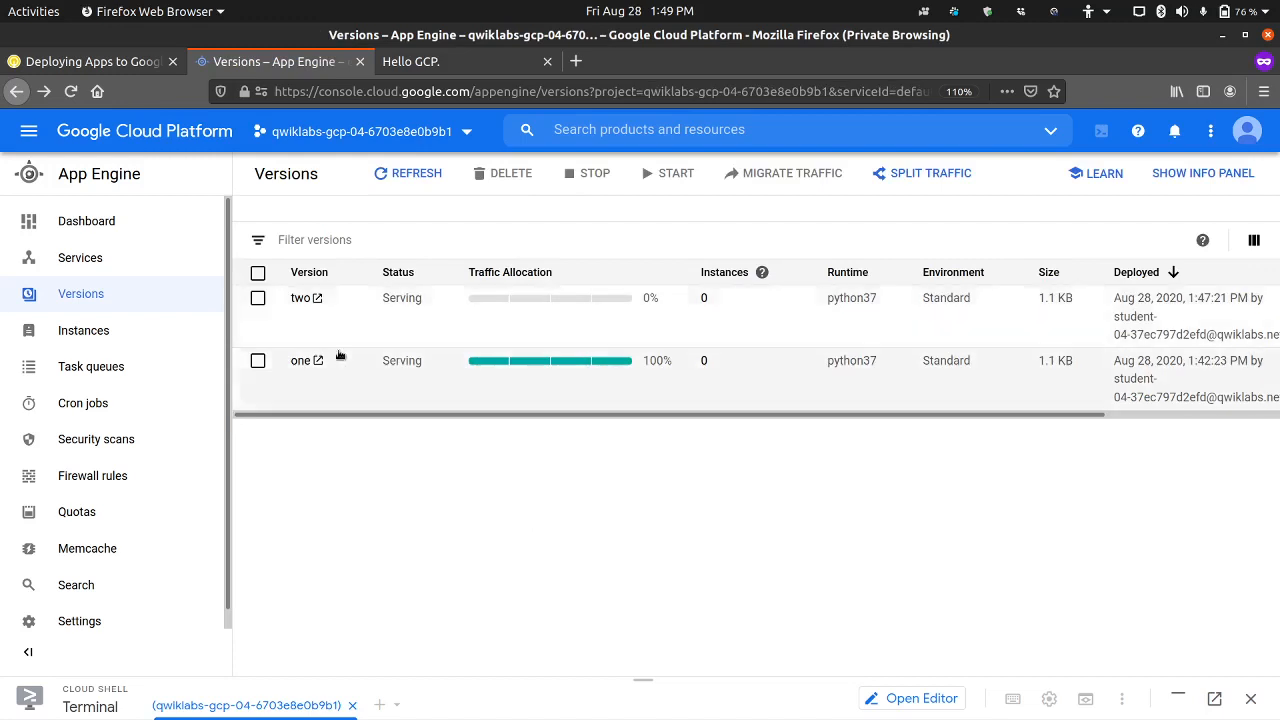
Step: Review lab steps 18 and 19 on migrating production traffic, and return to the App Engine versions list
{"action": "left_click", "coordinate": [258, 299]}
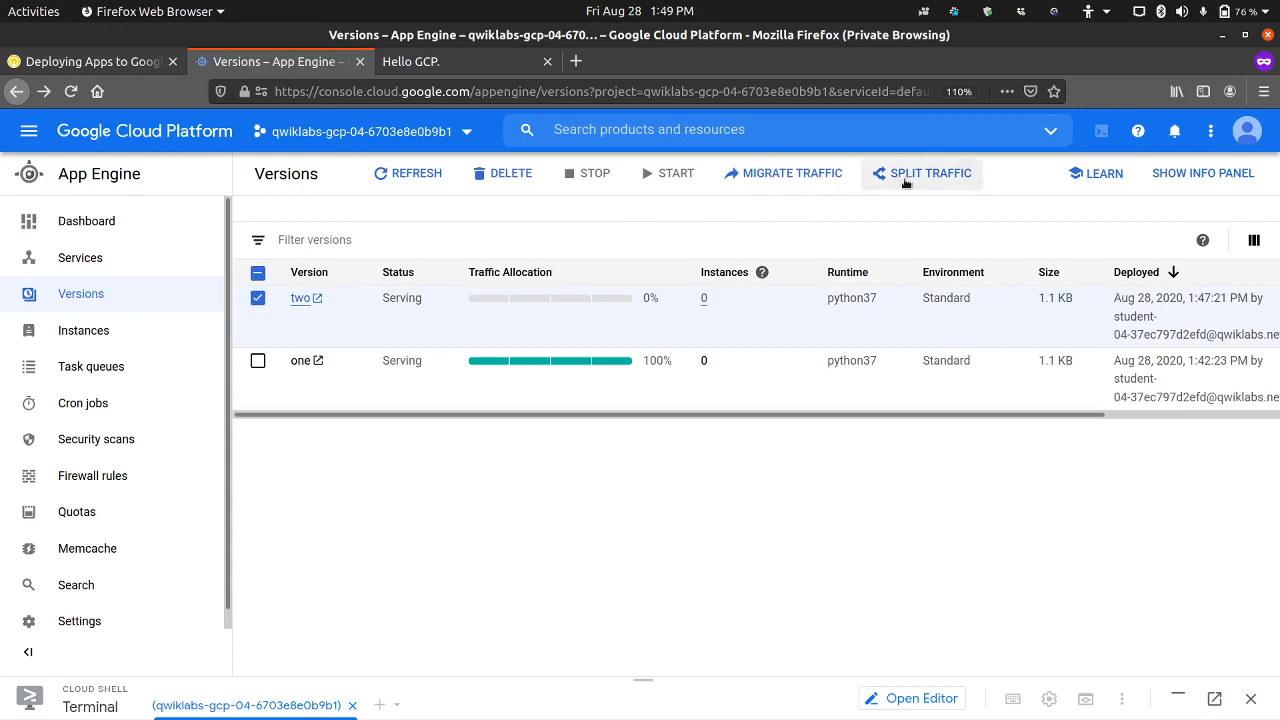
{"action": "left_click", "coordinate": [258, 299]}
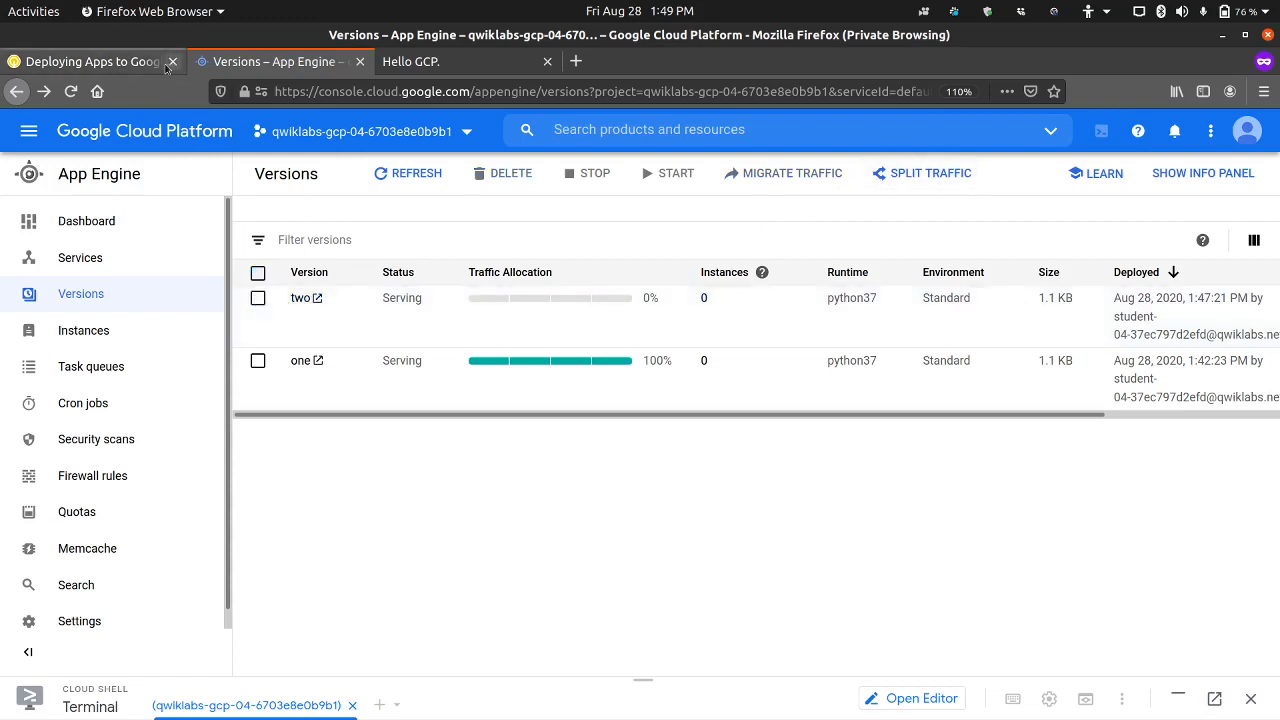
{"action": "left_click", "coordinate": [113, 56]}
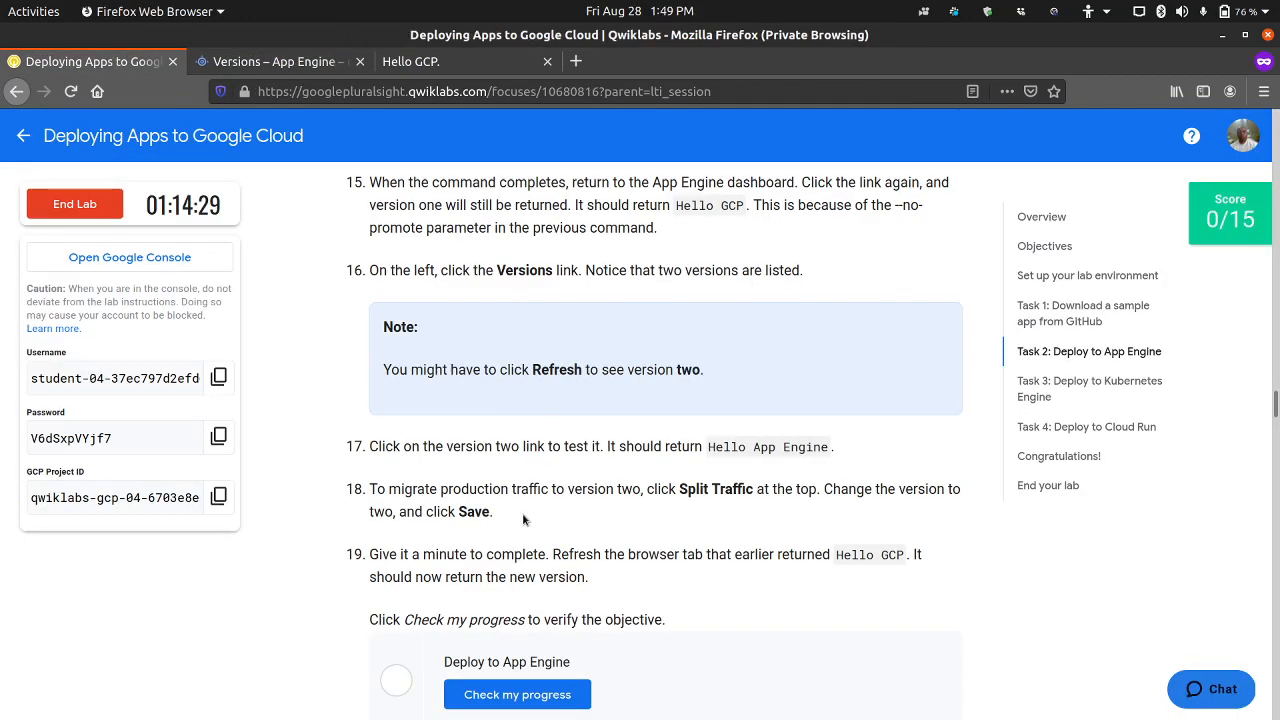
{"action": "scroll", "coordinate": [515, 457], "scroll_direction": "down", "scroll_amount": 1}
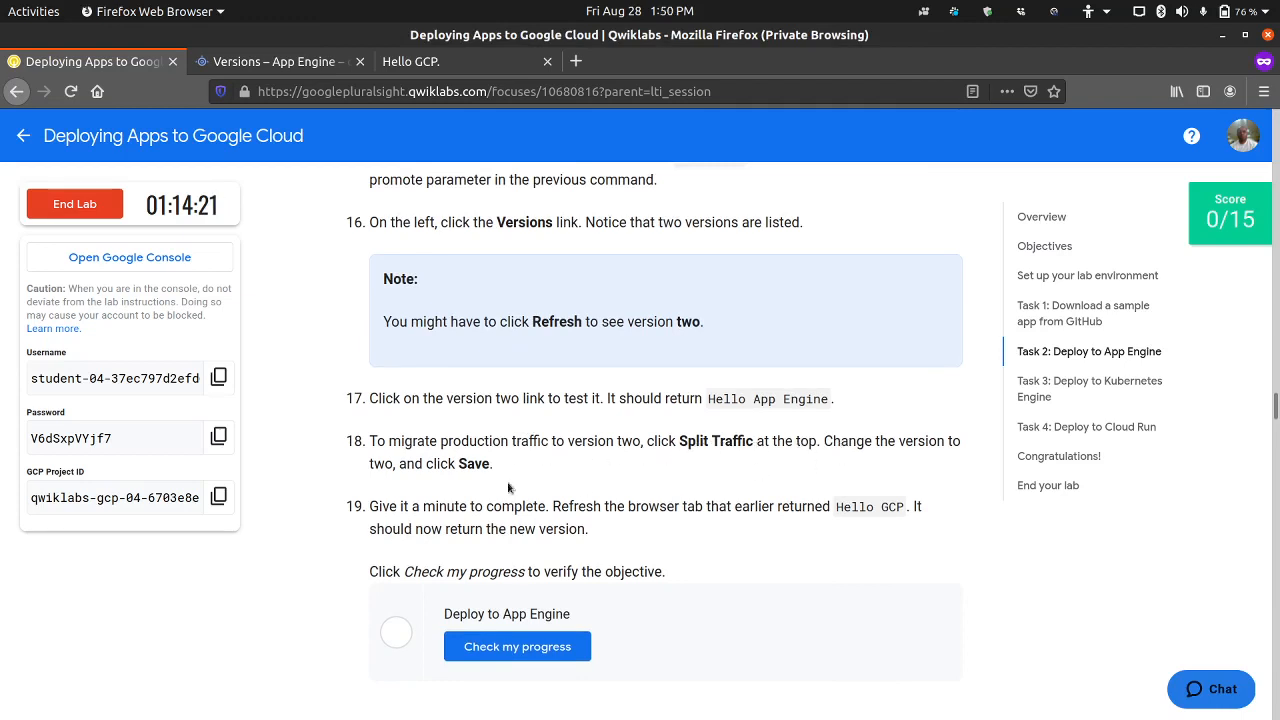
{"action": "left_click", "coordinate": [275, 62]}
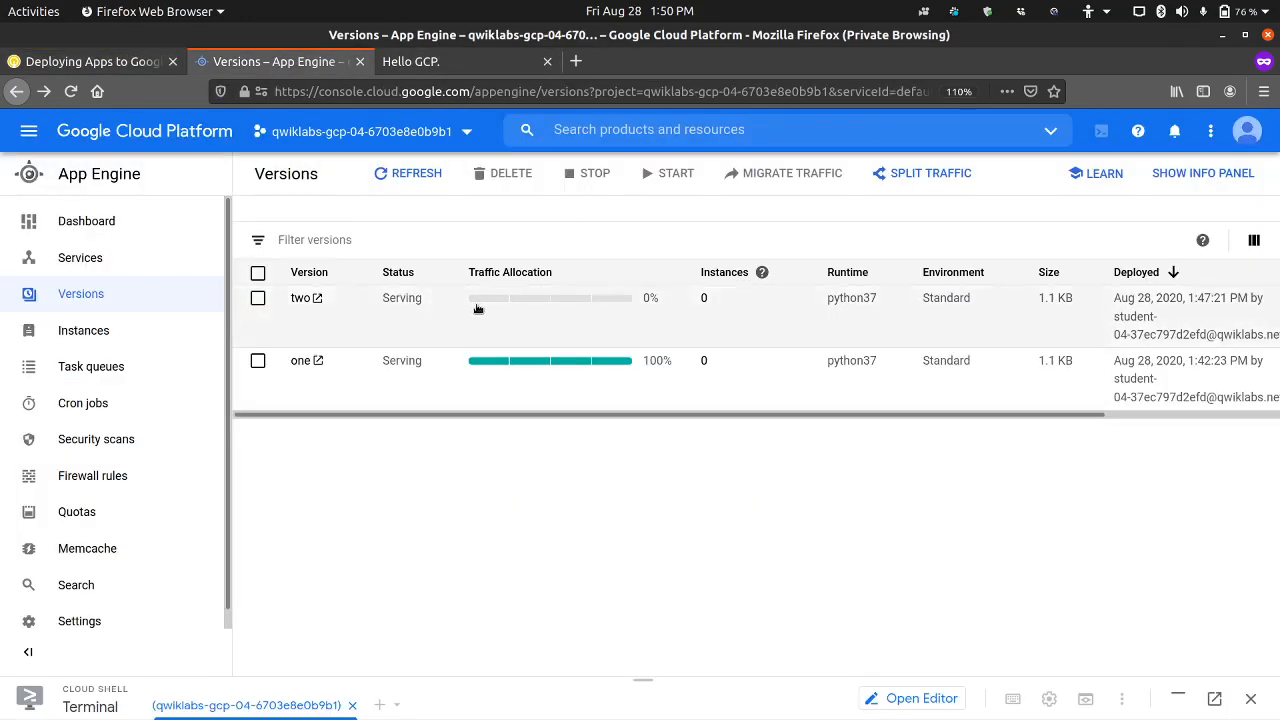
Step: Split the App Engine traffic so that version two receives the full allocation, and save the setting
{"action": "left_click", "coordinate": [944, 181]}
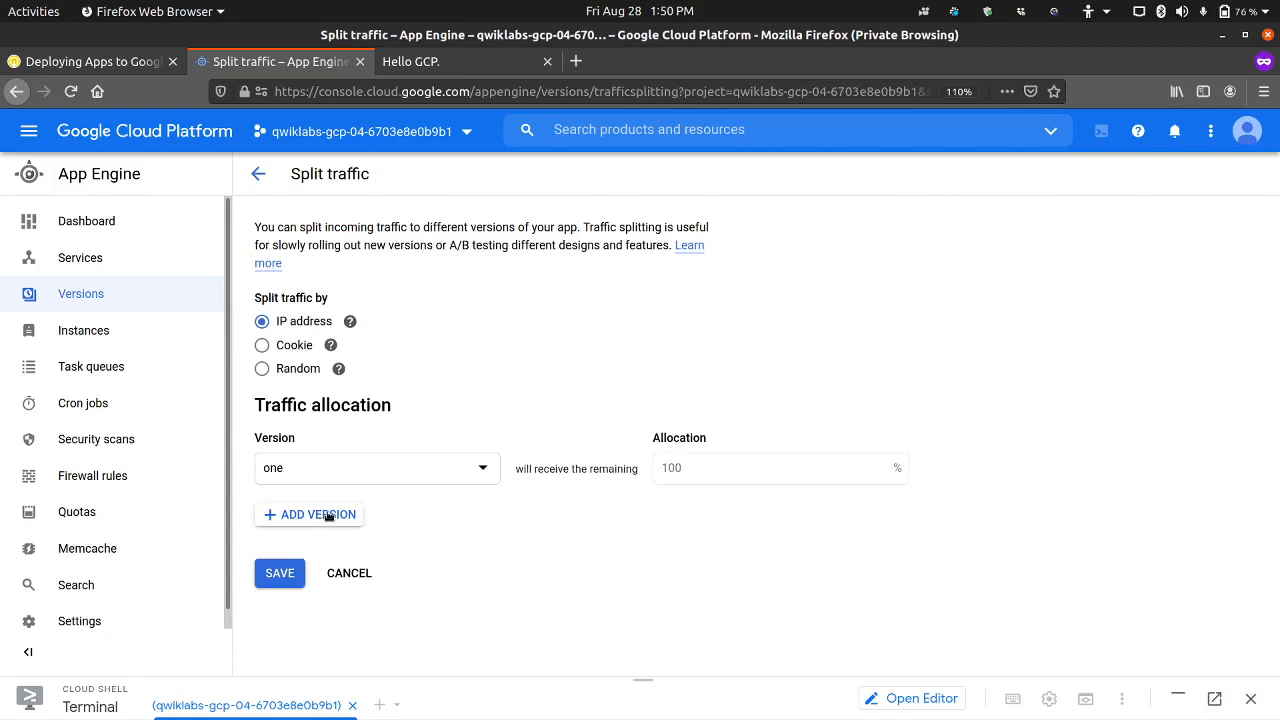
{"action": "left_click", "coordinate": [372, 472]}
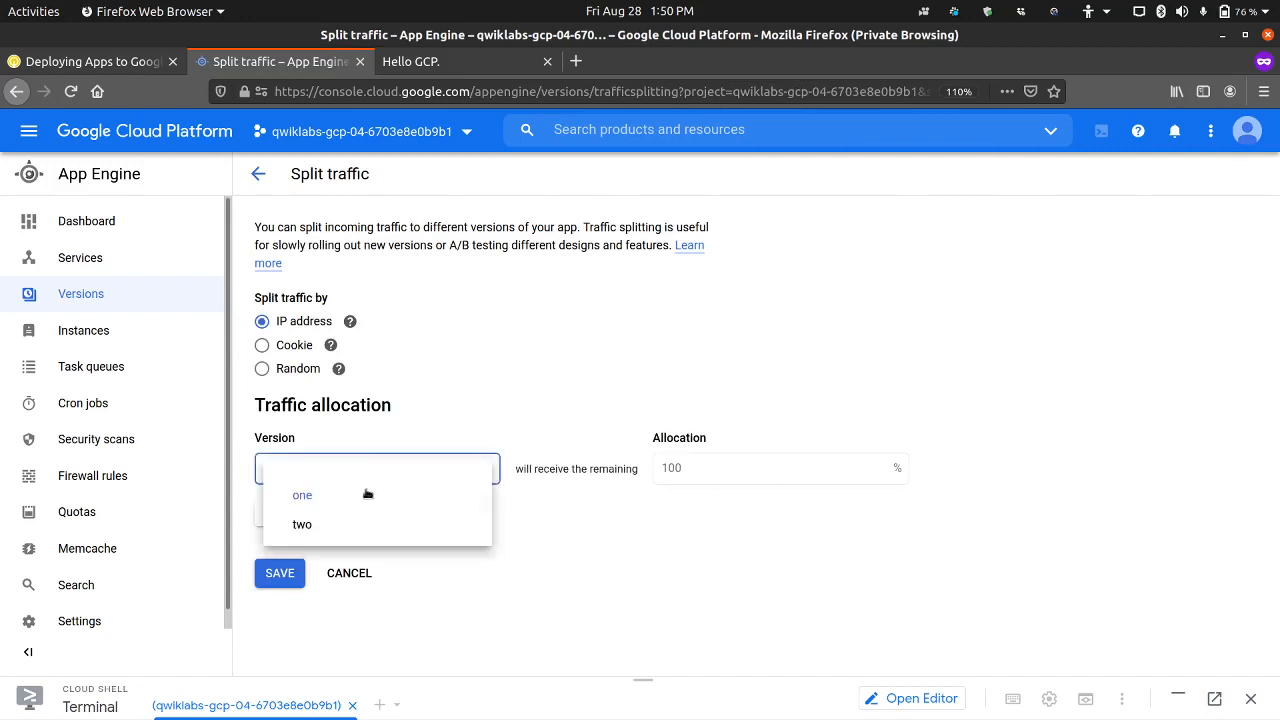
{"action": "left_click", "coordinate": [313, 527]}
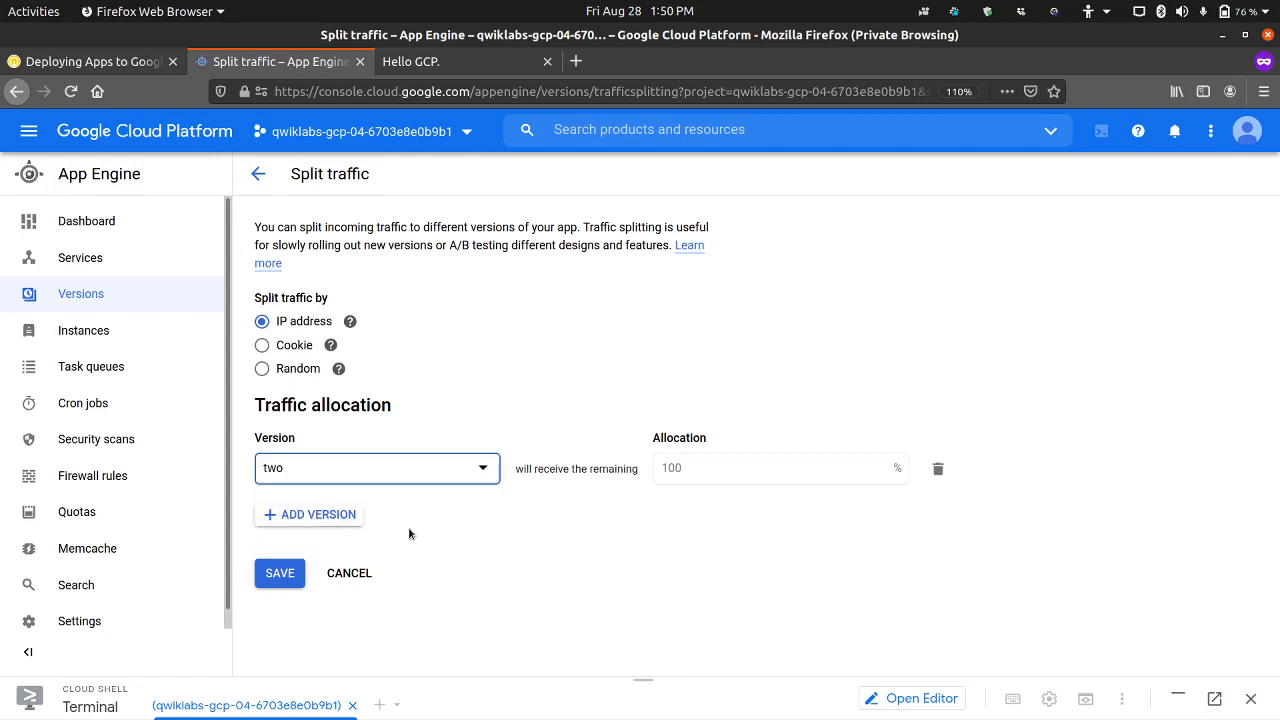
{"action": "left_click", "coordinate": [283, 572]}
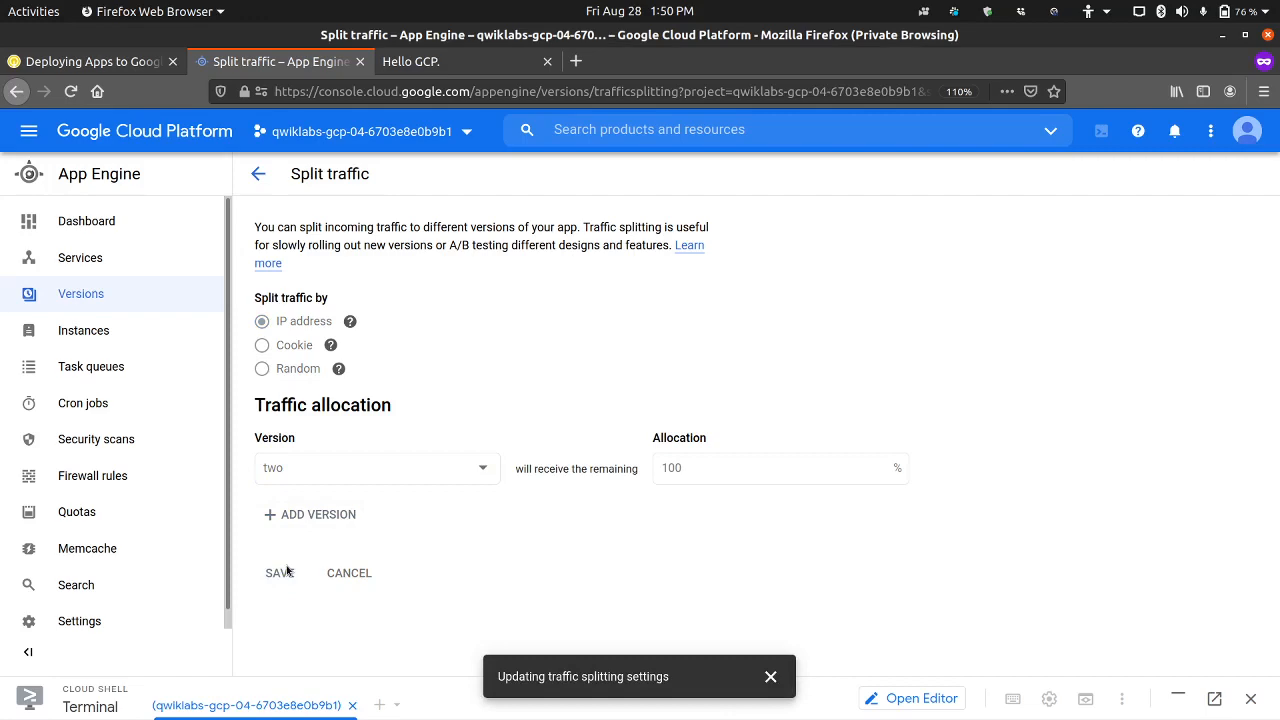
Step: Reread lab step 19 and go back to the App Engine versions list to check the traffic allocation
{"action": "left_click", "coordinate": [105, 62]}
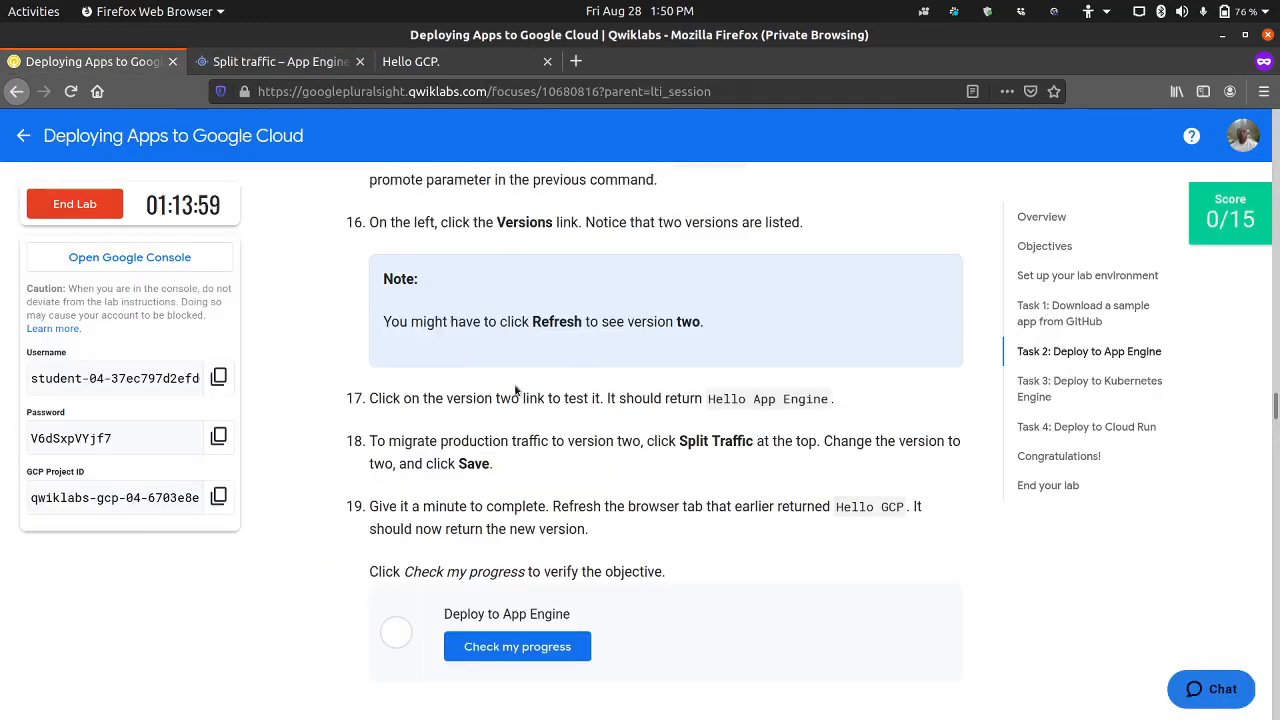
{"action": "scroll", "coordinate": [438, 425], "scroll_direction": "down", "scroll_amount": 3}
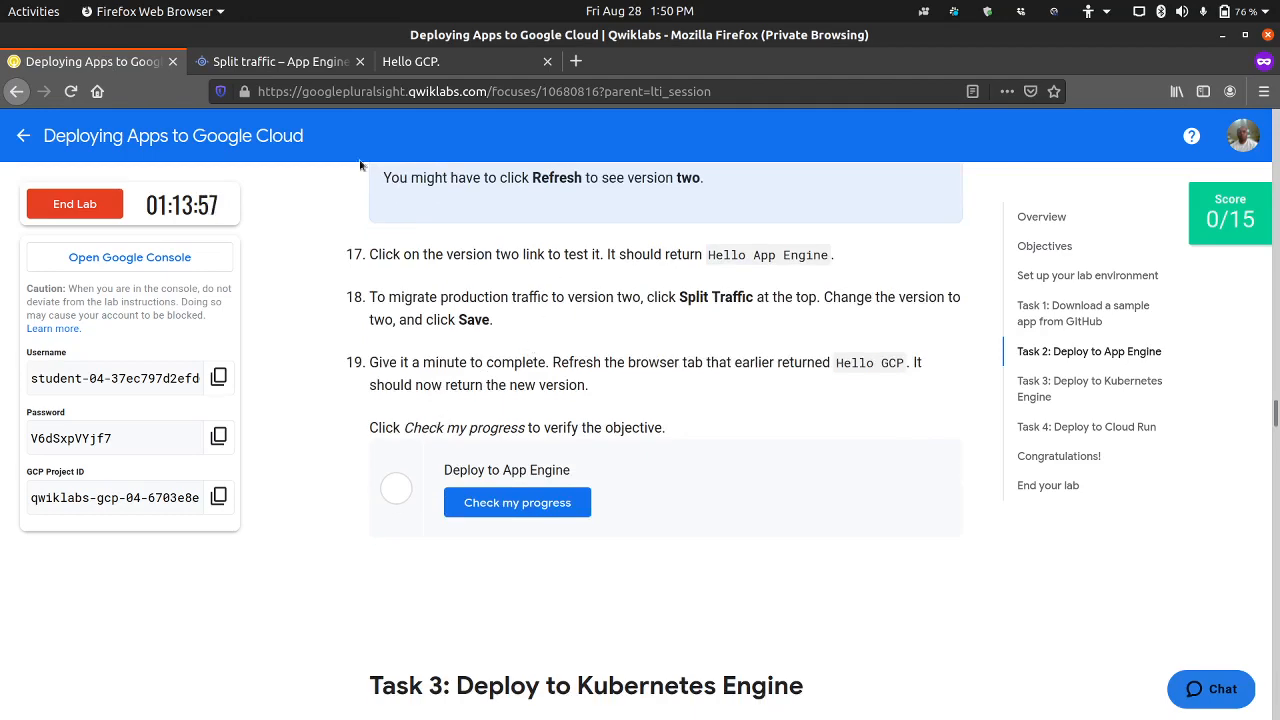
{"action": "left_click", "coordinate": [280, 61]}
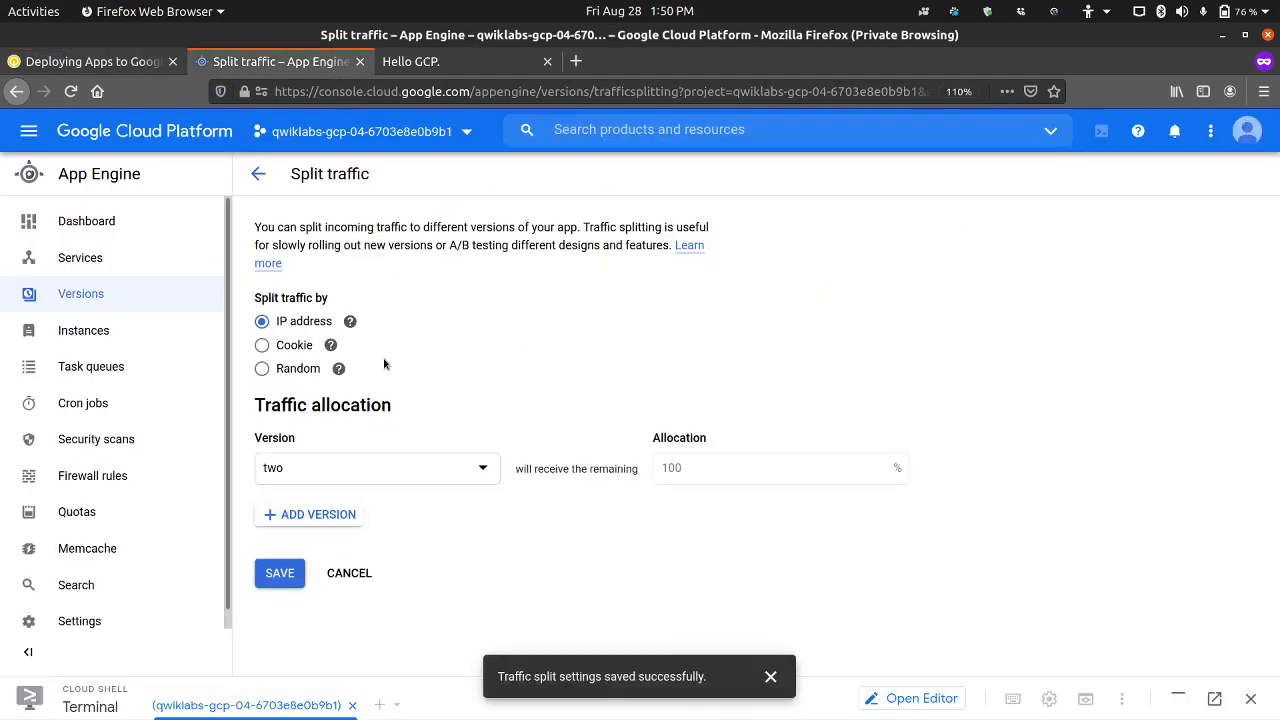
{"action": "left_click", "coordinate": [258, 174]}
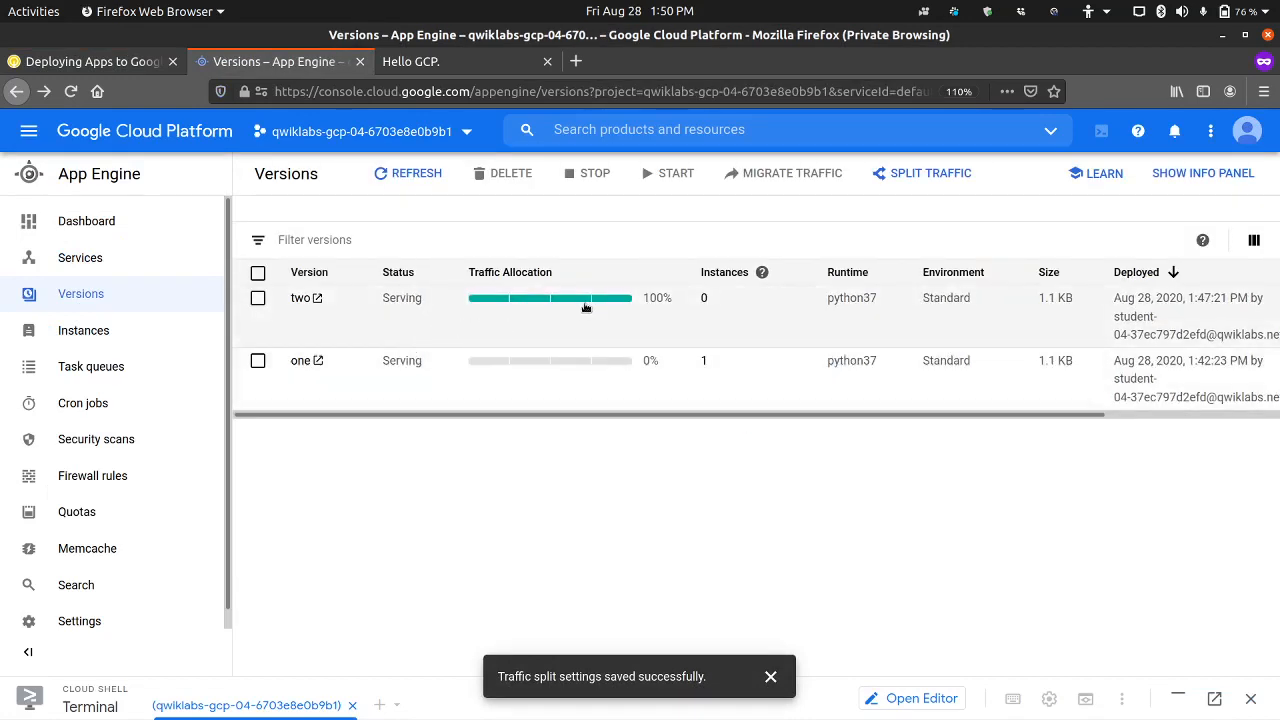
Step: Reload the deployed app's default page to verify the traffic migration, and run the lab's progress check for Deploy to App Engine
{"action": "left_click", "coordinate": [430, 61]}
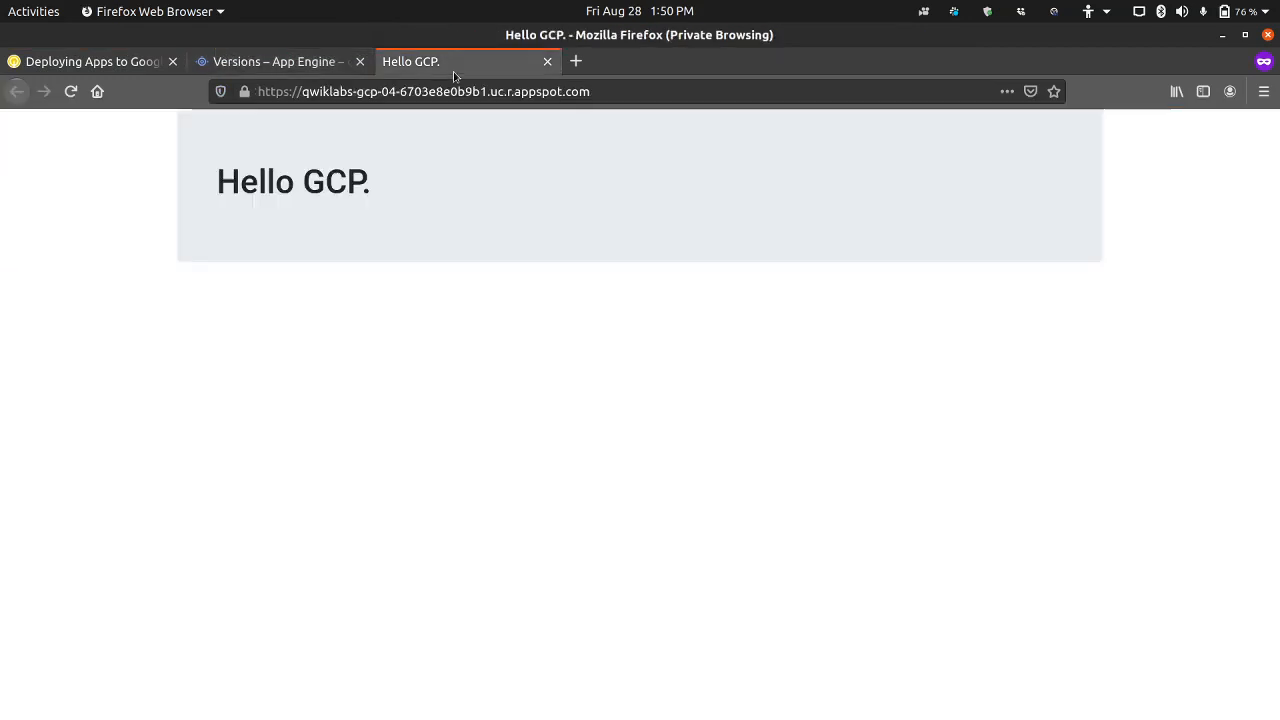
{"action": "left_click", "coordinate": [71, 91]}
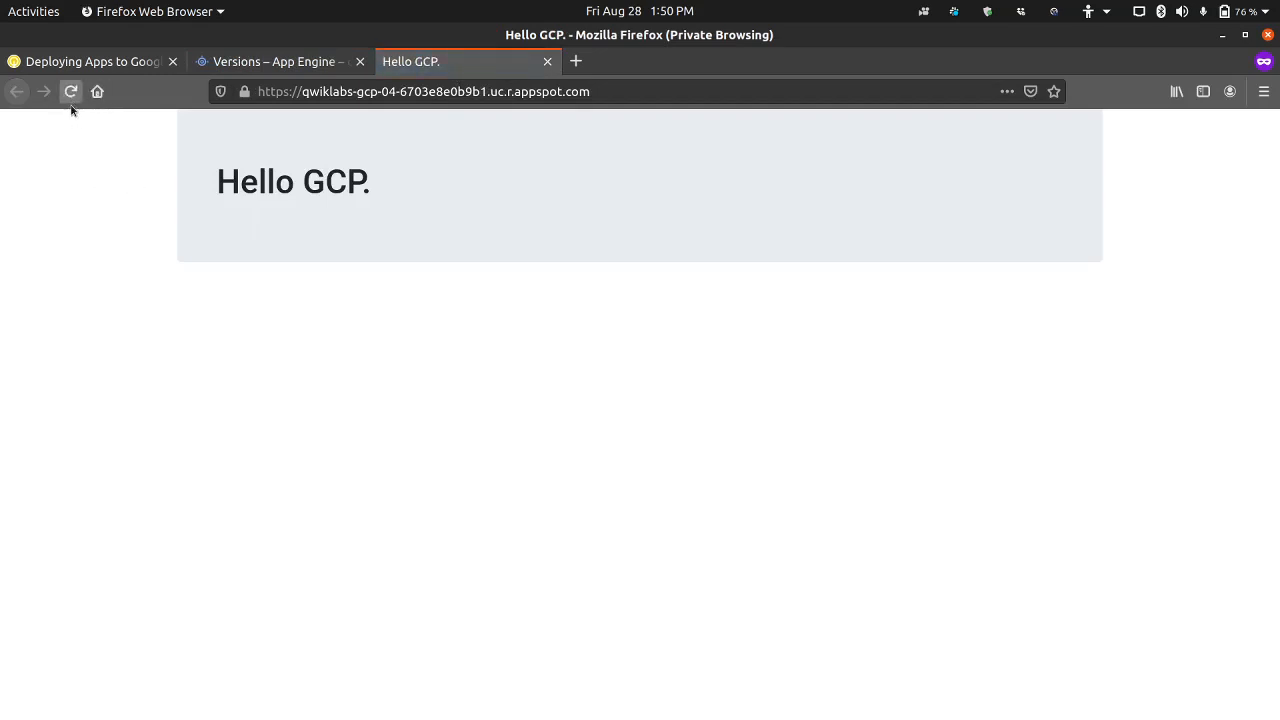
{"action": "left_click", "coordinate": [71, 92]}
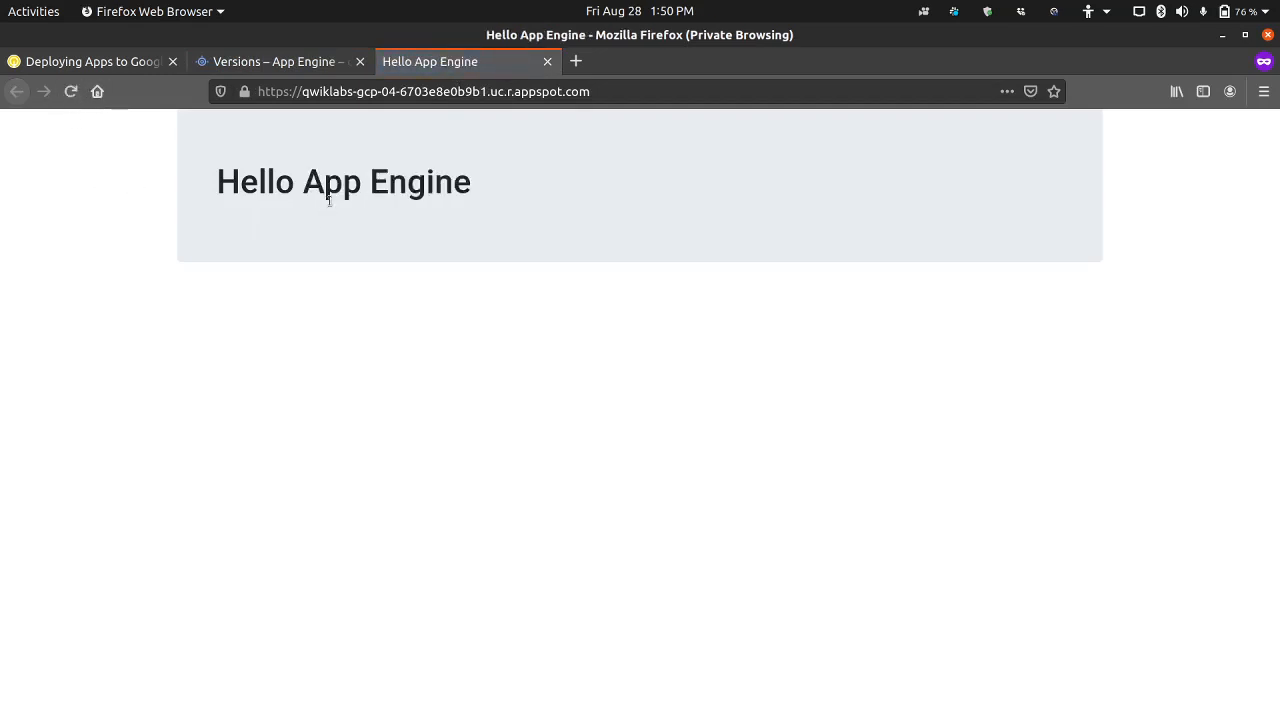
{"action": "left_click", "coordinate": [90, 61]}
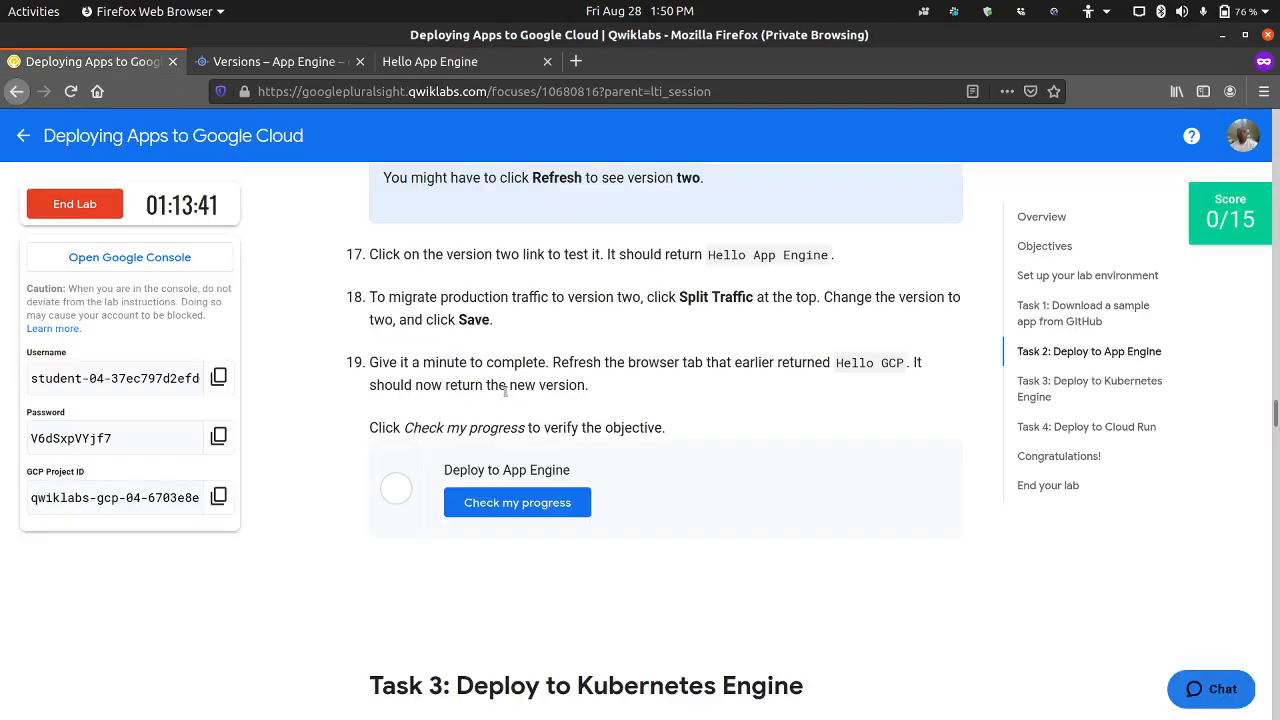
{"action": "left_click", "coordinate": [506, 502]}
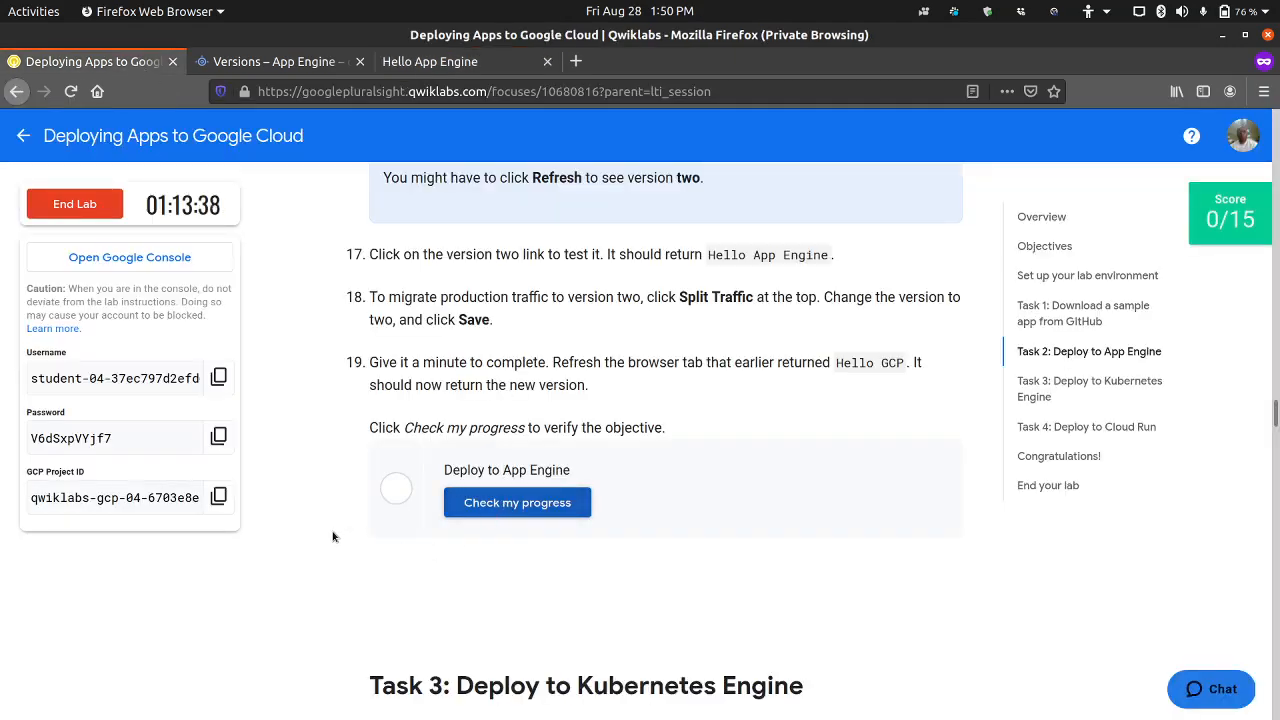
Step: Read the Task 3 introduction and its first steps on creating a Kubernetes cluster, connecting to it and testing with kubectl get nodes
{"action": "scroll", "coordinate": [333, 534], "scroll_direction": "down", "scroll_amount": 4}
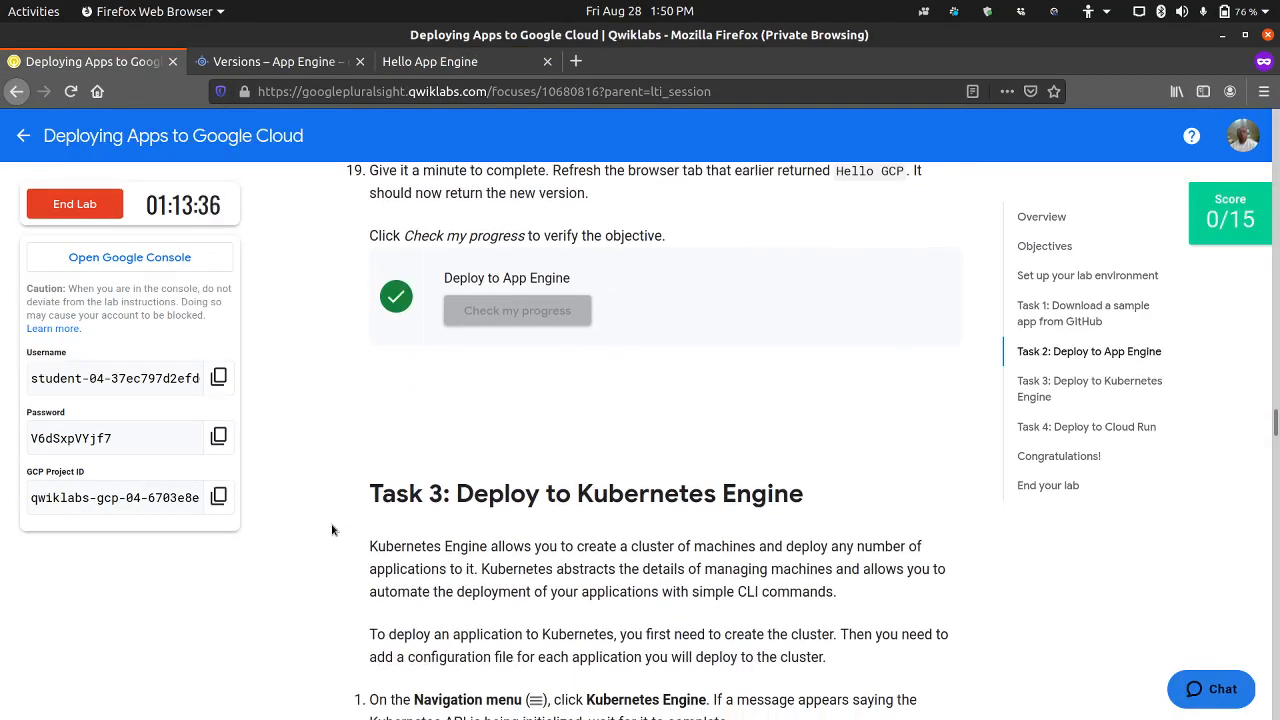
{"action": "scroll", "coordinate": [333, 530], "scroll_direction": "down", "scroll_amount": 2}
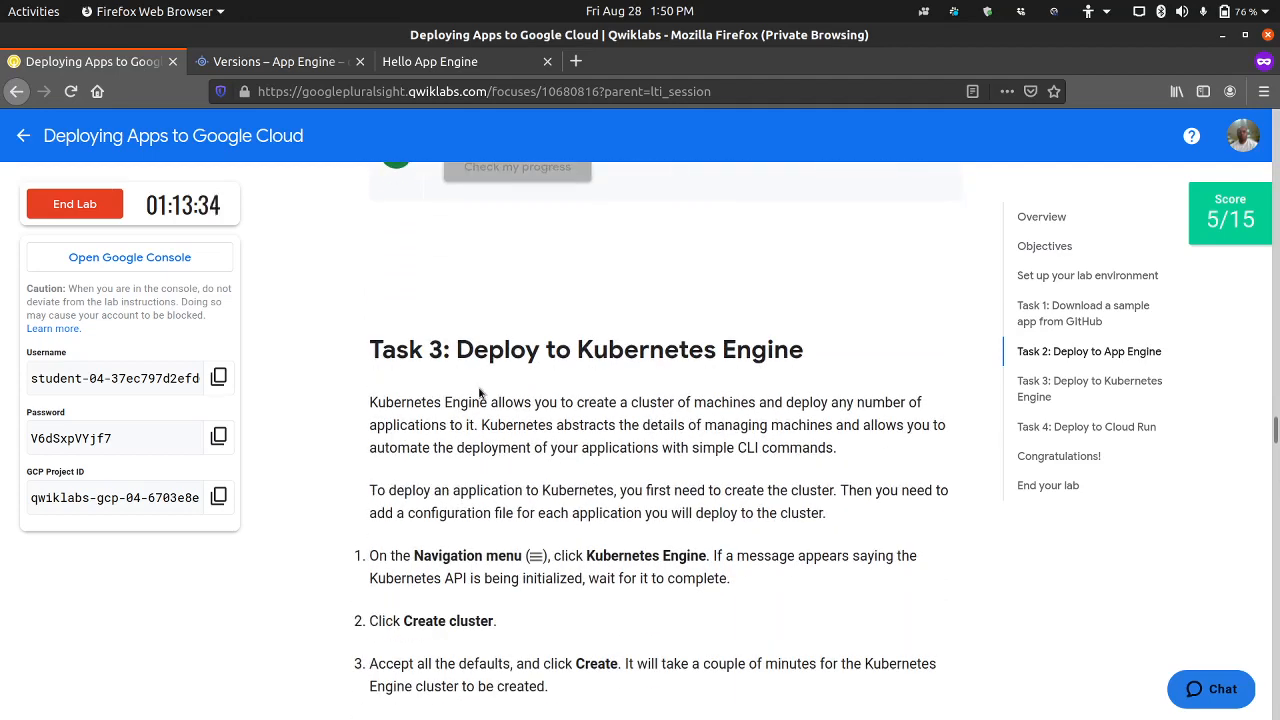
{"action": "scroll", "coordinate": [480, 392], "scroll_direction": "down", "scroll_amount": 1}
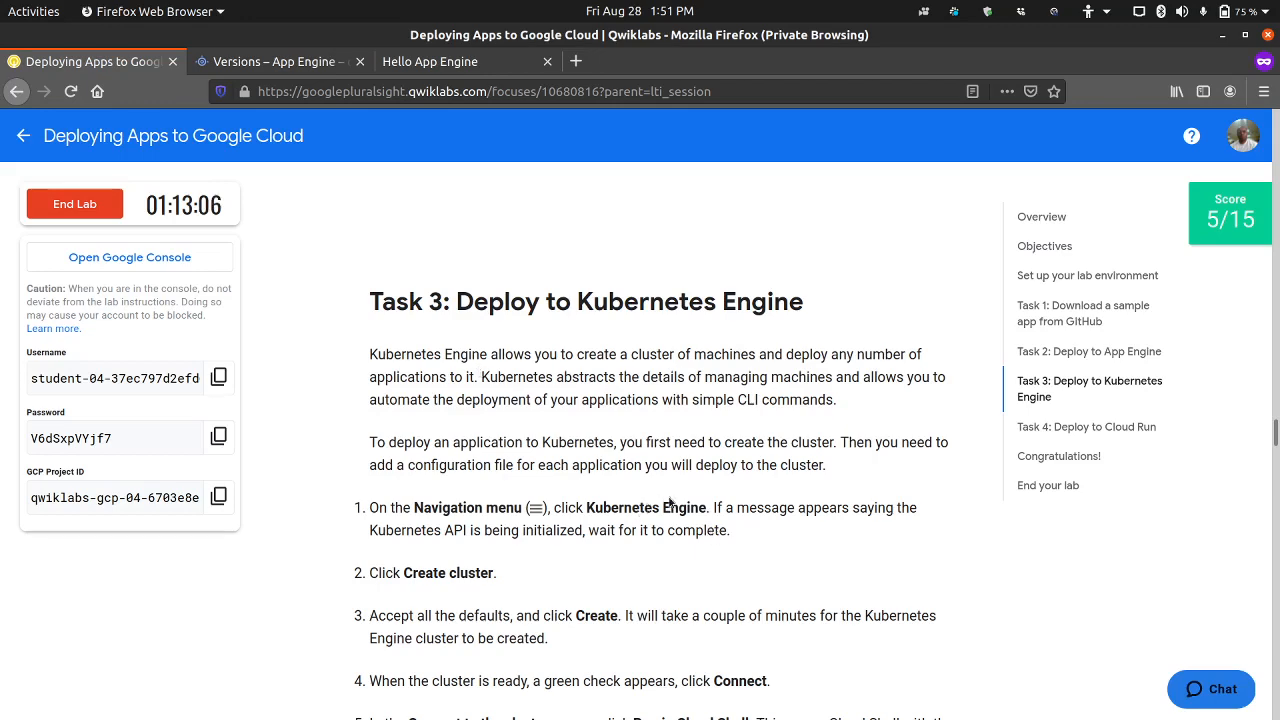
{"action": "scroll", "coordinate": [751, 503], "scroll_direction": "down", "scroll_amount": 2}
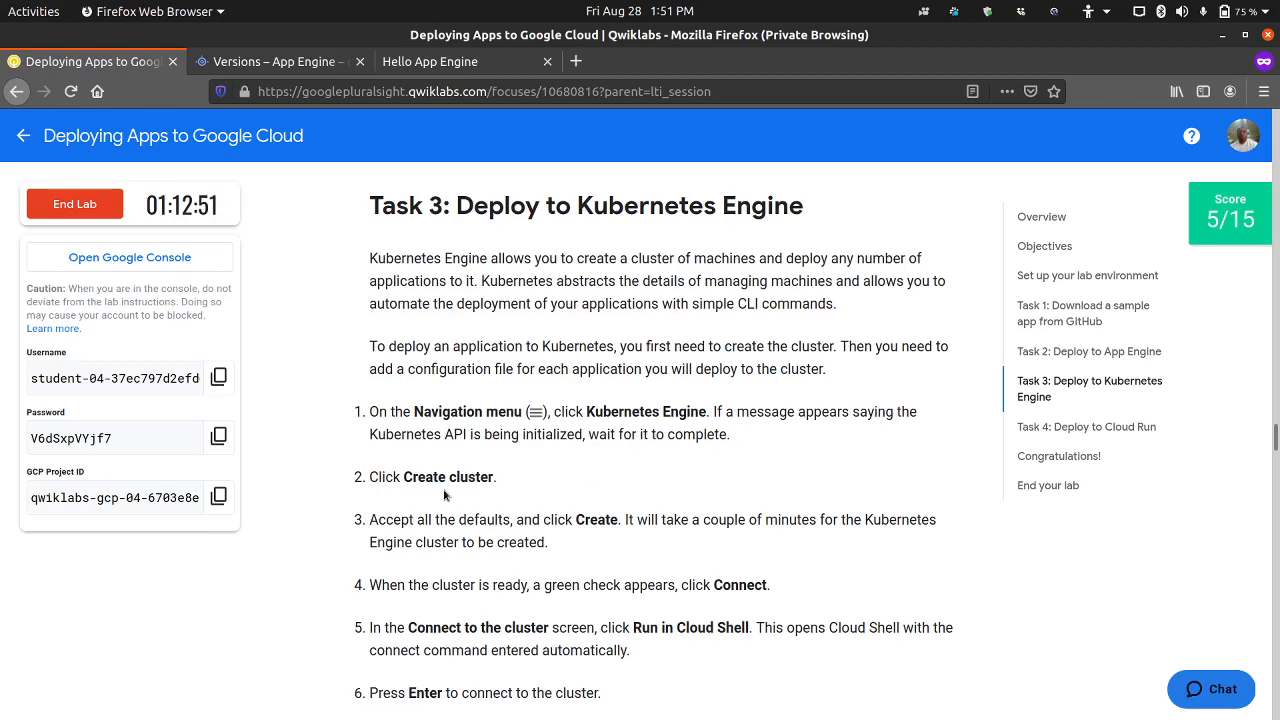
{"action": "scroll", "coordinate": [443, 489], "scroll_direction": "down", "scroll_amount": 3}
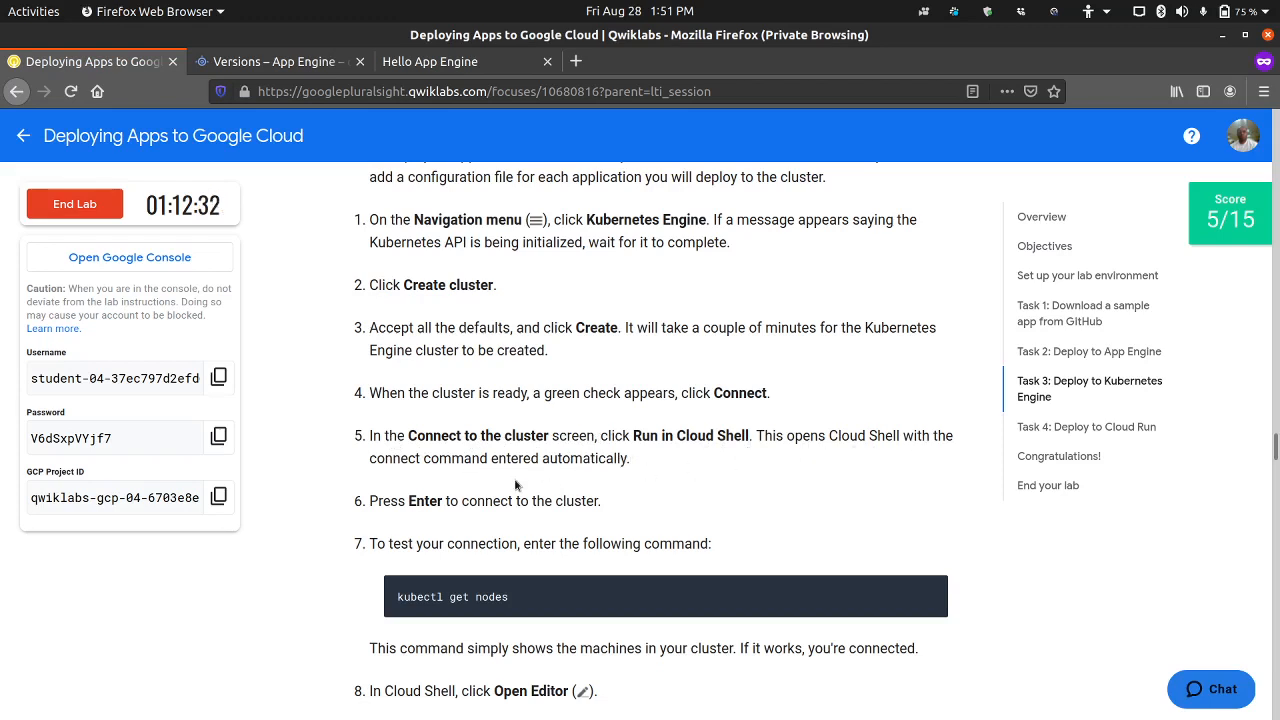
{"action": "scroll", "coordinate": [405, 515], "scroll_direction": "down", "scroll_amount": 1}
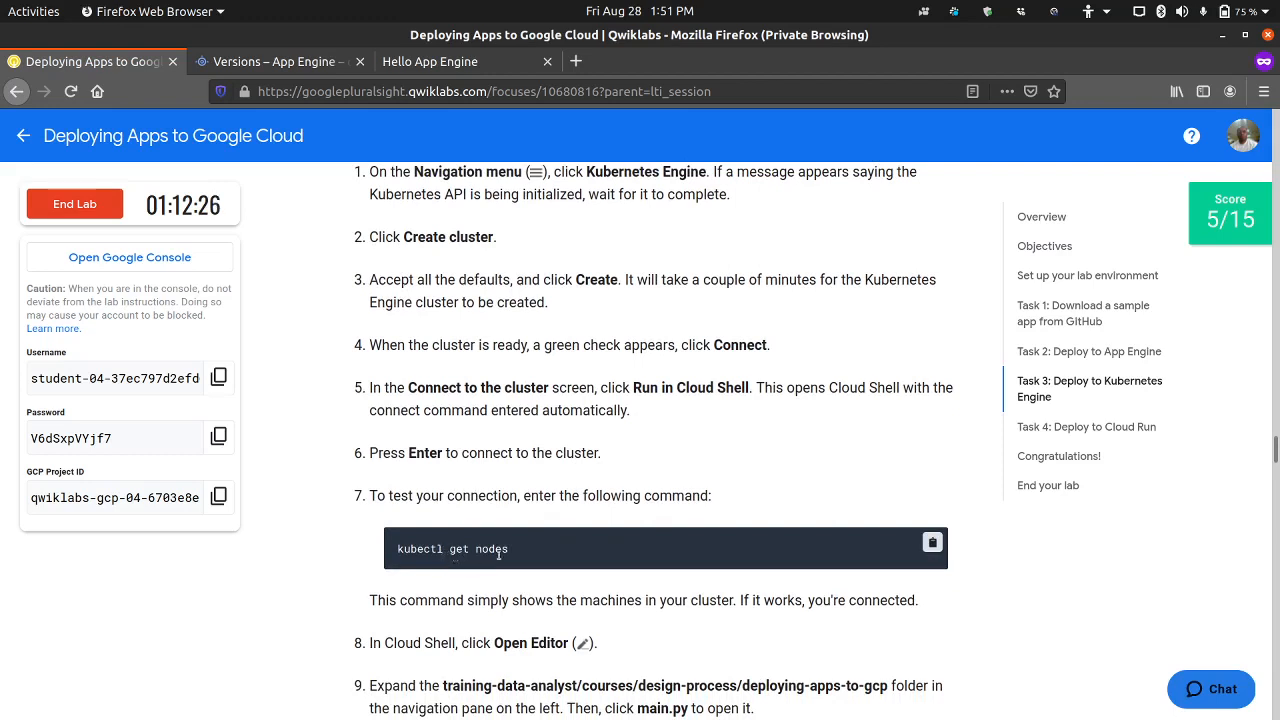
{"action": "left_click_drag", "start_coordinate": [509, 553], "coordinate": [398, 553]}
{"action": "left_click", "coordinate": [334, 540]}
Step: Go to the Kubernetes Engine clusters page in the Google Cloud console and dismiss the traffic split notification
{"action": "left_click", "coordinate": [291, 65]}
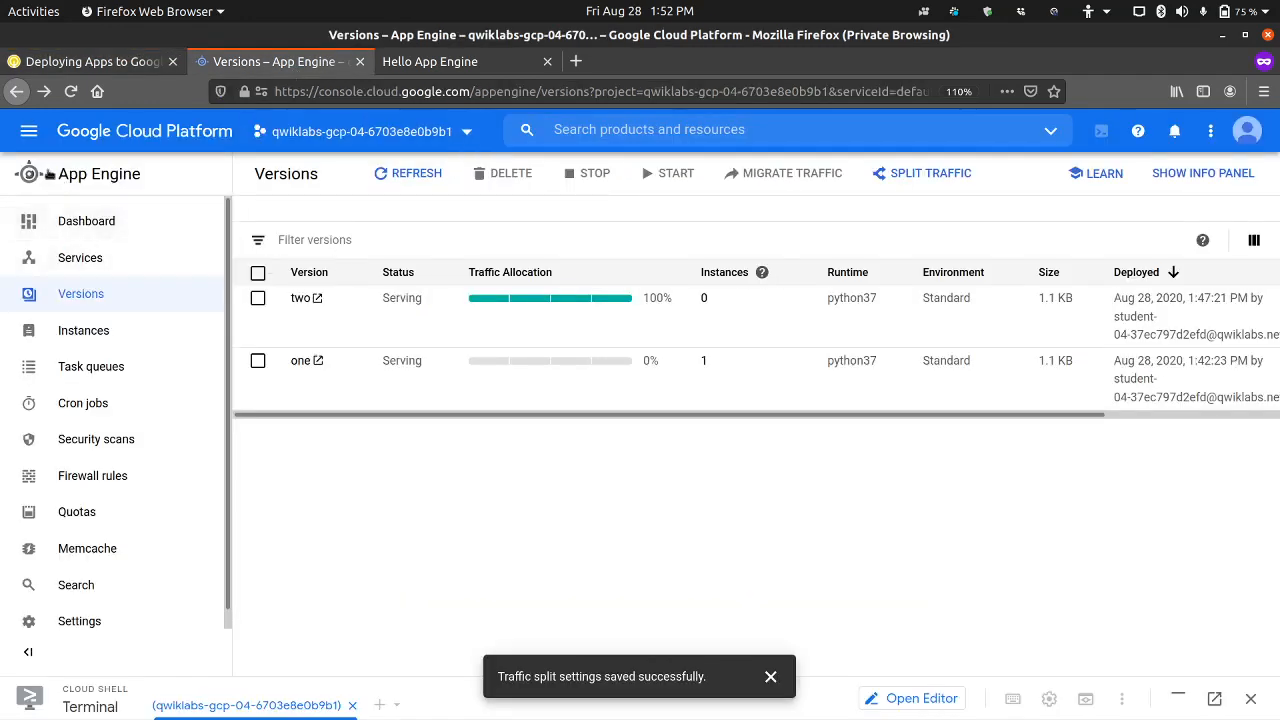
{"action": "left_click", "coordinate": [29, 131]}
{"action": "mouse_move", "coordinate": [150, 678]}
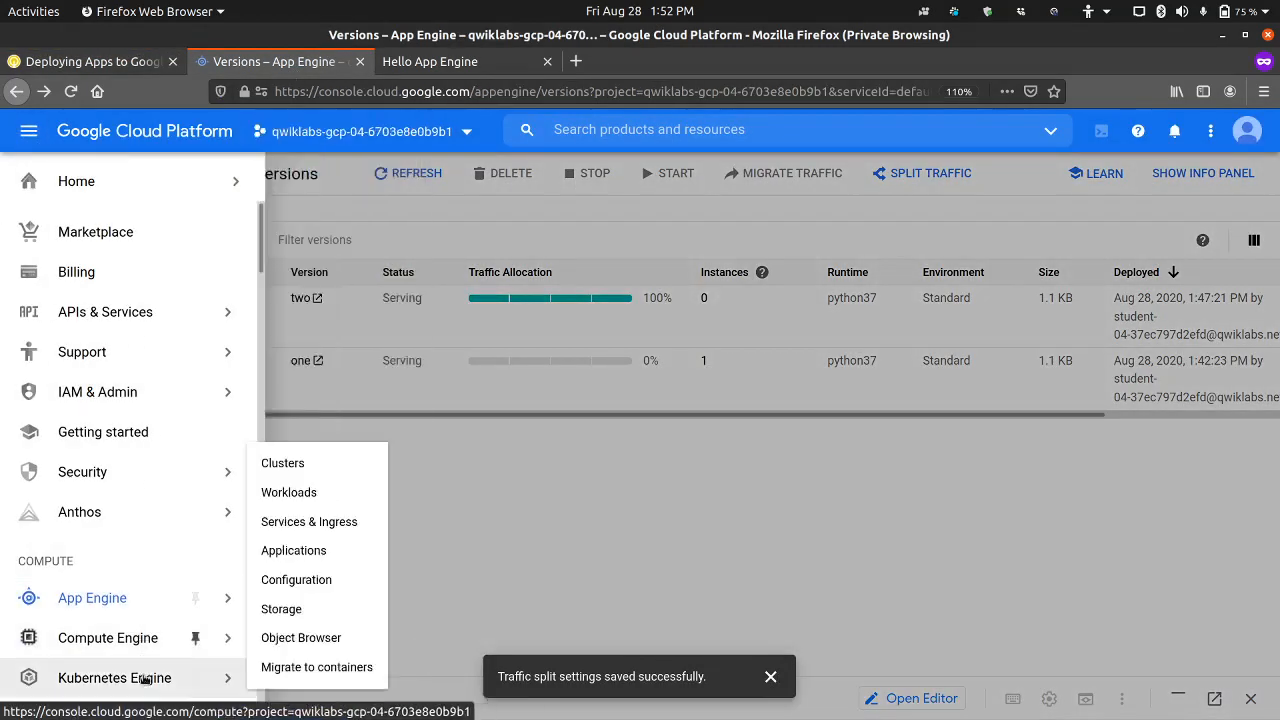
{"action": "left_click", "coordinate": [318, 470]}
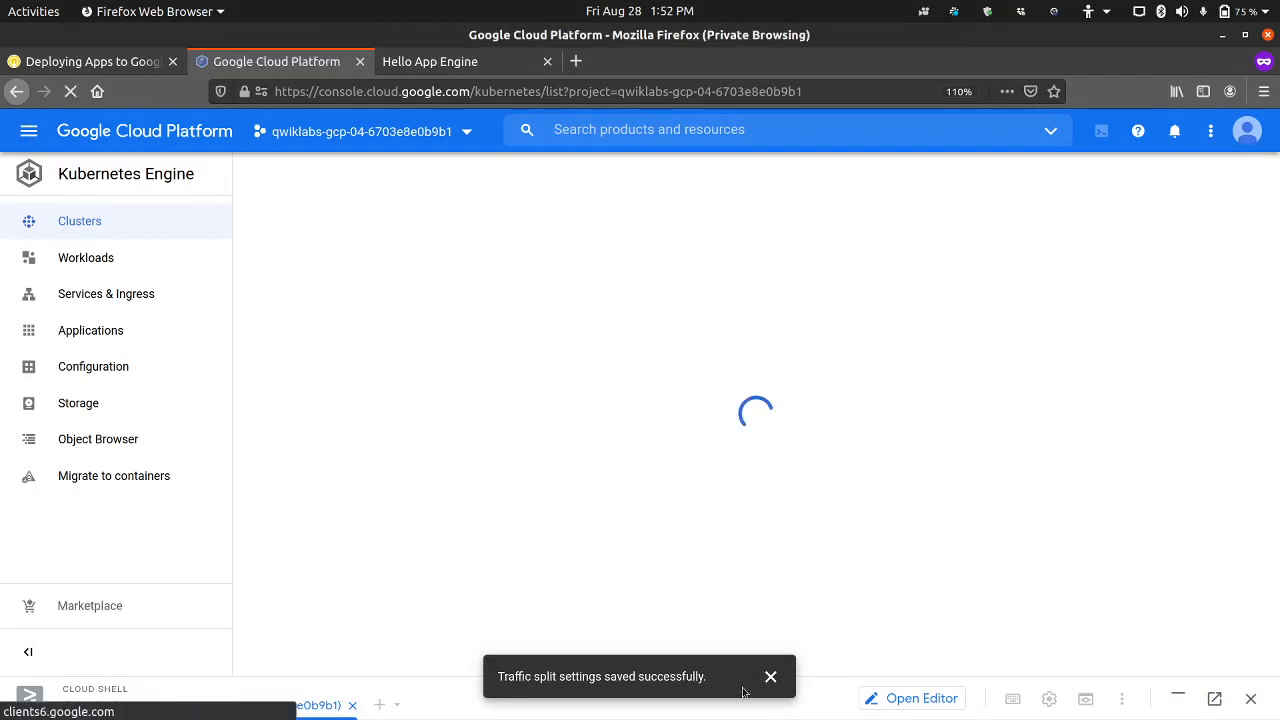
{"action": "left_click", "coordinate": [770, 676]}
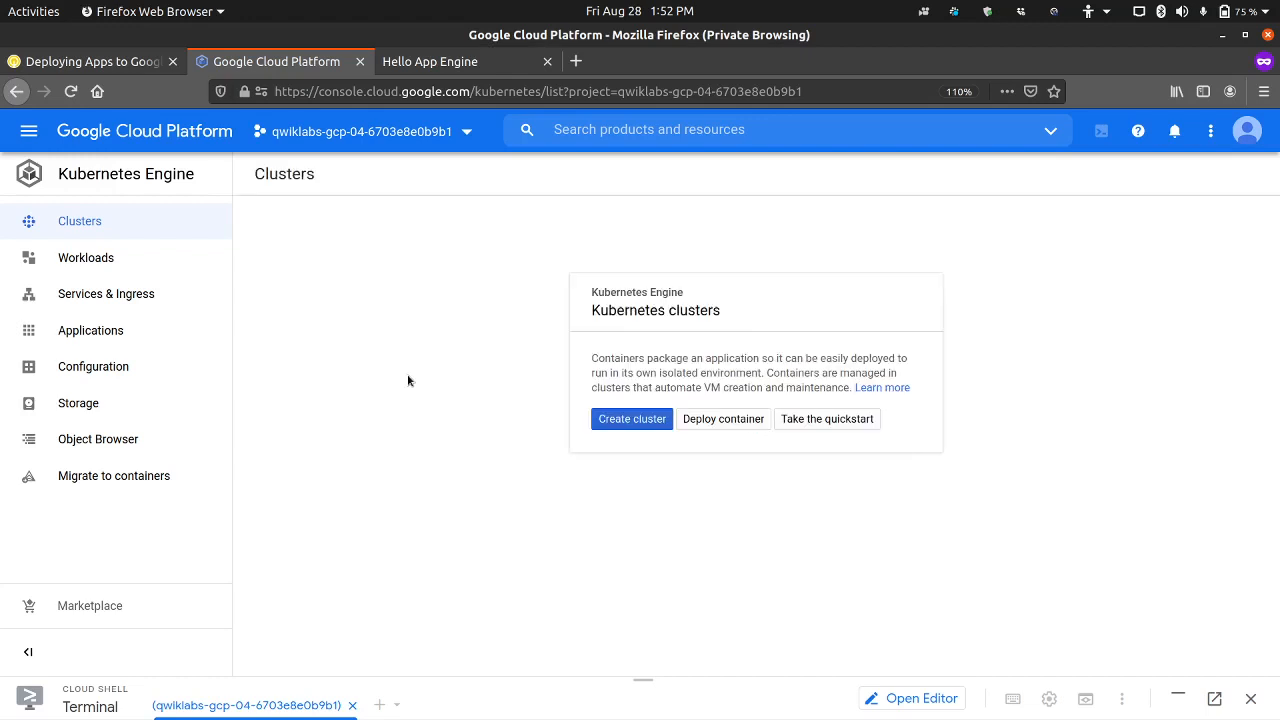
Step: Create a Kubernetes cluster with all default settings, named cluster-1 in zone us-central1-c, after dismissing the introductory tour
{"action": "left_click", "coordinate": [605, 418]}
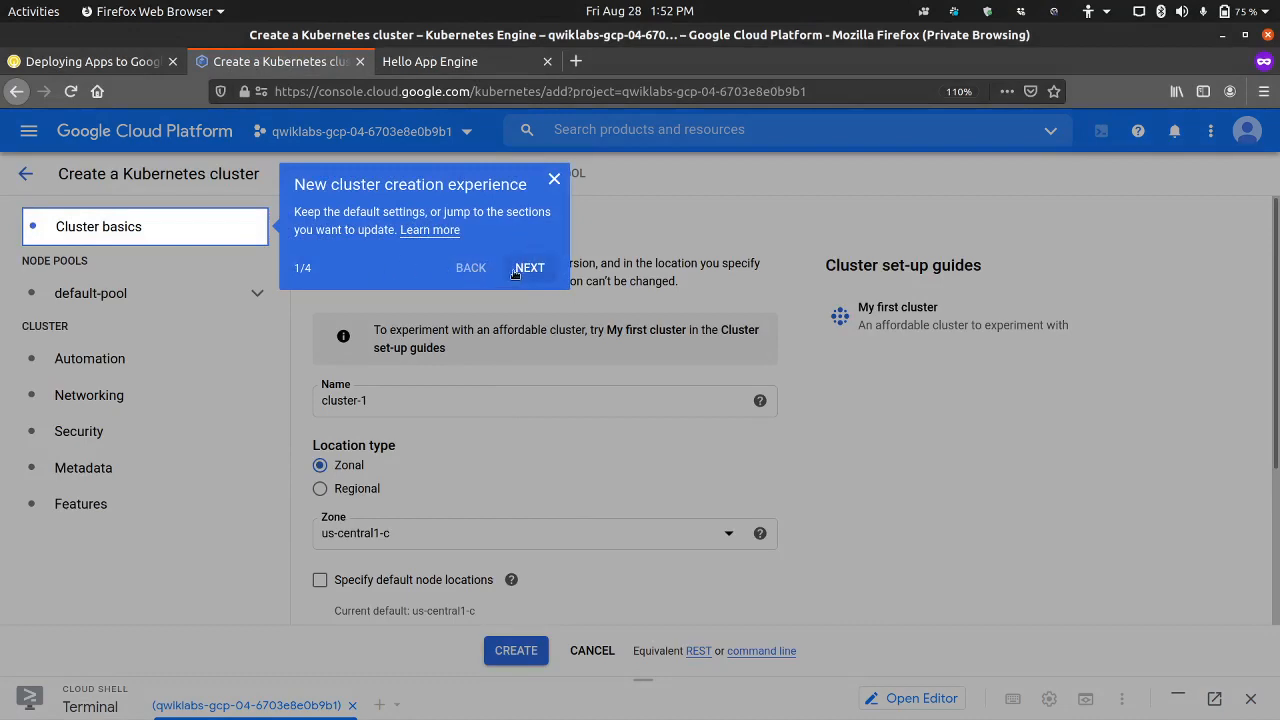
{"action": "left_click", "coordinate": [556, 181]}
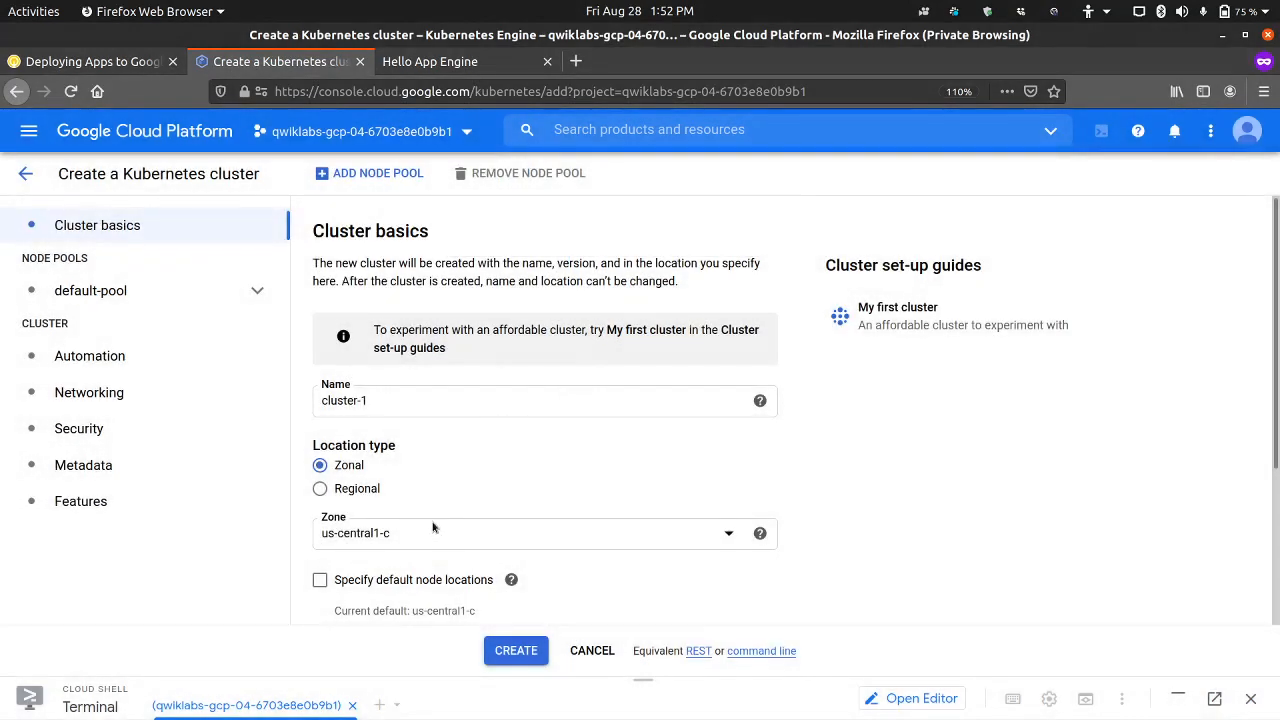
{"action": "scroll", "coordinate": [430, 522], "scroll_direction": "down", "scroll_amount": 2}
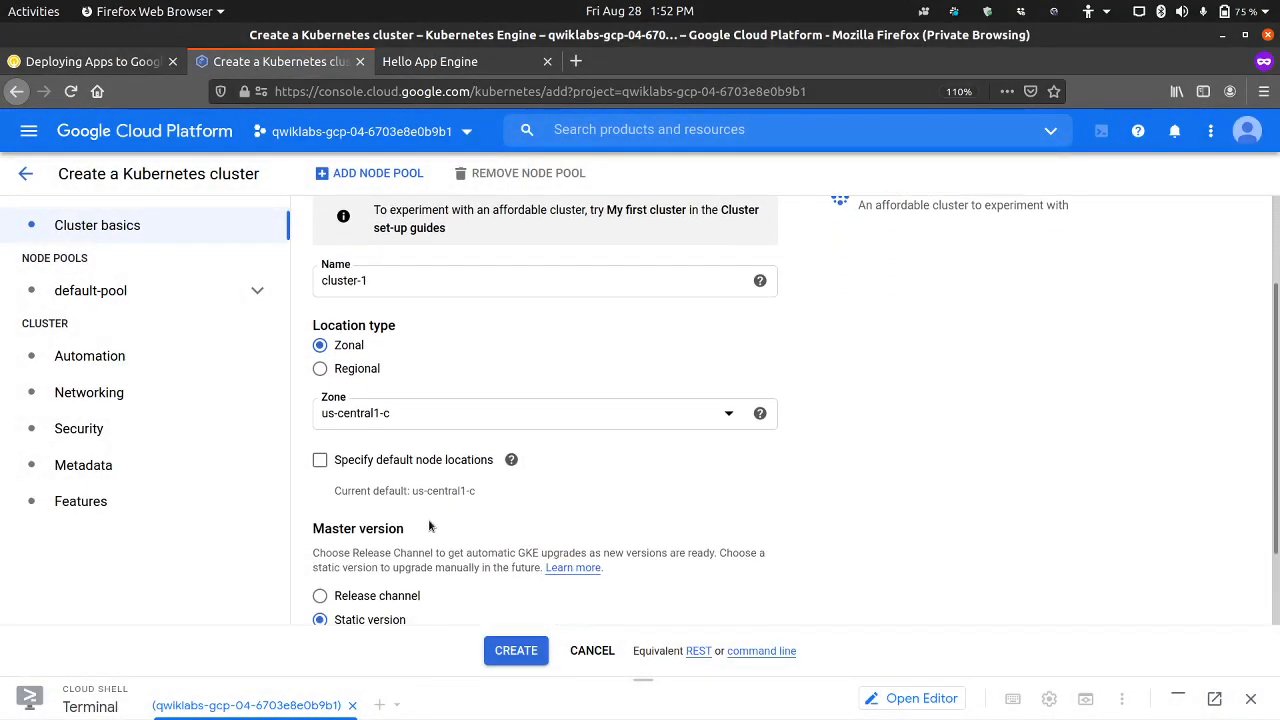
{"action": "left_click", "coordinate": [503, 654]}
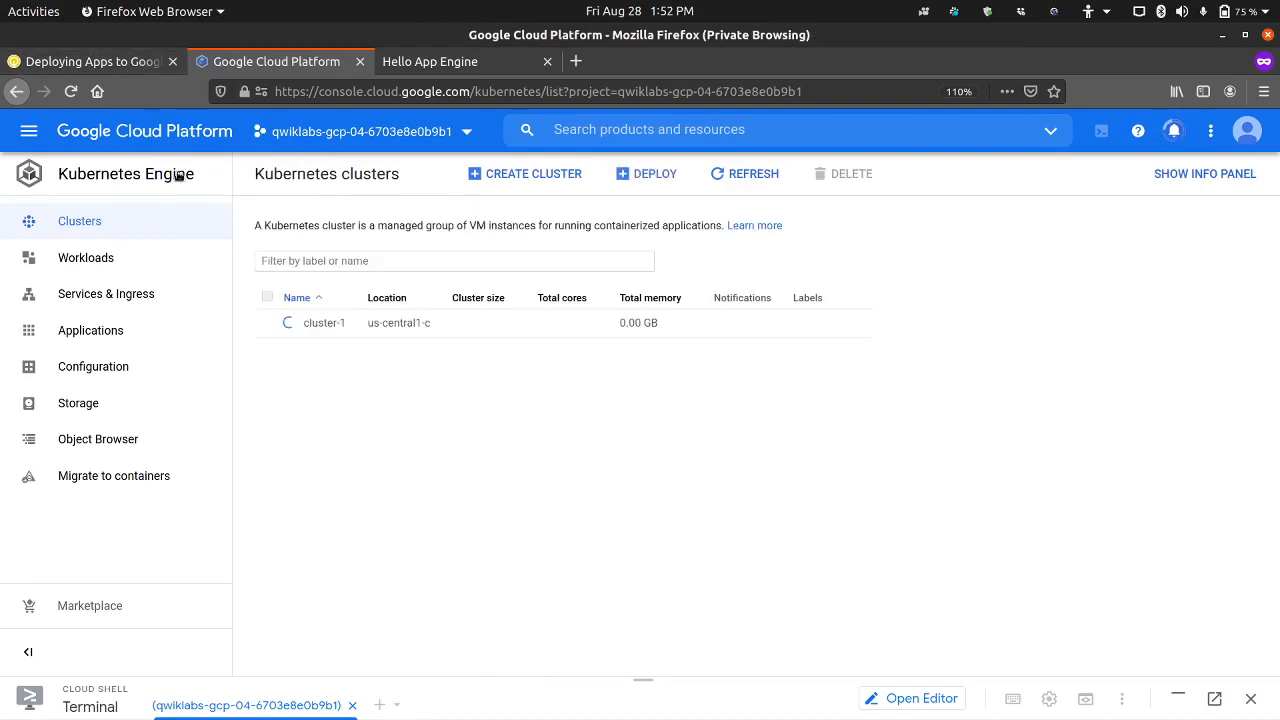
Step: Review lab steps 4 to 7 on connecting to the cluster, return to the clusters list and close the Learn panel
{"action": "left_click", "coordinate": [133, 63]}
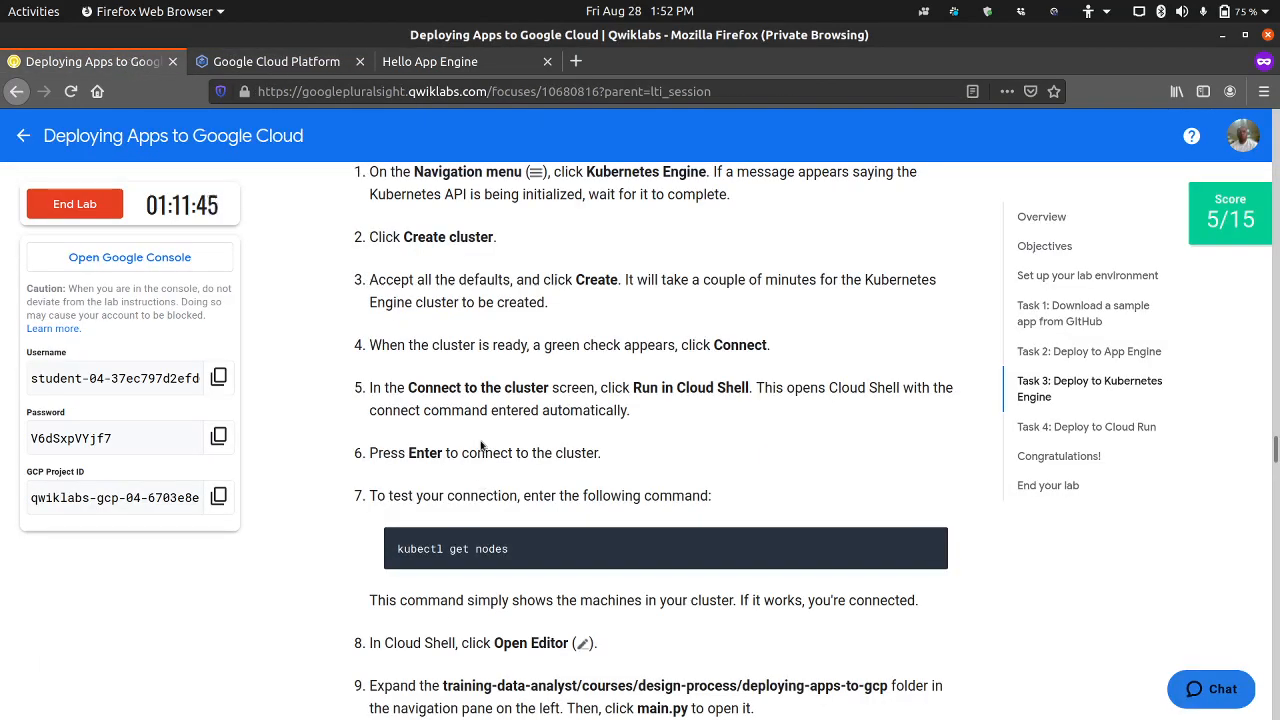
{"action": "left_click_drag", "start_coordinate": [520, 552], "coordinate": [395, 549]}
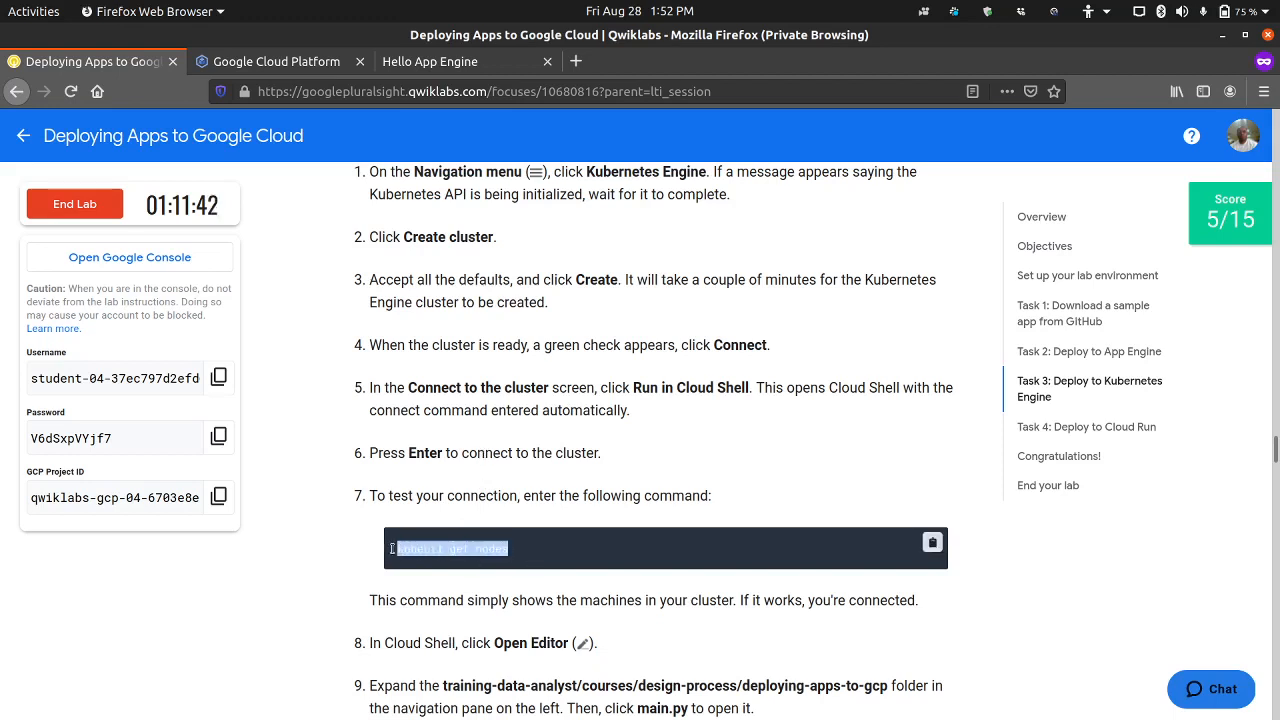
{"action": "left_click", "coordinate": [297, 510]}
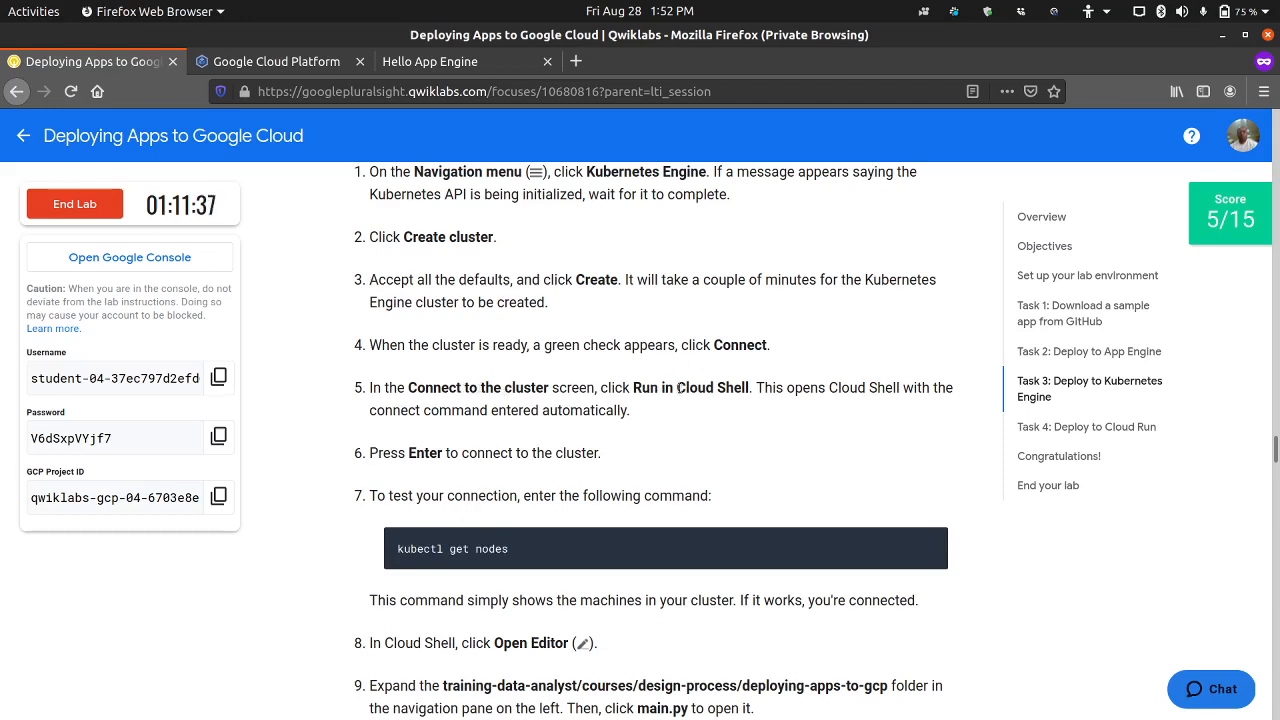
{"action": "left_click", "coordinate": [276, 61]}
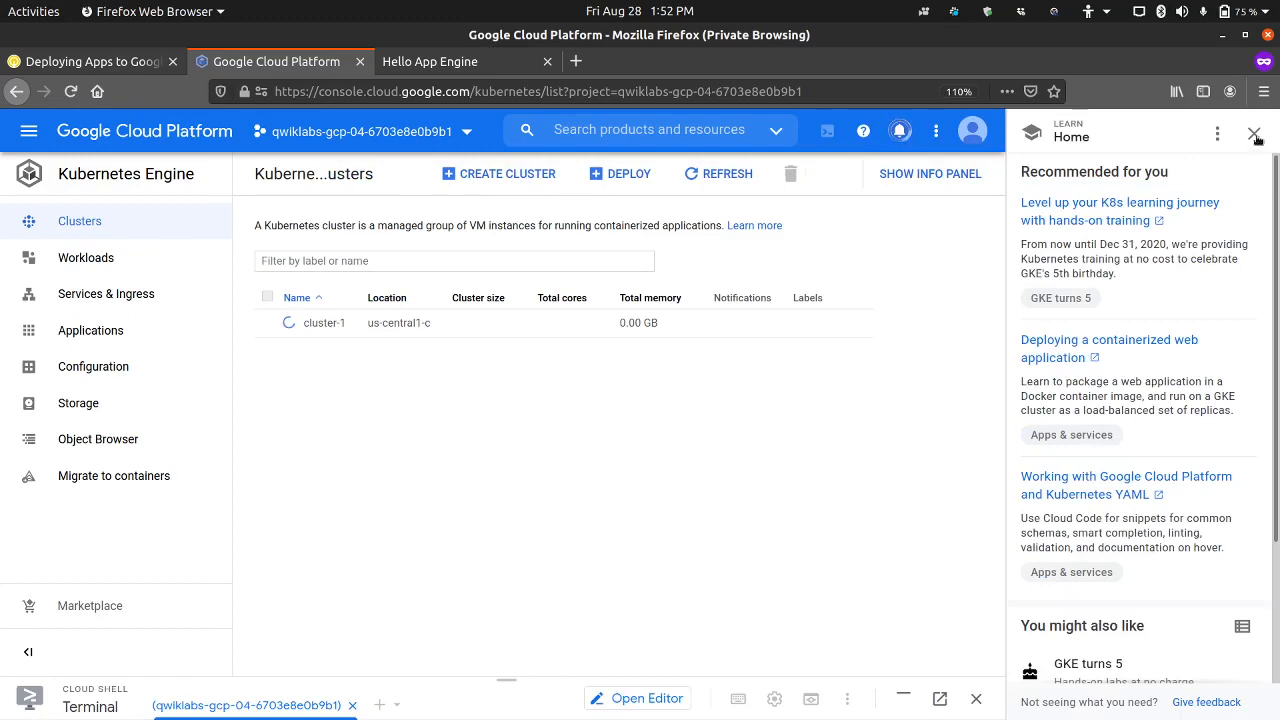
{"action": "left_click", "coordinate": [1255, 136]}
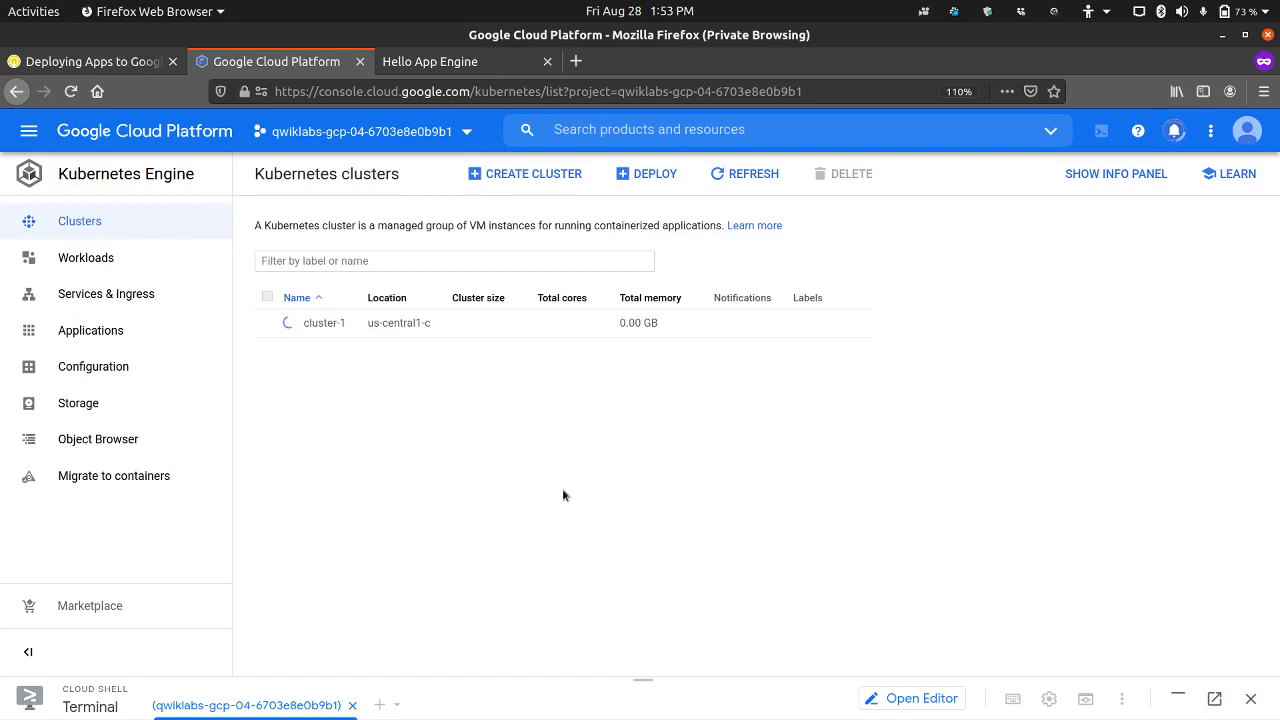
Step: Refresh the Kubernetes clusters list to check on cluster-1 and read lab steps 7 to 12 in the instructions
{"action": "left_click", "coordinate": [751, 173]}
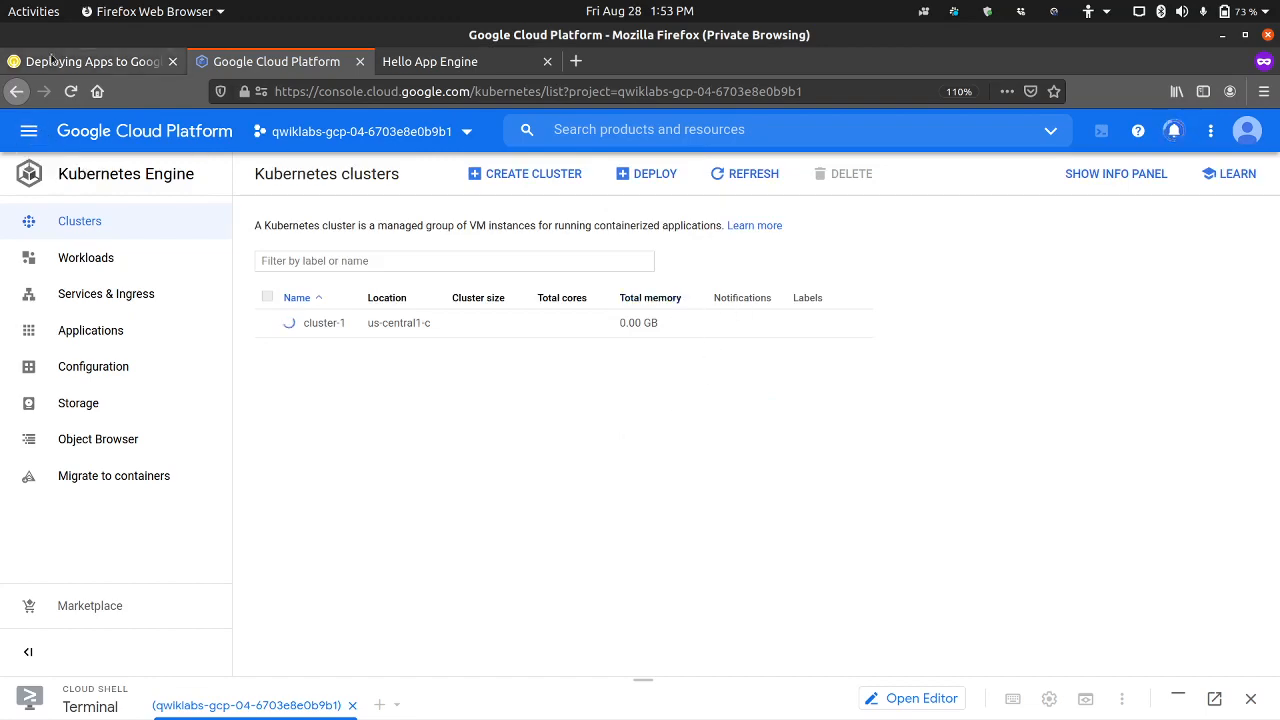
{"action": "left_click", "coordinate": [93, 61]}
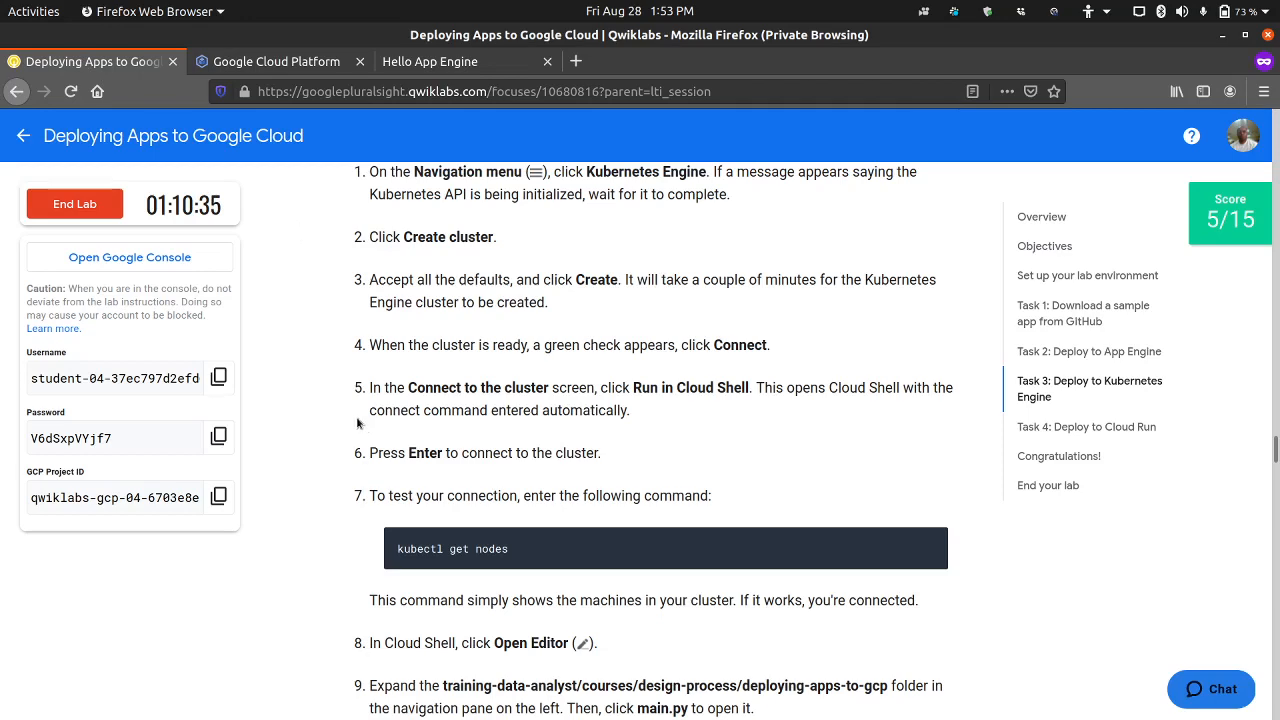
{"action": "scroll", "coordinate": [357, 423], "scroll_direction": "down", "scroll_amount": 5}
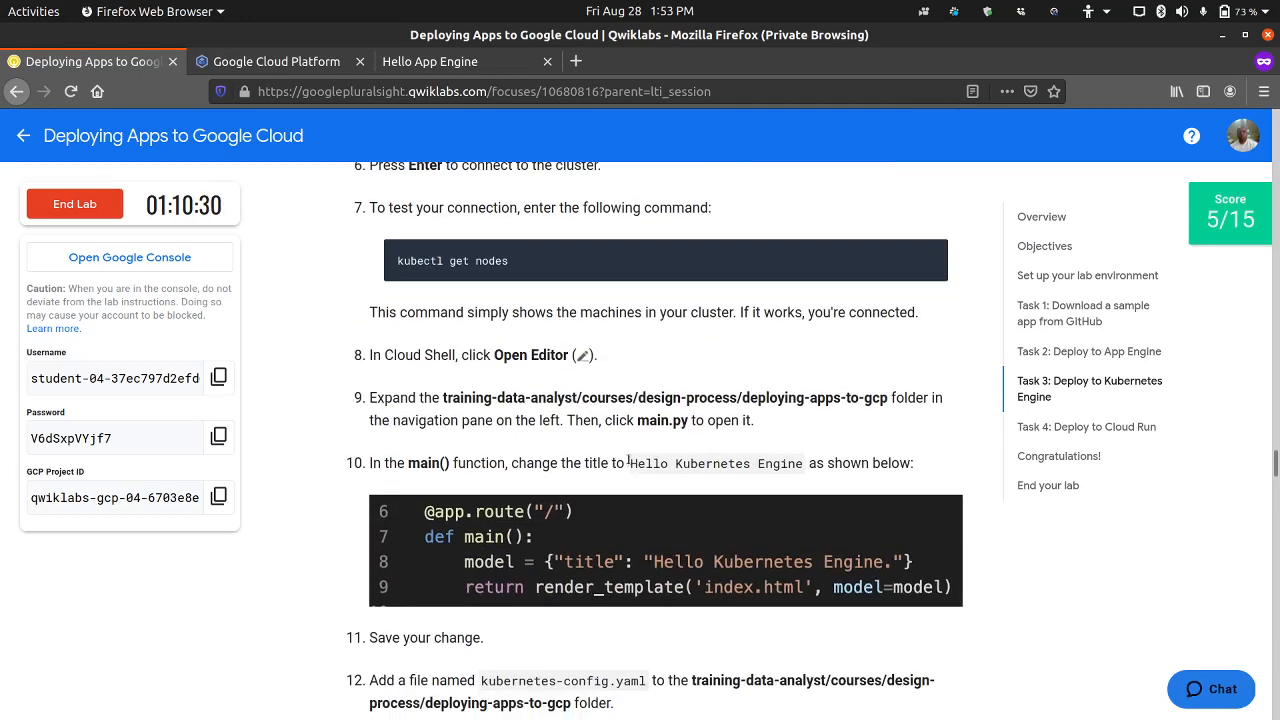
Step: Return to the Google Cloud console, restore the minimized Cloud Shell and open its editor on main.py
{"action": "left_click", "coordinate": [311, 68]}
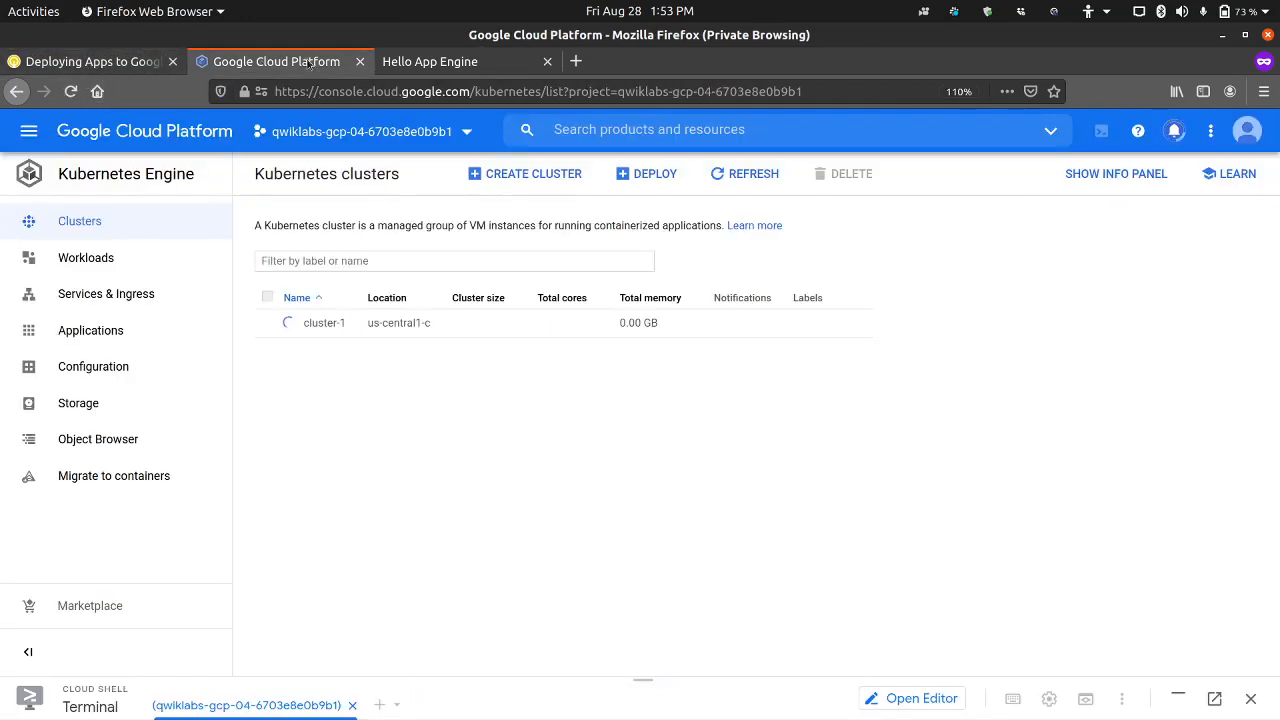
{"action": "left_click", "coordinate": [1178, 698]}
{"action": "left_click", "coordinate": [918, 416]}
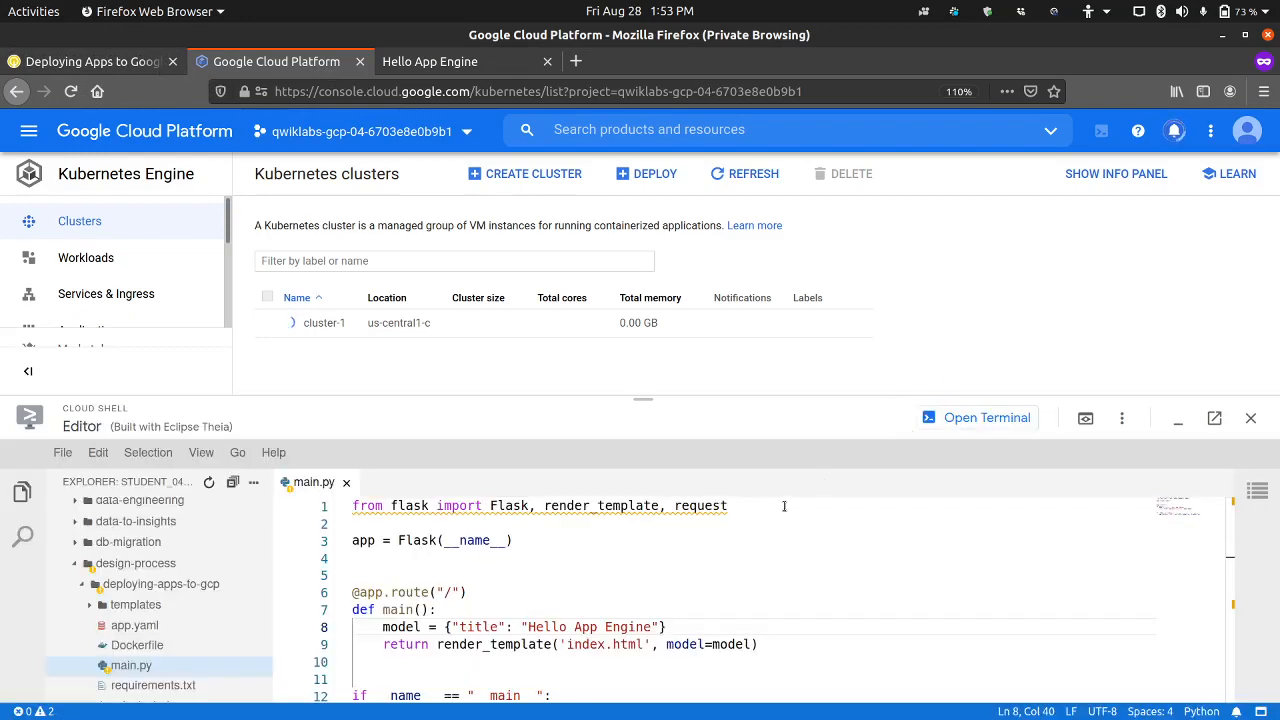
Step: Replace the title in main.py's main() function with "Hello Kubernetes Engine" copied from lab step 10, and minimize Cloud Shell in terminal view
{"action": "left_click", "coordinate": [92, 61]}
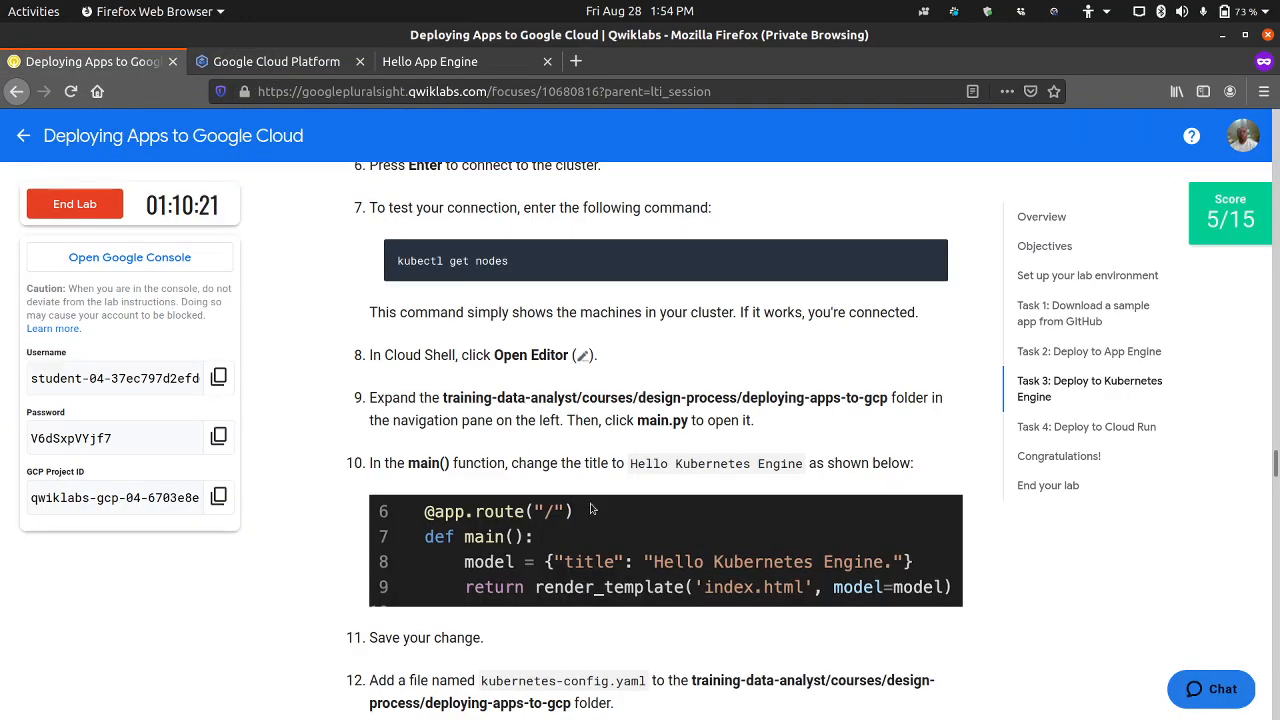
{"action": "left_click_drag", "start_coordinate": [630, 463], "coordinate": [804, 464]}
{"action": "right_click", "coordinate": [790, 467]}
{"action": "left_click", "coordinate": [805, 474]}
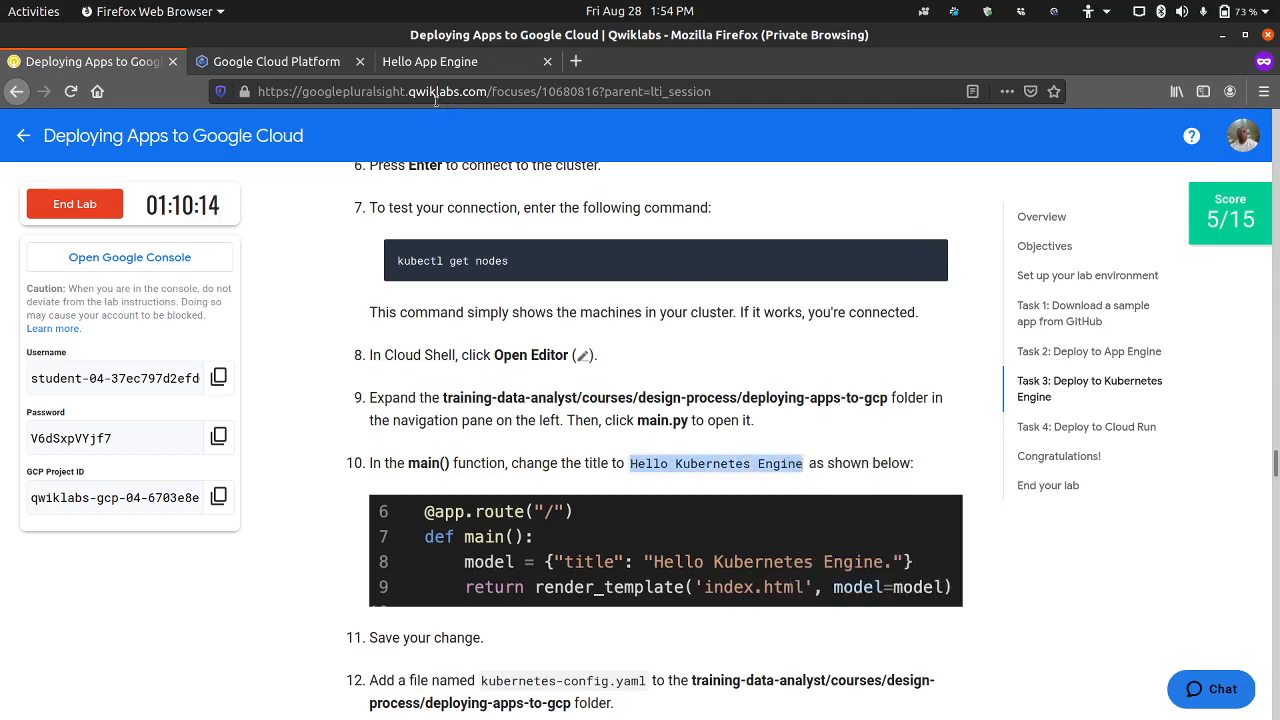
{"action": "left_click", "coordinate": [282, 66]}
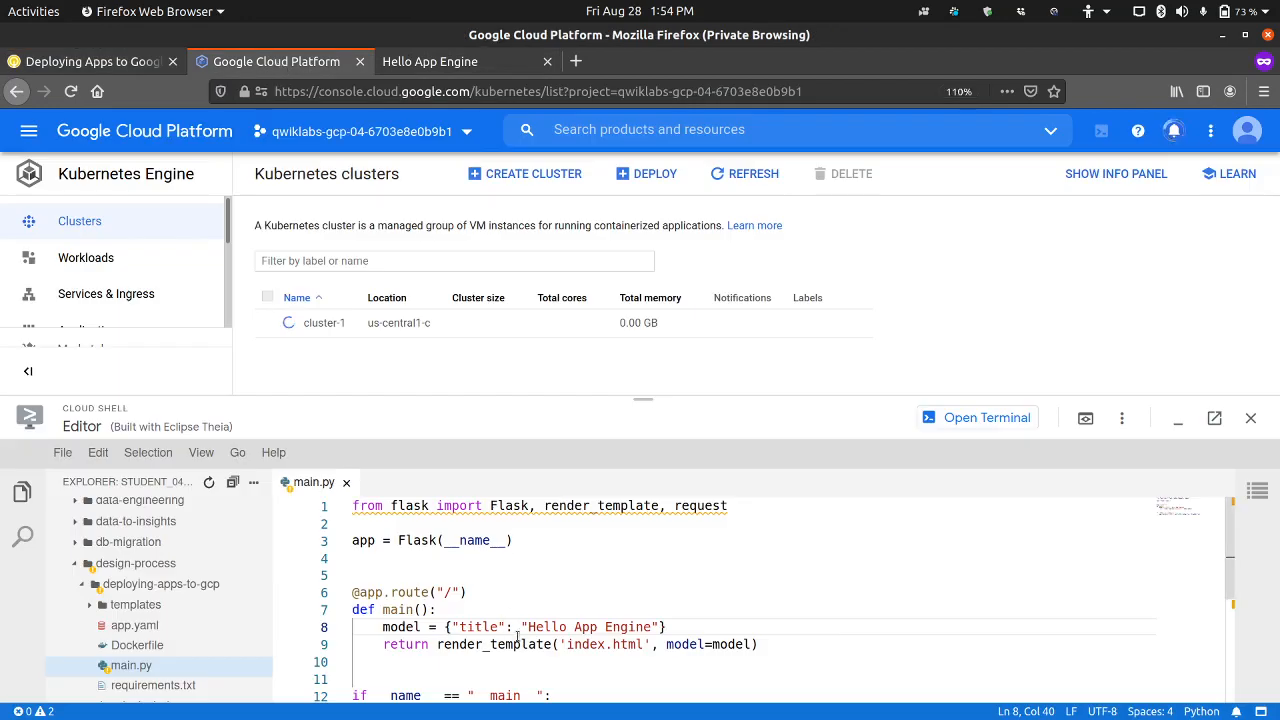
{"action": "left_click_drag", "start_coordinate": [527, 627], "coordinate": [655, 627]}
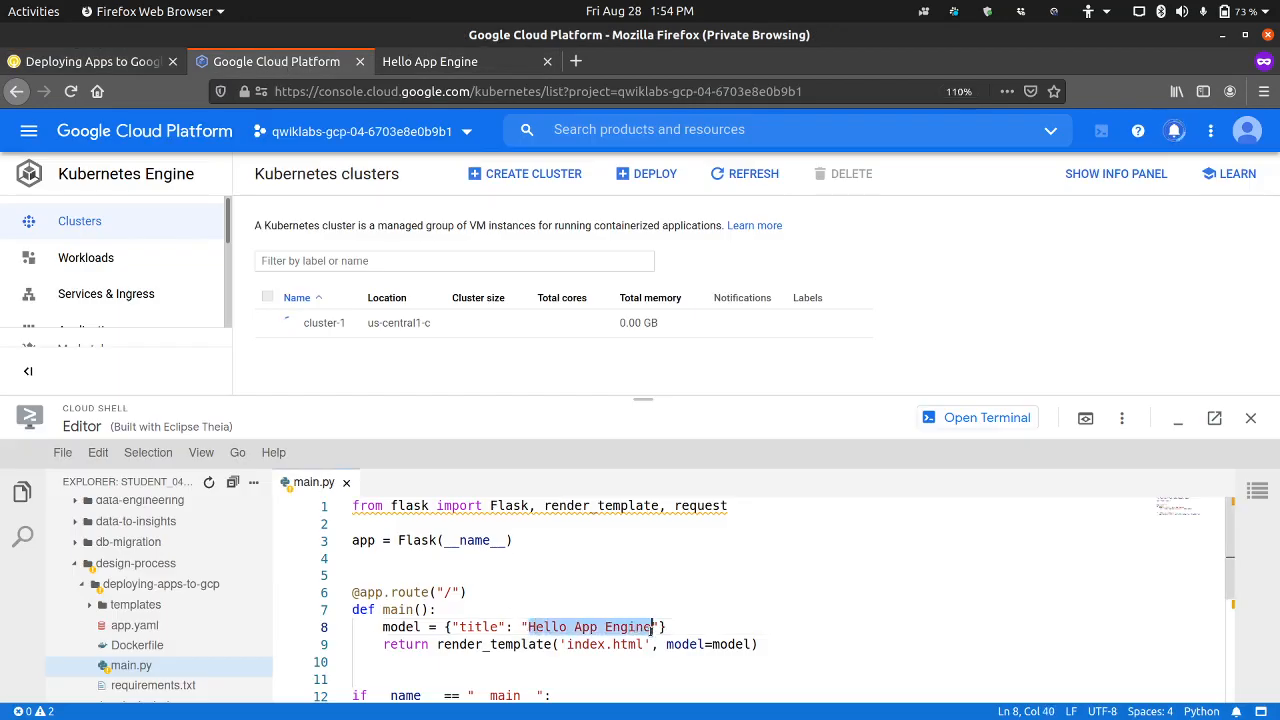
{"action": "key", "text": "ctrl+v"}
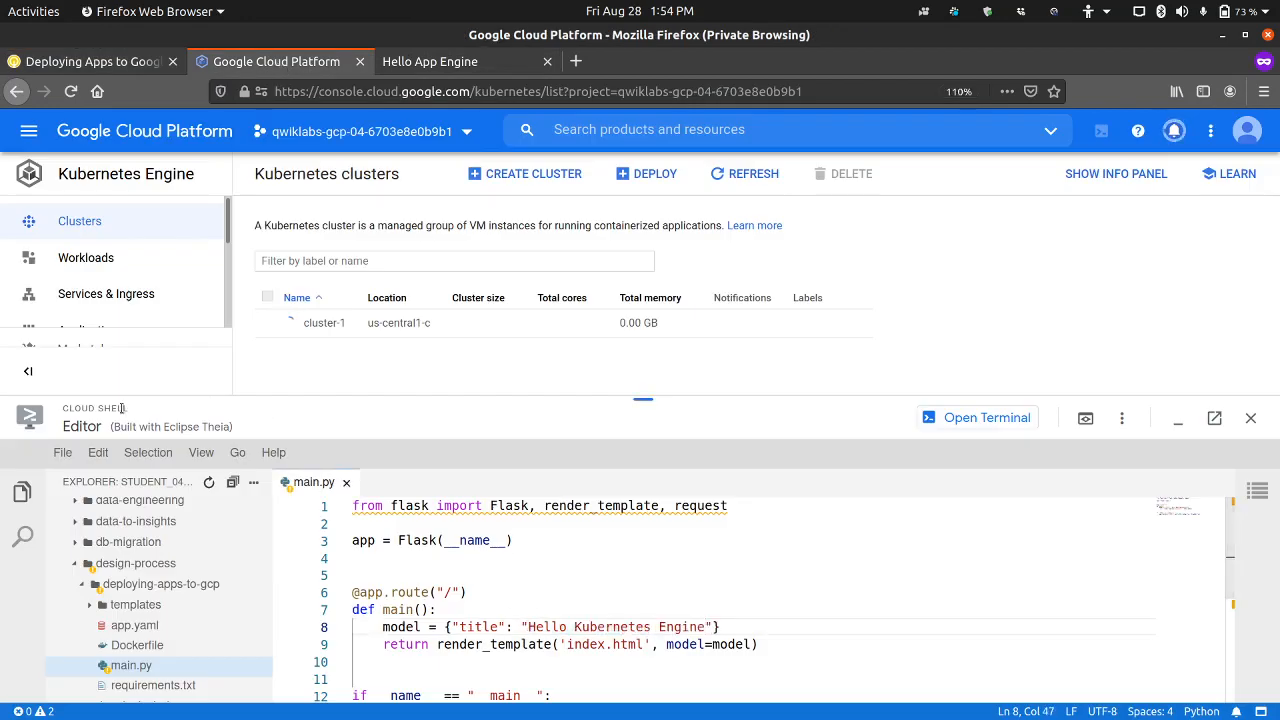
{"action": "left_click", "coordinate": [62, 452]}
{"action": "left_click", "coordinate": [104, 651]}
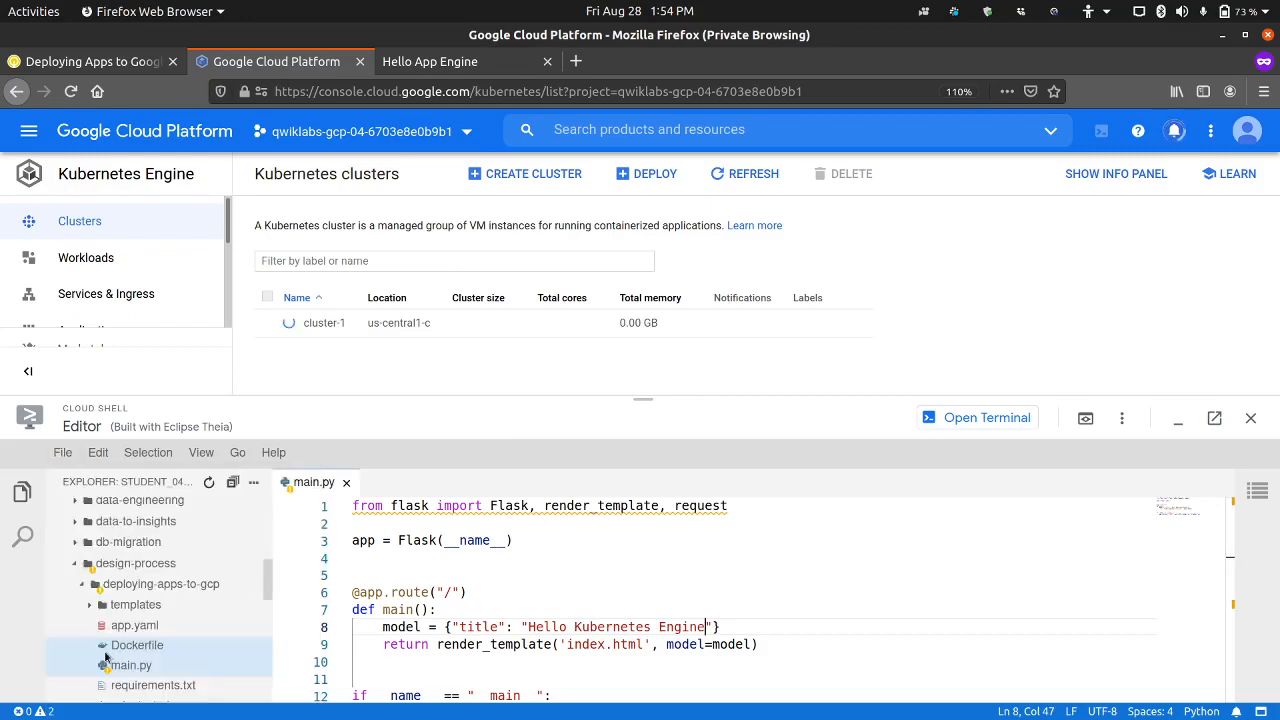
{"action": "left_click", "coordinate": [950, 417]}
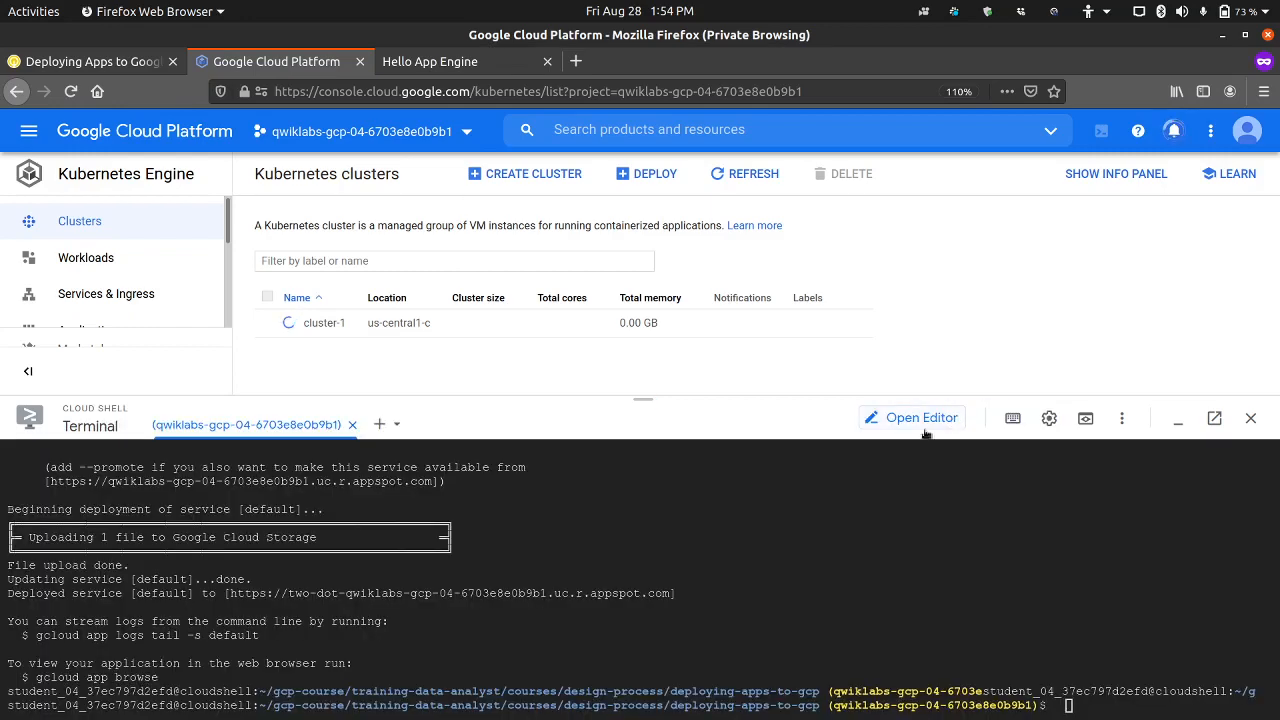
{"action": "left_click", "coordinate": [1178, 418]}
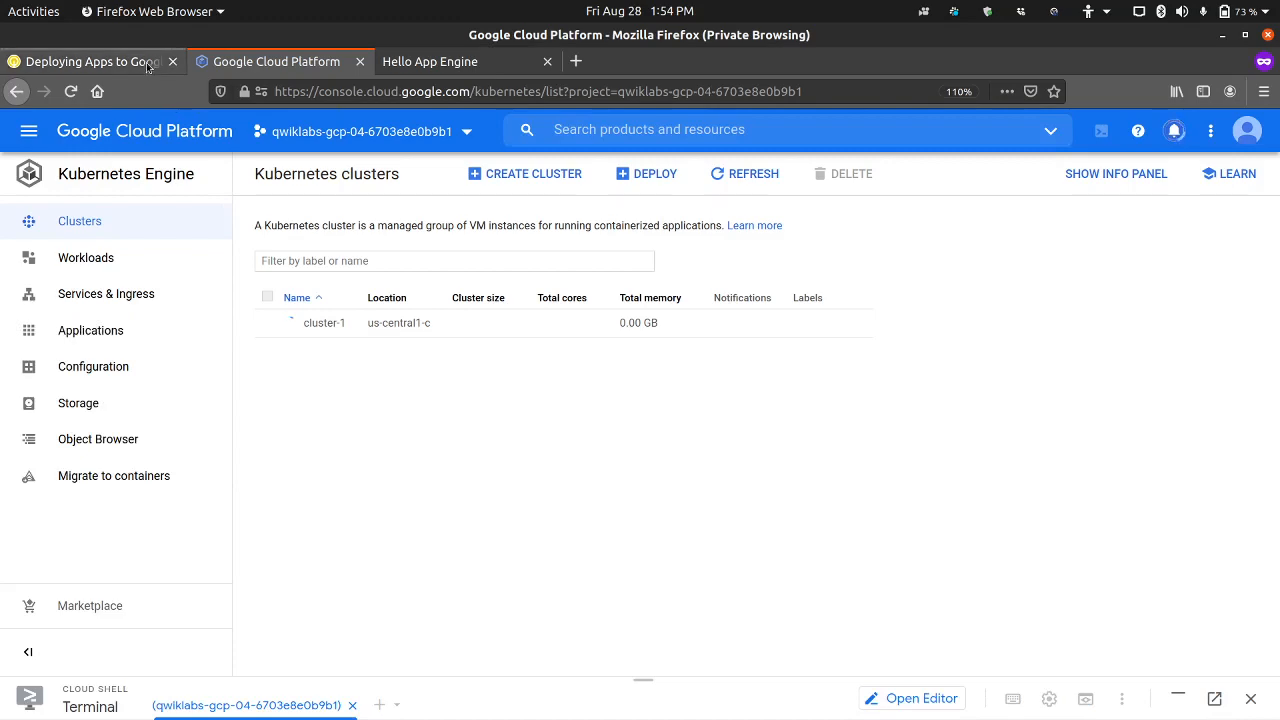
Step: Copy the file name kubernetes-config.yaml from lab step 12 and get back to the lab instructions page
{"action": "left_click", "coordinate": [95, 61]}
{"action": "scroll", "coordinate": [480, 510], "scroll_direction": "down", "scroll_amount": 3}
{"action": "scroll", "coordinate": [478, 517], "scroll_direction": "down", "scroll_amount": 3}
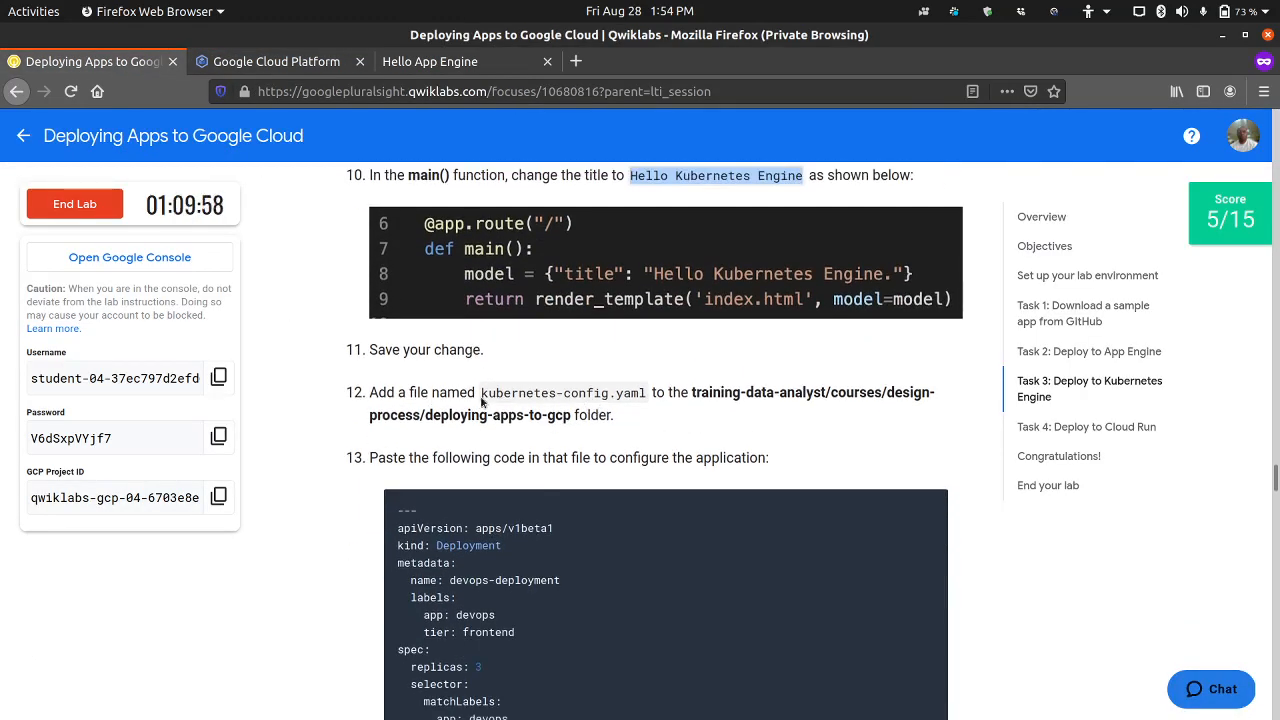
{"action": "left_click_drag", "start_coordinate": [481, 393], "coordinate": [636, 396]}
{"action": "right_click", "coordinate": [636, 396]}
{"action": "left_click", "coordinate": [649, 406]}
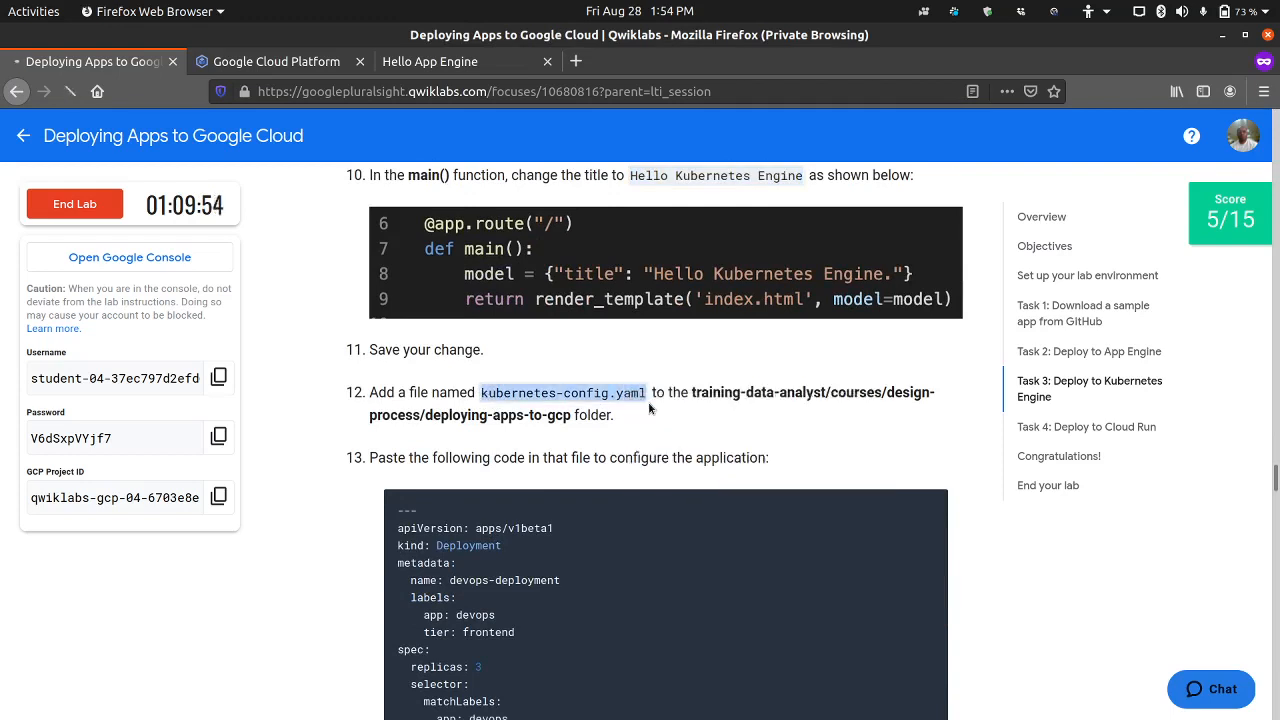
{"action": "right_click", "coordinate": [619, 394]}
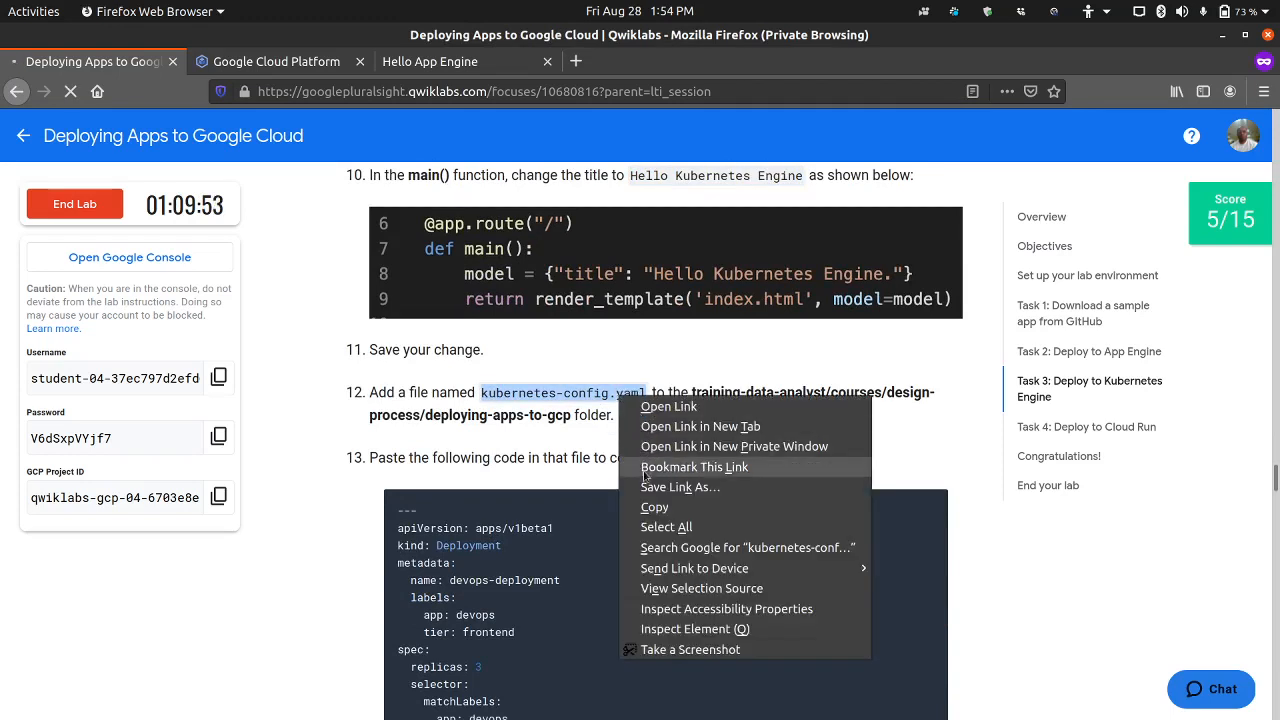
{"action": "left_click", "coordinate": [651, 510]}
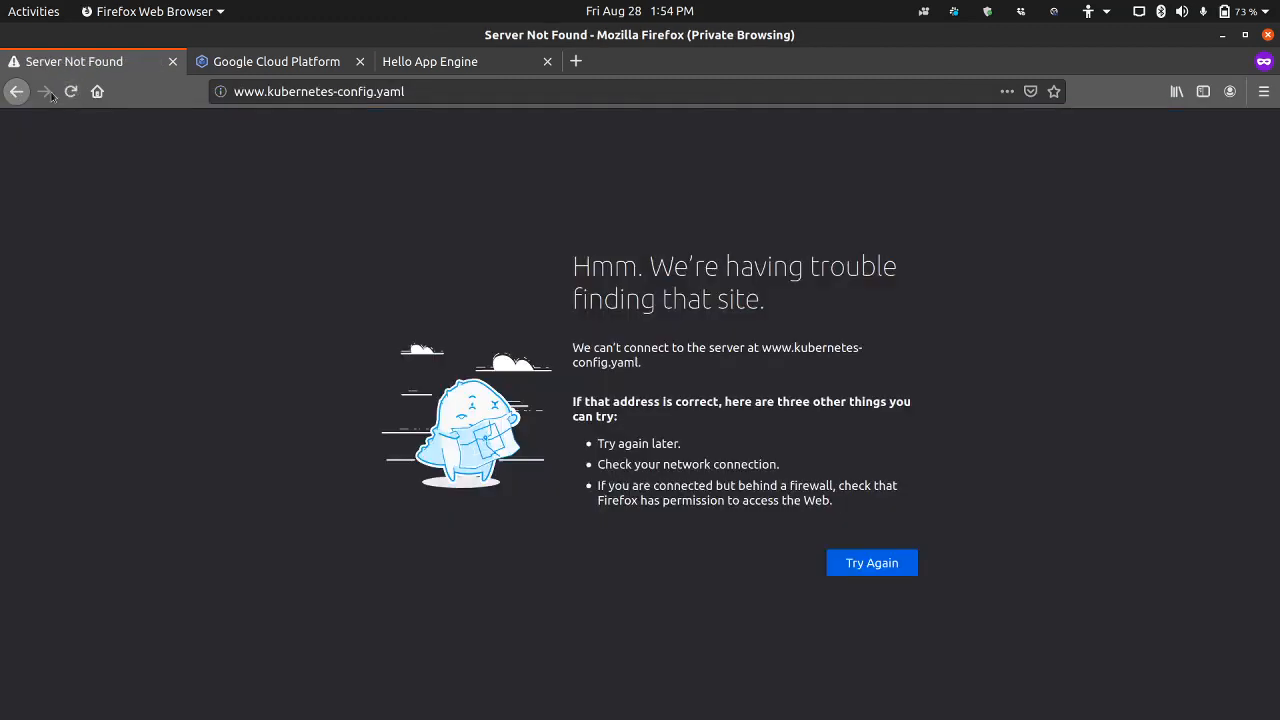
{"action": "left_click", "coordinate": [16, 91]}
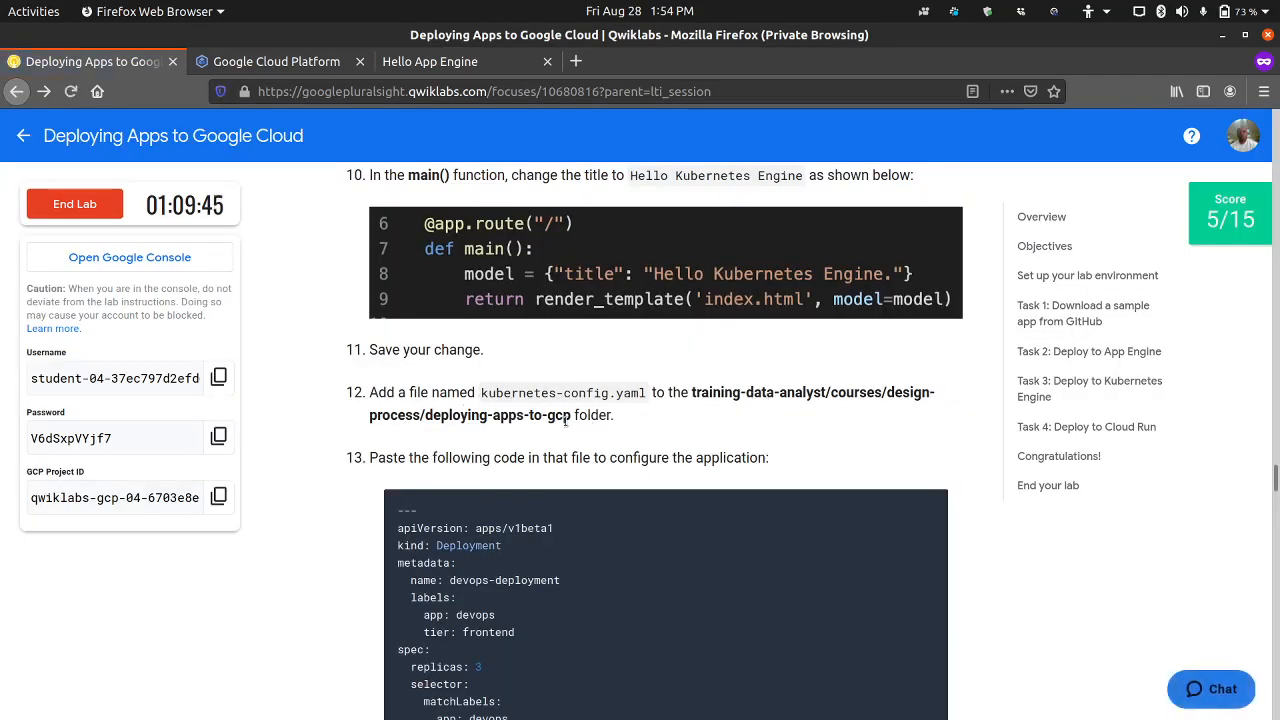
Step: Create a file named kubernetes-config.yaml in the deploying-apps-to-gcp folder with the Cloud Shell Editor and enlarge the editor pane
{"action": "scroll", "coordinate": [570, 425], "scroll_direction": "down", "scroll_amount": 4}
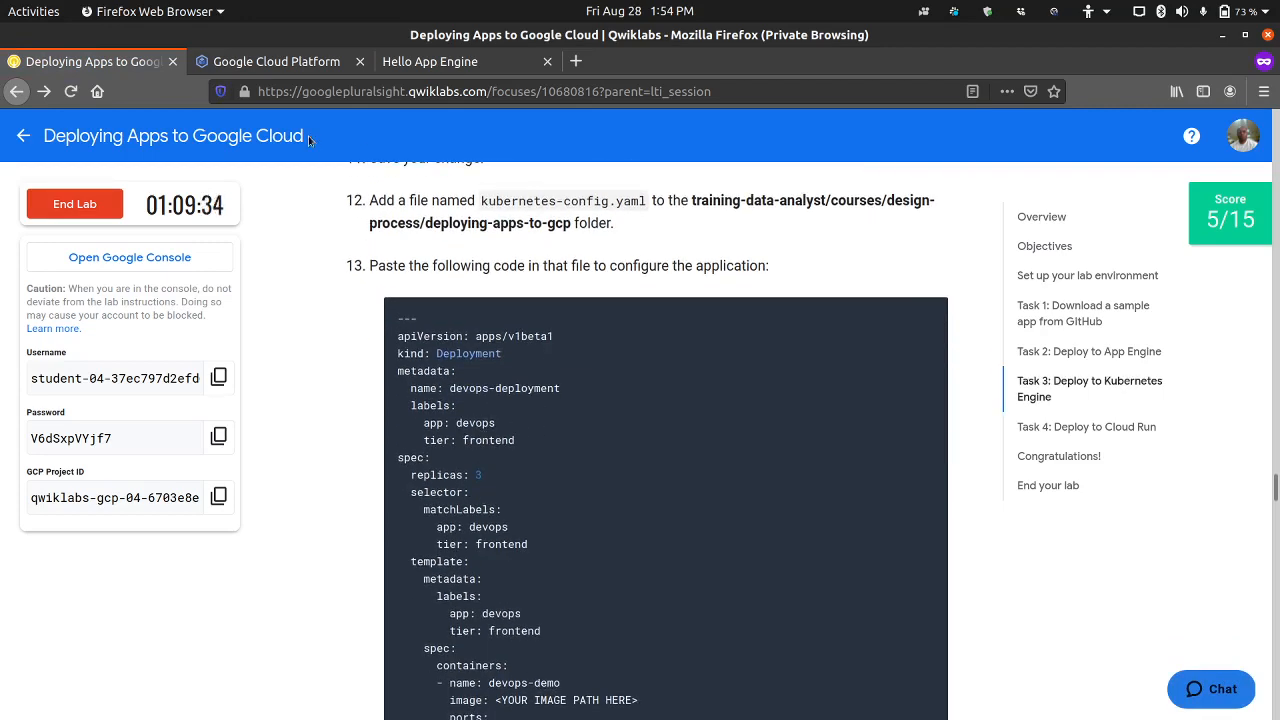
{"action": "left_click", "coordinate": [298, 62]}
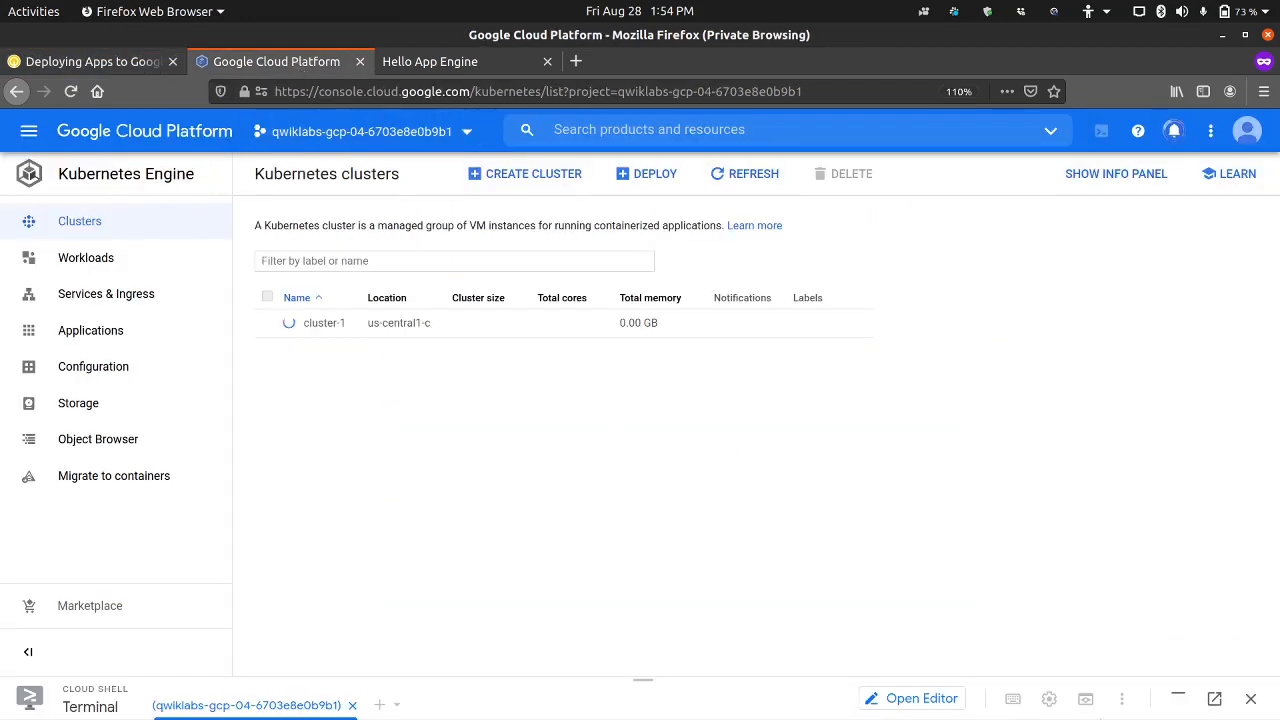
{"action": "left_click", "coordinate": [1179, 698]}
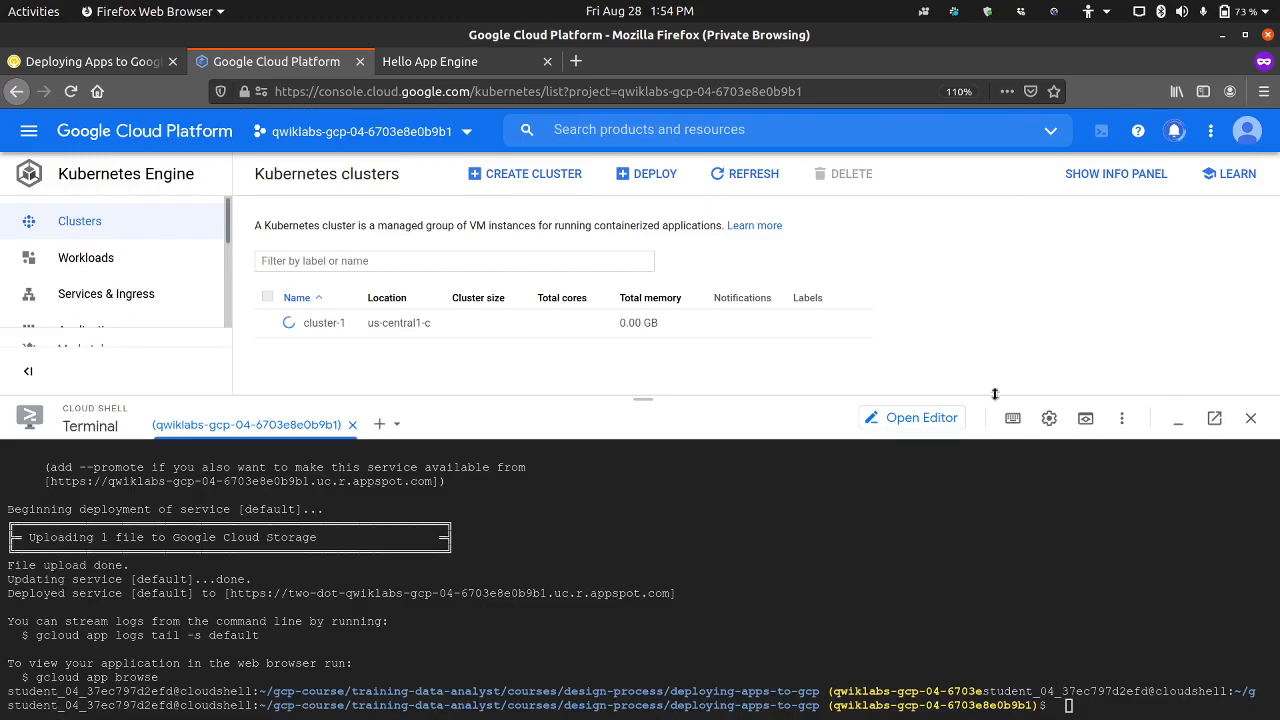
{"action": "left_click", "coordinate": [930, 417]}
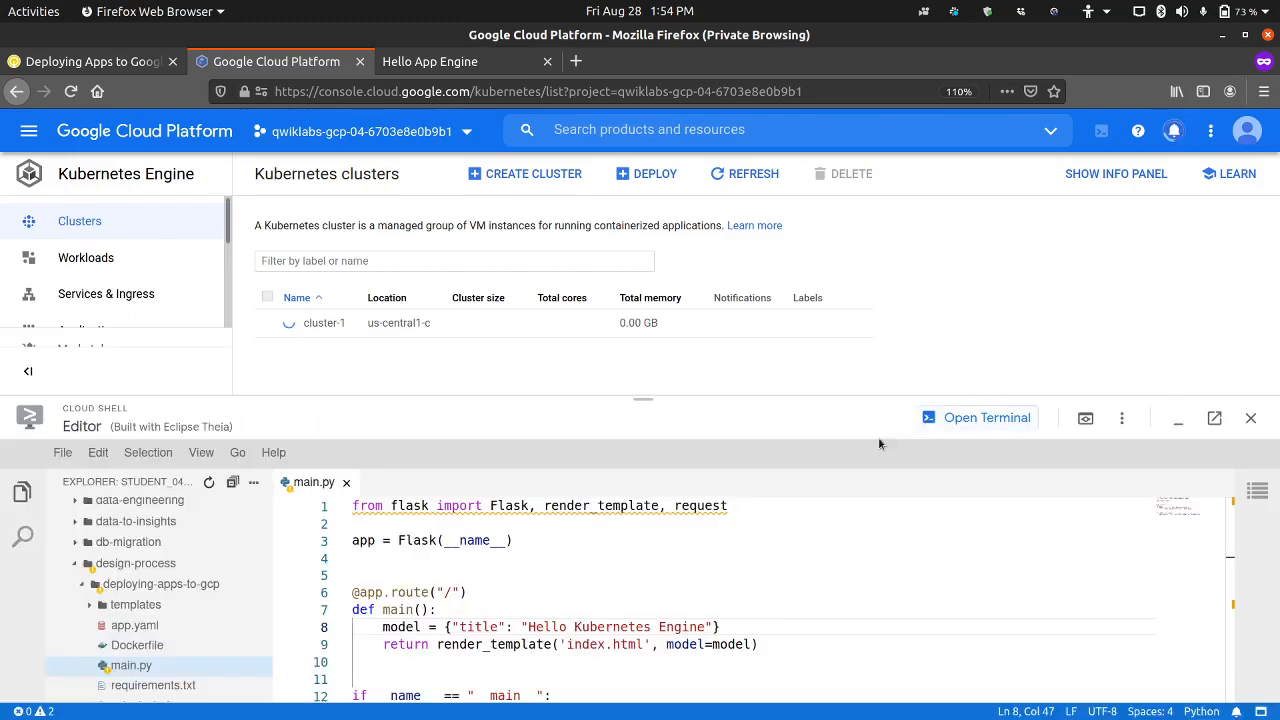
{"action": "right_click", "coordinate": [175, 588]}
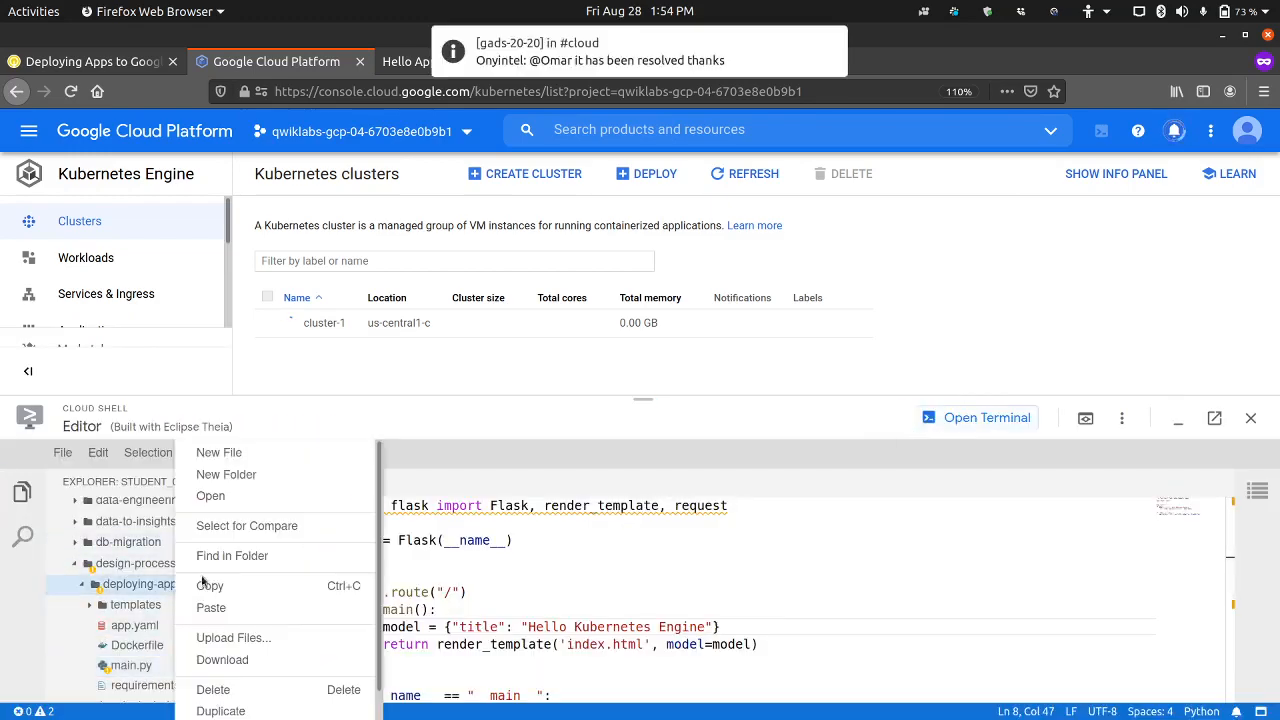
{"action": "left_click", "coordinate": [252, 458]}
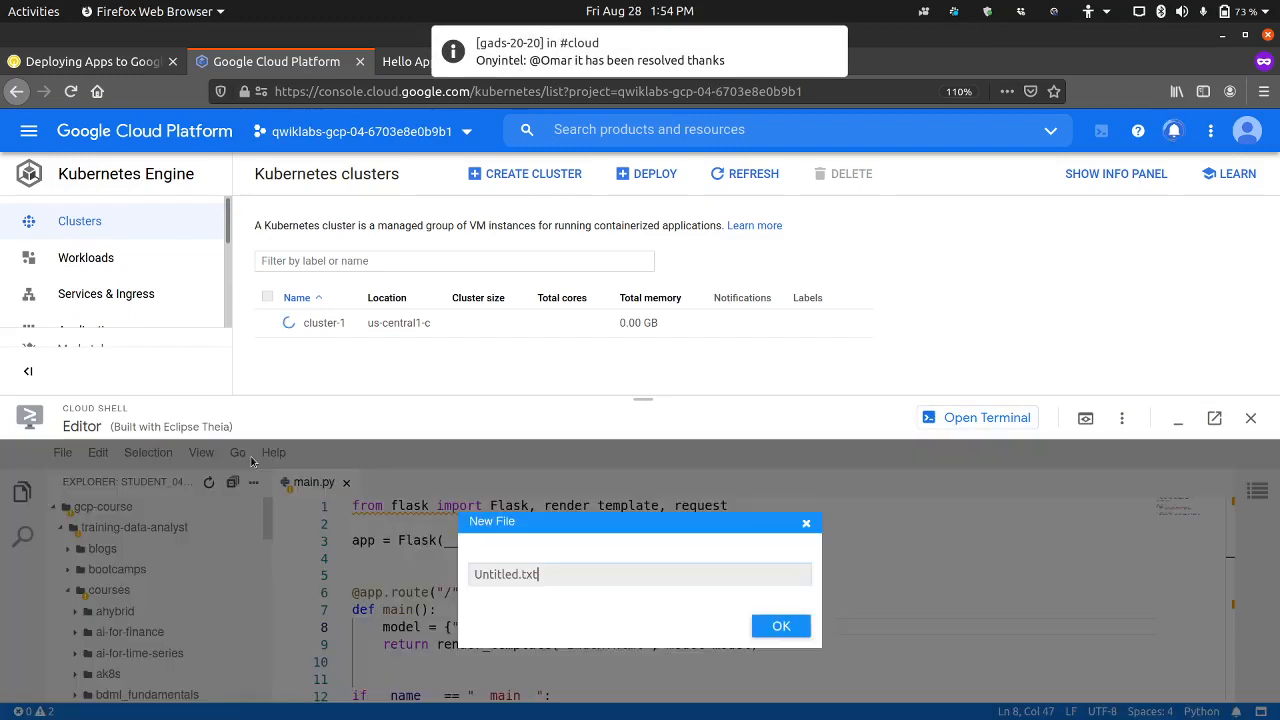
{"action": "key", "text": "ctrl+a"}
{"action": "type", "text": "kubernetes-config.yaml"}
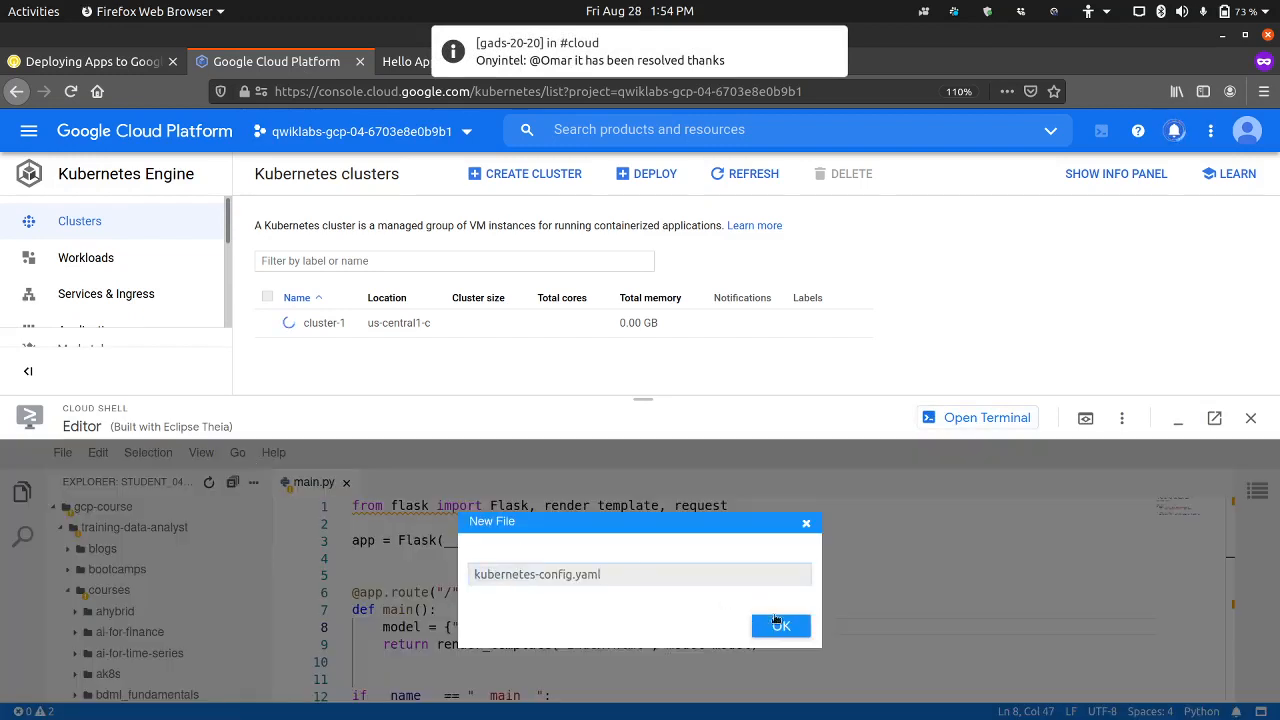
{"action": "left_click", "coordinate": [778, 622]}
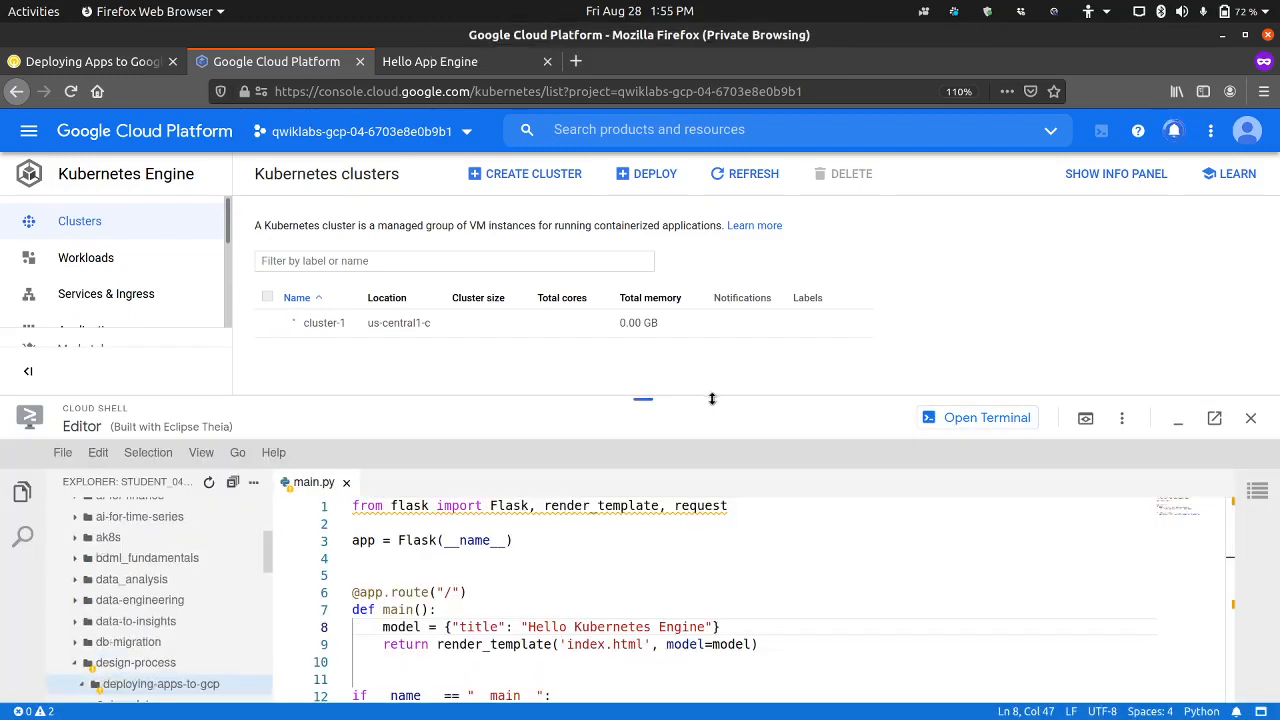
{"action": "left_click_drag", "start_coordinate": [712, 399], "coordinate": [718, 342]}
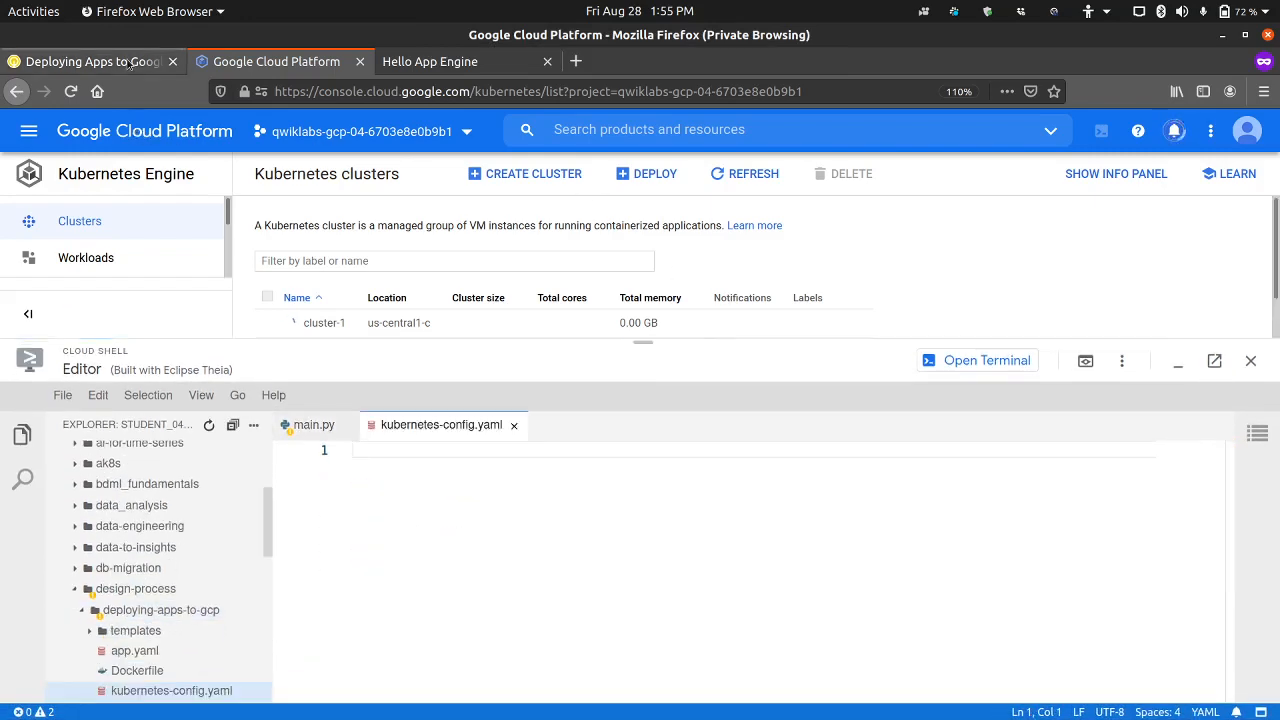
Step: Examine the YAML code in lab step 13, including its replicas, container port, Service kind, LoadBalancer type and image path placeholder
{"action": "left_click", "coordinate": [128, 62]}
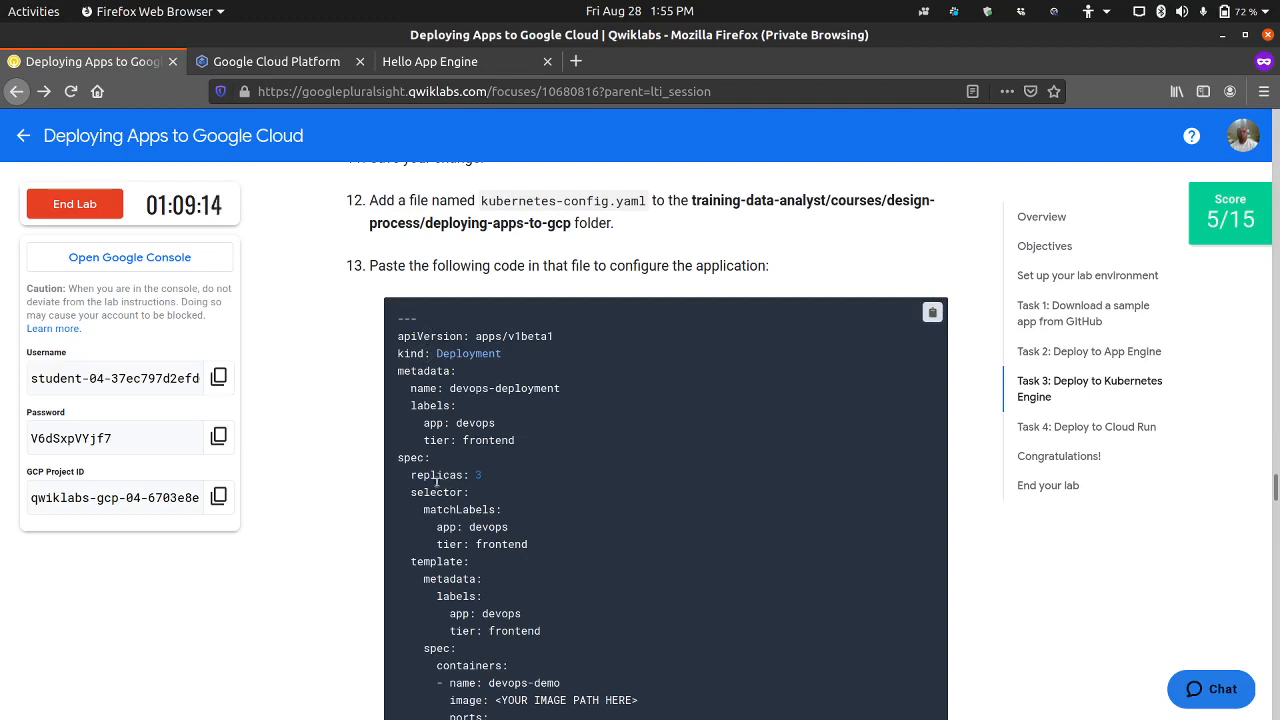
{"action": "left_click_drag", "start_coordinate": [470, 476], "coordinate": [488, 476]}
{"action": "left_click", "coordinate": [488, 476]}
{"action": "scroll", "coordinate": [463, 481], "scroll_direction": "down", "scroll_amount": 2}
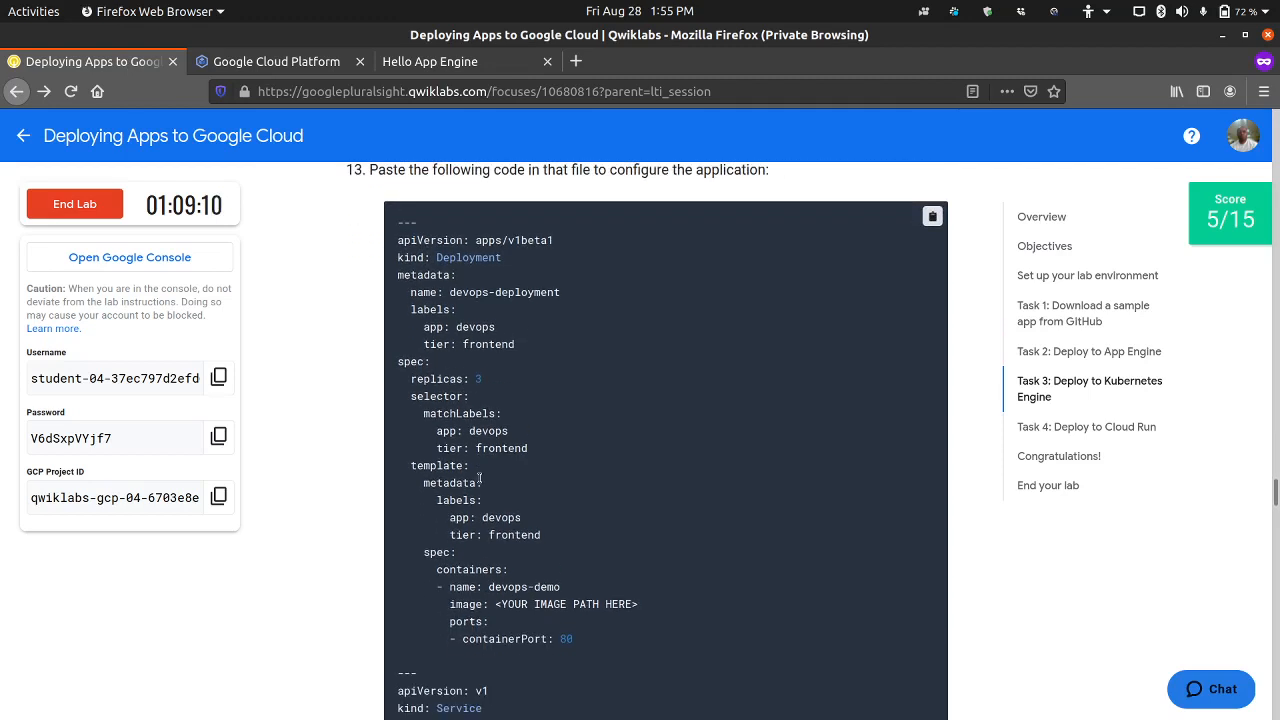
{"action": "scroll", "coordinate": [480, 479], "scroll_direction": "down", "scroll_amount": 3}
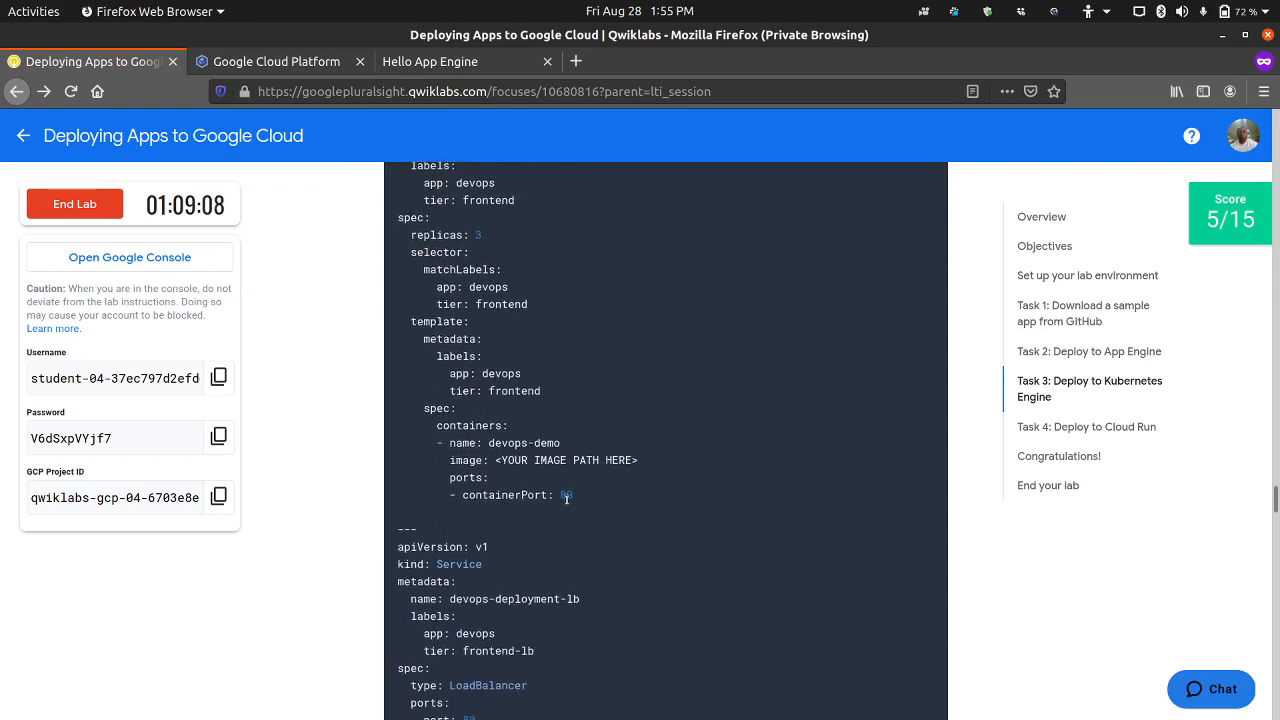
{"action": "double_click", "coordinate": [567, 496]}
{"action": "scroll", "coordinate": [525, 527], "scroll_direction": "down", "scroll_amount": 3}
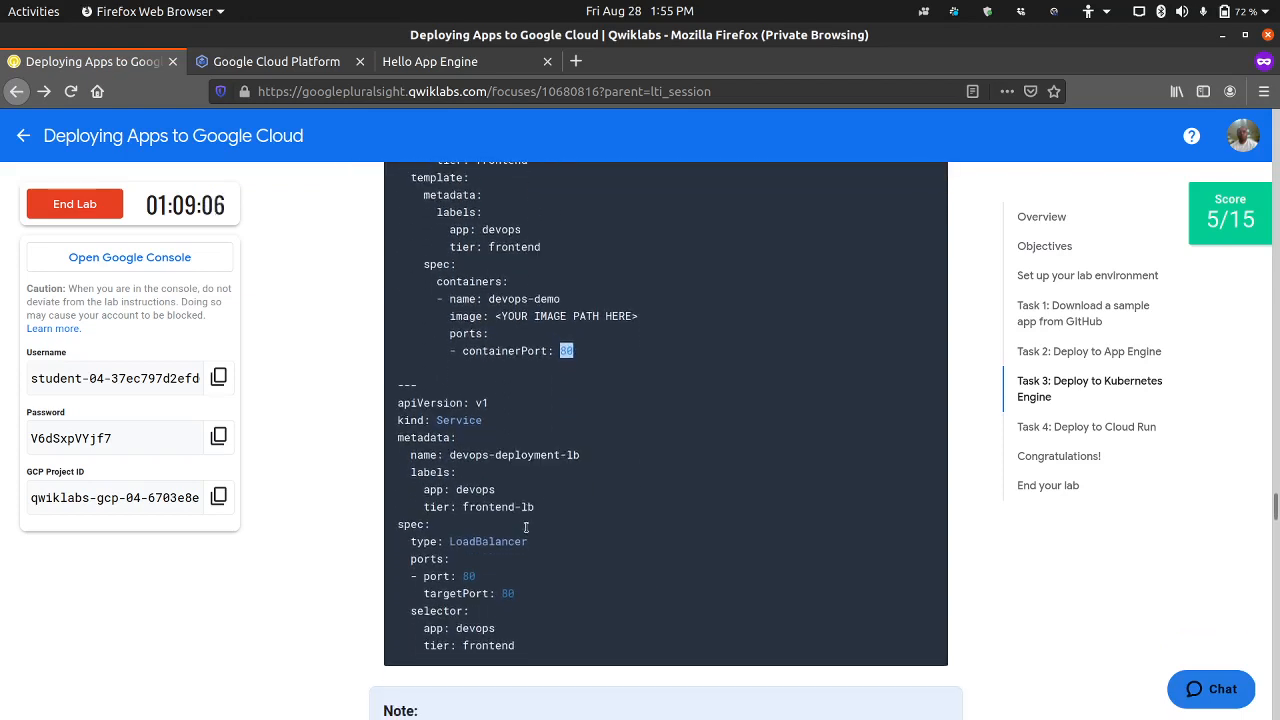
{"action": "double_click", "coordinate": [437, 421]}
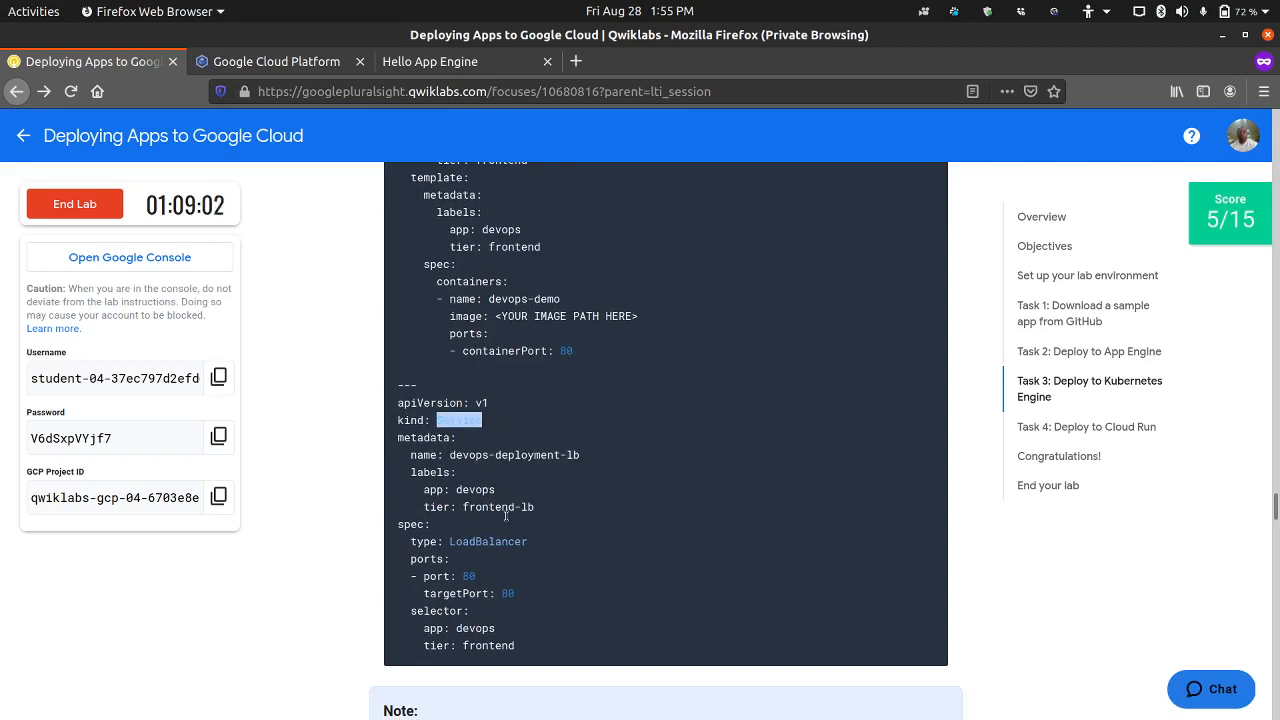
{"action": "left_click_drag", "start_coordinate": [449, 542], "coordinate": [533, 542]}
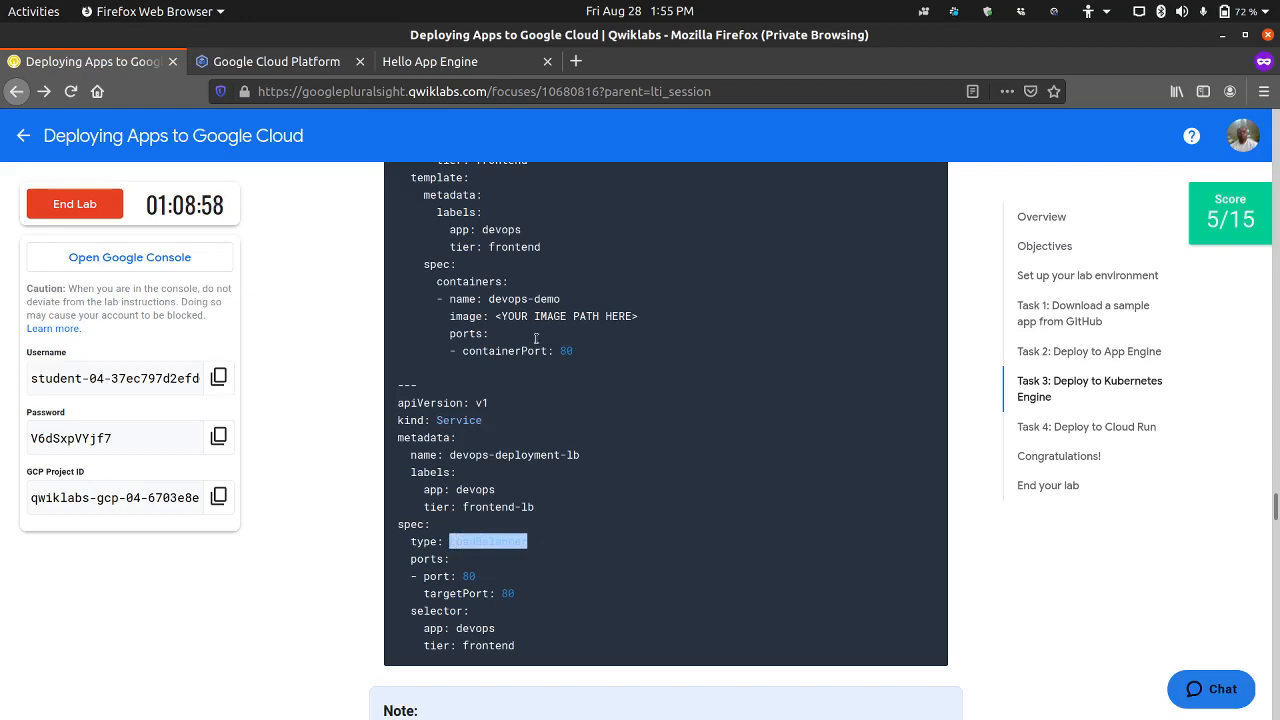
{"action": "scroll", "coordinate": [566, 421], "scroll_direction": "up", "scroll_amount": 2}
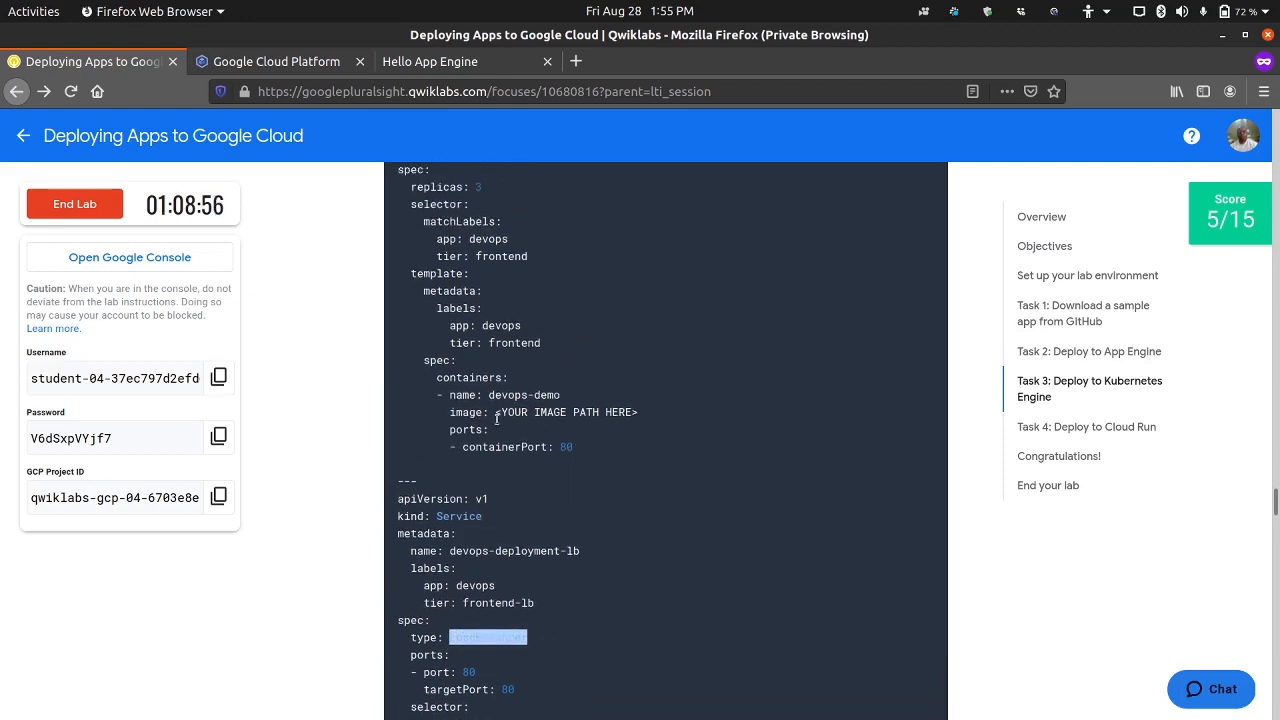
{"action": "left_click", "coordinate": [491, 413]}
{"action": "left_click_drag", "start_coordinate": [491, 413], "coordinate": [645, 414]}
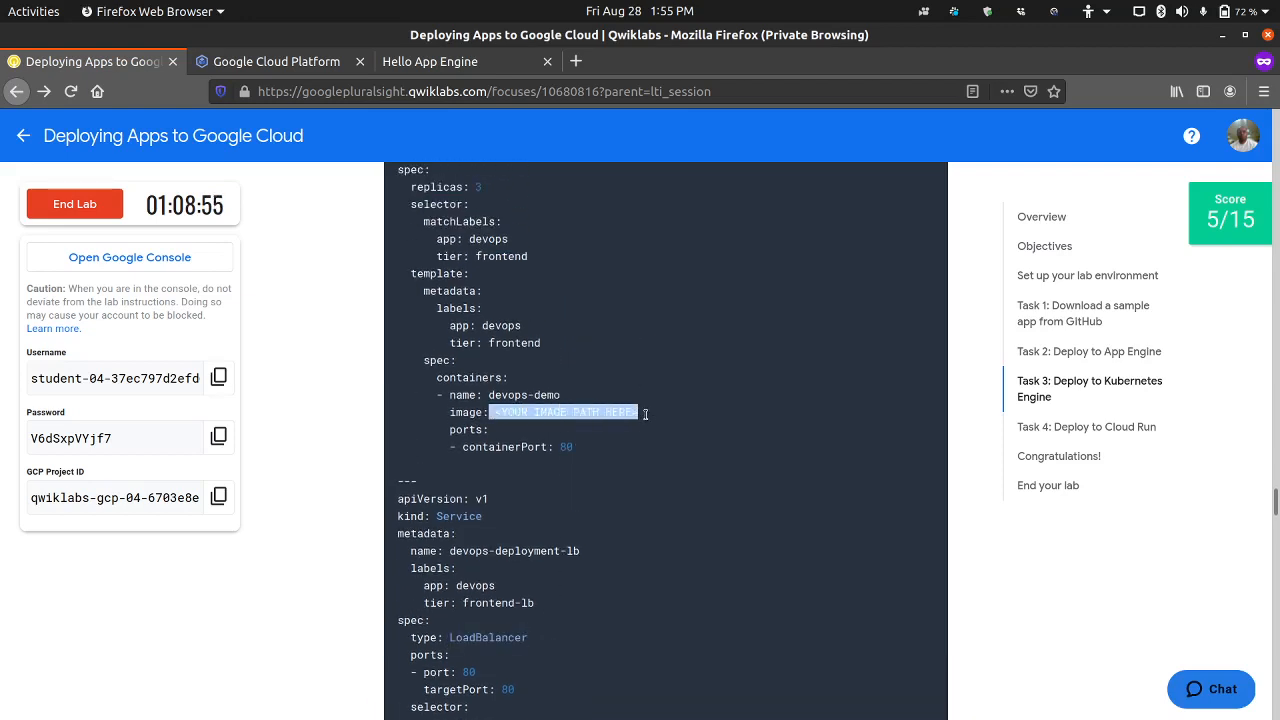
Step: Paste the YAML code from lab step 13 into kubernetes-config.yaml and save all open files
{"action": "left_click", "coordinate": [304, 68]}
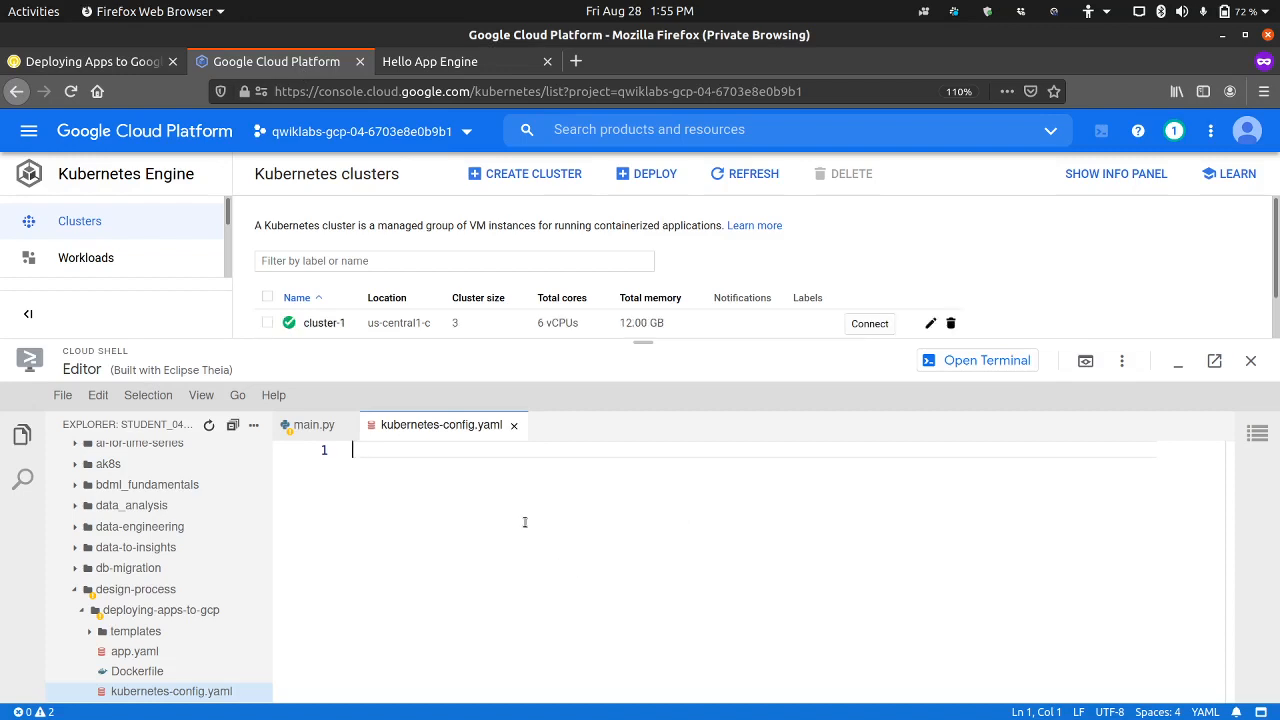
{"action": "key", "text": "ctrl+v"}
{"action": "left_click", "coordinate": [62, 395]}
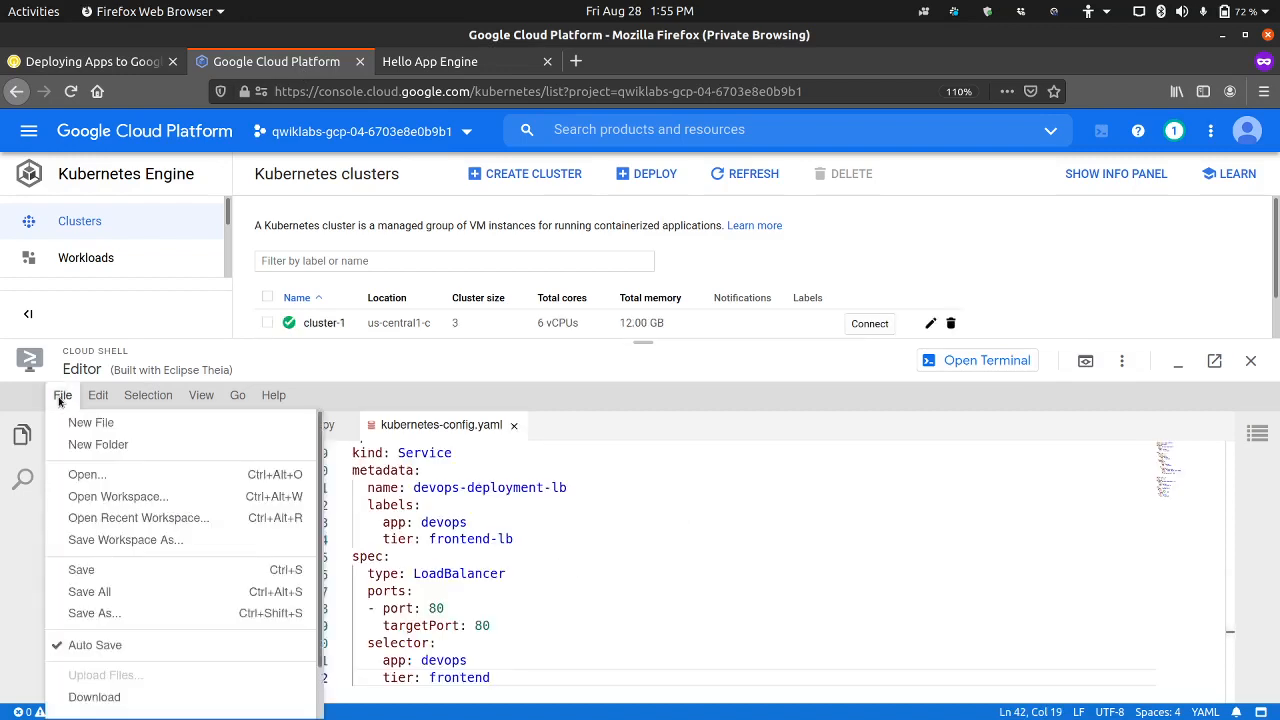
{"action": "left_click", "coordinate": [122, 598]}
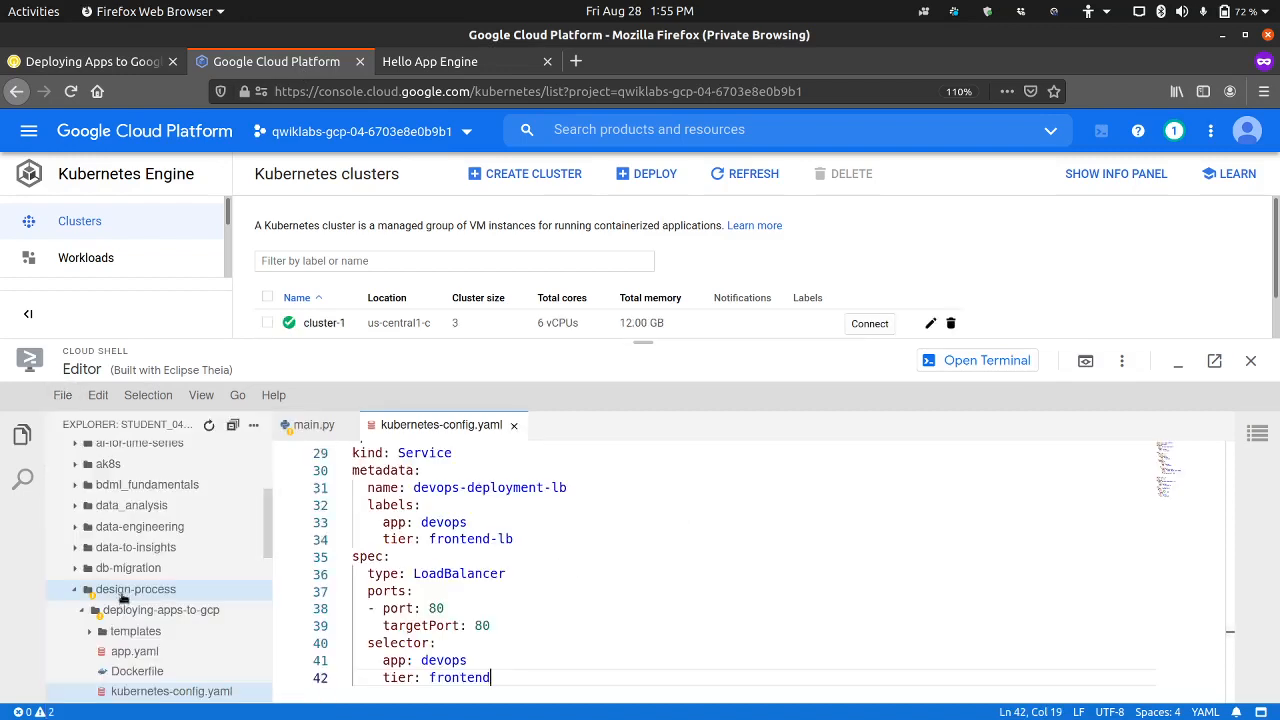
Step: Run lab step 14's commands in the Cloud Shell terminal to build and submit the Docker image gcr.io/$DEVSHELL_PROJECT_ID/devops-image:v0.2
{"action": "key", "text": "ctrl+Page_Up"}
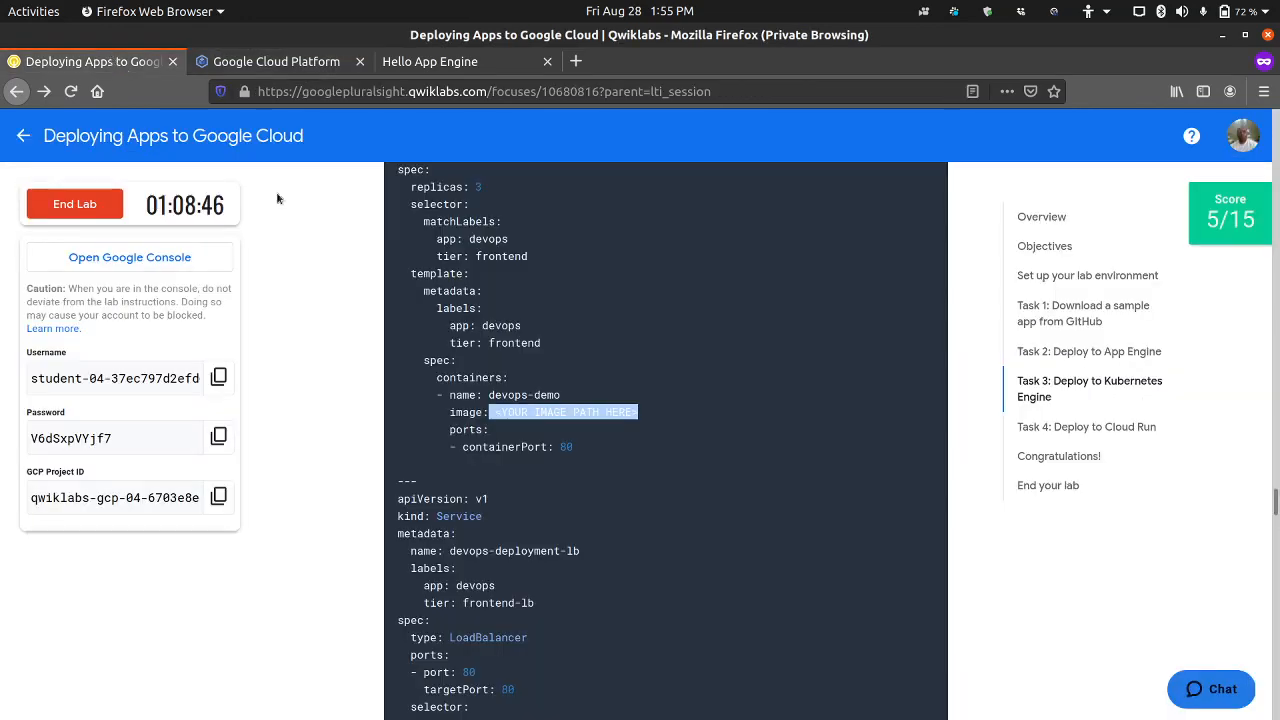
{"action": "scroll", "coordinate": [504, 486], "scroll_direction": "down", "scroll_amount": 5}
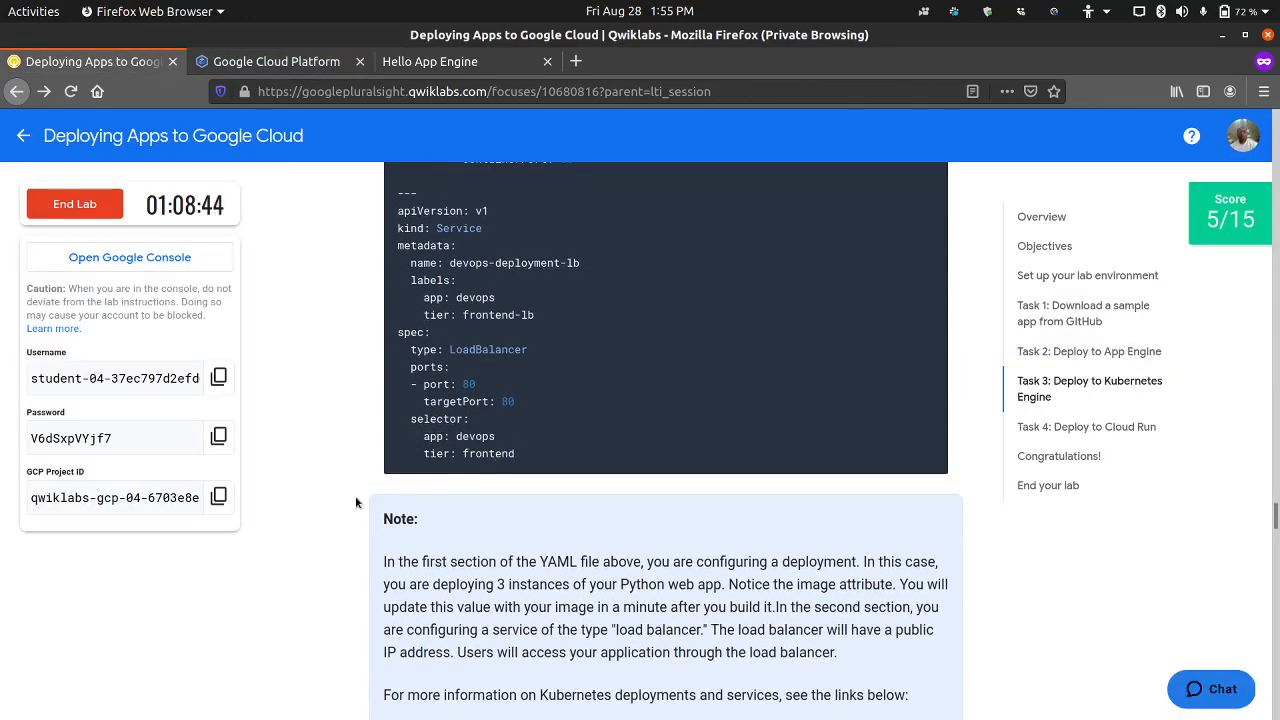
{"action": "scroll", "coordinate": [356, 502], "scroll_direction": "down", "scroll_amount": 4}
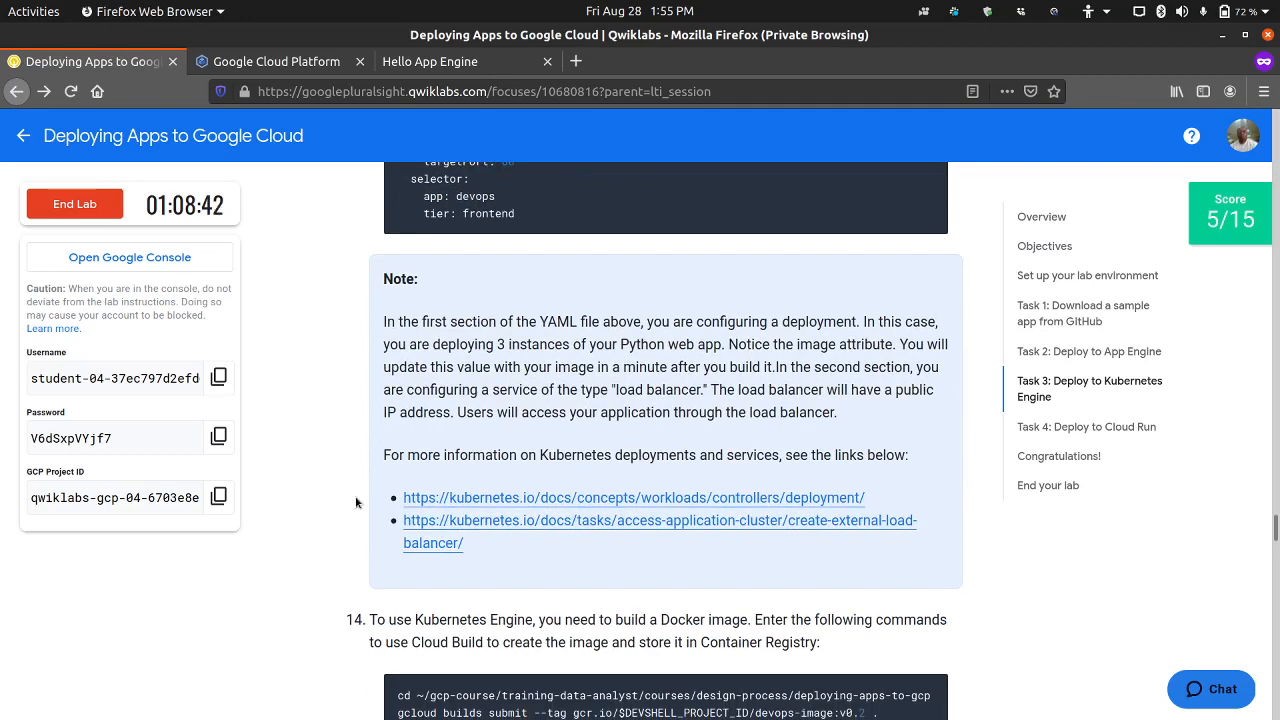
{"action": "scroll", "coordinate": [410, 470], "scroll_direction": "down", "scroll_amount": 4}
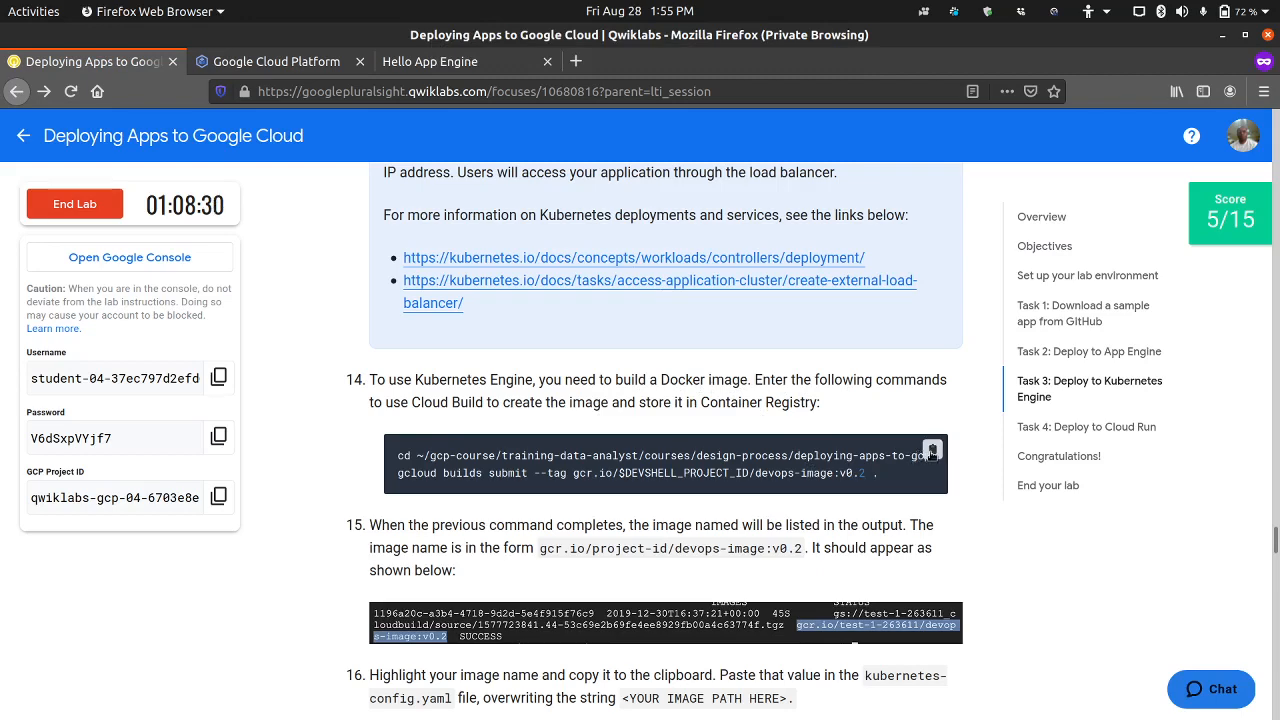
{"action": "left_click", "coordinate": [315, 72]}
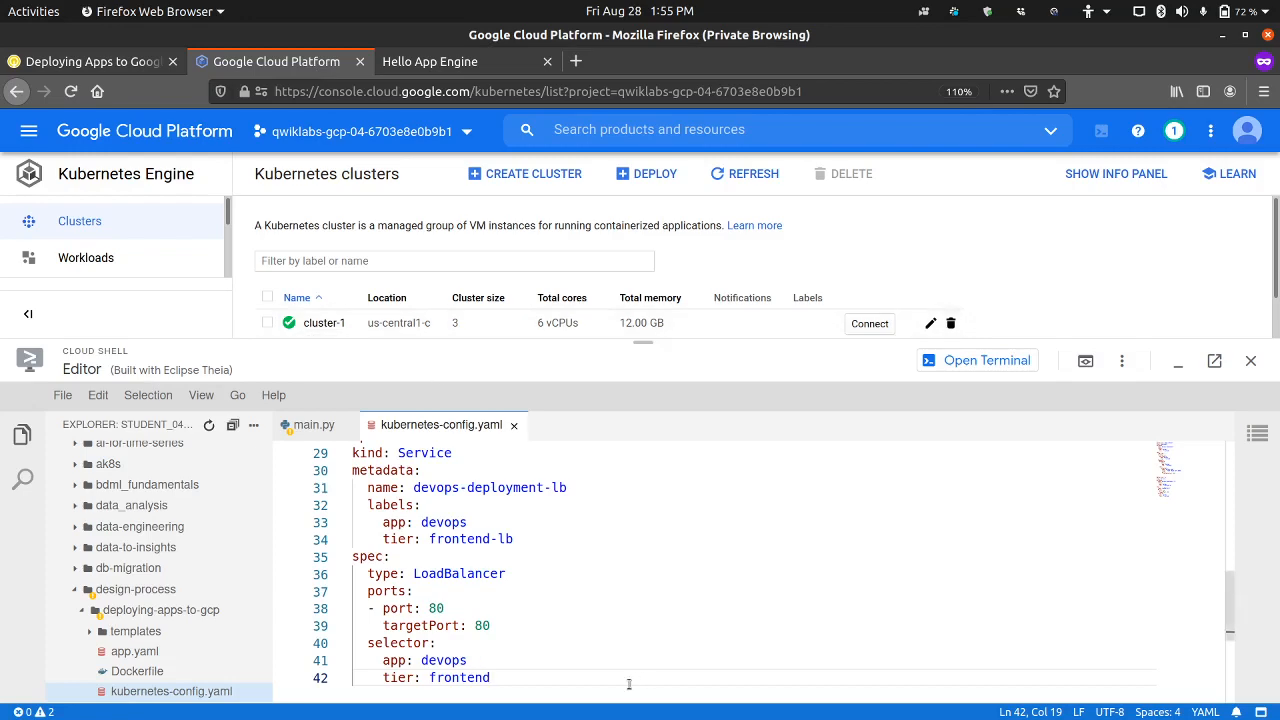
{"action": "left_click", "coordinate": [986, 366]}
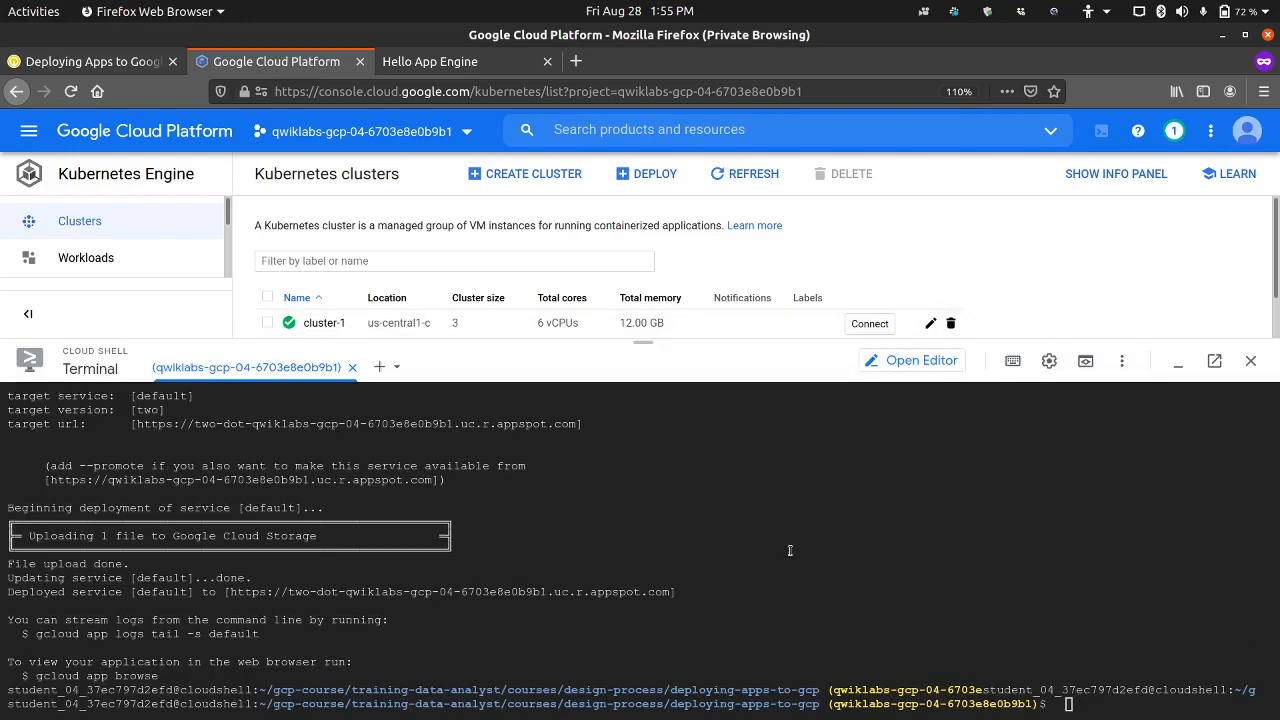
{"action": "type", "text": "cd ~/gcp-course/training-data-analyst/courses/design-process/deploying-apps-to-gcp gcloud builds submit --tag gcr.io/$DEVSHELL_PROJECT_ID/devops-image:v0.2 ."}
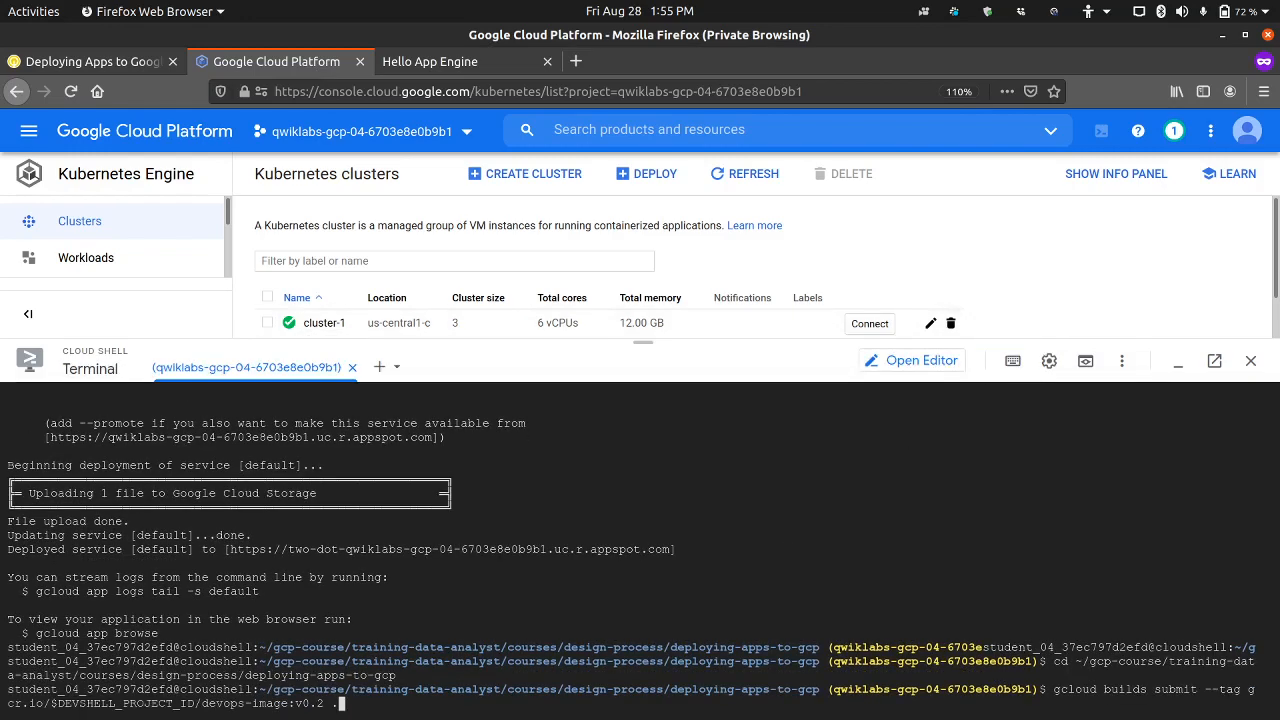
{"action": "key", "text": "Return"}
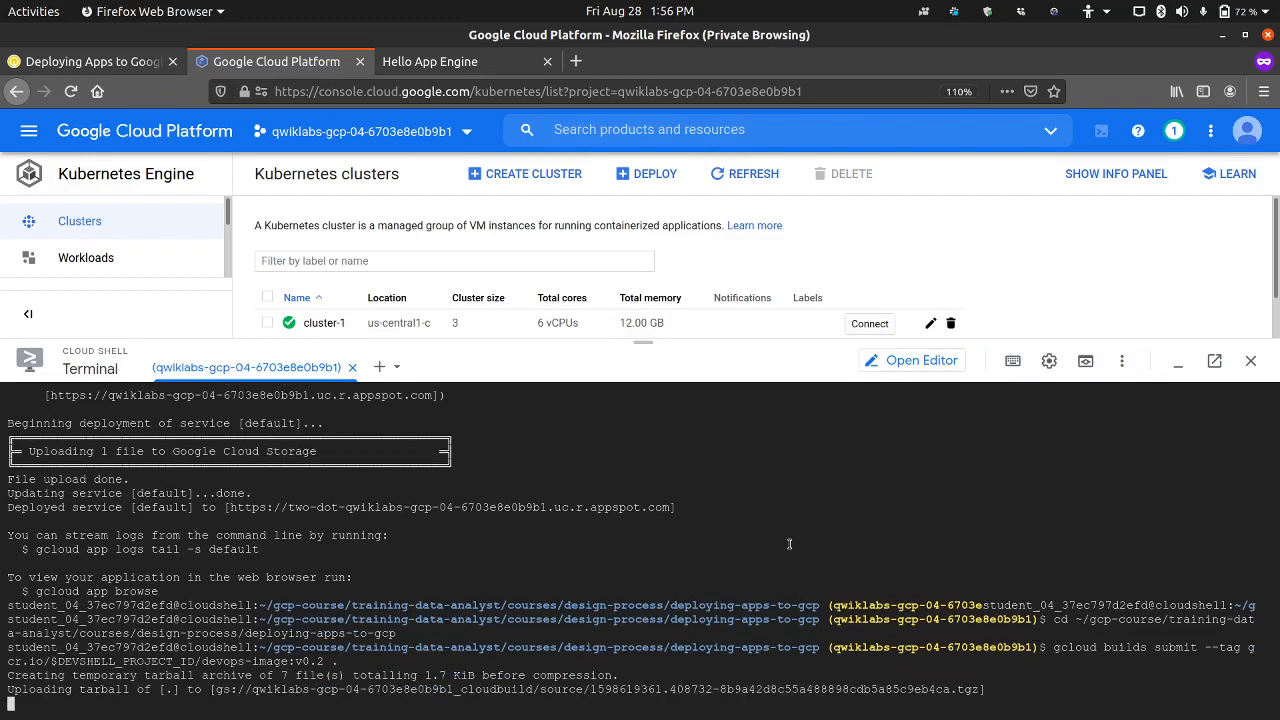
Step: Try to run cluster-1's connection command in the Cloud Shell session that is building the image
{"action": "left_click", "coordinate": [1178, 361]}
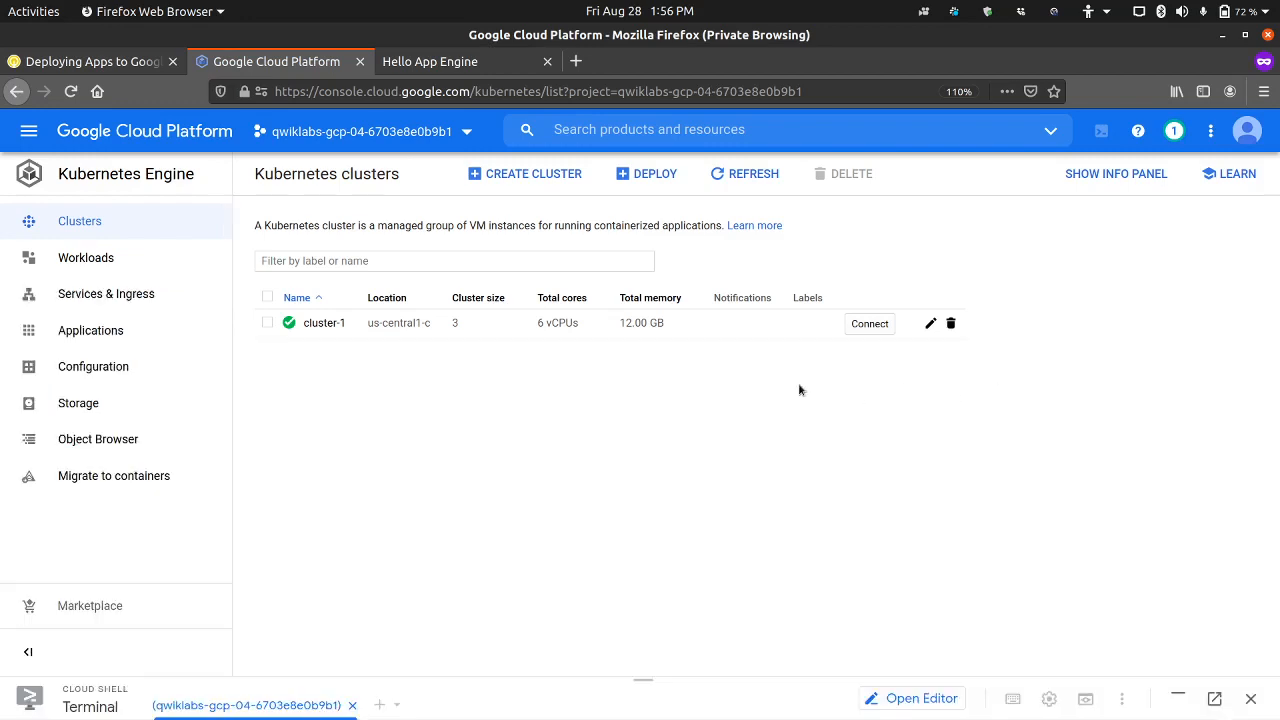
{"action": "left_click", "coordinate": [869, 323]}
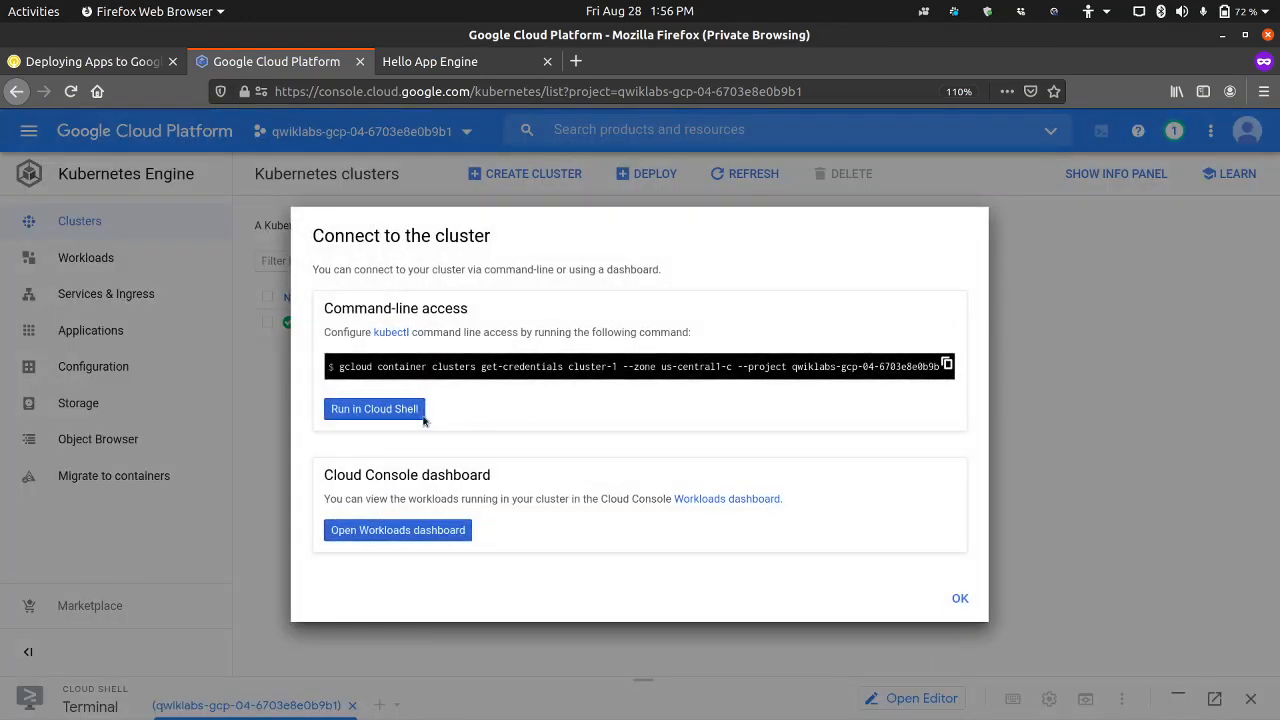
{"action": "left_click", "coordinate": [393, 414]}
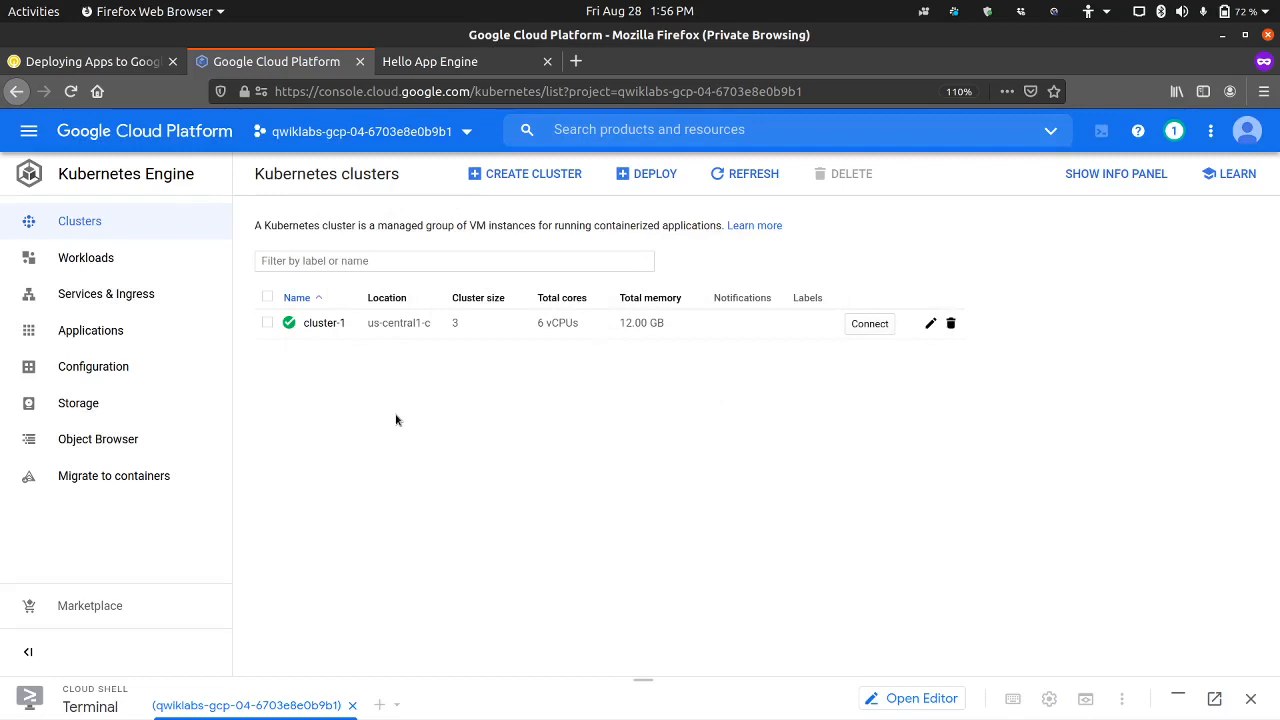
{"action": "left_click", "coordinate": [1180, 698]}
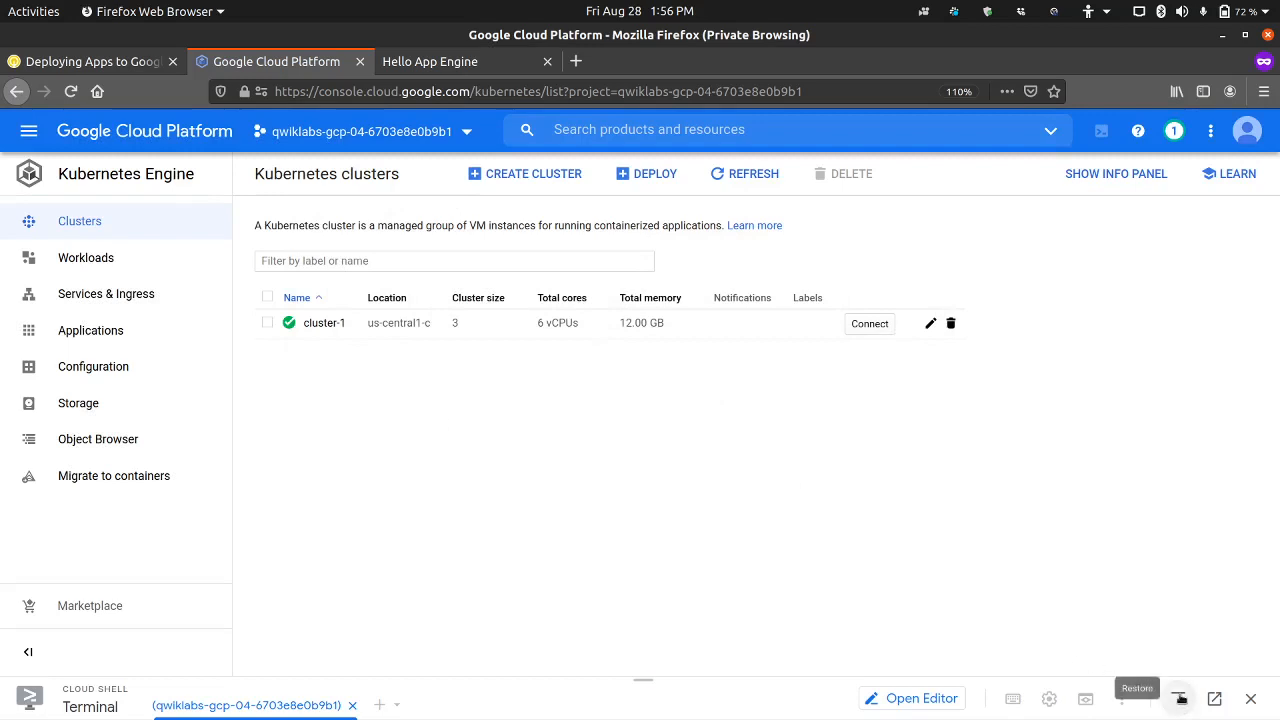
{"action": "left_click", "coordinate": [1180, 698]}
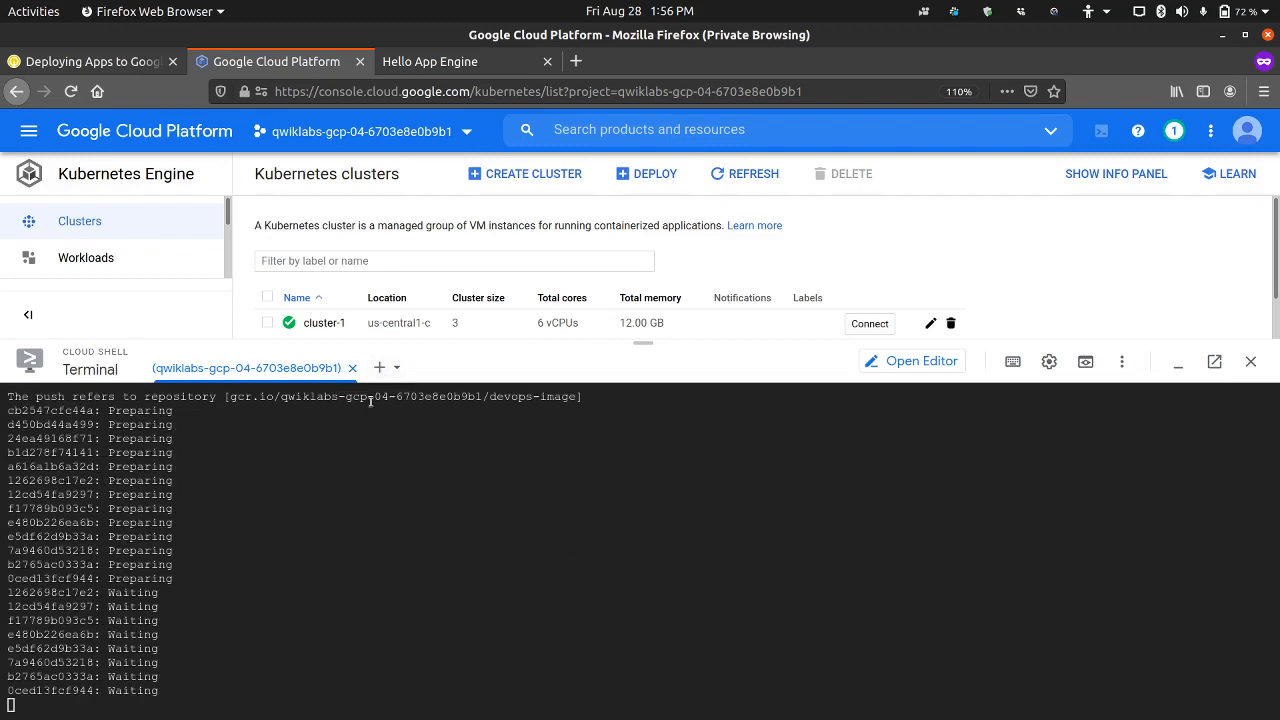
Step: Start a second Cloud Shell session and run cluster-1's get-credentials command for zone us-central1-c in it
{"action": "left_click", "coordinate": [380, 368]}
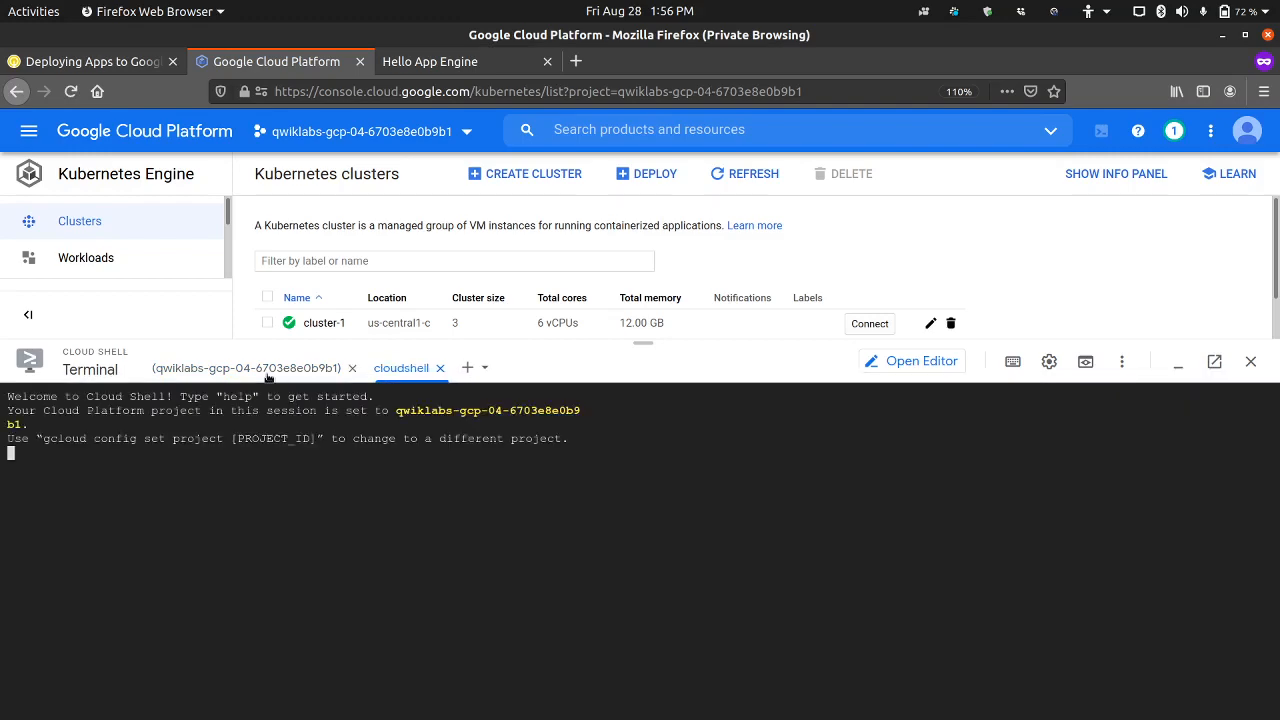
{"action": "left_click", "coordinate": [870, 325]}
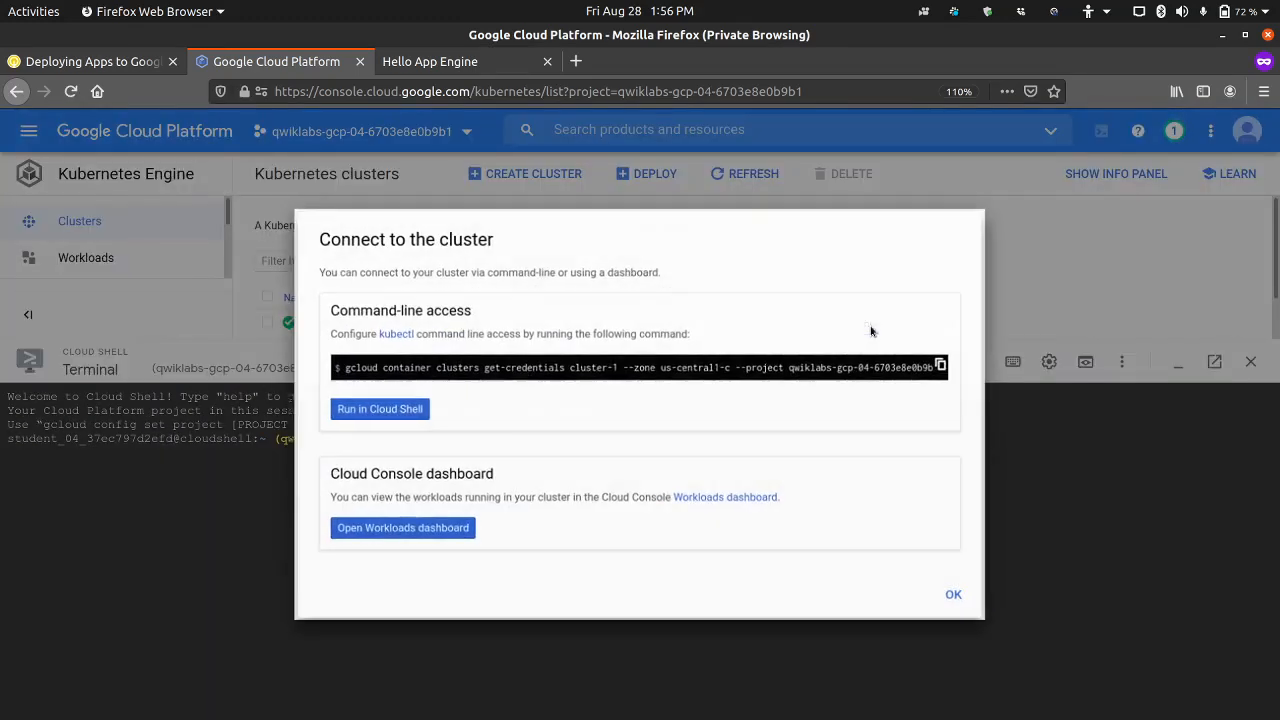
{"action": "left_click", "coordinate": [394, 411]}
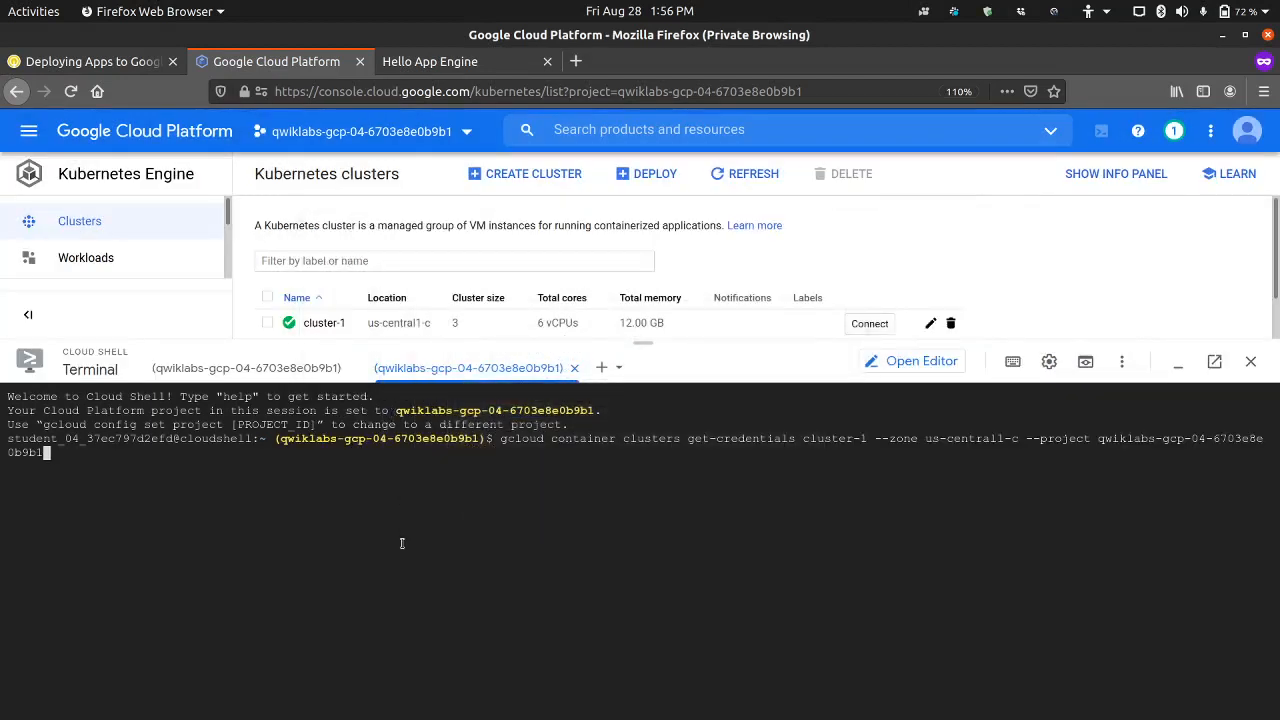
{"action": "key", "text": "Return"}
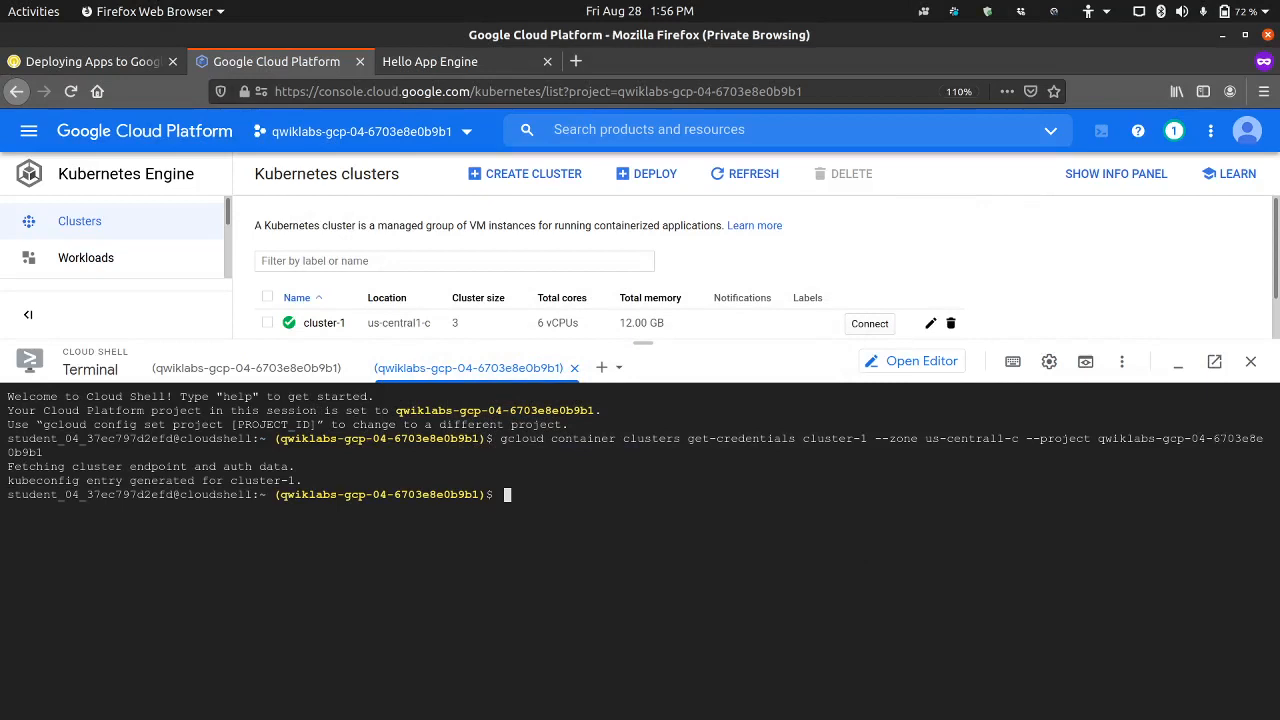
Step: List the cluster's pods with kubectl get pods in the second Cloud Shell session
{"action": "type", "text": "kubectl get pods"}
{"action": "key", "text": "Return"}
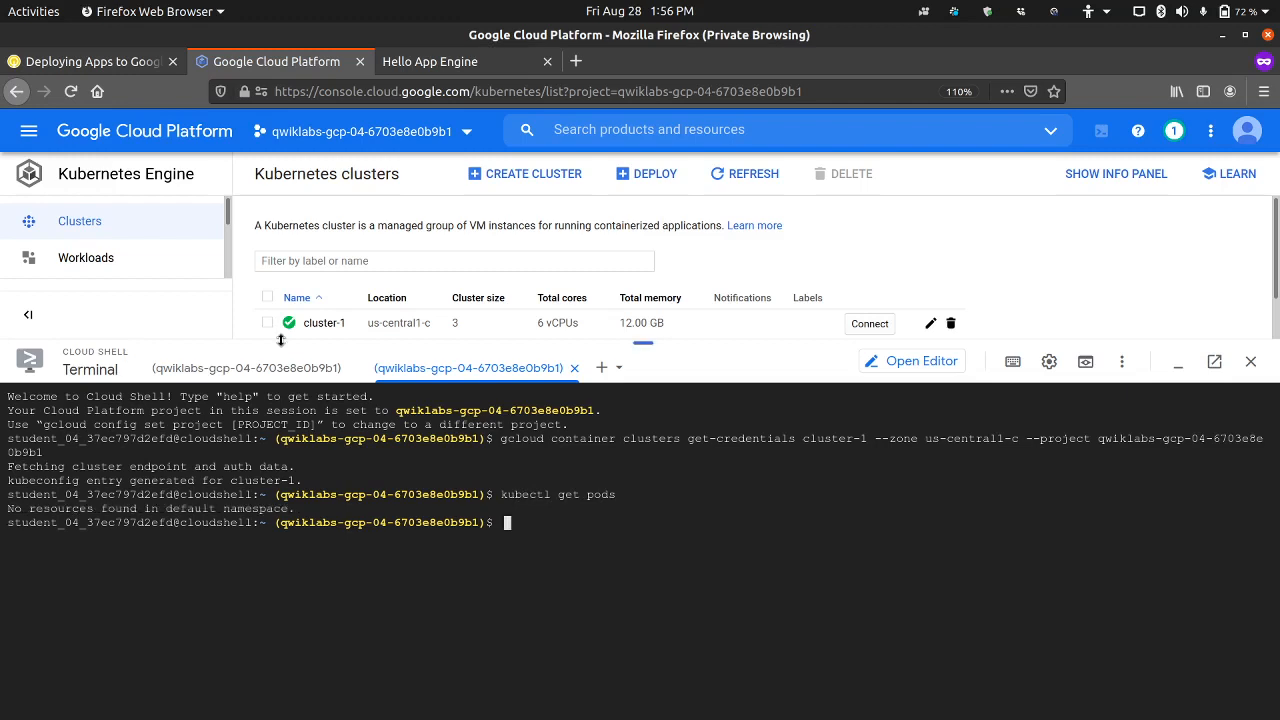
Step: Look up the connection test in lab step 7 and run kubectl get nodes in the second Cloud Shell session
{"action": "left_click", "coordinate": [126, 63]}
{"action": "scroll", "coordinate": [385, 343], "scroll_direction": "up", "scroll_amount": 5}
{"action": "scroll", "coordinate": [385, 343], "scroll_direction": "up", "scroll_amount": 12}
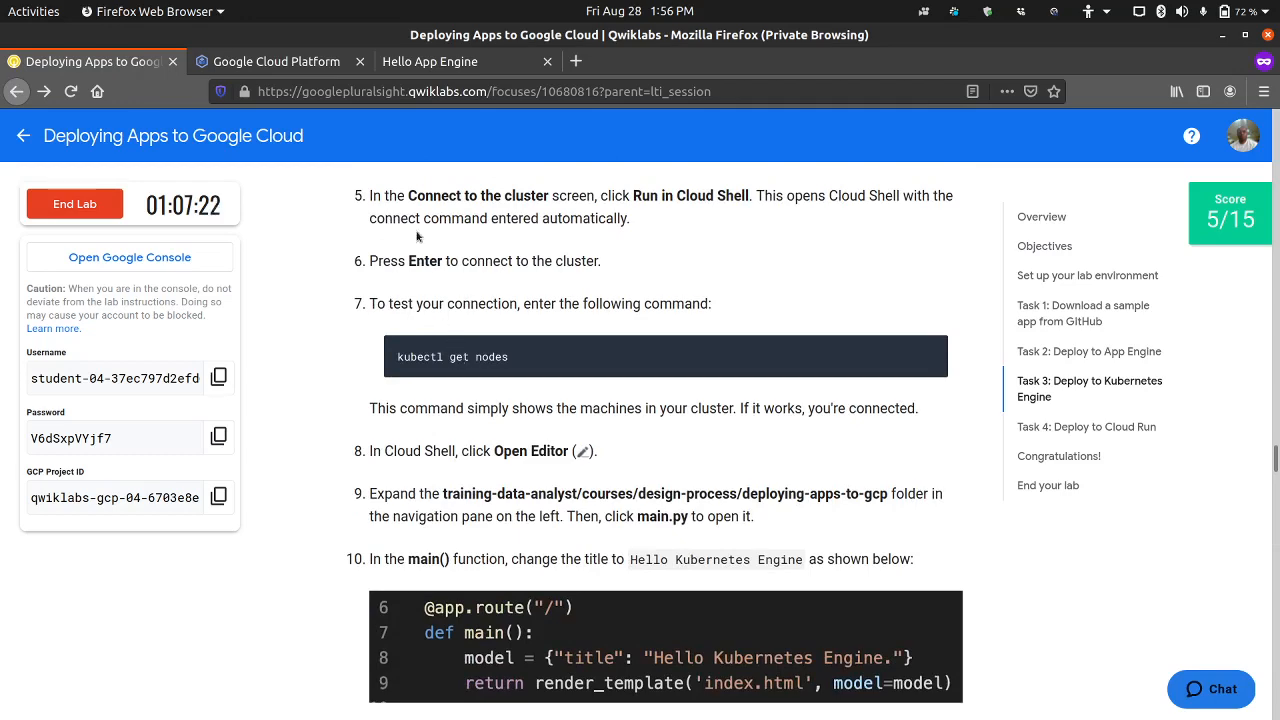
{"action": "left_click", "coordinate": [290, 63]}
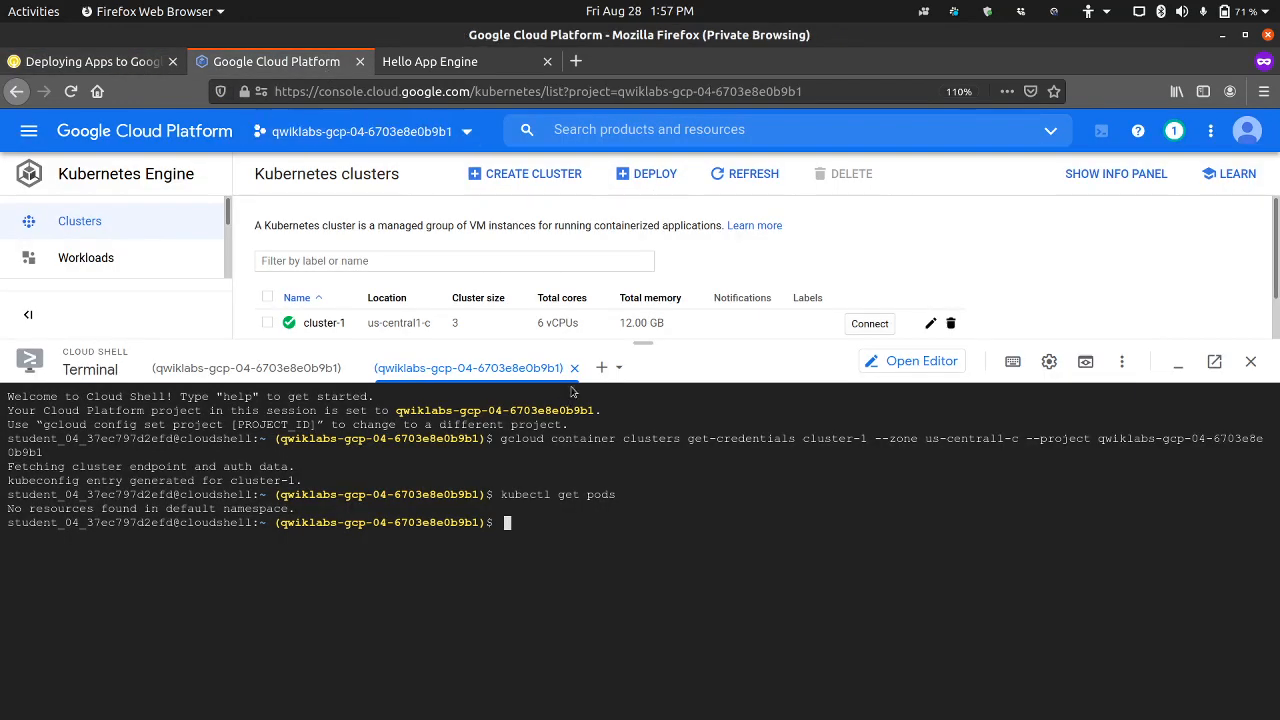
{"action": "key", "text": "Up"}
{"action": "key", "text": "BackSpace"}
{"action": "key", "text": "BackSpace"}
{"action": "key", "text": "BackSpace"}
{"action": "key", "text": "BackSpace"}
{"action": "type", "text": "no"}
{"action": "key", "text": "BackSpace"}
{"action": "key", "text": "BackSpace"}
{"action": "type", "text": "nodes"}
{"action": "key", "text": "Return"}
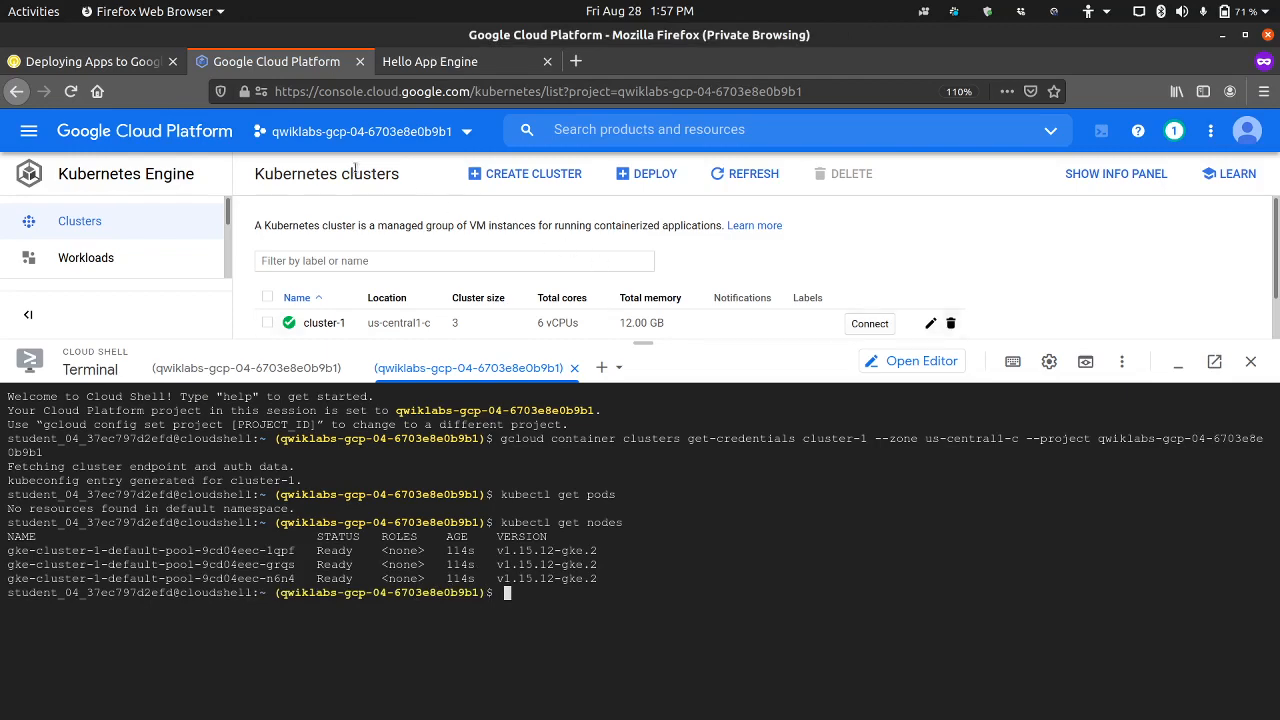
Step: Check the image build output in the first Cloud Shell session and read lab steps 14 to 16 on using the image name
{"action": "left_click", "coordinate": [293, 369]}
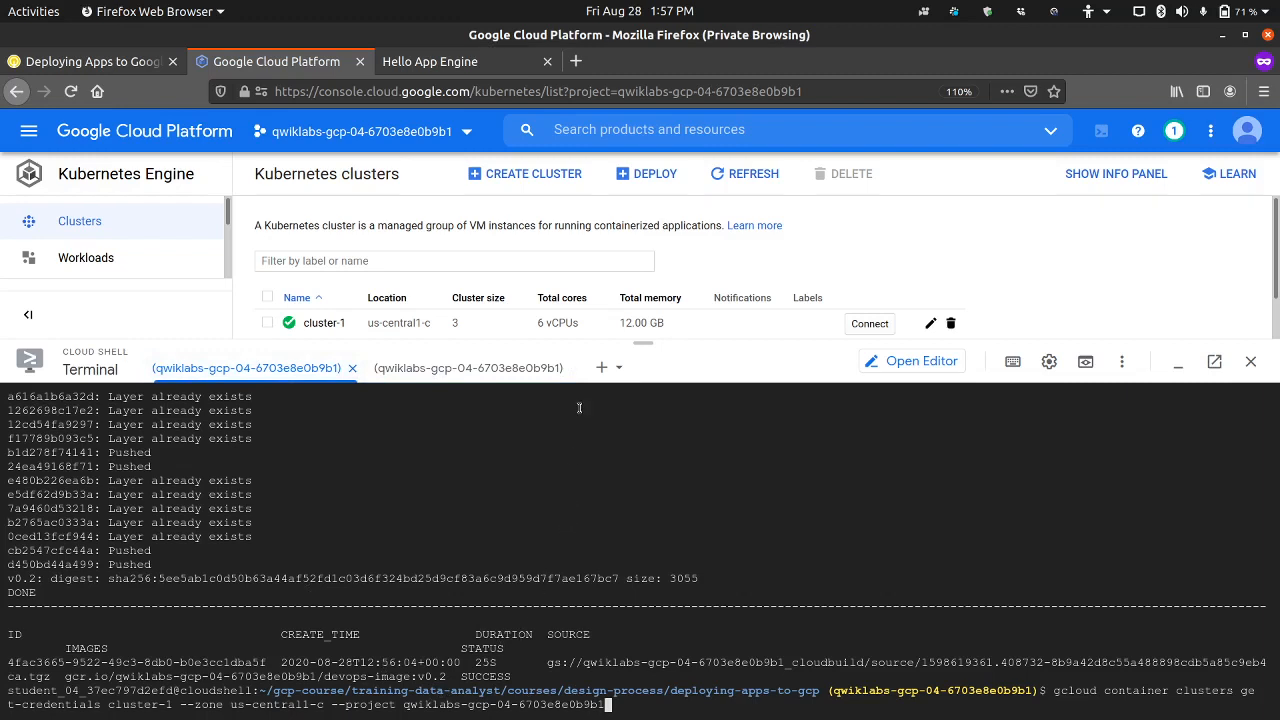
{"action": "left_click", "coordinate": [118, 63]}
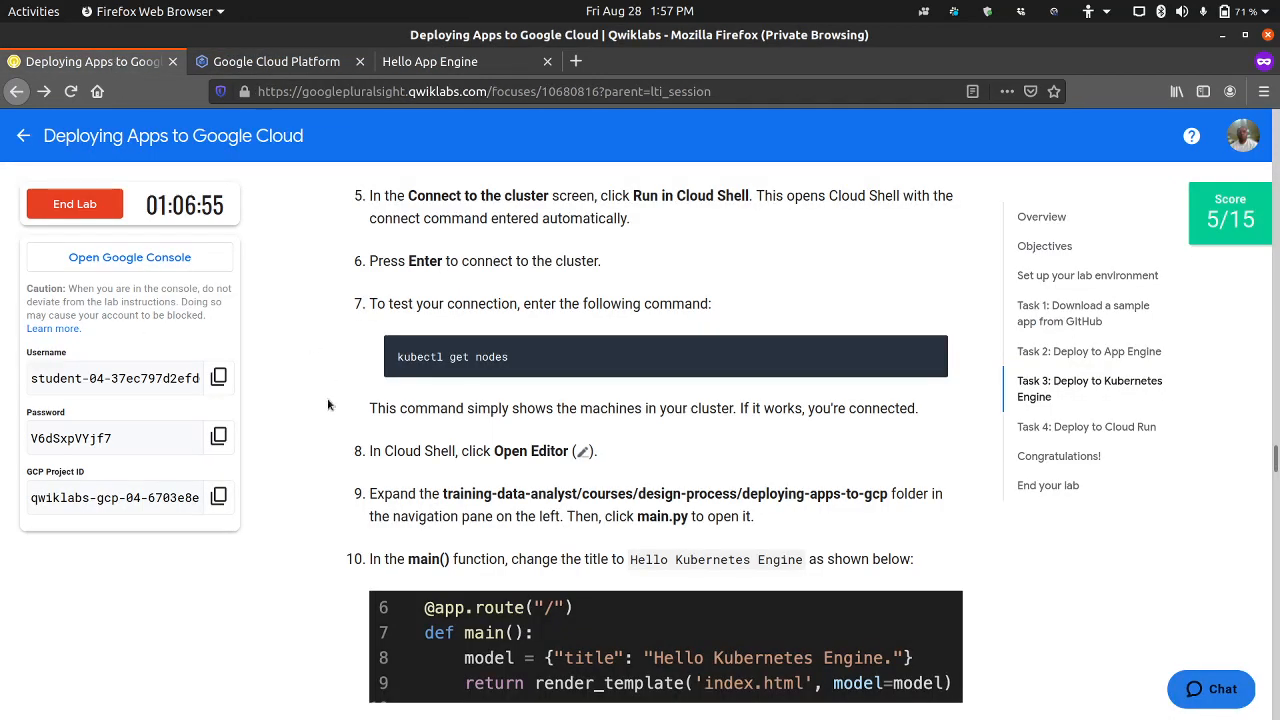
{"action": "scroll", "coordinate": [320, 428], "scroll_direction": "down", "scroll_amount": 10}
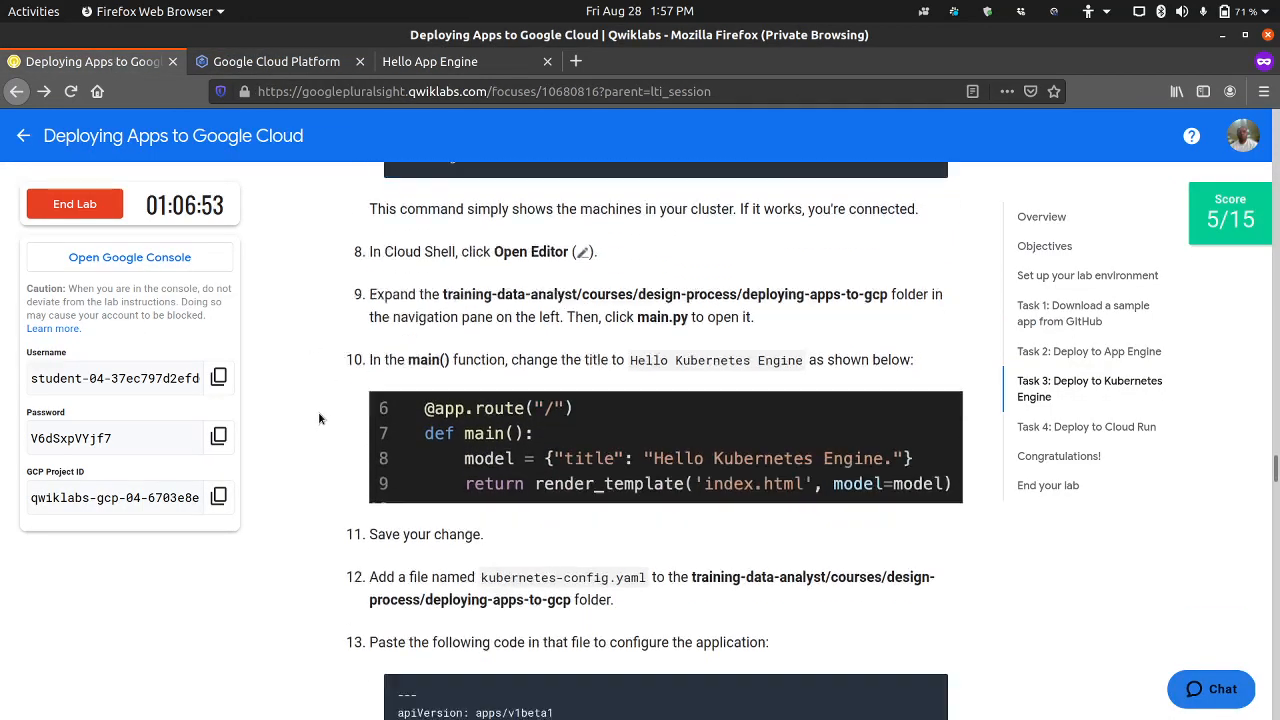
{"action": "scroll", "coordinate": [318, 414], "scroll_direction": "down", "scroll_amount": 12}
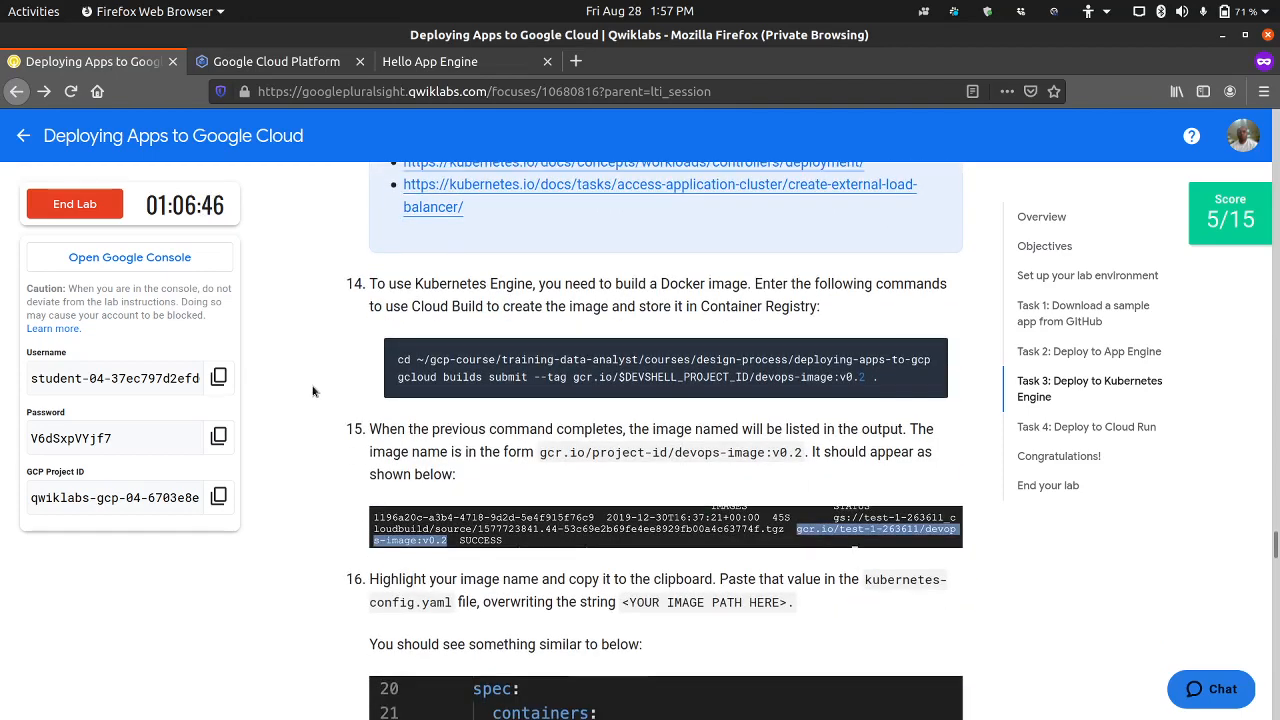
{"action": "scroll", "coordinate": [365, 395], "scroll_direction": "up", "scroll_amount": 3}
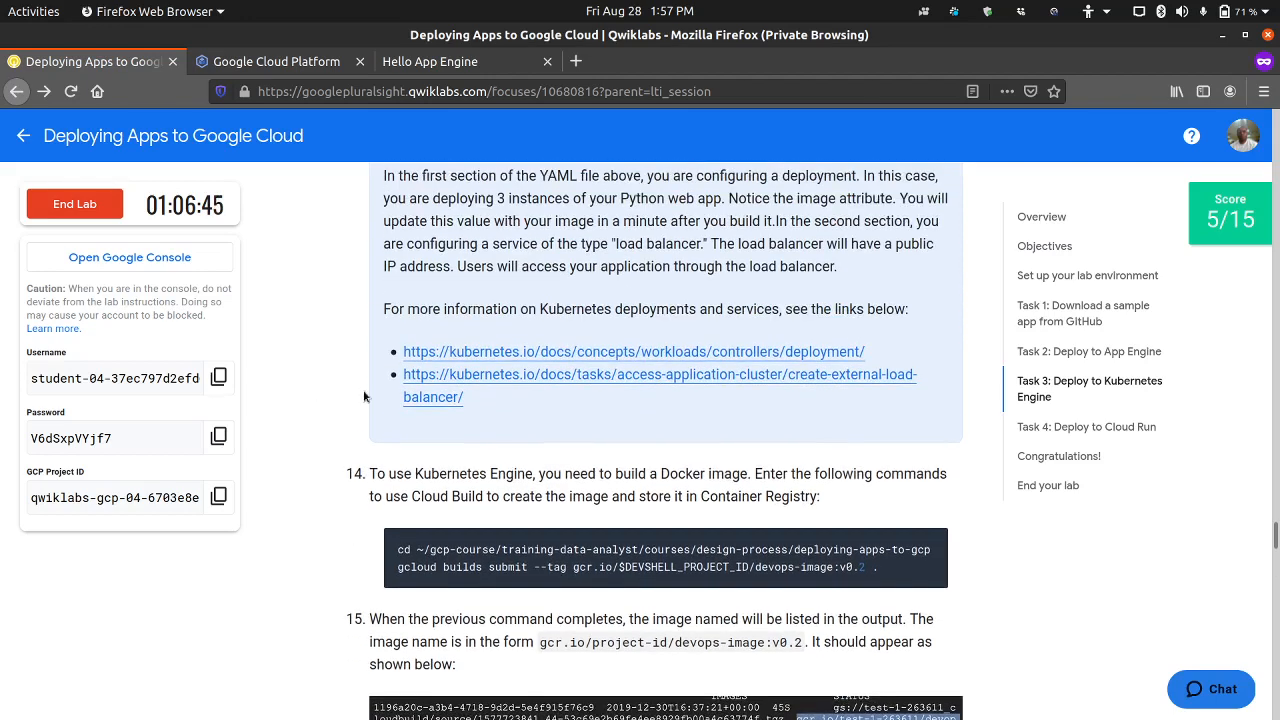
{"action": "scroll", "coordinate": [358, 390], "scroll_direction": "down", "scroll_amount": 3}
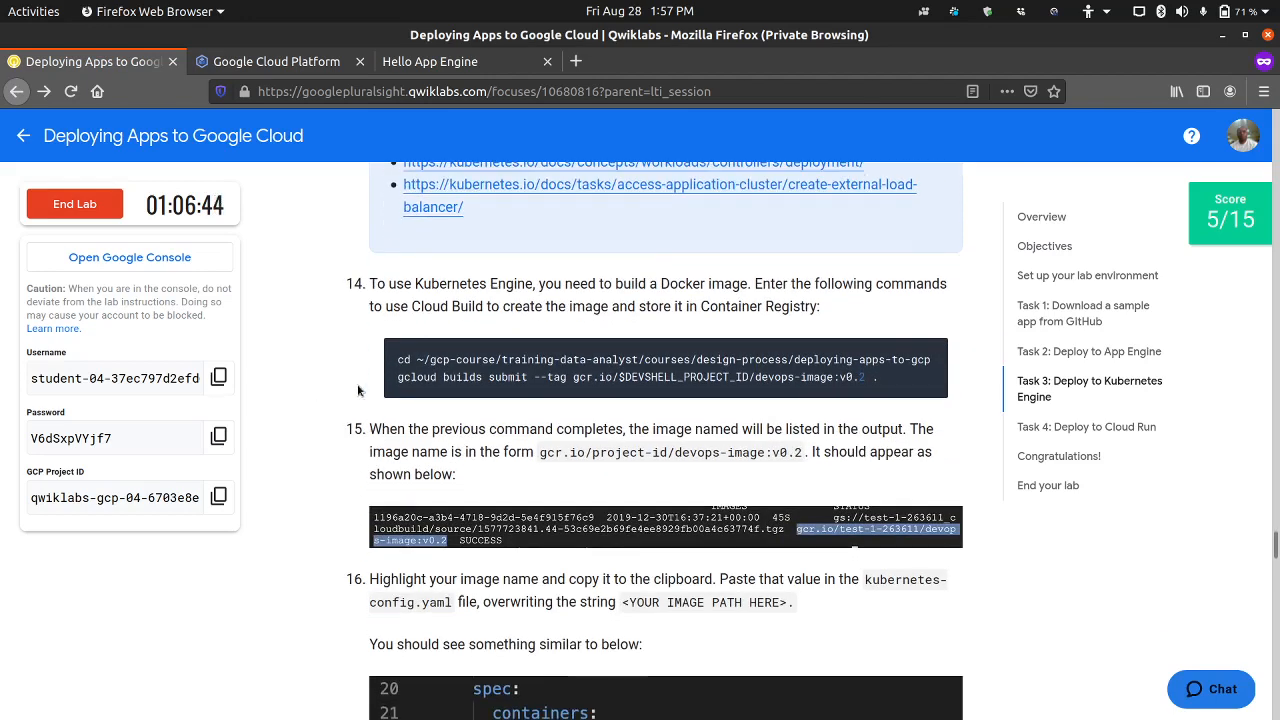
{"action": "left_click_drag", "start_coordinate": [540, 382], "coordinate": [443, 356]}
{"action": "left_click", "coordinate": [572, 405]}
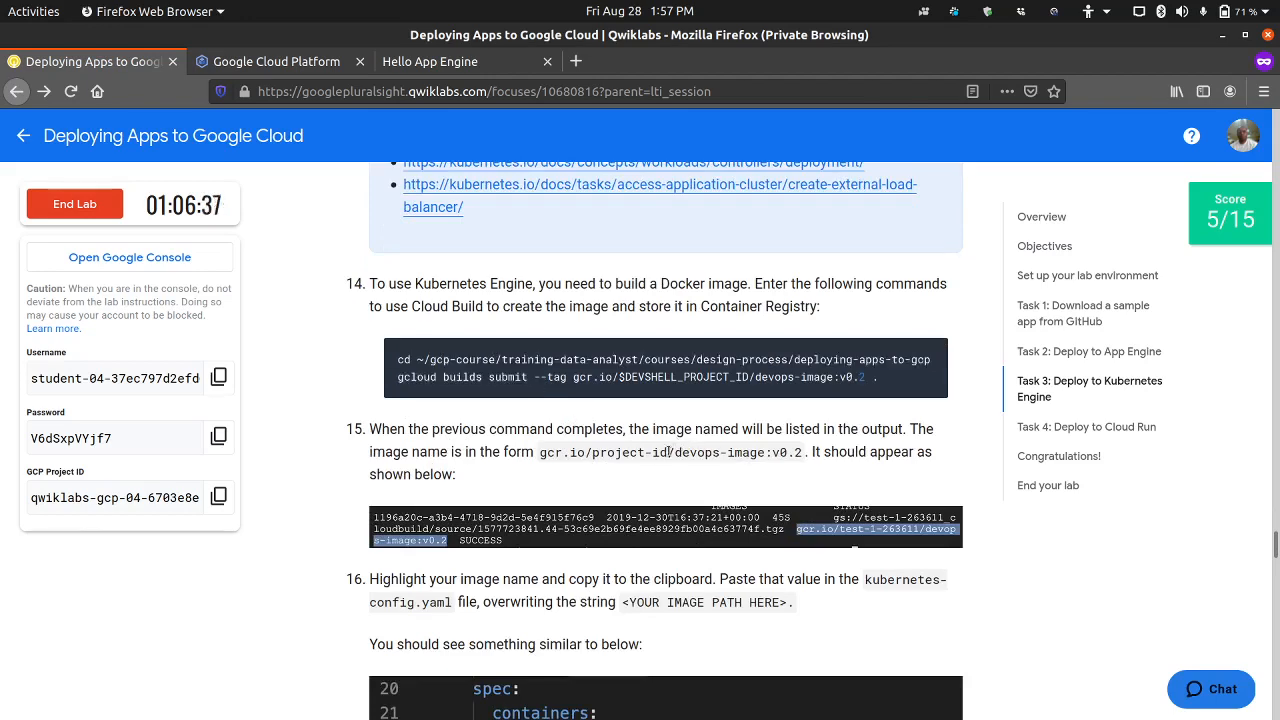
{"action": "scroll", "coordinate": [741, 478], "scroll_direction": "down", "scroll_amount": 2}
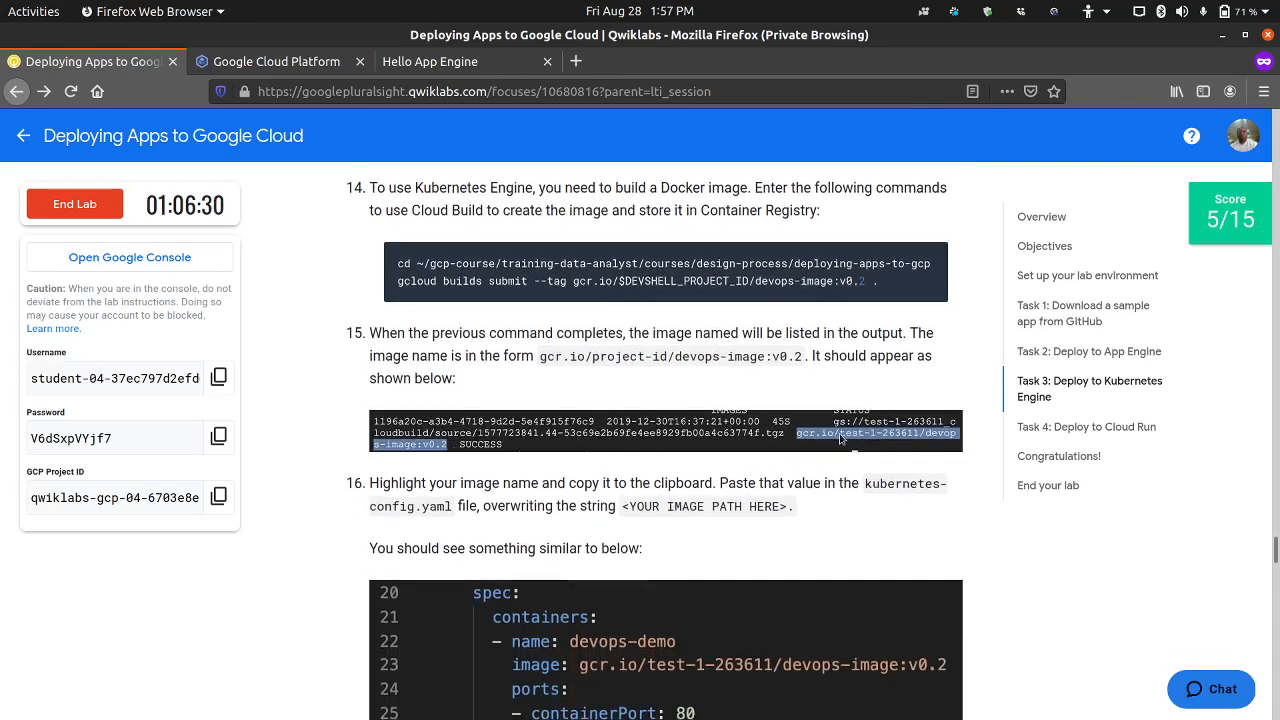
Step: Replace the image placeholder in kubernetes-config.yaml with gcr.io/qwiklabs-gcp-04-6703e8e0b9b1/devops-image:v0.2 copied from the build output, and save all files
{"action": "left_click", "coordinate": [330, 64]}
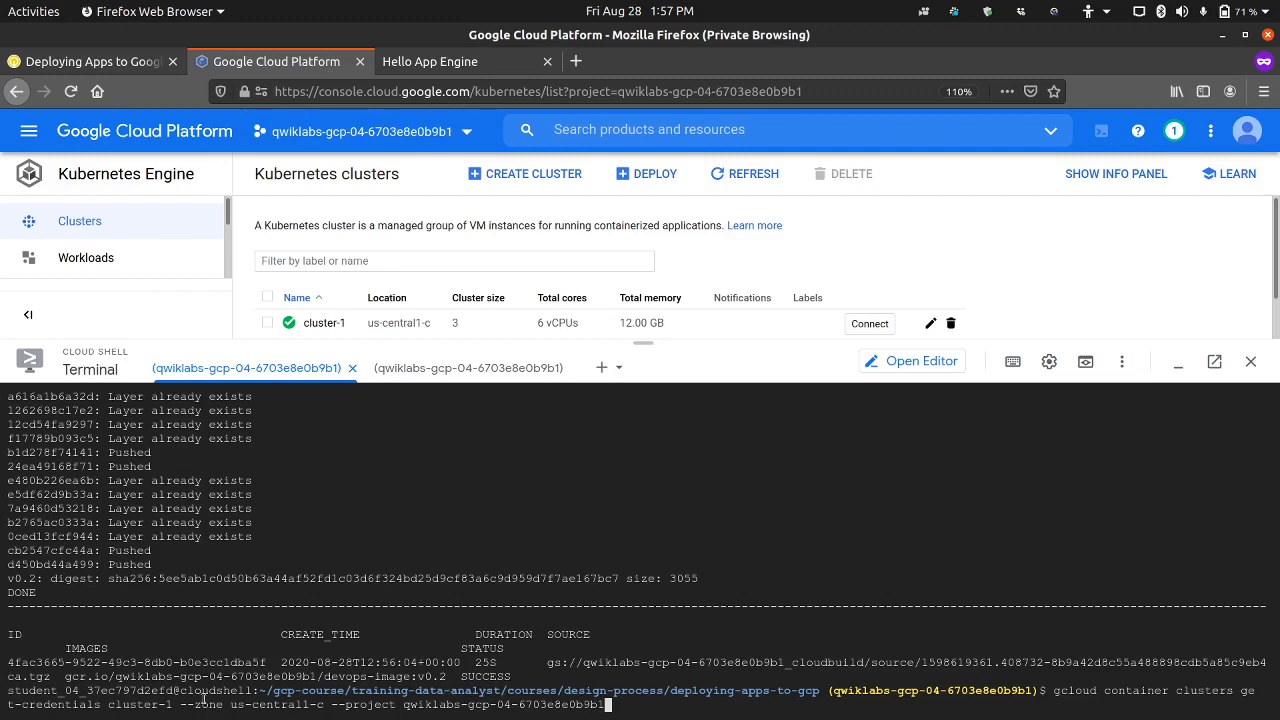
{"action": "left_click_drag", "start_coordinate": [68, 680], "coordinate": [446, 674]}
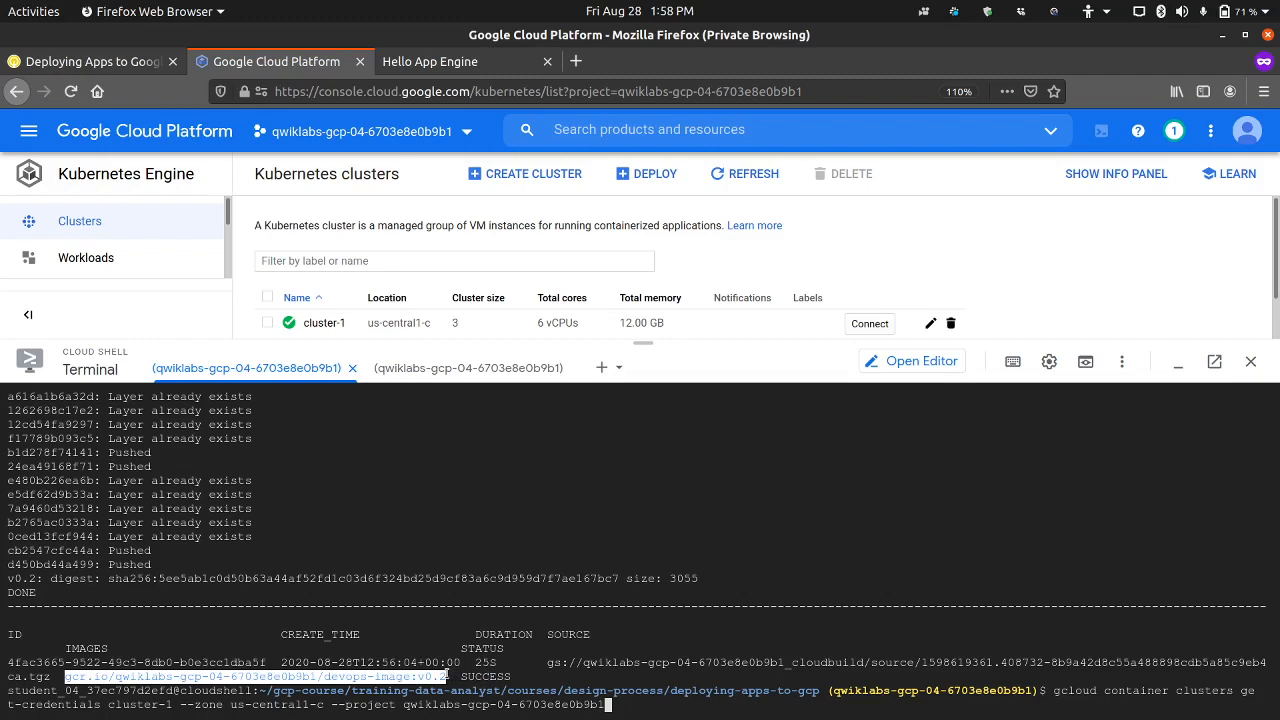
{"action": "left_click", "coordinate": [927, 368]}
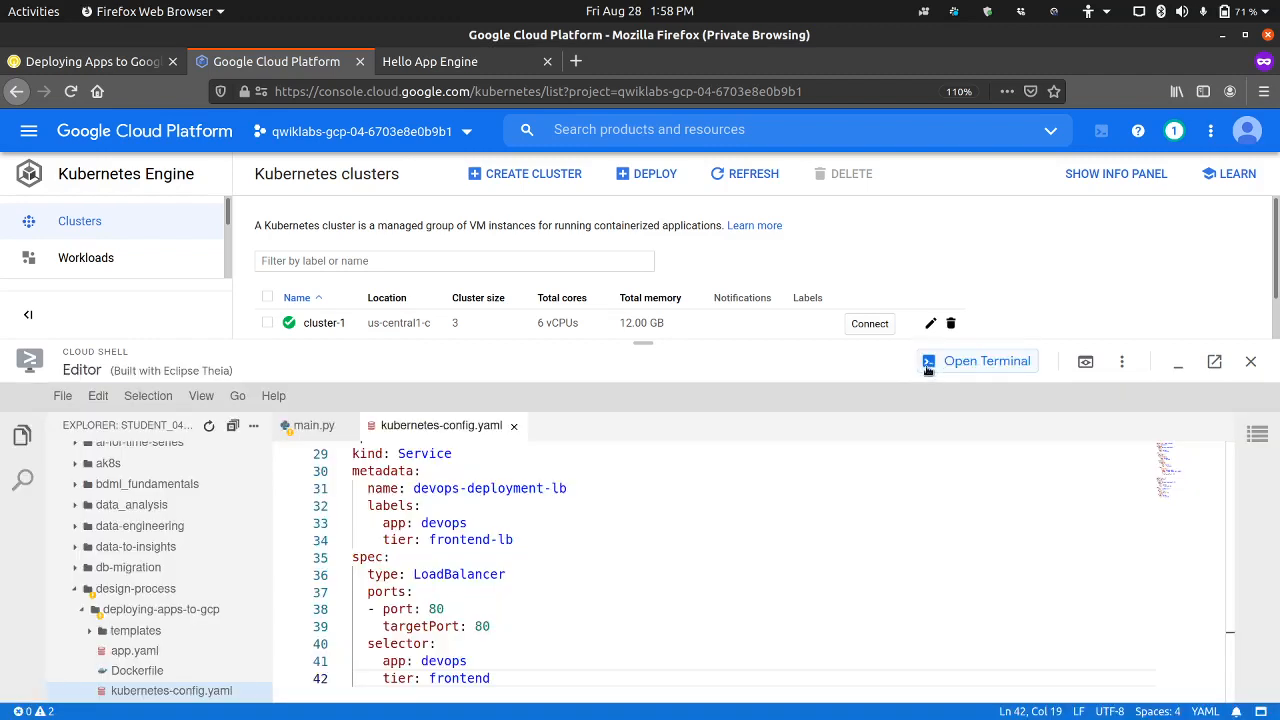
{"action": "scroll", "coordinate": [577, 599], "scroll_direction": "up", "scroll_amount": 1}
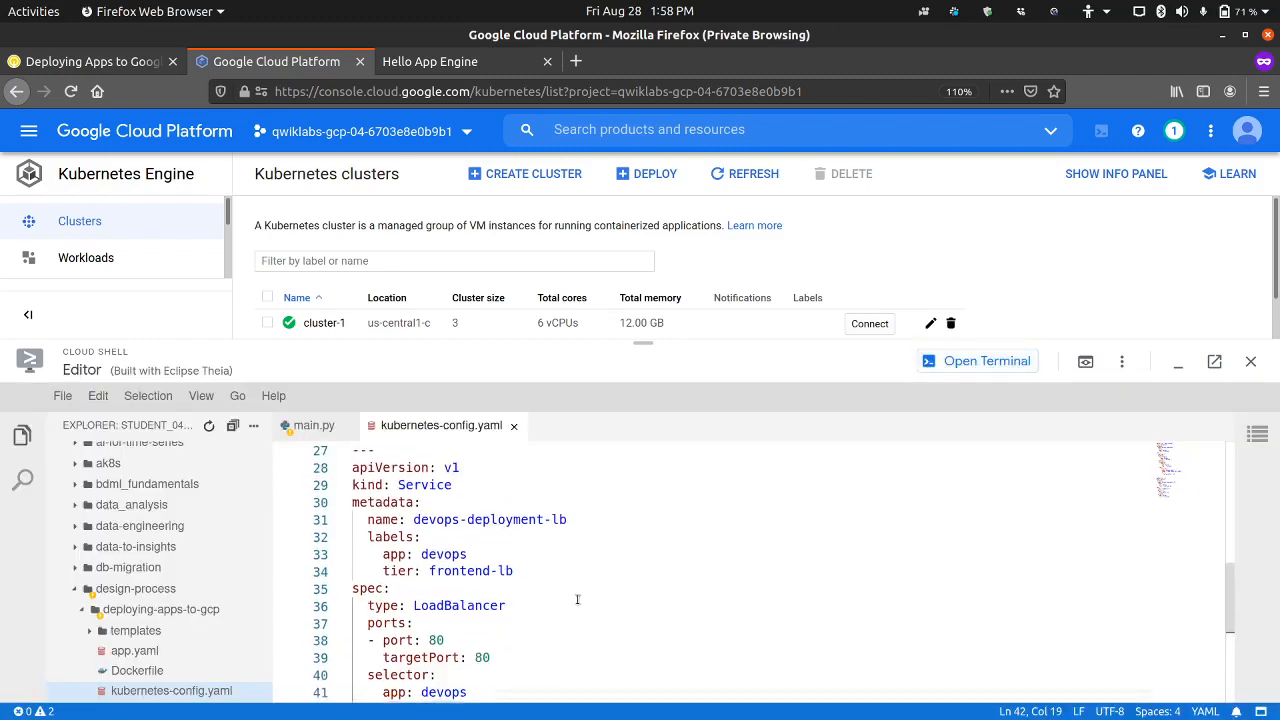
{"action": "scroll", "coordinate": [577, 599], "scroll_direction": "up", "scroll_amount": 1}
{"action": "scroll", "coordinate": [1231, 588], "scroll_direction": "up", "scroll_amount": 1}
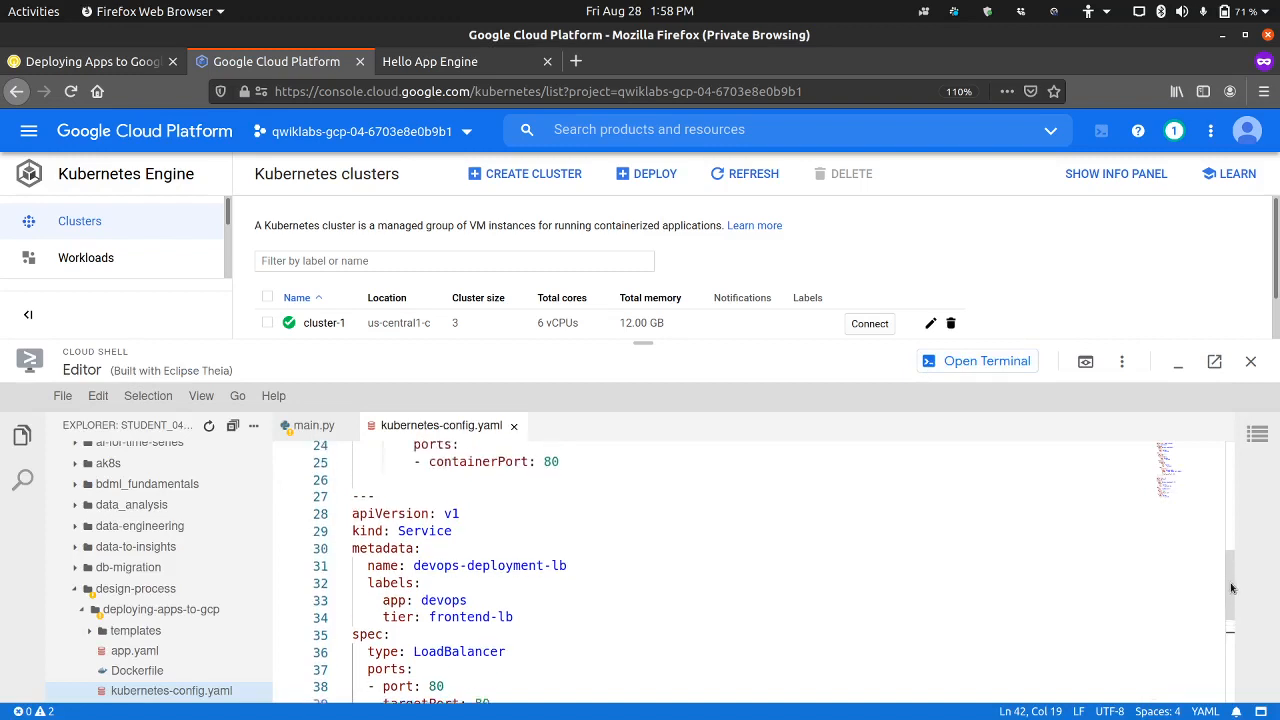
{"action": "scroll", "coordinate": [1231, 588], "scroll_direction": "up", "scroll_amount": 3}
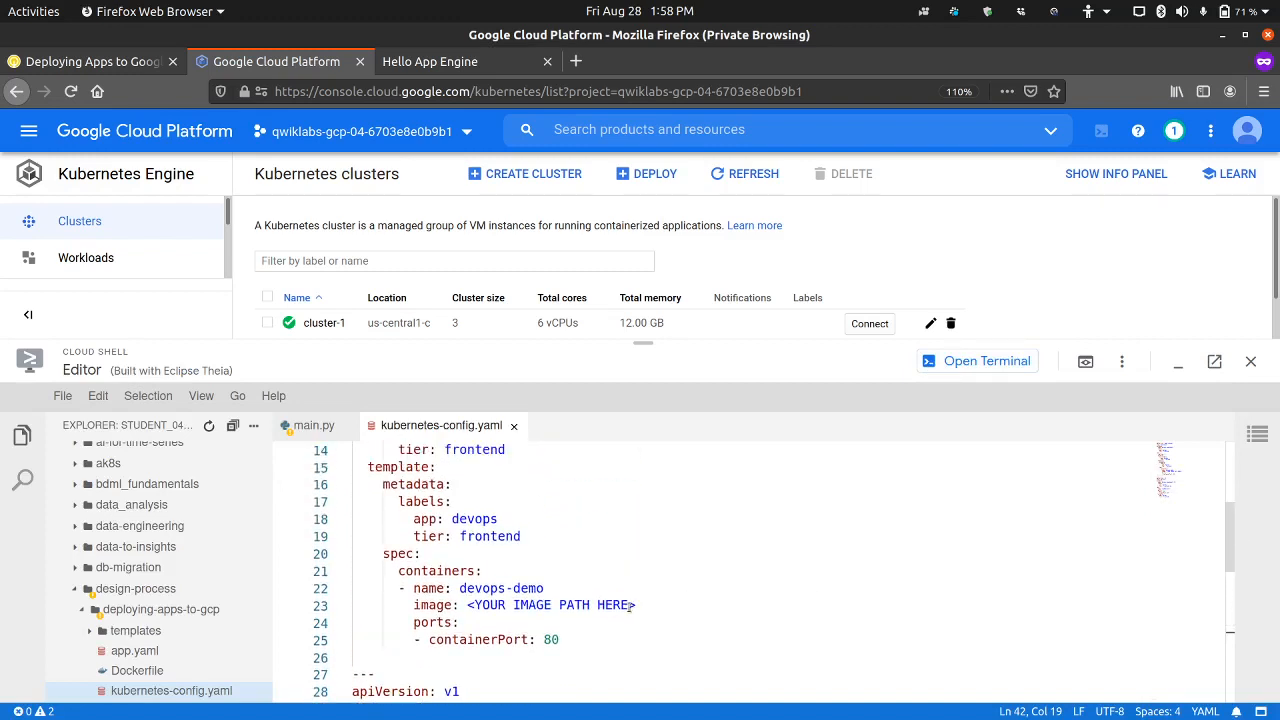
{"action": "left_click_drag", "start_coordinate": [634, 605], "coordinate": [466, 607]}
{"action": "key", "text": "ctrl+v"}
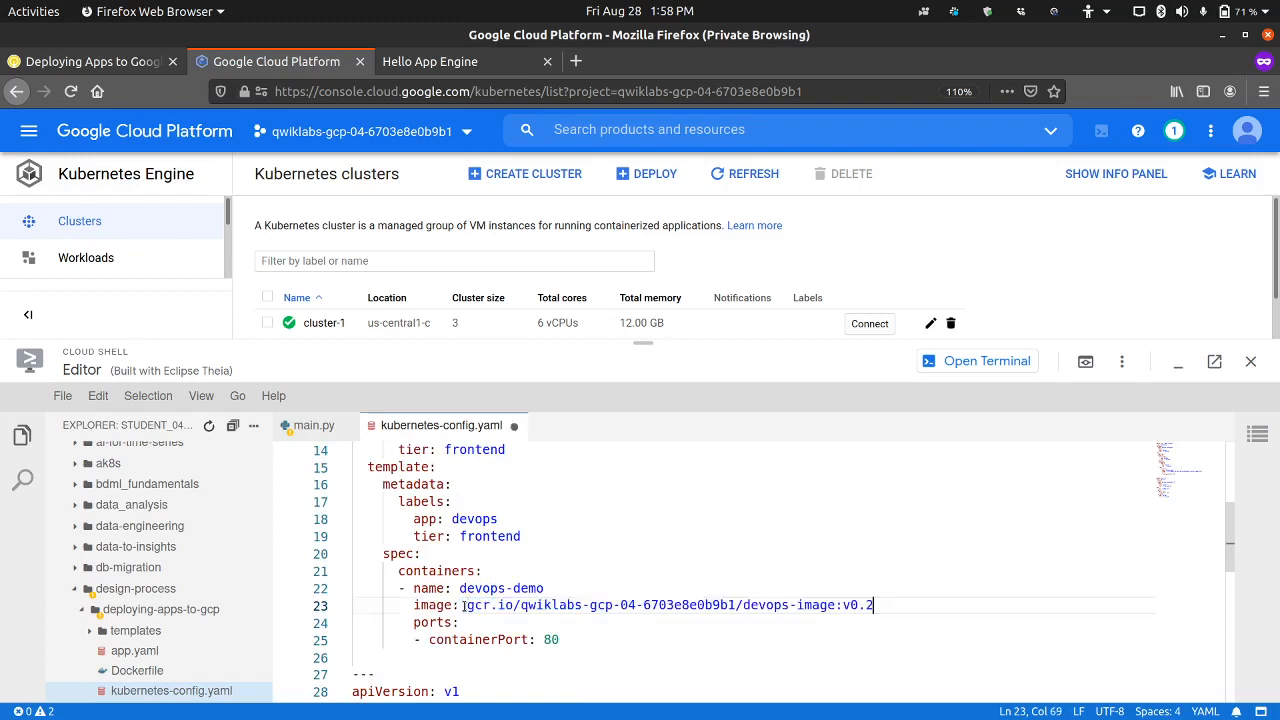
{"action": "left_click", "coordinate": [64, 398]}
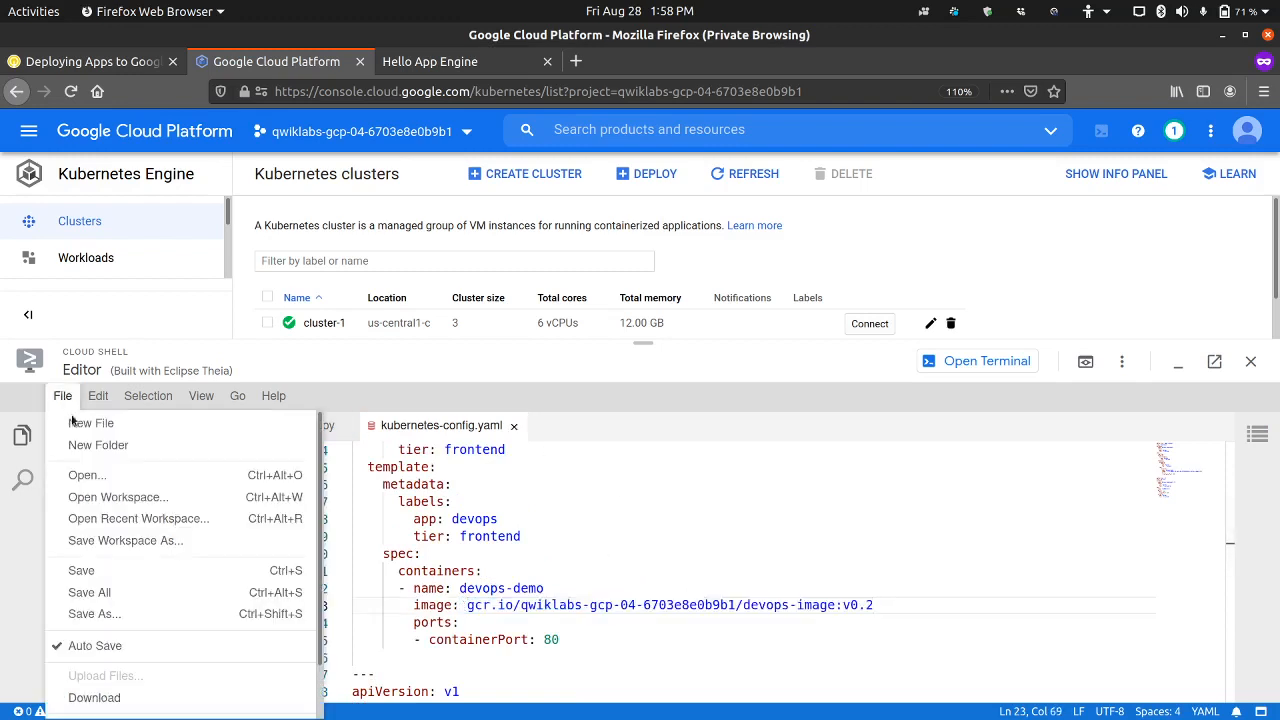
{"action": "left_click", "coordinate": [98, 592]}
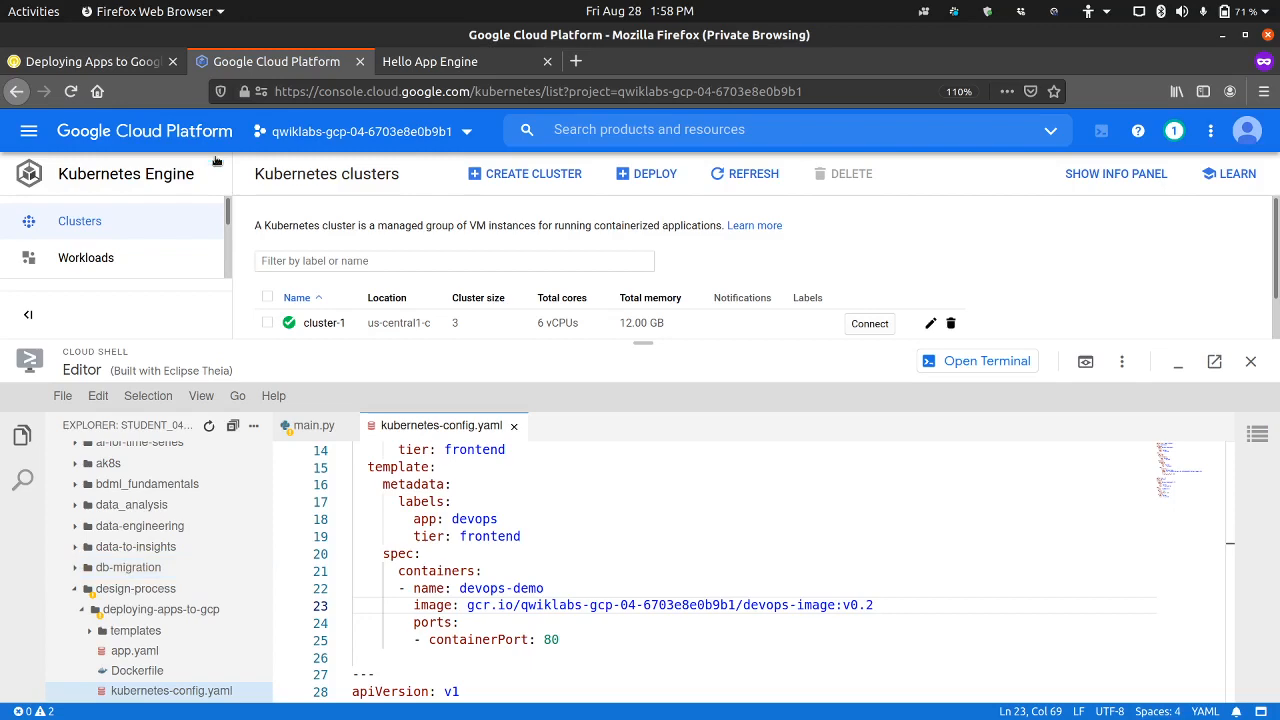
Step: Read lab step 17 and run the pending get-credentials command for cluster-1 in the first Cloud Shell session
{"action": "left_click", "coordinate": [140, 62]}
{"action": "scroll", "coordinate": [330, 525], "scroll_direction": "down", "scroll_amount": 3}
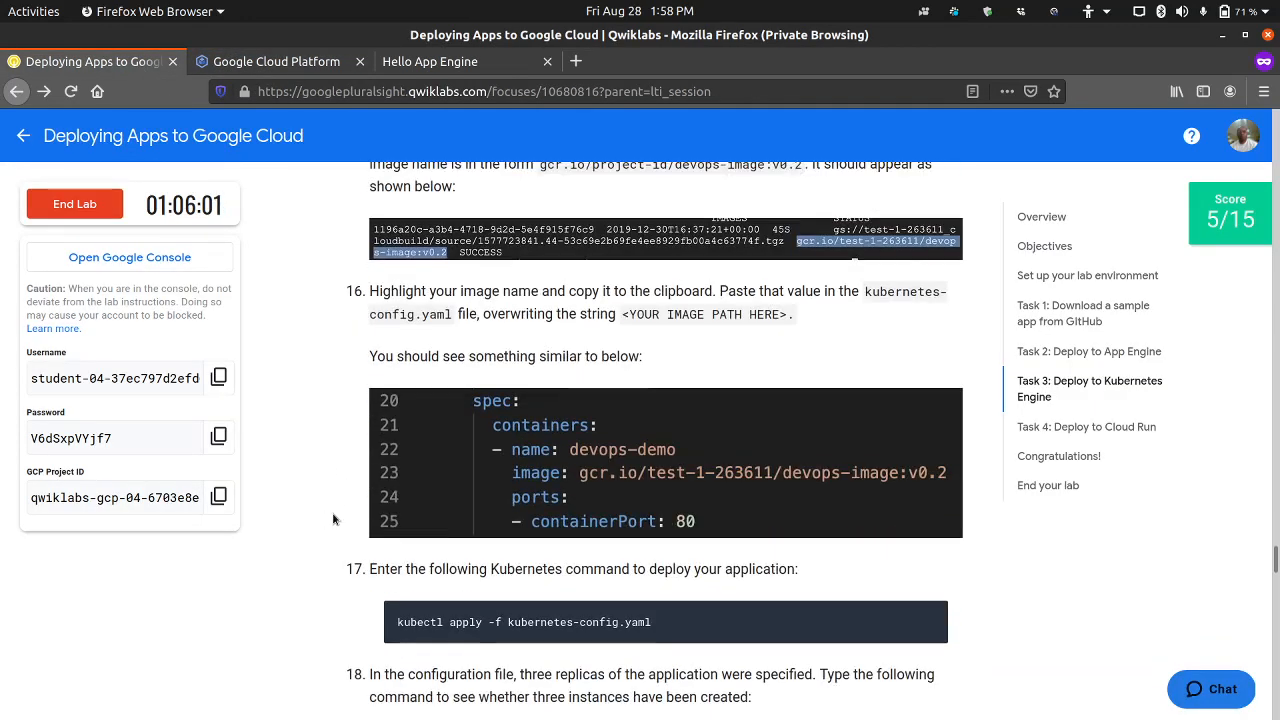
{"action": "scroll", "coordinate": [608, 566], "scroll_direction": "down", "scroll_amount": 1}
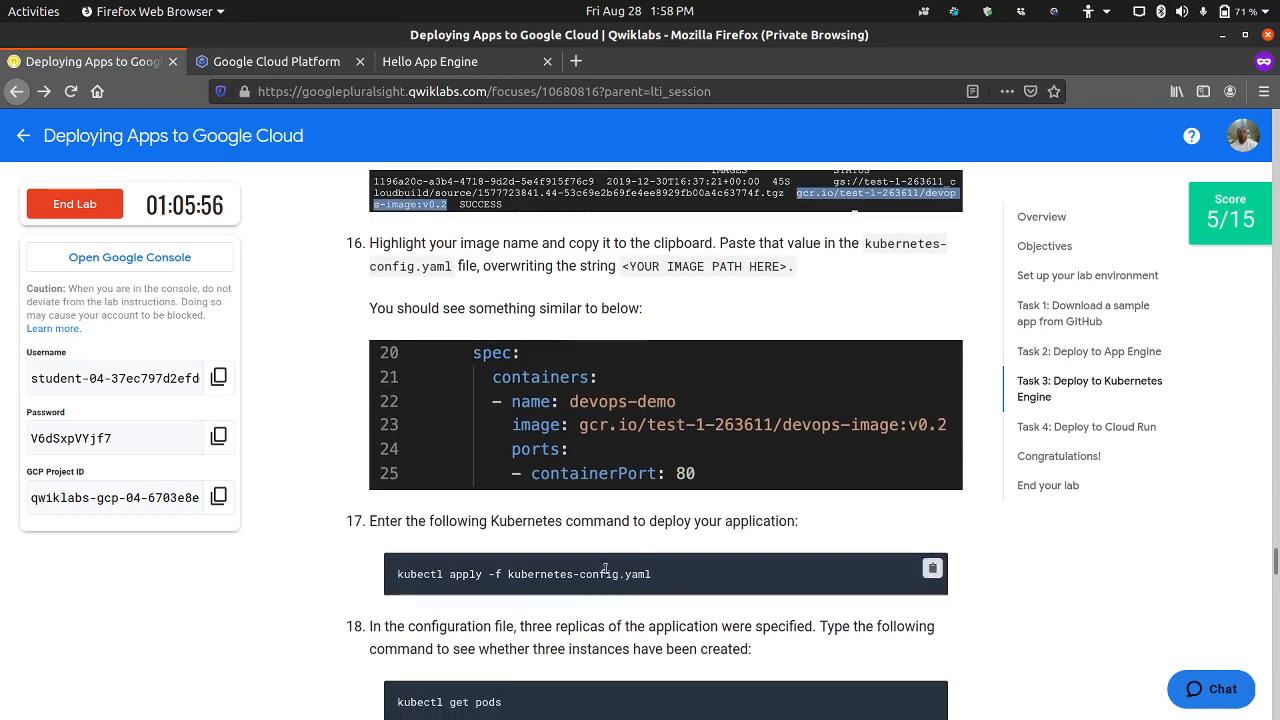
{"action": "left_click", "coordinate": [318, 66]}
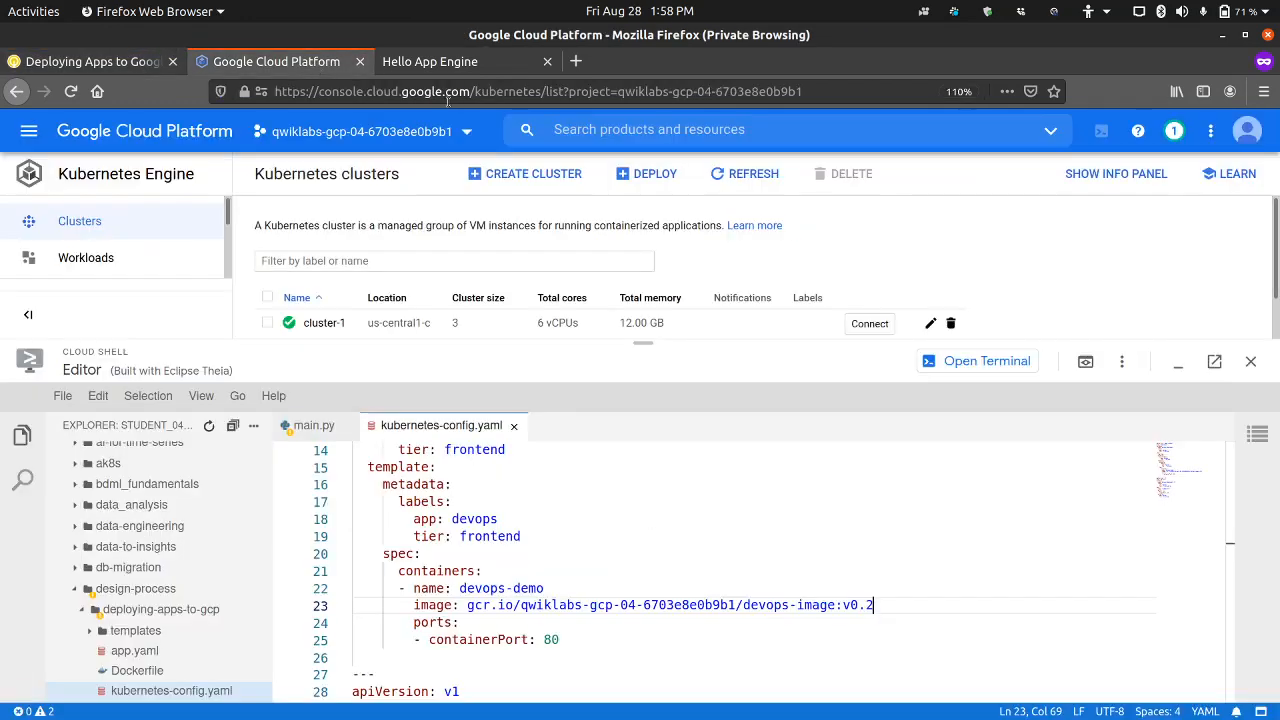
{"action": "left_click", "coordinate": [985, 364]}
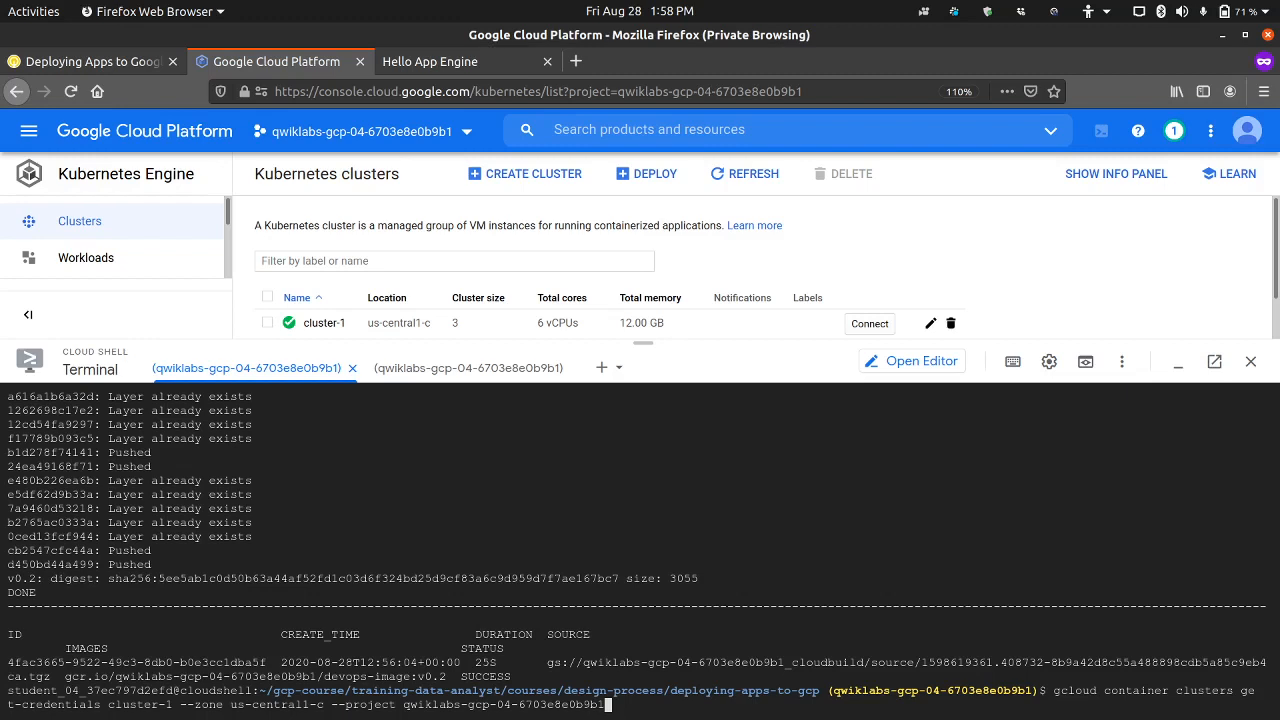
{"action": "key", "text": "Return"}
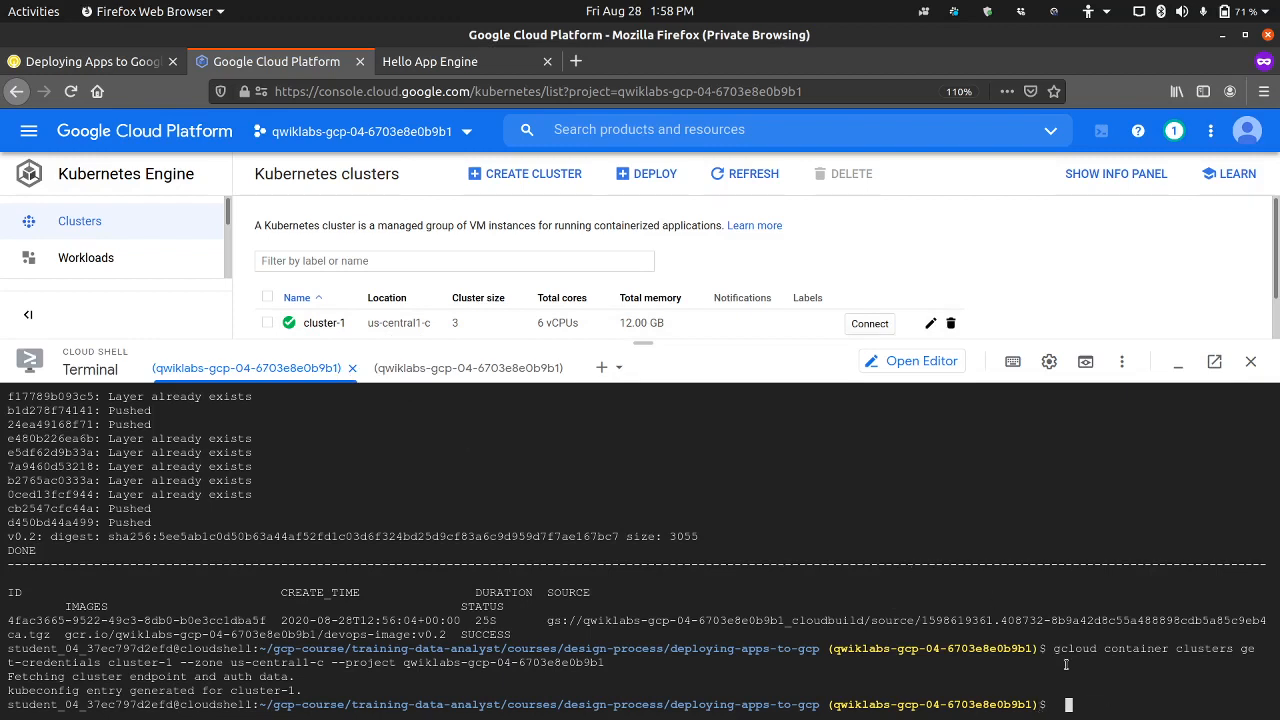
{"action": "left_click_drag", "start_coordinate": [1055, 649], "coordinate": [1240, 649]}
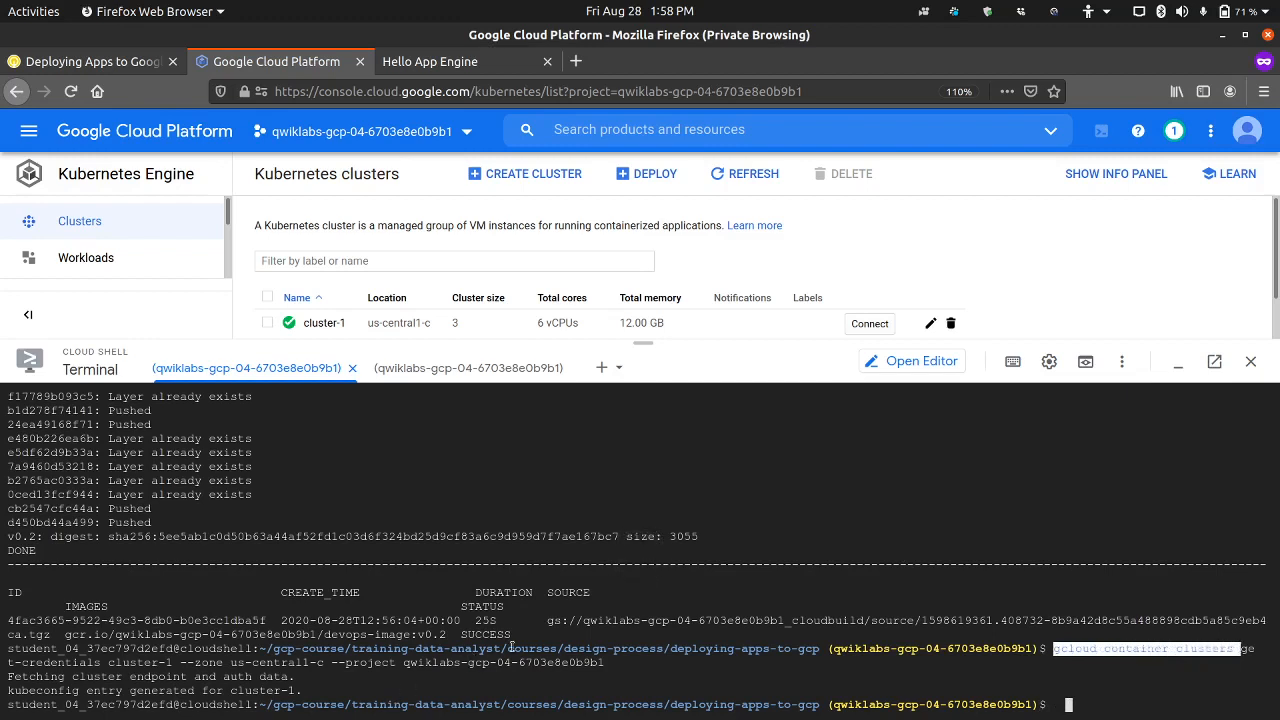
{"action": "left_click", "coordinate": [585, 590]}
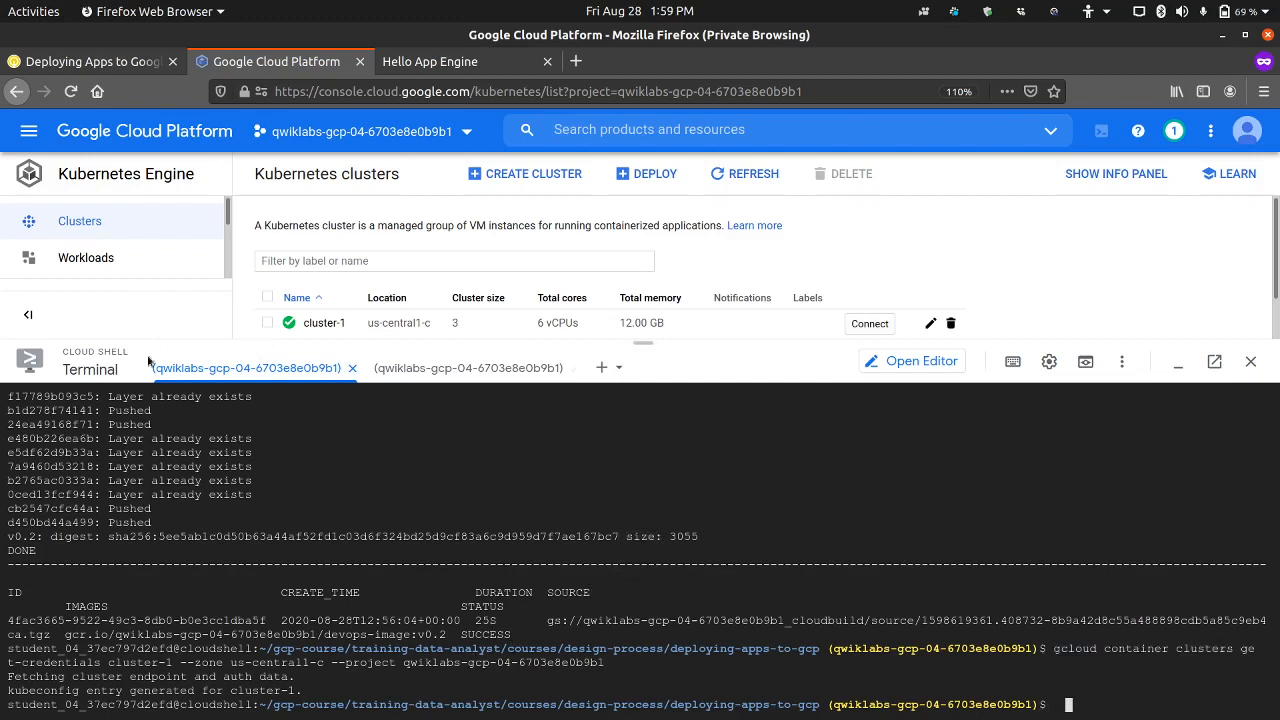
Step: Copy the kubectl apply command from lab step 17 and return to the first Cloud Shell session
{"action": "left_click", "coordinate": [90, 61]}
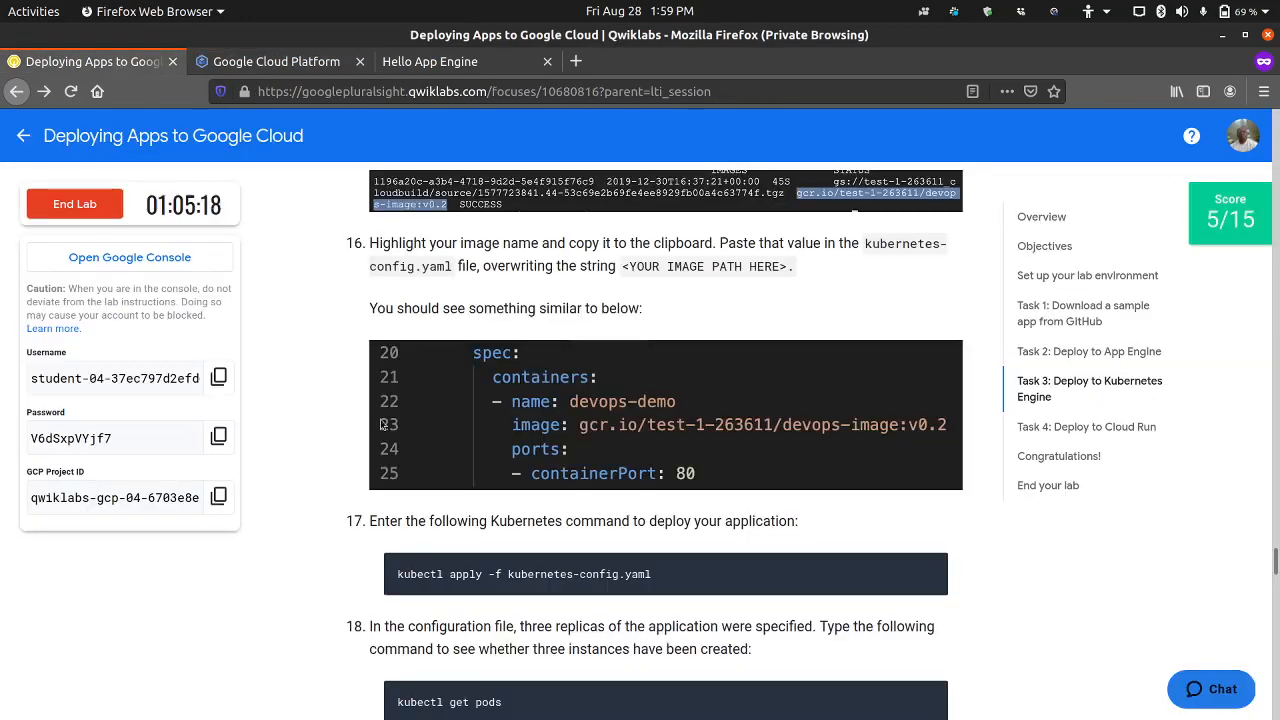
{"action": "left_click", "coordinate": [270, 61]}
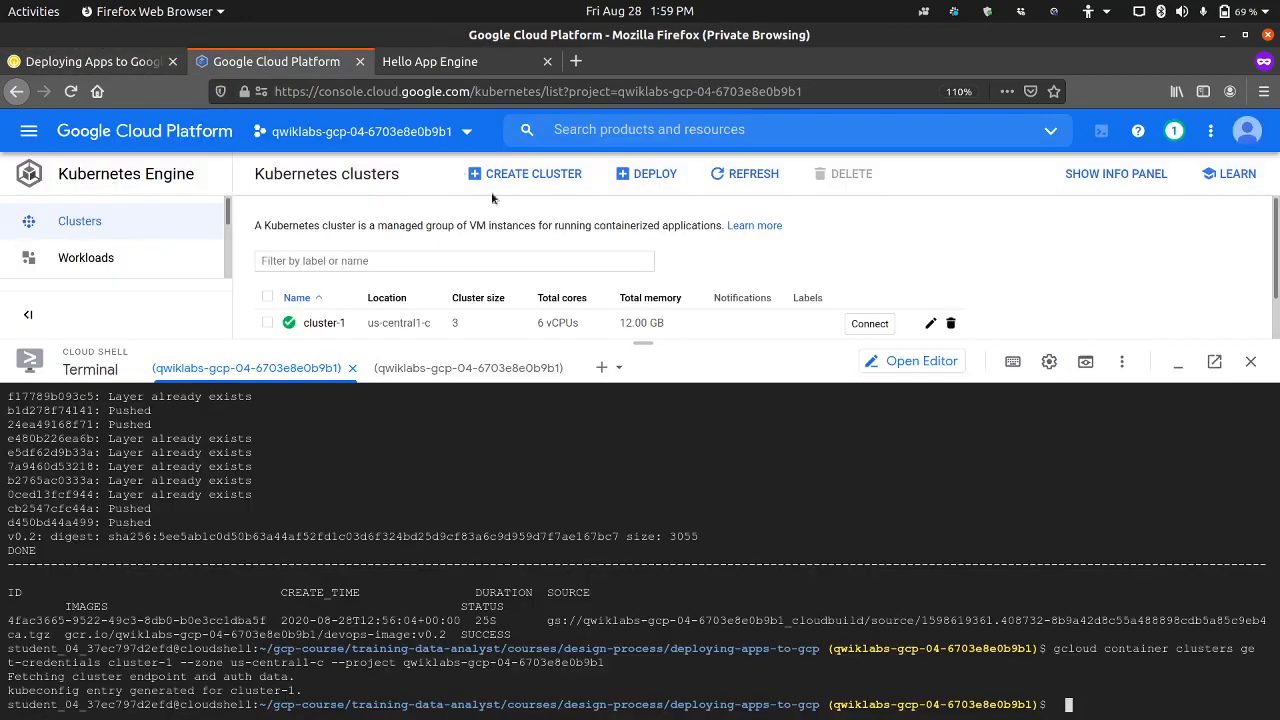
{"action": "left_click", "coordinate": [484, 370]}
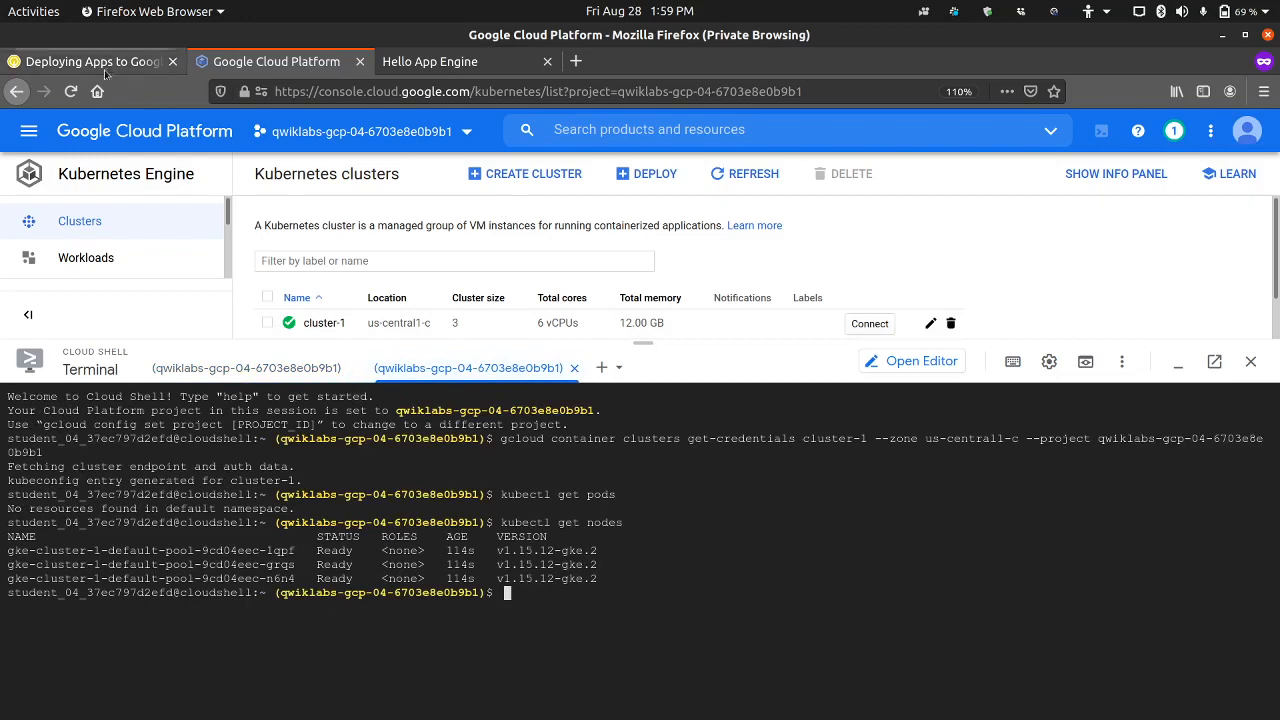
{"action": "left_click", "coordinate": [105, 66]}
{"action": "scroll", "coordinate": [473, 453], "scroll_direction": "down", "scroll_amount": 2}
{"action": "mouse_move", "coordinate": [928, 380]}
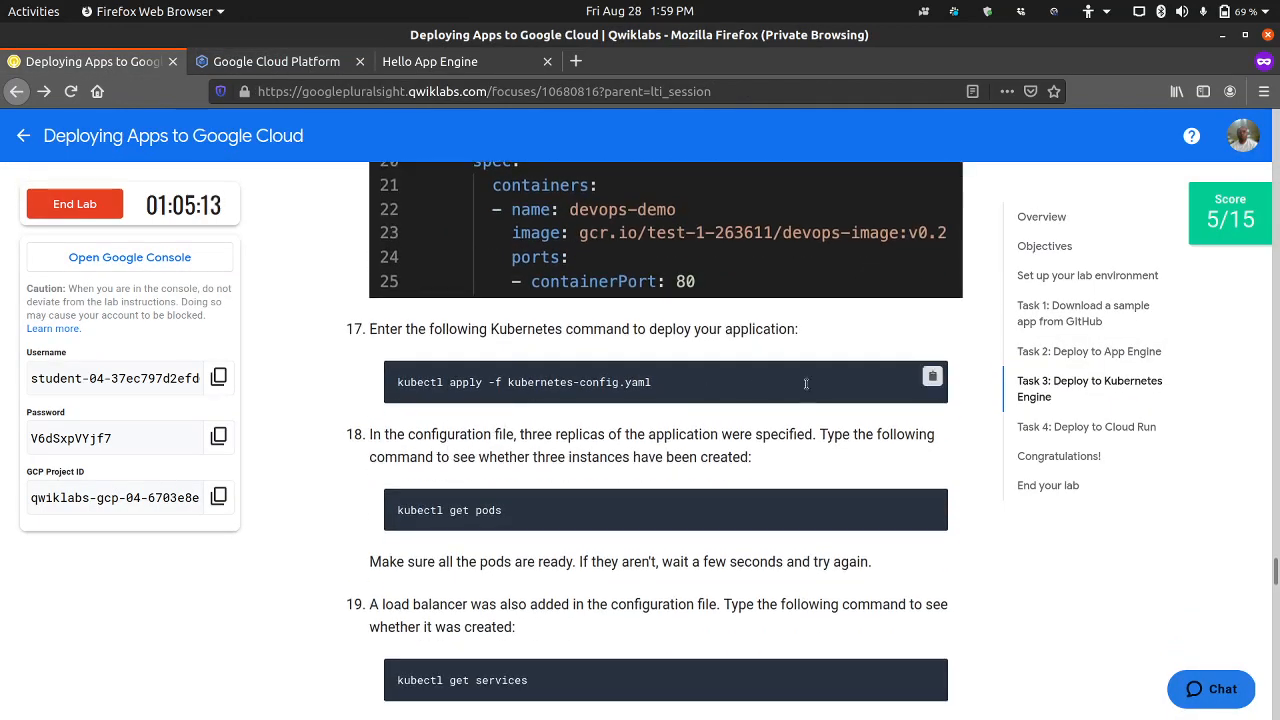
{"action": "left_click", "coordinate": [930, 378]}
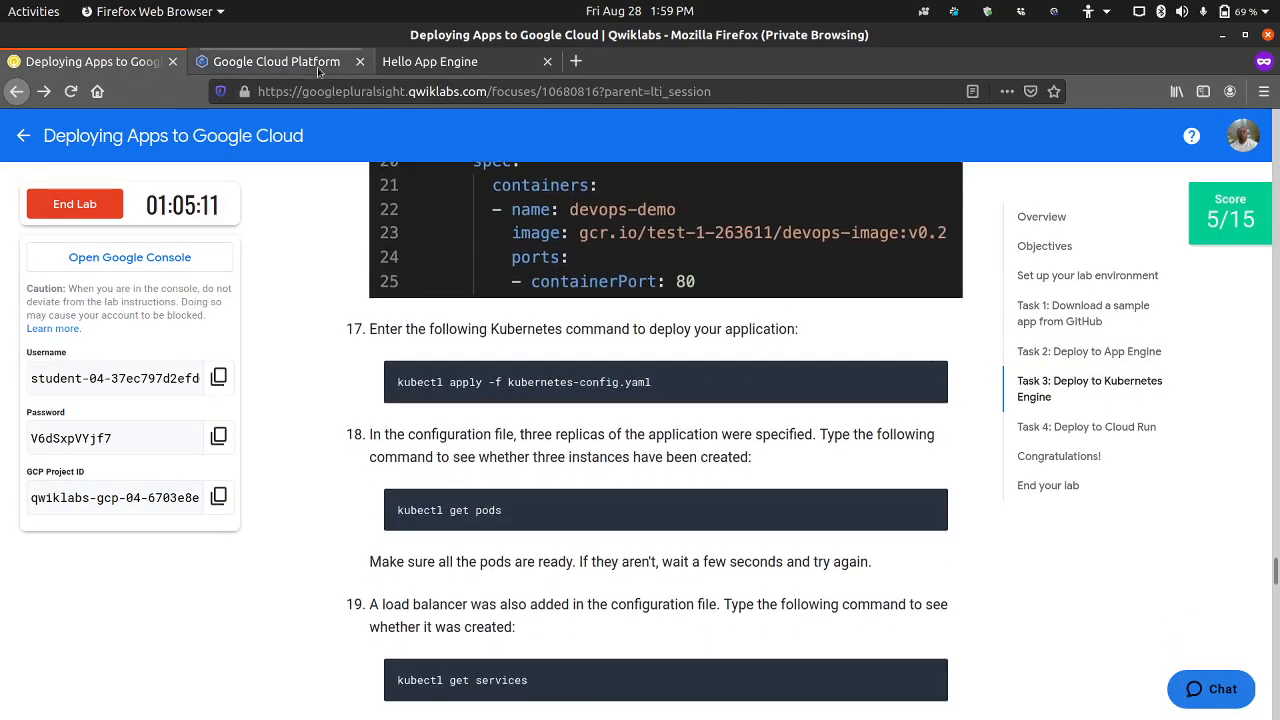
{"action": "left_click", "coordinate": [276, 61]}
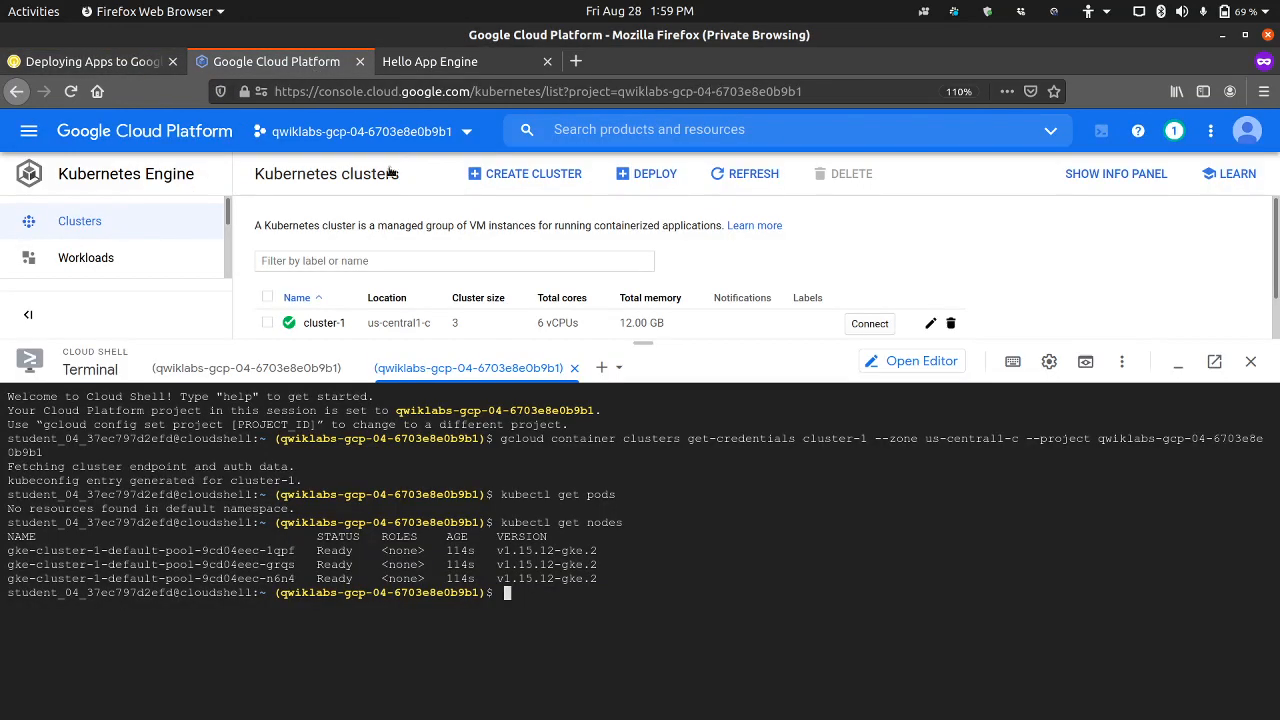
{"action": "left_click", "coordinate": [248, 368]}
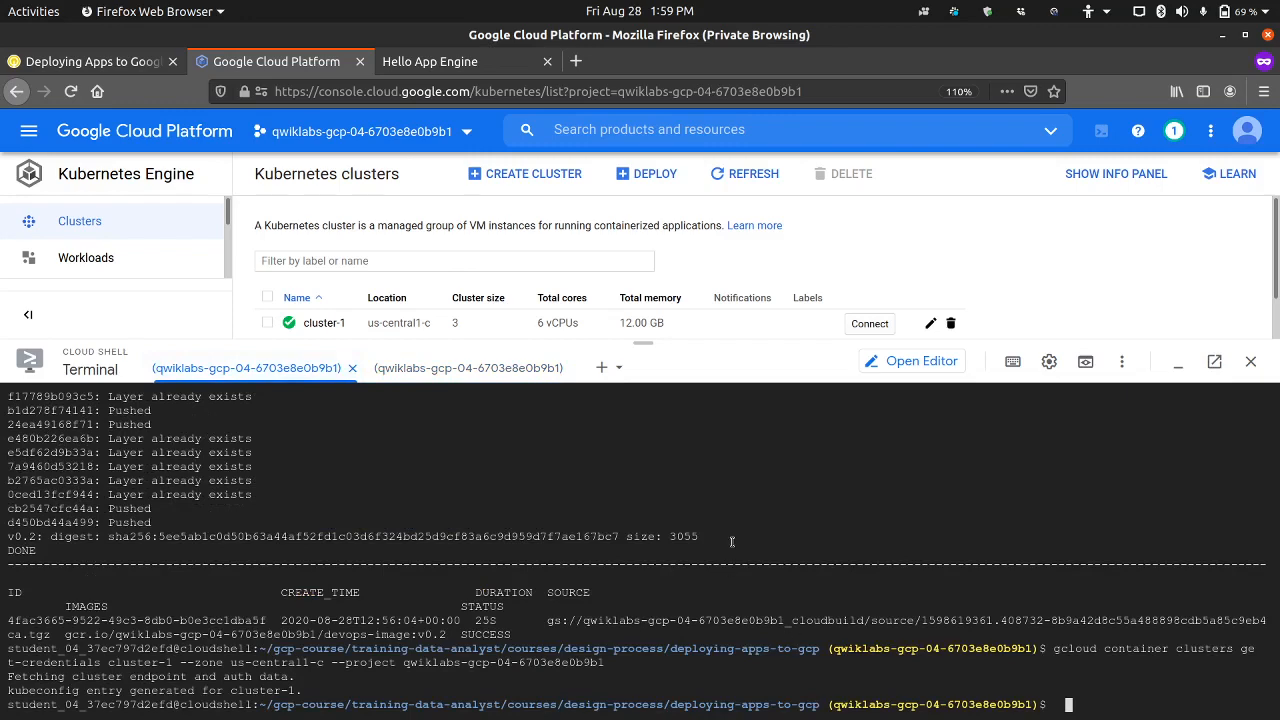
Step: Enlarge the Cloud Shell terminal area and compare the second session with the first, ending in the first session
{"action": "left_click_drag", "start_coordinate": [750, 342], "coordinate": [752, 282]}
{"action": "triple_click", "coordinate": [805, 487]}
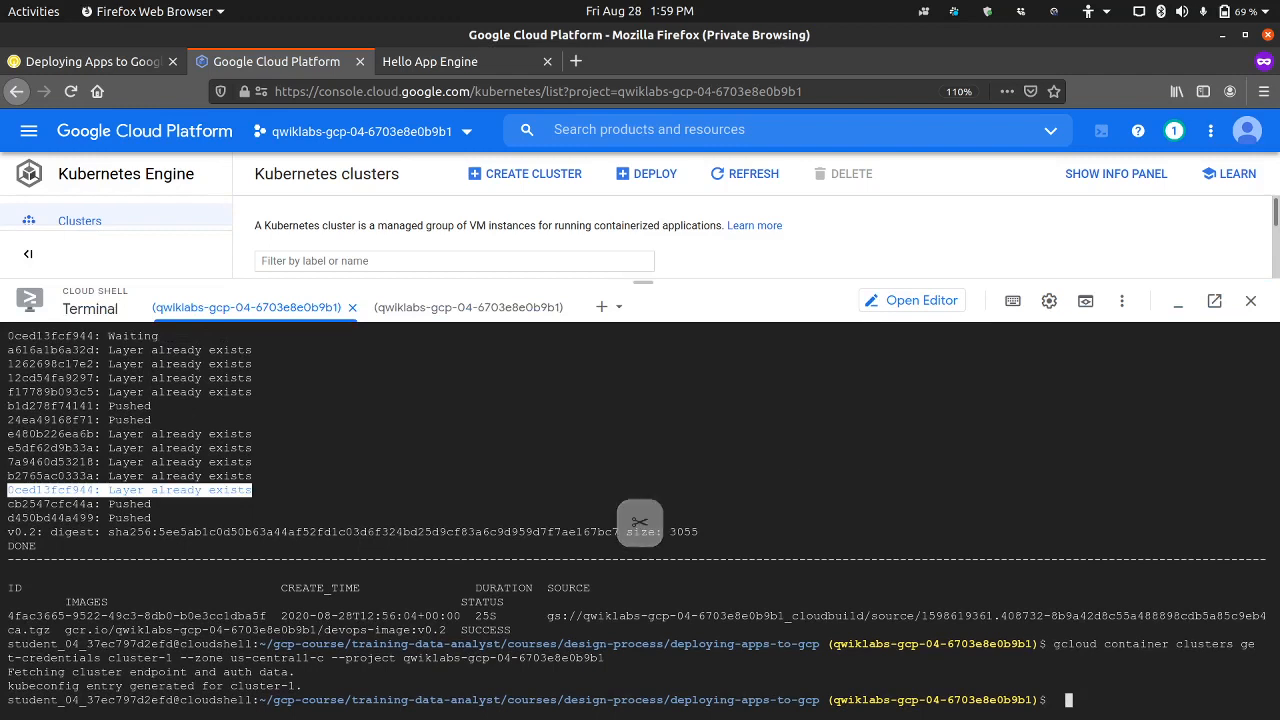
{"action": "left_click", "coordinate": [267, 466]}
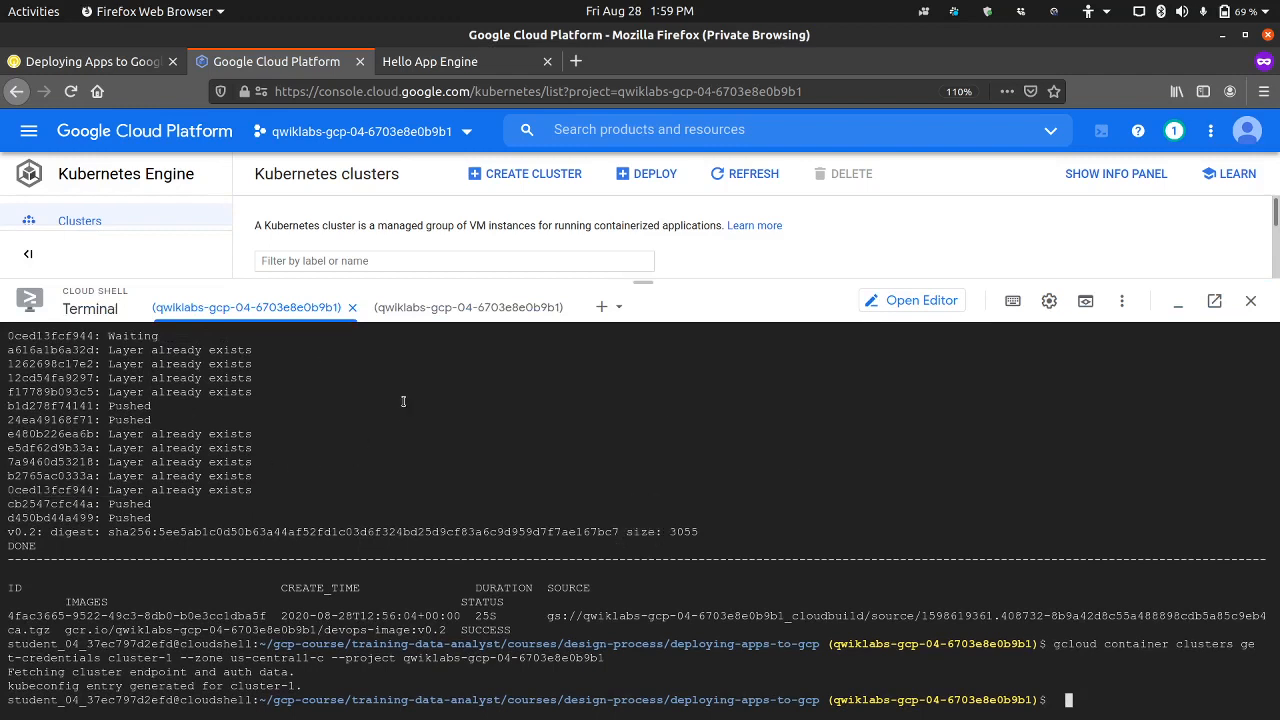
{"action": "left_click", "coordinate": [438, 310]}
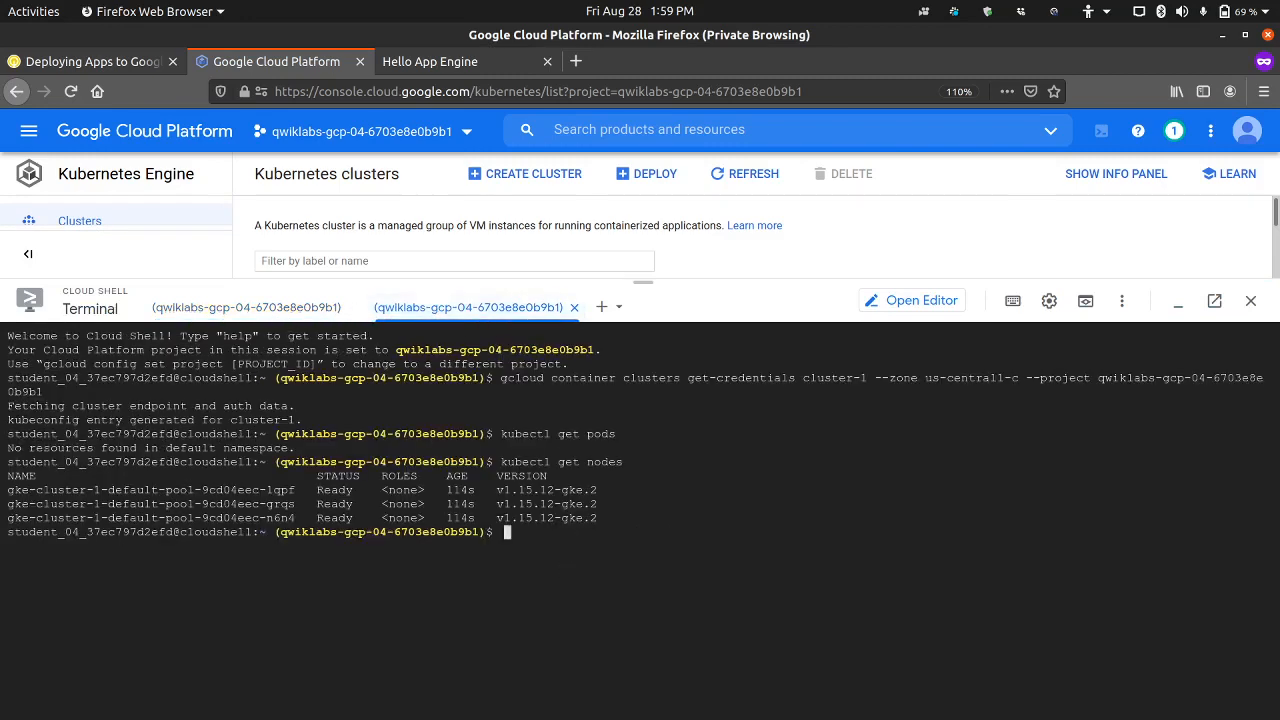
{"action": "left_click", "coordinate": [292, 312]}
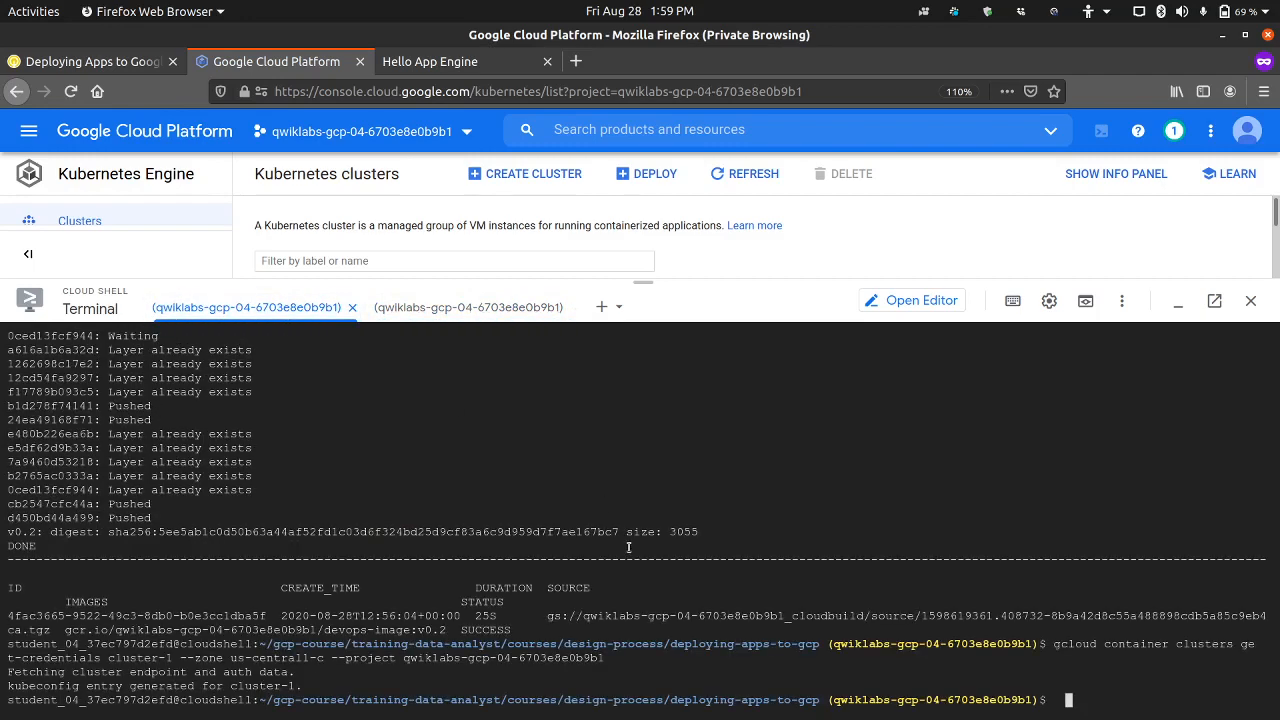
Step: Run kubectl apply -f kubernetes-config.yaml in the first Cloud Shell session, removing the duplicated command text before executing it
{"action": "key", "text": "ctrl+v"}
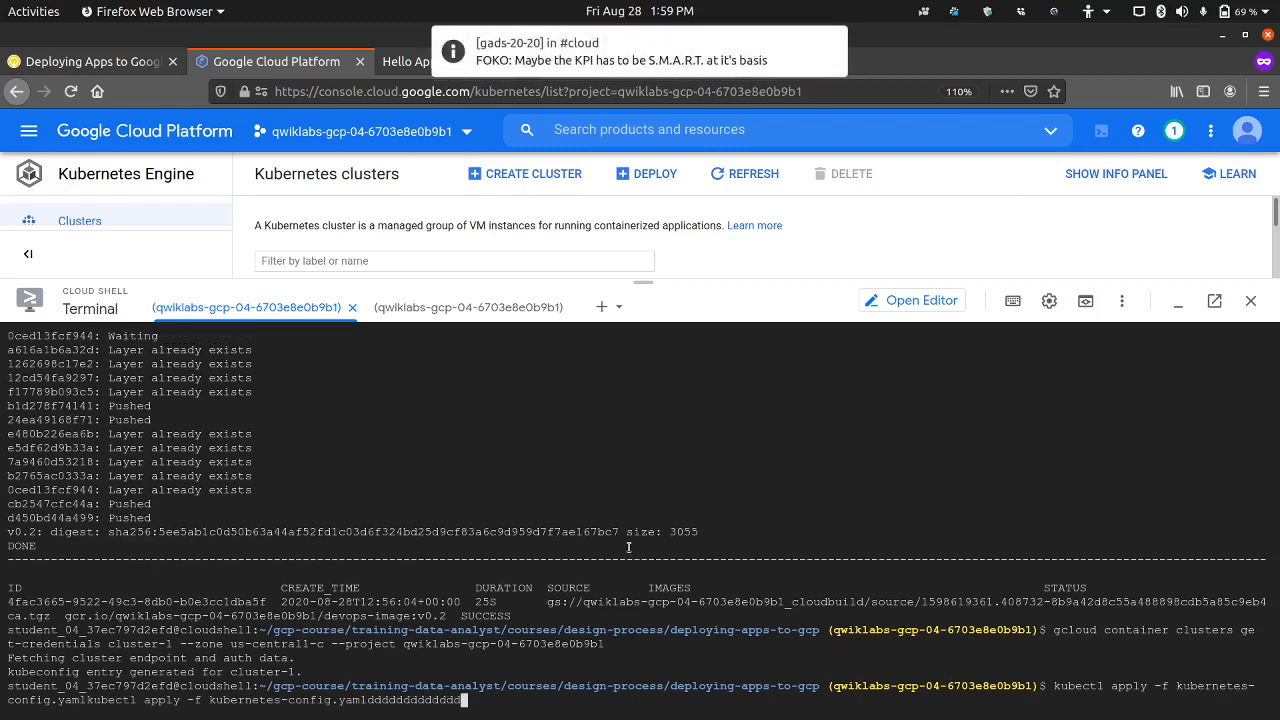
{"action": "key", "text": "BackSpace"}
{"action": "key", "text": "BackSpace"}
{"action": "key", "text": "BackSpace"}
{"action": "key", "text": "BackSpace"}
{"action": "key", "text": "BackSpace"}
{"action": "key", "text": "BackSpace"}
{"action": "key", "text": "BackSpace"}
{"action": "key", "text": "BackSpace"}
{"action": "key", "text": "BackSpace"}
{"action": "key", "text": "BackSpace"}
{"action": "key", "text": "BackSpace"}
{"action": "key", "text": "BackSpace"}
{"action": "key", "text": "BackSpace"}
{"action": "key", "text": "BackSpace"}
{"action": "key", "text": "BackSpace"}
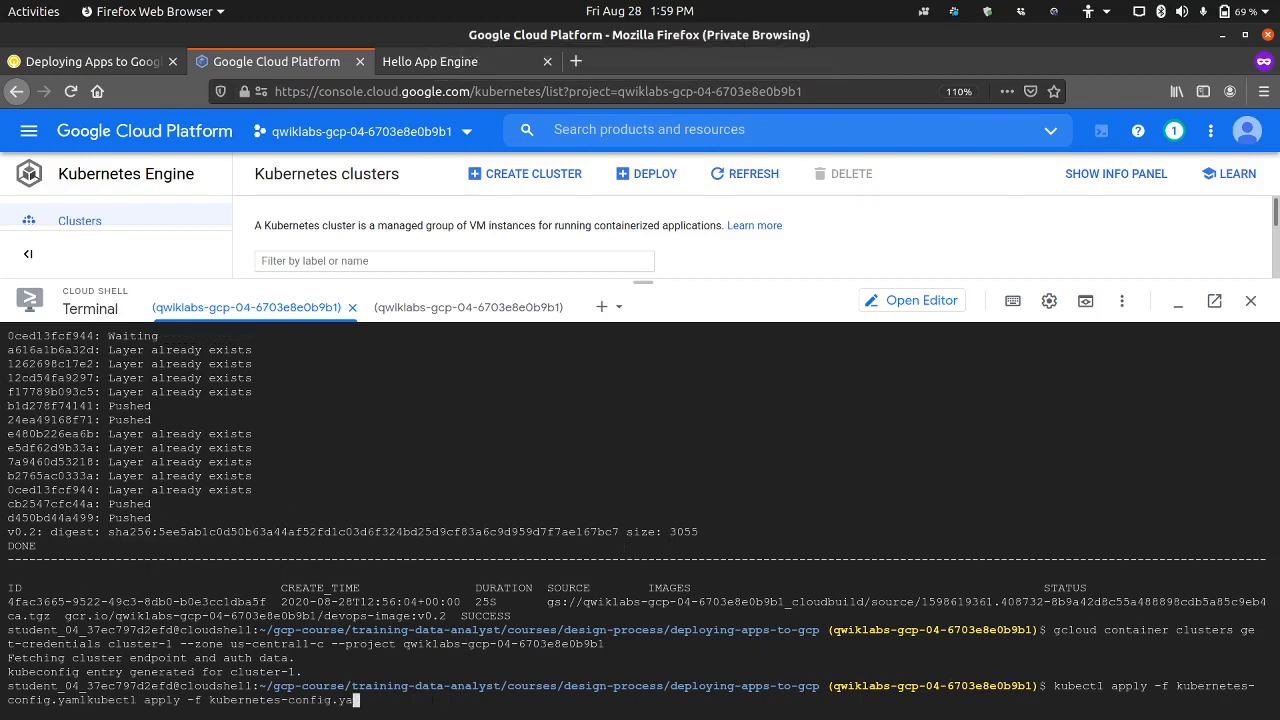
{"action": "type", "text": "ml"}
{"action": "key", "text": "BackSpace"}
{"action": "key", "text": "BackSpace"}
{"action": "key", "text": "BackSpace"}
{"action": "key", "text": "BackSpace"}
{"action": "key", "text": "BackSpace"}
{"action": "key", "text": "BackSpace"}
{"action": "key", "text": "BackSpace"}
{"action": "key", "text": "BackSpace"}
{"action": "key", "text": "BackSpace"}
{"action": "key", "text": "BackSpace"}
{"action": "key", "text": "BackSpace"}
{"action": "key", "text": "BackSpace"}
{"action": "key", "text": "BackSpace"}
{"action": "key", "text": "BackSpace"}
{"action": "key", "text": "BackSpace"}
{"action": "key", "text": "BackSpace"}
{"action": "key", "text": "BackSpace"}
{"action": "key", "text": "BackSpace"}
{"action": "key", "text": "BackSpace"}
{"action": "key", "text": "BackSpace"}
{"action": "key", "text": "BackSpace"}
{"action": "key", "text": "BackSpace"}
{"action": "key", "text": "BackSpace"}
{"action": "key", "text": "BackSpace"}
{"action": "key", "text": "BackSpace"}
{"action": "key", "text": "BackSpace"}
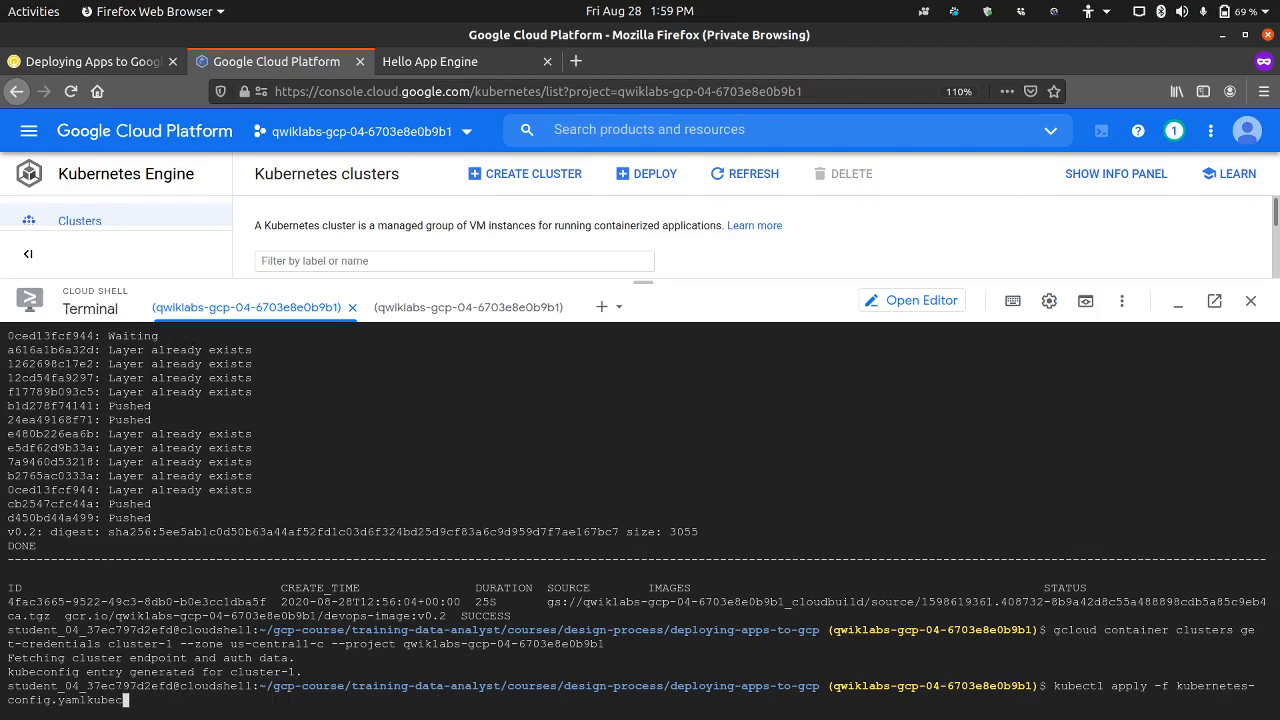
{"action": "key", "text": "BackSpace"}
{"action": "key", "text": "BackSpace"}
{"action": "key", "text": "BackSpace"}
{"action": "key", "text": "BackSpace"}
{"action": "key", "text": "Return"}
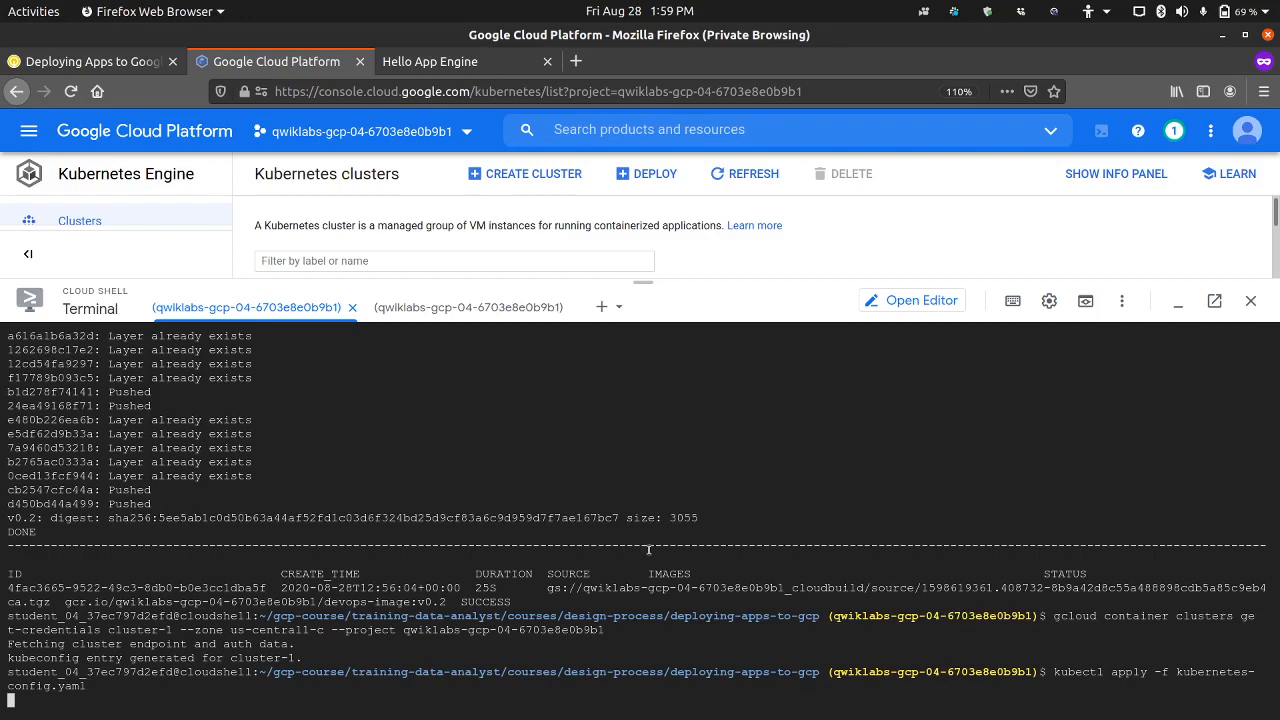
Step: Clear the stray text from the second Cloud Shell session's prompt and check the apply command's output in the first session
{"action": "left_click", "coordinate": [430, 305]}
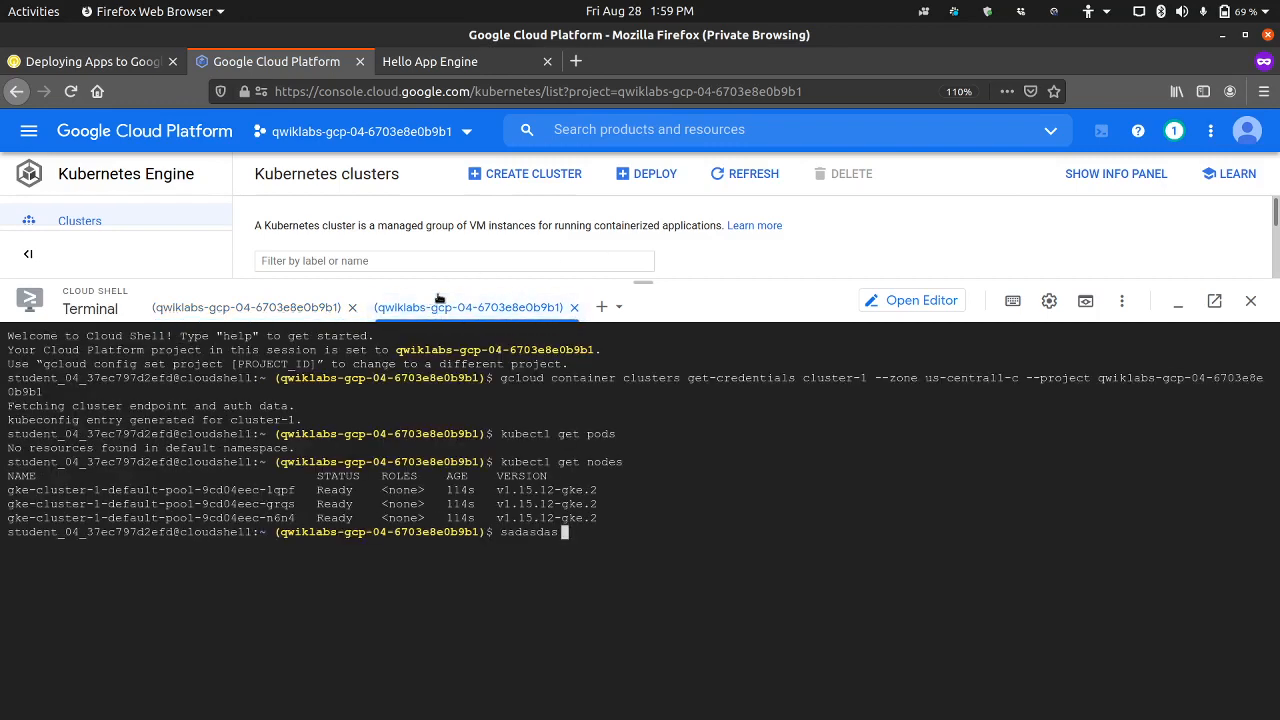
{"action": "key", "text": "BackSpace"}
{"action": "key", "text": "BackSpace"}
{"action": "key", "text": "BackSpace"}
{"action": "key", "text": "BackSpace"}
{"action": "key", "text": "BackSpace"}
{"action": "key", "text": "BackSpace"}
{"action": "key", "text": "BackSpace"}
{"action": "key", "text": "BackSpace"}
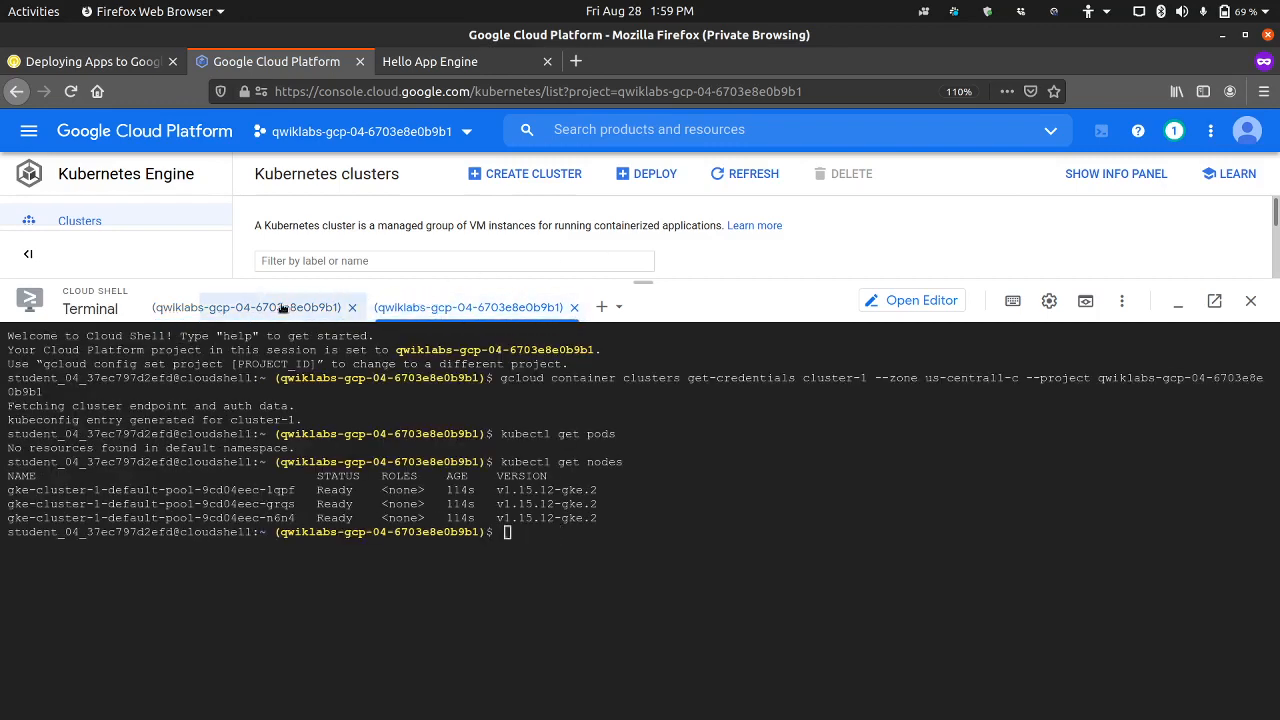
{"action": "left_click", "coordinate": [282, 308]}
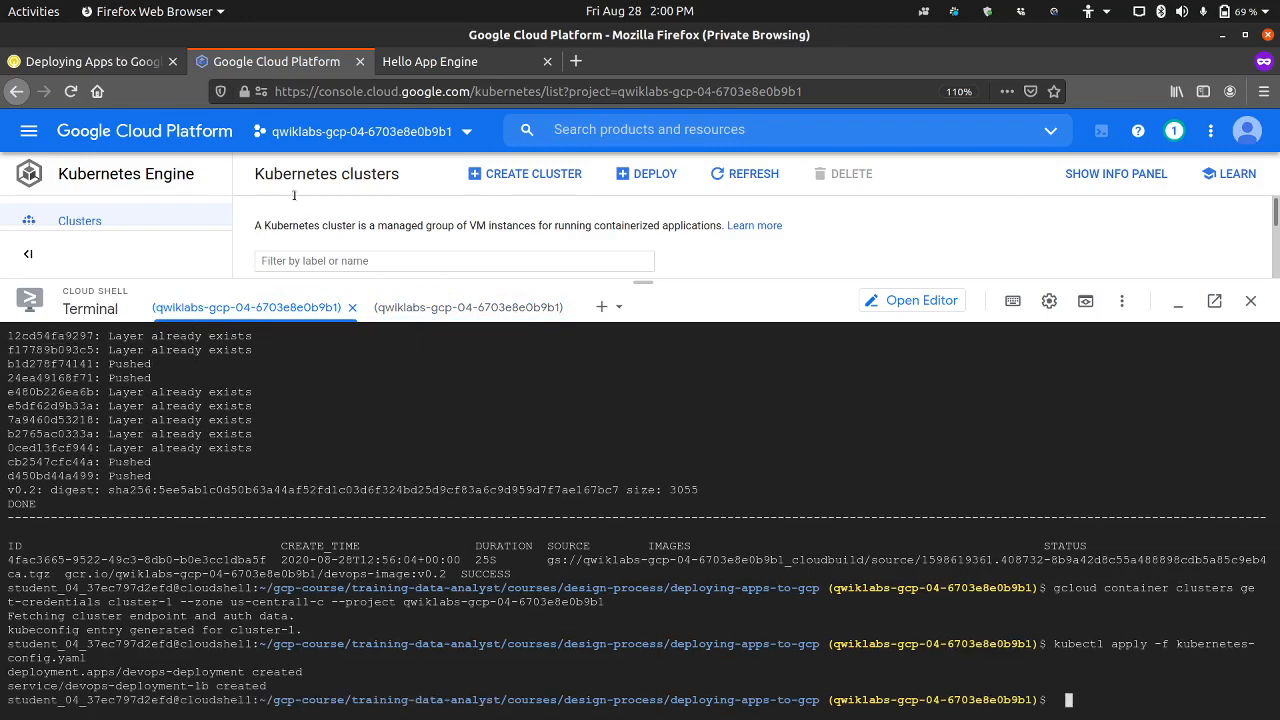
Step: Copy the kubectl get pods command from lab step 18, clear the first Cloud Shell session and run the command there
{"action": "left_click", "coordinate": [92, 62]}
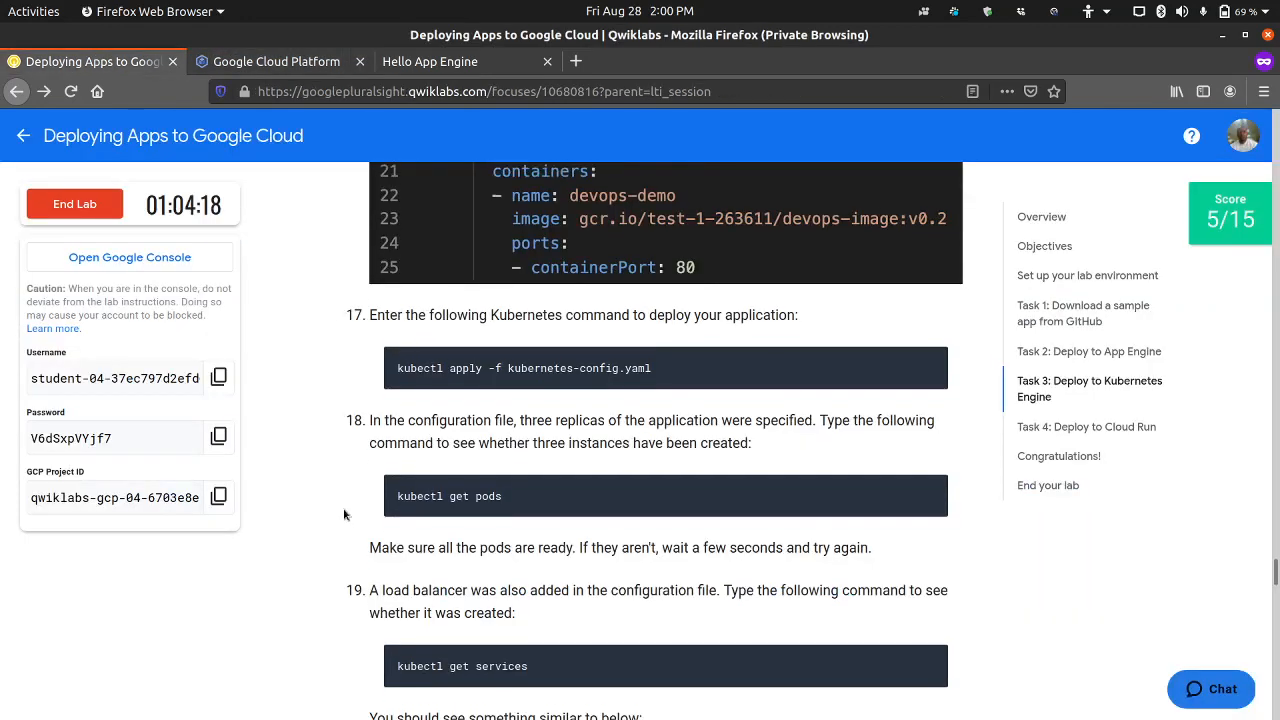
{"action": "scroll", "coordinate": [344, 515], "scroll_direction": "down", "scroll_amount": 1}
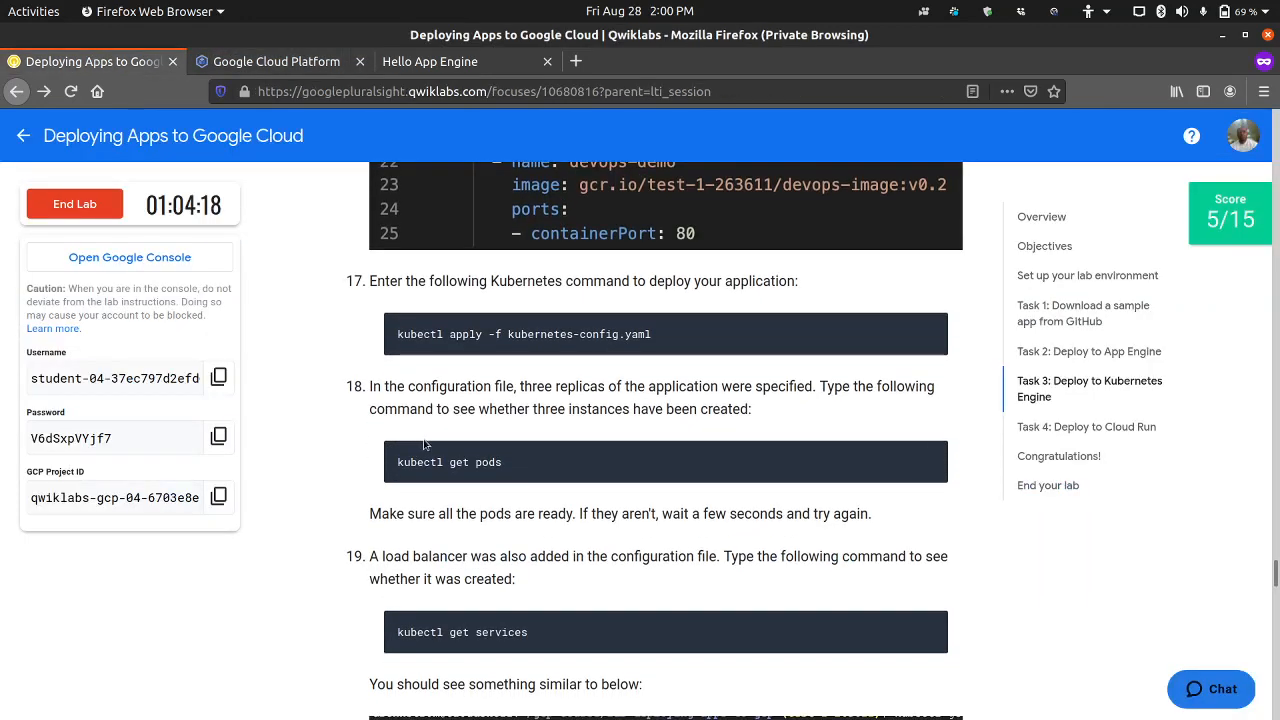
{"action": "left_click", "coordinate": [932, 457]}
{"action": "left_click", "coordinate": [276, 61]}
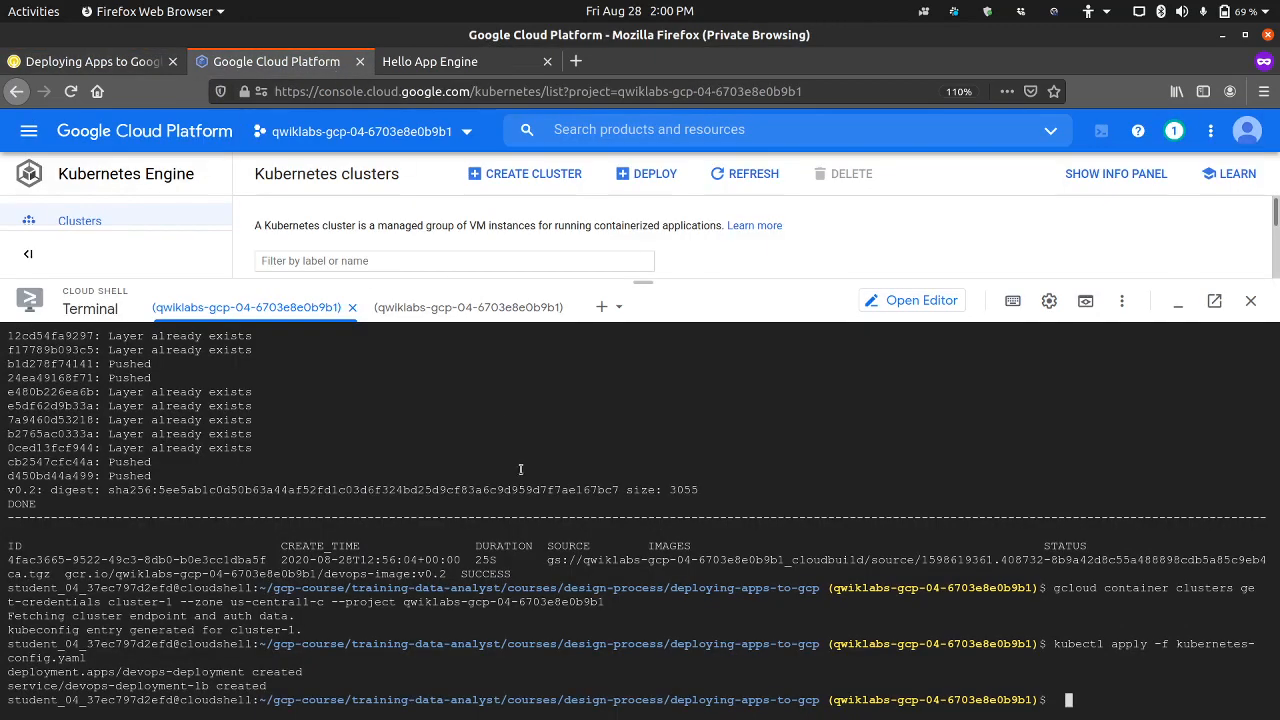
{"action": "type", "text": "clear"}
{"action": "key", "text": "Return"}
{"action": "key", "text": "ctrl+v"}
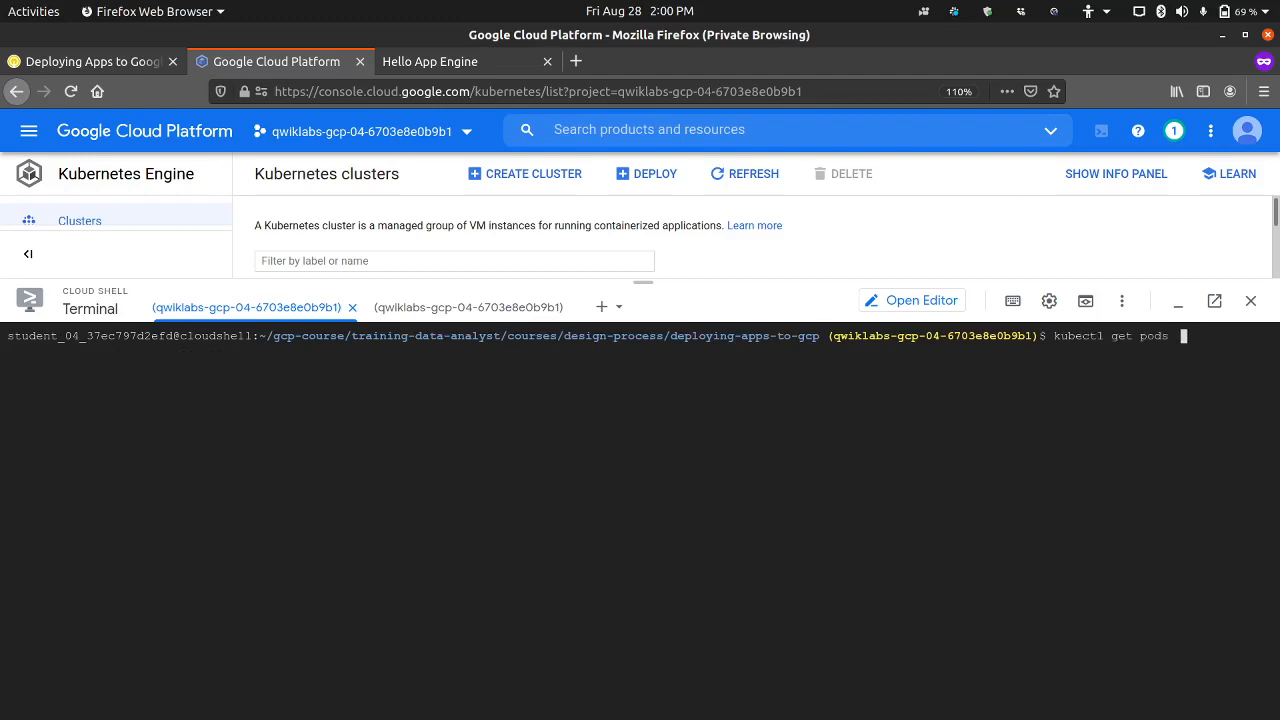
{"action": "key", "text": "Return"}
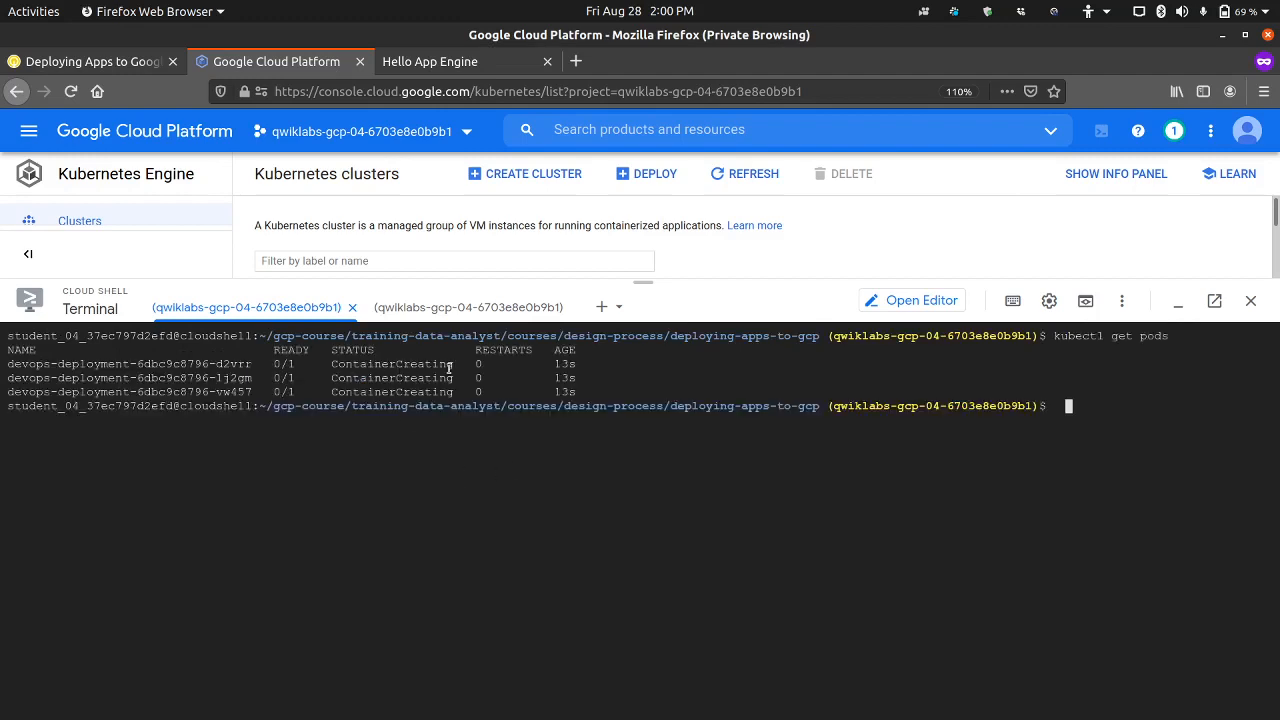
Step: Check the lab's guidance on pod readiness in step 18 and rerun kubectl get pods in Cloud Shell
{"action": "left_click", "coordinate": [140, 61]}
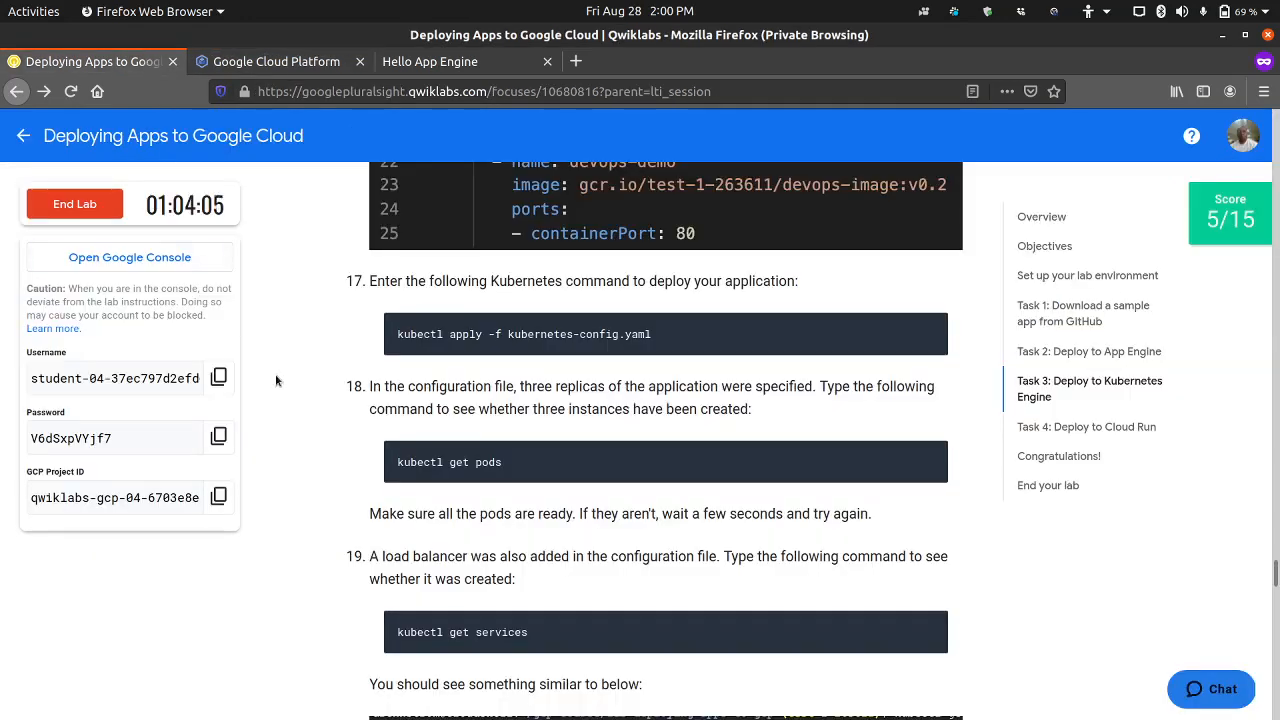
{"action": "scroll", "coordinate": [277, 380], "scroll_direction": "down", "scroll_amount": 3}
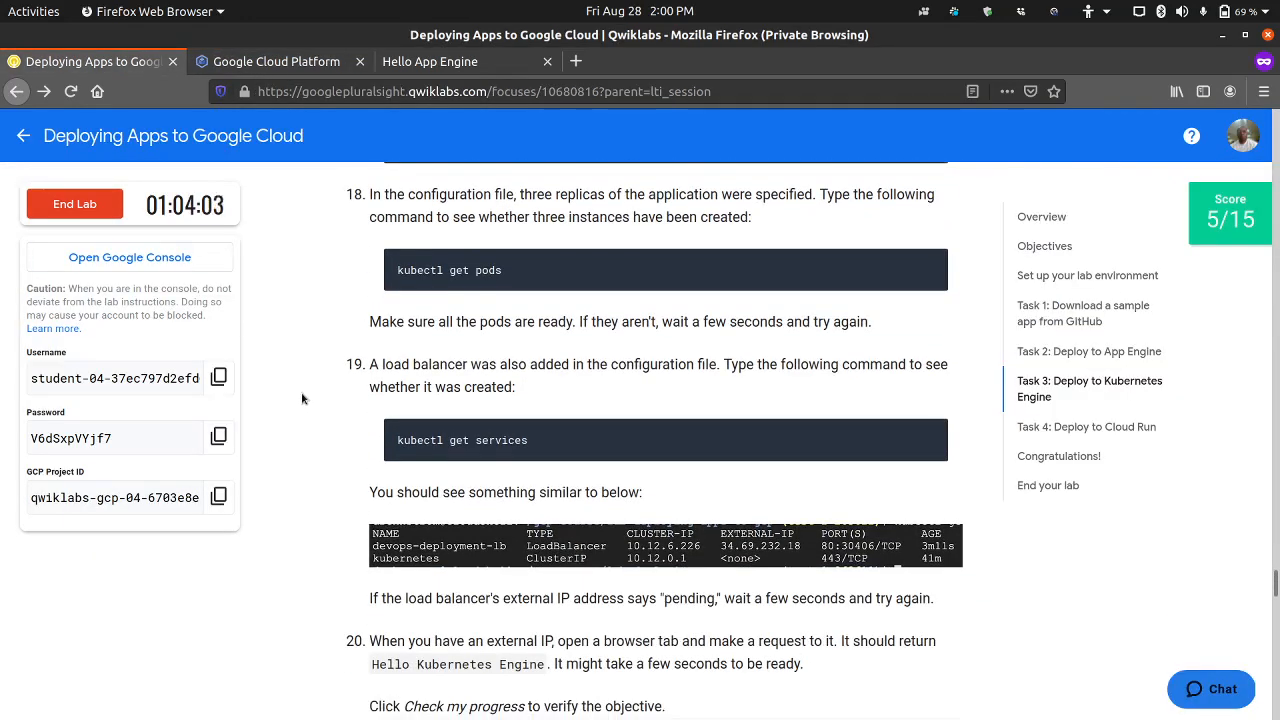
{"action": "left_click", "coordinate": [310, 61]}
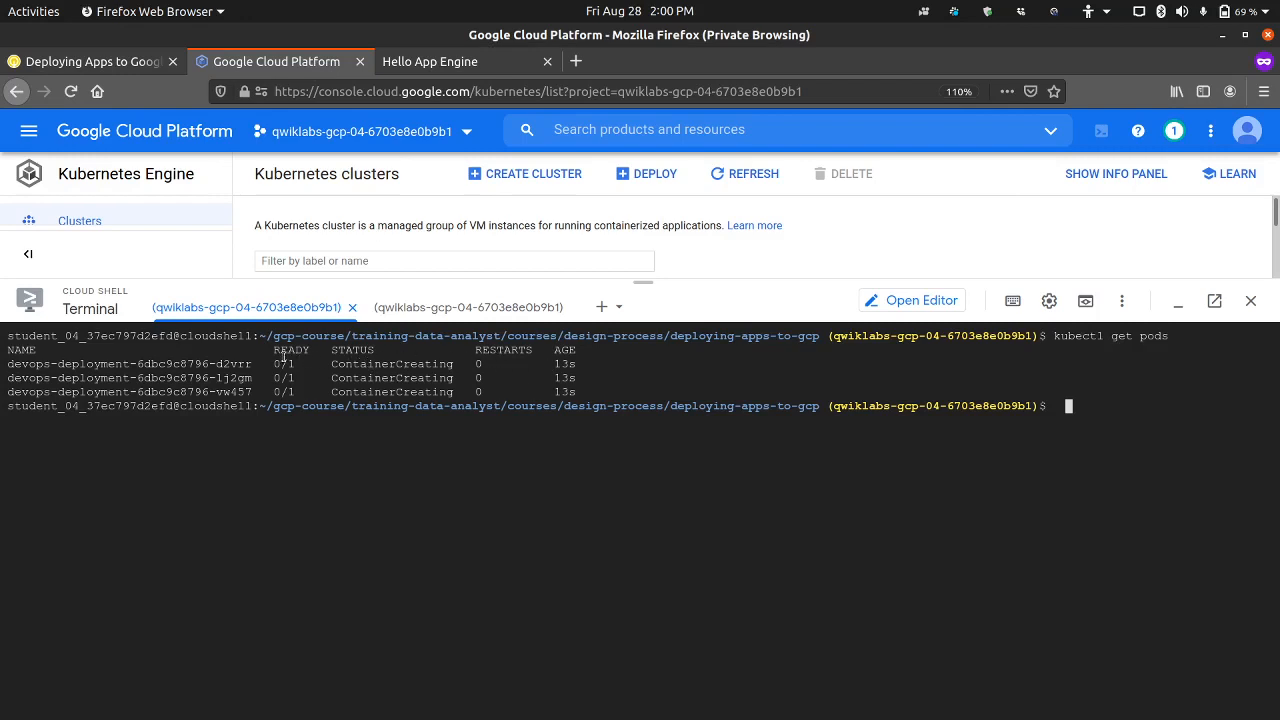
{"action": "key", "text": "Up"}
{"action": "key", "text": "Return"}
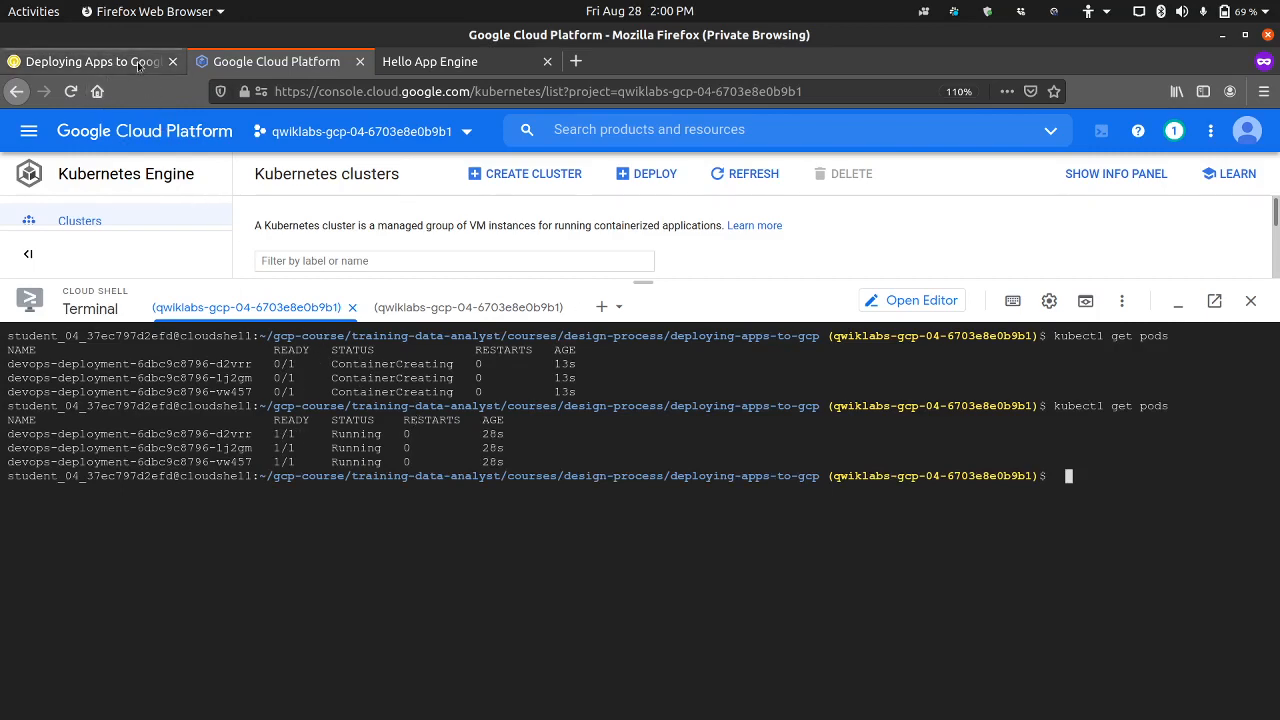
Step: Copy the kubectl get services command from lab step 19 and run it in the first Cloud Shell session
{"action": "left_click", "coordinate": [90, 61]}
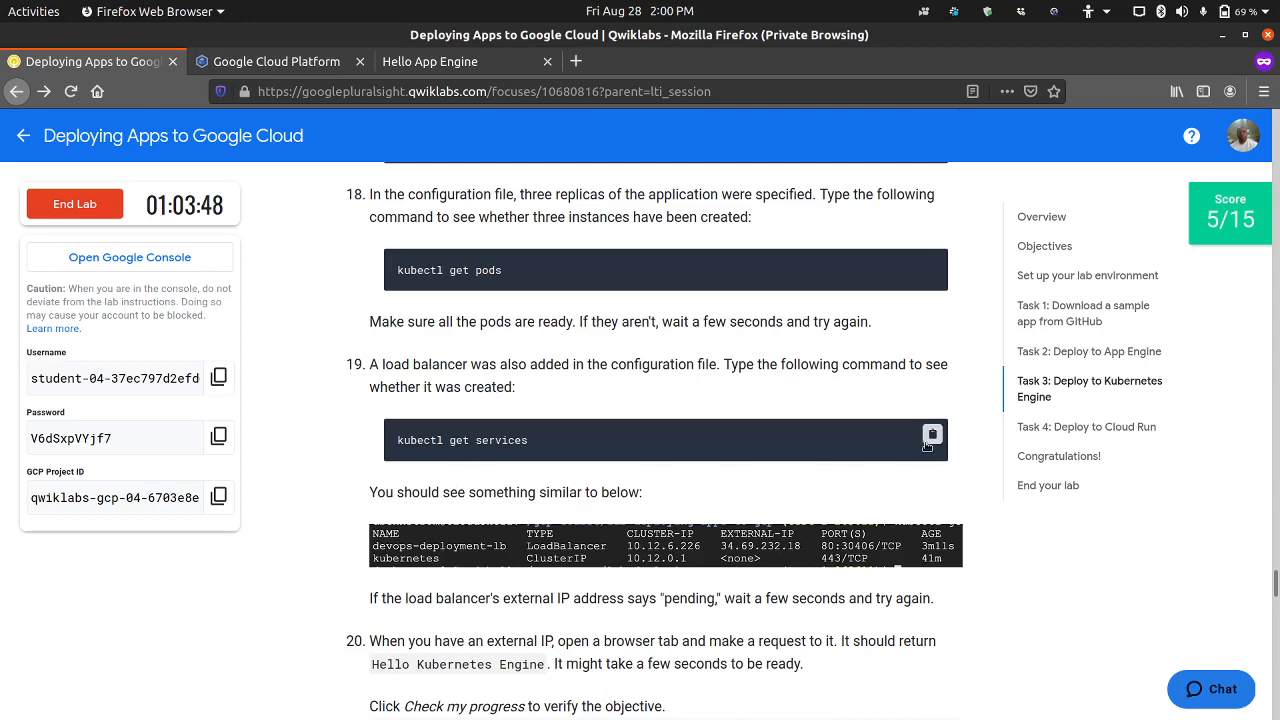
{"action": "left_click", "coordinate": [290, 61]}
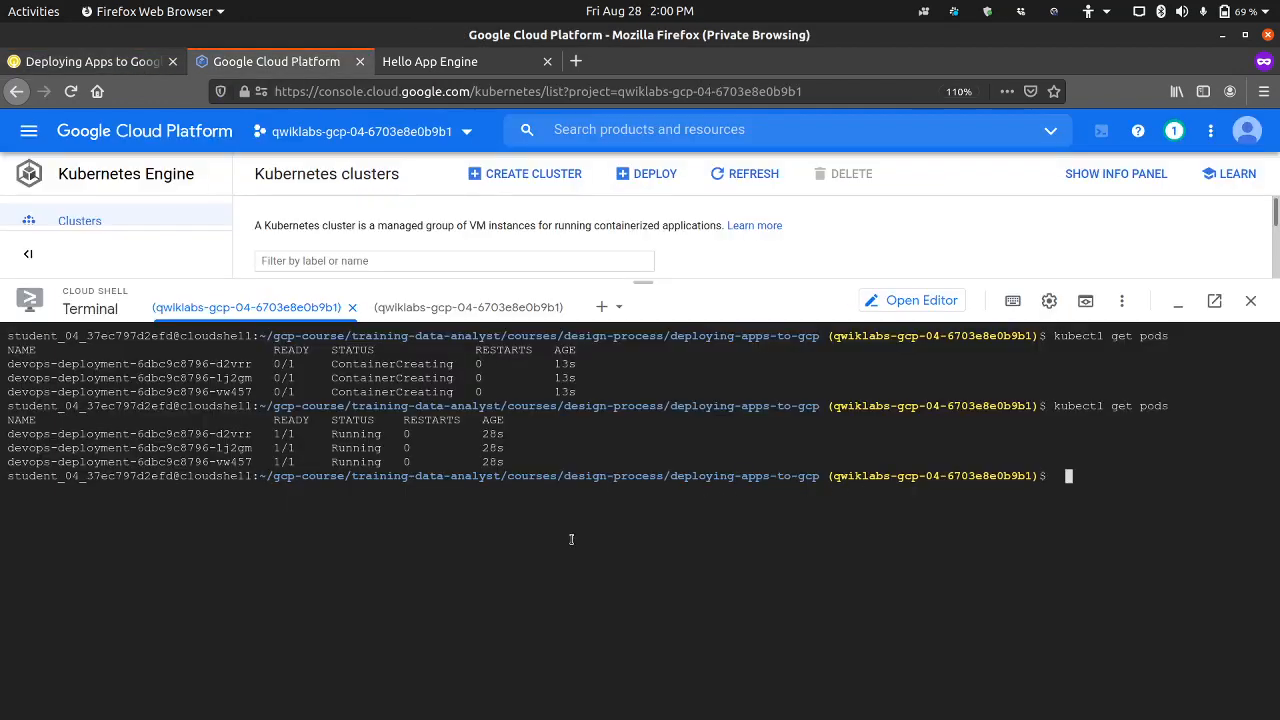
{"action": "key", "text": "ctrl+v"}
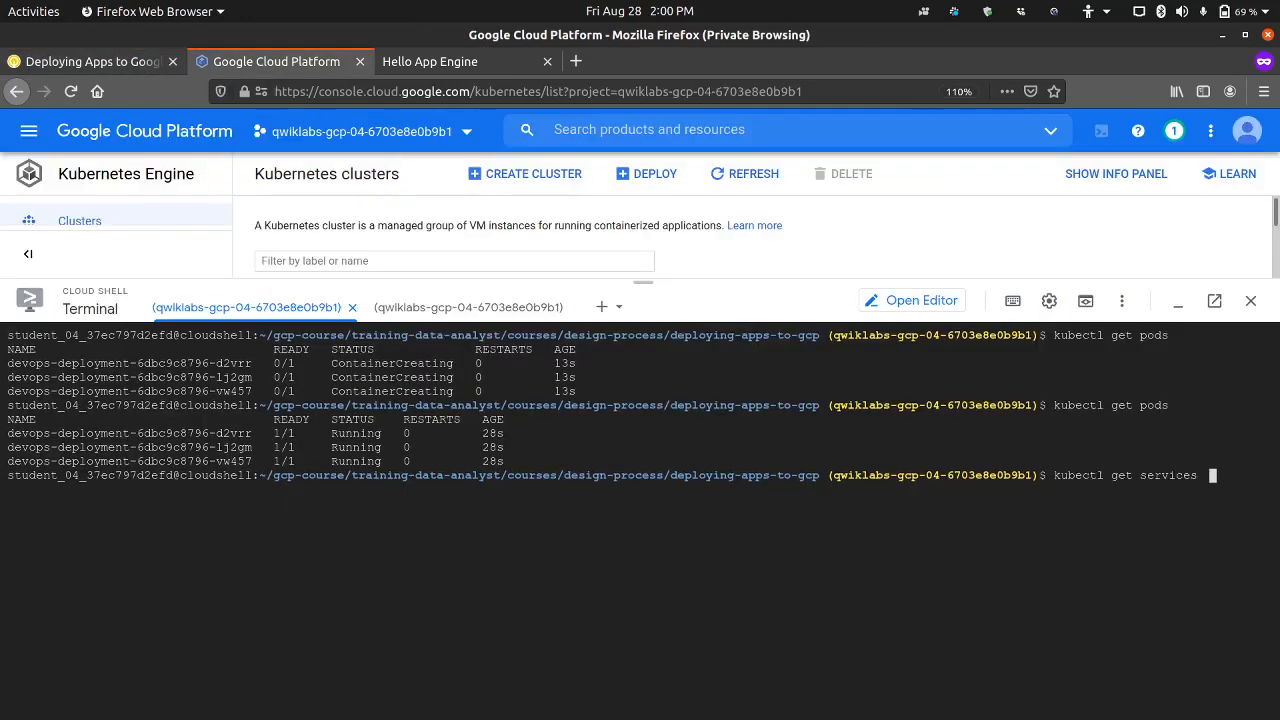
{"action": "key", "text": "Return"}
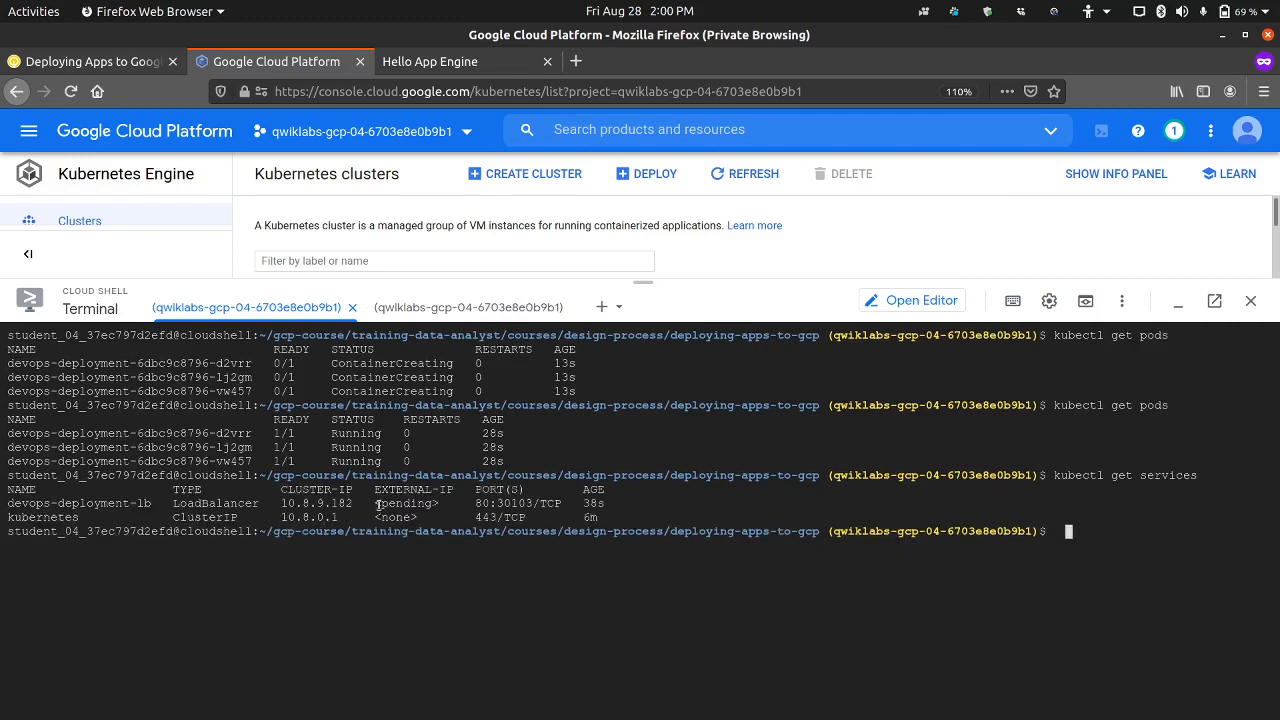
Step: Review the lab's note on the load balancer's external IP and rerun kubectl get services in Cloud Shell
{"action": "left_click_drag", "start_coordinate": [378, 505], "coordinate": [442, 504]}
{"action": "left_click", "coordinate": [133, 62]}
{"action": "scroll", "coordinate": [310, 410], "scroll_direction": "down", "scroll_amount": 3}
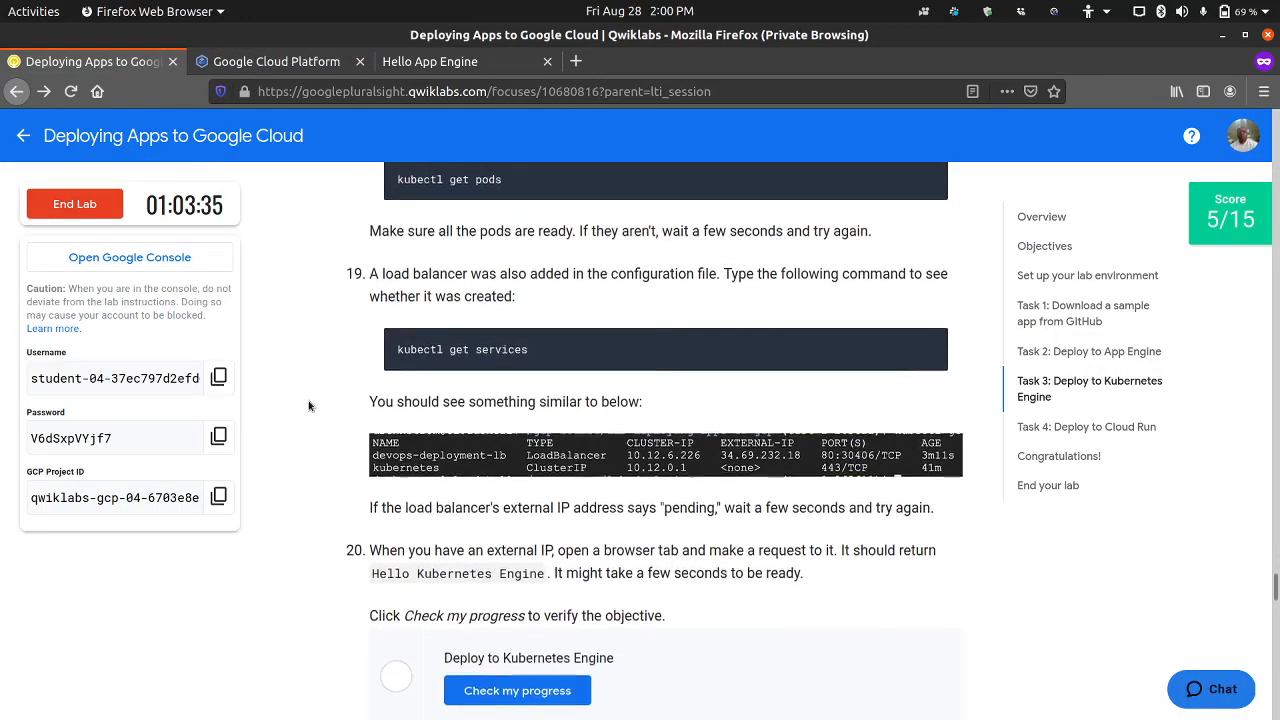
{"action": "scroll", "coordinate": [310, 405], "scroll_direction": "down", "scroll_amount": 2}
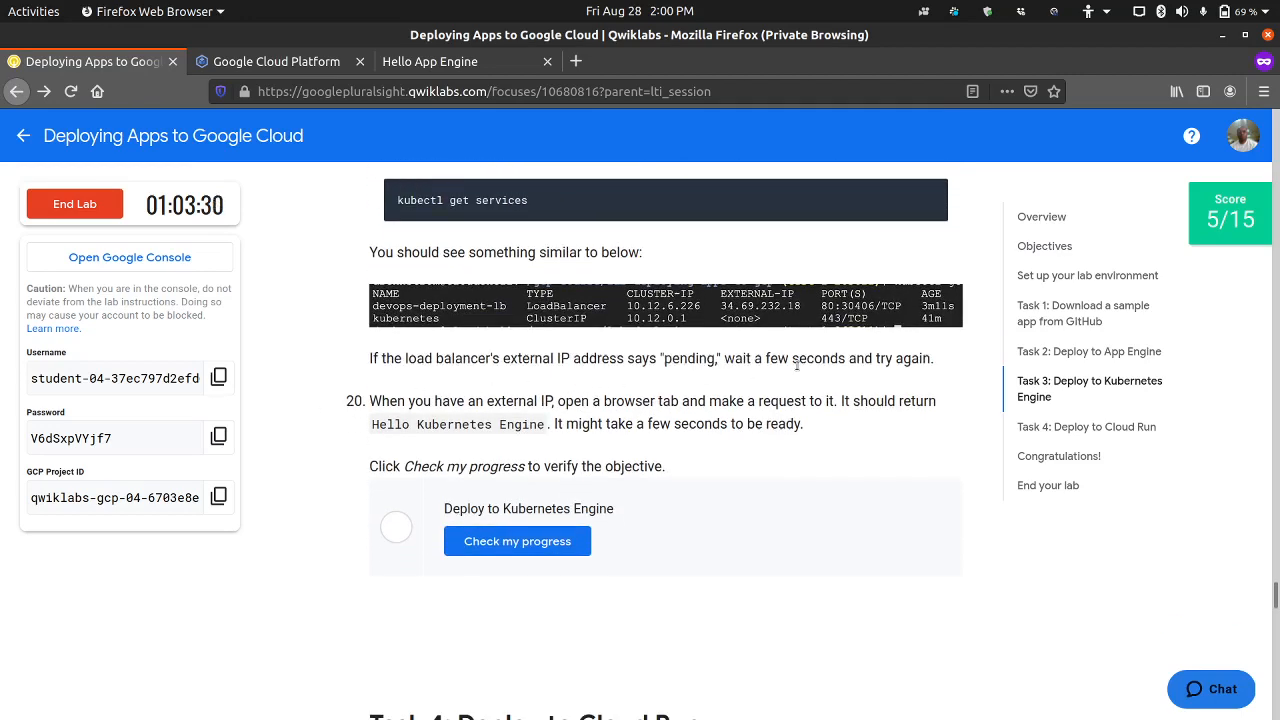
{"action": "left_click", "coordinate": [315, 66]}
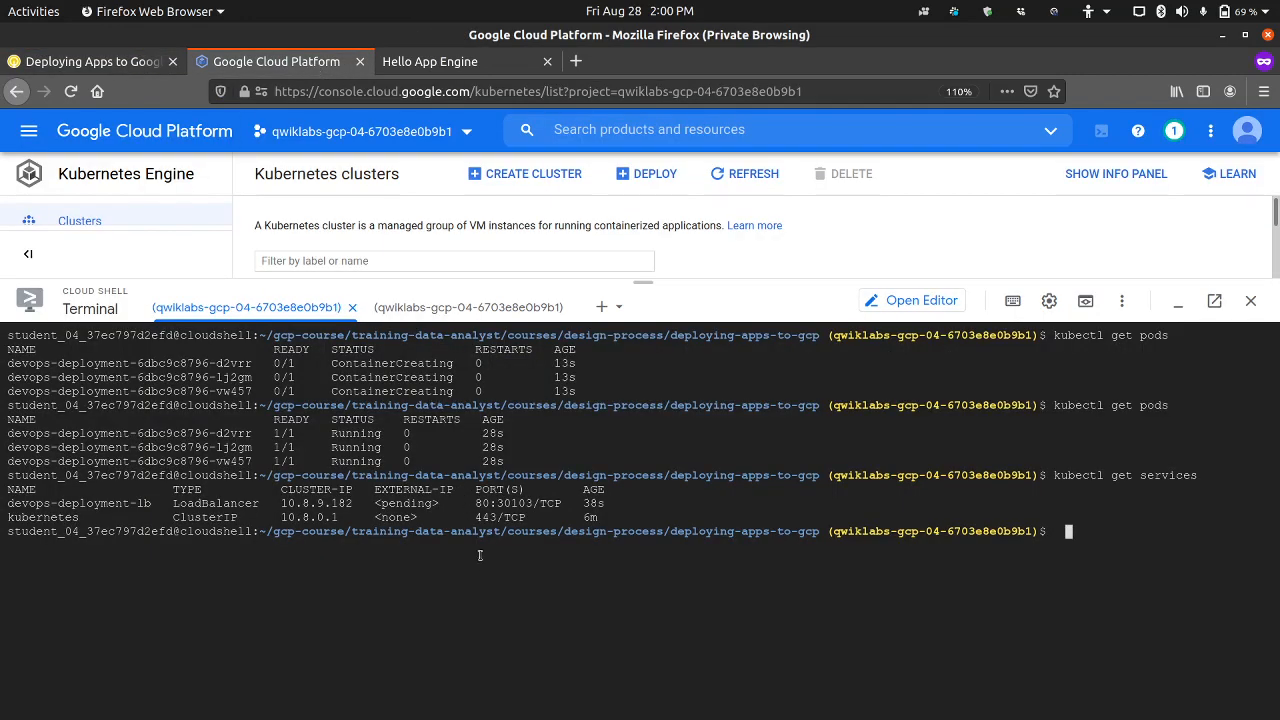
{"action": "key", "text": "Up"}
{"action": "key", "text": "Return"}
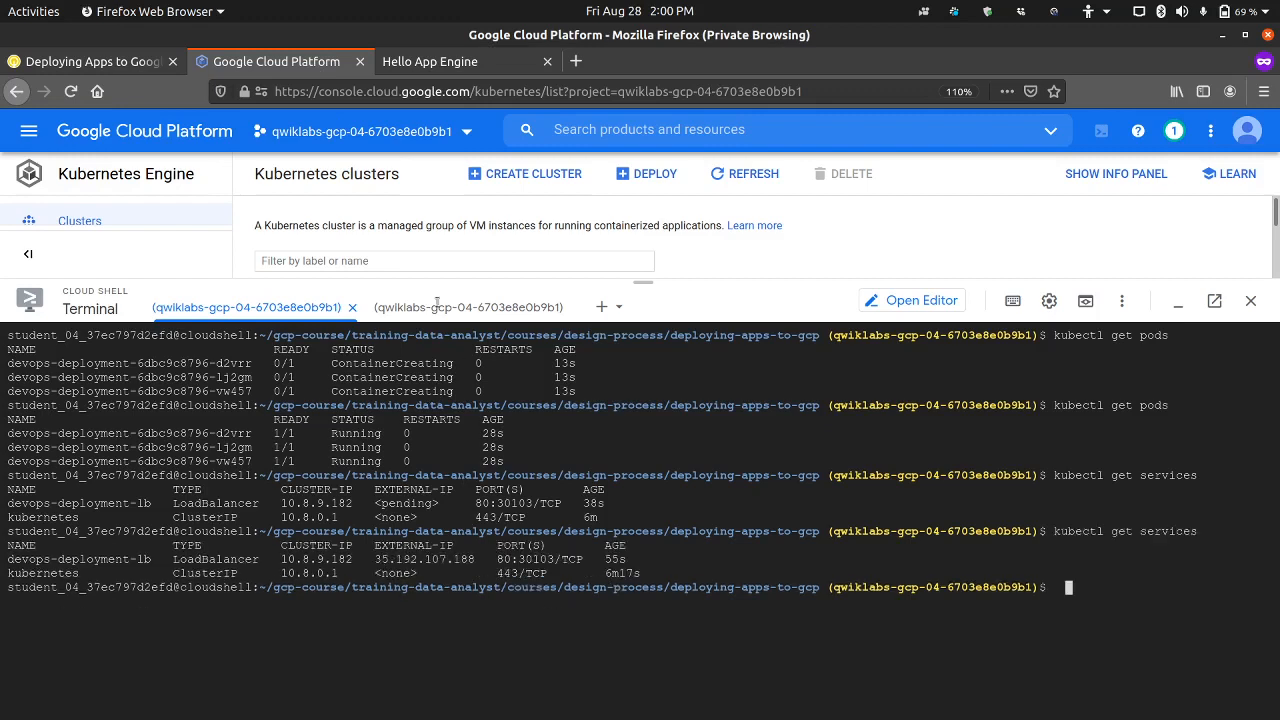
Step: Copy the external IP 35.192.107.188 of devops-deployment-lb and load it in the Hello App Engine browser tab
{"action": "left_click_drag", "start_coordinate": [375, 559], "coordinate": [477, 559]}
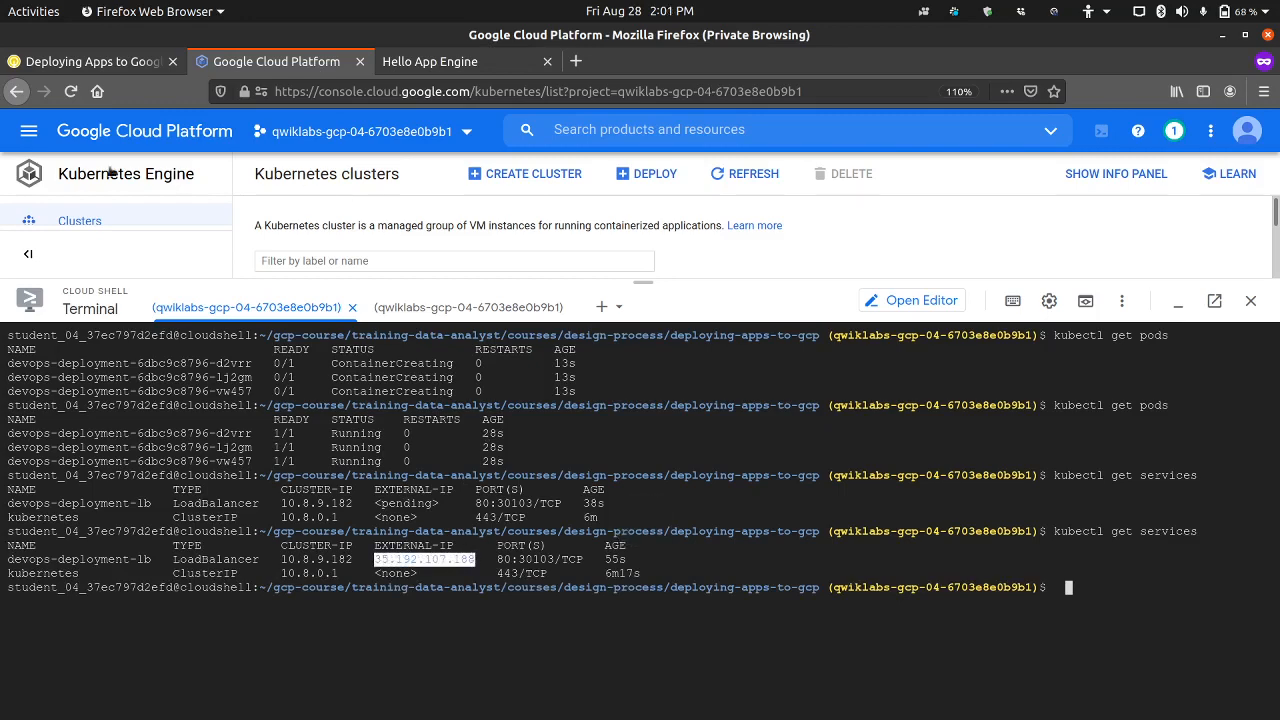
{"action": "left_click", "coordinate": [112, 62]}
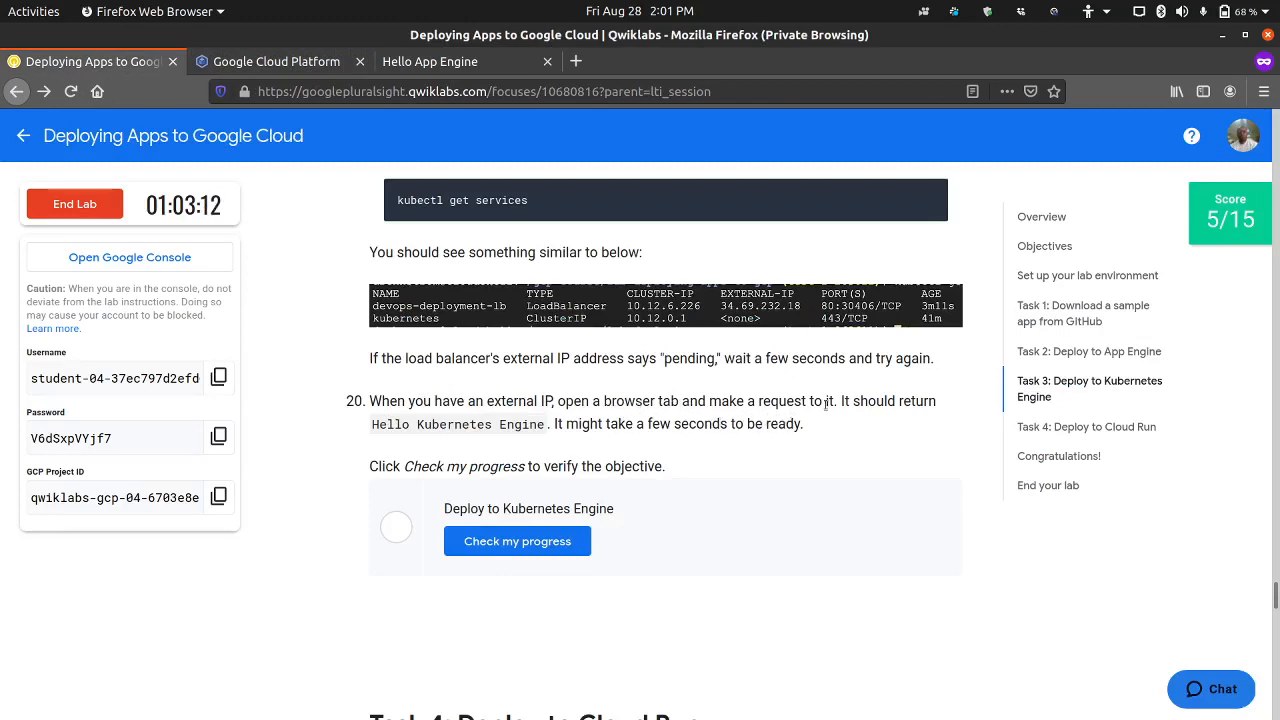
{"action": "left_click", "coordinate": [465, 61]}
{"action": "left_click", "coordinate": [434, 89]}
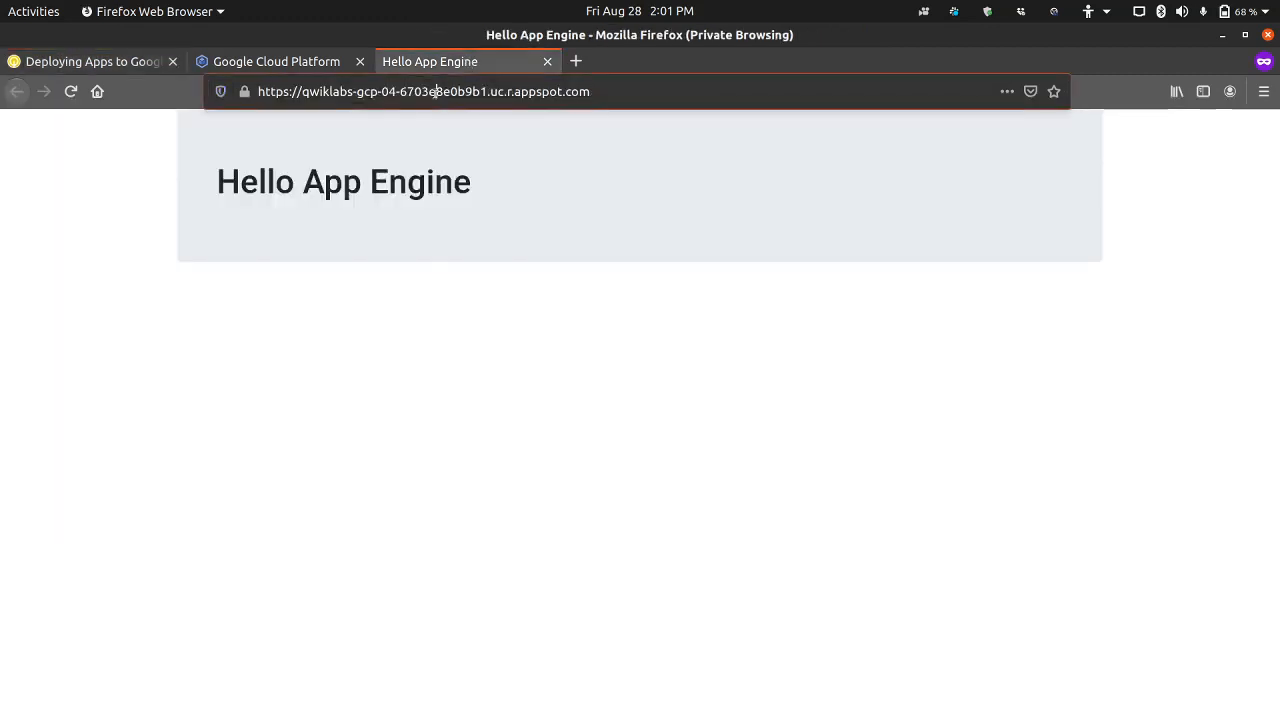
{"action": "type", "text": "35.192.107.188"}
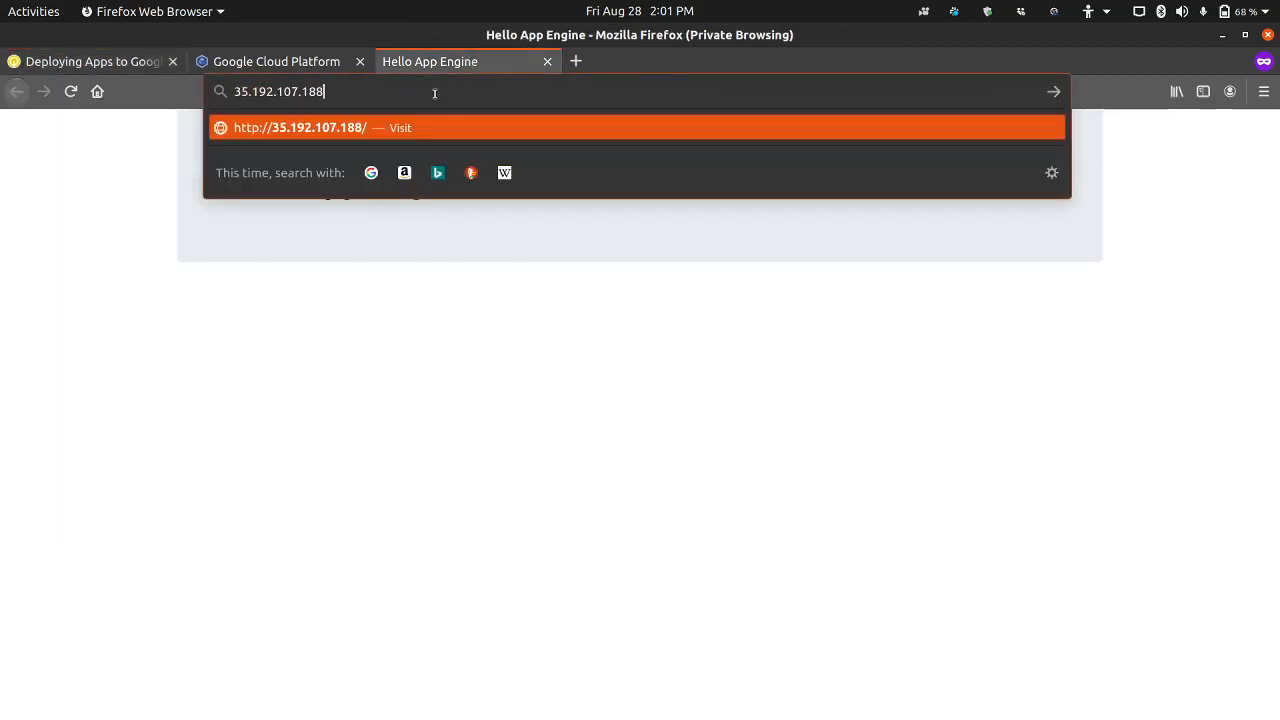
{"action": "key", "text": "Return"}
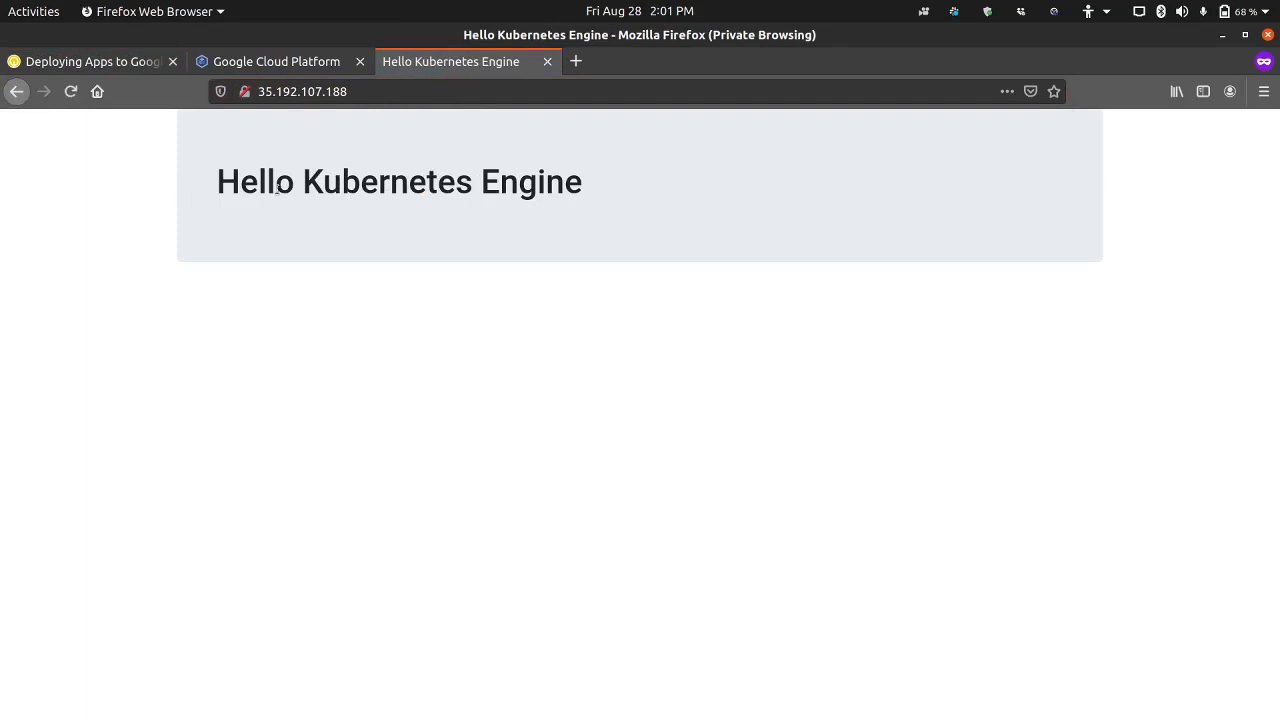
Step: Return to the lab instructions and check the progress of the Deploy to Kubernetes Engine objective
{"action": "left_click", "coordinate": [142, 62]}
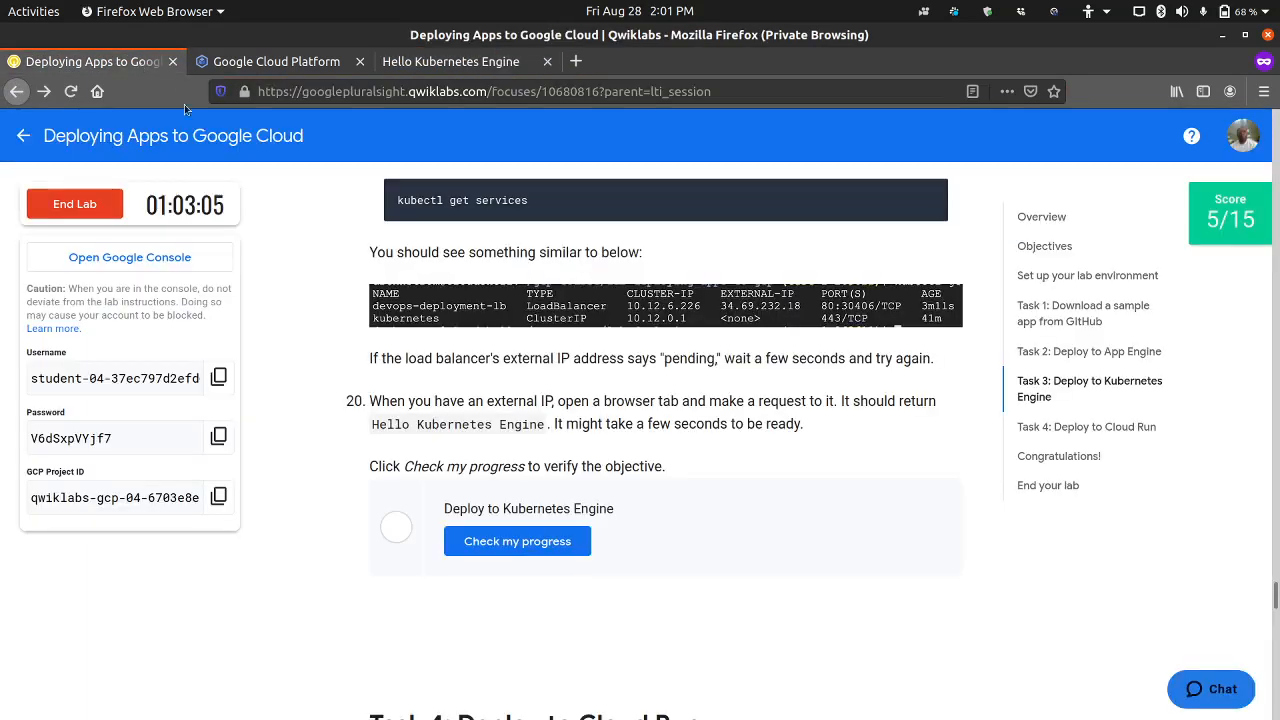
{"action": "left_click", "coordinate": [466, 553]}
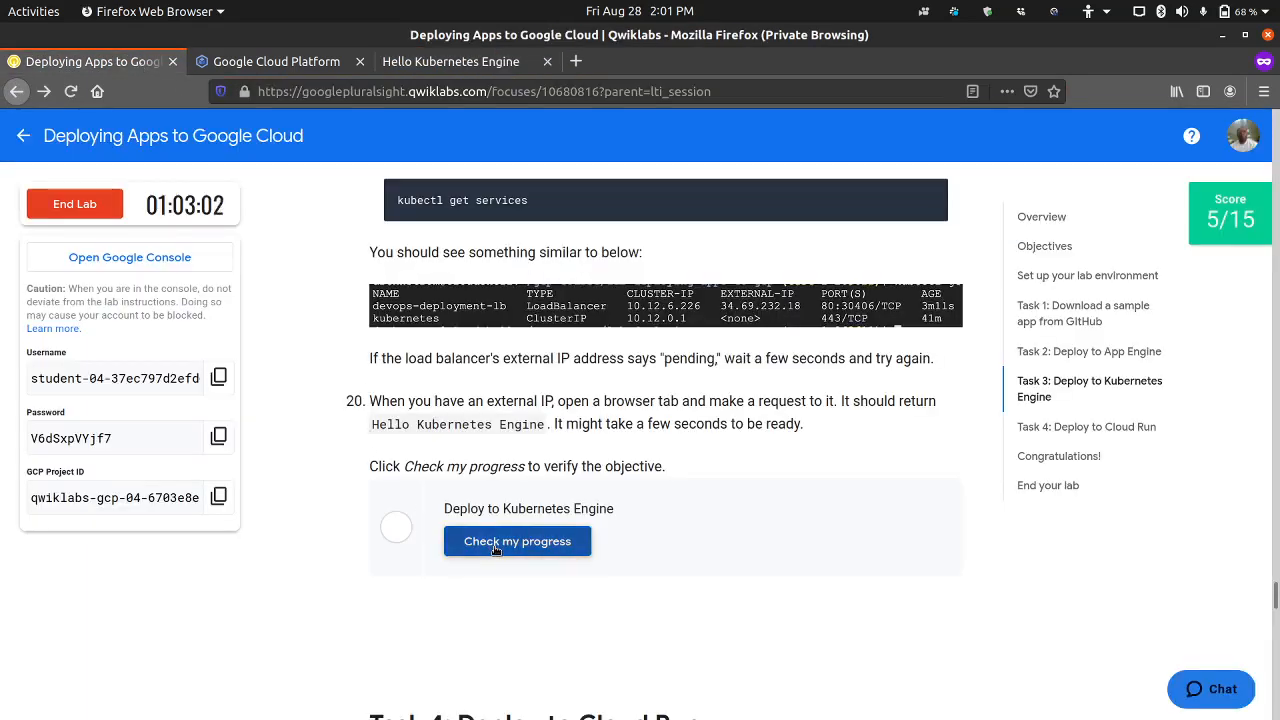
{"action": "scroll", "coordinate": [352, 548], "scroll_direction": "down", "scroll_amount": 3}
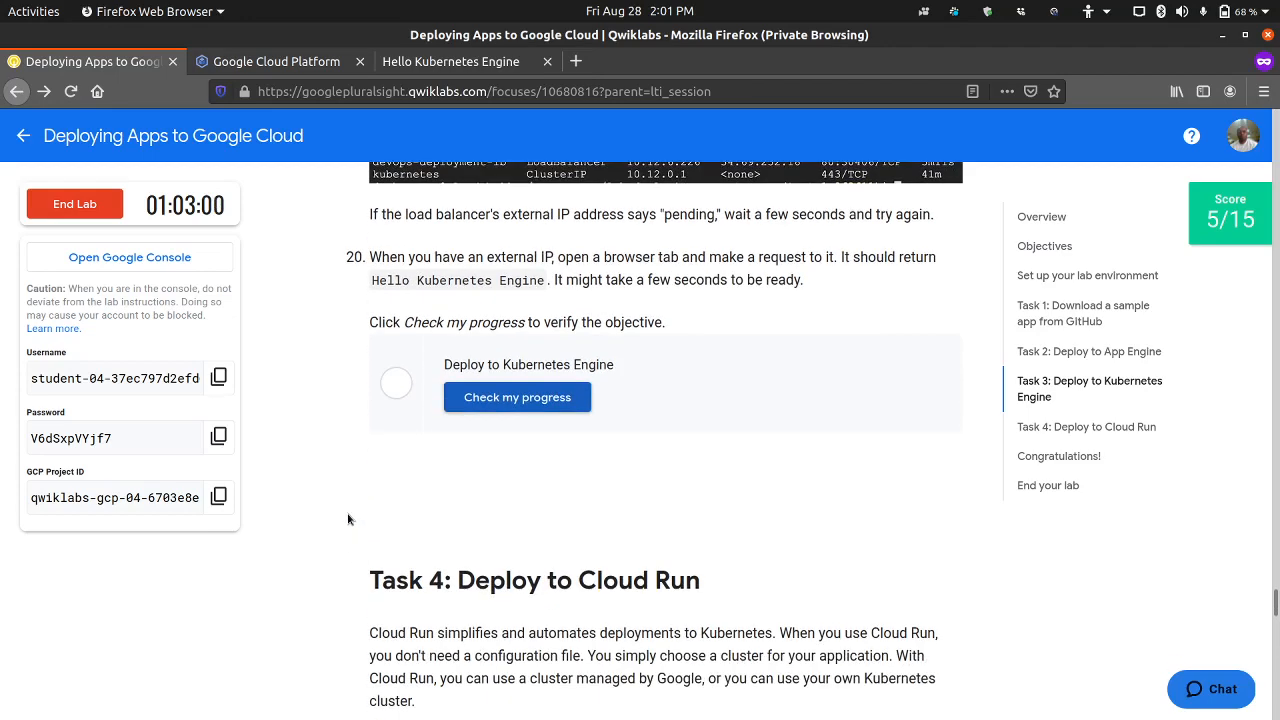
Step: Copy the title text "Hello Cloud Run" from Task 4 step 2 and show main.py in the Cloud Shell Editor
{"action": "scroll", "coordinate": [345, 515], "scroll_direction": "down", "scroll_amount": 7}
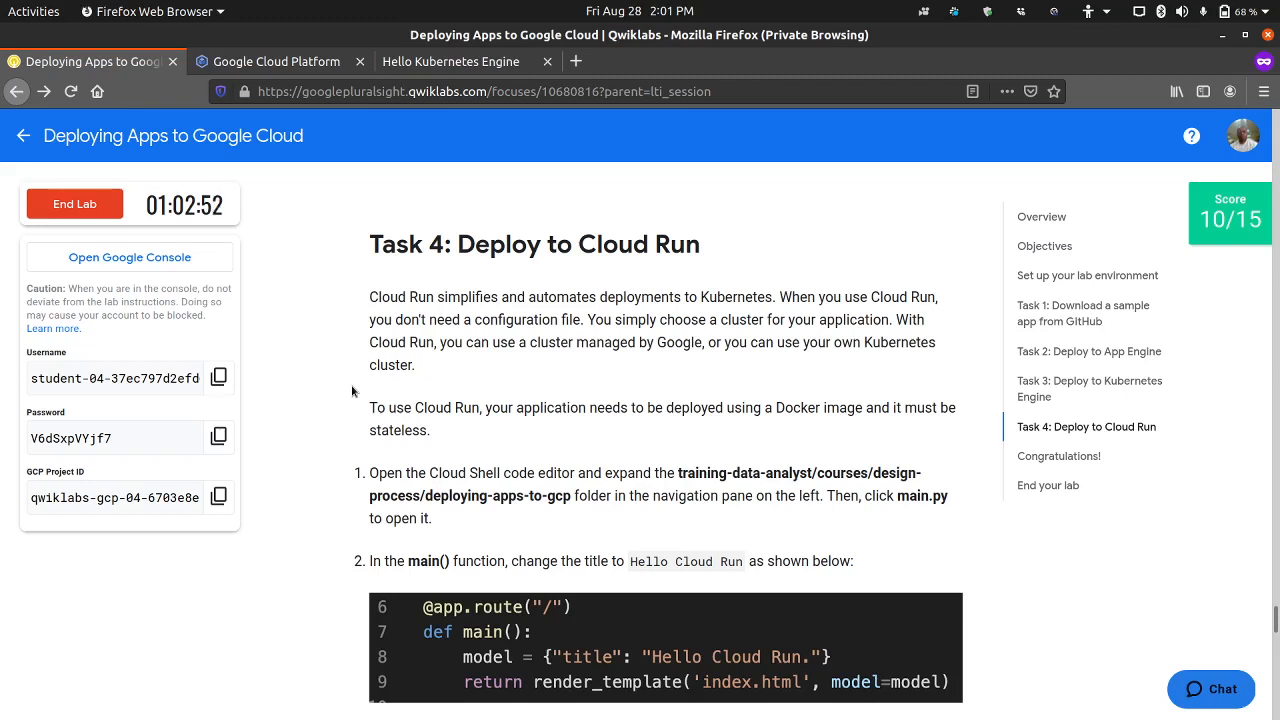
{"action": "scroll", "coordinate": [351, 385], "scroll_direction": "down", "scroll_amount": 2}
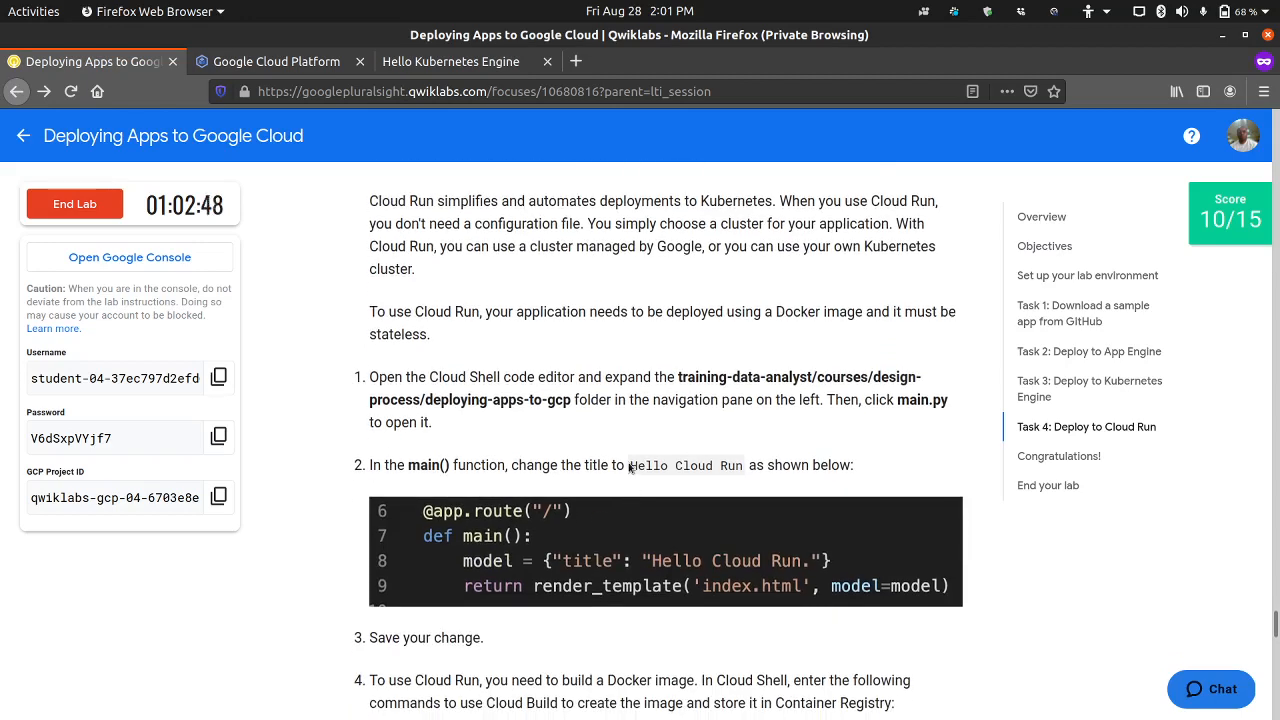
{"action": "left_click_drag", "start_coordinate": [629, 467], "coordinate": [744, 464]}
{"action": "key", "text": "ctrl+c"}
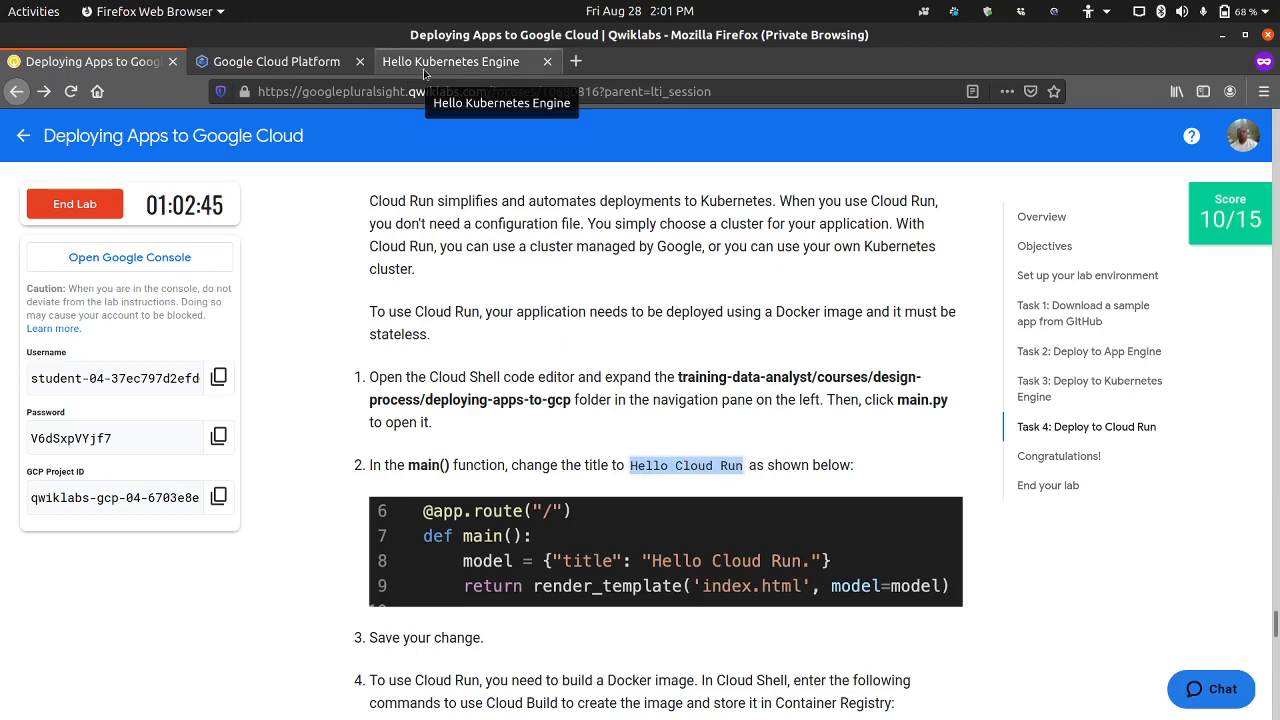
{"action": "left_click", "coordinate": [335, 72]}
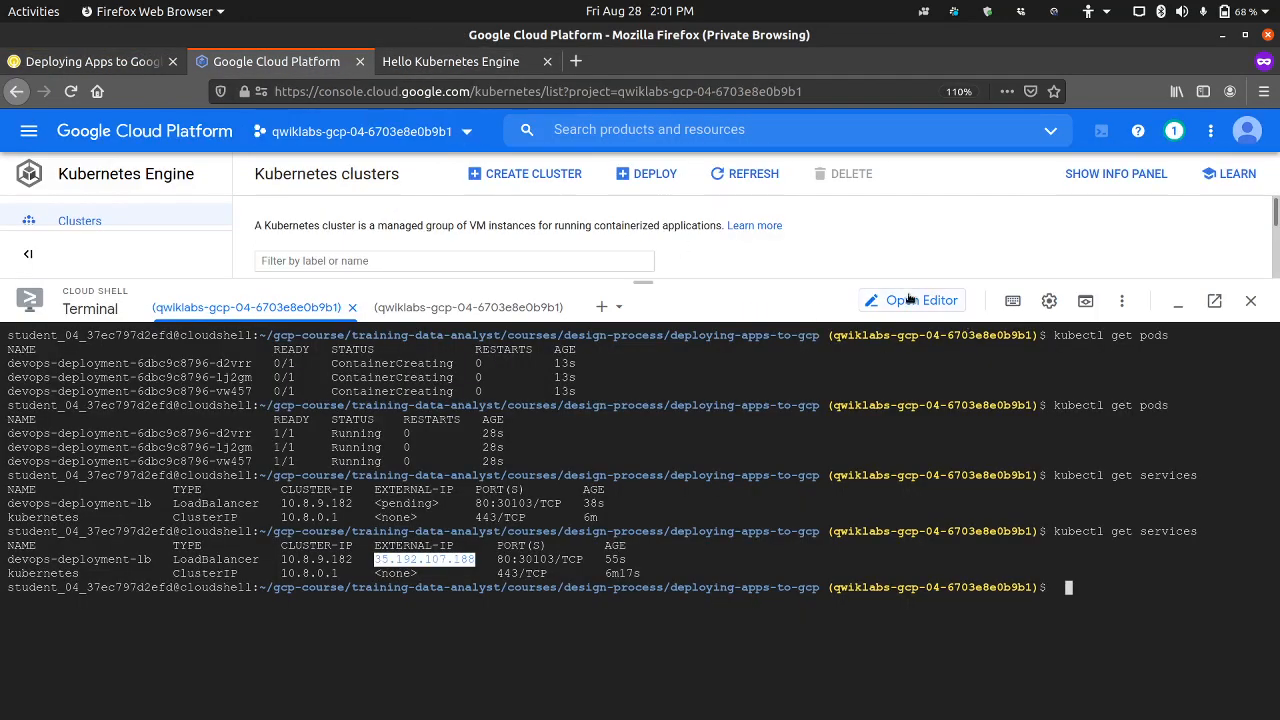
{"action": "left_click", "coordinate": [910, 300]}
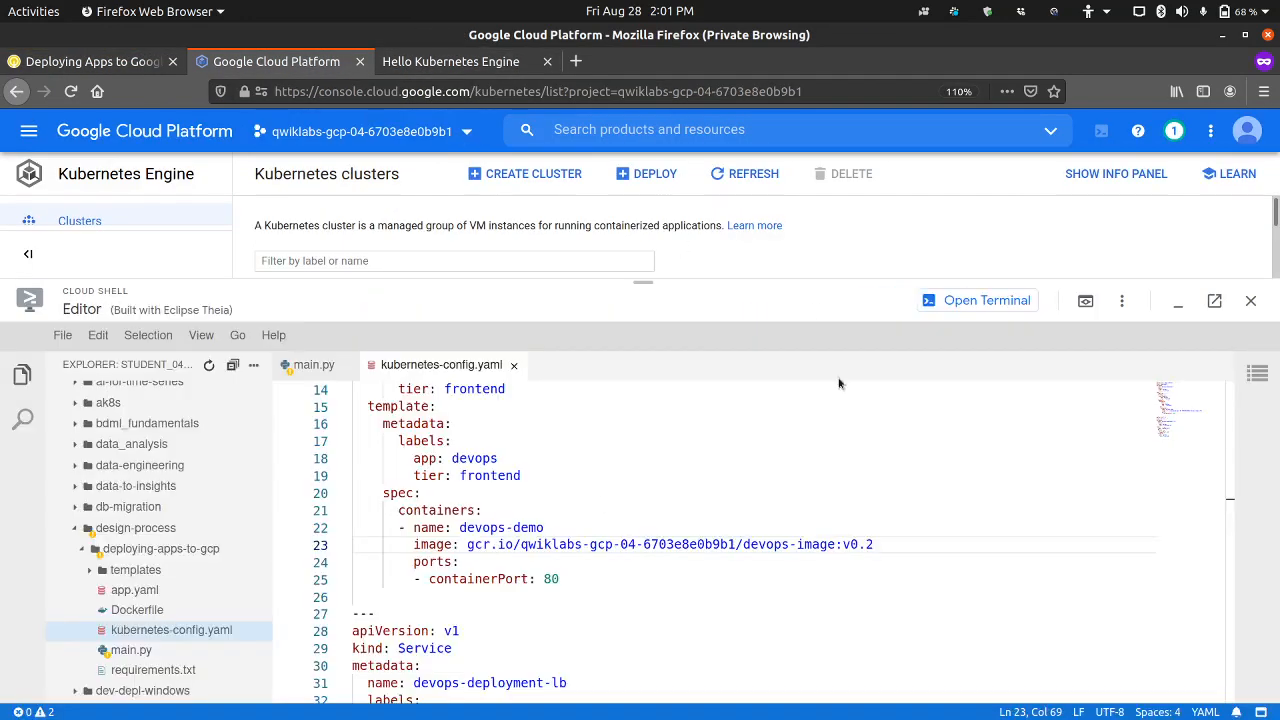
{"action": "left_click", "coordinate": [305, 366]}
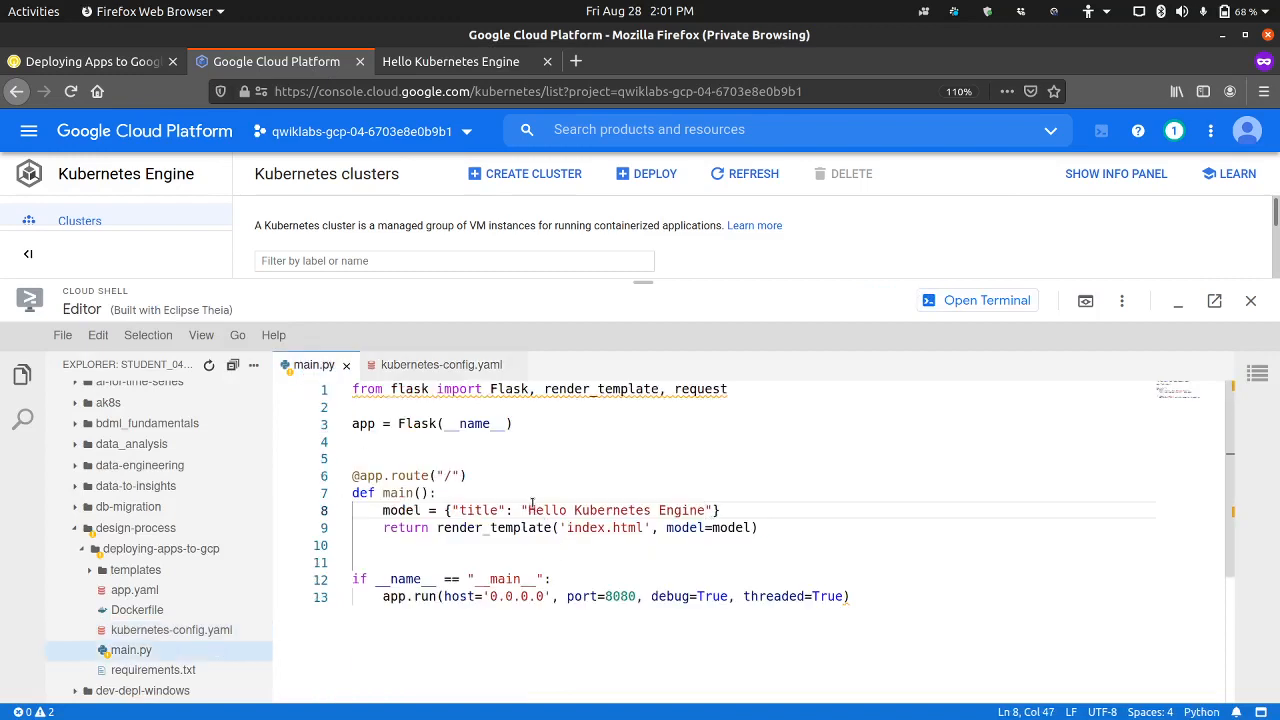
Step: Replace the title string in the main() function of main.py with "Hello Cloud Run" and save all files
{"action": "left_click_drag", "start_coordinate": [440, 493], "coordinate": [707, 510]}
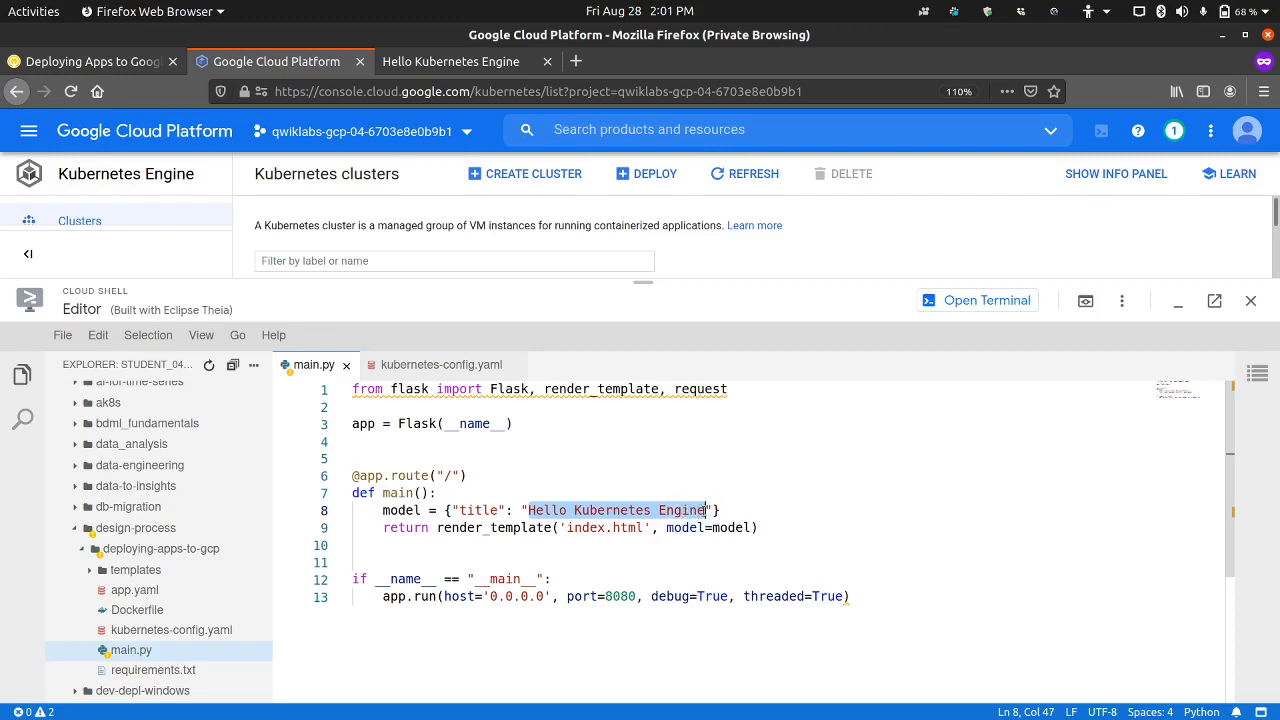
{"action": "key", "text": "ctrl+v"}
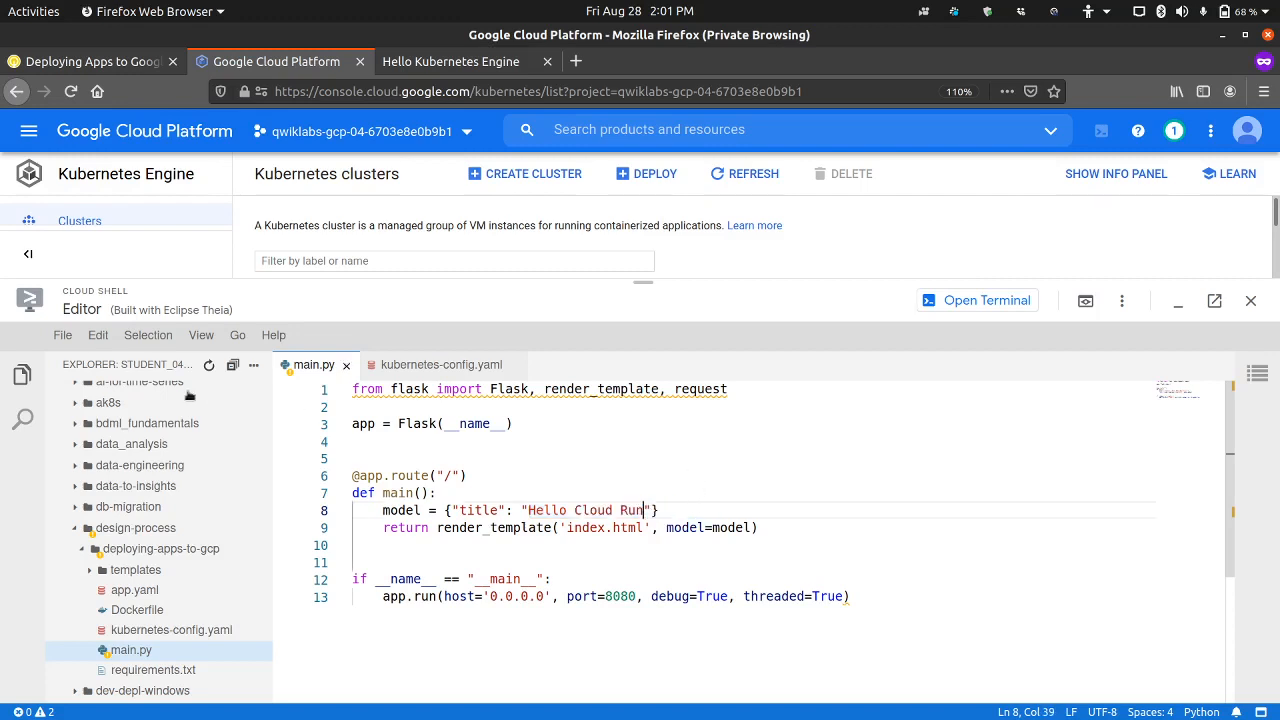
{"action": "left_click", "coordinate": [62, 335]}
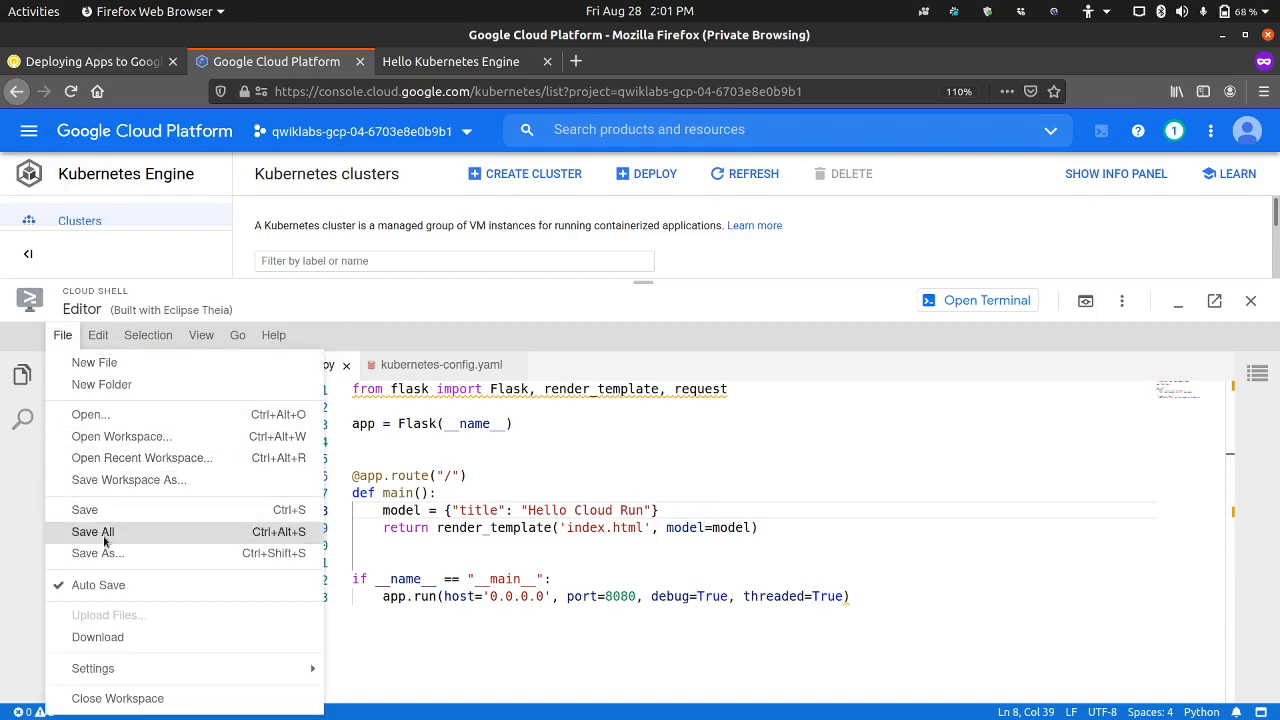
{"action": "left_click", "coordinate": [140, 530]}
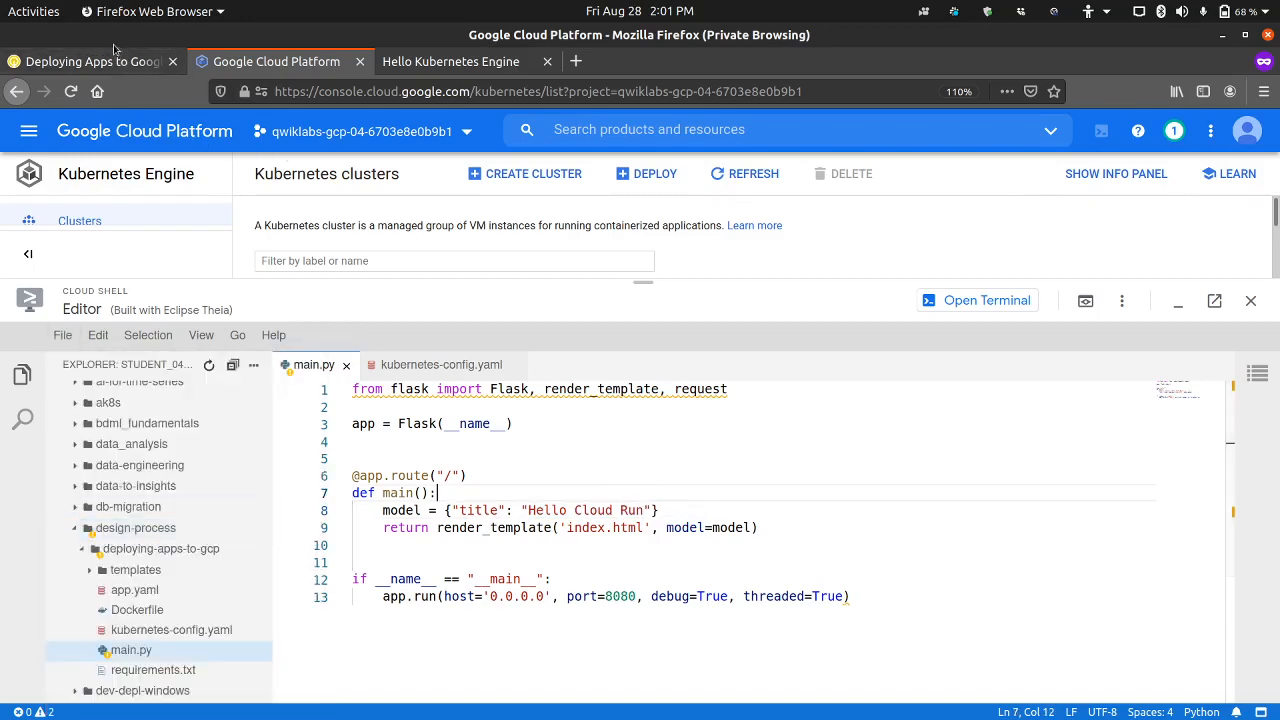
Step: Return to the lab instructions and read Task 4 steps 2 to 4 on saving main.py and building the Docker image
{"action": "left_click", "coordinate": [113, 63]}
{"action": "scroll", "coordinate": [392, 426], "scroll_direction": "down", "scroll_amount": 1}
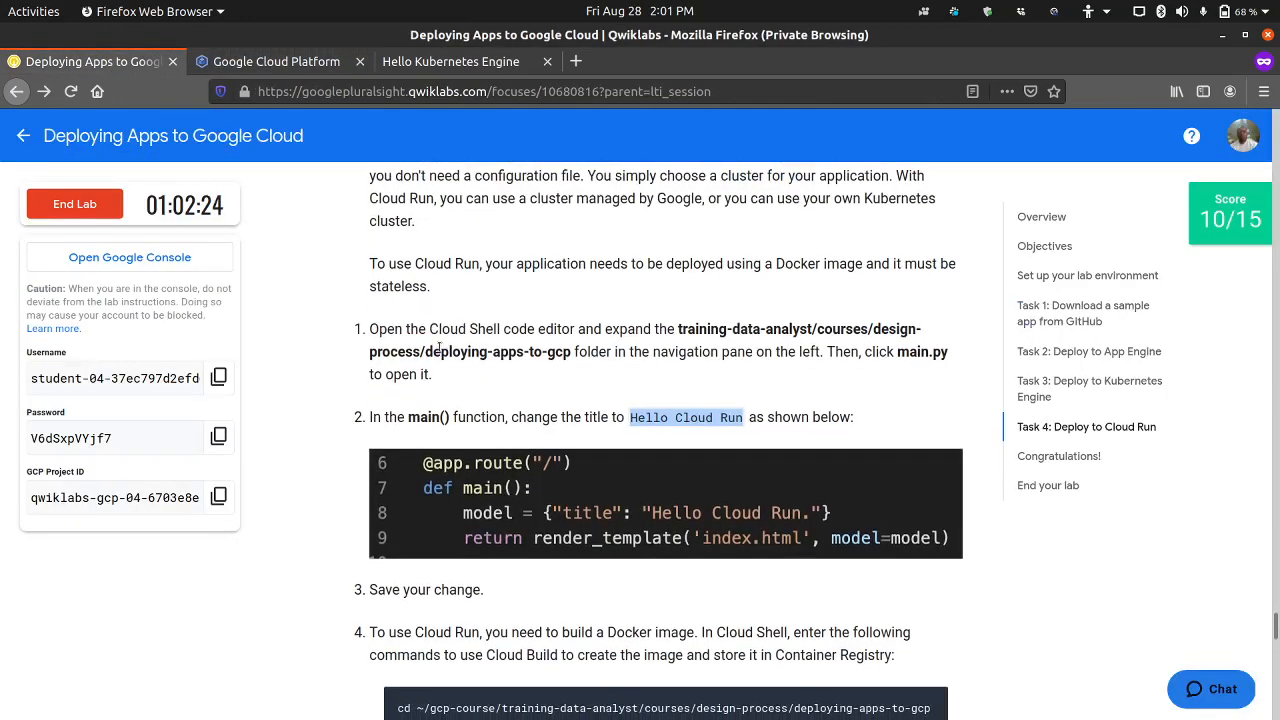
{"action": "left_click", "coordinate": [685, 417]}
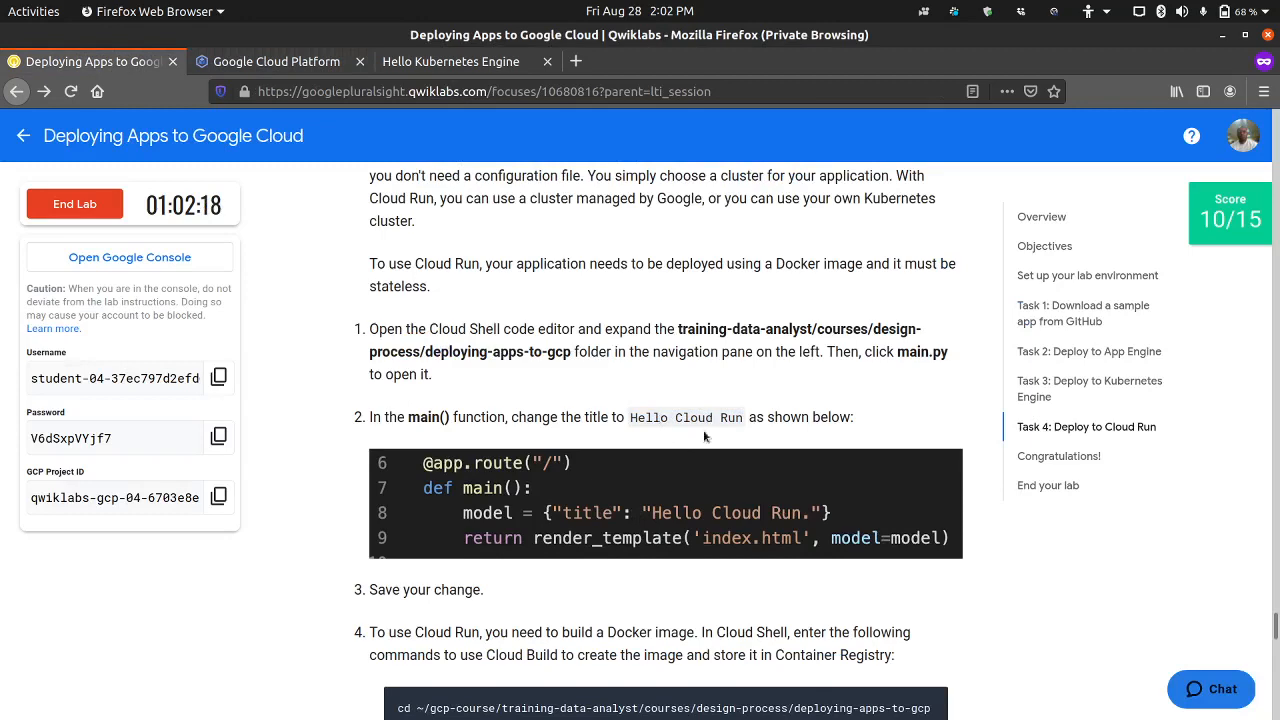
{"action": "scroll", "coordinate": [489, 503], "scroll_direction": "down", "scroll_amount": 2}
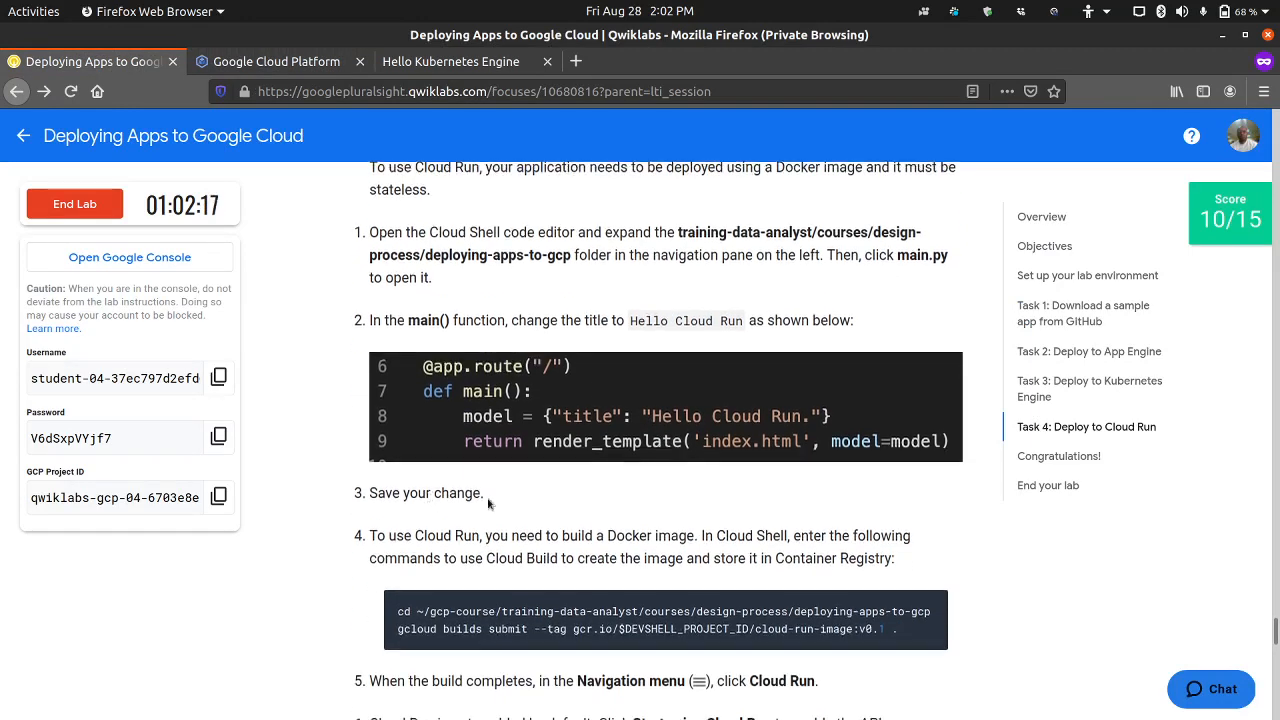
{"action": "scroll", "coordinate": [489, 503], "scroll_direction": "down", "scroll_amount": 4}
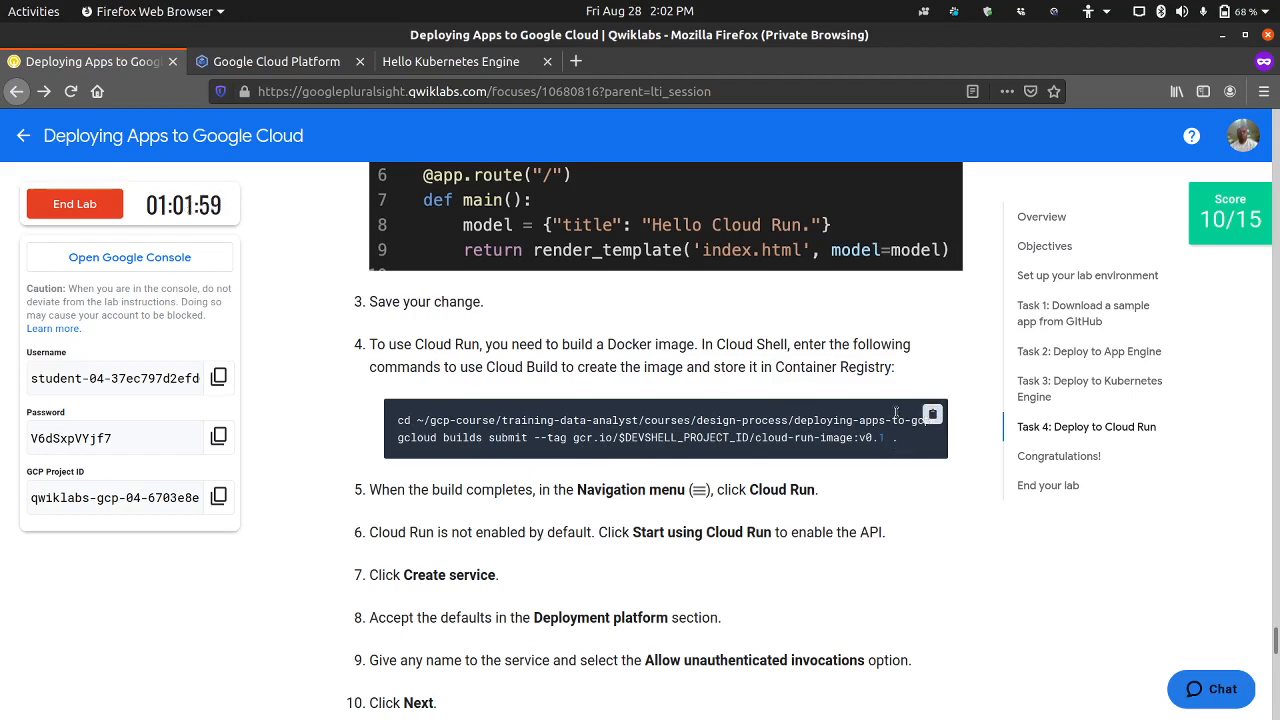
Step: Look back through Task 3 steps 14 to 19 and enlarge the sample build output in step 15 to examine the image name
{"action": "scroll", "coordinate": [896, 413], "scroll_direction": "up", "scroll_amount": 10}
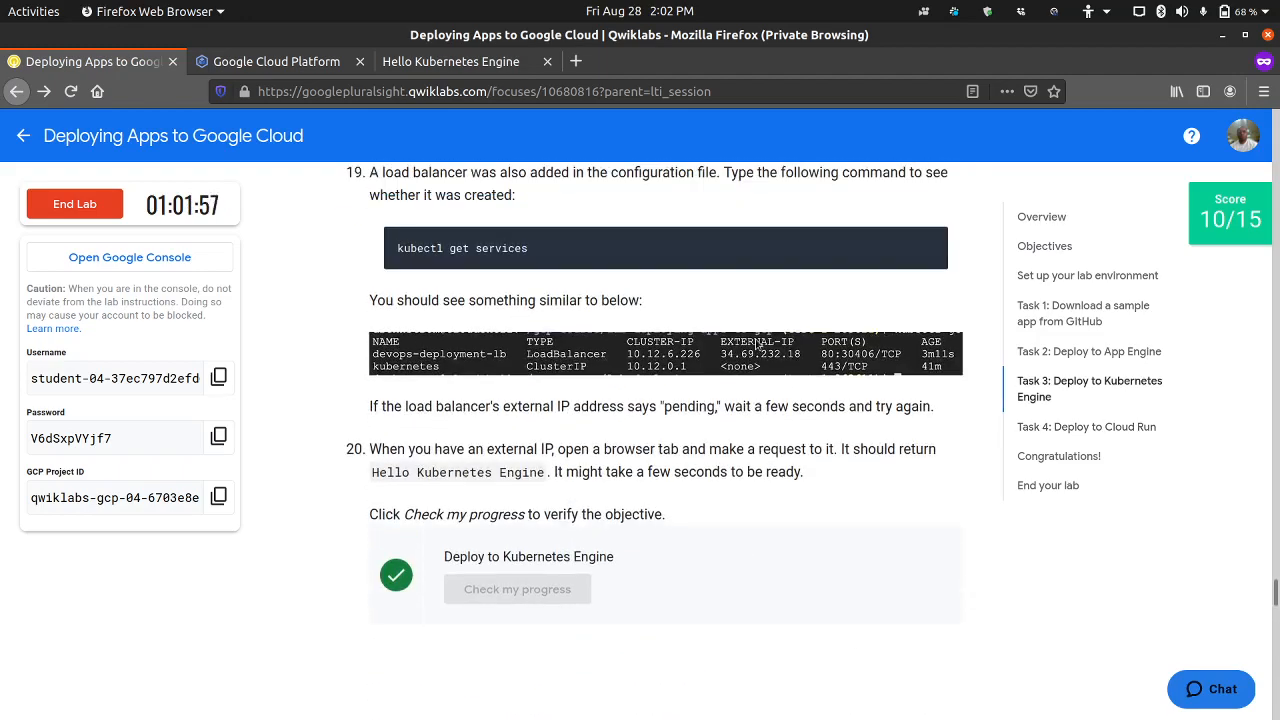
{"action": "scroll", "coordinate": [757, 345], "scroll_direction": "up", "scroll_amount": 6}
{"action": "scroll", "coordinate": [755, 349], "scroll_direction": "up", "scroll_amount": 4}
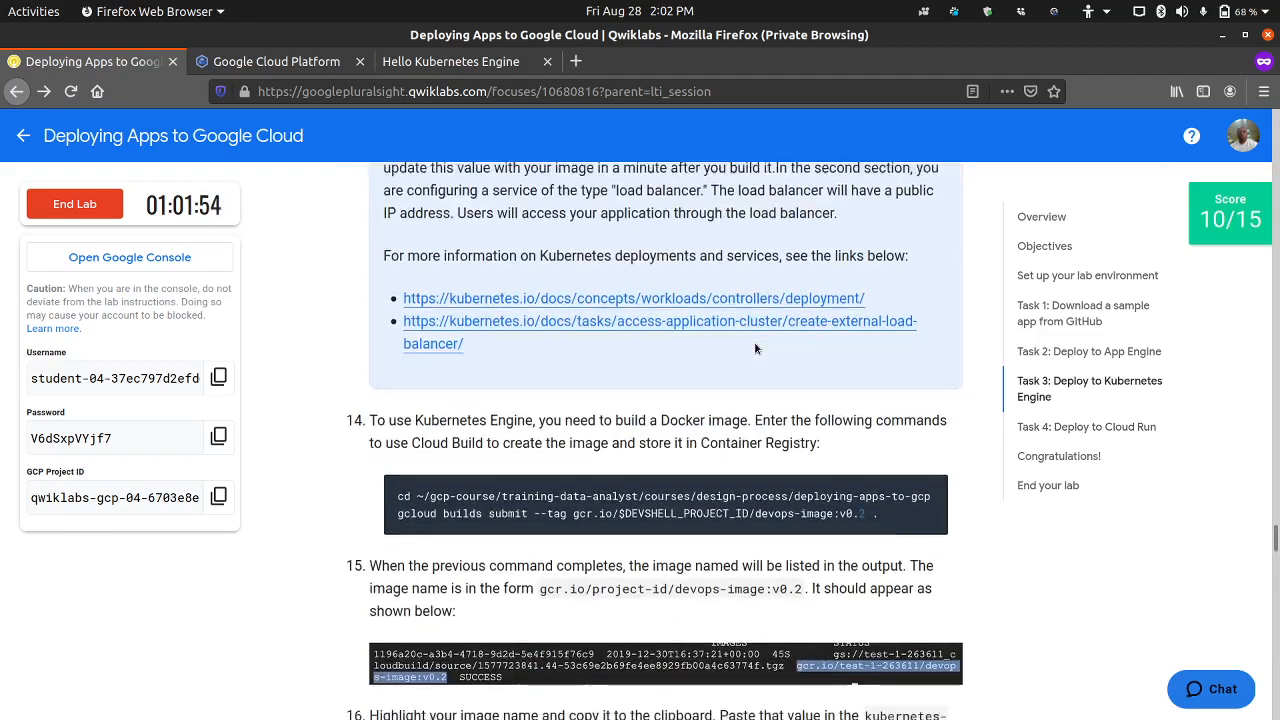
{"action": "scroll", "coordinate": [755, 349], "scroll_direction": "down", "scroll_amount": 2}
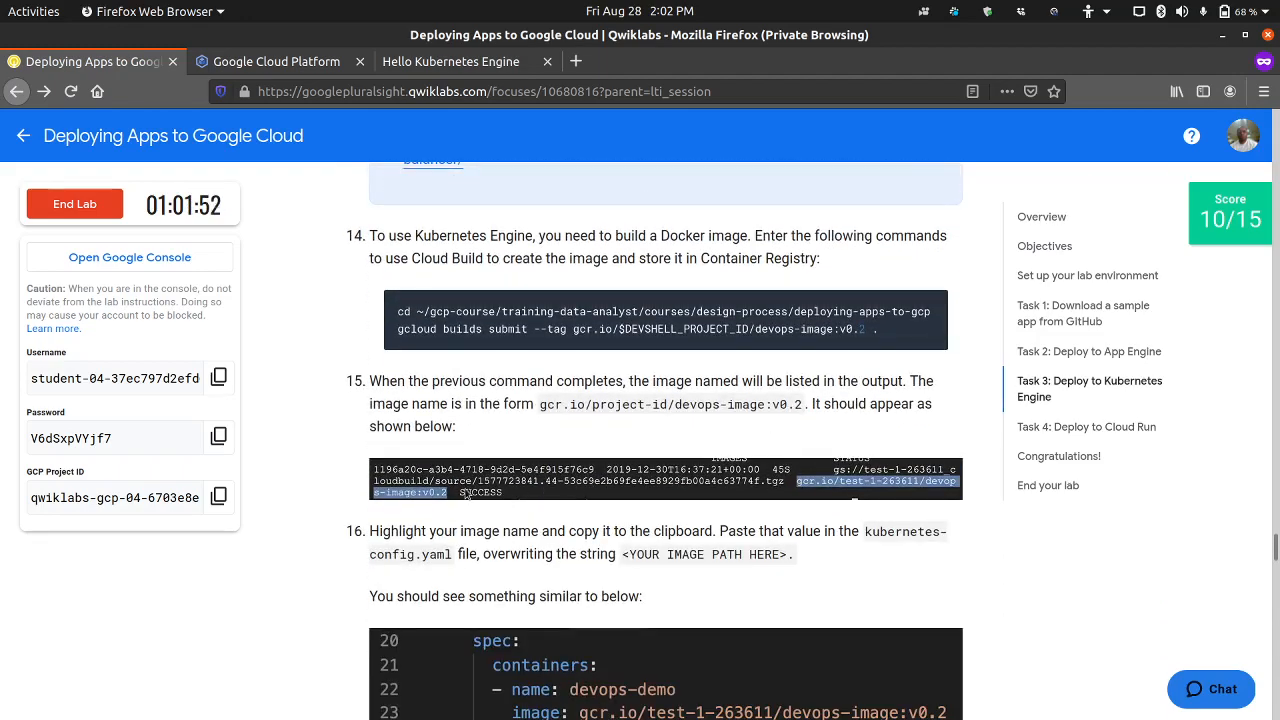
{"action": "left_click", "coordinate": [792, 482]}
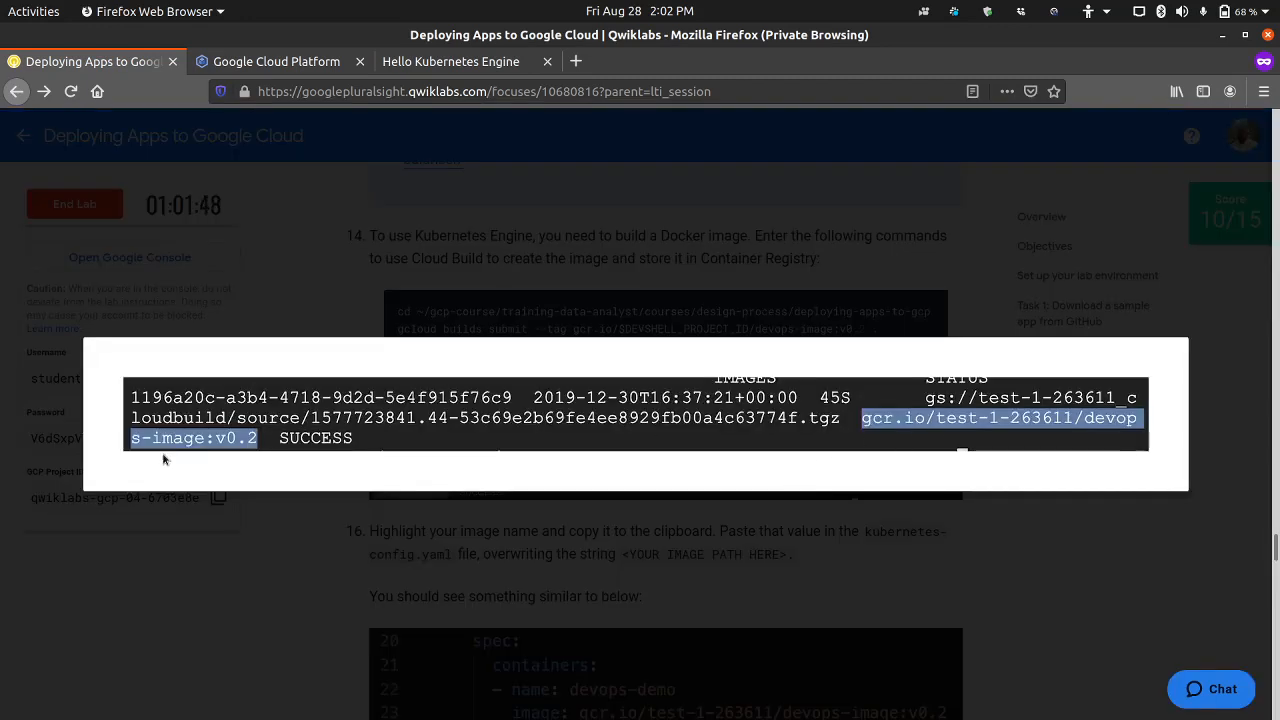
{"action": "left_click", "coordinate": [297, 542]}
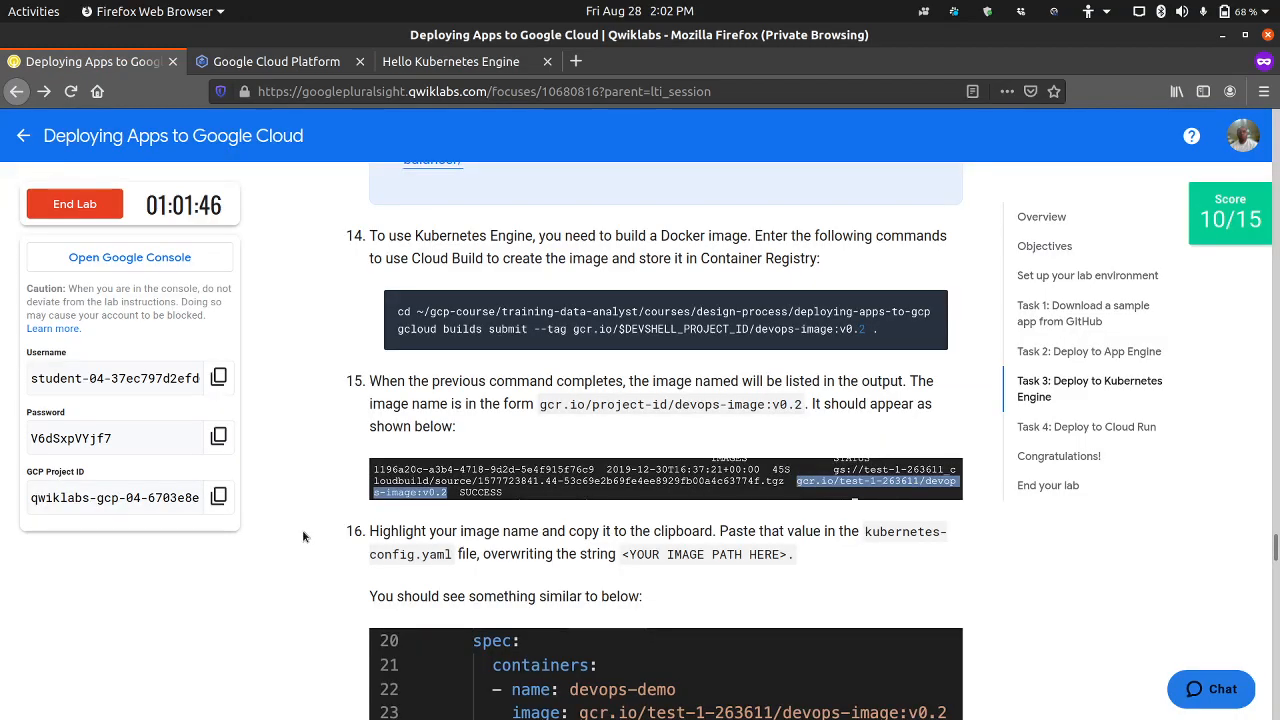
{"action": "scroll", "coordinate": [322, 515], "scroll_direction": "down", "scroll_amount": 2}
{"action": "scroll", "coordinate": [315, 494], "scroll_direction": "down", "scroll_amount": 15}
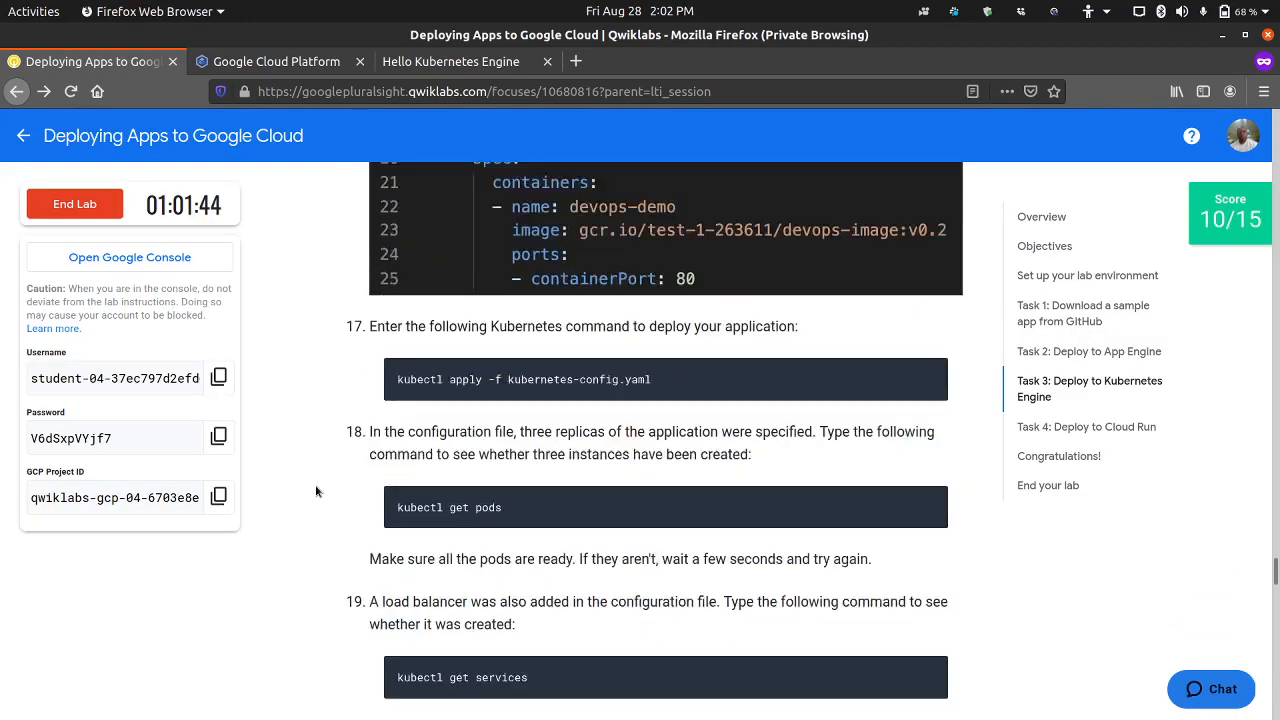
Step: Examine the gcloud builds submit command in Task 4 step 4 of the lab instructions
{"action": "scroll", "coordinate": [320, 485], "scroll_direction": "down", "scroll_amount": 8}
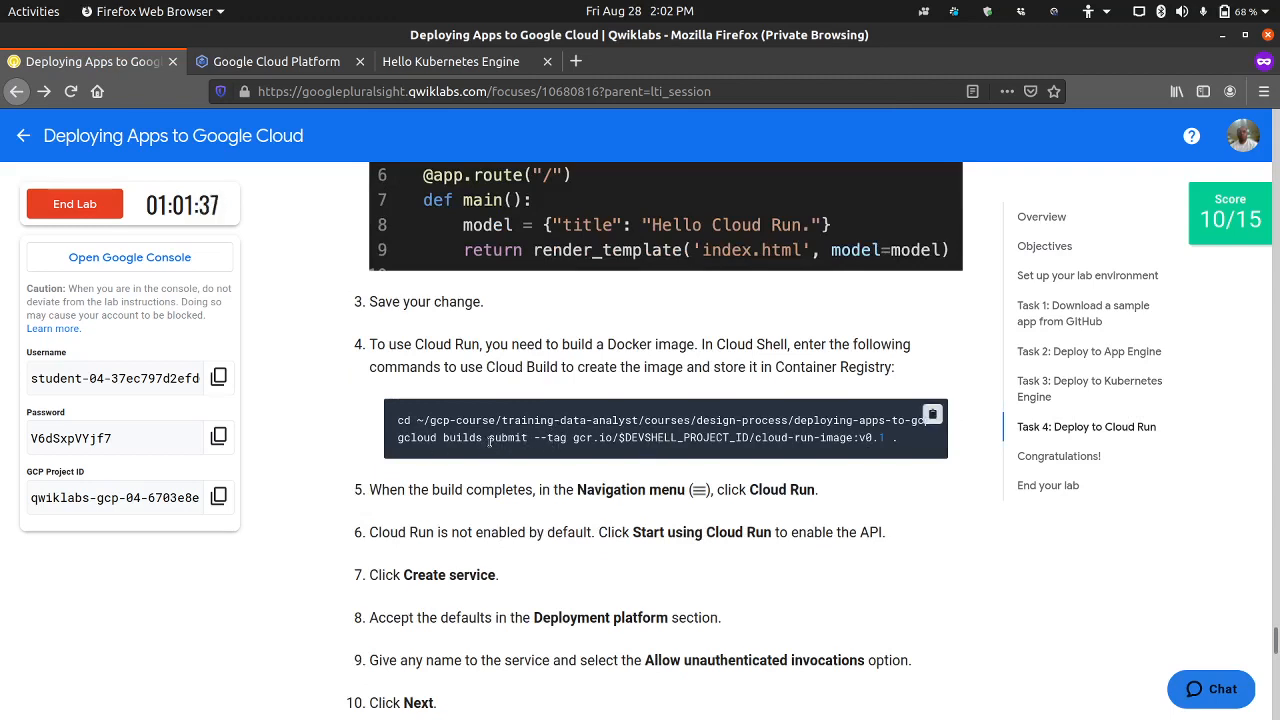
{"action": "left_click_drag", "start_coordinate": [489, 441], "coordinate": [535, 448]}
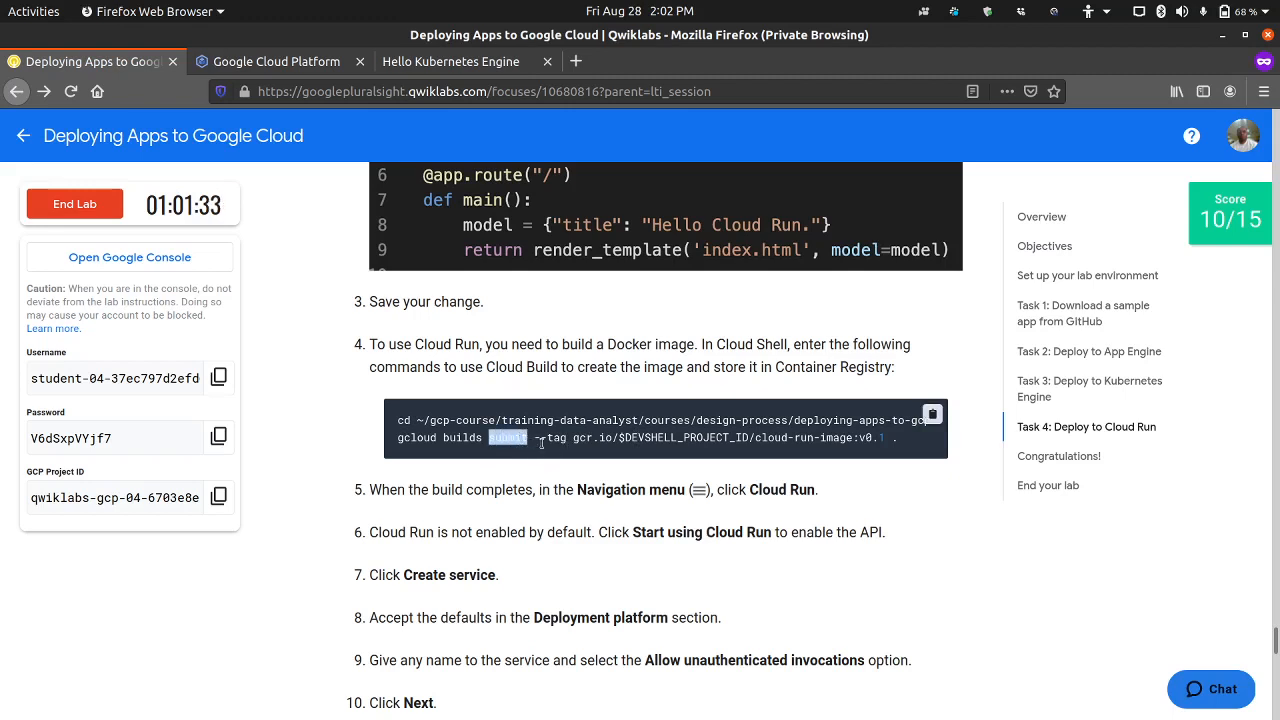
{"action": "left_click", "coordinate": [314, 461]}
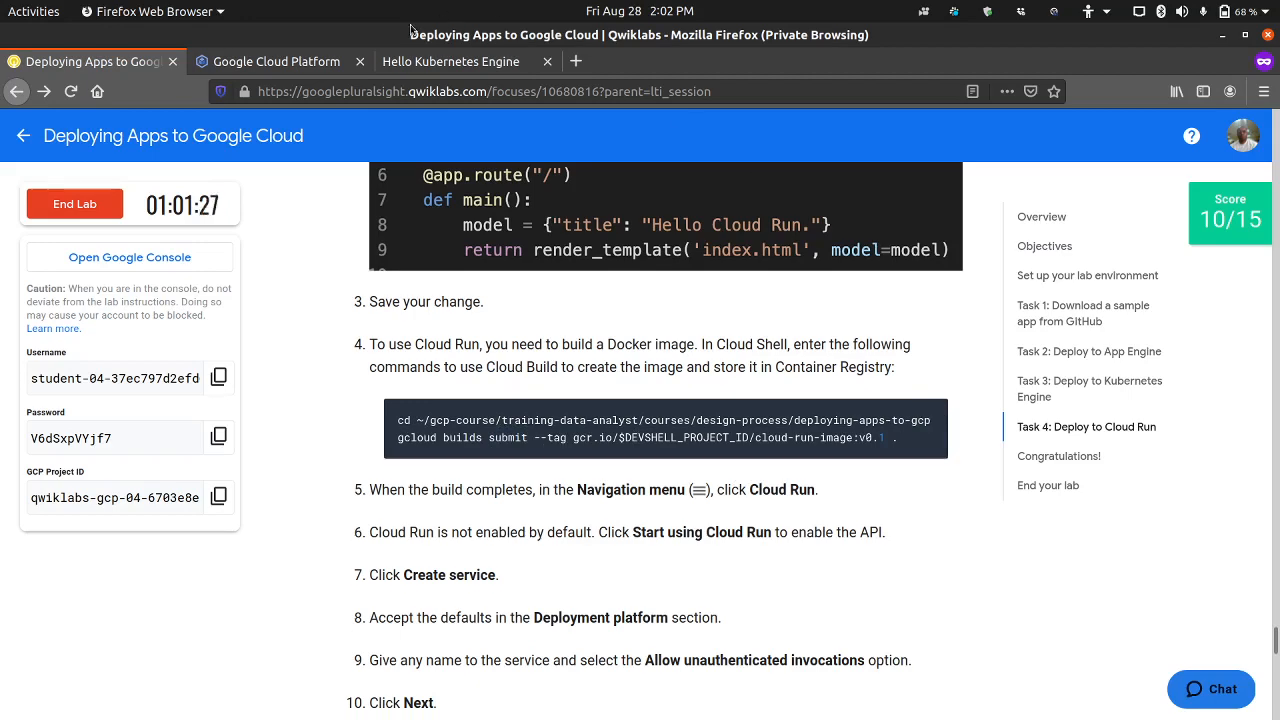
Step: Reload the disconnected Cloud Shell Editor in the Google Cloud console and switch to the Cloud Shell terminal prompt
{"action": "left_click", "coordinate": [332, 62]}
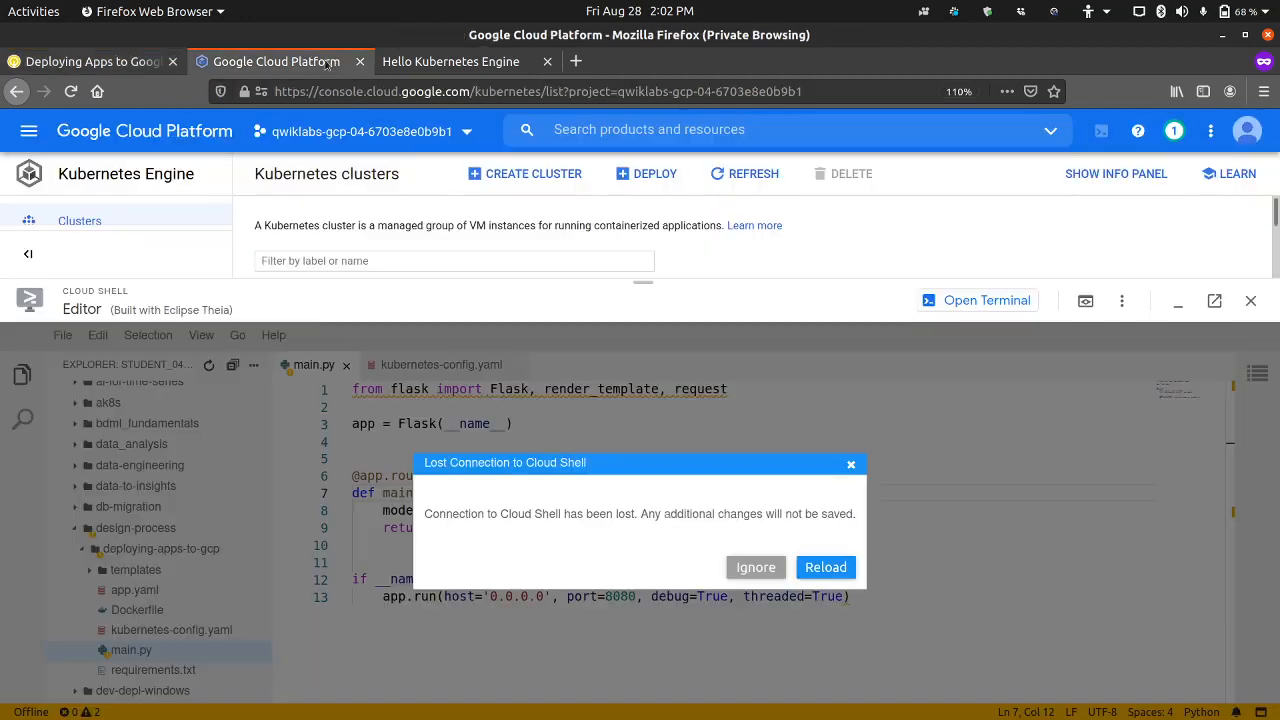
{"action": "left_click", "coordinate": [822, 568]}
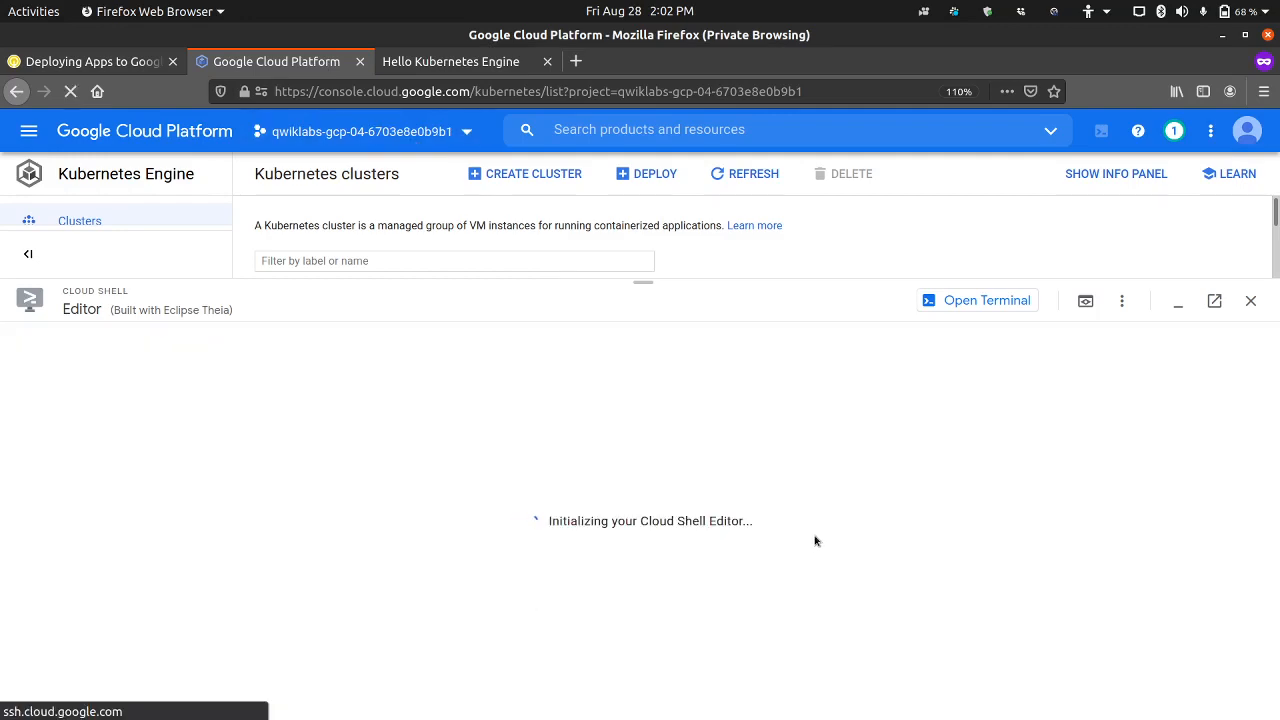
{"action": "left_click", "coordinate": [960, 299]}
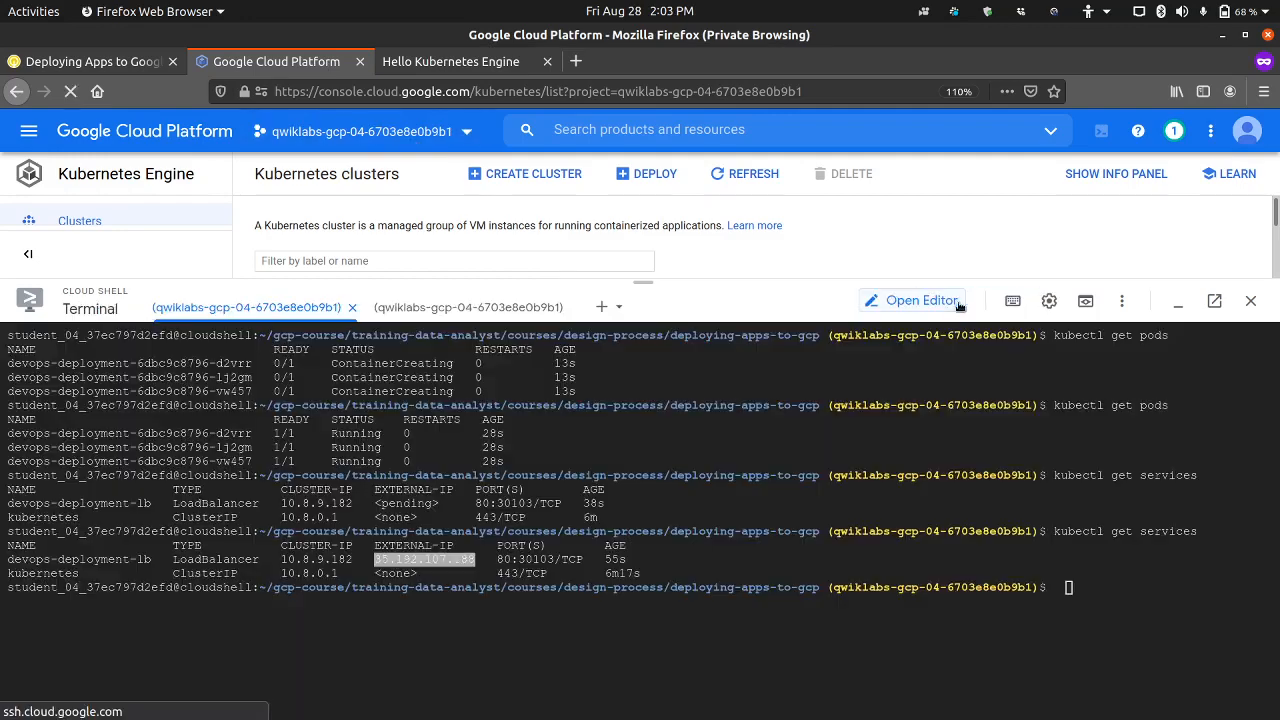
{"action": "left_click", "coordinate": [1075, 587]}
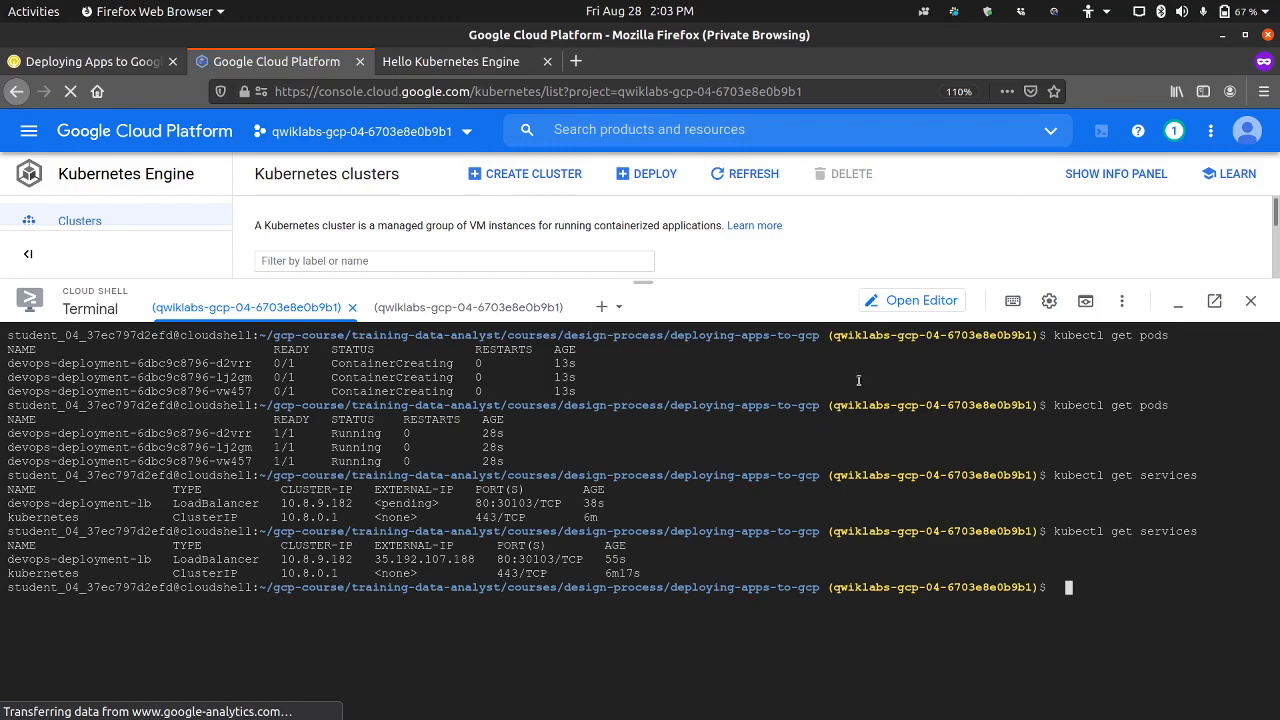
Step: Review the Task 4 instructions and run the step 4 commands in Cloud Shell to build gcr.io/$DEVSHELL_PROJECT_ID/cloud-run-image:v0.1 from the deploying-apps-to-gcp folder
{"action": "left_click", "coordinate": [66, 62]}
{"action": "scroll", "coordinate": [378, 433], "scroll_direction": "down", "scroll_amount": 1}
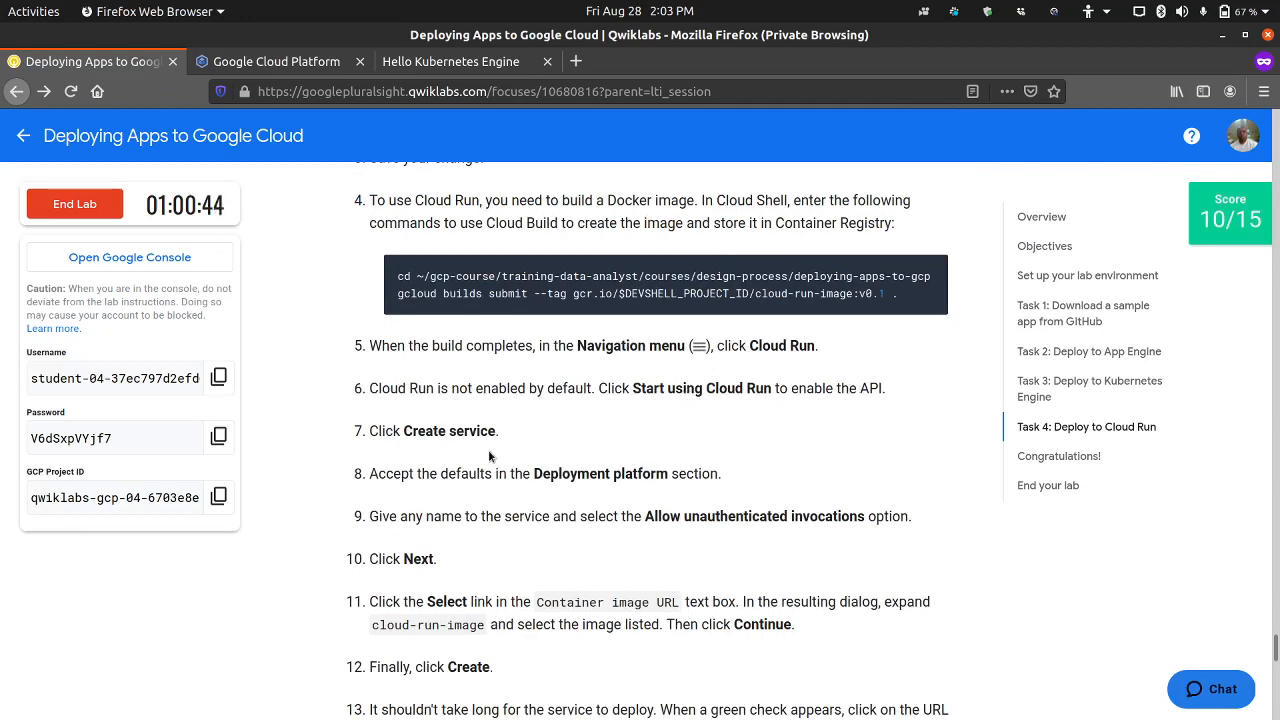
{"action": "scroll", "coordinate": [488, 447], "scroll_direction": "down", "scroll_amount": 1}
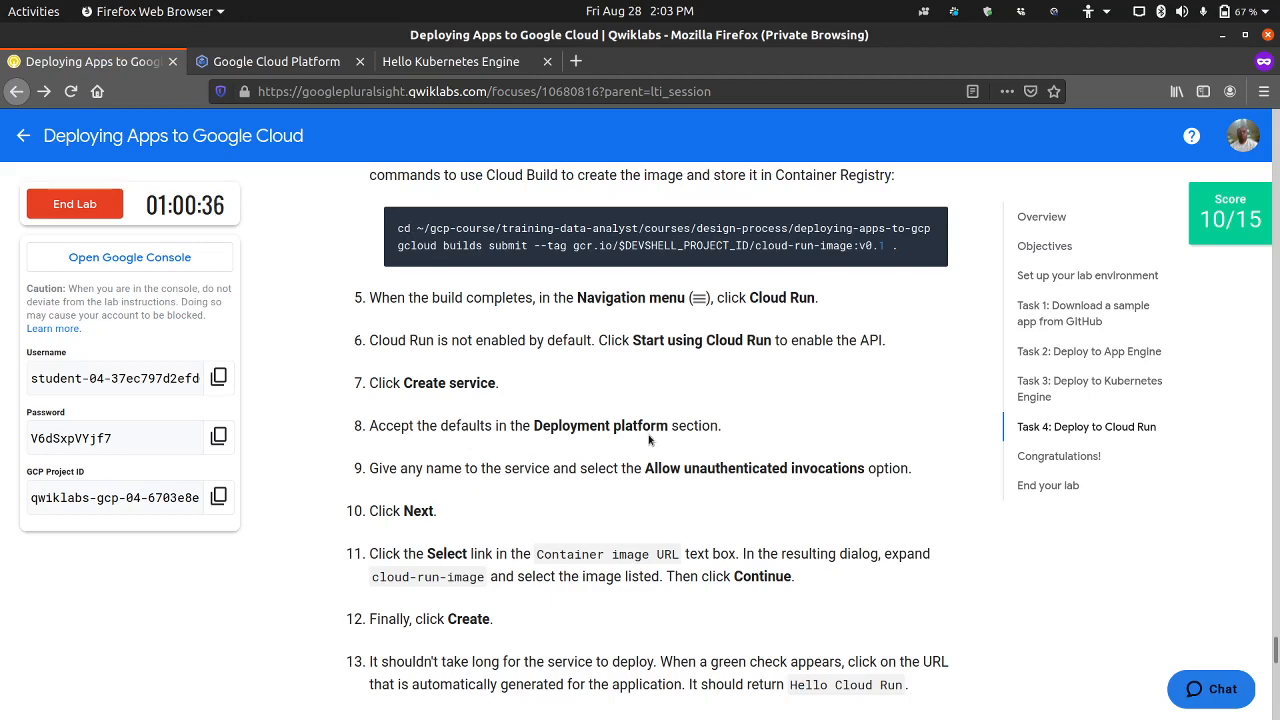
{"action": "scroll", "coordinate": [525, 472], "scroll_direction": "down", "scroll_amount": 1}
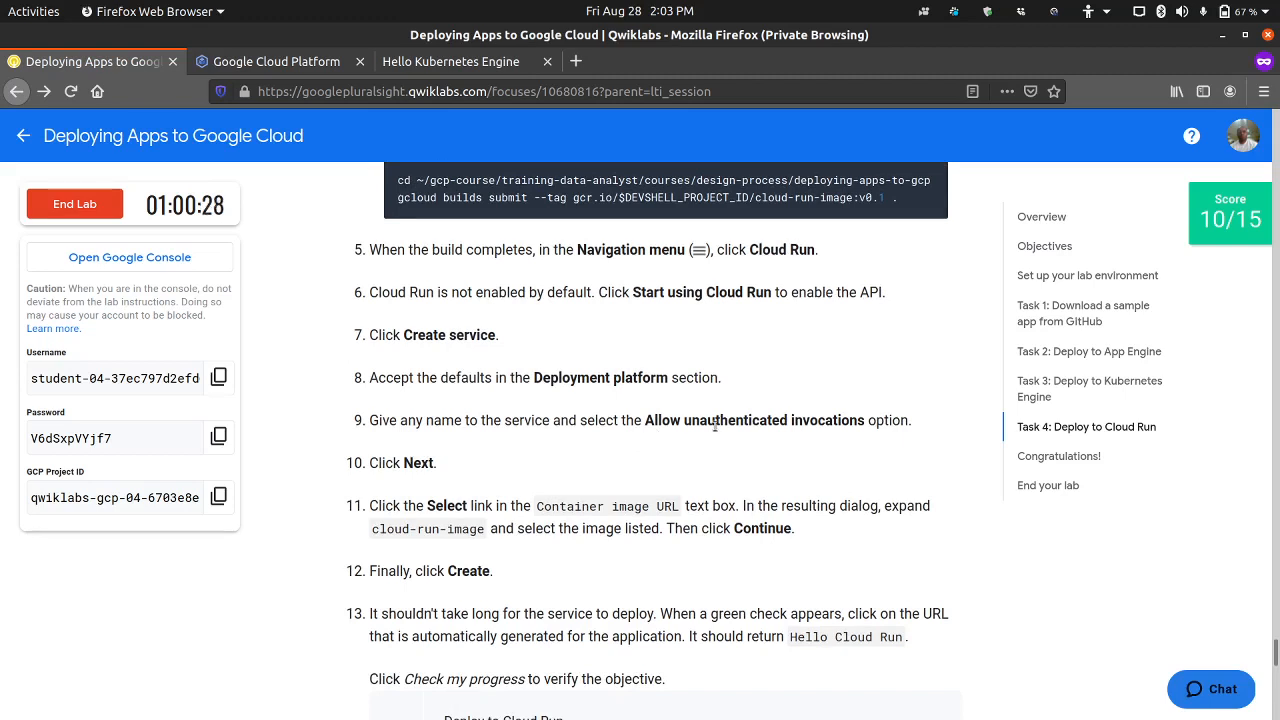
{"action": "scroll", "coordinate": [520, 450], "scroll_direction": "down", "scroll_amount": 1}
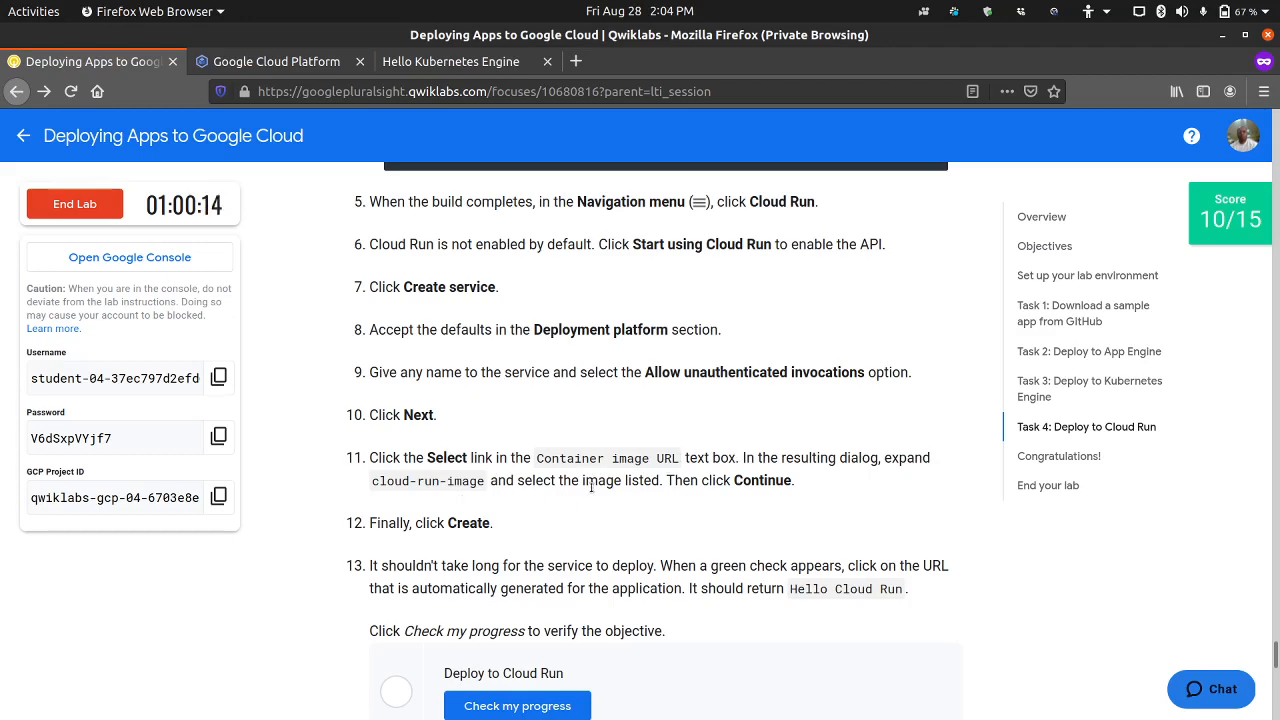
{"action": "scroll", "coordinate": [535, 362], "scroll_direction": "up", "scroll_amount": 1}
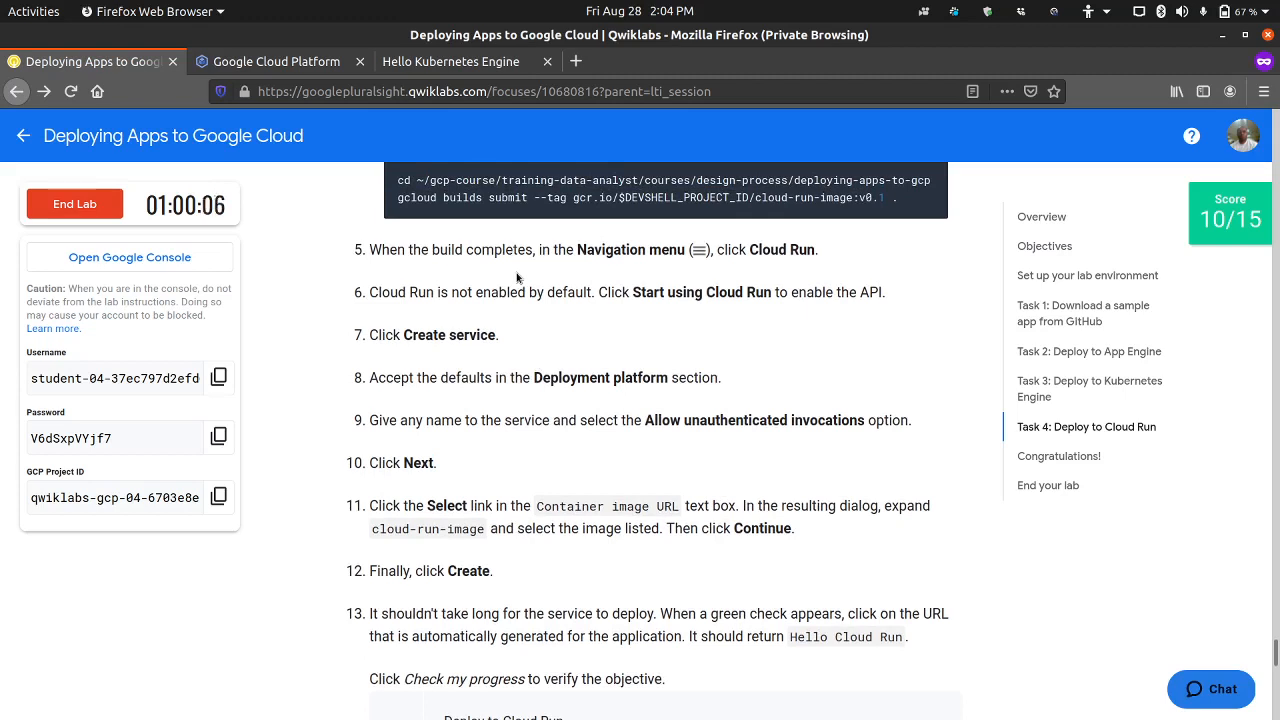
{"action": "scroll", "coordinate": [579, 416], "scroll_direction": "down", "scroll_amount": 2}
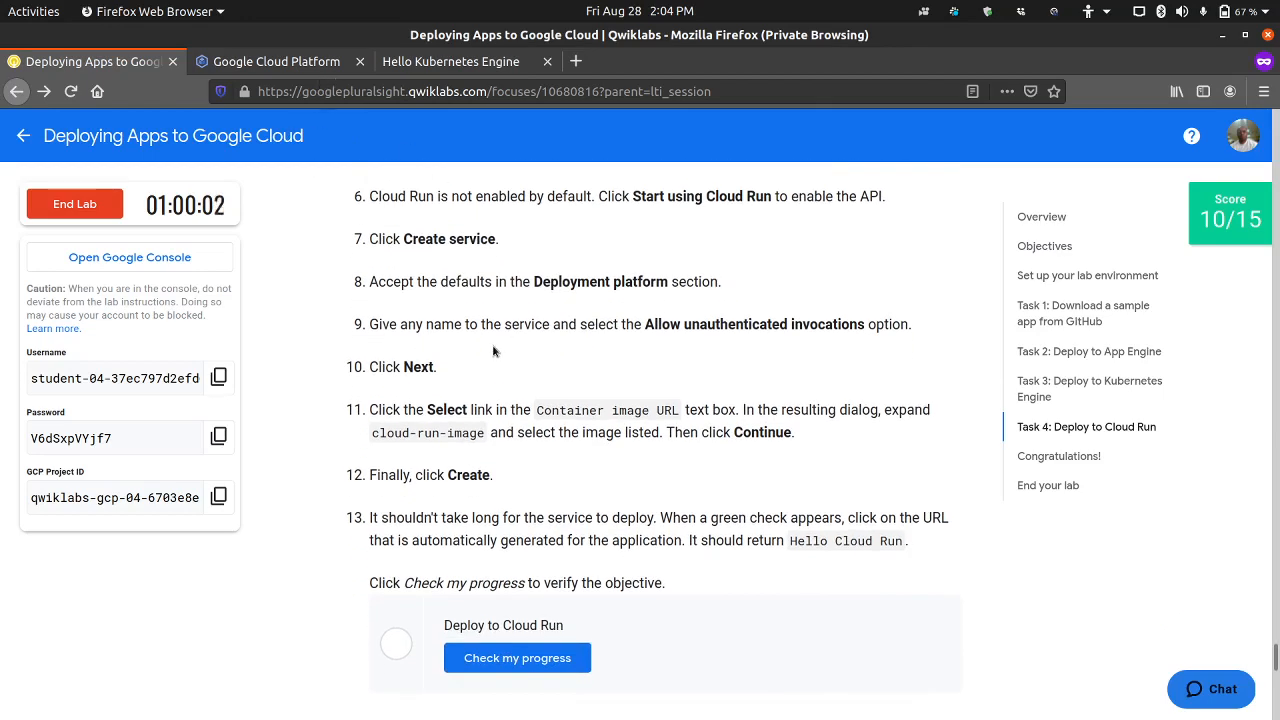
{"action": "left_click", "coordinate": [320, 70]}
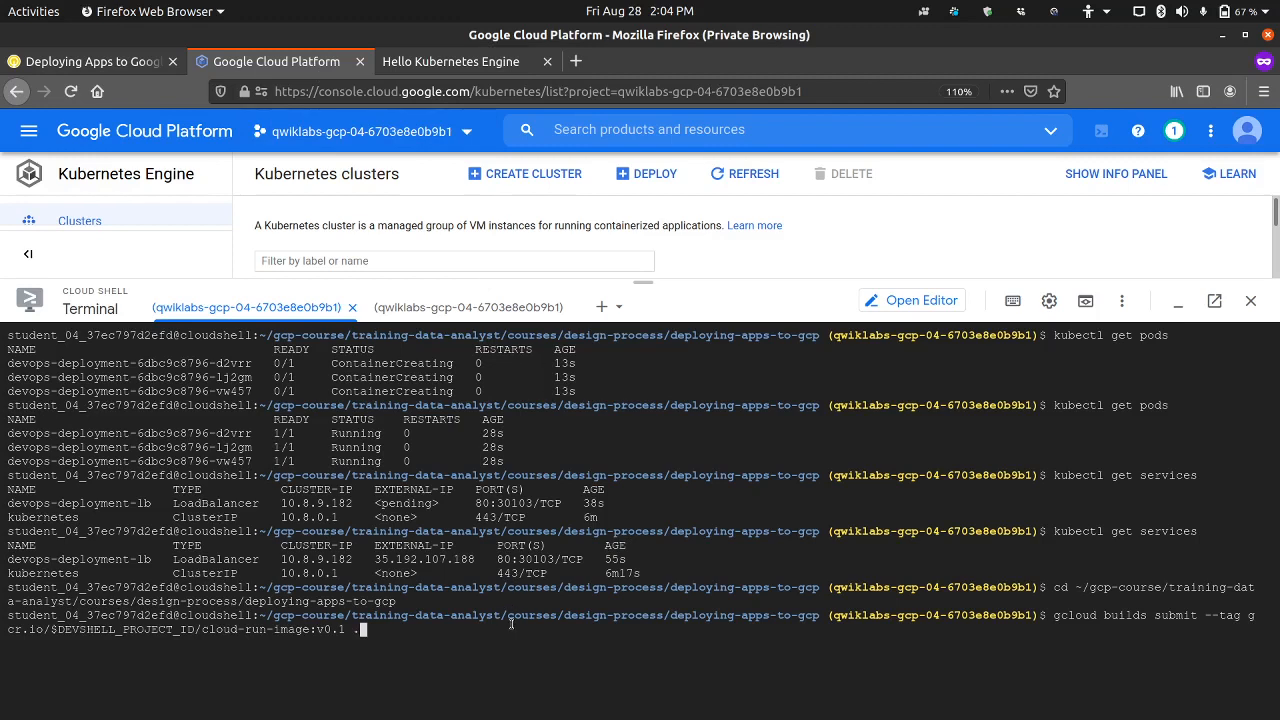
{"action": "key", "text": "Return"}
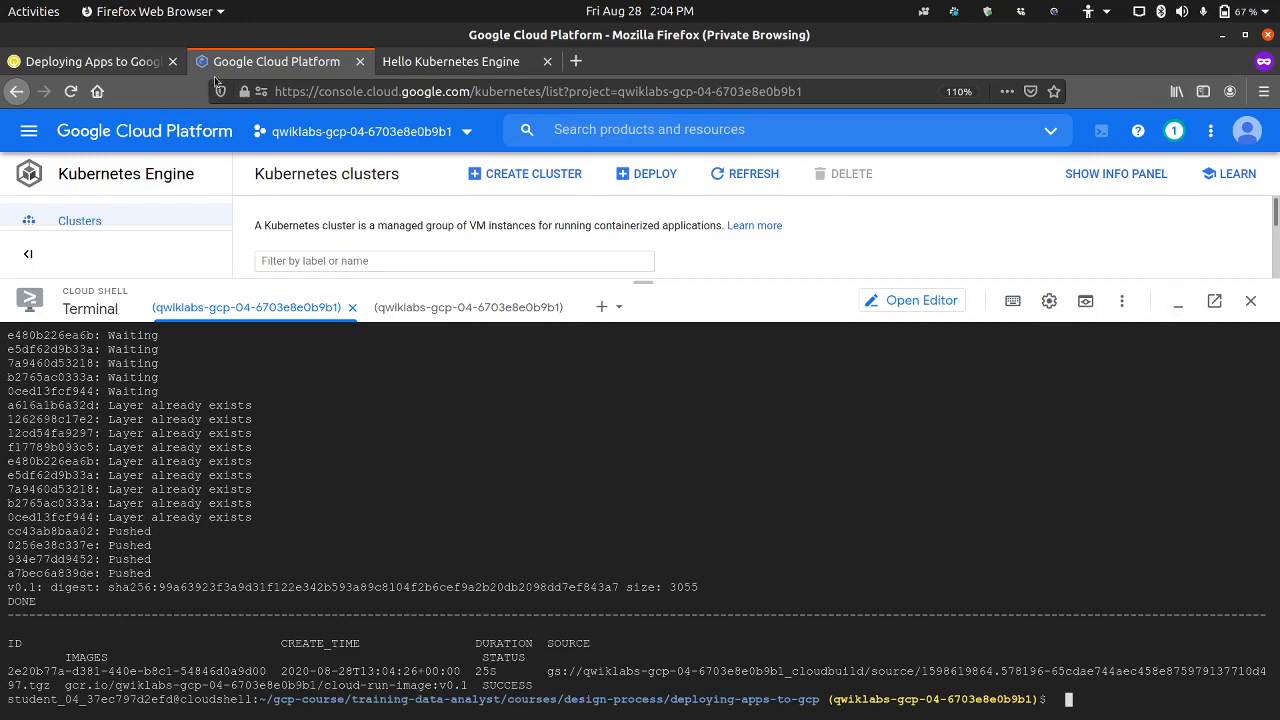
Step: Check Task 4 step 5, minimize Cloud Shell, and open Cloud Run's Create service page with the Cloud Run API being enabled
{"action": "left_click", "coordinate": [130, 63]}
{"action": "scroll", "coordinate": [423, 390], "scroll_direction": "up", "scroll_amount": 5}
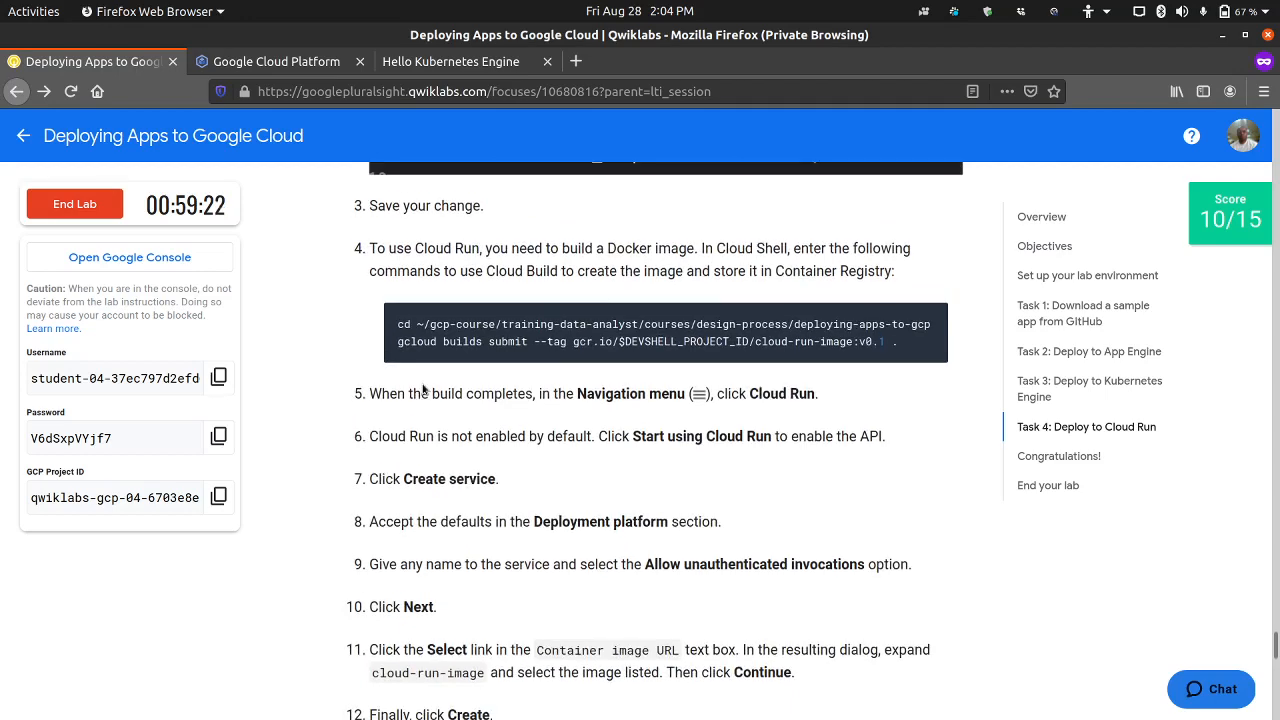
{"action": "scroll", "coordinate": [423, 390], "scroll_direction": "up", "scroll_amount": 2}
{"action": "scroll", "coordinate": [423, 390], "scroll_direction": "down", "scroll_amount": 2}
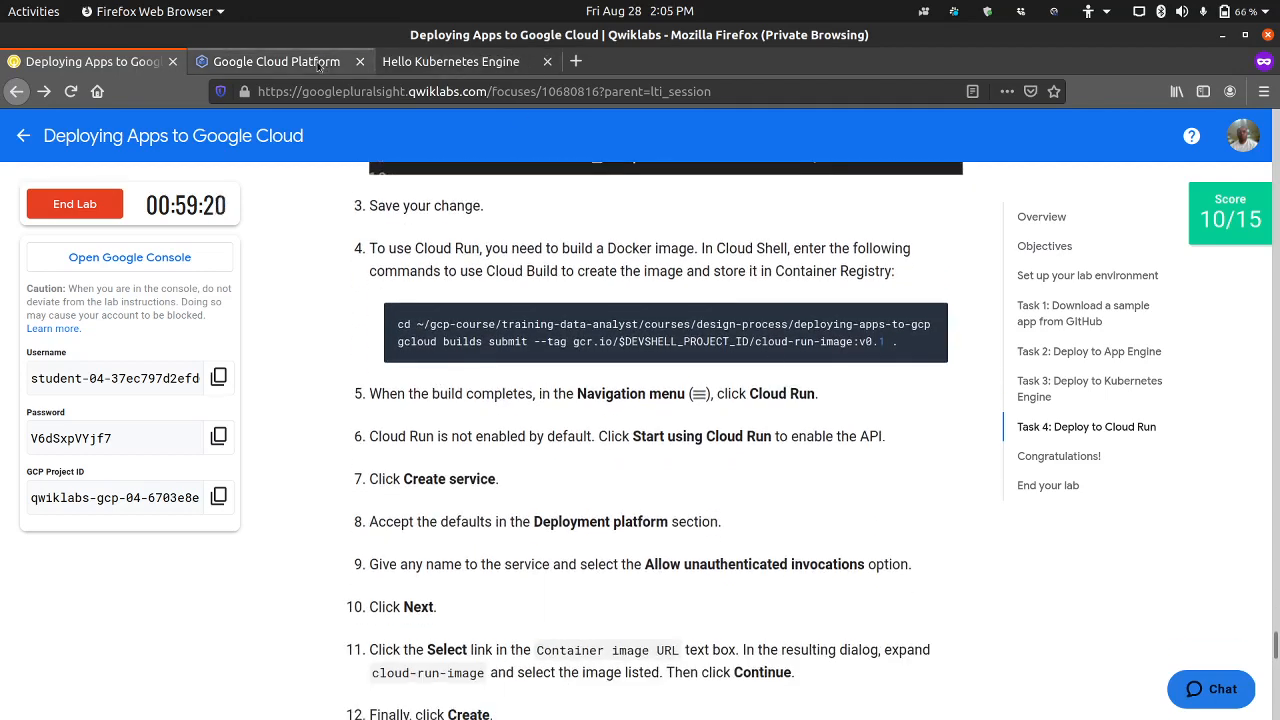
{"action": "left_click", "coordinate": [276, 61]}
{"action": "left_click", "coordinate": [1178, 303]}
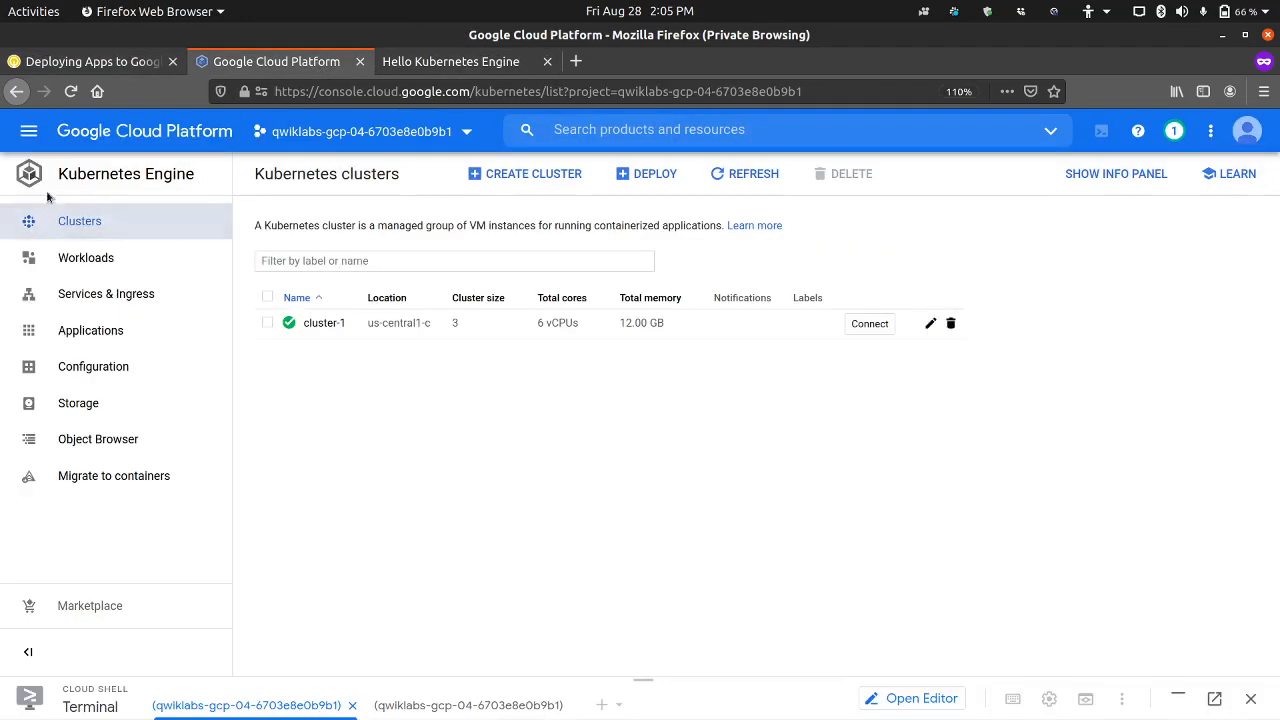
{"action": "left_click", "coordinate": [30, 132]}
{"action": "mouse_move", "coordinate": [142, 614]}
{"action": "scroll", "coordinate": [100, 600], "scroll_direction": "down", "scroll_amount": 5}
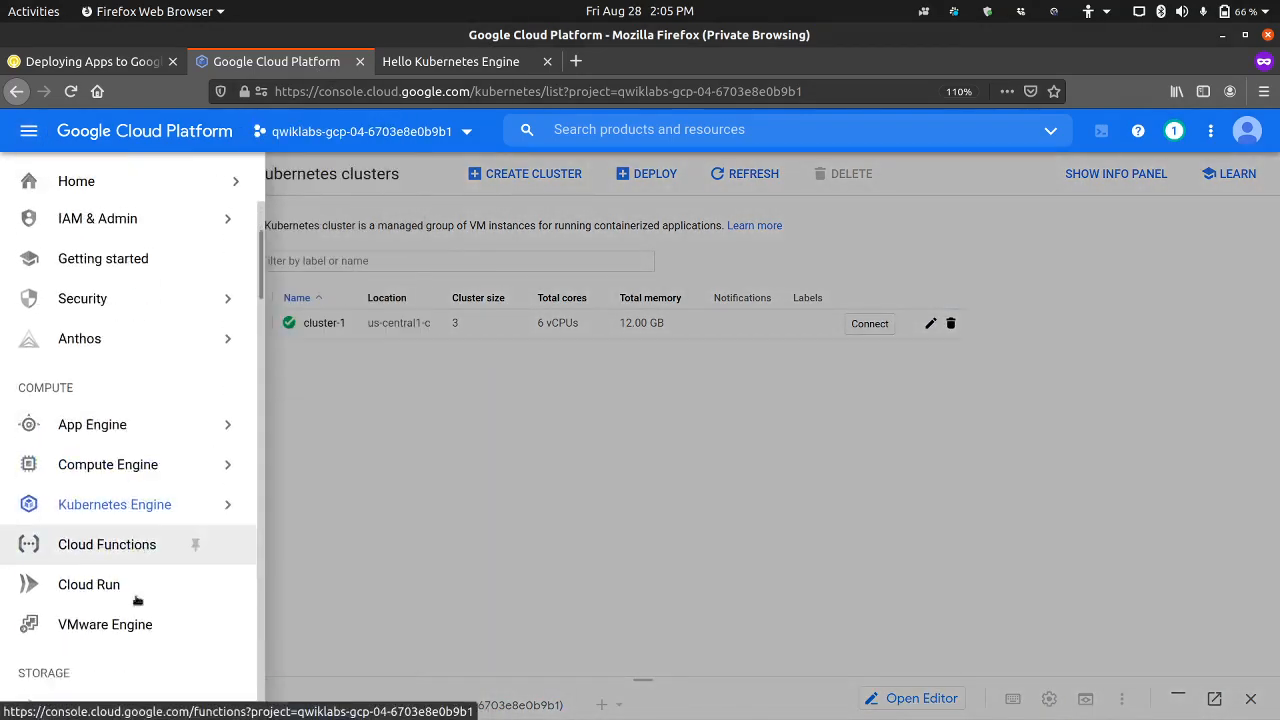
{"action": "scroll", "coordinate": [191, 603], "scroll_direction": "up", "scroll_amount": 1}
{"action": "left_click", "coordinate": [132, 357]}
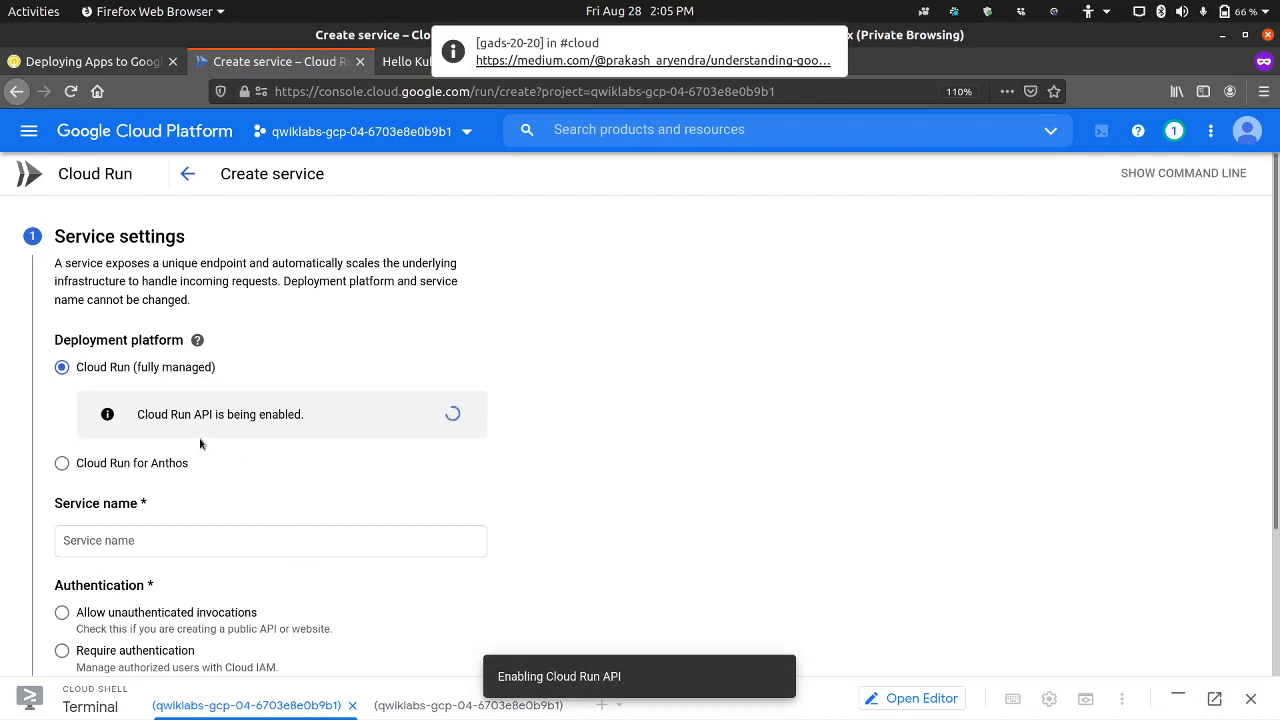
Step: Look over the service settings form, read Task 4 steps 8 to 13 in the lab instructions, and return to the form
{"action": "scroll", "coordinate": [291, 402], "scroll_direction": "down", "scroll_amount": 1}
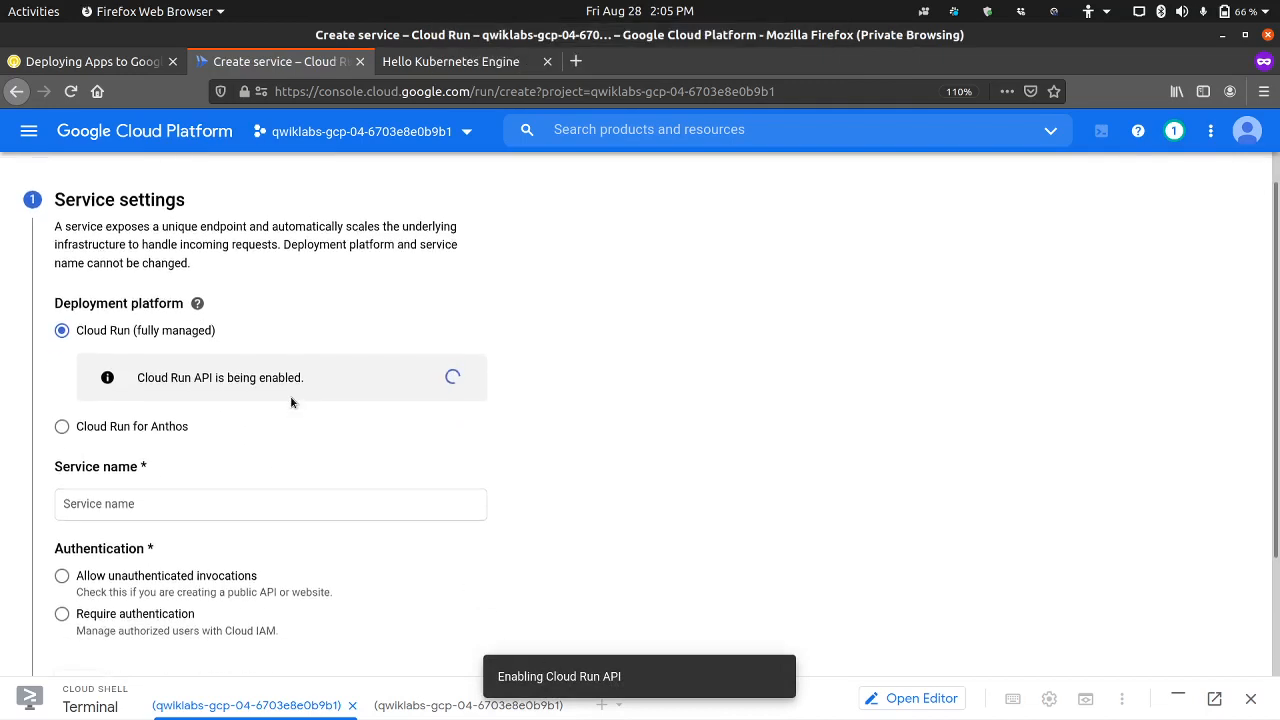
{"action": "left_click", "coordinate": [110, 63]}
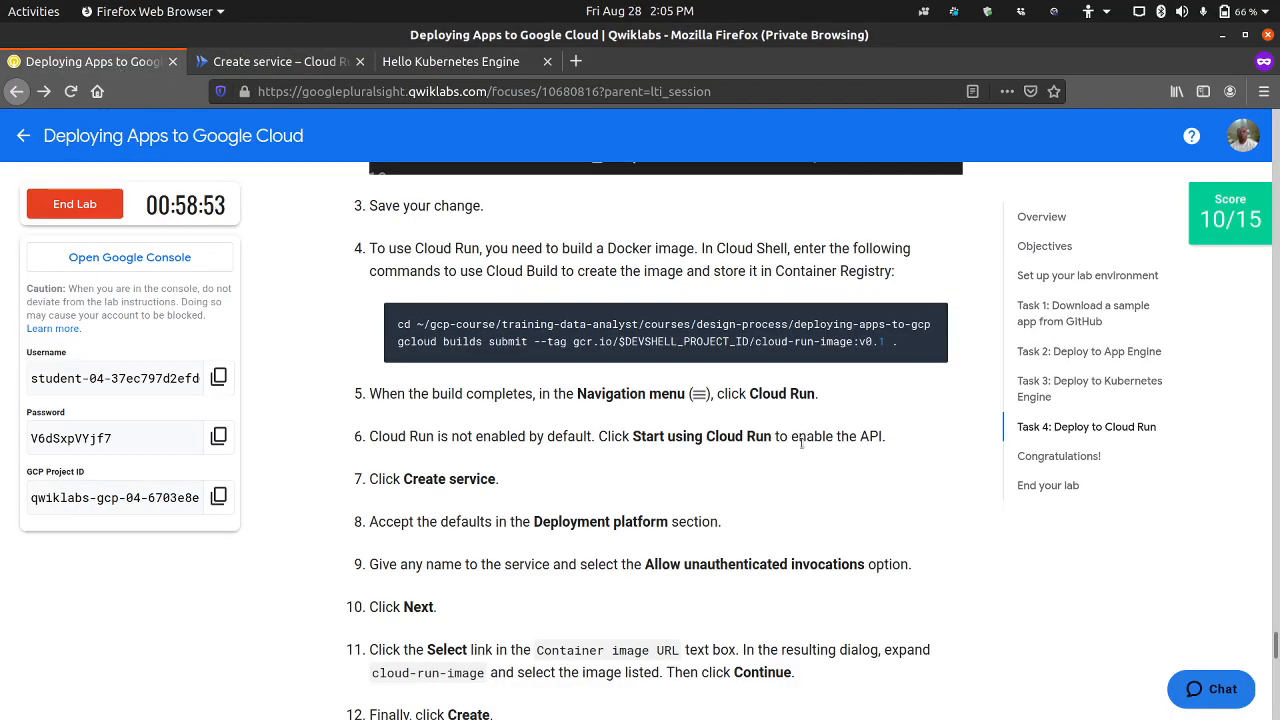
{"action": "scroll", "coordinate": [541, 487], "scroll_direction": "down", "scroll_amount": 2}
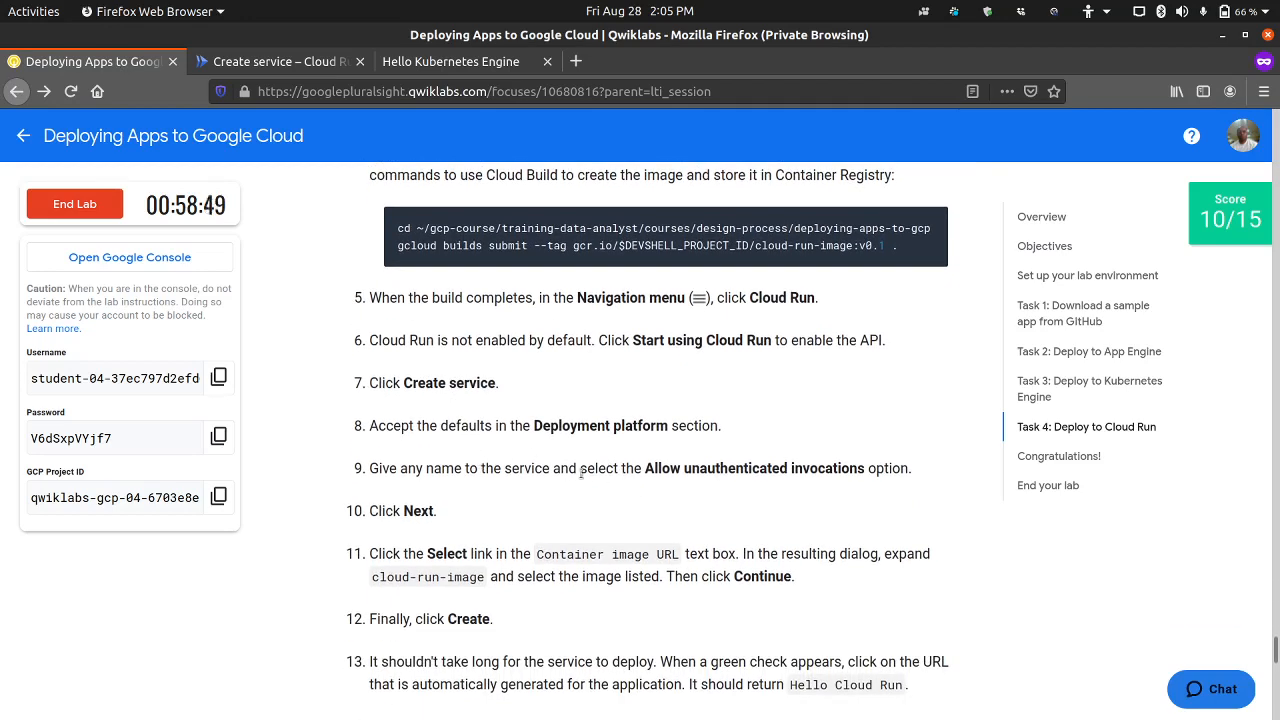
{"action": "scroll", "coordinate": [650, 483], "scroll_direction": "down", "scroll_amount": 1}
{"action": "scroll", "coordinate": [658, 486], "scroll_direction": "down", "scroll_amount": 2}
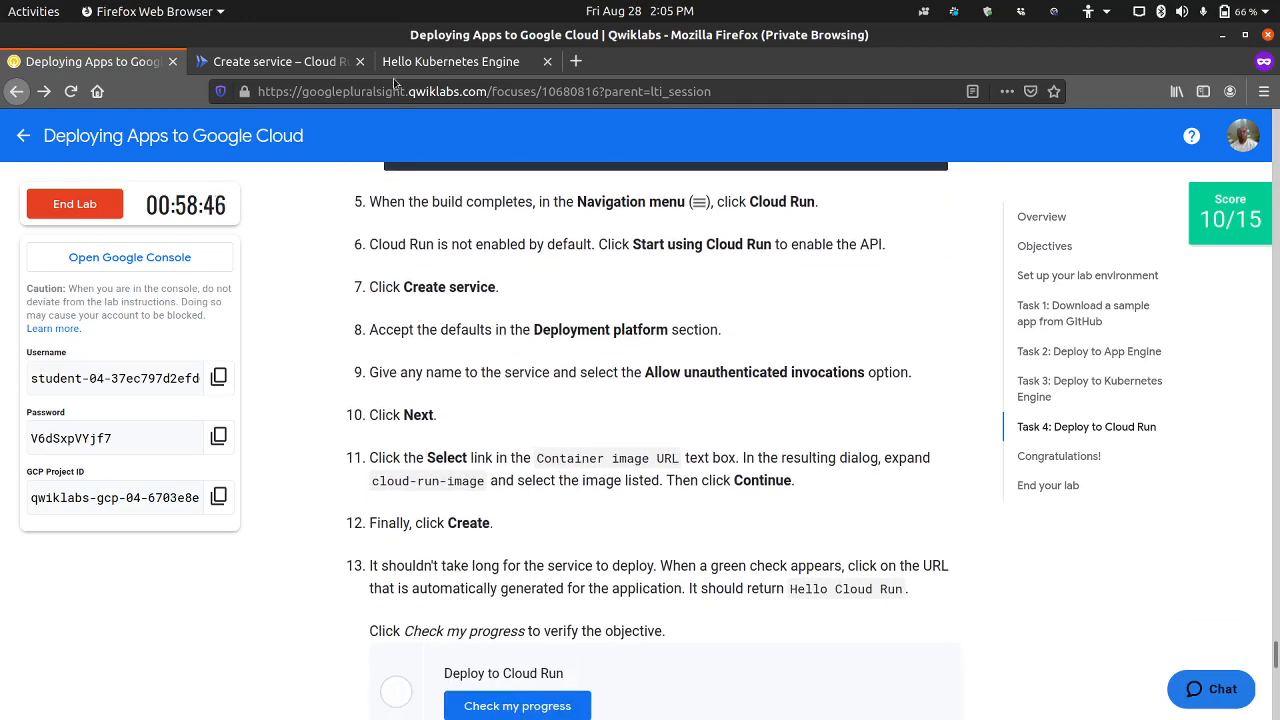
{"action": "left_click", "coordinate": [309, 67]}
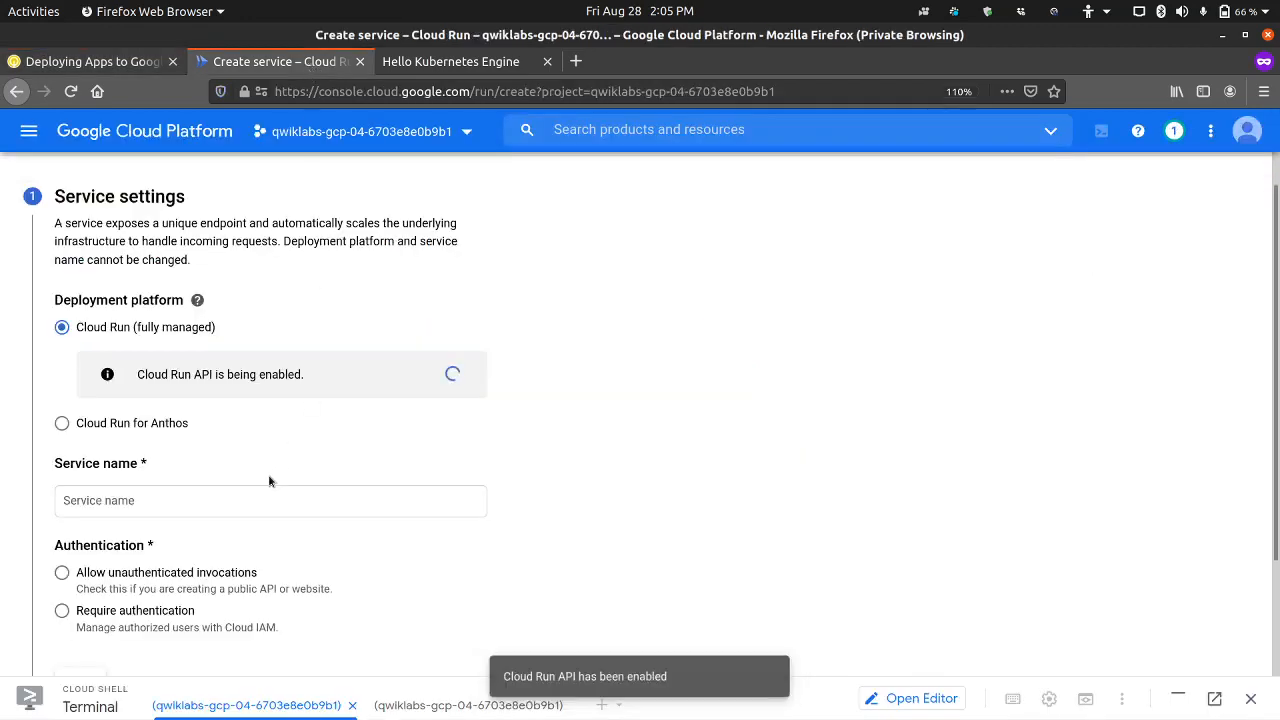
Step: Allow unauthenticated invocations, name the service gad, keep the default deployment platform, and proceed to configuring the first revision
{"action": "scroll", "coordinate": [133, 540], "scroll_direction": "down", "scroll_amount": 1}
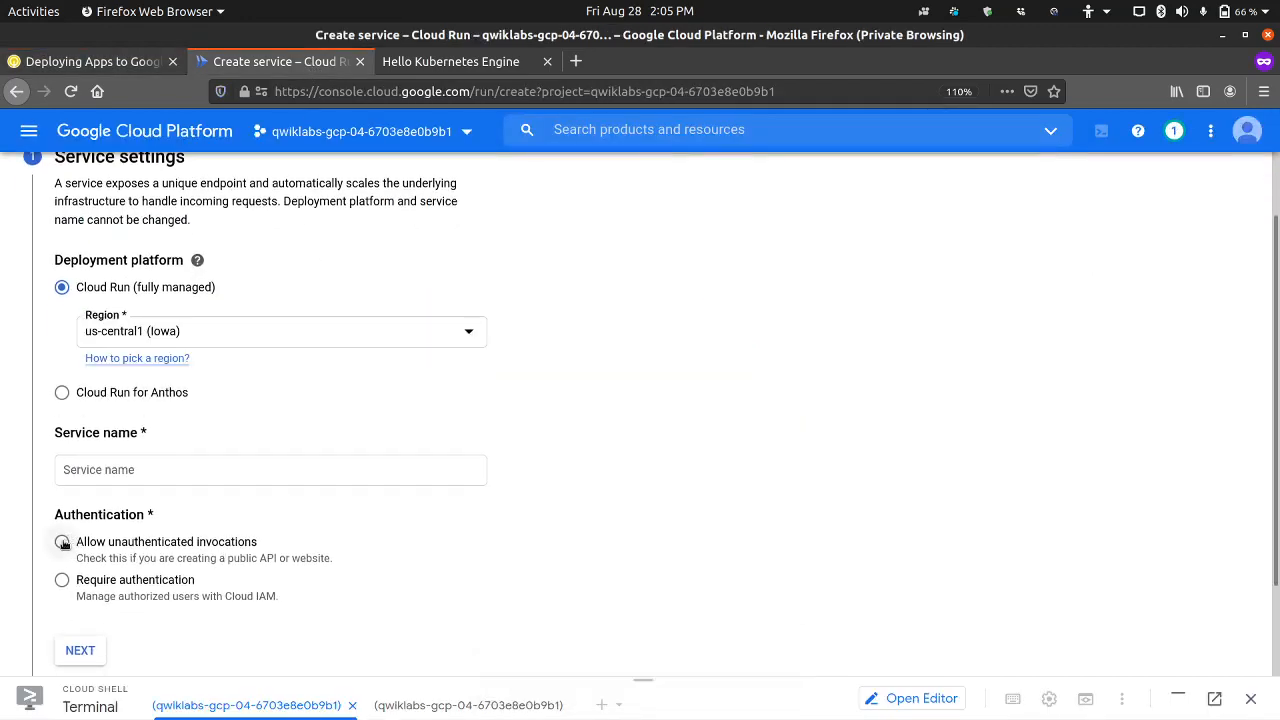
{"action": "left_click", "coordinate": [62, 541]}
{"action": "left_click", "coordinate": [186, 468]}
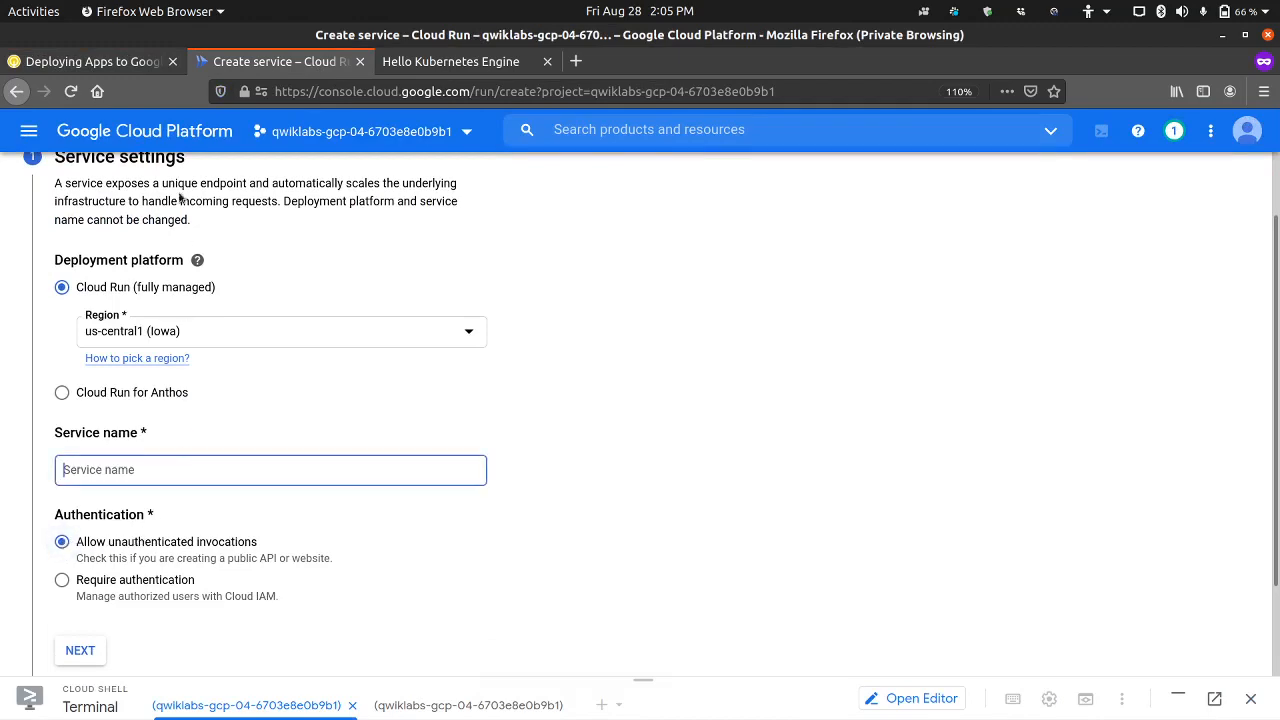
{"action": "left_click", "coordinate": [127, 62]}
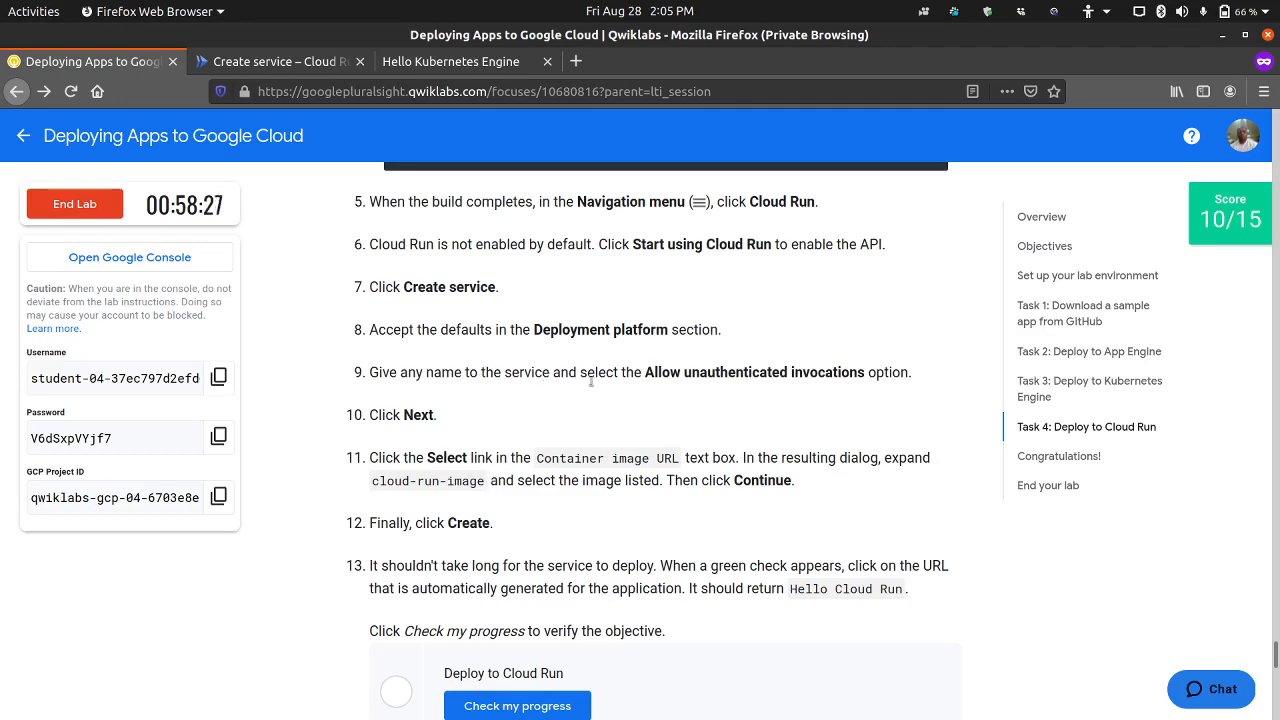
{"action": "left_click", "coordinate": [314, 68]}
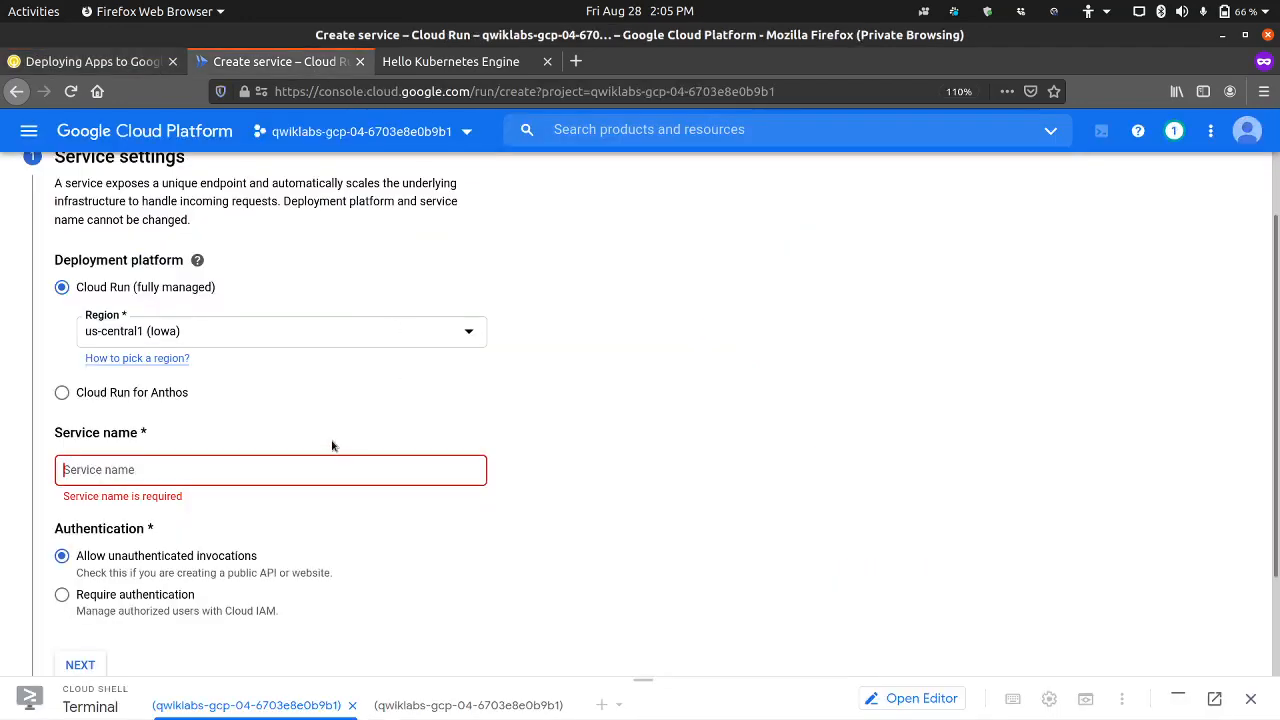
{"action": "type", "text": "gad"}
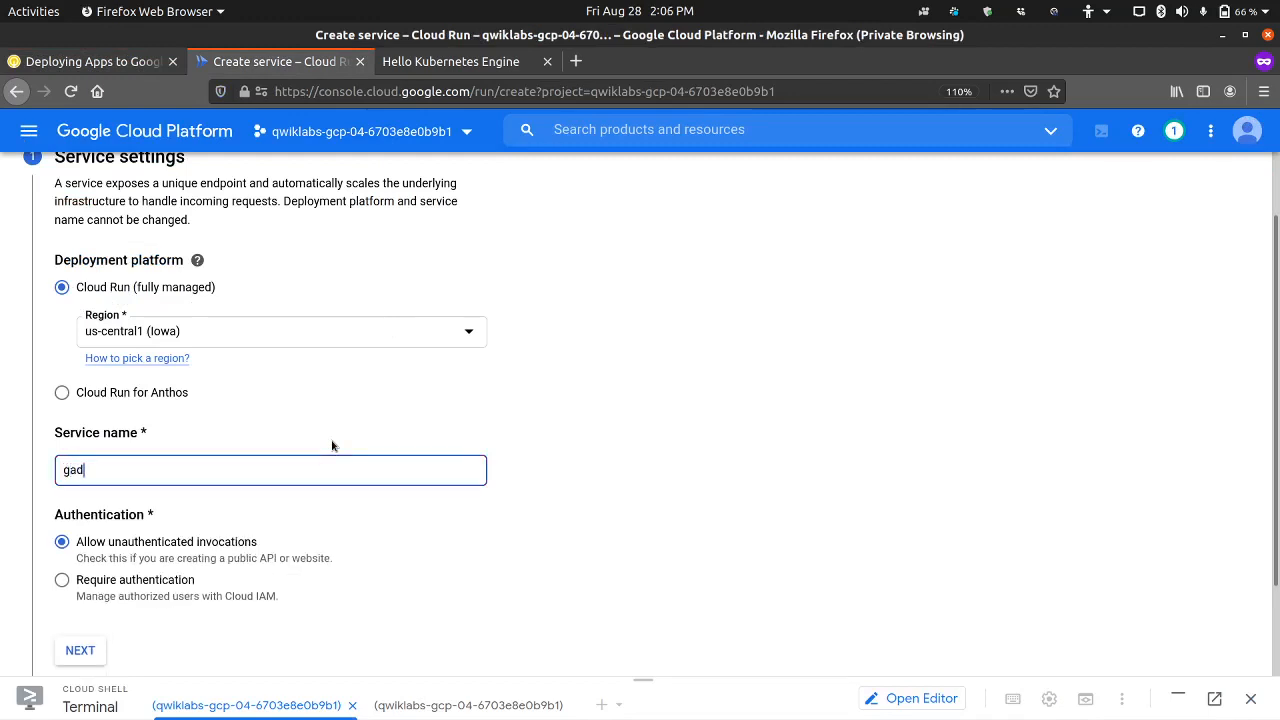
{"action": "scroll", "coordinate": [333, 446], "scroll_direction": "down", "scroll_amount": 2}
{"action": "left_click", "coordinate": [79, 538]}
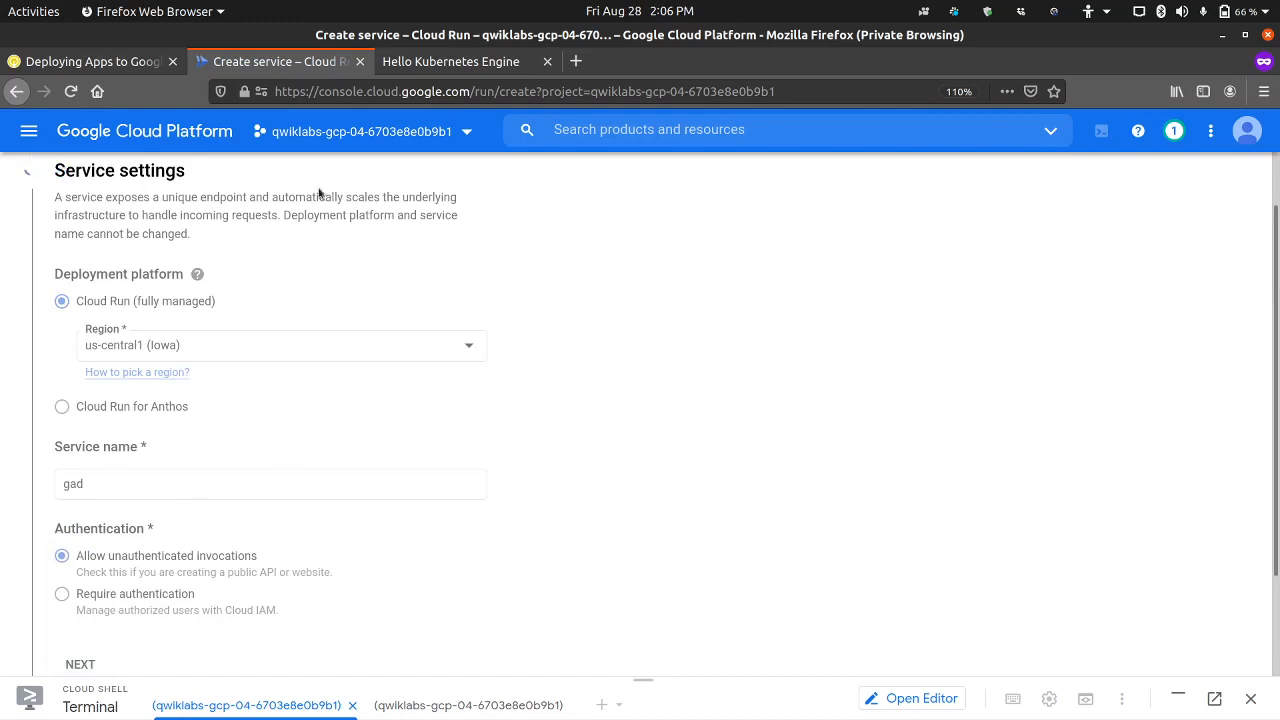
Step: Read Task 4 steps 9 to 13 in the lab instructions and return to the Create service page
{"action": "left_click", "coordinate": [135, 64]}
{"action": "scroll", "coordinate": [521, 395], "scroll_direction": "up", "scroll_amount": 2}
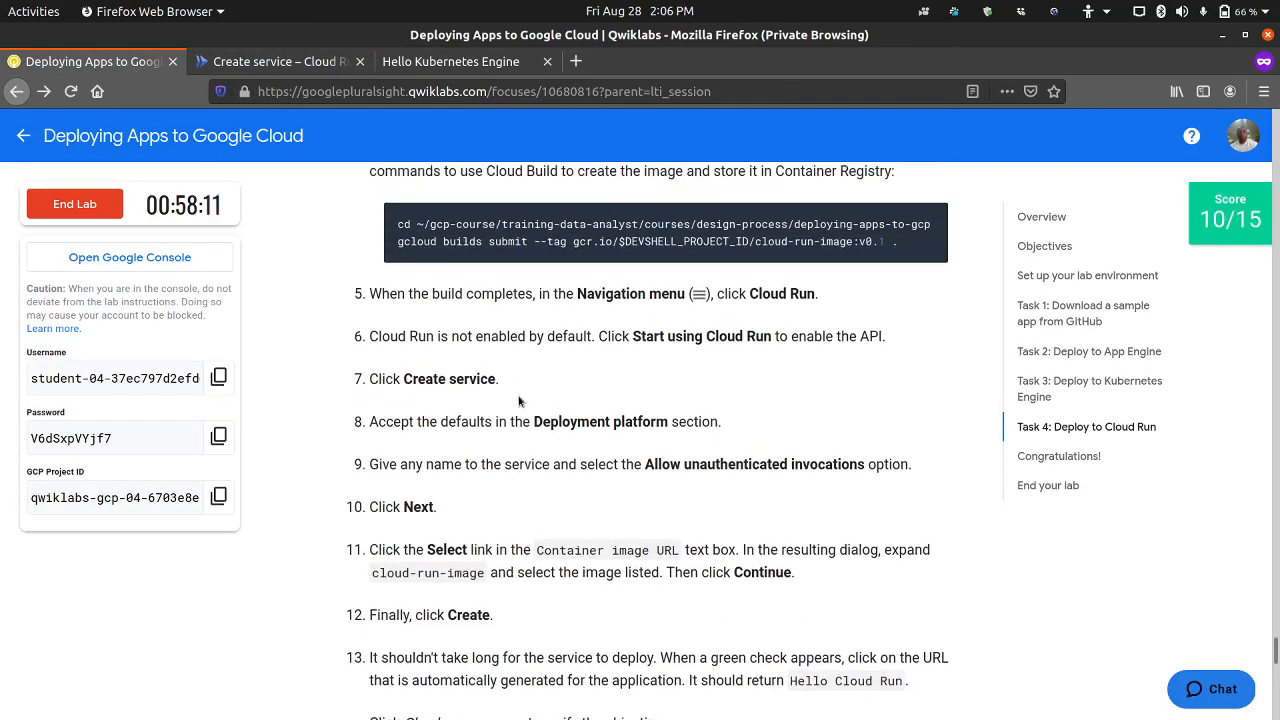
{"action": "scroll", "coordinate": [518, 400], "scroll_direction": "down", "scroll_amount": 4}
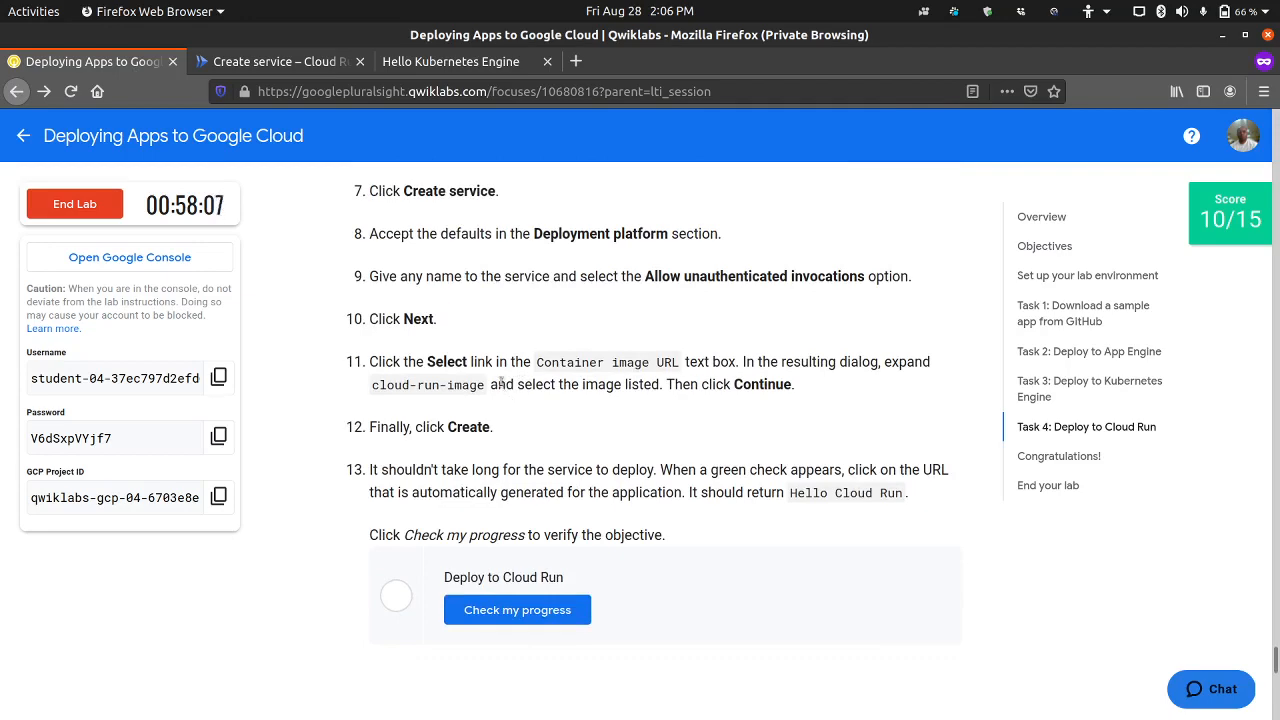
{"action": "scroll", "coordinate": [507, 400], "scroll_direction": "down", "scroll_amount": 3}
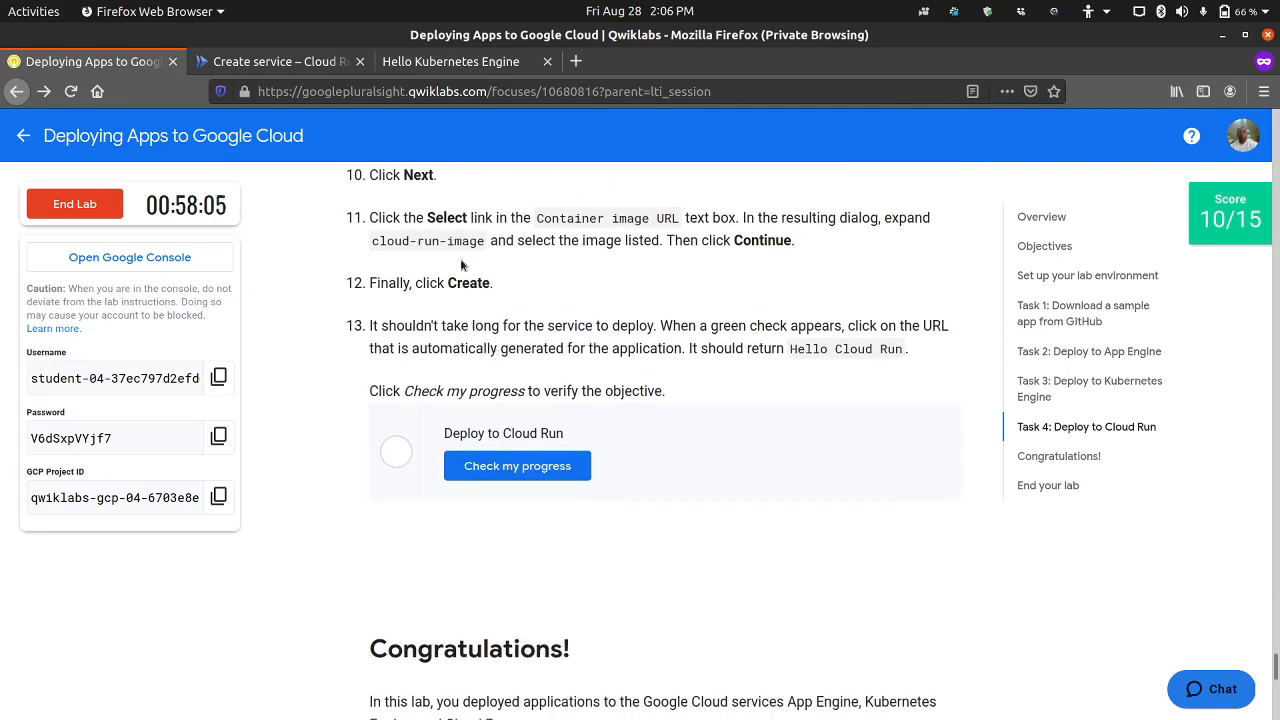
{"action": "scroll", "coordinate": [504, 265], "scroll_direction": "up", "scroll_amount": 1}
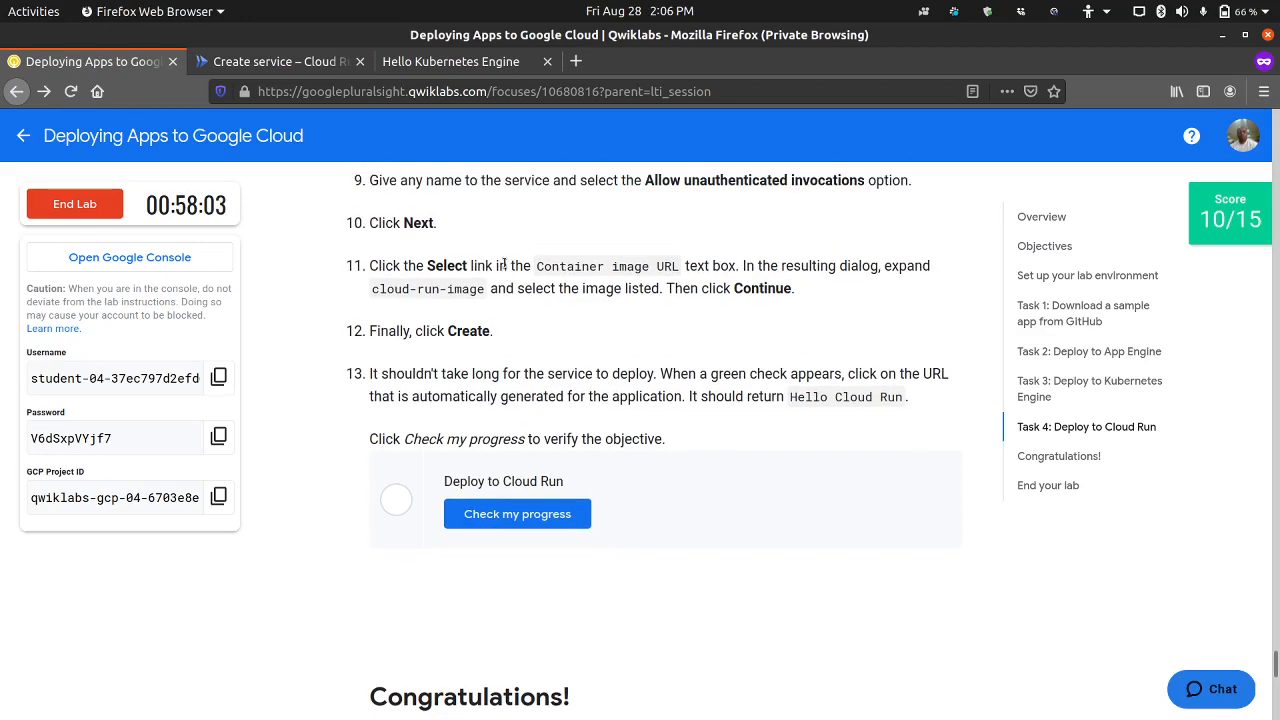
{"action": "left_click", "coordinate": [278, 60]}
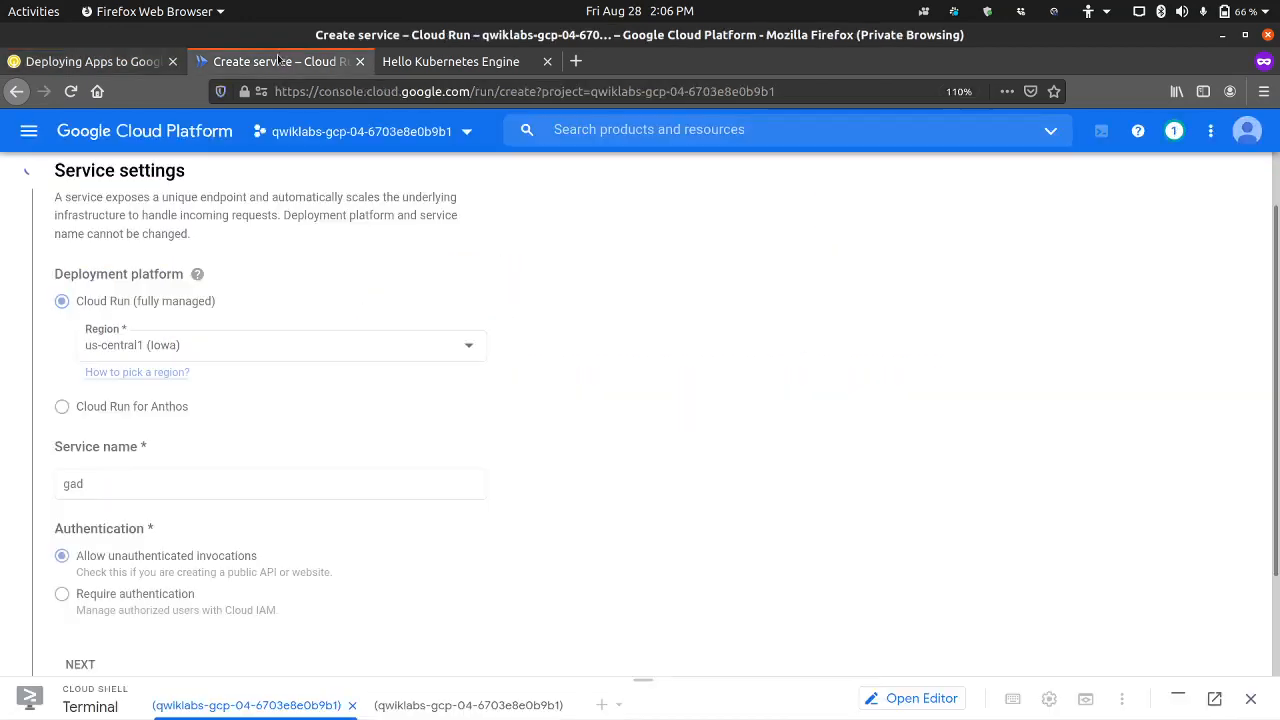
{"action": "scroll", "coordinate": [359, 420], "scroll_direction": "down", "scroll_amount": 1}
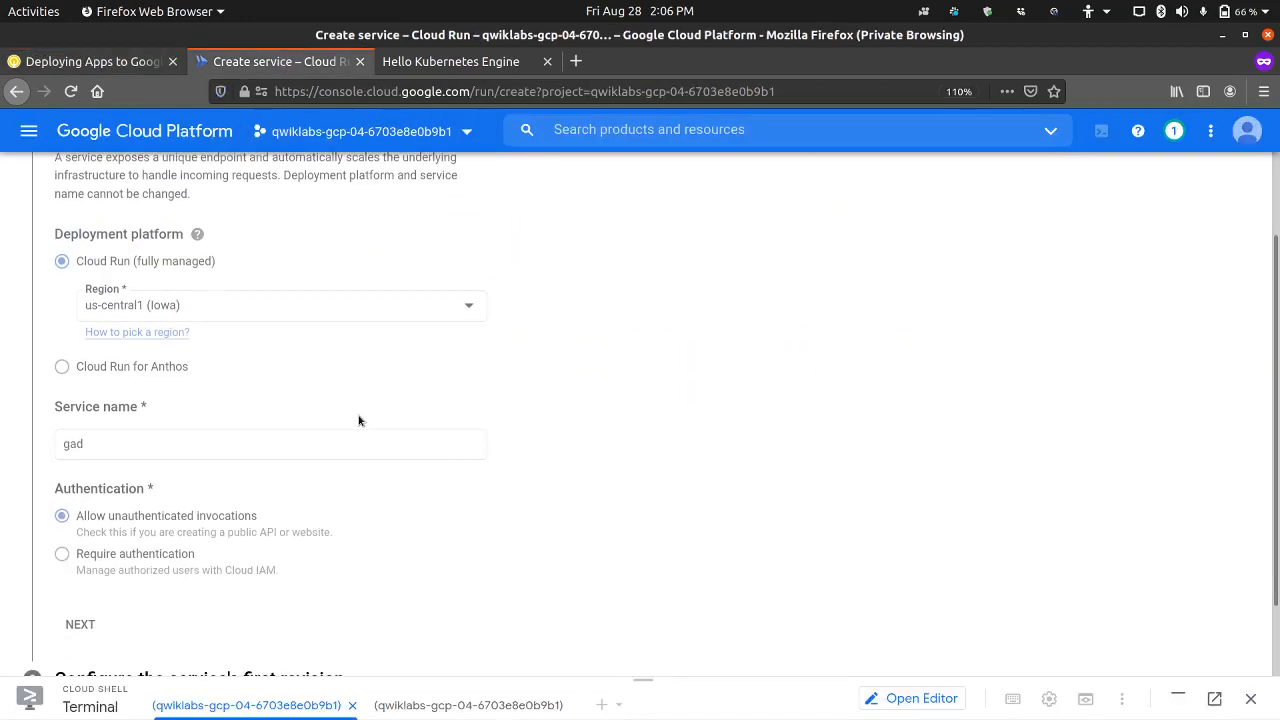
{"action": "scroll", "coordinate": [359, 420], "scroll_direction": "down", "scroll_amount": 2}
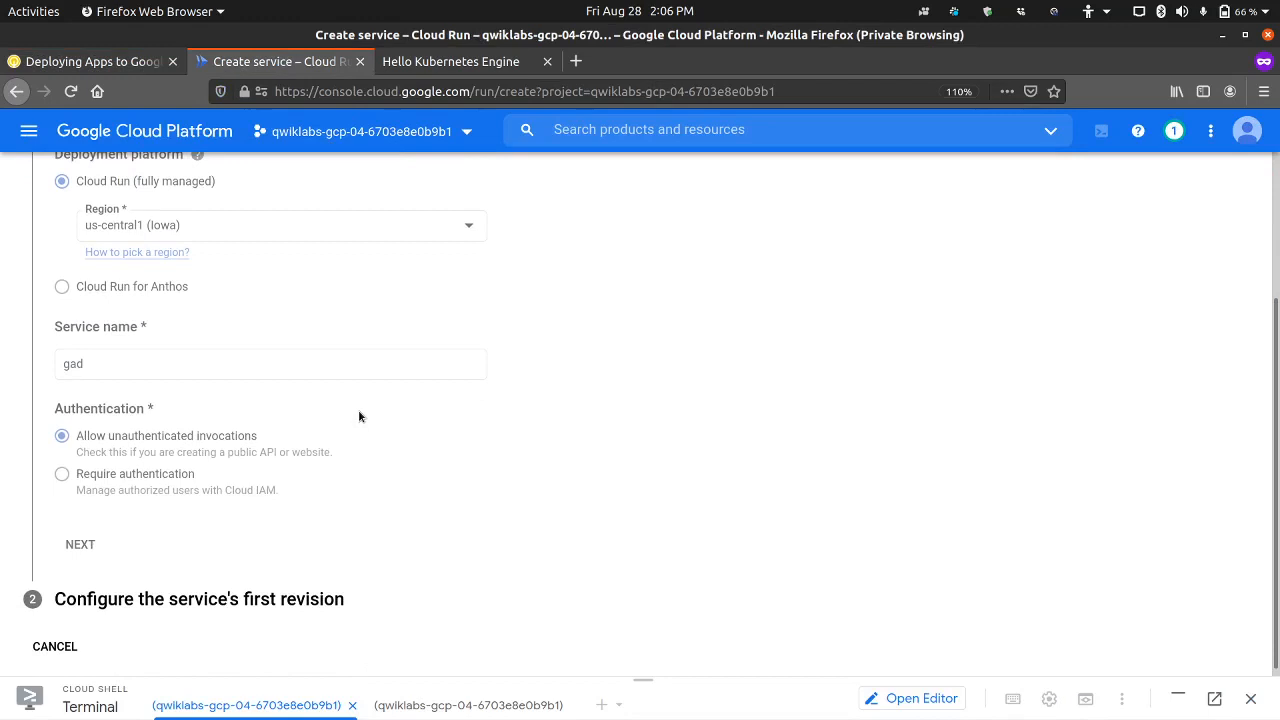
{"action": "scroll", "coordinate": [361, 417], "scroll_direction": "up", "scroll_amount": 3}
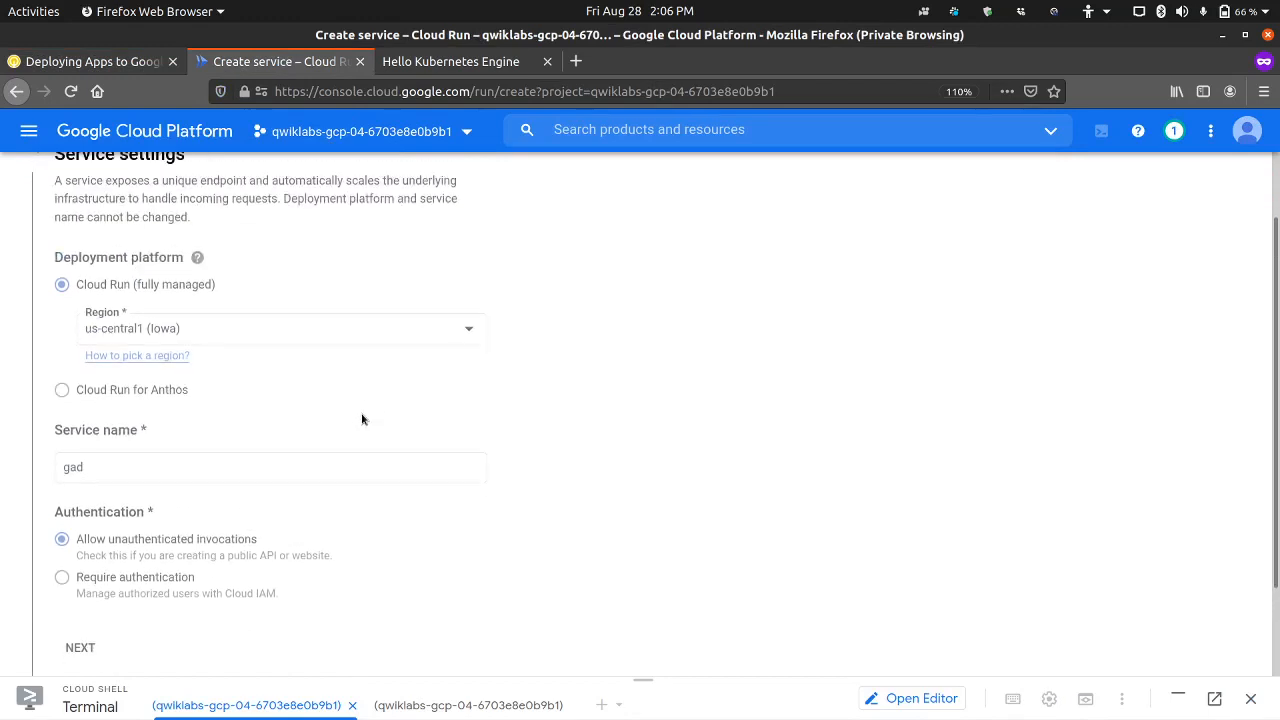
{"action": "scroll", "coordinate": [366, 420], "scroll_direction": "down", "scroll_amount": 3}
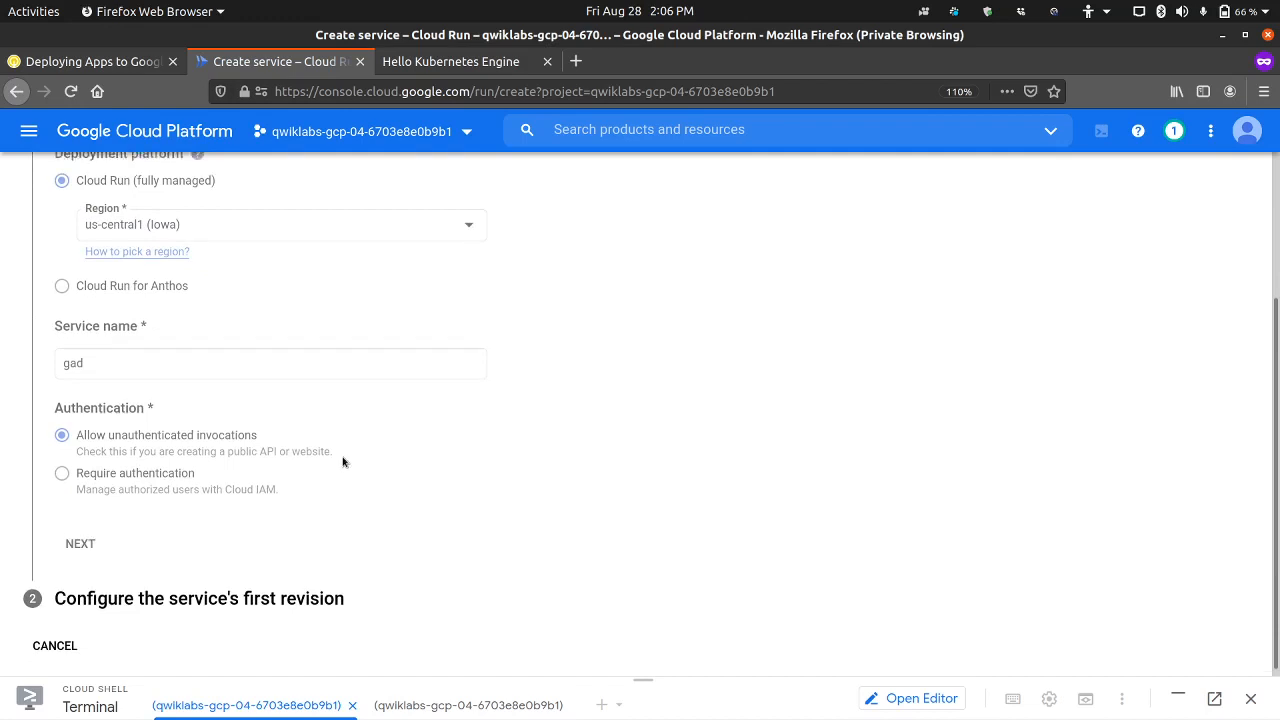
{"action": "scroll", "coordinate": [343, 460], "scroll_direction": "up", "scroll_amount": 5}
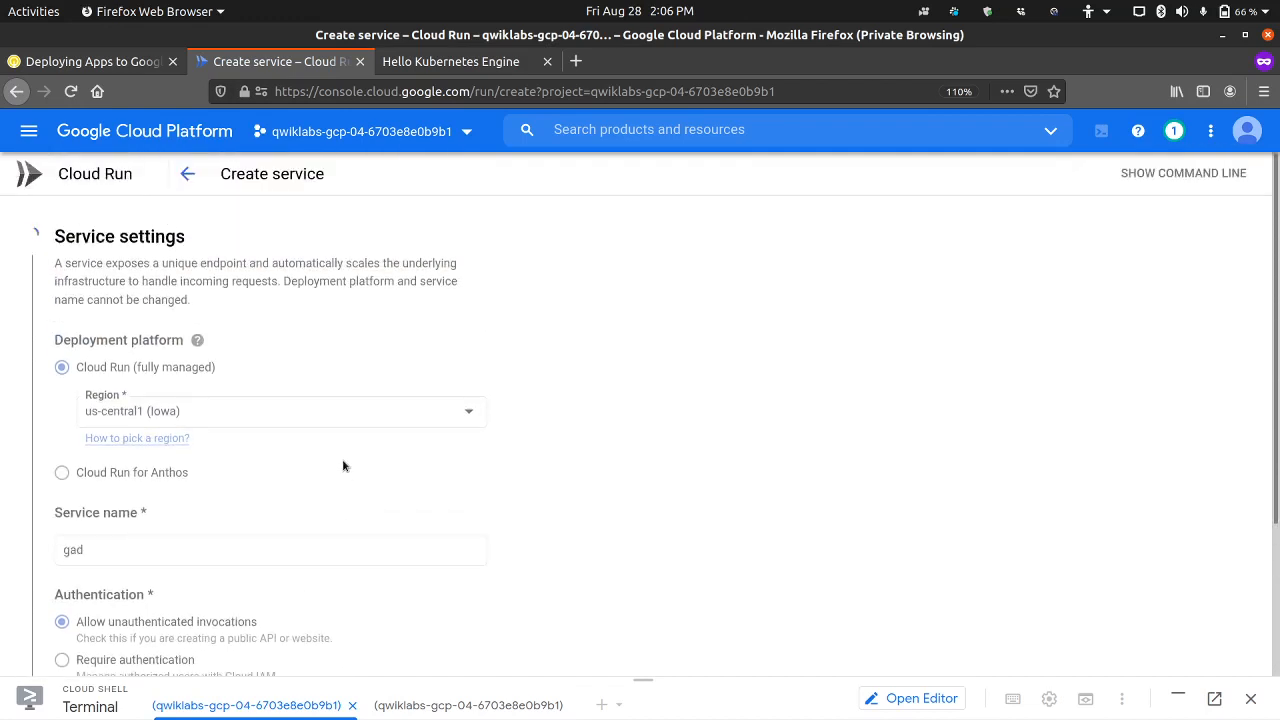
{"action": "scroll", "coordinate": [343, 466], "scroll_direction": "down", "scroll_amount": 5}
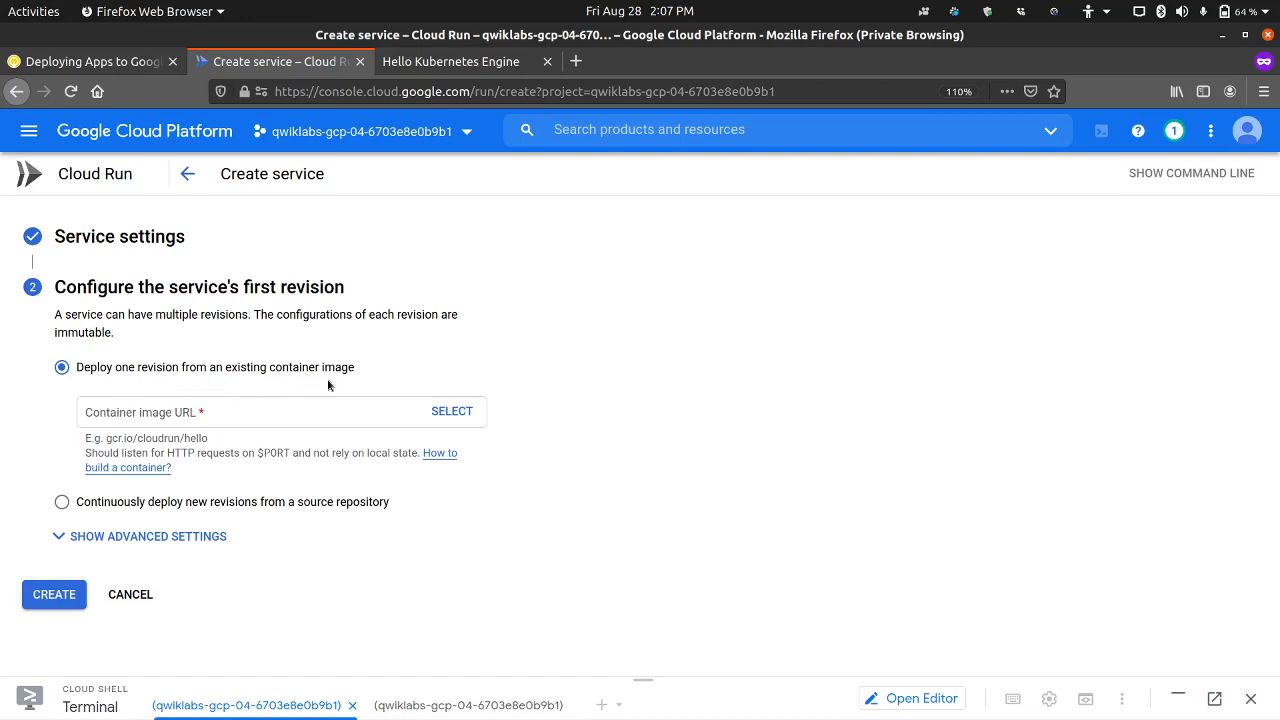
Step: Open the container image picker for the service's first revision and check Task 4 step 11 in the lab instructions
{"action": "left_click", "coordinate": [326, 405]}
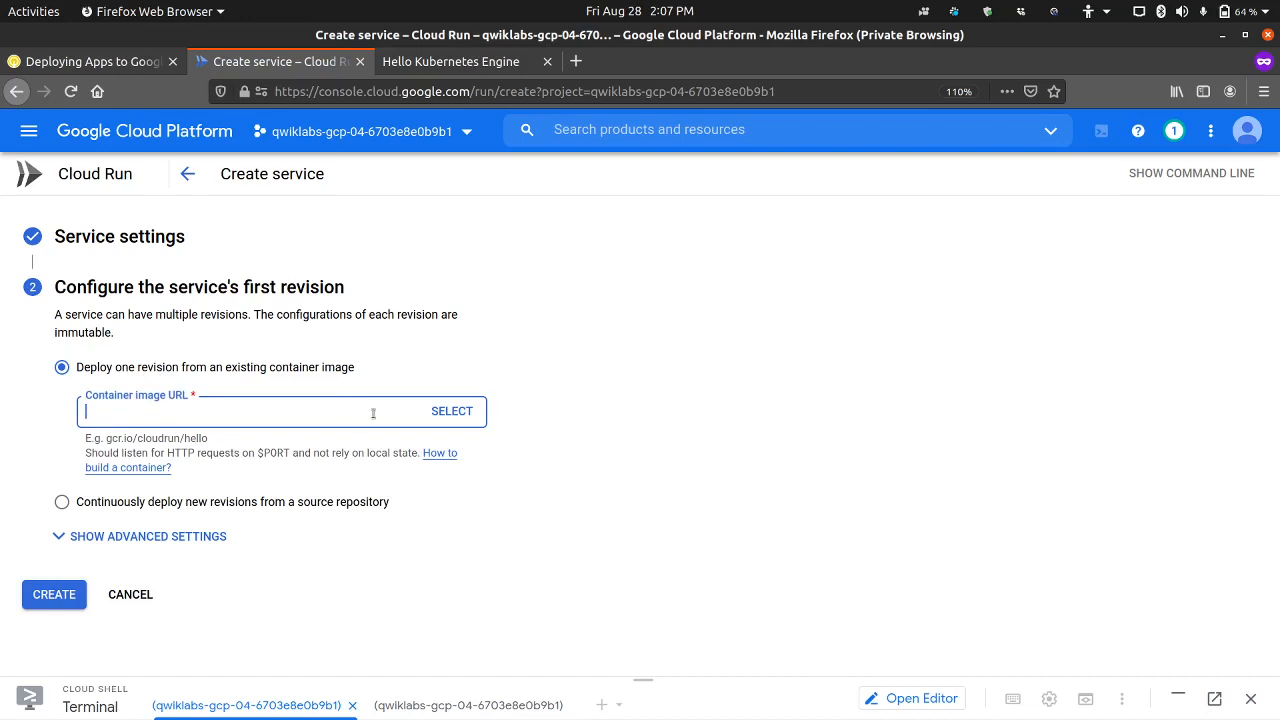
{"action": "left_click", "coordinate": [462, 415]}
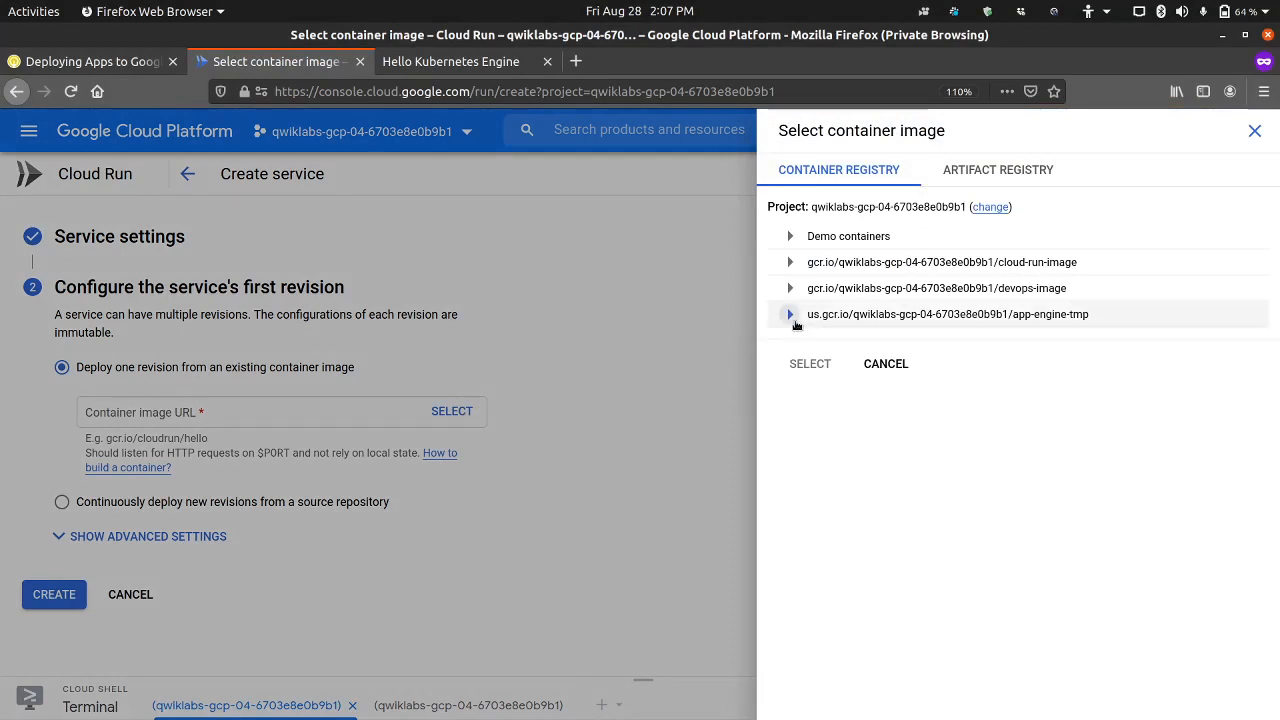
{"action": "left_click", "coordinate": [119, 66]}
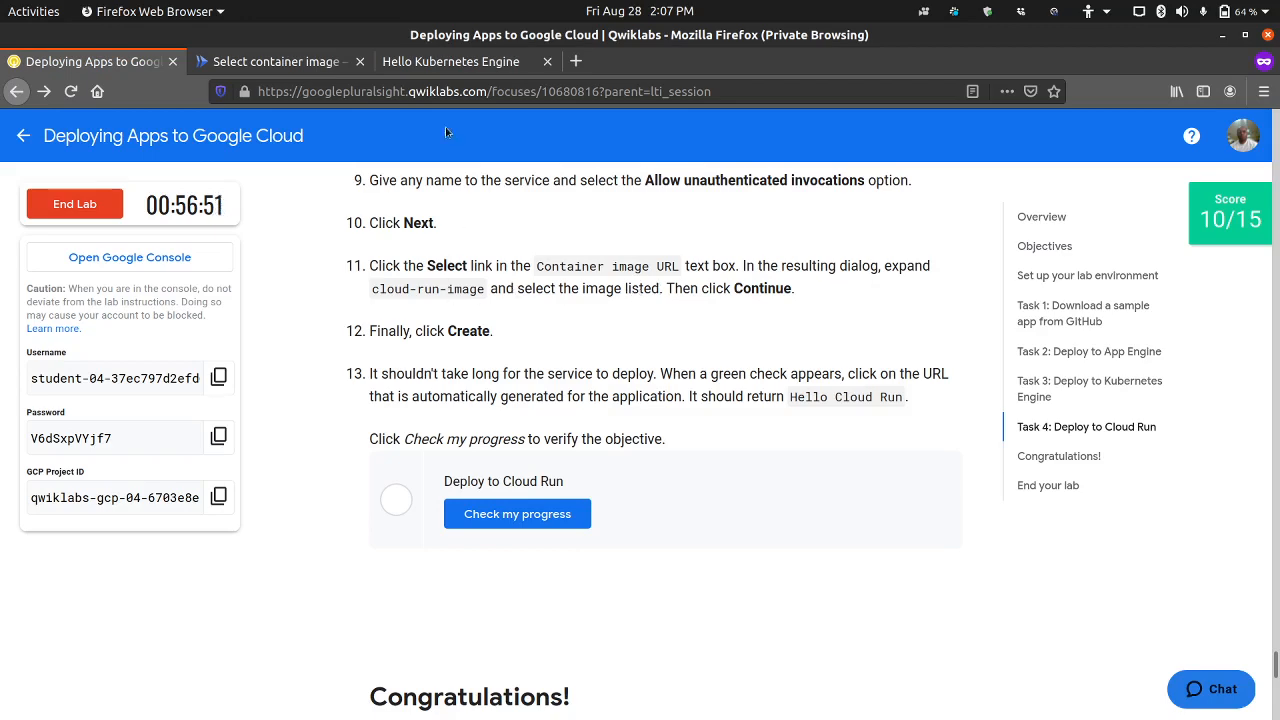
{"action": "left_click", "coordinate": [300, 61]}
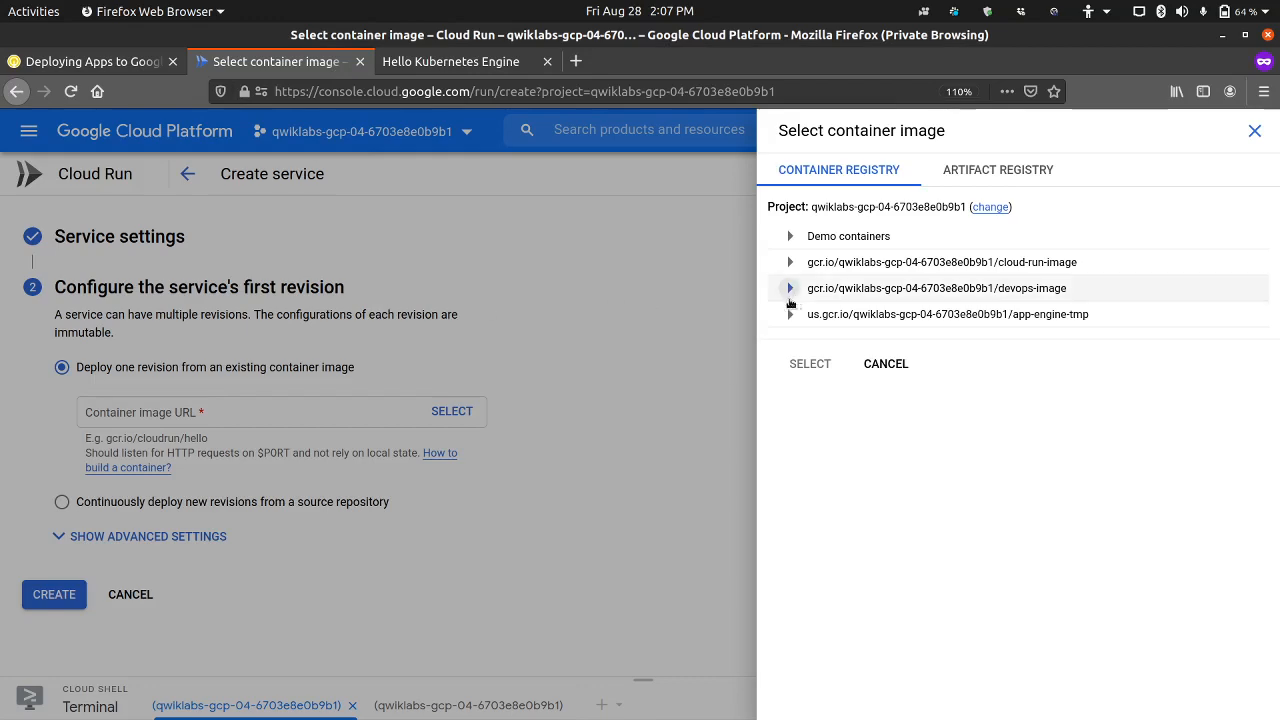
{"action": "left_click", "coordinate": [715, 371]}
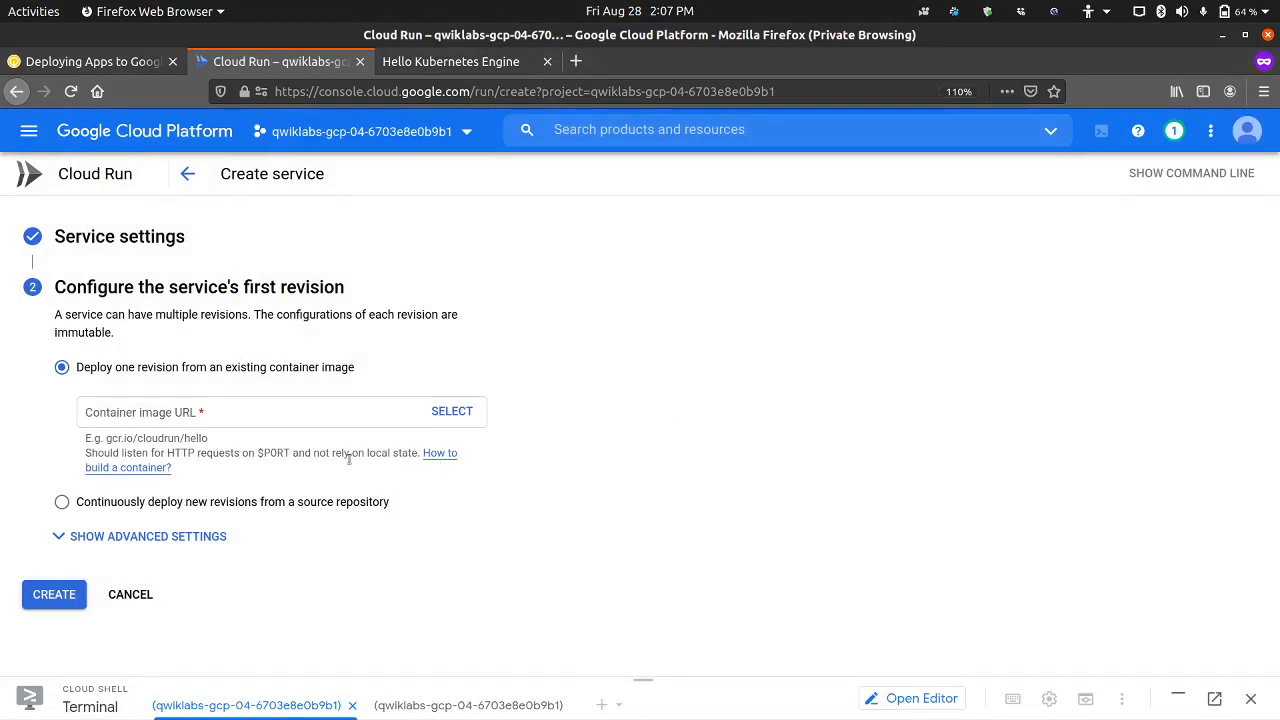
{"action": "left_click", "coordinate": [462, 417]}
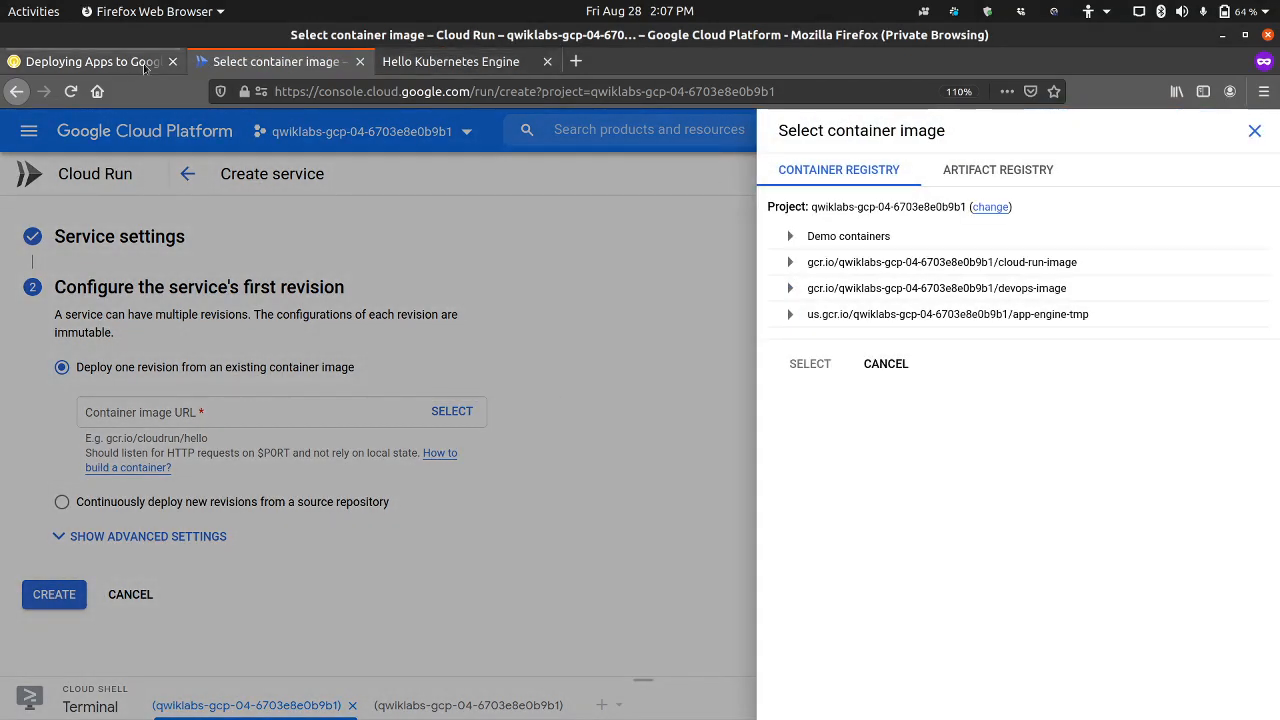
Step: Check the image name in the Task 4 step 4 build command and choose the v0.1 image under cloud-run-image as the container image
{"action": "left_click", "coordinate": [95, 61]}
{"action": "scroll", "coordinate": [465, 427], "scroll_direction": "up", "scroll_amount": 3}
{"action": "scroll", "coordinate": [465, 427], "scroll_direction": "up", "scroll_amount": 3}
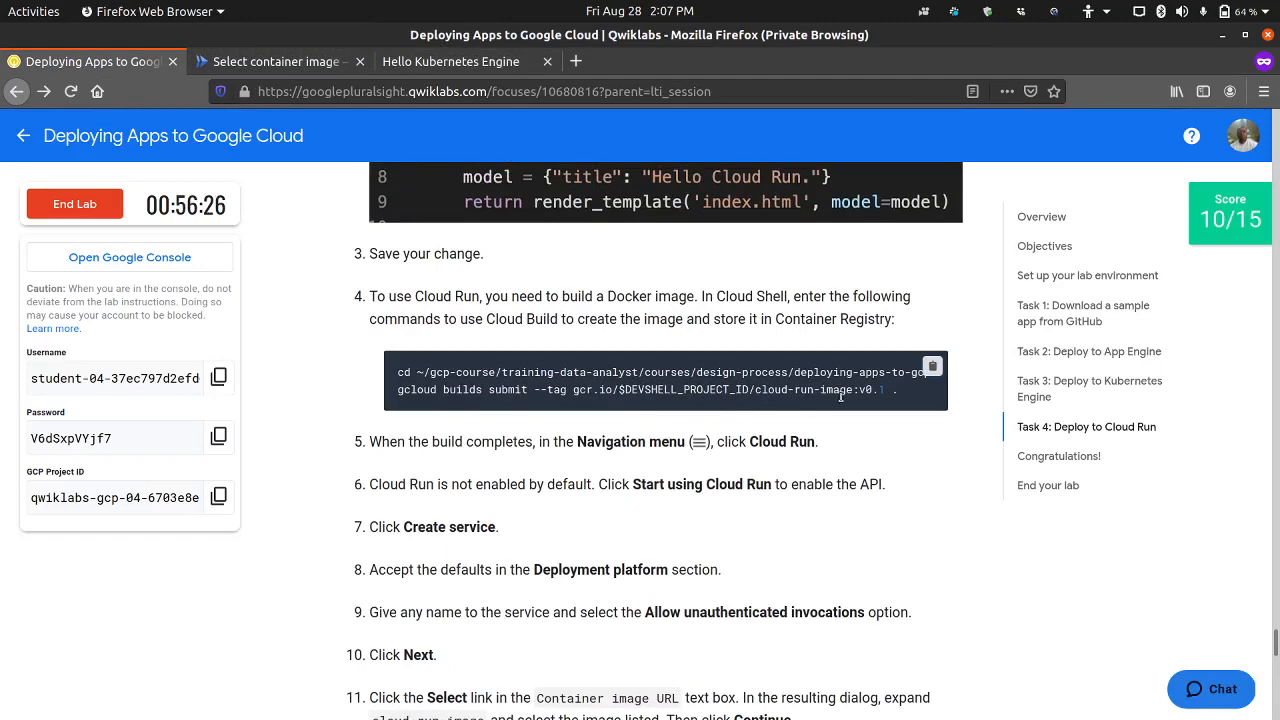
{"action": "left_click", "coordinate": [272, 61]}
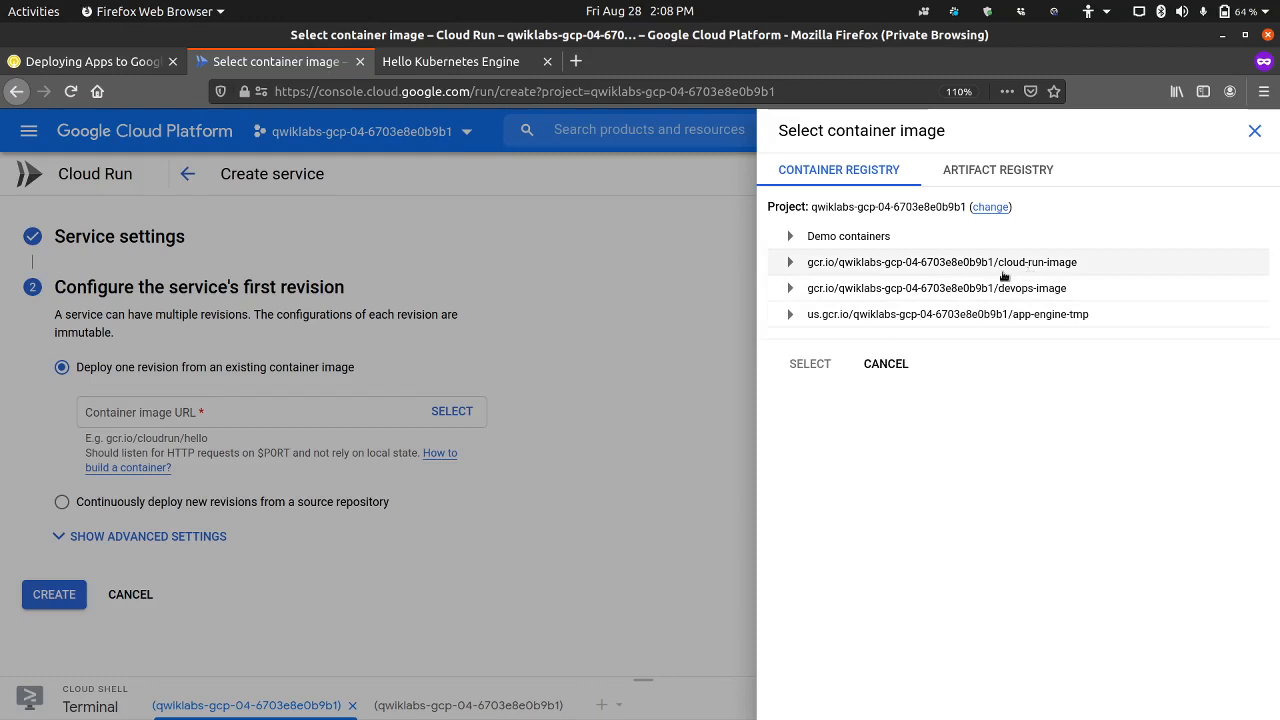
{"action": "left_click", "coordinate": [790, 264]}
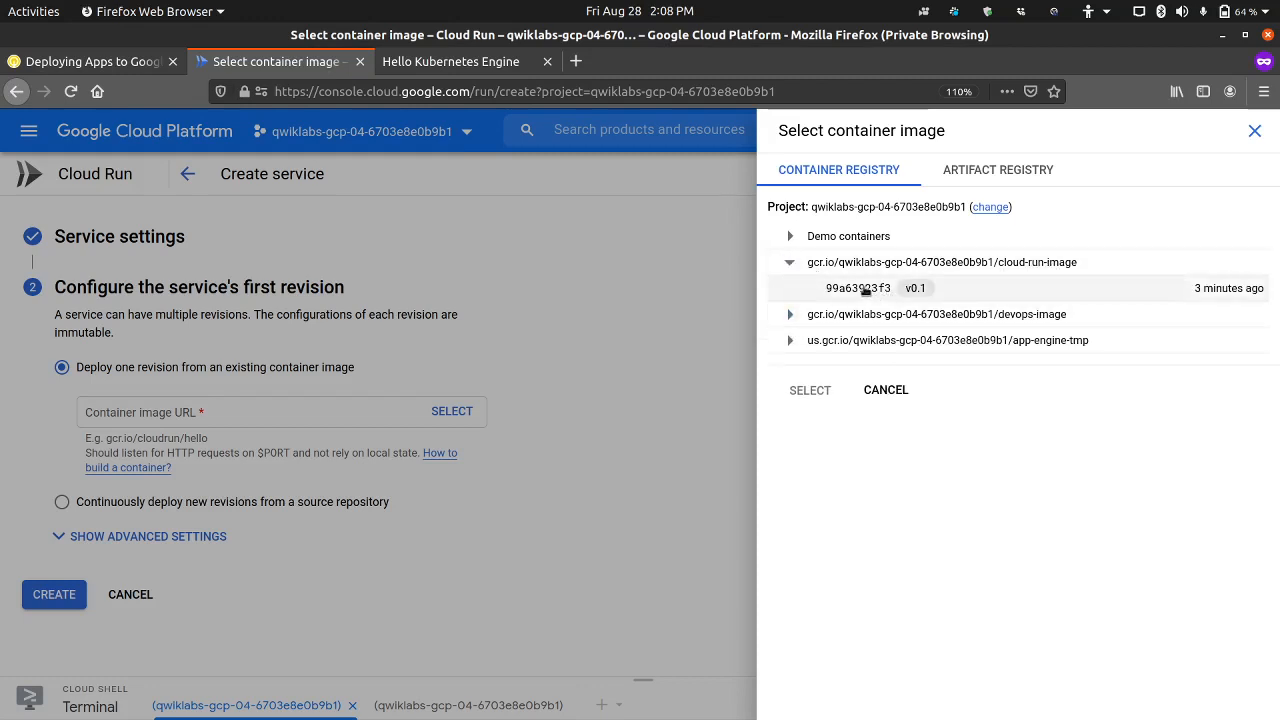
{"action": "left_click", "coordinate": [873, 290]}
{"action": "left_click", "coordinate": [807, 390]}
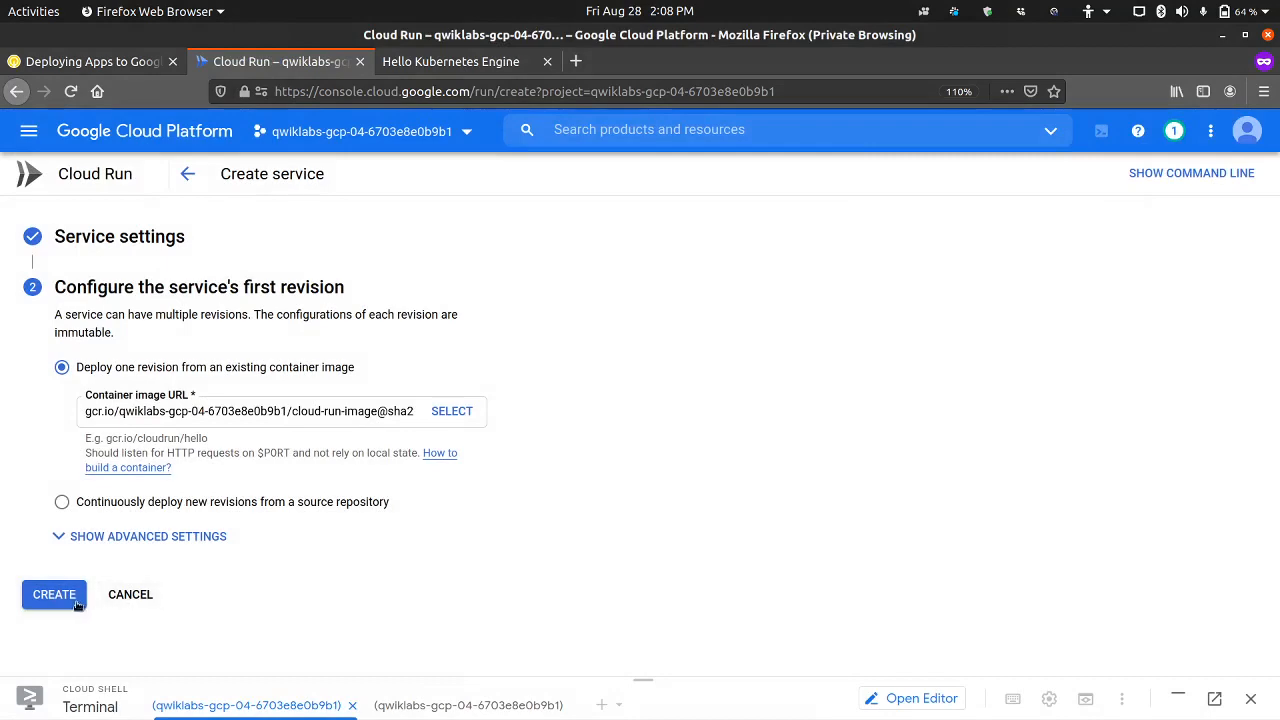
Step: Check Task 4 steps 12 and 13 in the lab instructions and create the Cloud Run service
{"action": "left_click", "coordinate": [124, 70]}
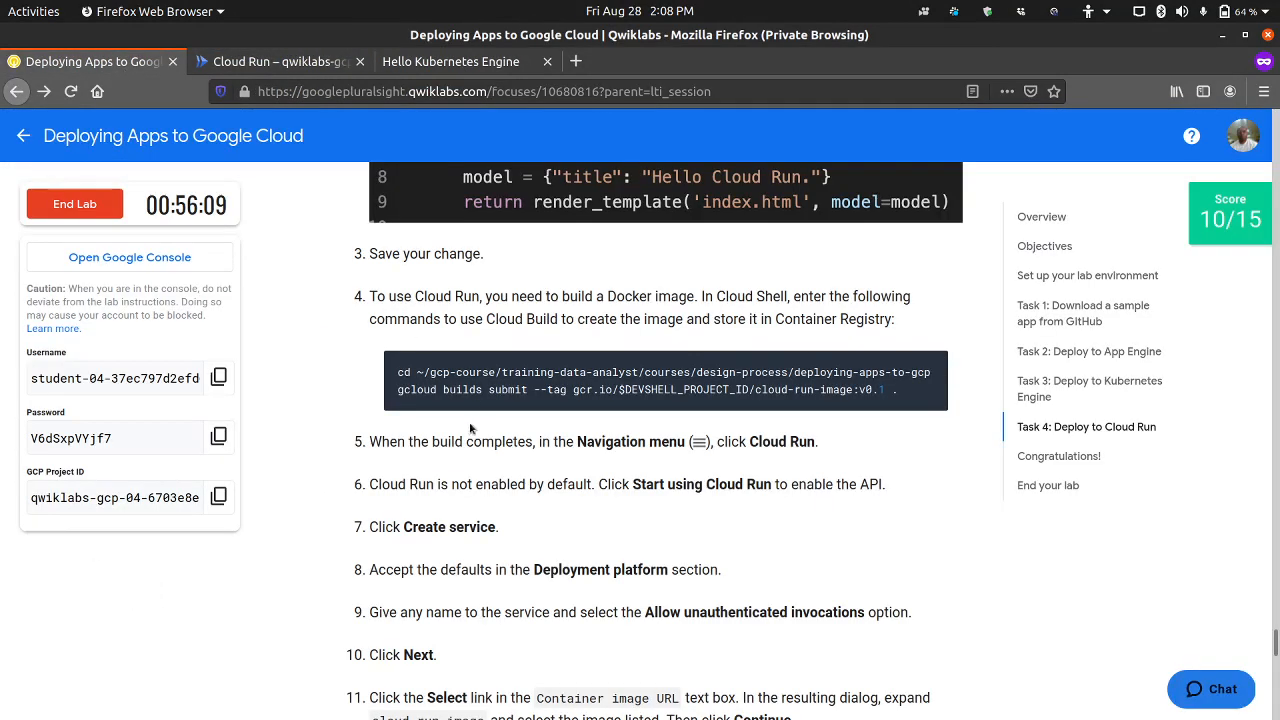
{"action": "scroll", "coordinate": [470, 428], "scroll_direction": "down", "scroll_amount": 3}
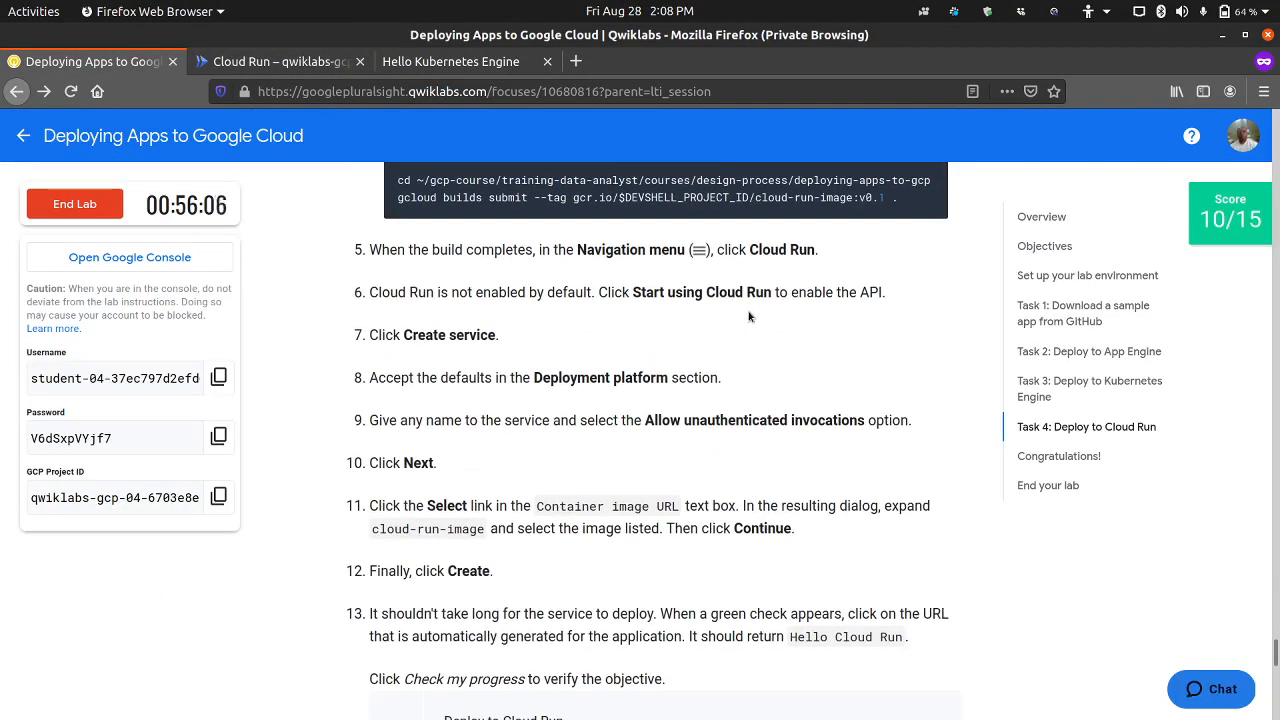
{"action": "scroll", "coordinate": [696, 398], "scroll_direction": "down", "scroll_amount": 3}
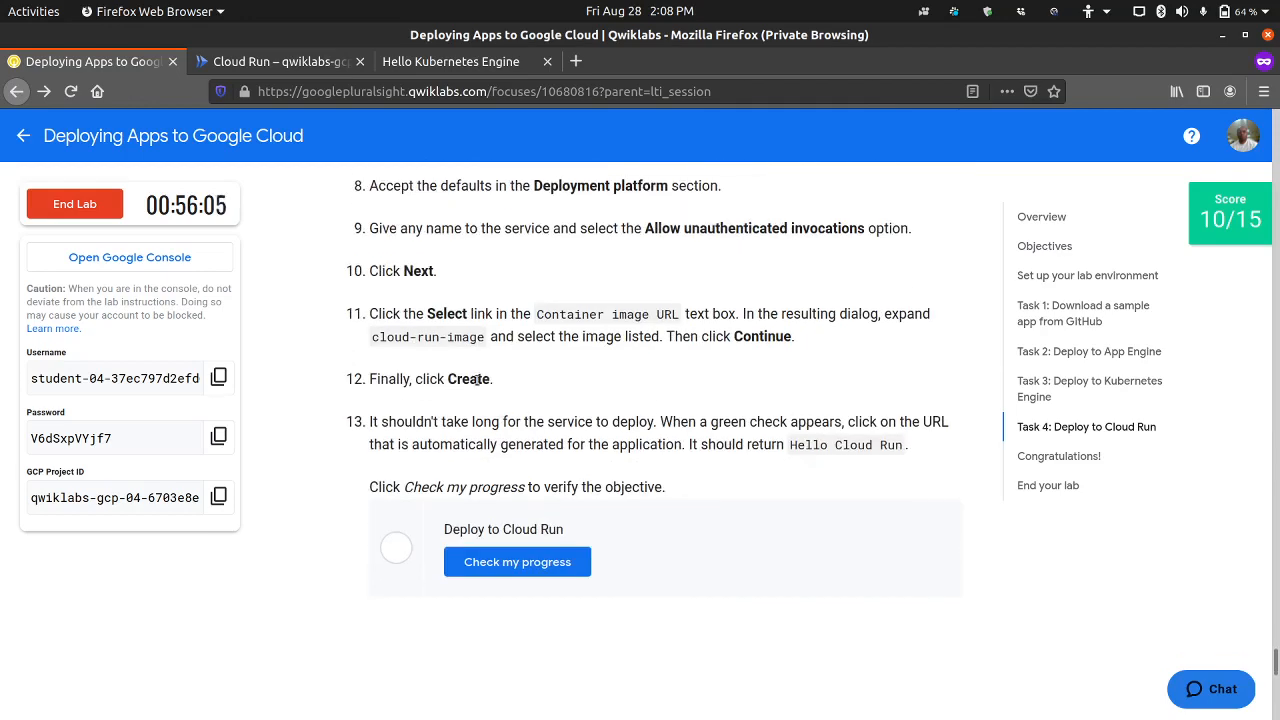
{"action": "left_click", "coordinate": [250, 62]}
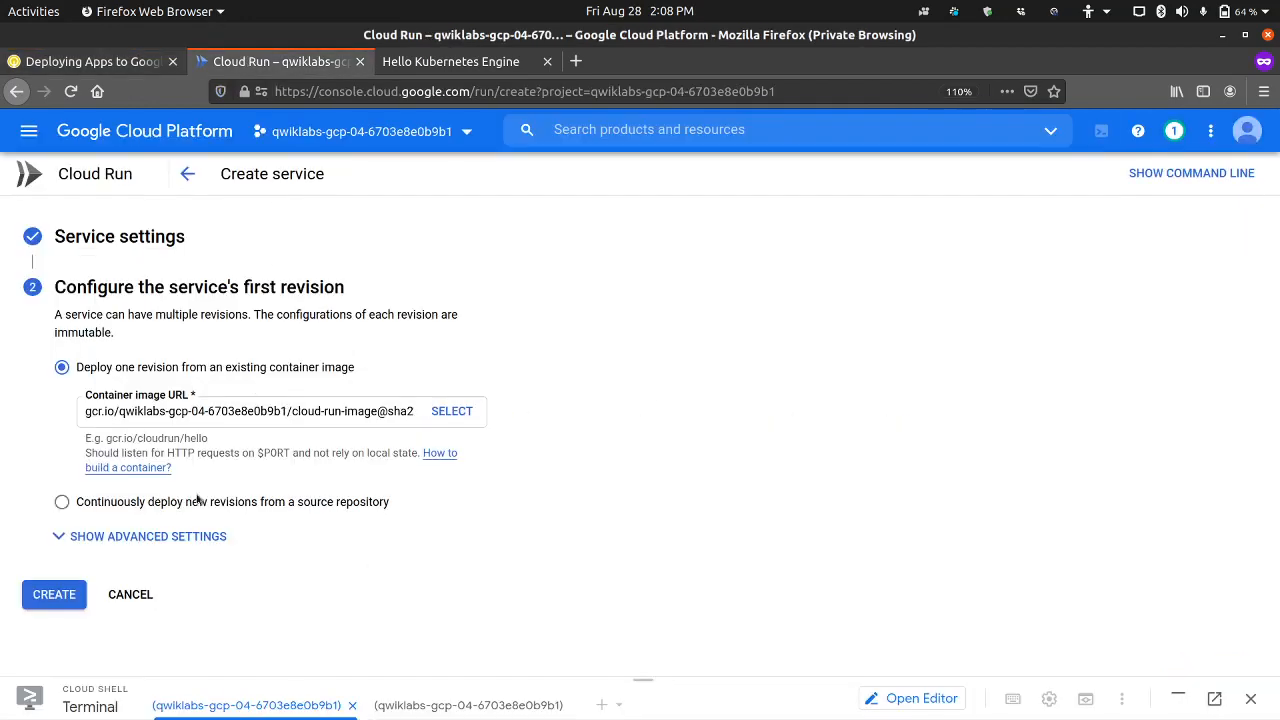
{"action": "left_click", "coordinate": [54, 596]}
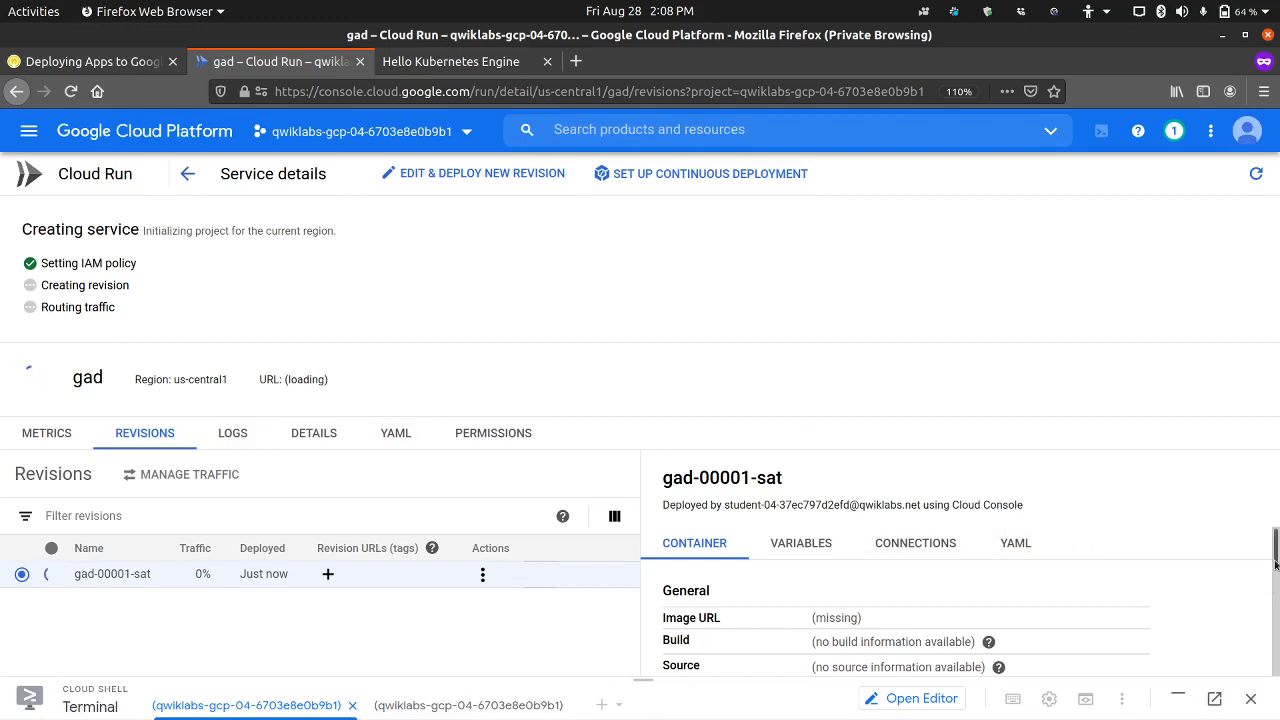
Step: Examine the YAML of the service's new revision while the service is deploying
{"action": "mouse_move", "coordinate": [1275, 562]}
{"action": "left_mouse_down"}
{"action": "mouse_move", "coordinate": [1275, 625]}
{"action": "mouse_move", "coordinate": [1275, 562]}
{"action": "left_mouse_up"}
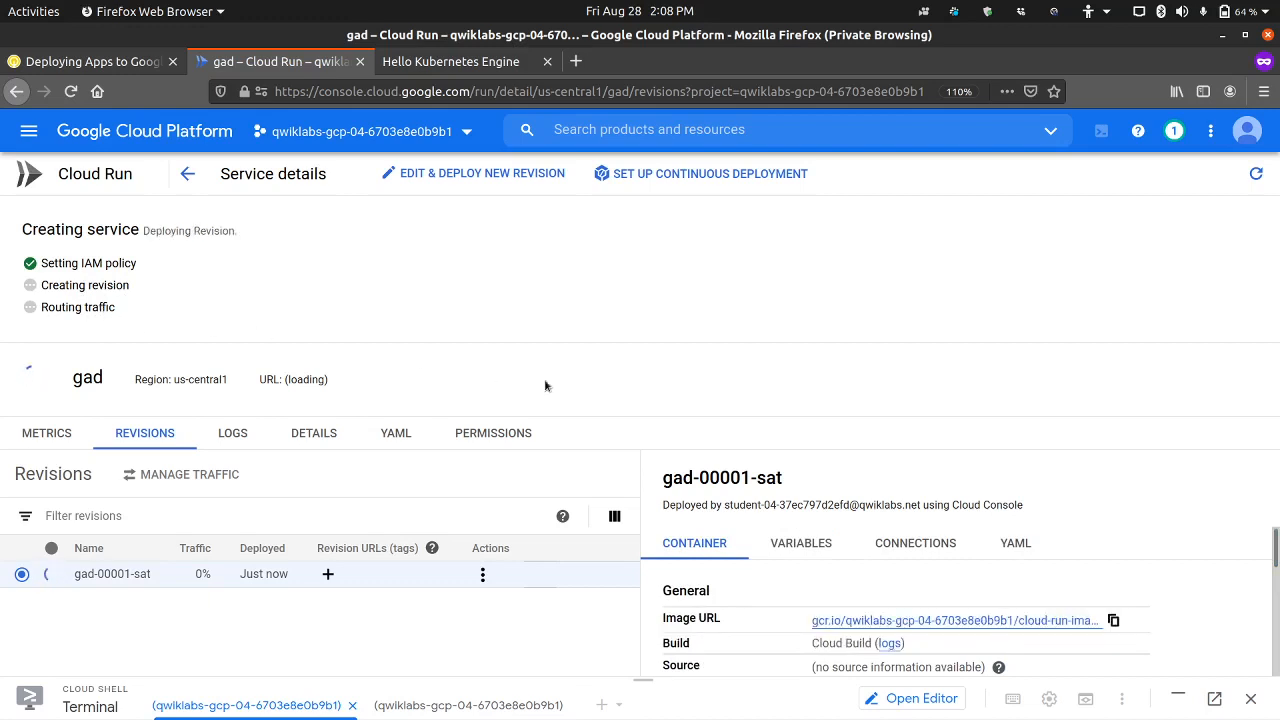
{"action": "left_click", "coordinate": [1025, 546]}
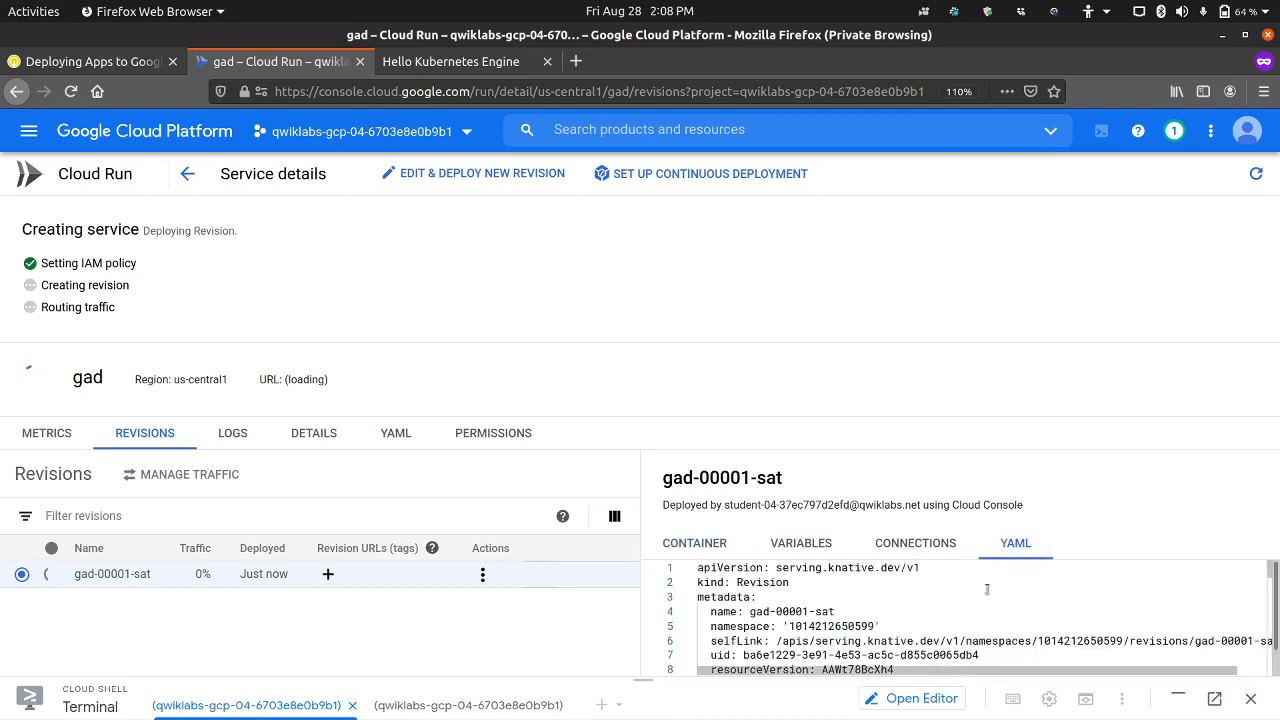
{"action": "scroll", "coordinate": [937, 630], "scroll_direction": "down", "scroll_amount": 5}
{"action": "scroll", "coordinate": [937, 630], "scroll_direction": "down", "scroll_amount": 6}
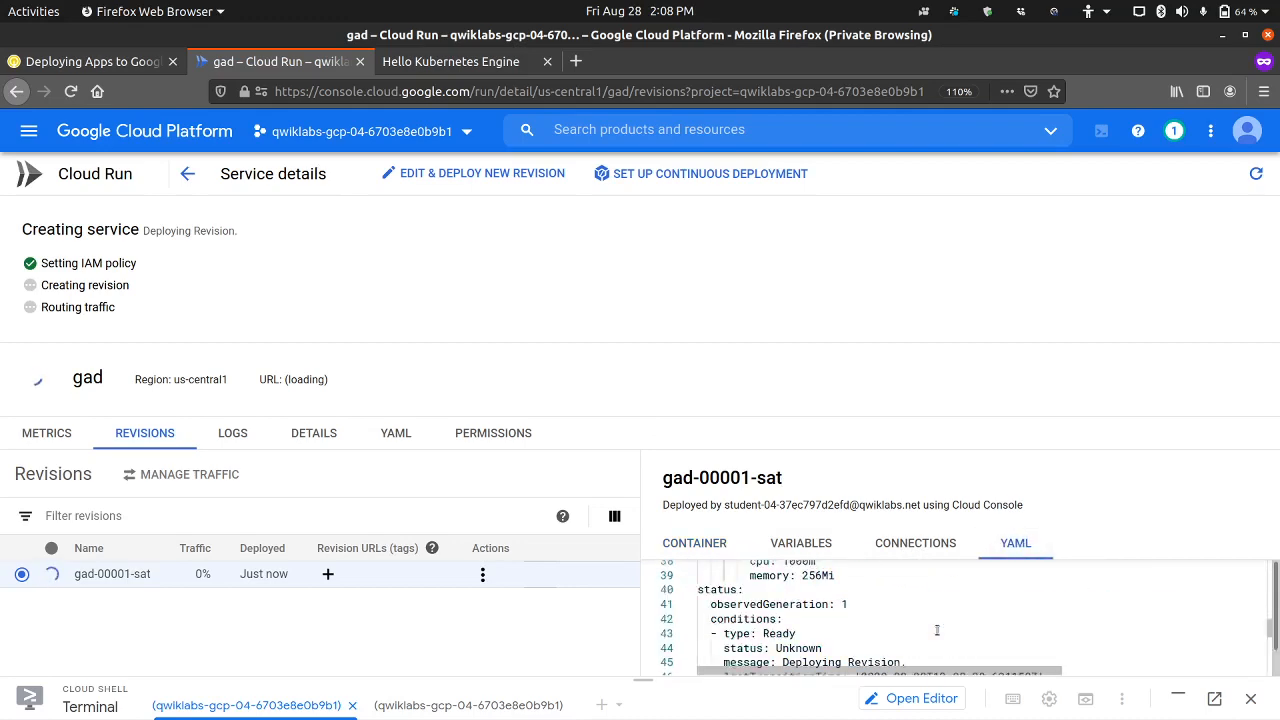
Step: Examine the YAML of the gad service's revision and its container details, including port, service account and capacity settings
{"action": "scroll", "coordinate": [937, 628], "scroll_direction": "up", "scroll_amount": 12}
{"action": "scroll", "coordinate": [937, 630], "scroll_direction": "down", "scroll_amount": 6}
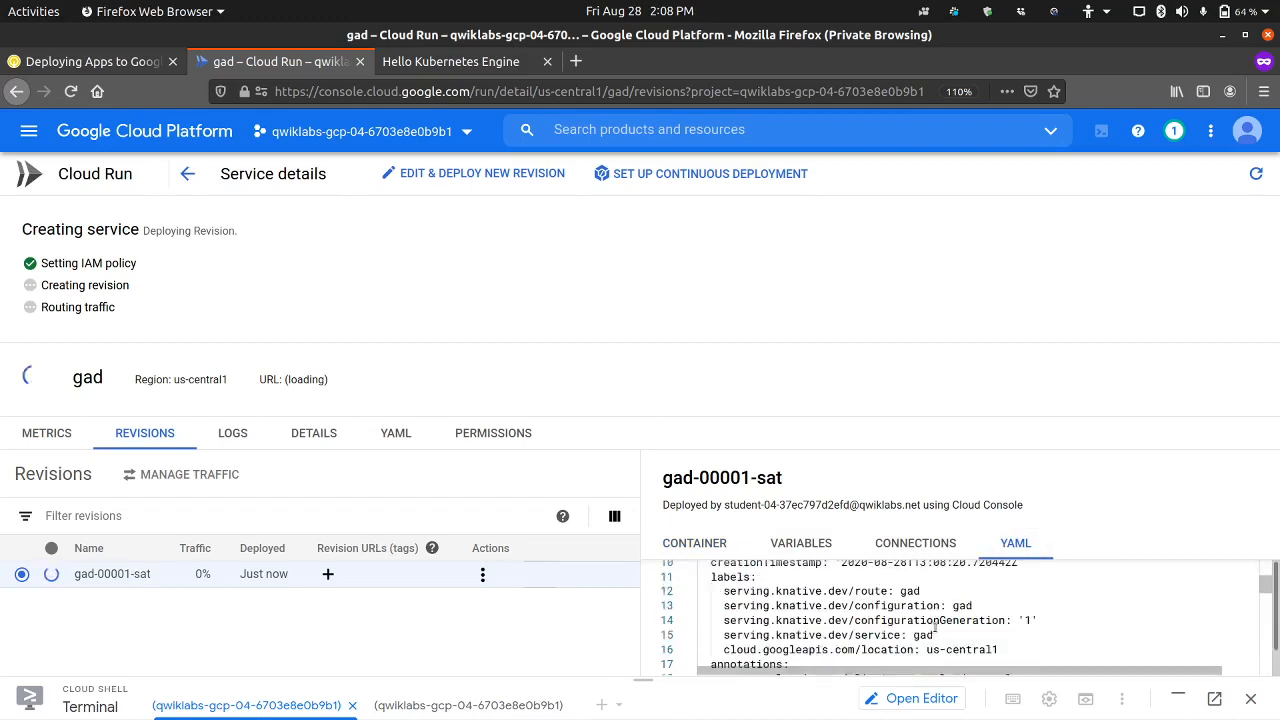
{"action": "scroll", "coordinate": [917, 624], "scroll_direction": "down", "scroll_amount": 4}
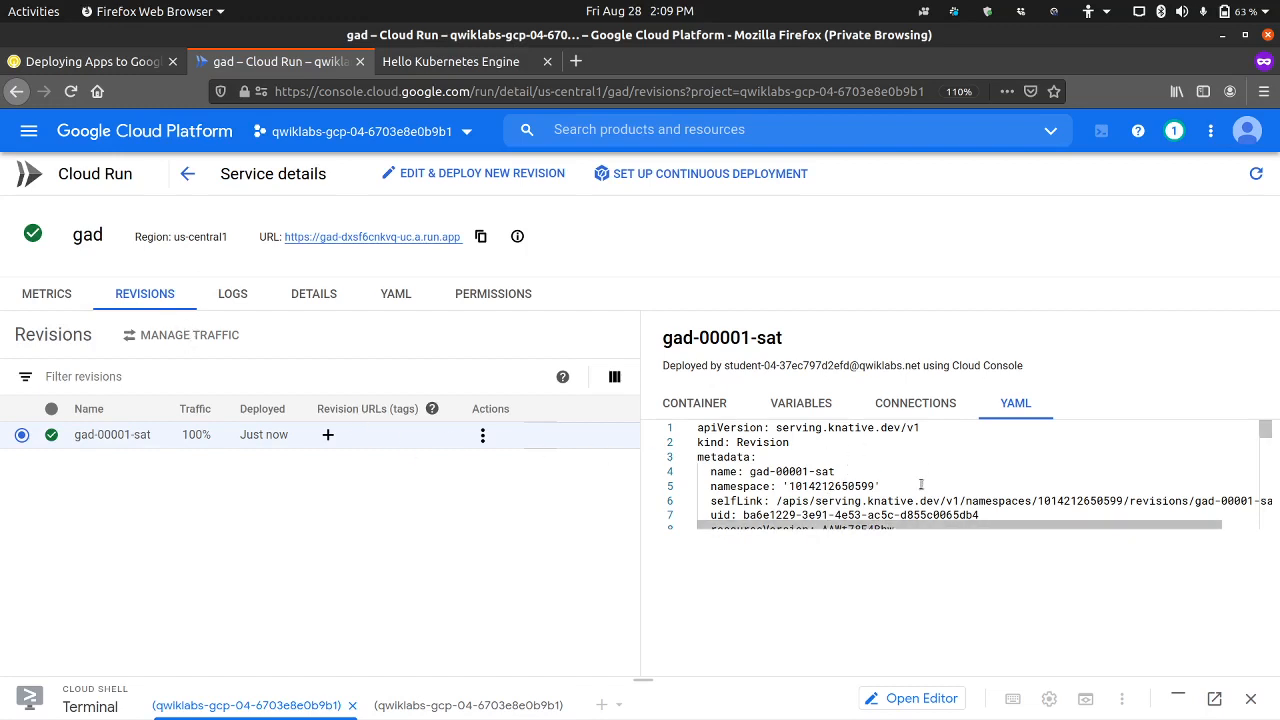
{"action": "scroll", "coordinate": [920, 485], "scroll_direction": "down", "scroll_amount": 10}
{"action": "scroll", "coordinate": [920, 485], "scroll_direction": "up", "scroll_amount": 10}
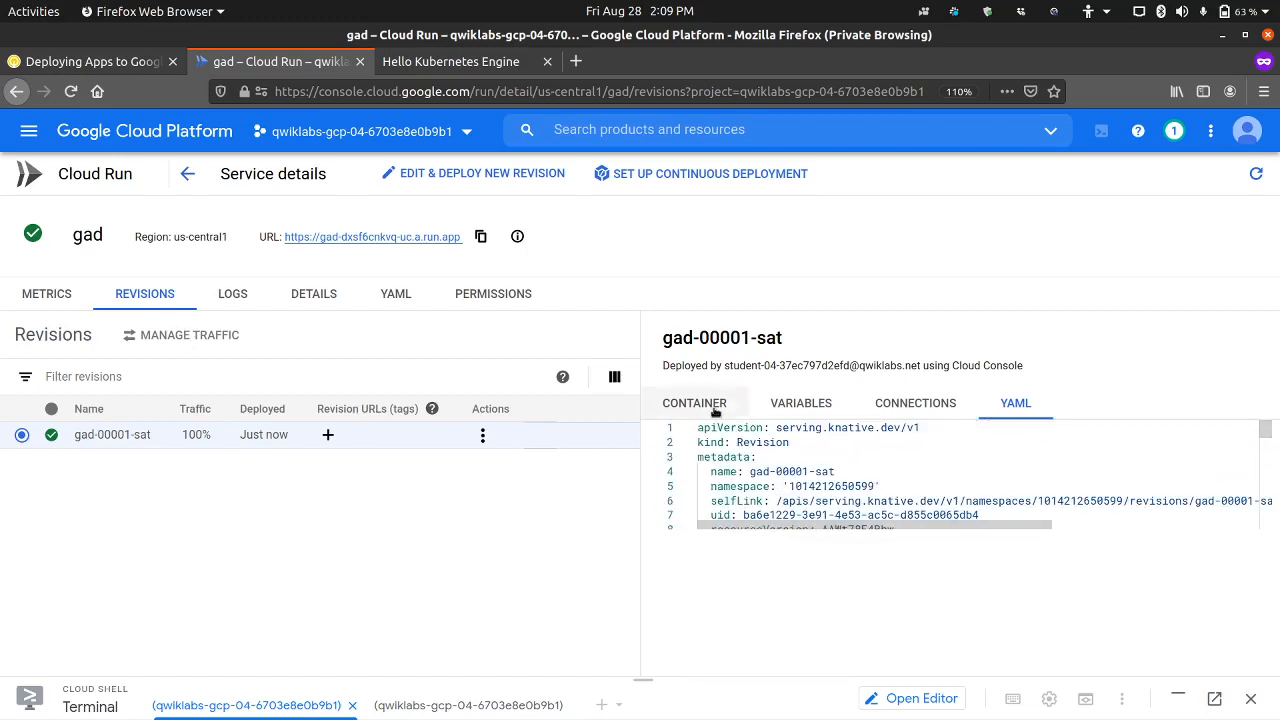
{"action": "left_click", "coordinate": [714, 409]}
{"action": "scroll", "coordinate": [819, 537], "scroll_direction": "down", "scroll_amount": 2}
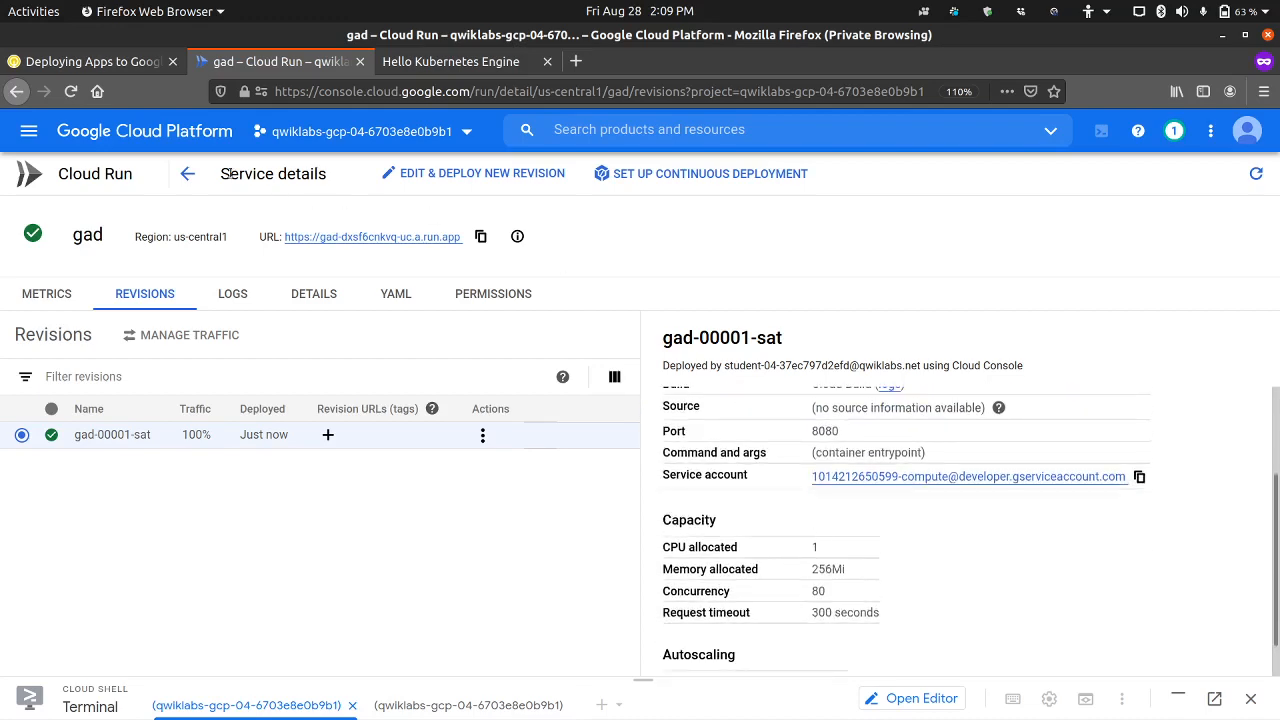
Step: Check Task 4 step 13 in the lab instructions and open the deployed gad service's URL
{"action": "left_click", "coordinate": [117, 62]}
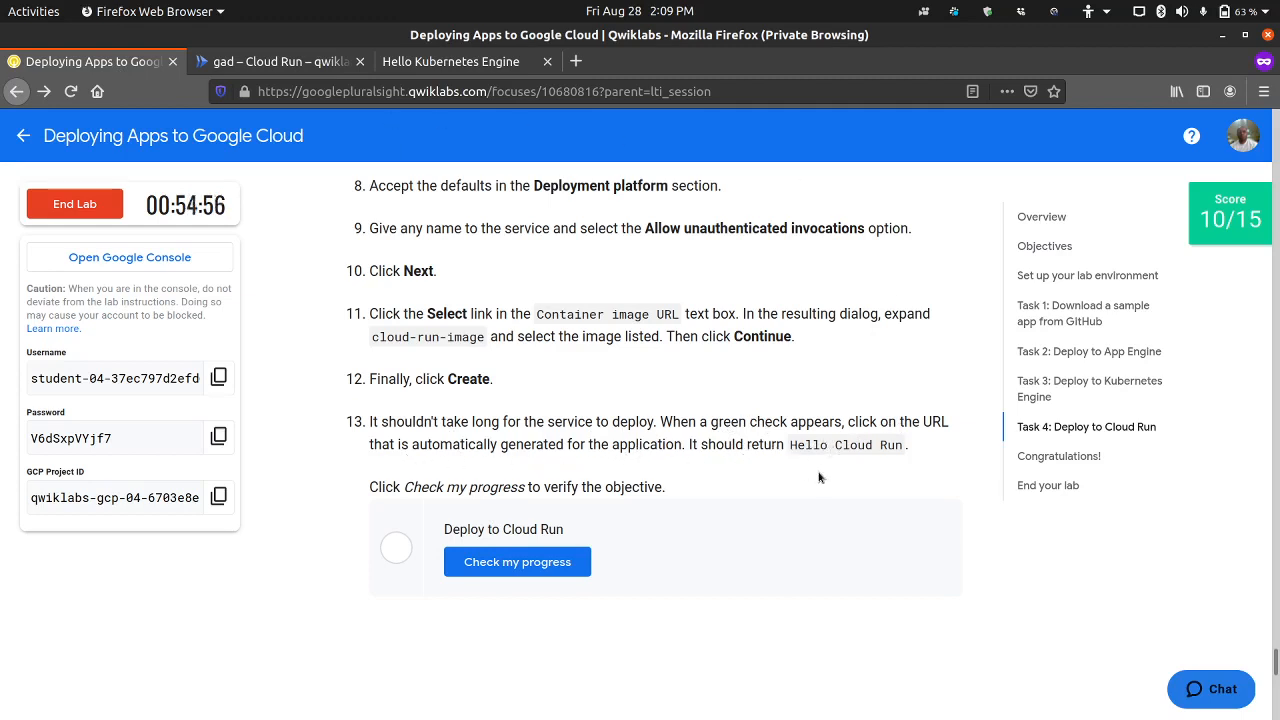
{"action": "left_click", "coordinate": [292, 62]}
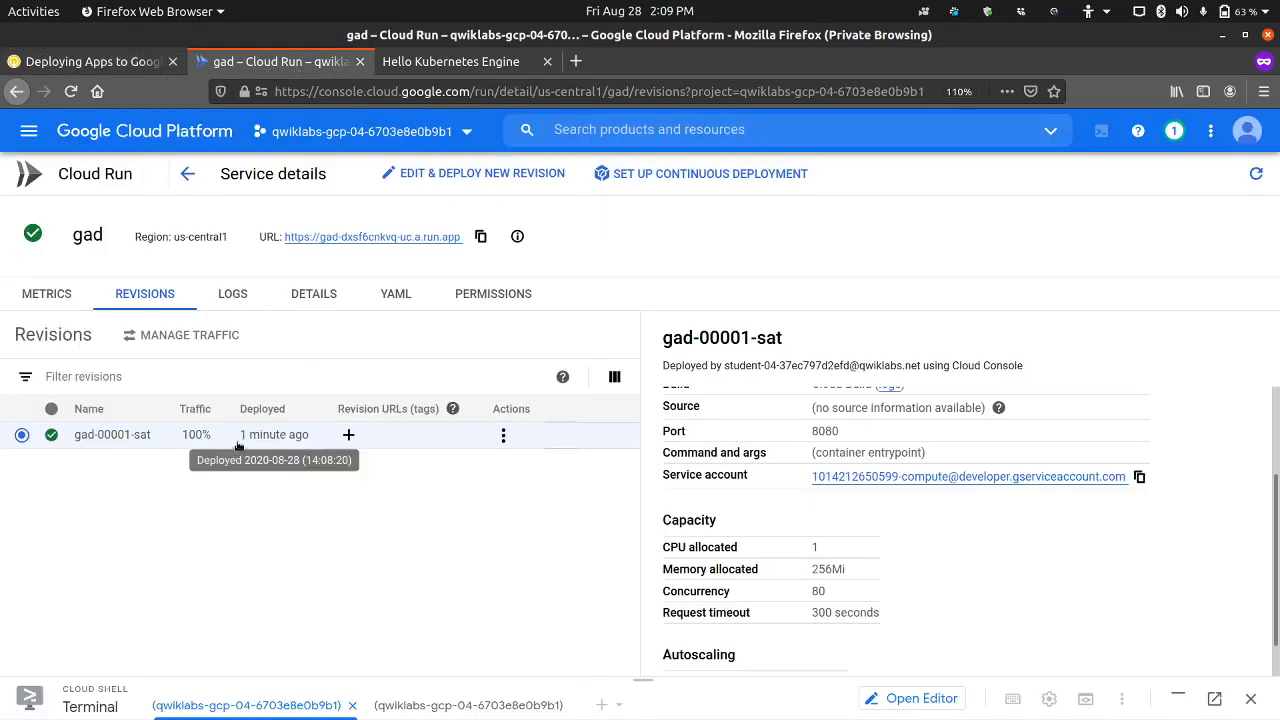
{"action": "left_click", "coordinate": [345, 238]}
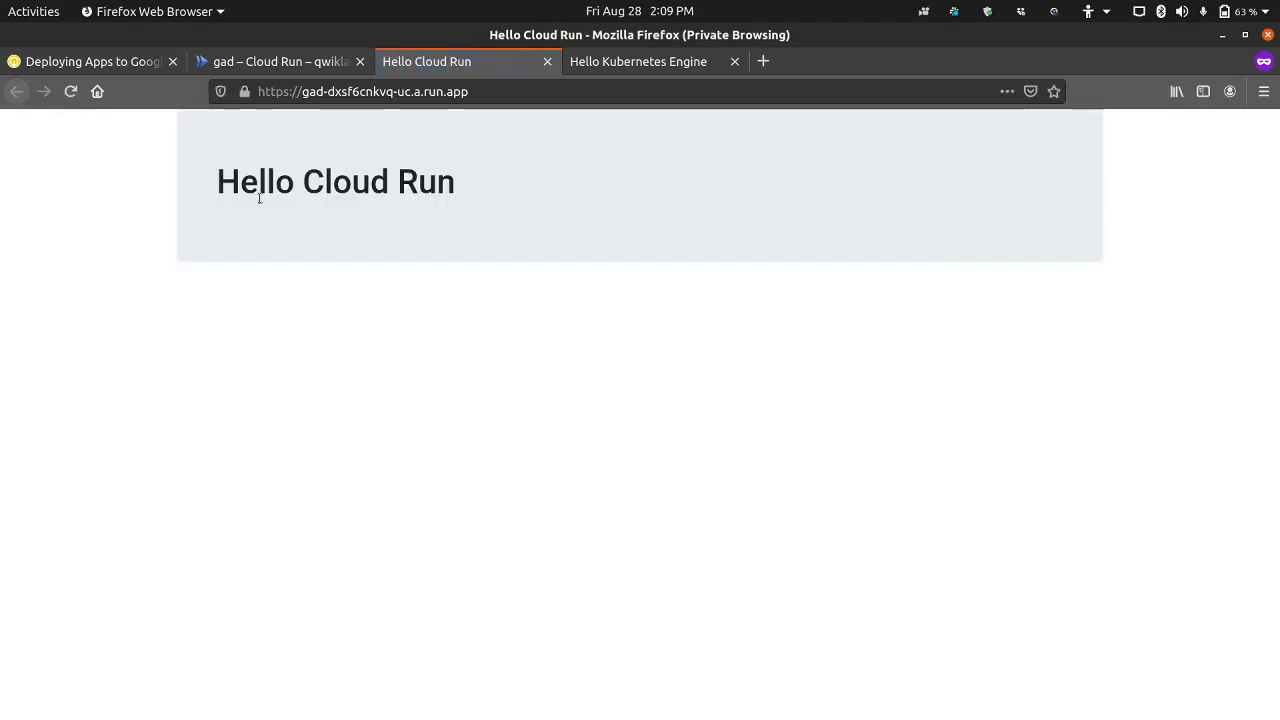
Step: Return to the gad service in the Cloud Run console and open its logs
{"action": "left_click", "coordinate": [90, 61]}
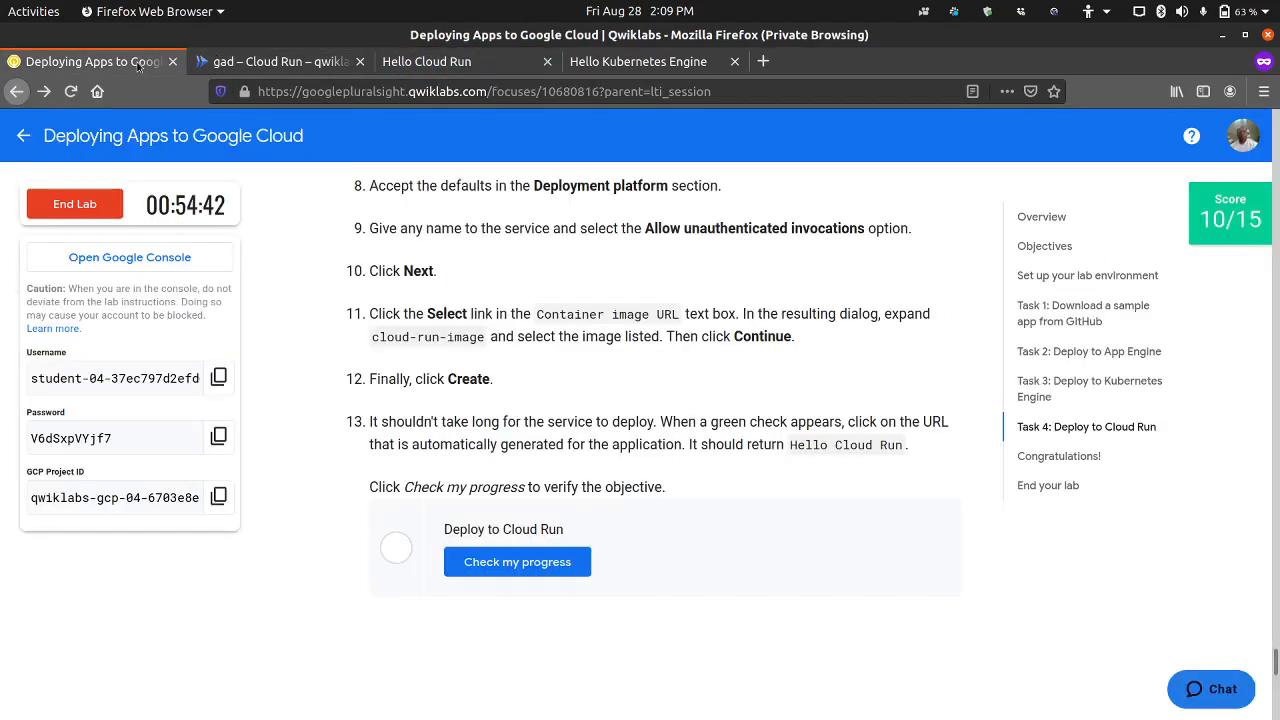
{"action": "left_click", "coordinate": [252, 63]}
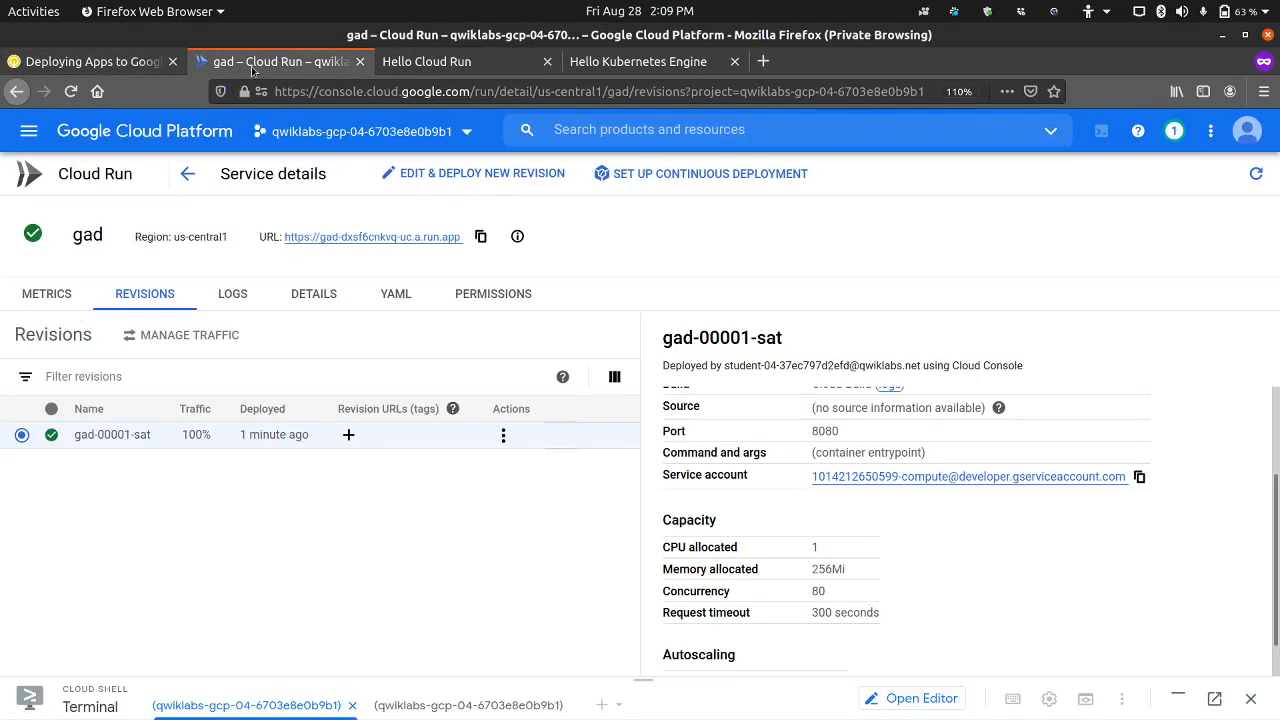
{"action": "left_click", "coordinate": [231, 304]}
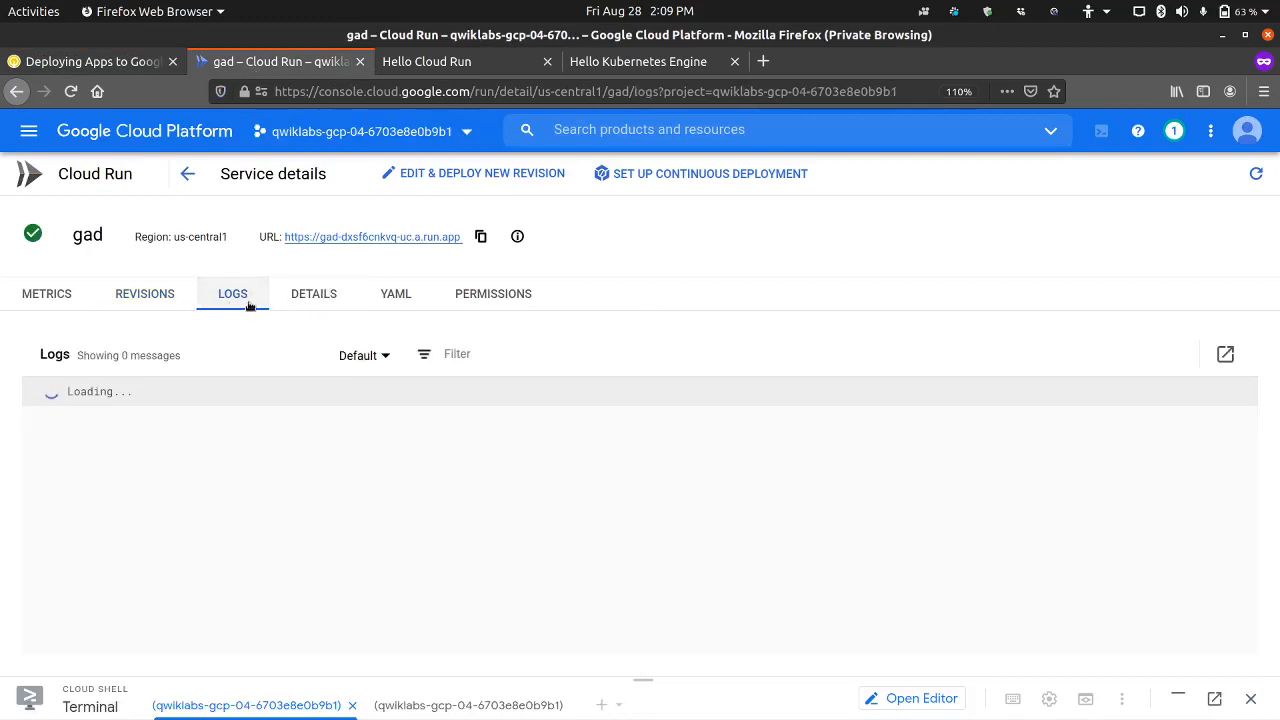
Step: Run the progress check for the Deploy to Cloud Run objective in the lab instructions
{"action": "left_click", "coordinate": [140, 76]}
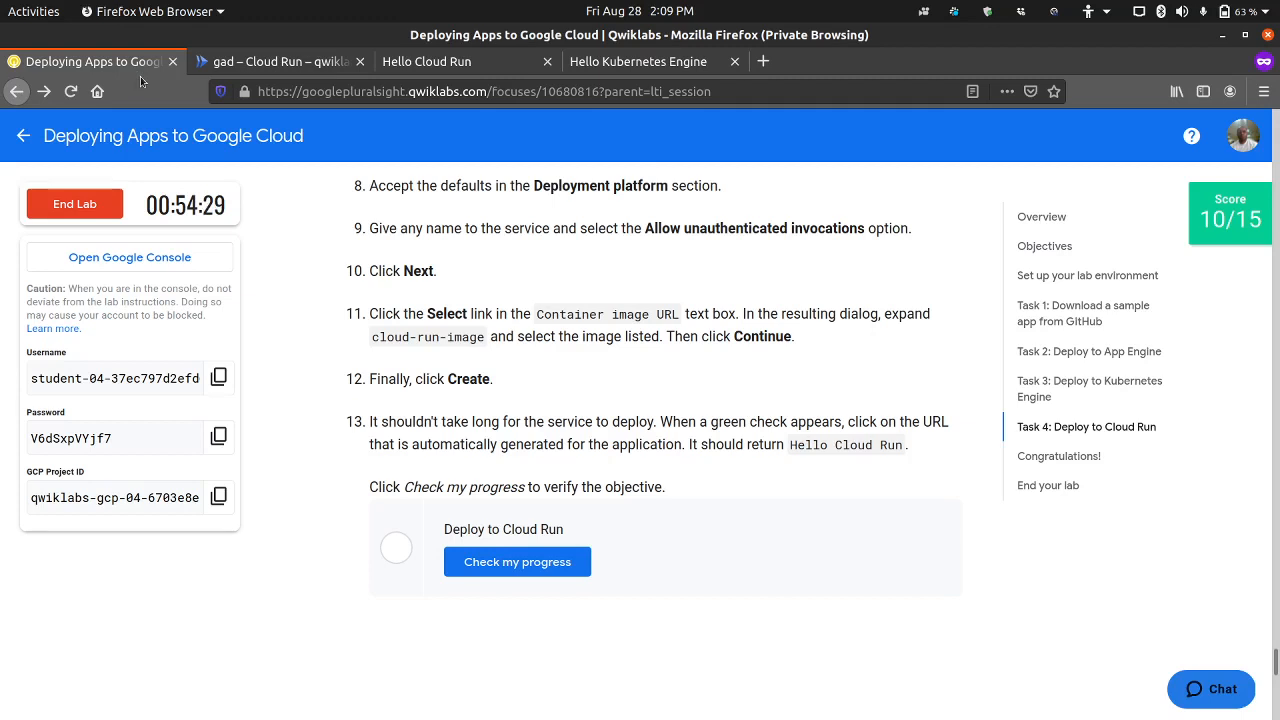
{"action": "left_click", "coordinate": [490, 558]}
{"action": "scroll", "coordinate": [350, 547], "scroll_direction": "down", "scroll_amount": 3}
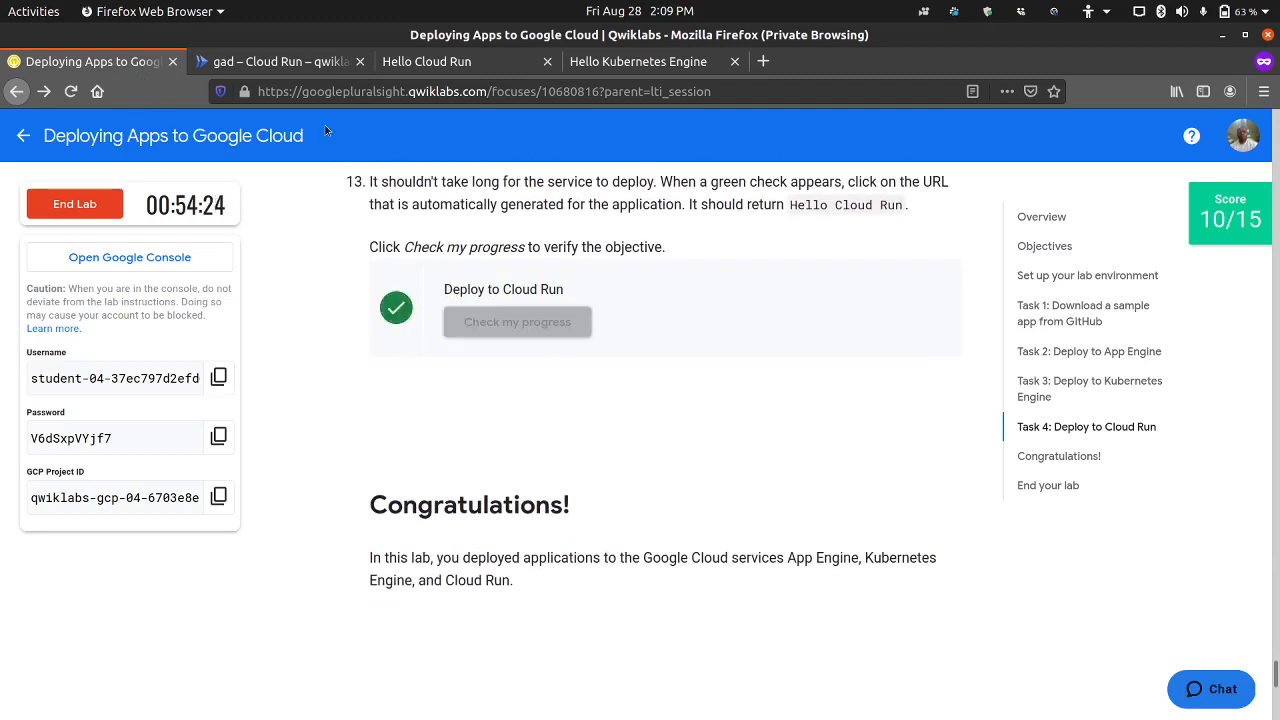
Step: Review the gad service's logs, its general details and the full service YAML in the Cloud Run console
{"action": "left_click", "coordinate": [288, 64]}
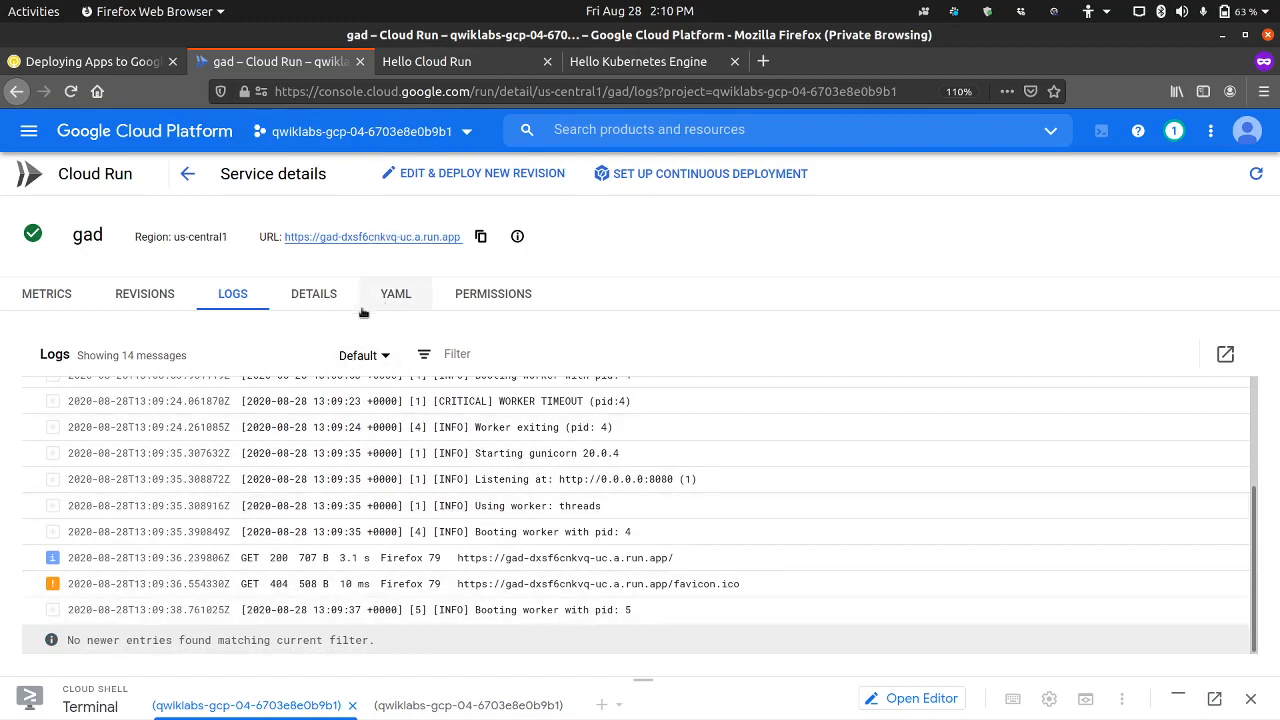
{"action": "left_click", "coordinate": [314, 297]}
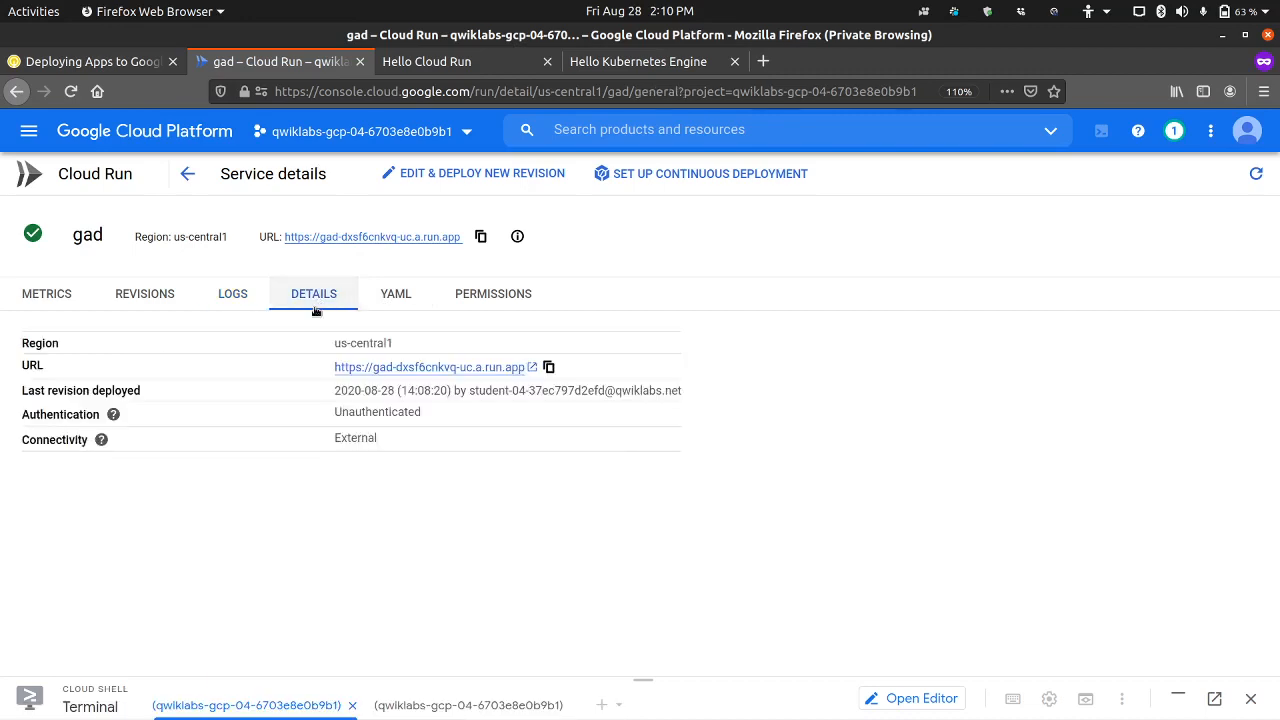
{"action": "left_click", "coordinate": [396, 295]}
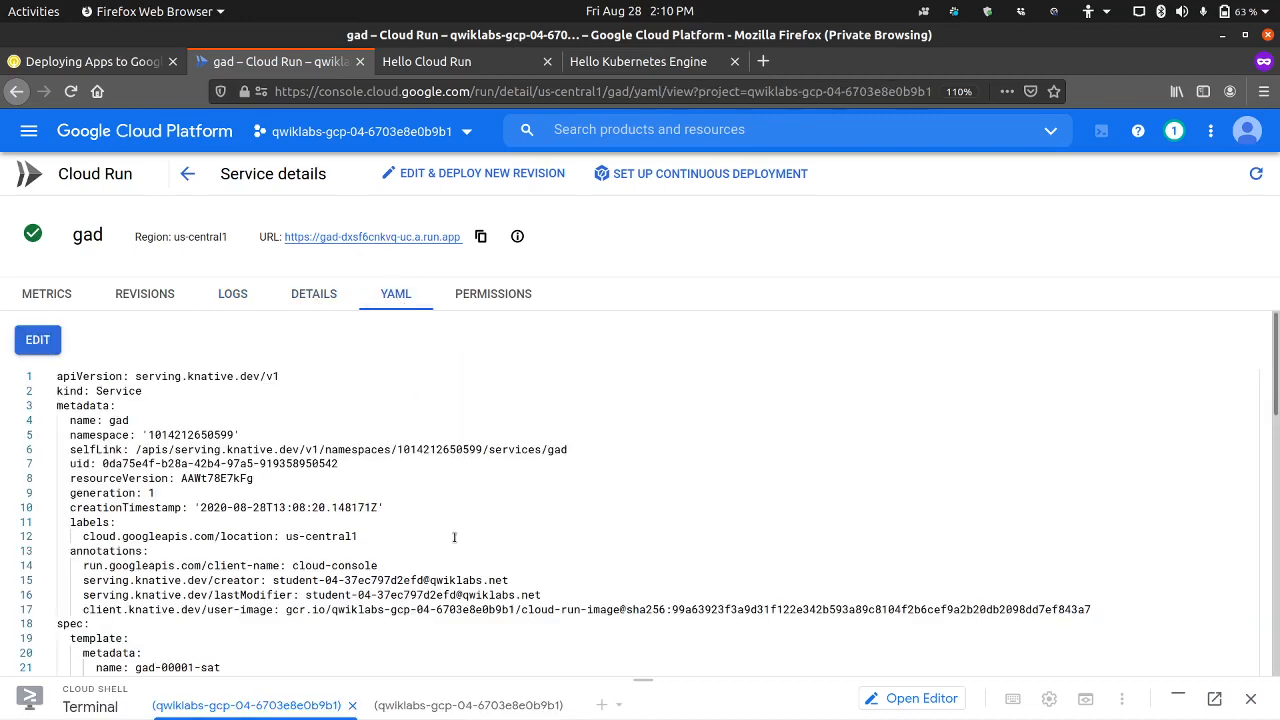
{"action": "scroll", "coordinate": [454, 537], "scroll_direction": "down", "scroll_amount": 10}
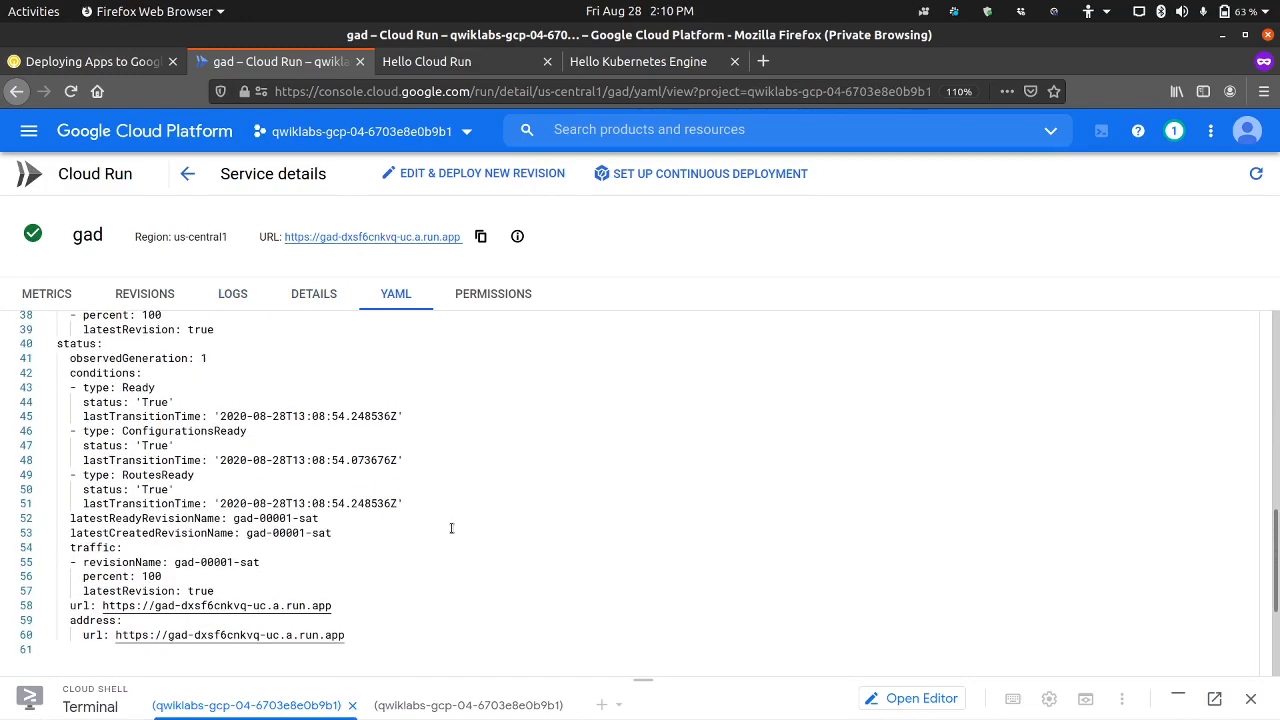
{"action": "scroll", "coordinate": [451, 528], "scroll_direction": "down", "scroll_amount": 3}
{"action": "scroll", "coordinate": [451, 528], "scroll_direction": "up", "scroll_amount": 10}
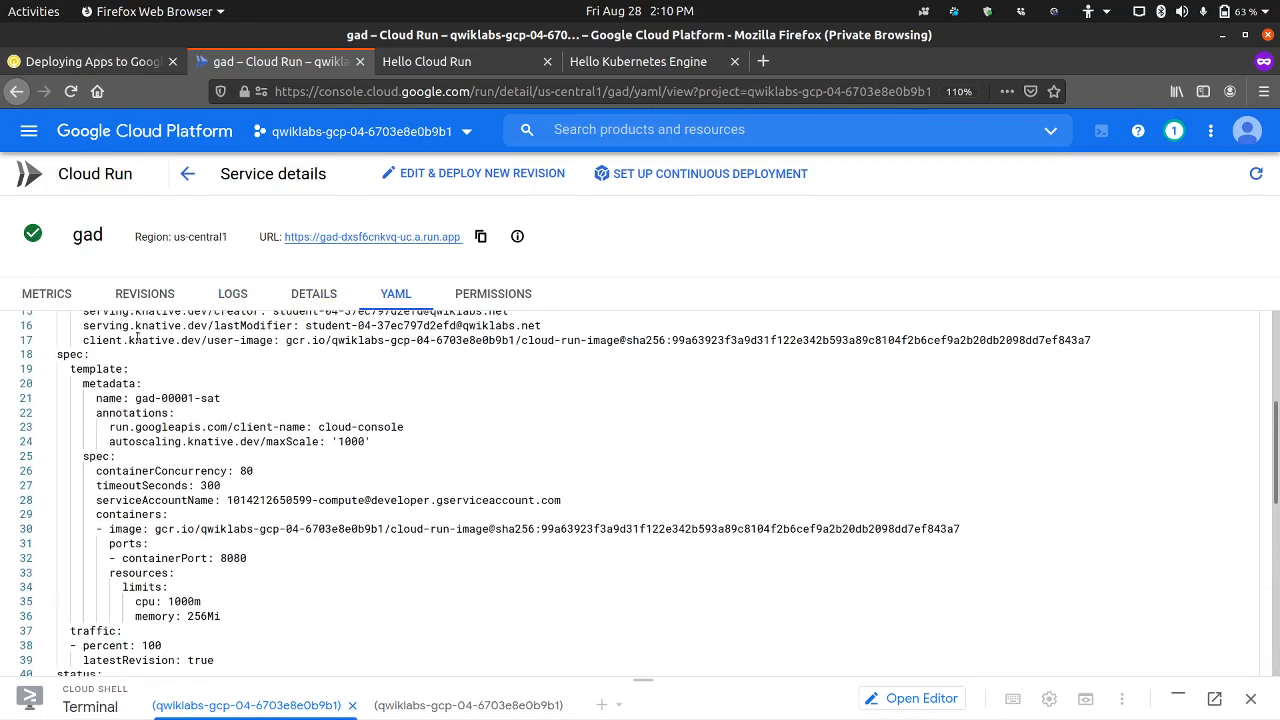
Step: Return to the lab page and close the Hello Cloud Run, Hello Kubernetes Engine and Cloud Run console pages
{"action": "left_click", "coordinate": [135, 74]}
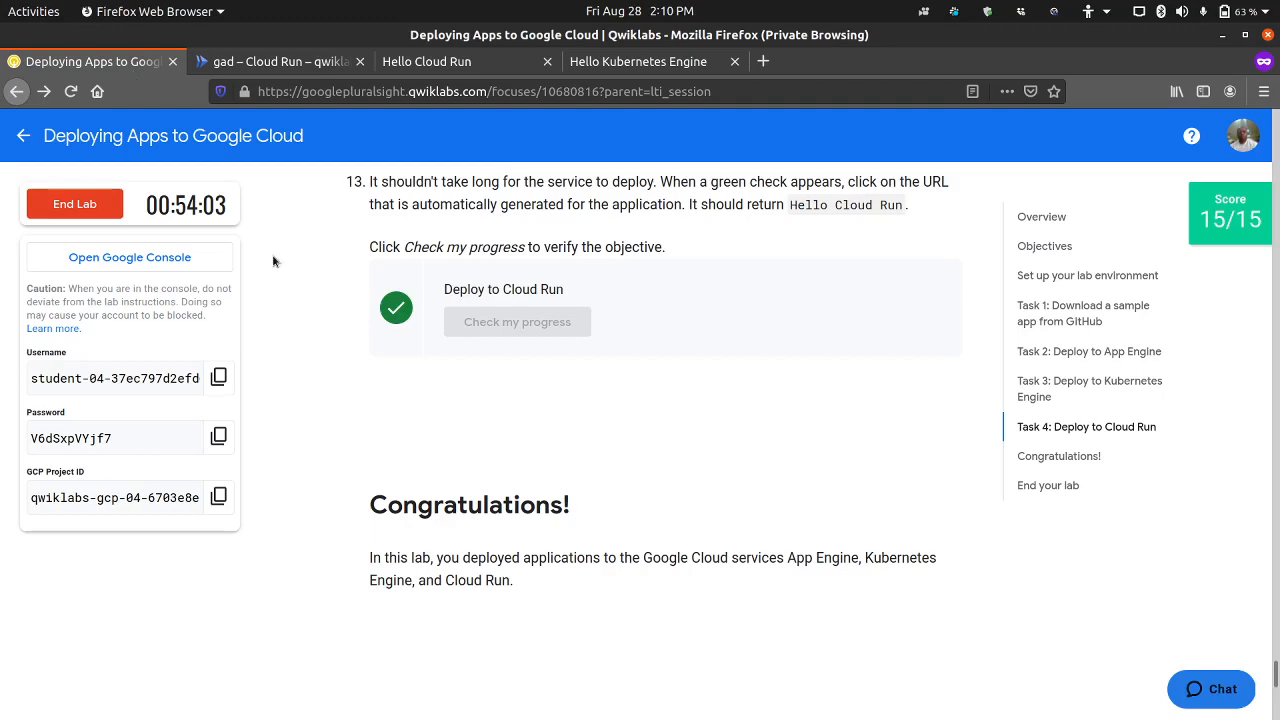
{"action": "left_click", "coordinate": [547, 62]}
{"action": "left_click", "coordinate": [547, 62]}
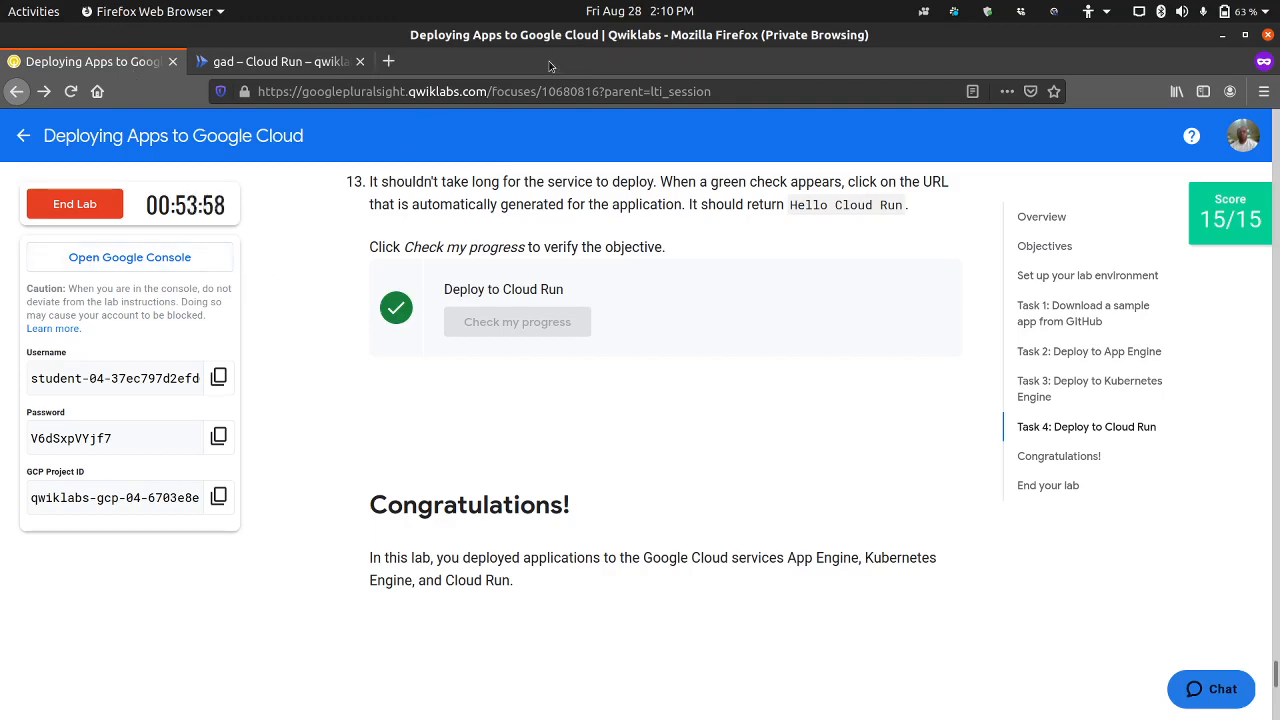
{"action": "left_click", "coordinate": [361, 64]}
{"action": "left_click", "coordinate": [361, 64]}
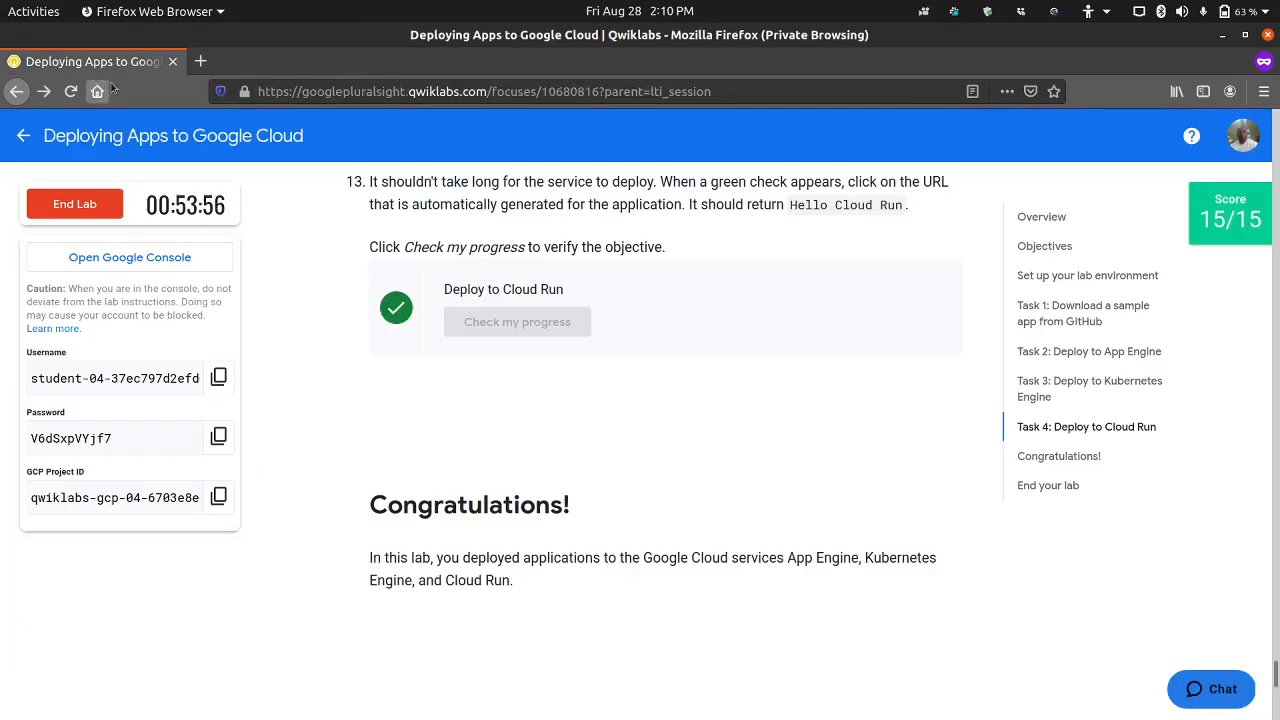
Step: End the lab and submit a five-star satisfaction rating without a comment
{"action": "left_click", "coordinate": [75, 205]}
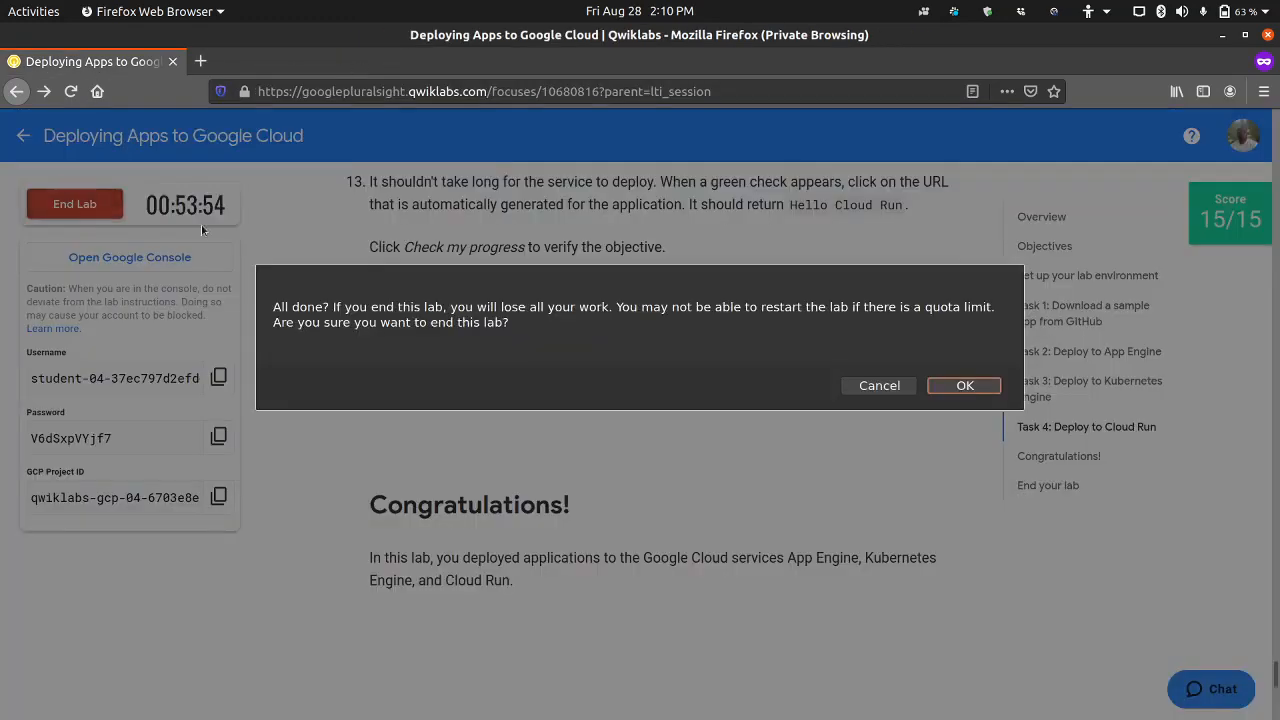
{"action": "left_click", "coordinate": [962, 386]}
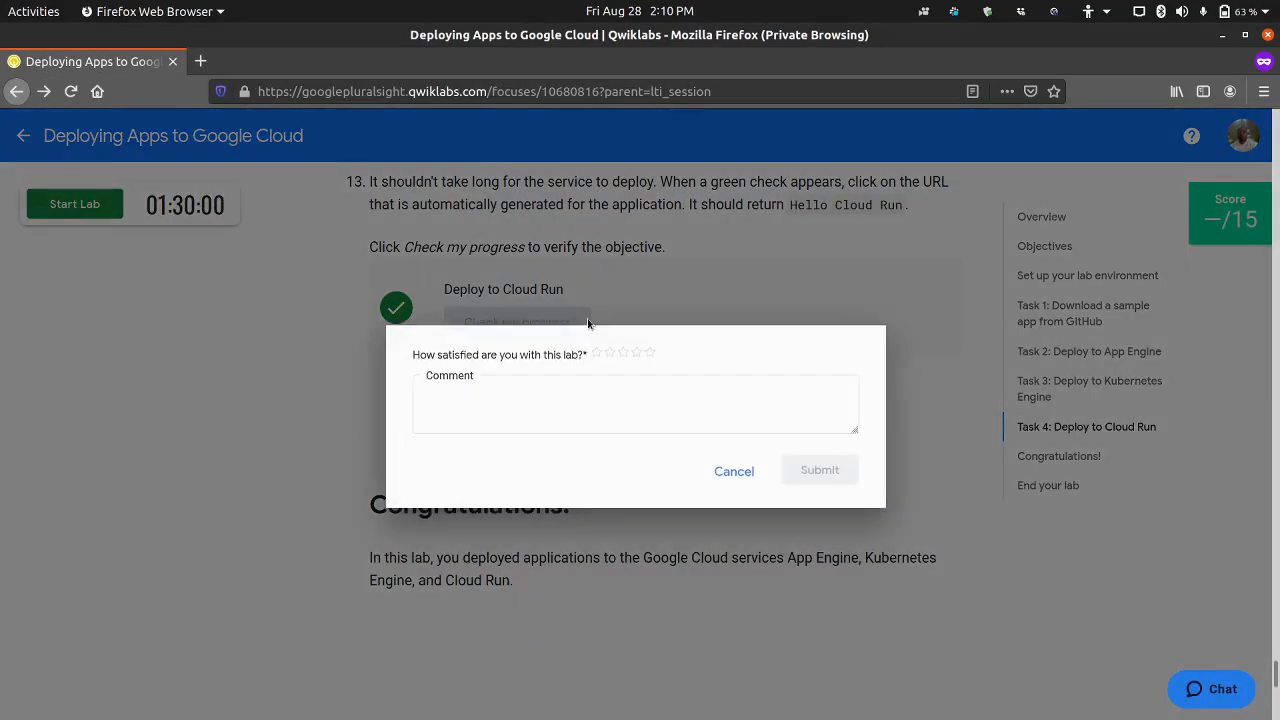
{"action": "left_click", "coordinate": [652, 351]}
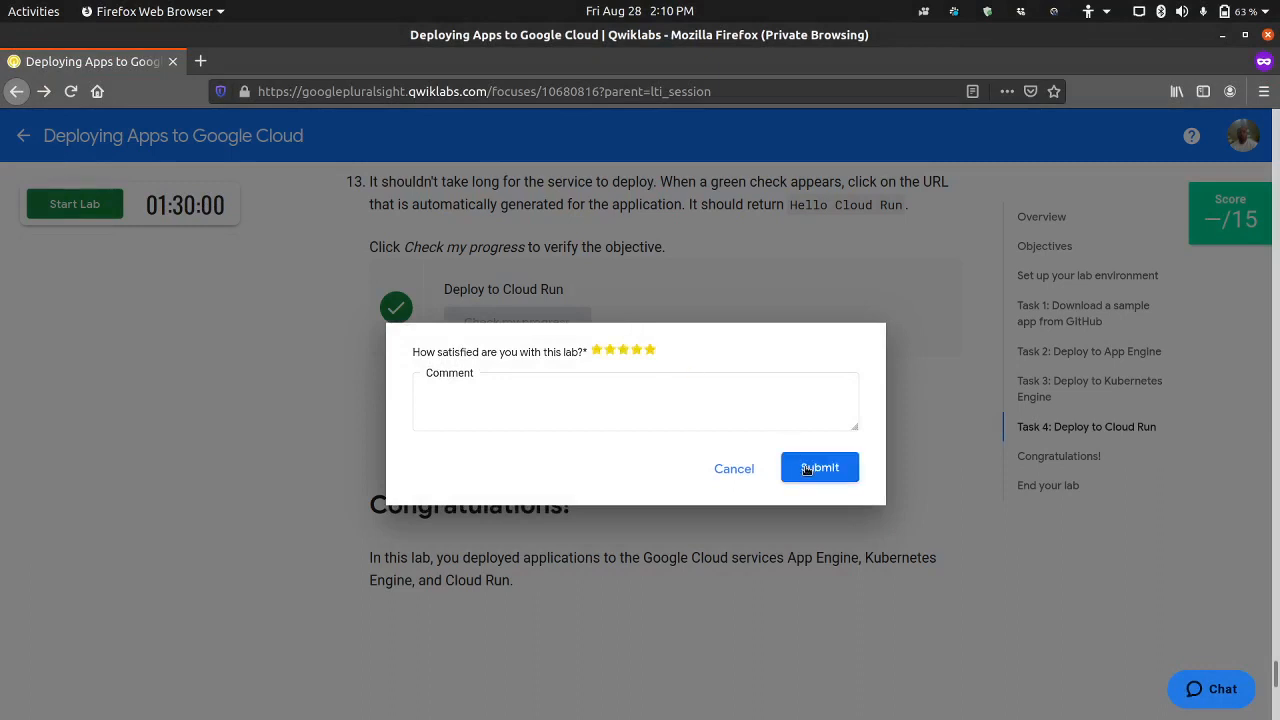
{"action": "left_click", "coordinate": [808, 466]}
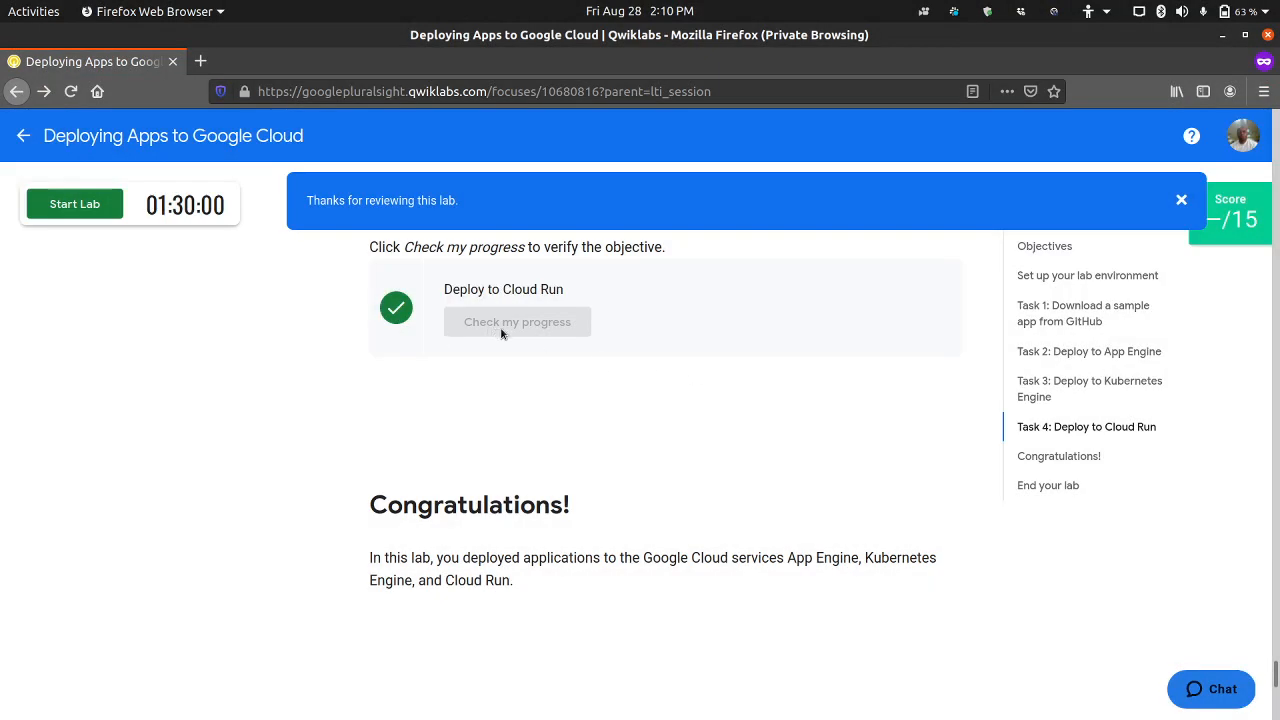